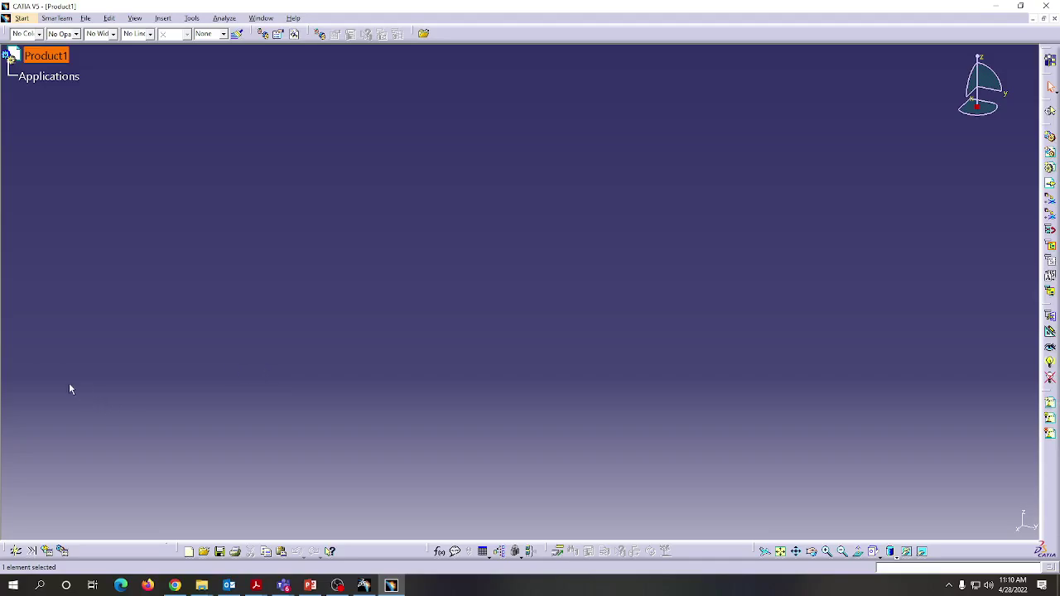
Step: Create a new part in the product by opening the Part Design workbench from the Mechanical Design group
left_click(22, 18)
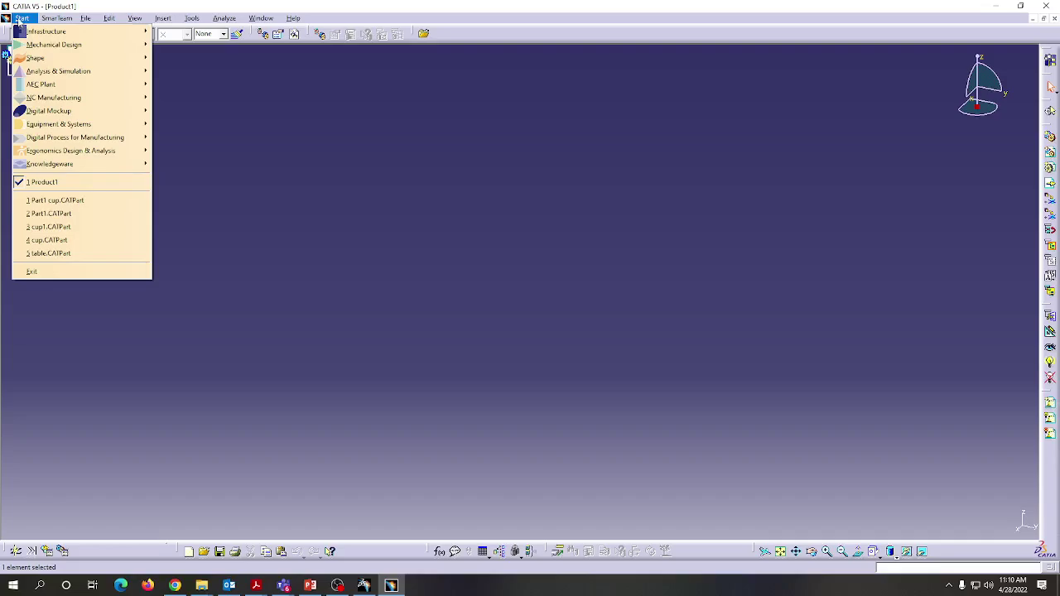
mouse_move(39, 48)
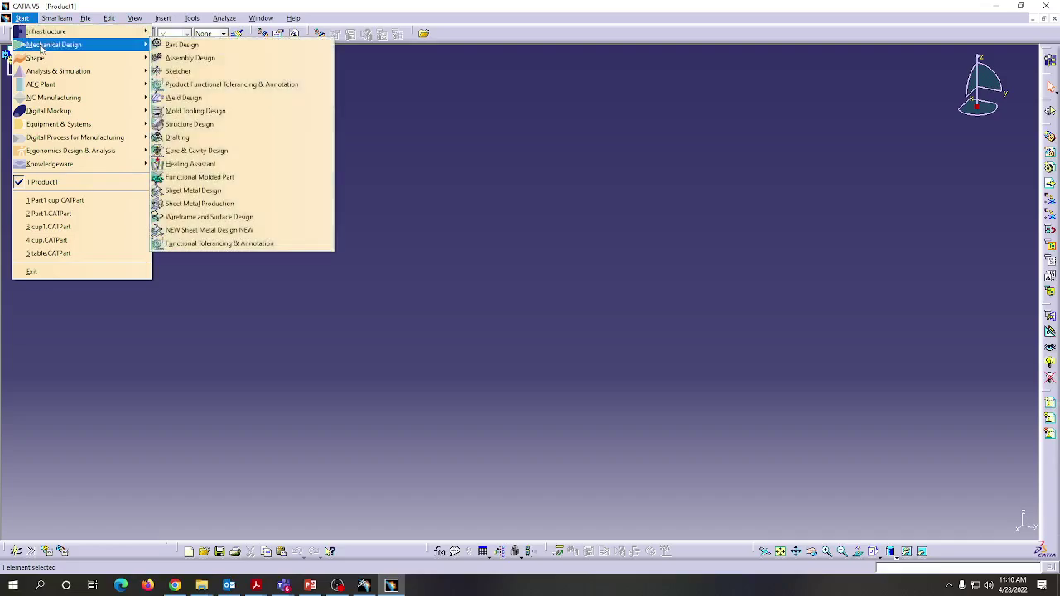
left_click(182, 45)
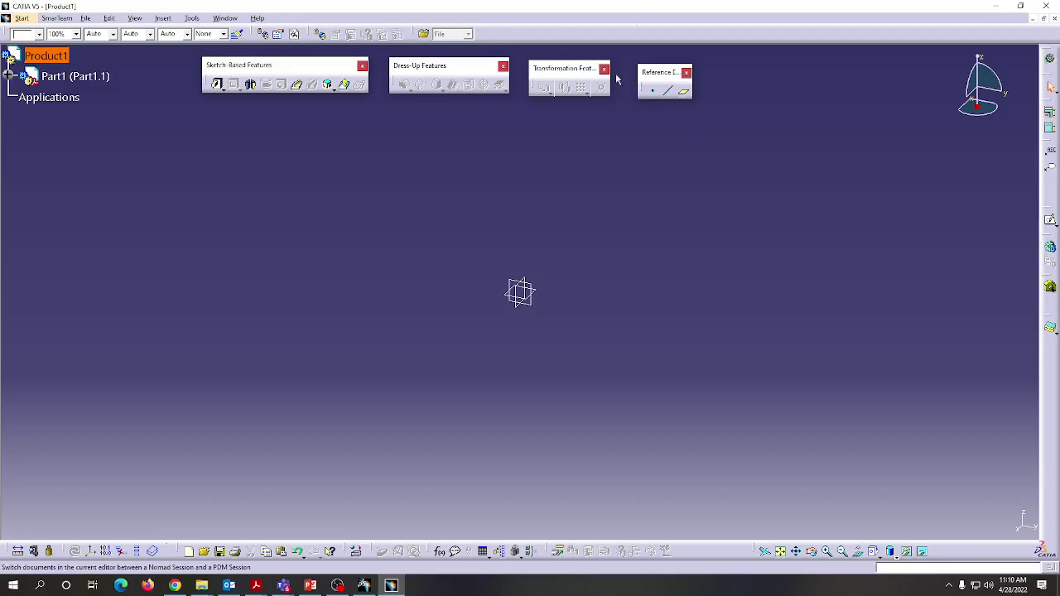
Step: Switch to PowerPoint to view the CATIA GUI and 2D Sketching tool boxes slides, and return to CATIA
left_click(306, 587)
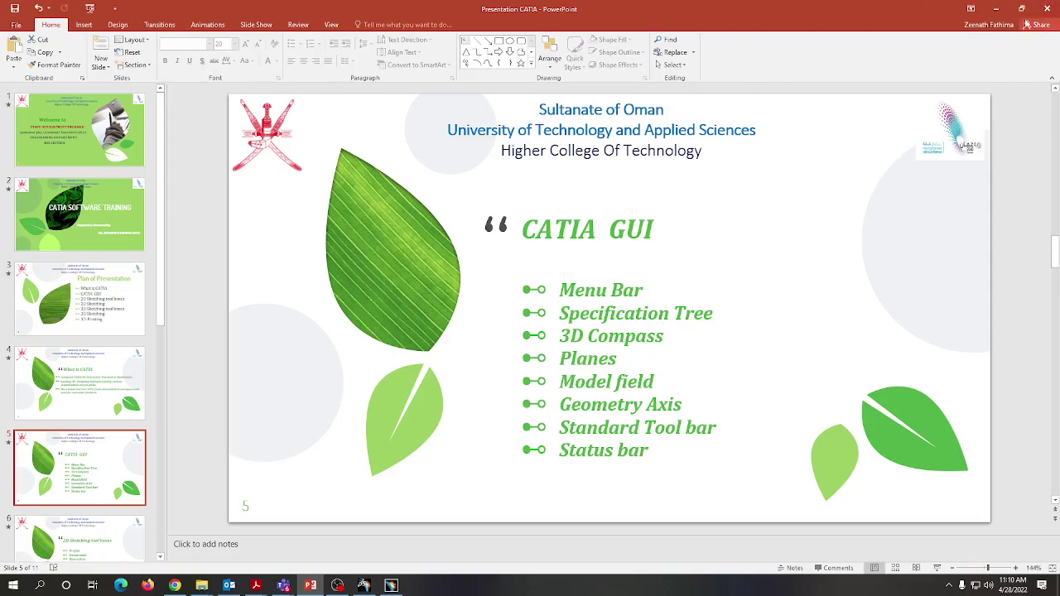
left_click(996, 15)
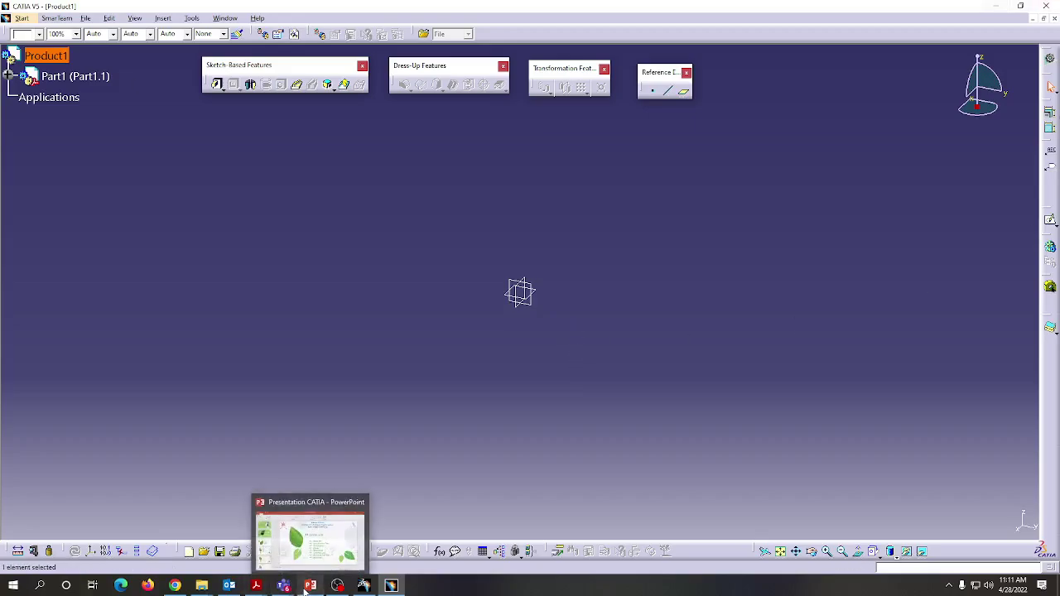
left_click(285, 553)
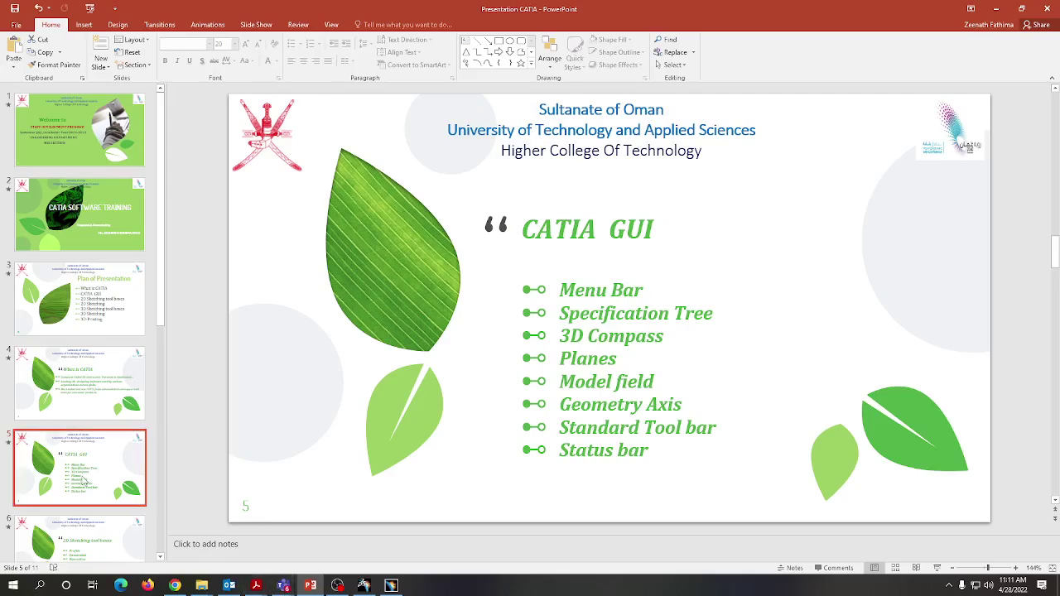
left_click(86, 538)
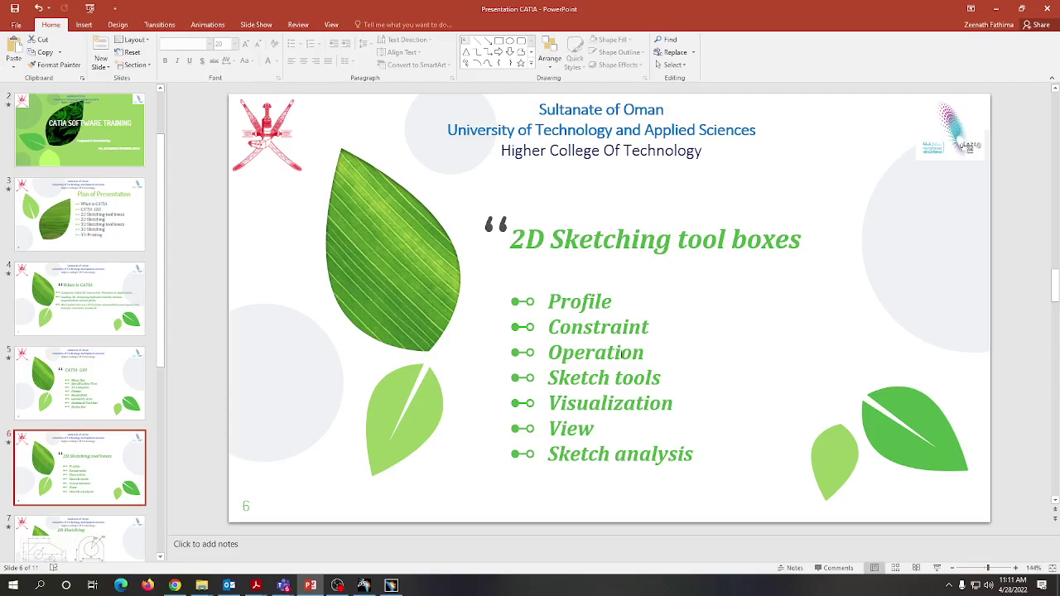
left_click(996, 8)
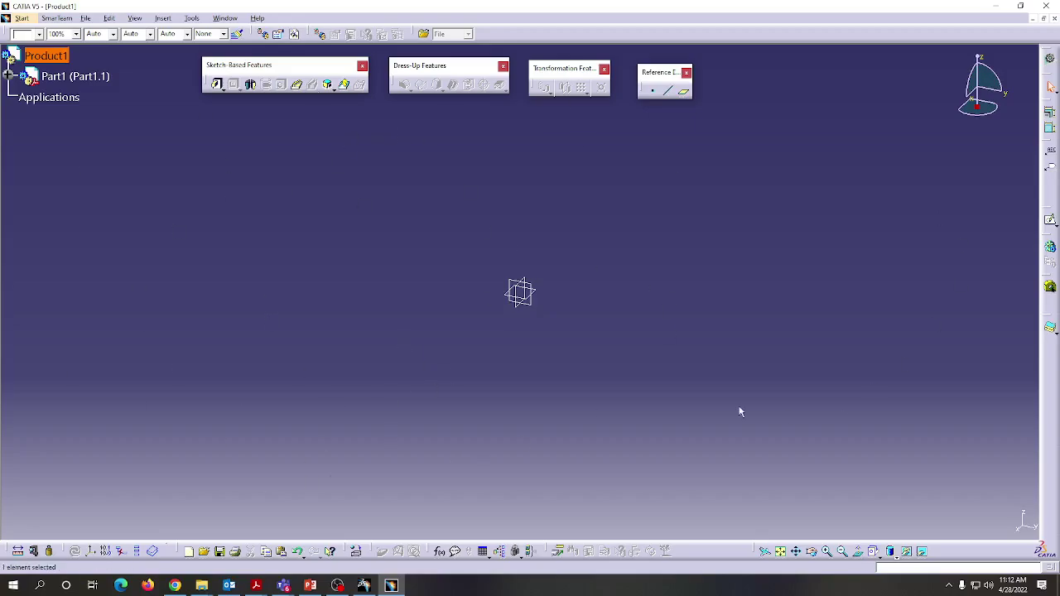
left_click(996, 7)
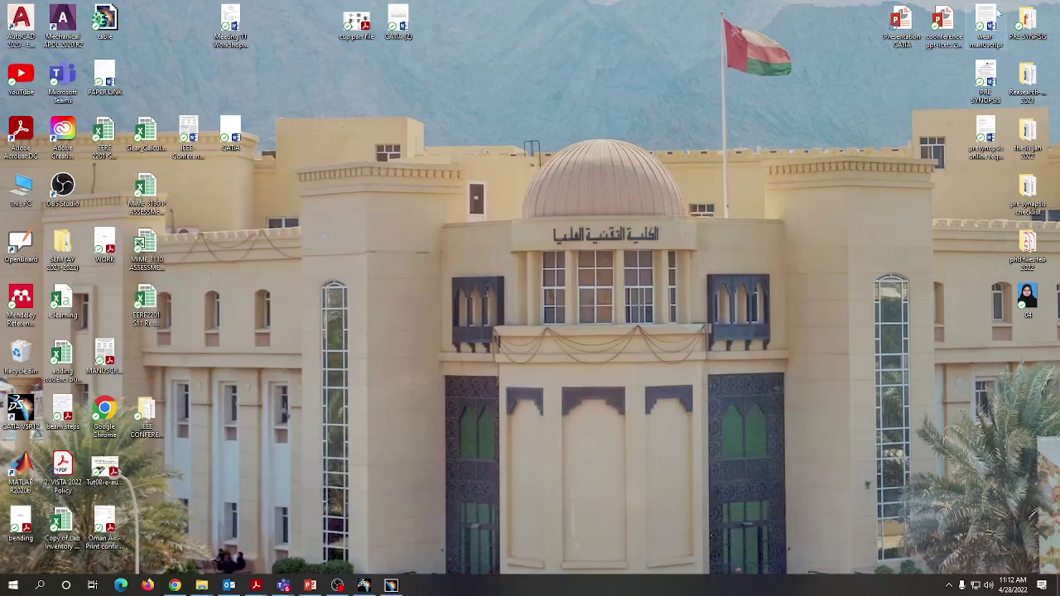
left_click(310, 585)
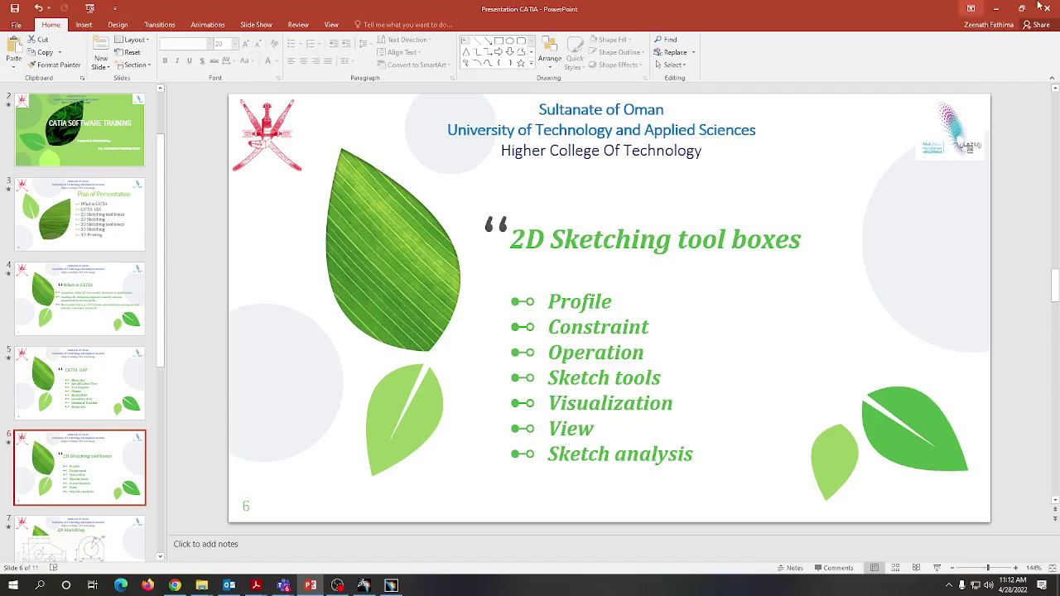
left_click(996, 9)
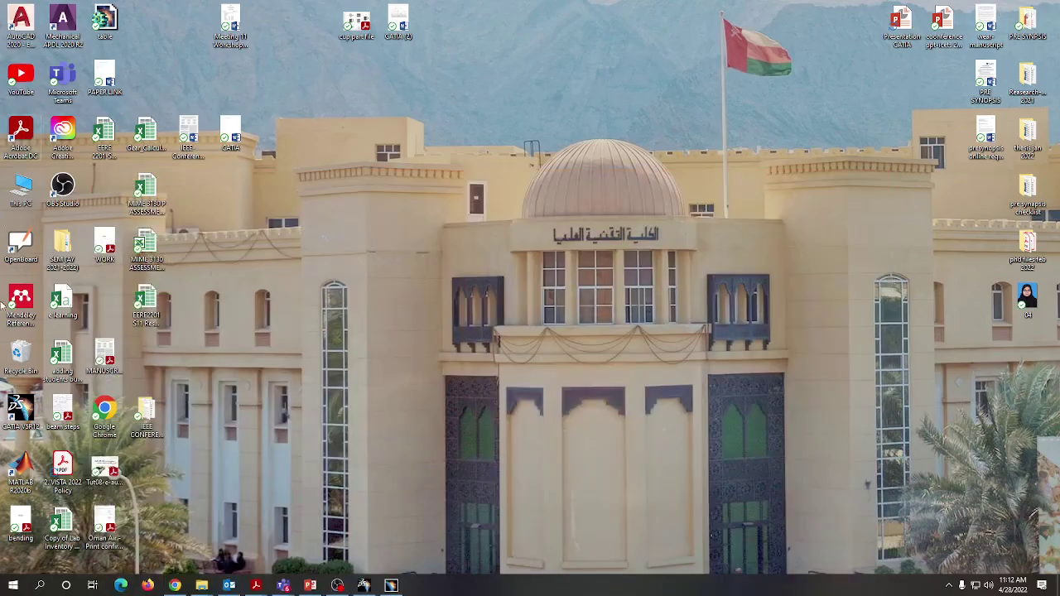
left_click(390, 585)
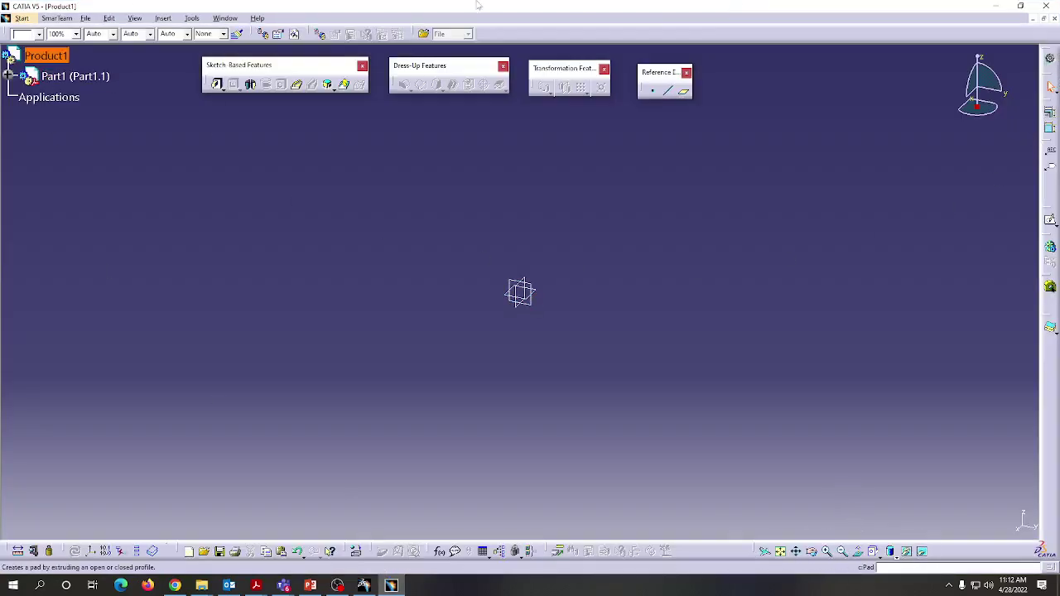
left_click(996, 6)
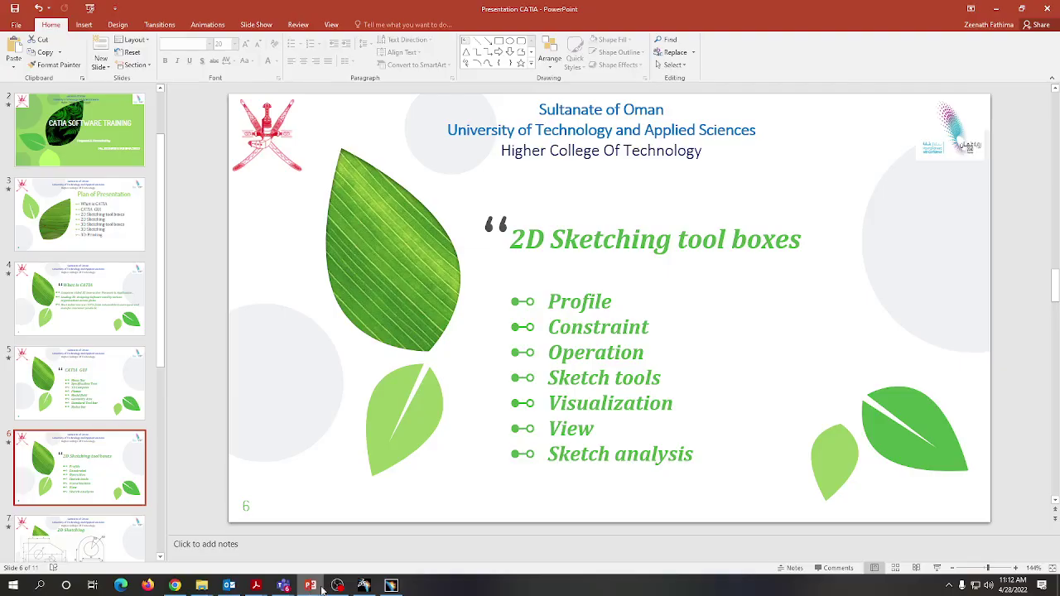
left_click(364, 585)
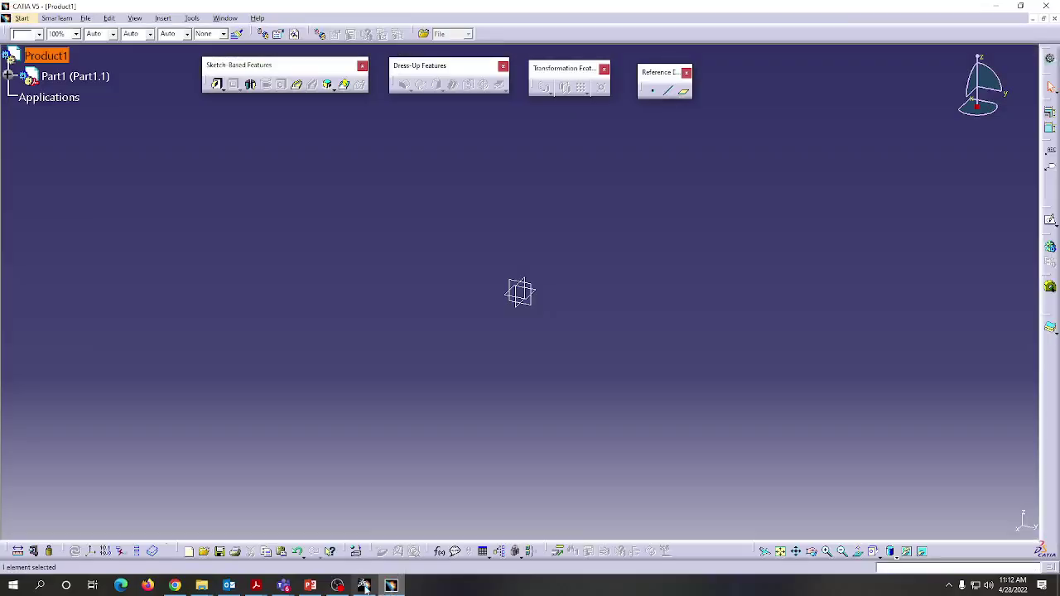
Step: Switch to PowerPoint, examine the dimensioned drawings on the 2D Sketching slide, and return to CATIA
left_click(310, 586)
scroll(114, 505, "down", 1)
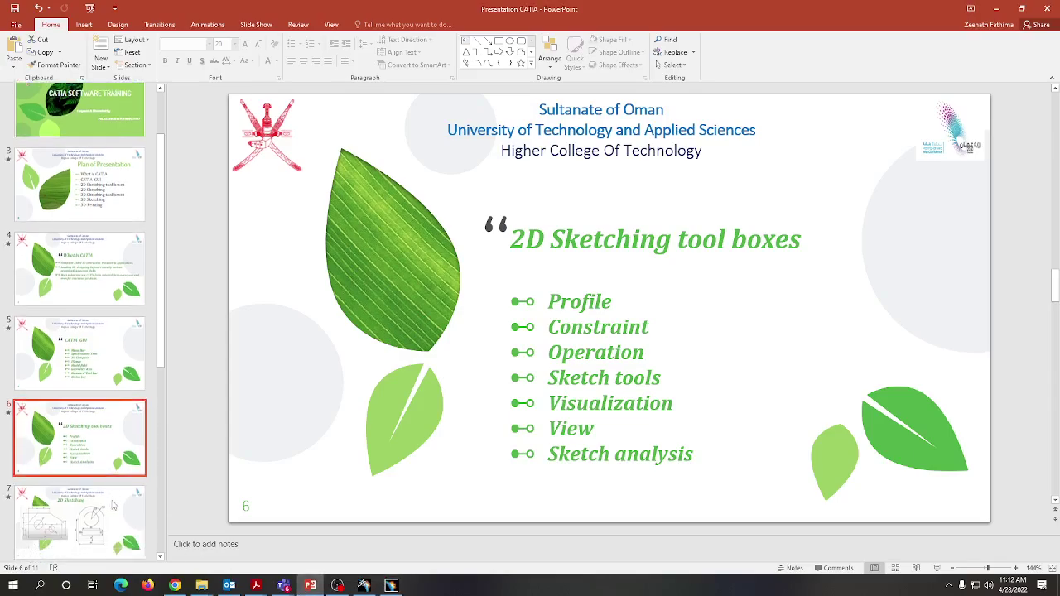
scroll(113, 506, "down", 1)
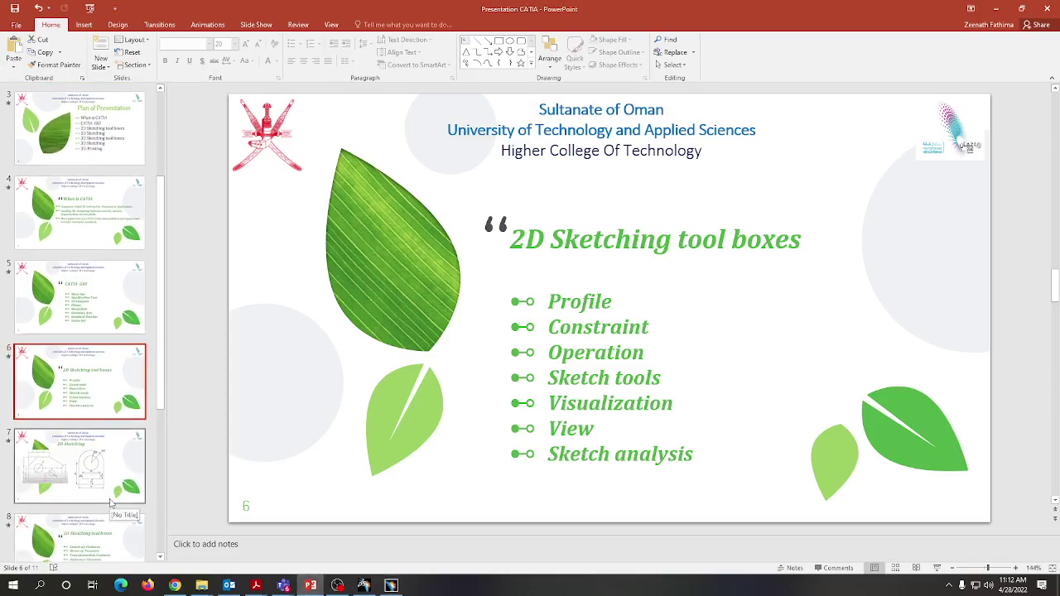
left_click(91, 486)
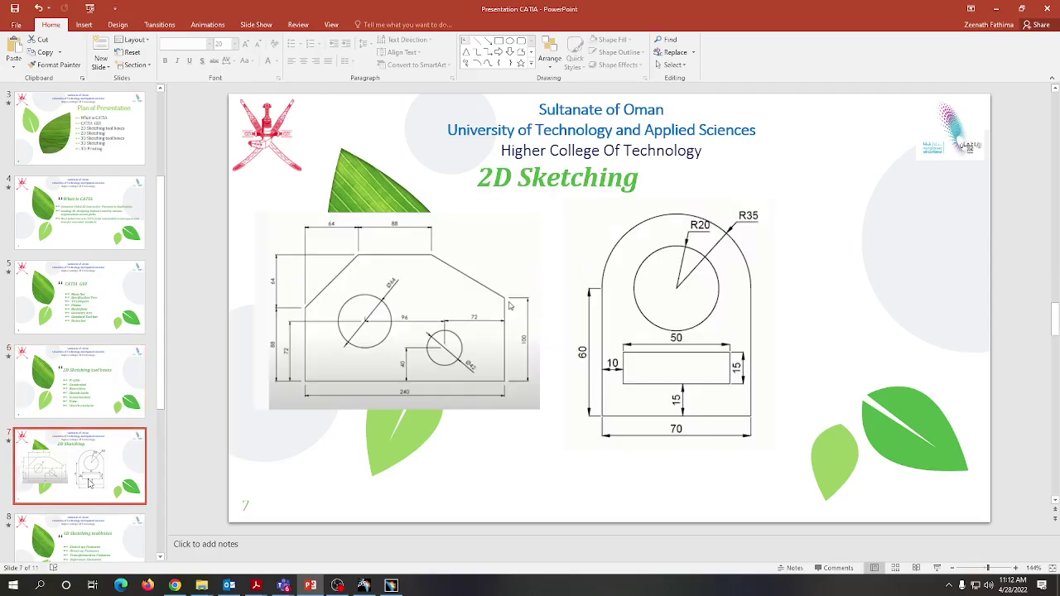
left_click(79, 408)
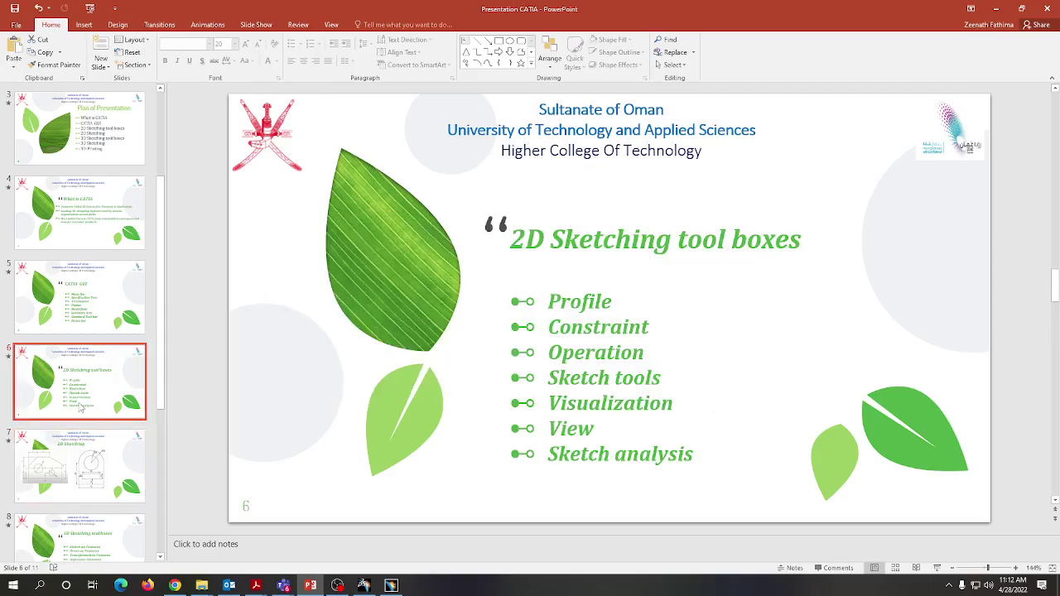
left_click(86, 473)
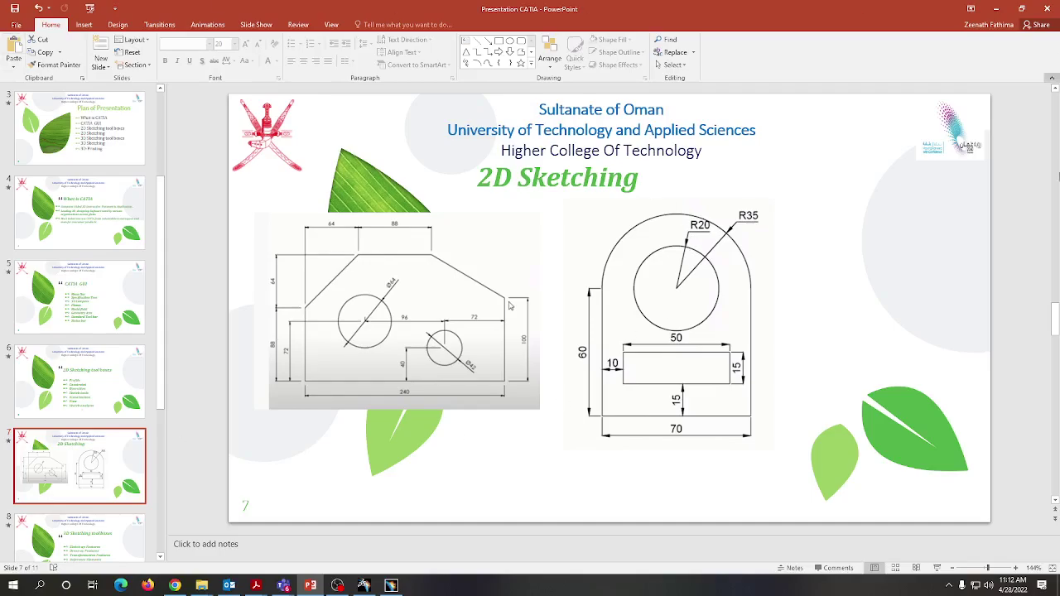
left_click(999, 16)
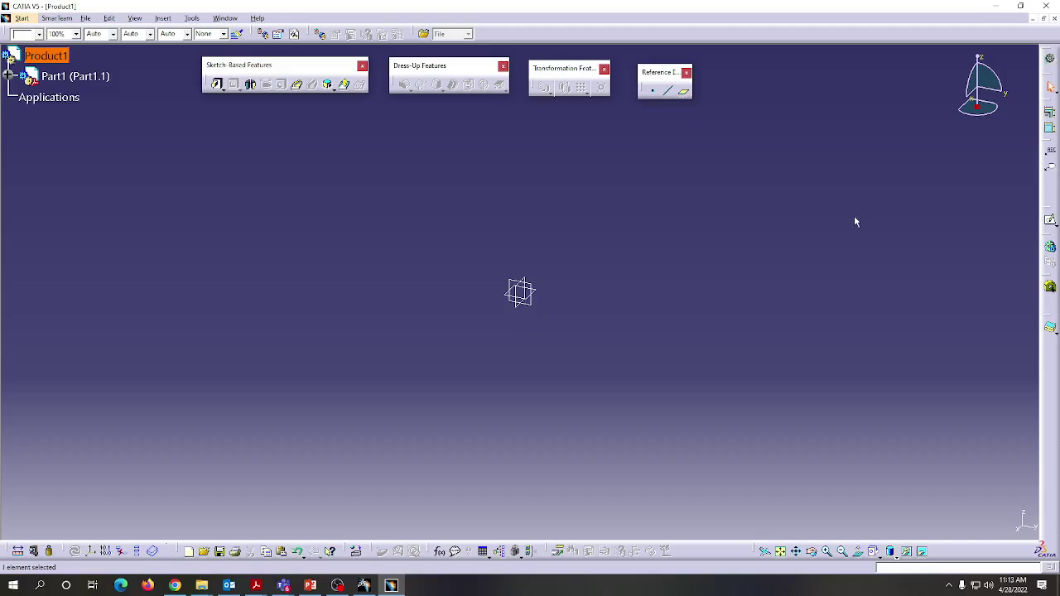
Step: Expand Part1 in the specification tree and open a new sketch on the yz plane
left_click(8, 75)
left_click(25, 96)
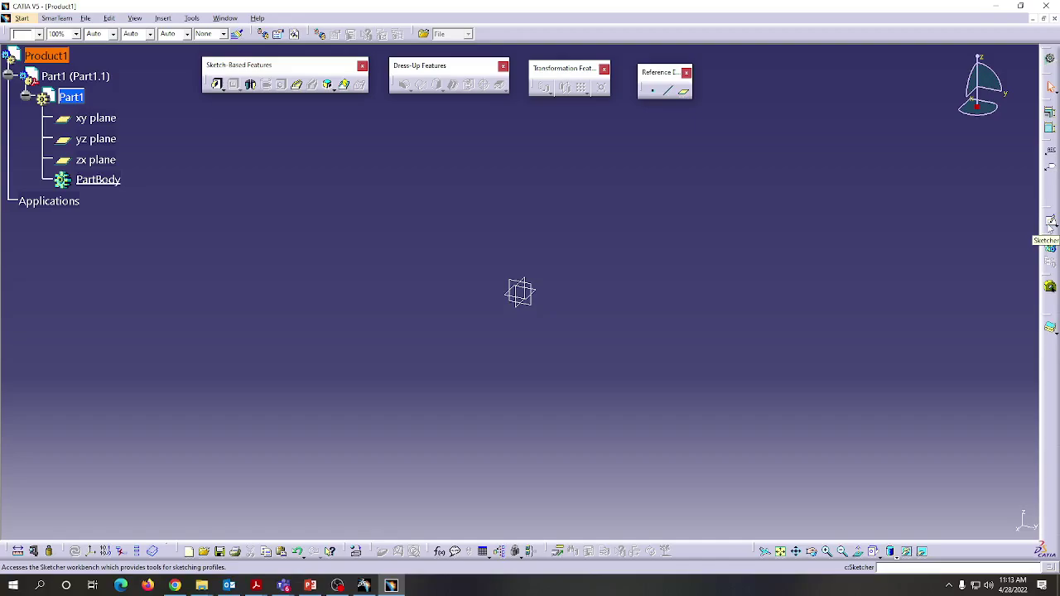
left_click(95, 141)
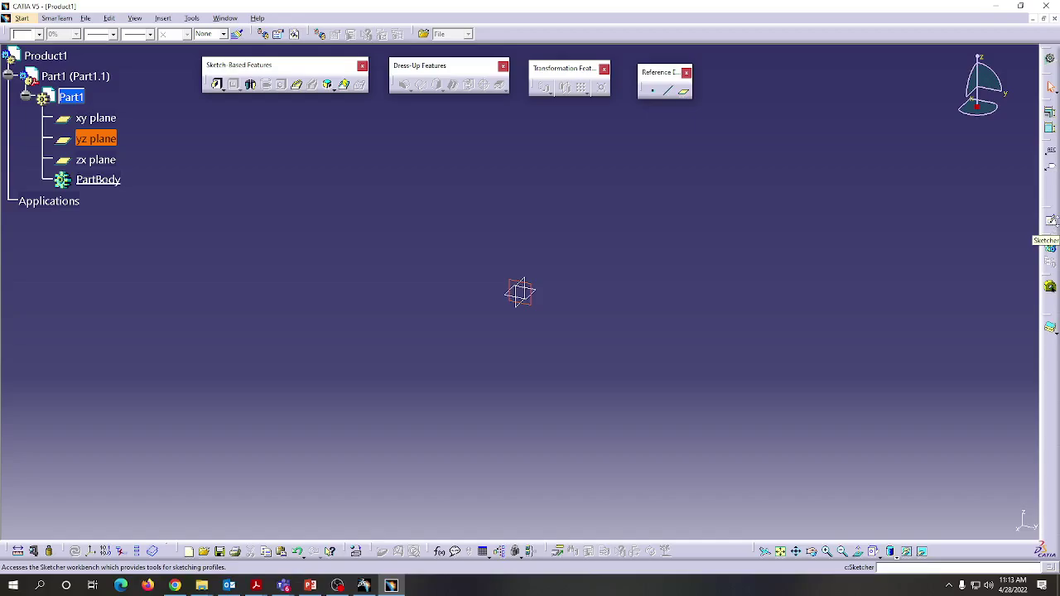
left_click(1049, 222)
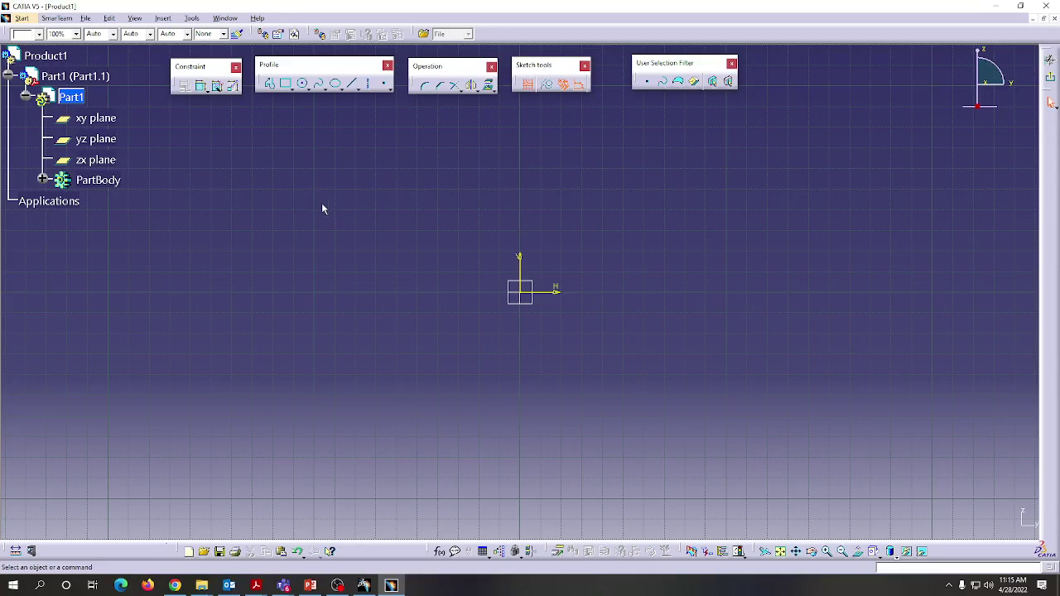
Step: Sketch a closed L-shaped profile from the origin, about 70 mm wide and 60 mm high, with a 20 mm wide upright and 30 mm high base
left_click(270, 86)
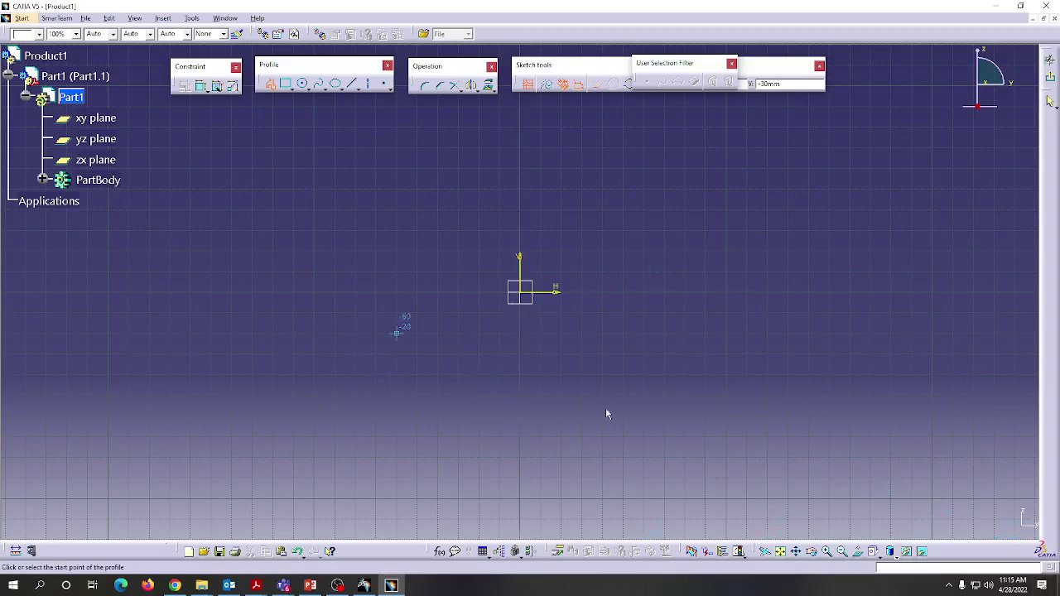
left_click(522, 292)
left_click(663, 292)
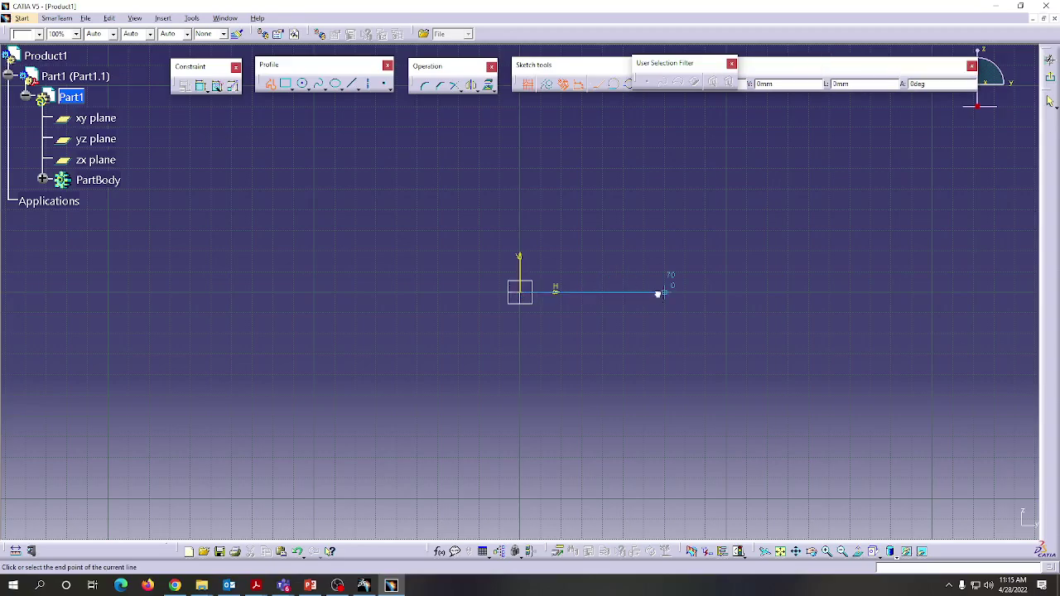
left_click(666, 169)
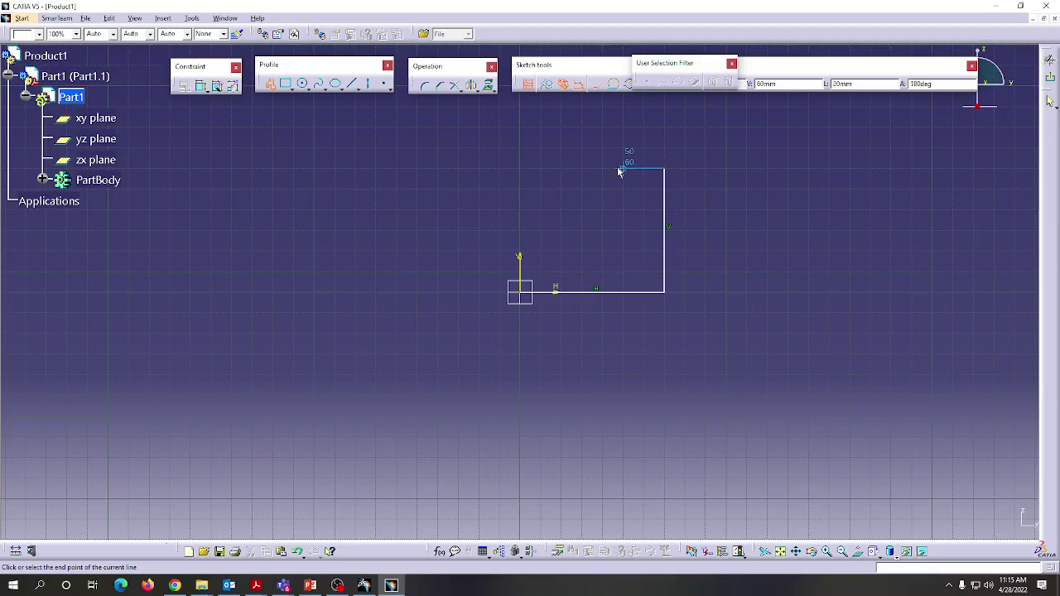
left_click(623, 169)
left_click(623, 230)
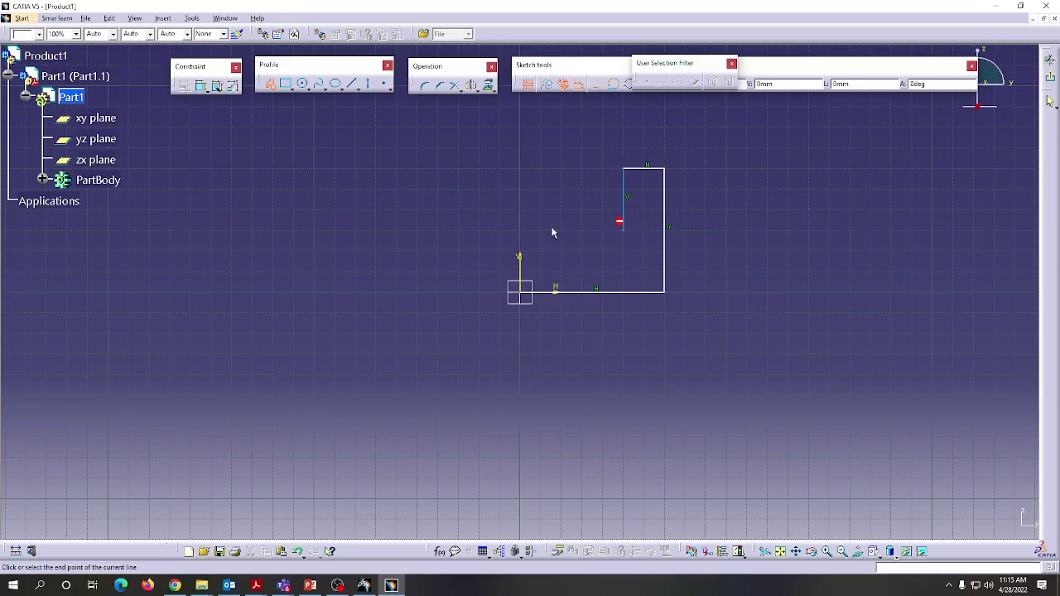
left_click(521, 229)
left_click(525, 297)
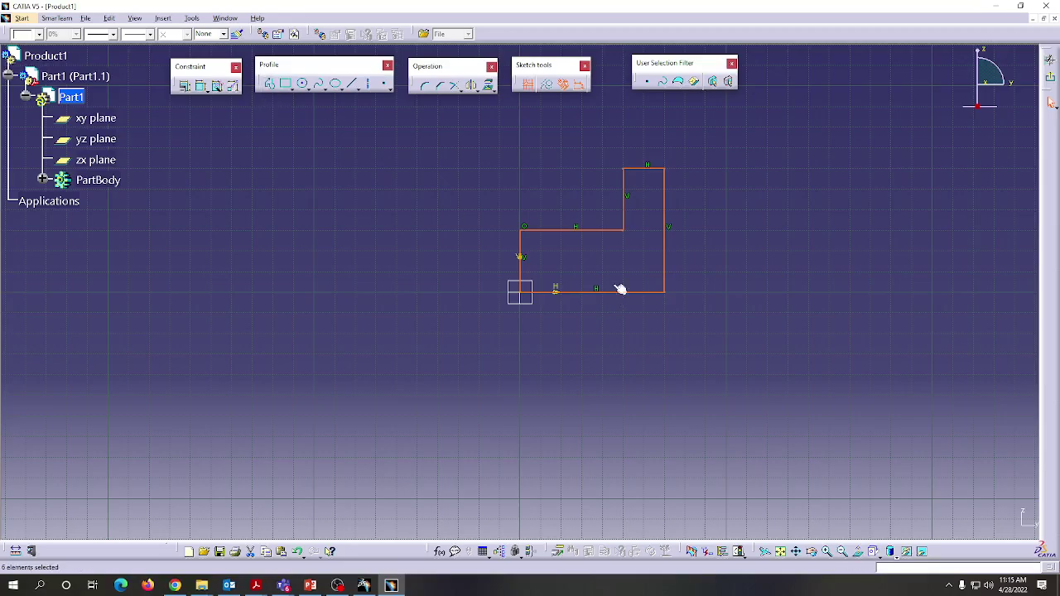
Step: Draw a centered rectangle on the sketch origin, about 280 mm wide and 100 mm high
left_click(292, 89)
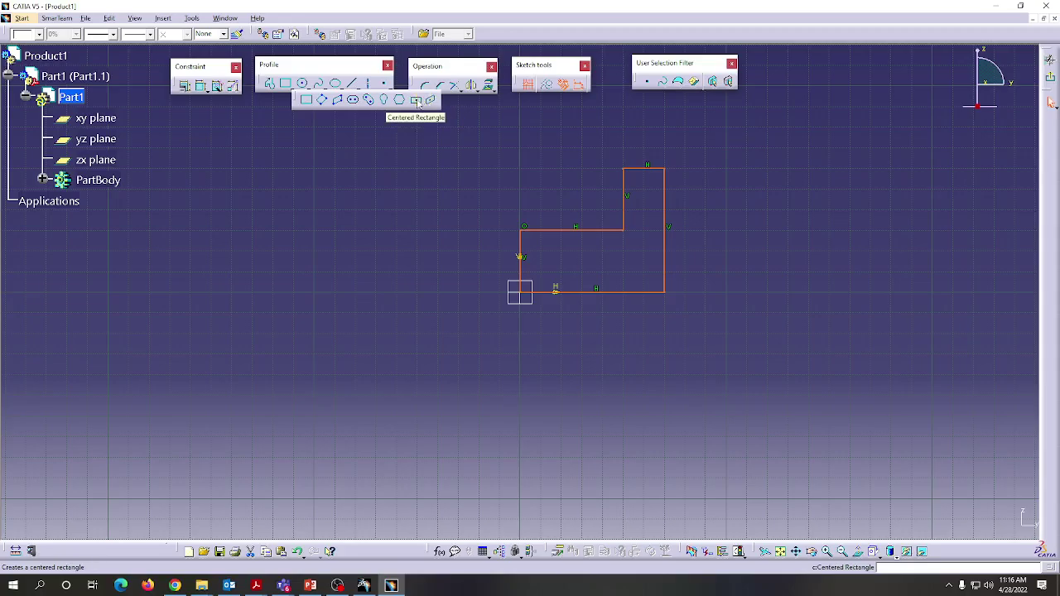
left_click(416, 100)
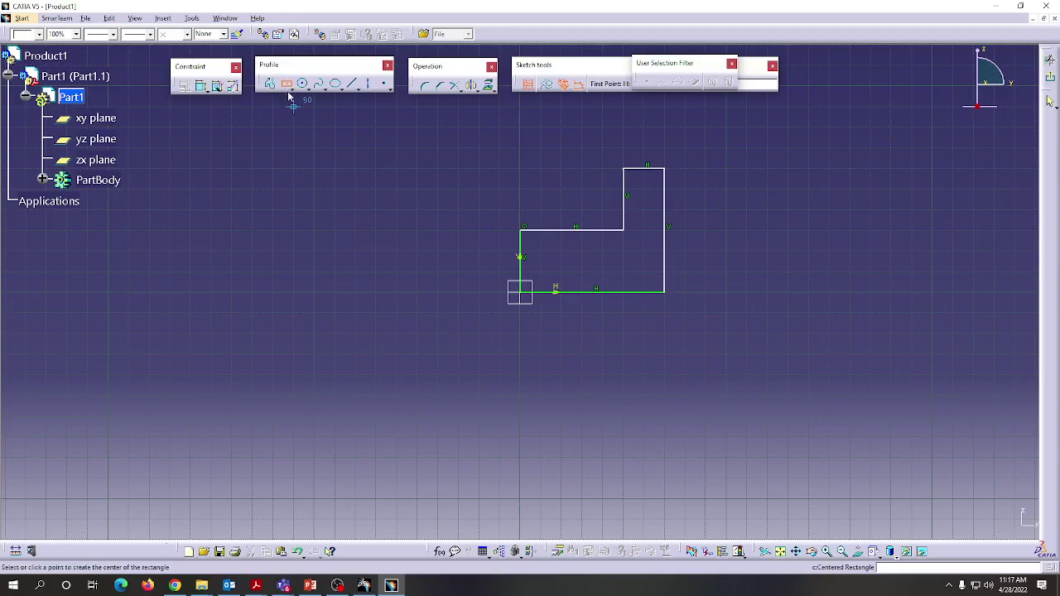
left_click(522, 293)
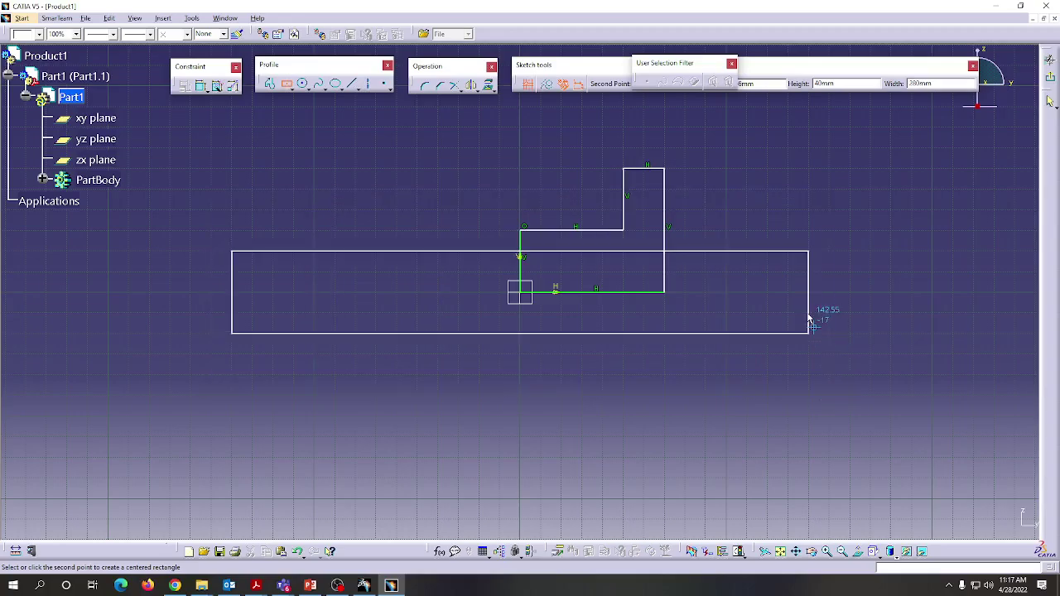
left_click(815, 389)
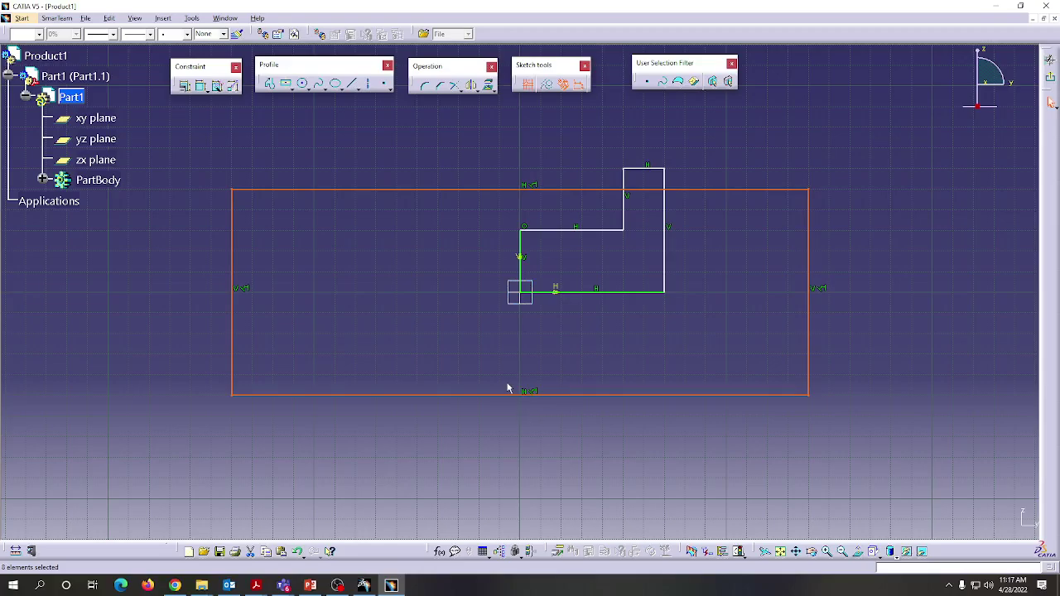
left_click(309, 90)
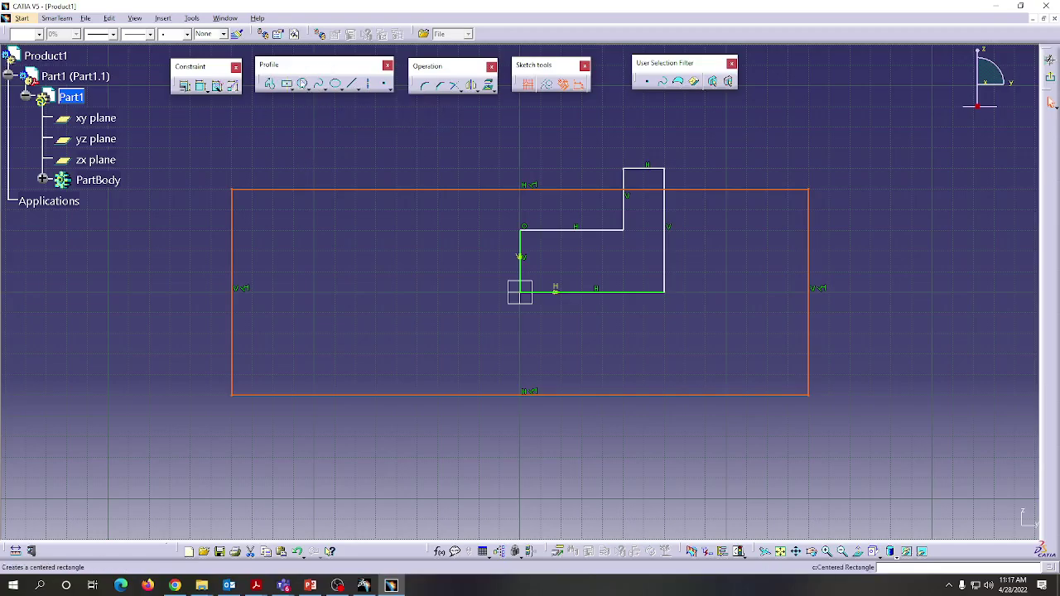
left_click(324, 90)
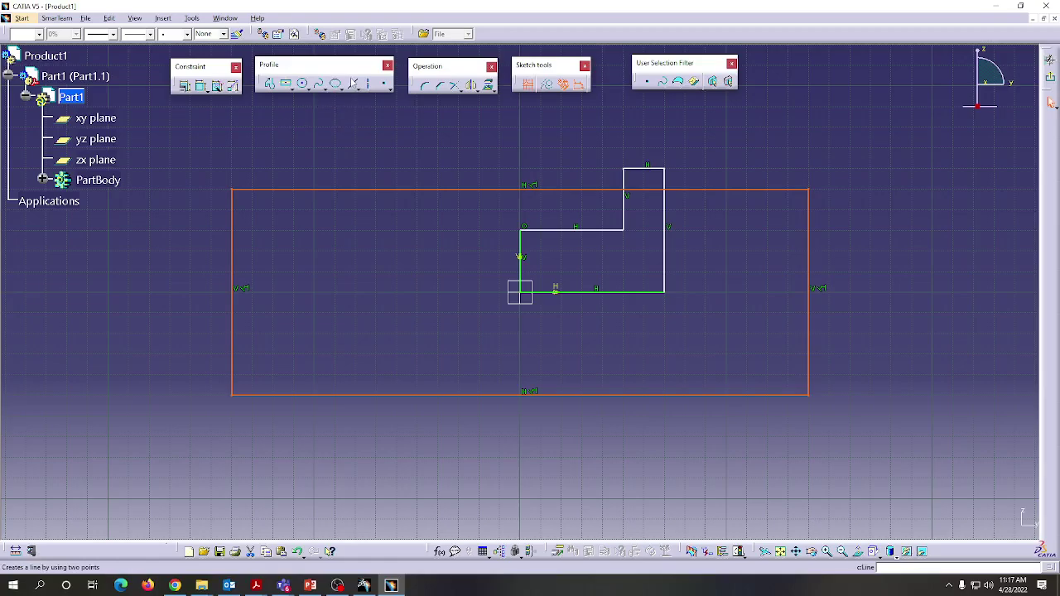
left_click(339, 88)
left_click(351, 83)
left_click(461, 95)
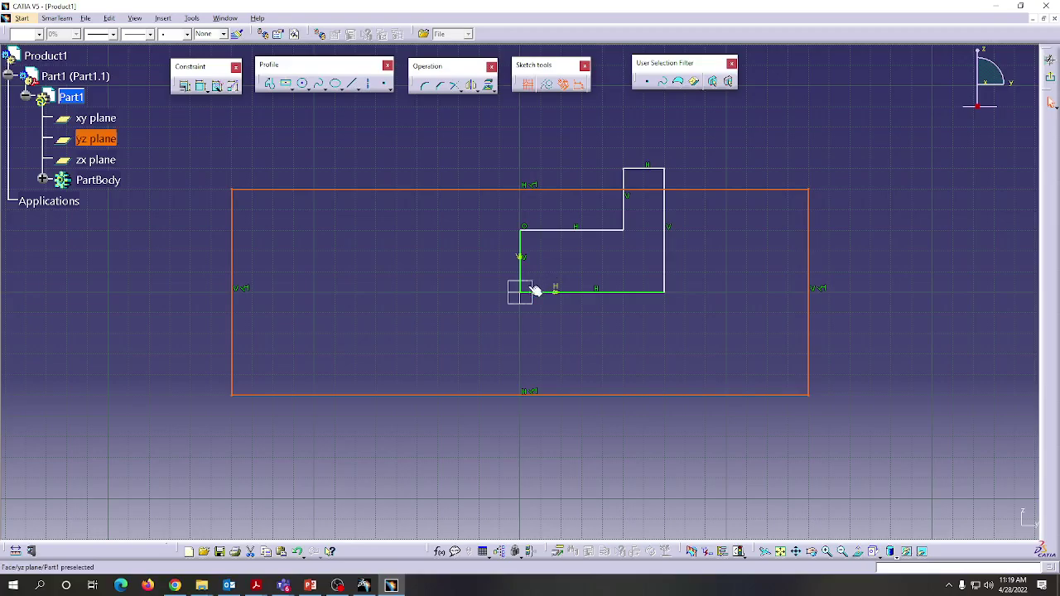
Step: Draw a circle of 15 mm radius centered on the sketch origin and convert it to a construction element
left_click(304, 87)
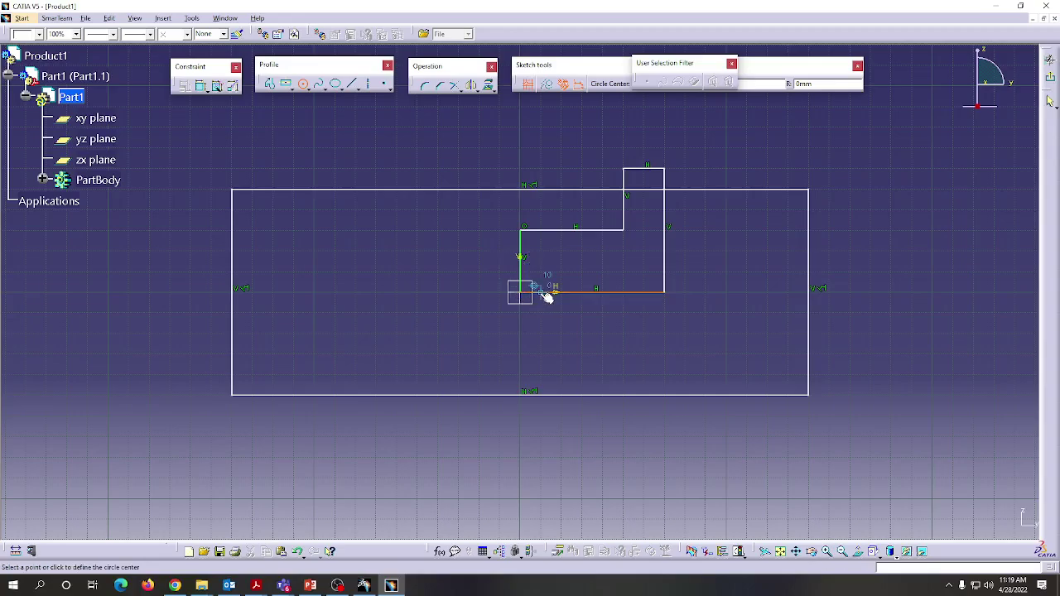
left_click(521, 291)
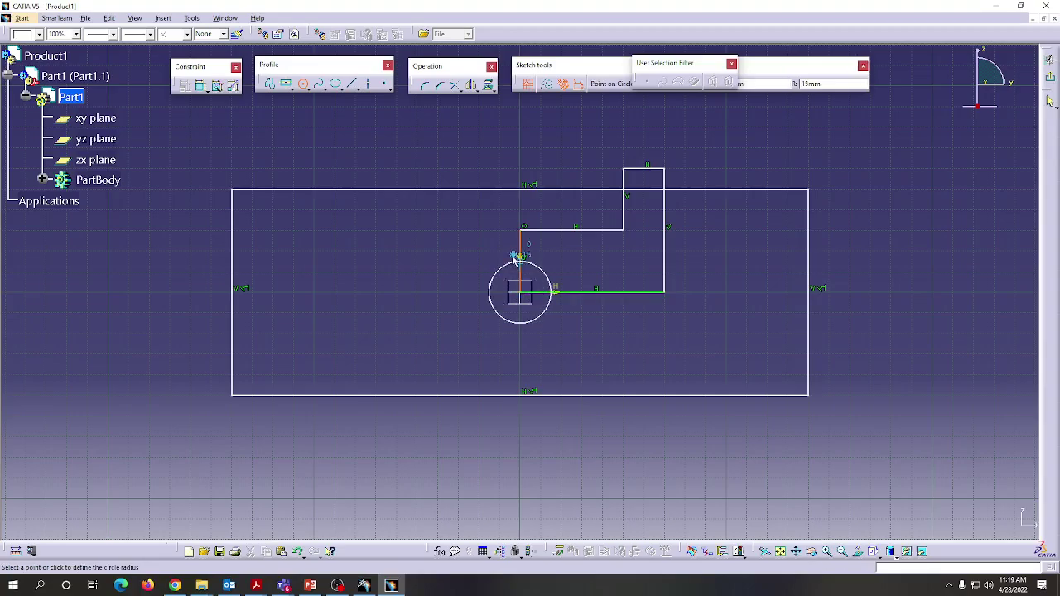
left_click(517, 260)
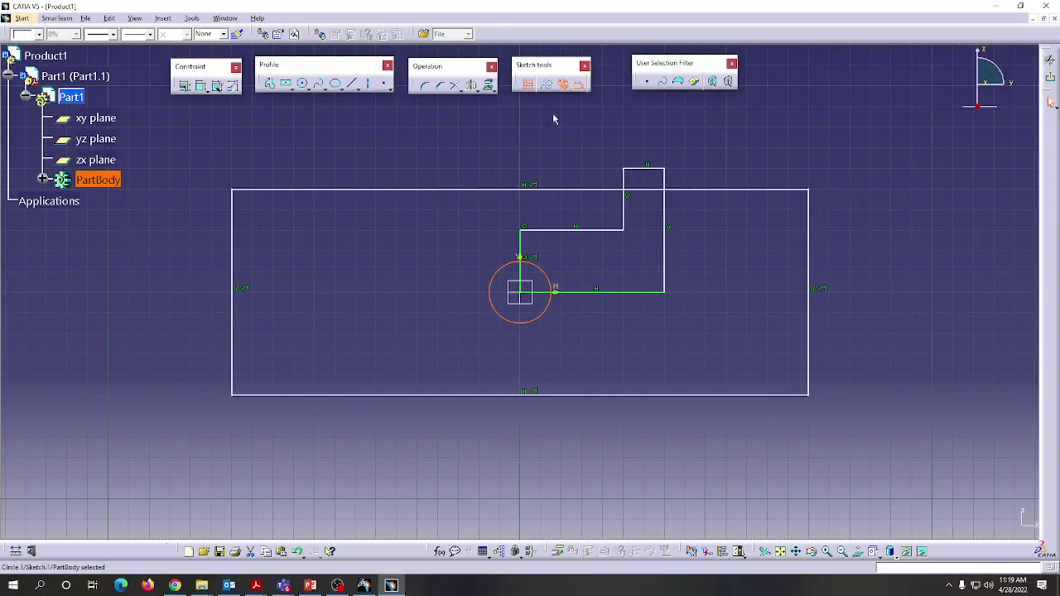
Step: Draw a closed four-sided construction profile about 30 mm wide inside the rectangle, left of the origin, and convert it to standard geometry
left_click(270, 85)
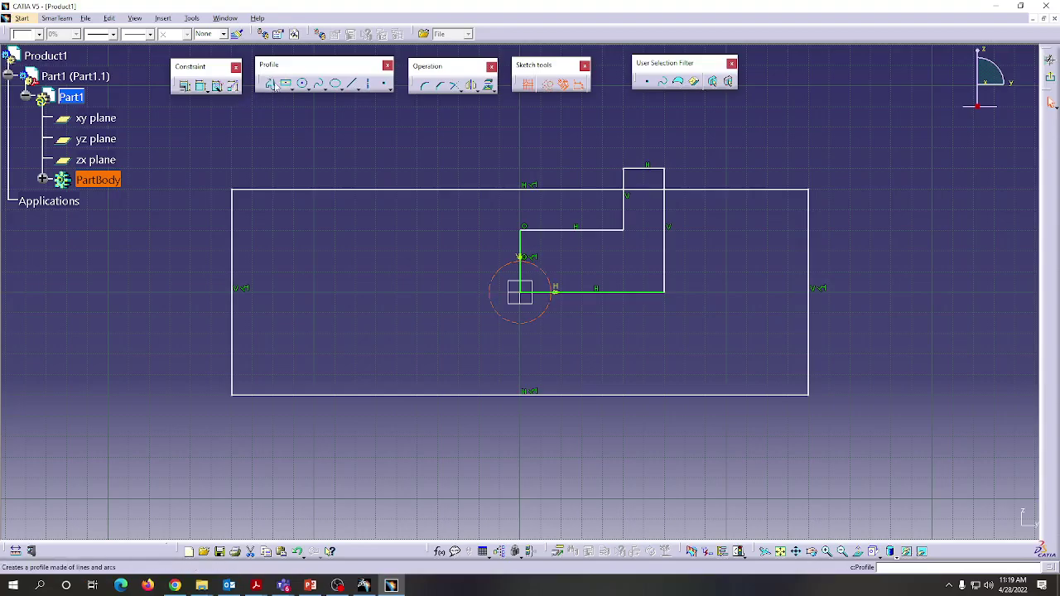
left_click(334, 250)
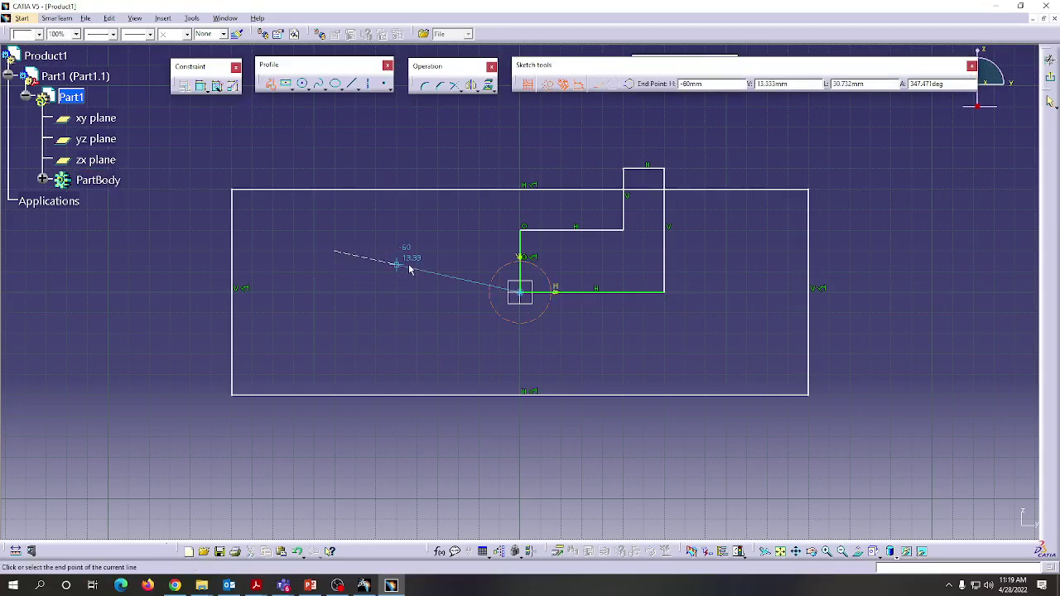
left_click(397, 264)
left_click(398, 231)
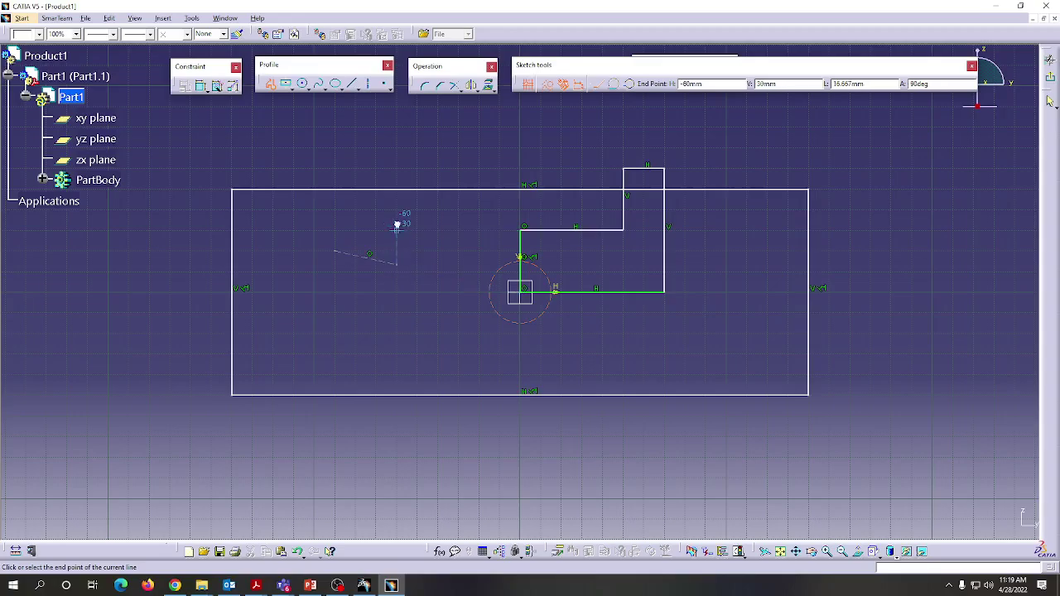
left_click(355, 213)
left_click(335, 250)
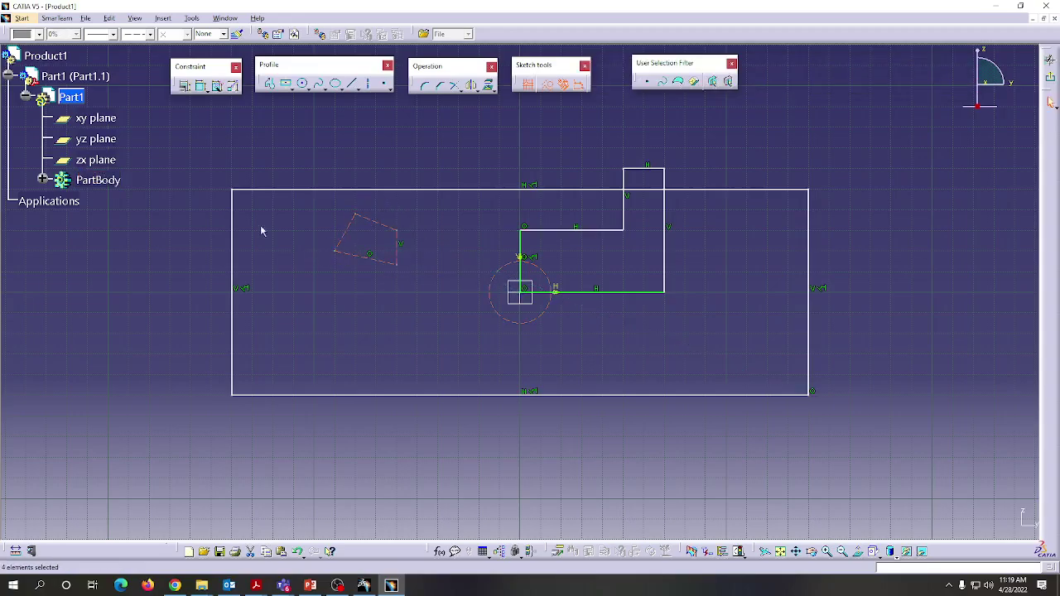
left_click(546, 86)
Step: Examine the sketch with the view tools: fit all, pan, rotate, zoom in and out, and normal view
left_click(781, 553)
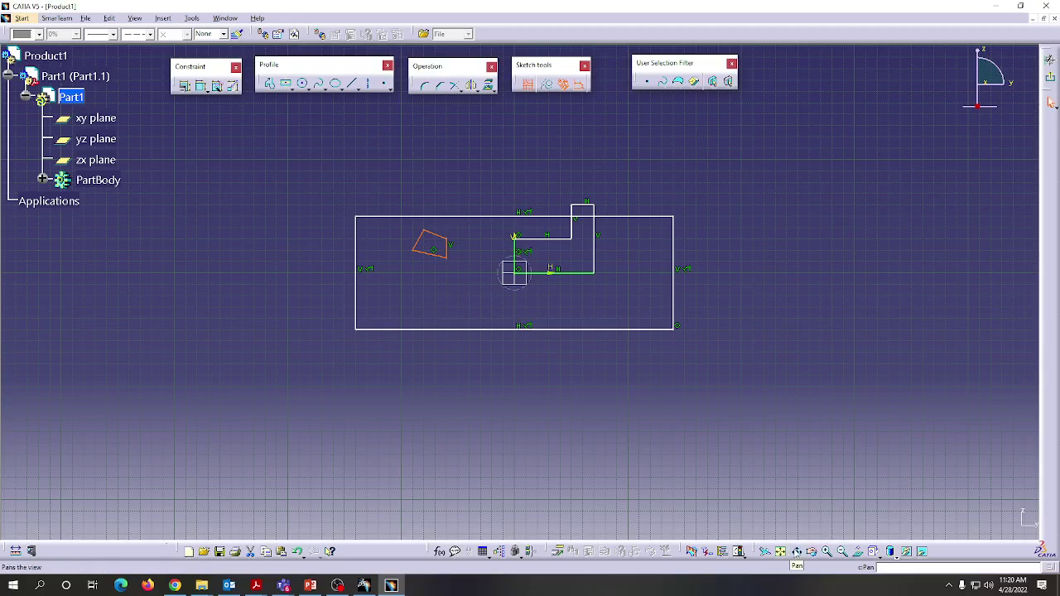
left_click(795, 553)
mouse_move(686, 388)
left_mouse_down()
mouse_move(788, 397)
mouse_move(565, 369)
mouse_move(691, 308)
mouse_move(701, 428)
mouse_move(660, 360)
mouse_move(671, 367)
mouse_move(667, 380)
left_mouse_up()
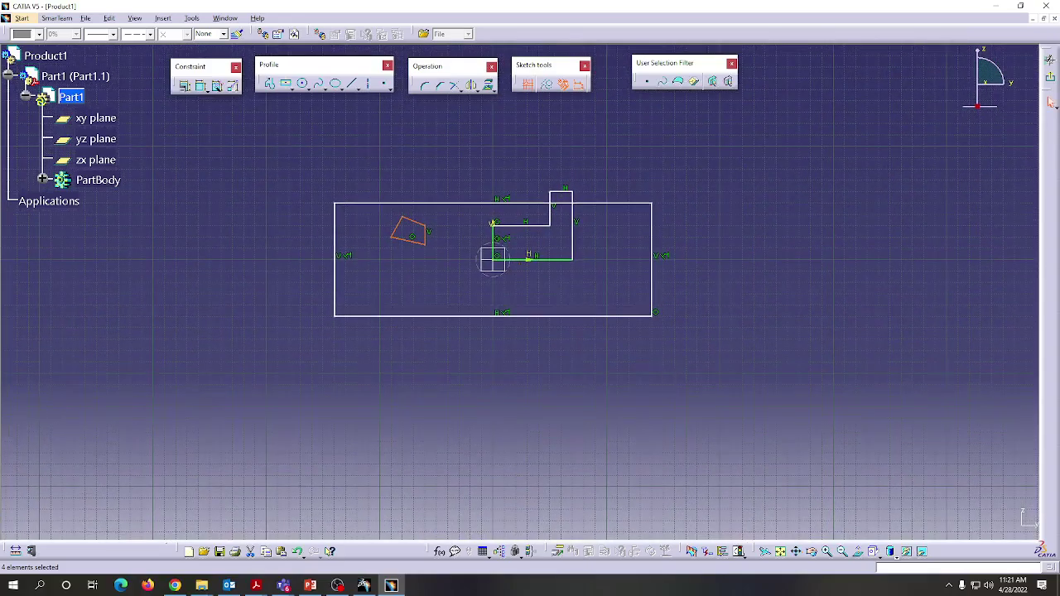
left_click(814, 552)
mouse_move(585, 423)
left_mouse_down()
mouse_move(525, 303)
mouse_move(590, 351)
mouse_move(482, 393)
mouse_move(615, 265)
mouse_move(563, 421)
mouse_move(634, 361)
left_mouse_up()
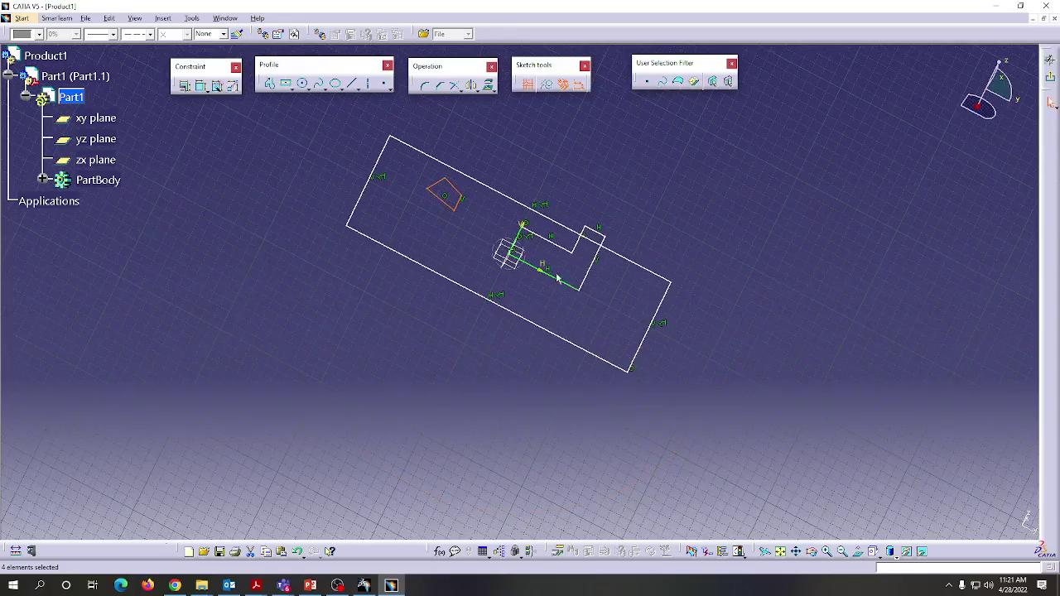
left_click(827, 553)
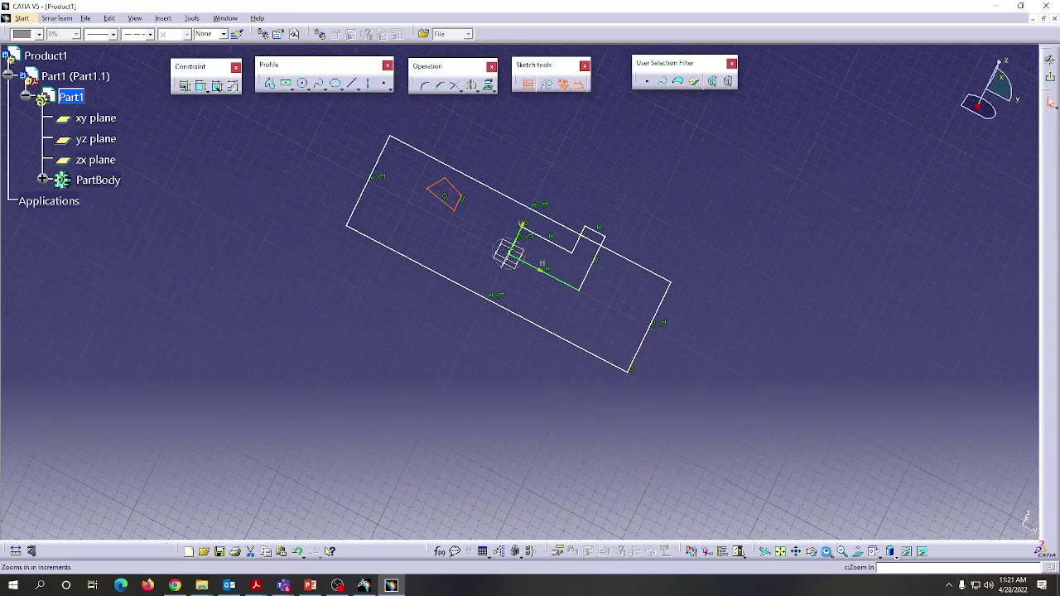
left_click(842, 553)
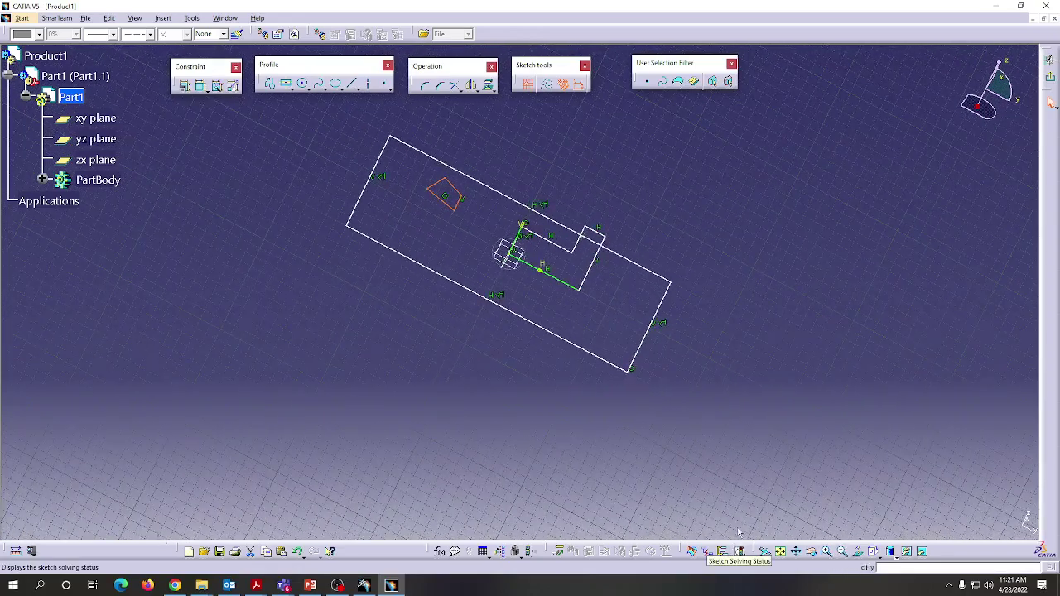
left_click(859, 552)
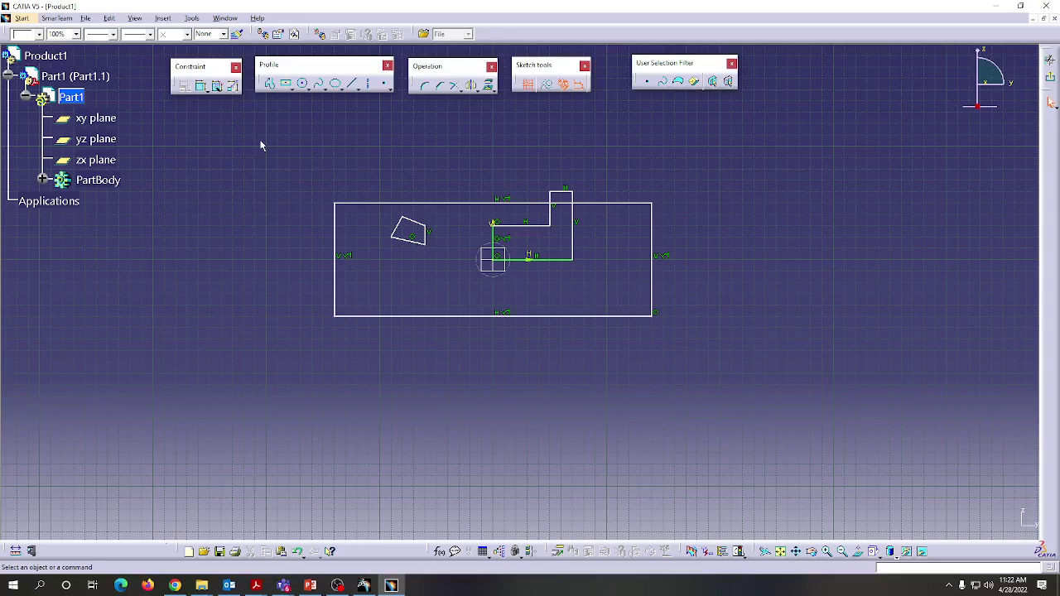
Step: Delete all the practice geometry from the sketch
mouse_move(264, 151)
left_mouse_down()
mouse_move(643, 284)
mouse_move(717, 342)
left_mouse_up()
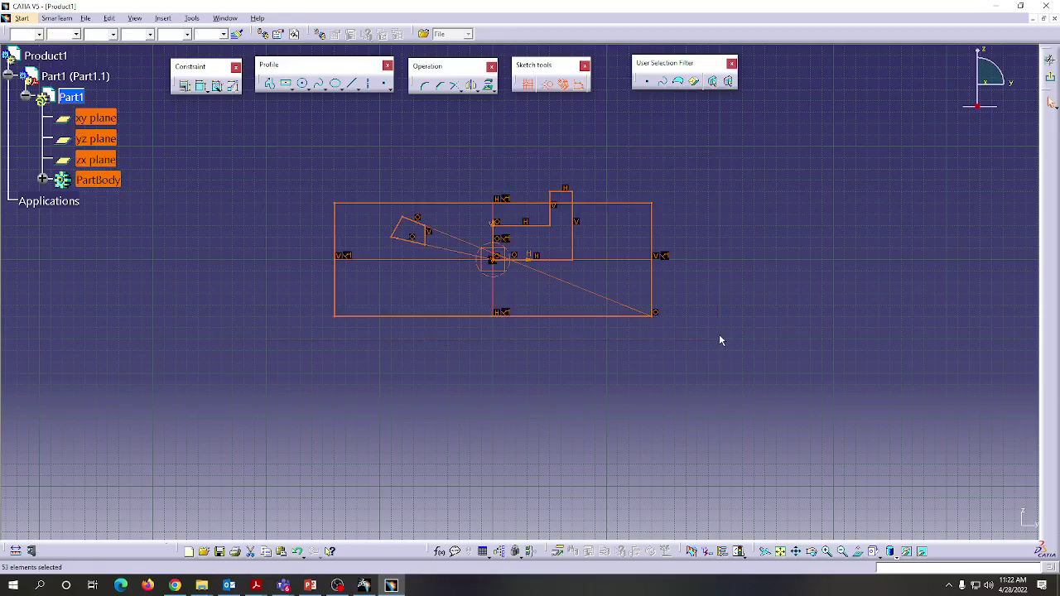
key("Delete")
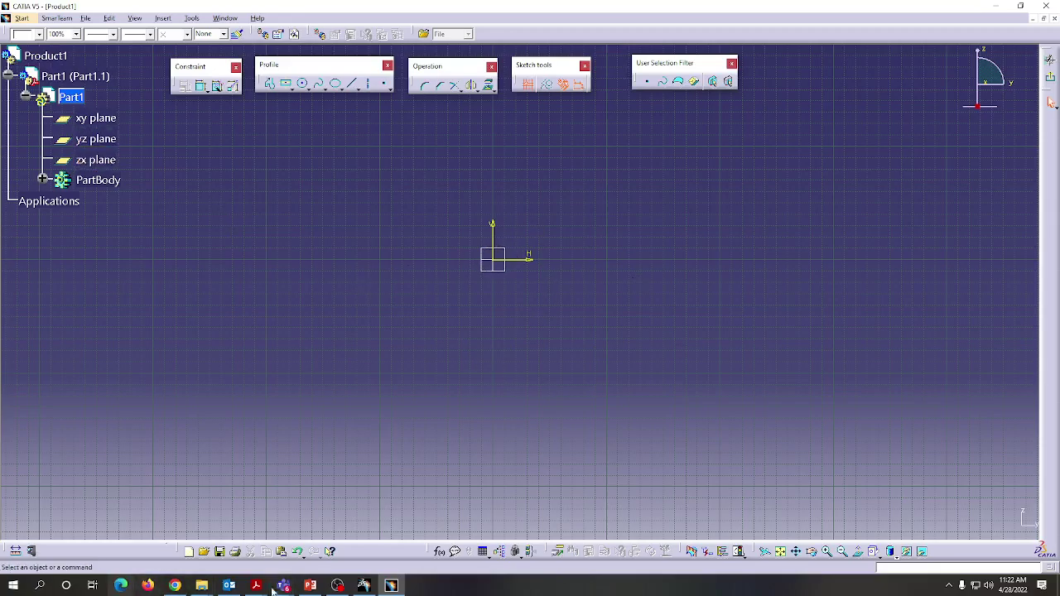
Step: Switch to PowerPoint to view the 2D Sketching slide, and minimize the open windows to reach the desktop
mouse_move(311, 582)
left_click(302, 558)
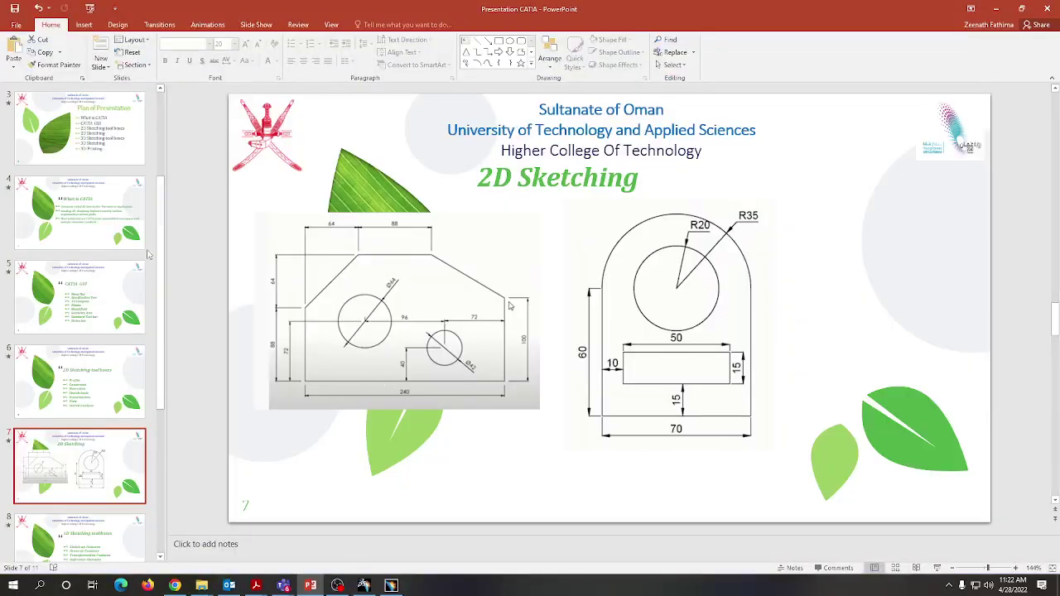
left_click(997, 11)
left_click(996, 8)
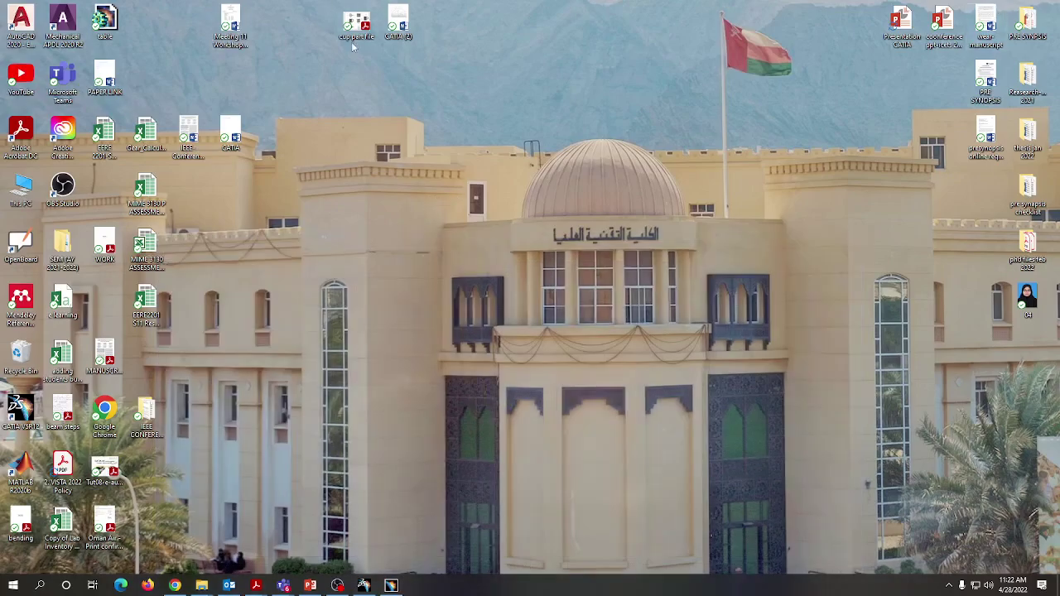
Step: Open the CATIA (2) document in Word, examine its dimensioned plate drawing at a larger size, and return to CATIA
double_click(399, 20)
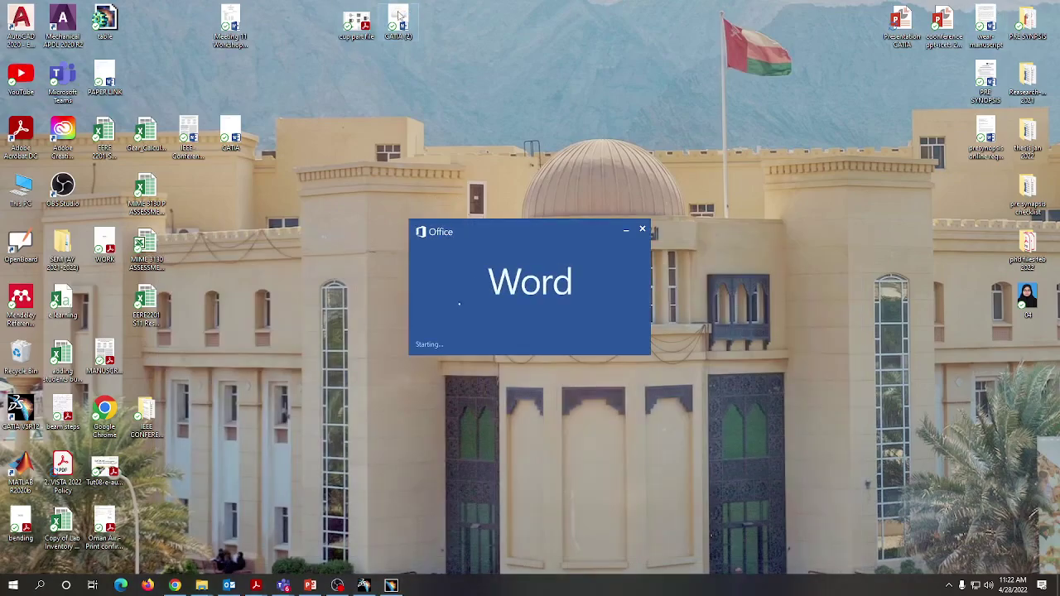
scroll(263, 360, "up", 11, "ctrl")
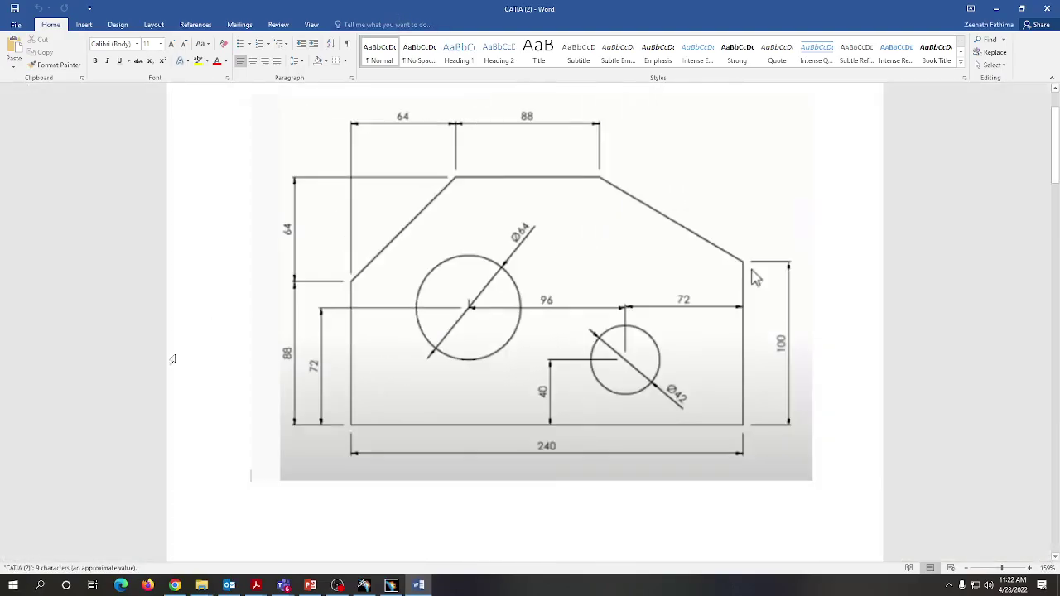
scroll(389, 348, "up", 2, "ctrl")
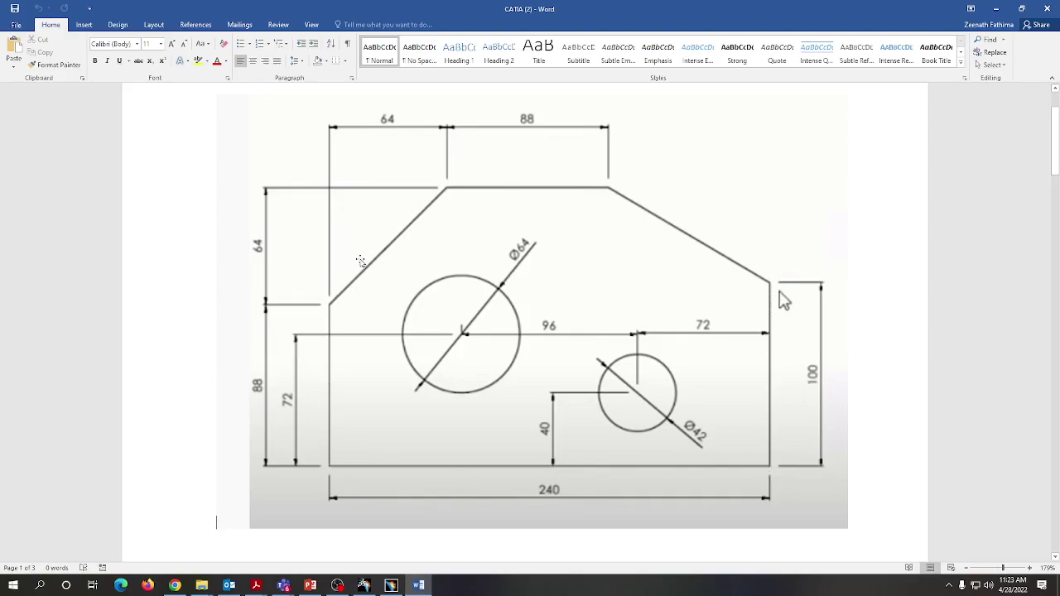
left_click(998, 10)
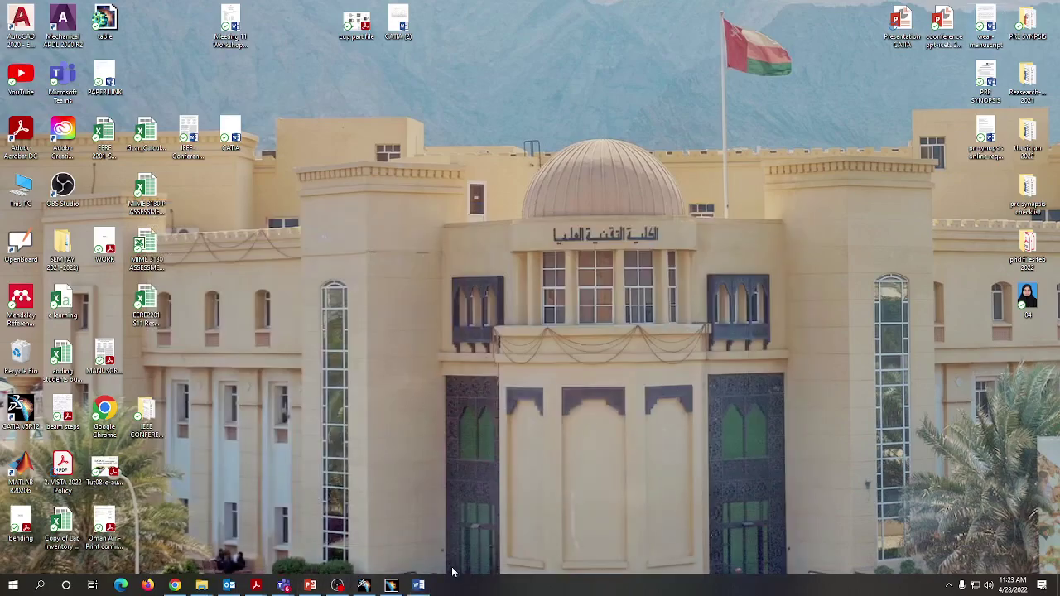
mouse_move(391, 584)
left_click(376, 548)
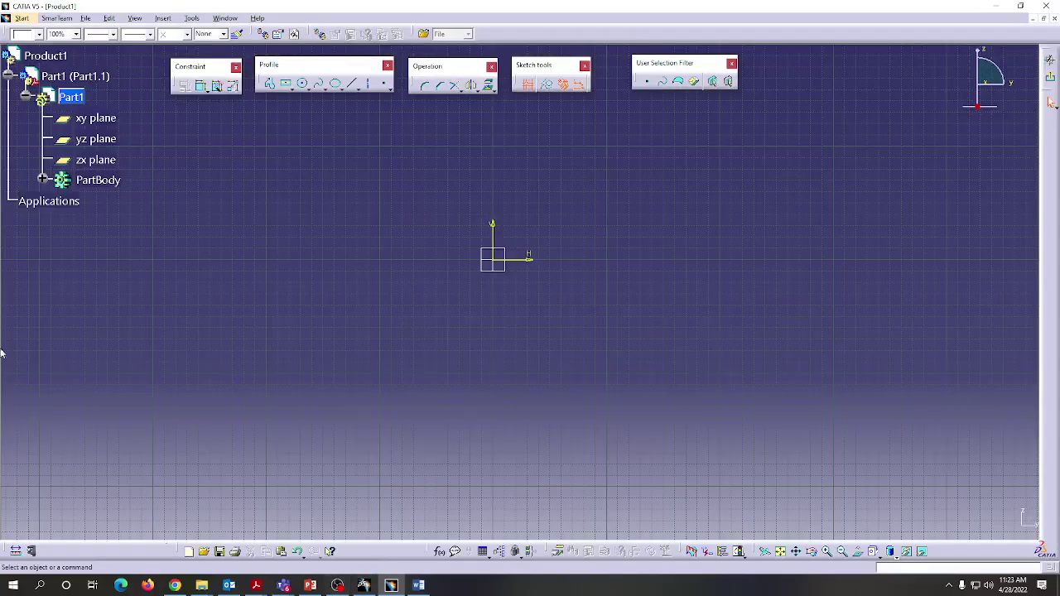
Step: Sketch a closed six-sided profile from the origin, about 40 mm wide and 20 mm high, with 10 mm vertical sides and sloped upper corners
left_click(780, 551)
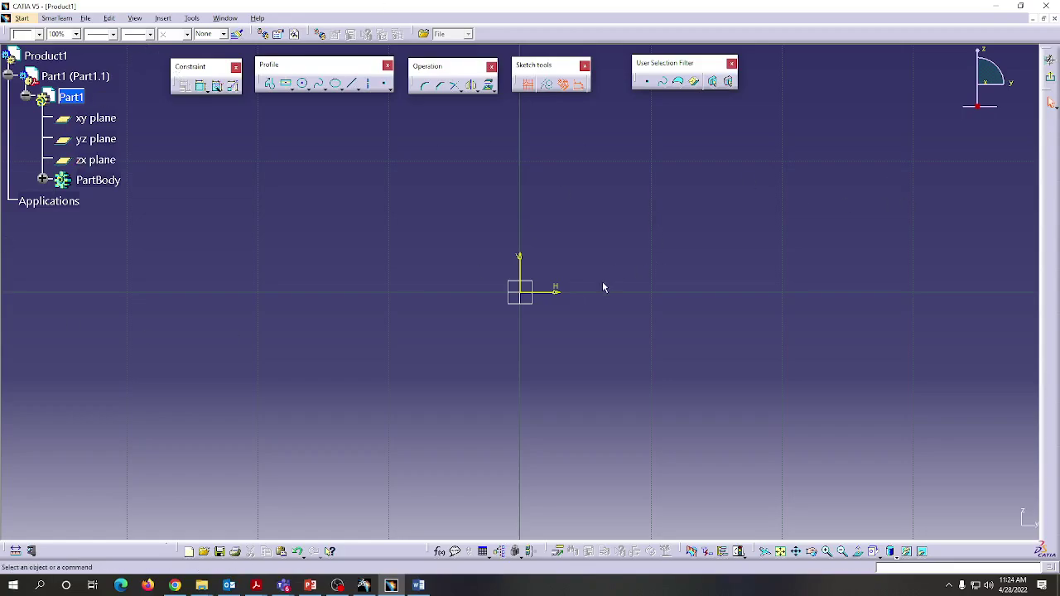
left_click(270, 85)
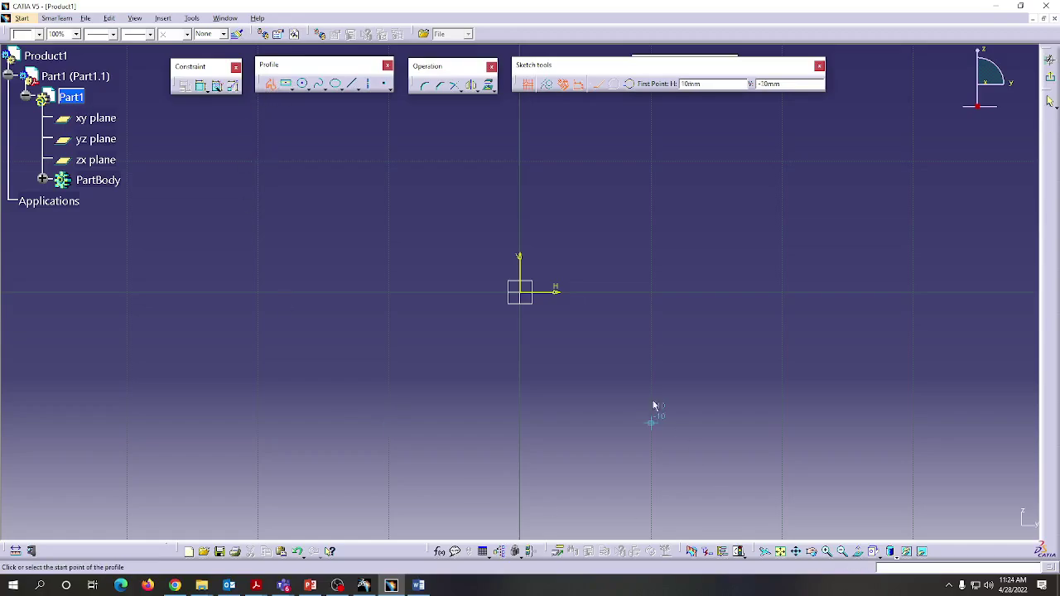
left_click(525, 294)
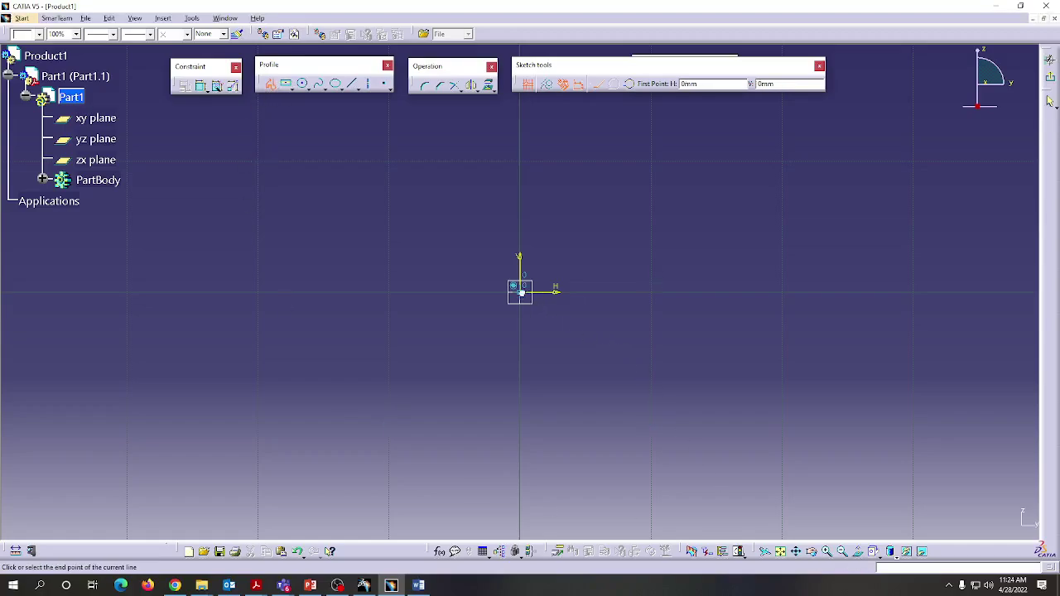
left_click(523, 164)
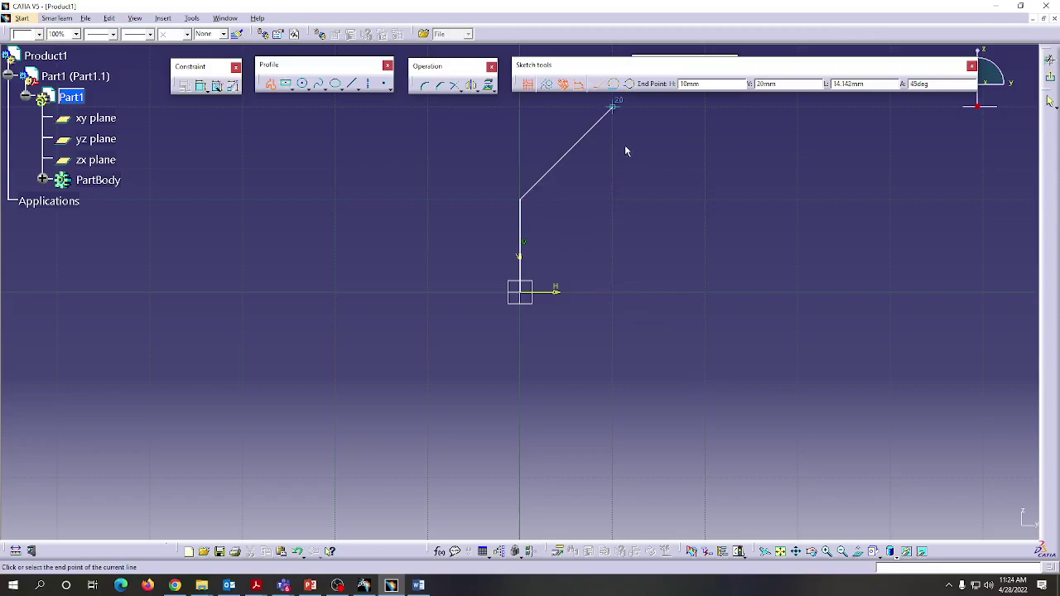
left_click(613, 107)
left_click(799, 106)
left_click(888, 197)
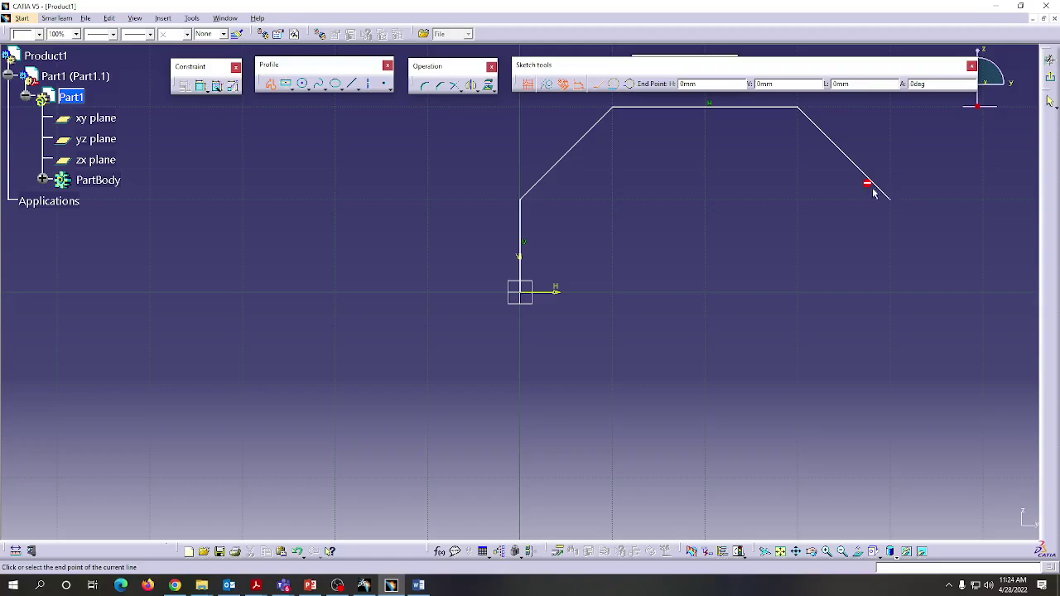
left_click(889, 289)
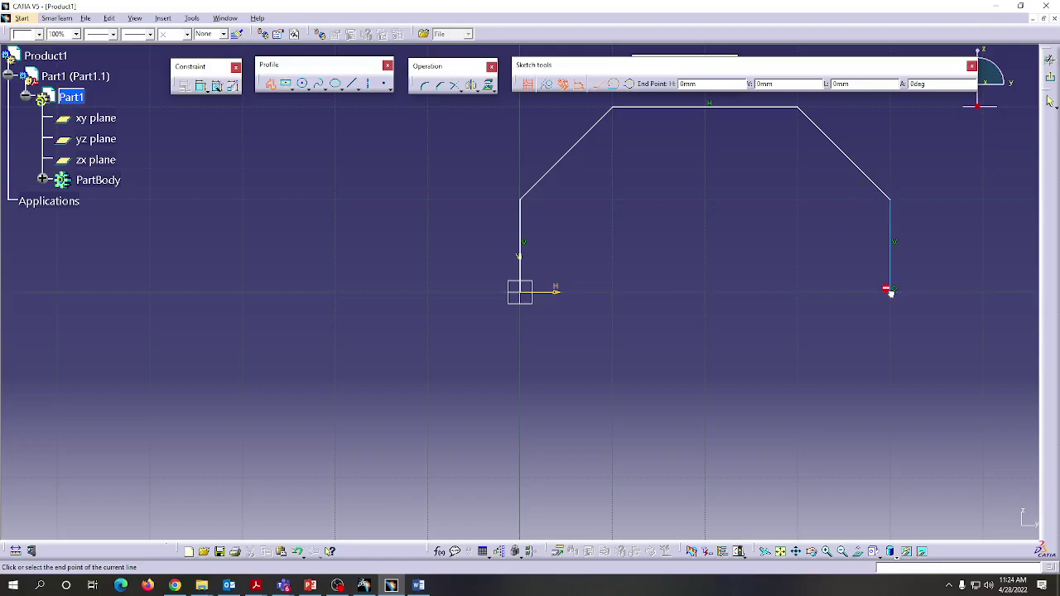
left_click(519, 288)
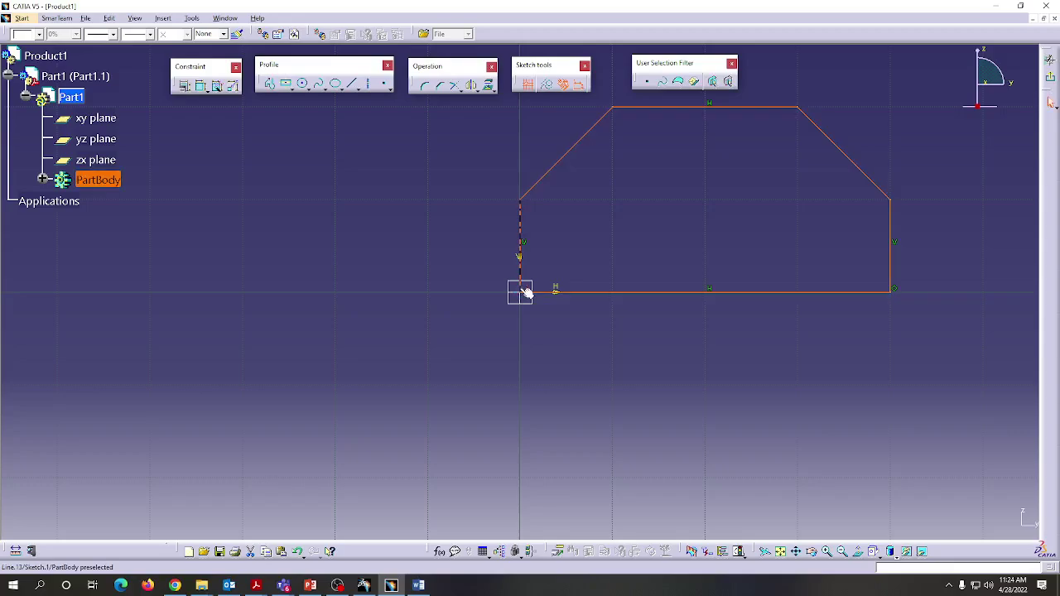
Step: Dimension the length of the profile's left vertical edge and of its bottom edge
scroll(657, 416, "down", 2)
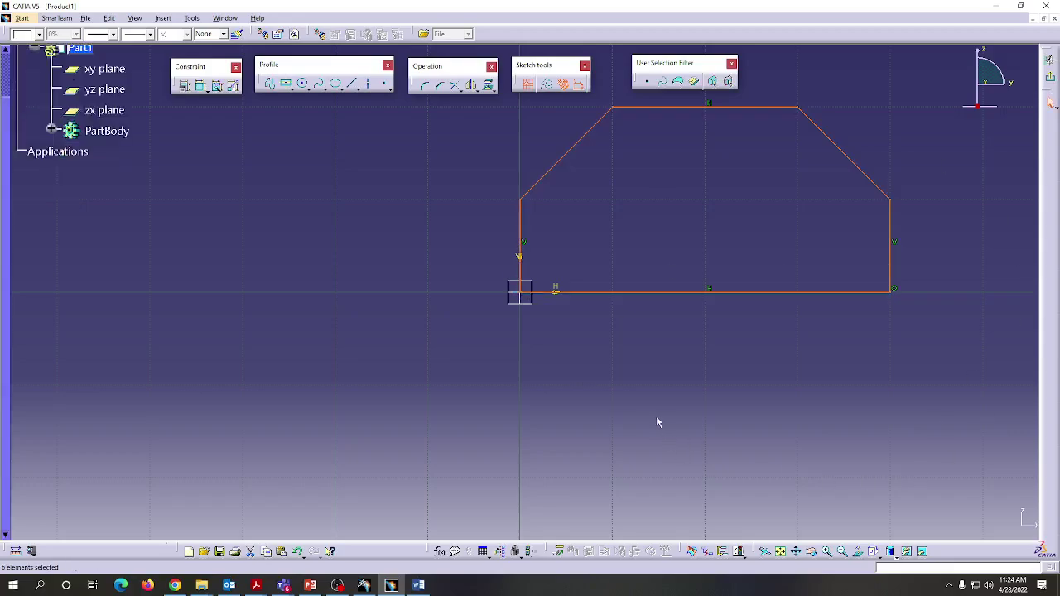
scroll(656, 417, "up", 3)
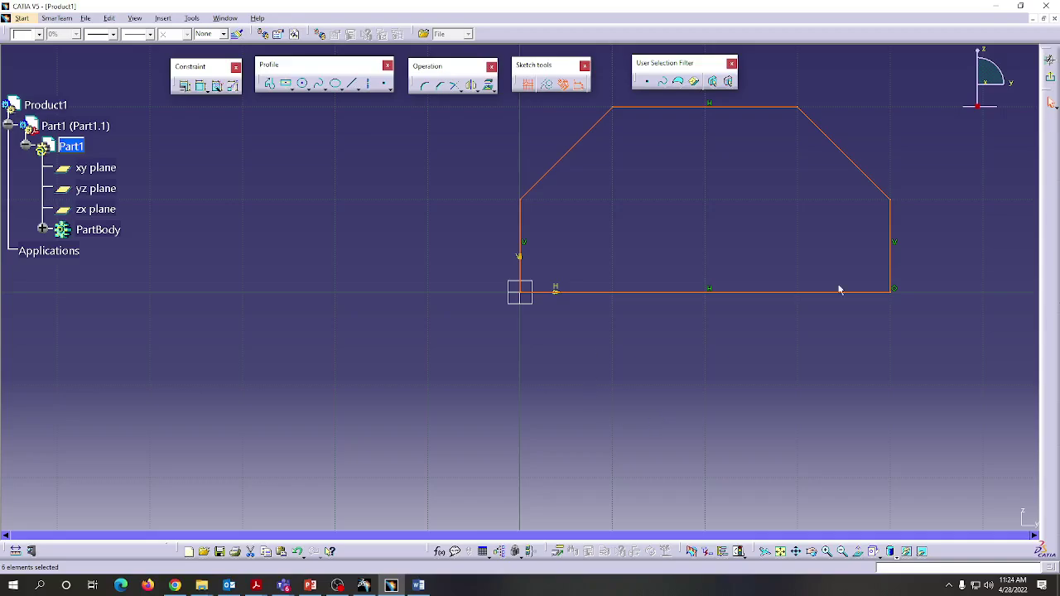
left_click(797, 552)
left_click_drag(716, 342, 629, 464)
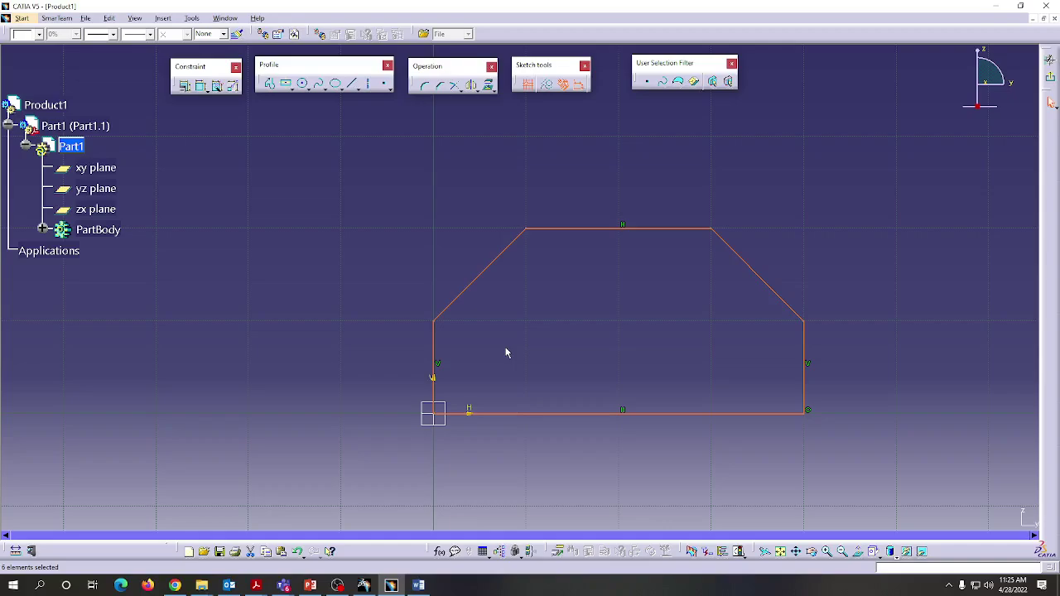
left_click(201, 88)
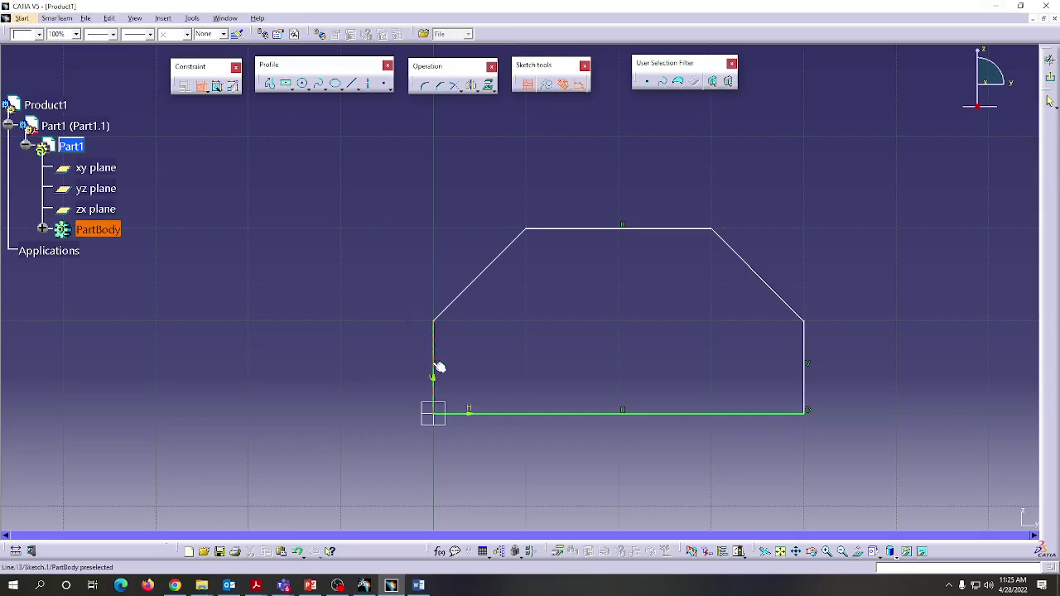
left_click(433, 366)
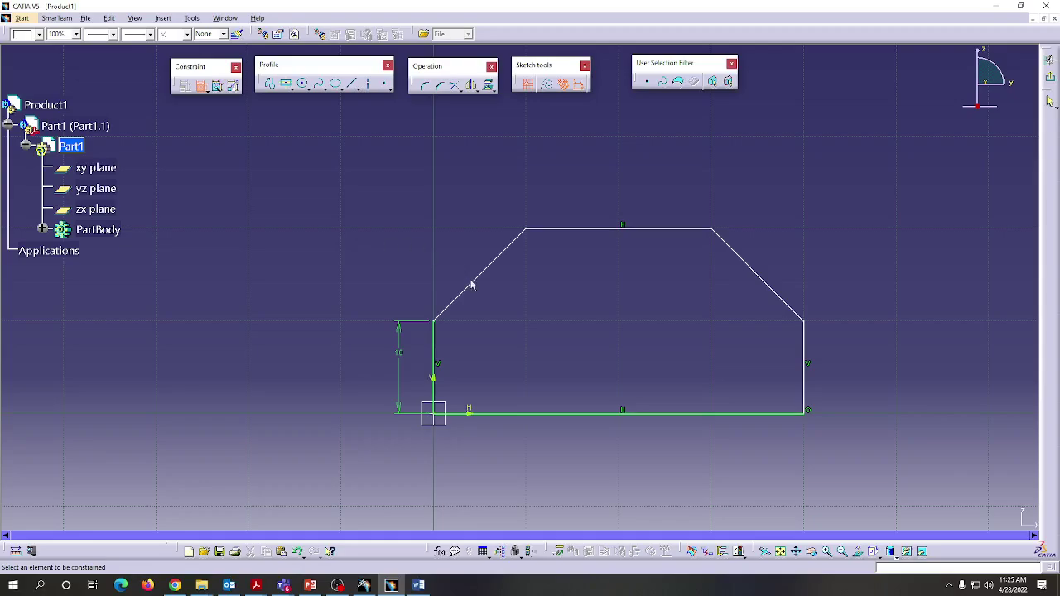
left_click(550, 414)
left_click(536, 456)
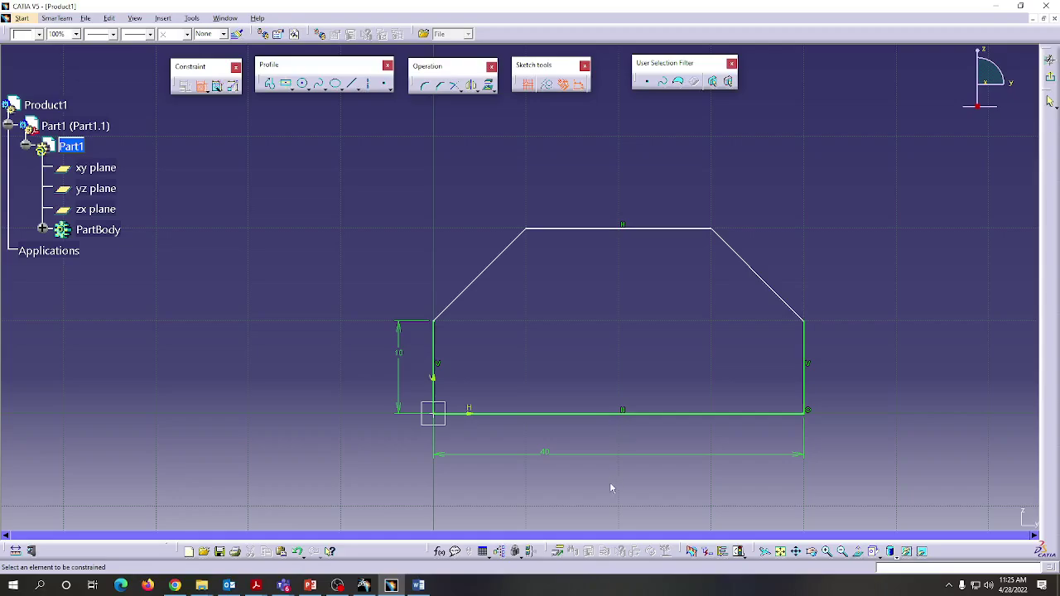
Step: Dimension the length of the profile's right vertical edge and of its top edge
left_click(806, 373)
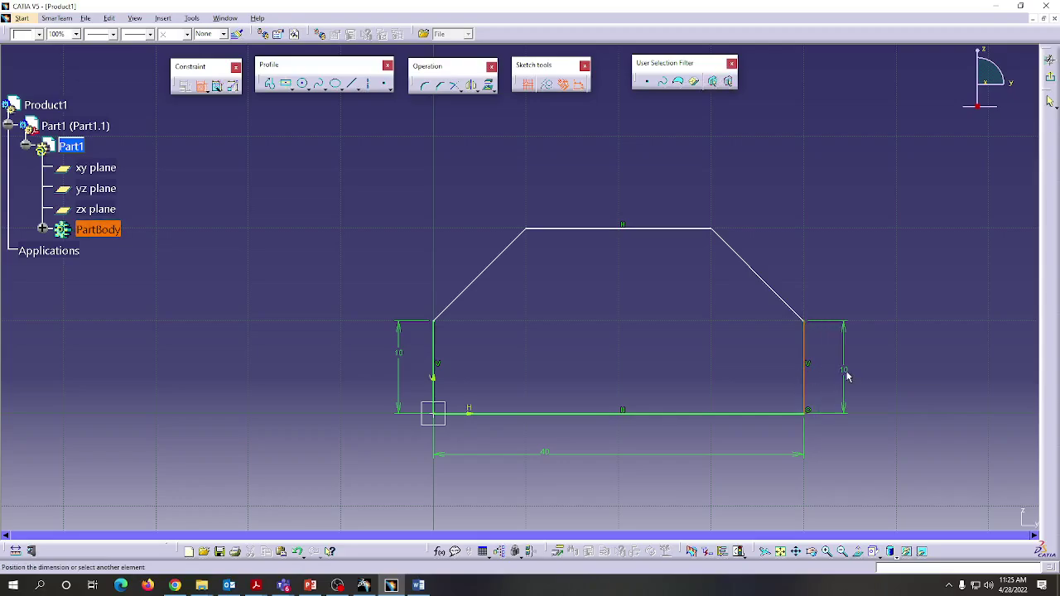
left_click(847, 373)
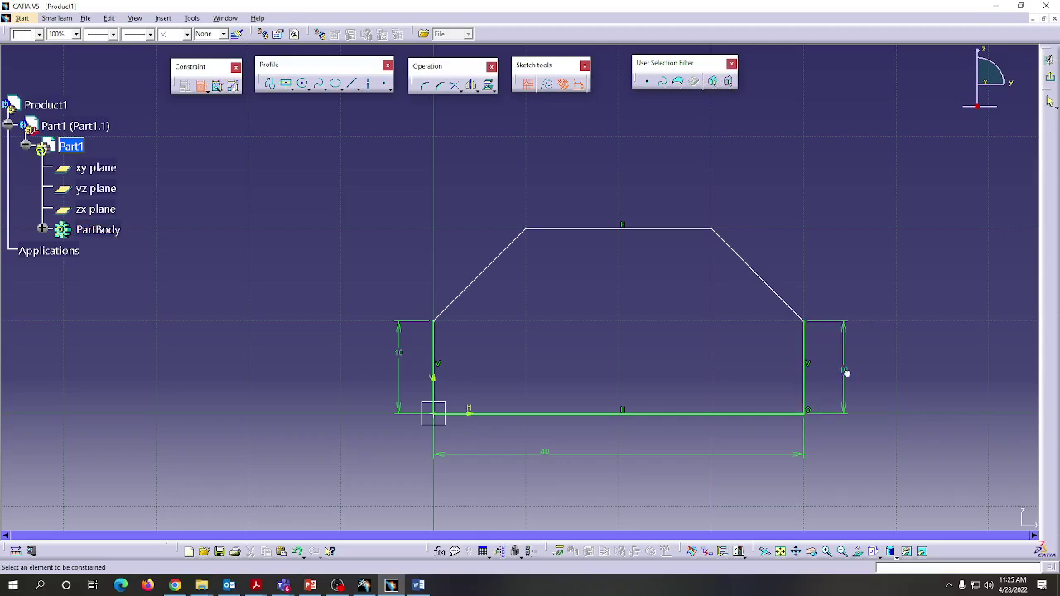
left_click(608, 230)
left_click(603, 190)
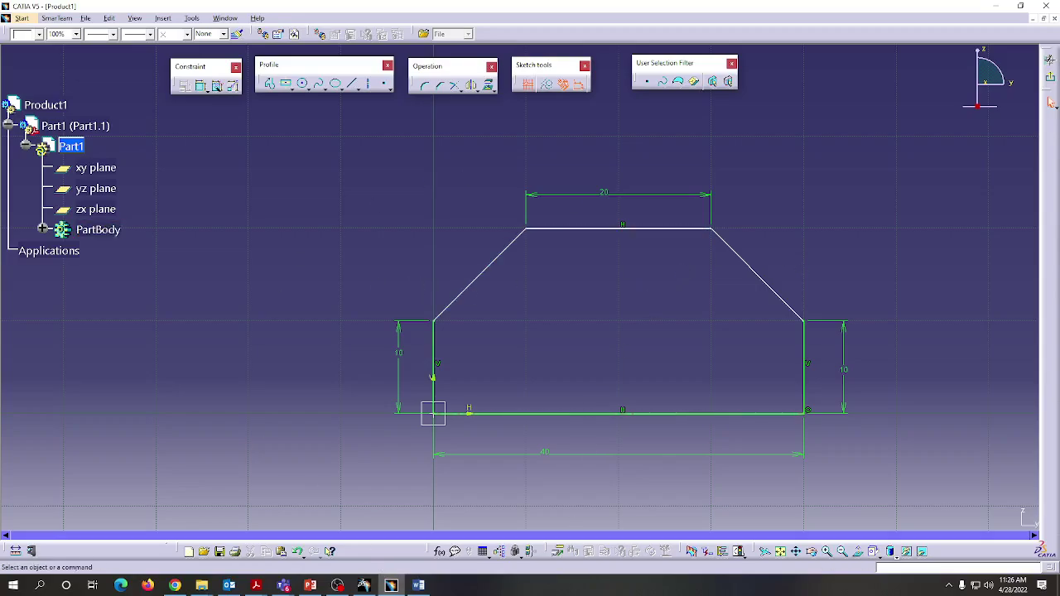
Step: Check the plate drawing in Word, and set the bottom edge's length to 240 mm and the left vertical edge's length to 88 mm
left_click(418, 586)
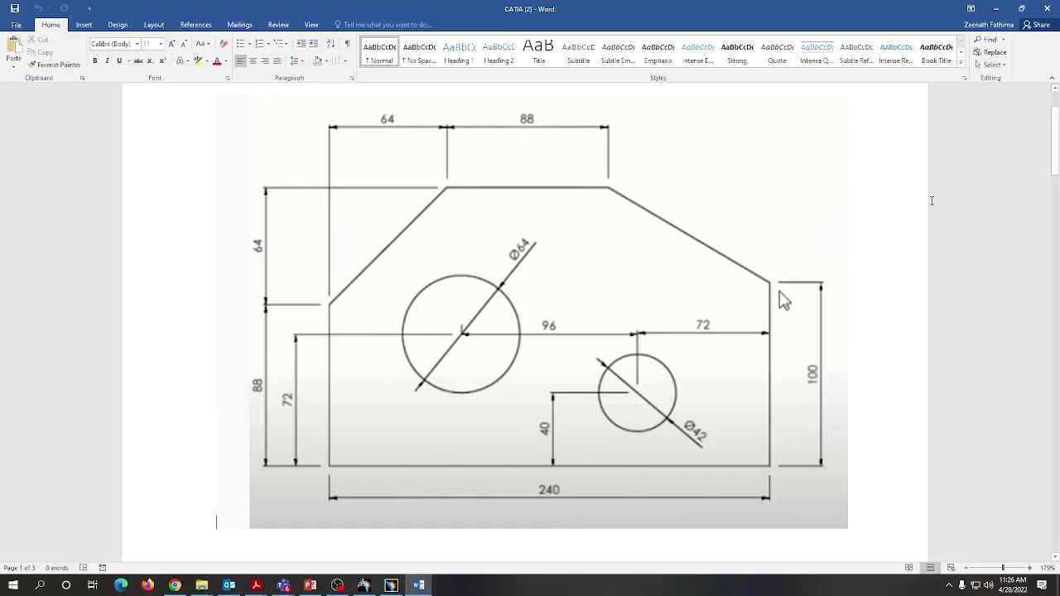
left_click(996, 8)
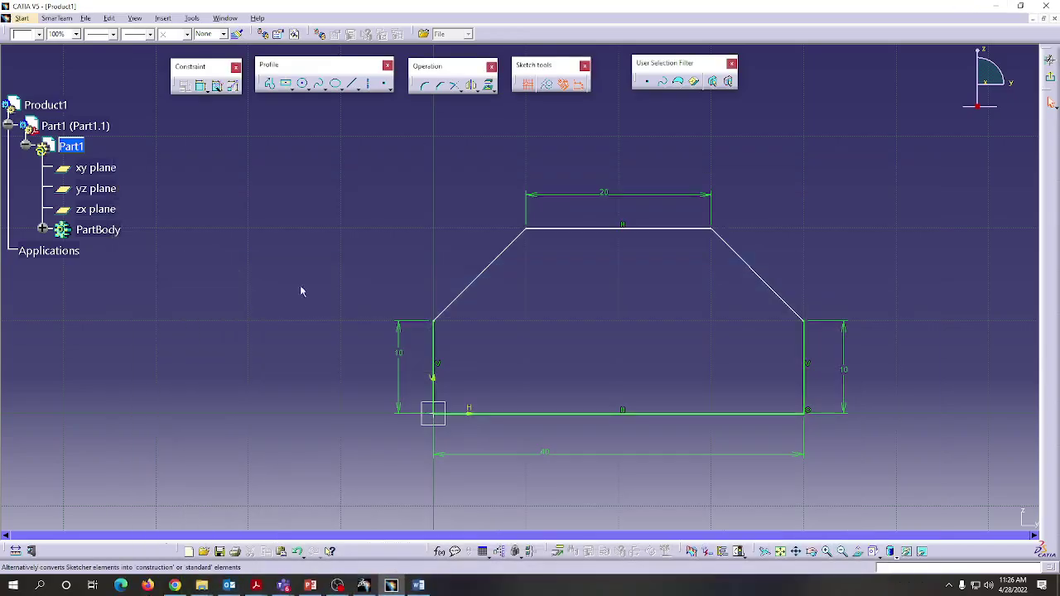
double_click(544, 453)
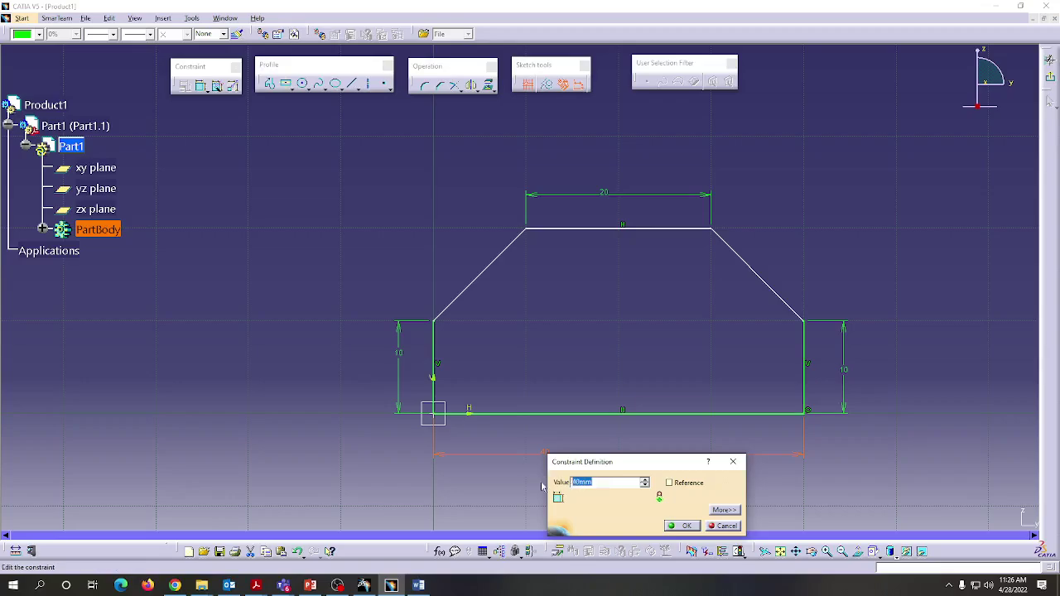
type("24")
left_click(684, 526)
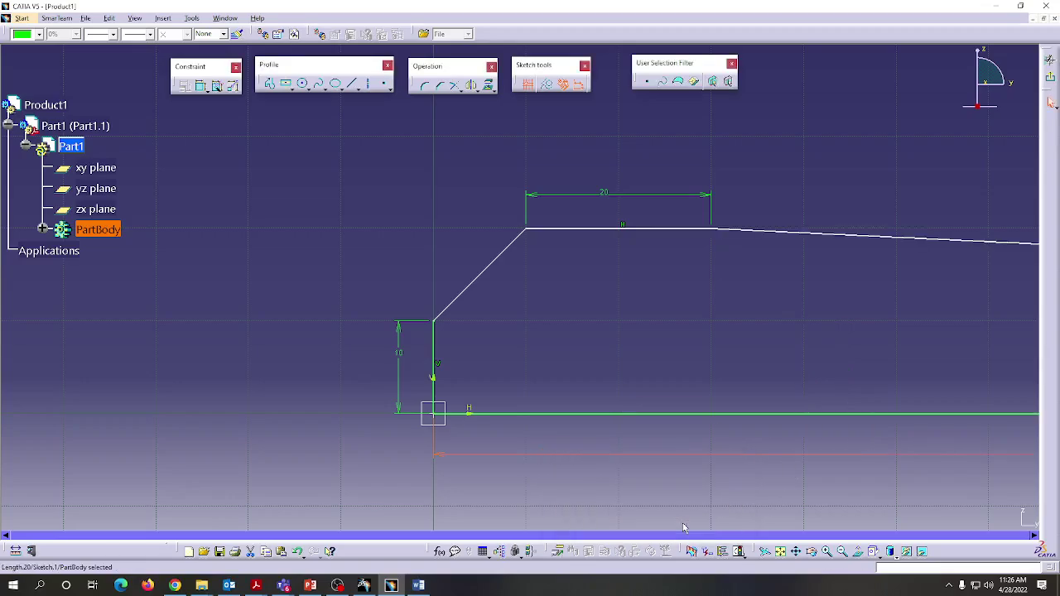
double_click(398, 354)
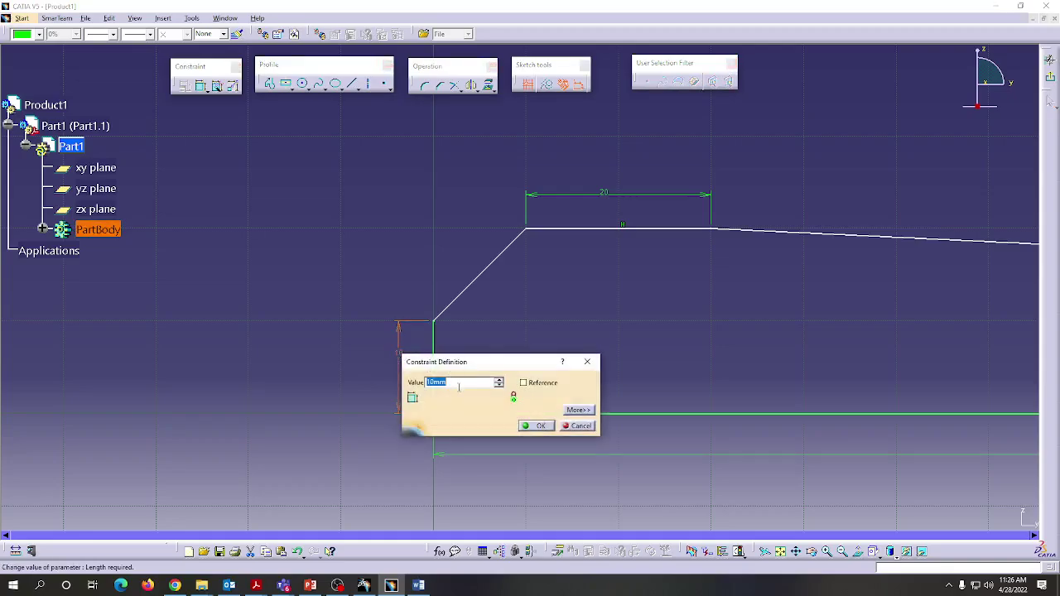
type("80")
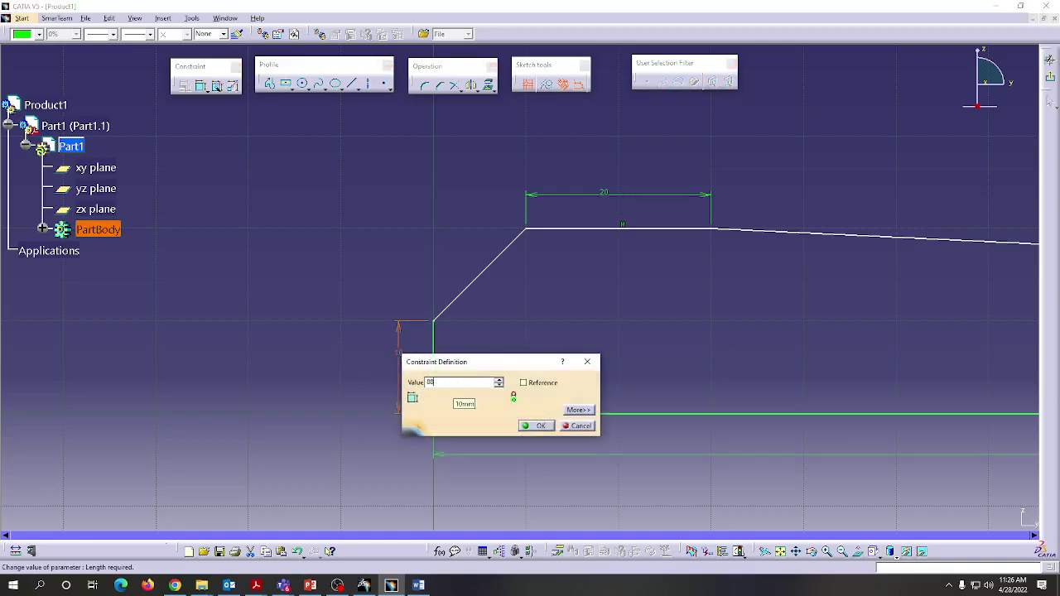
left_click(538, 427)
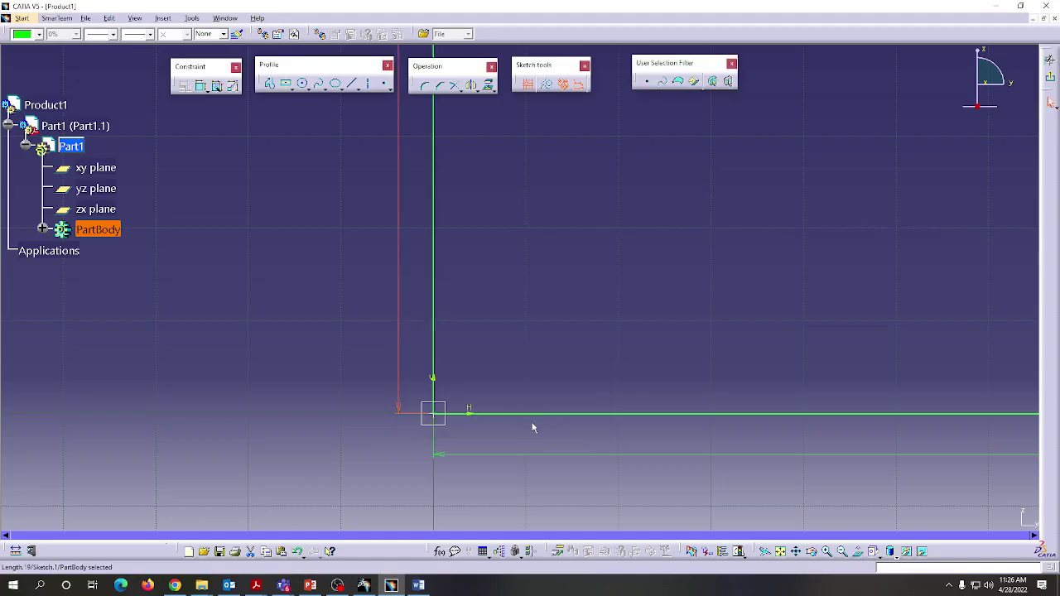
Step: Examine the right edge's height on the plate drawing in Word and return to the CATIA sketch
left_click(843, 554)
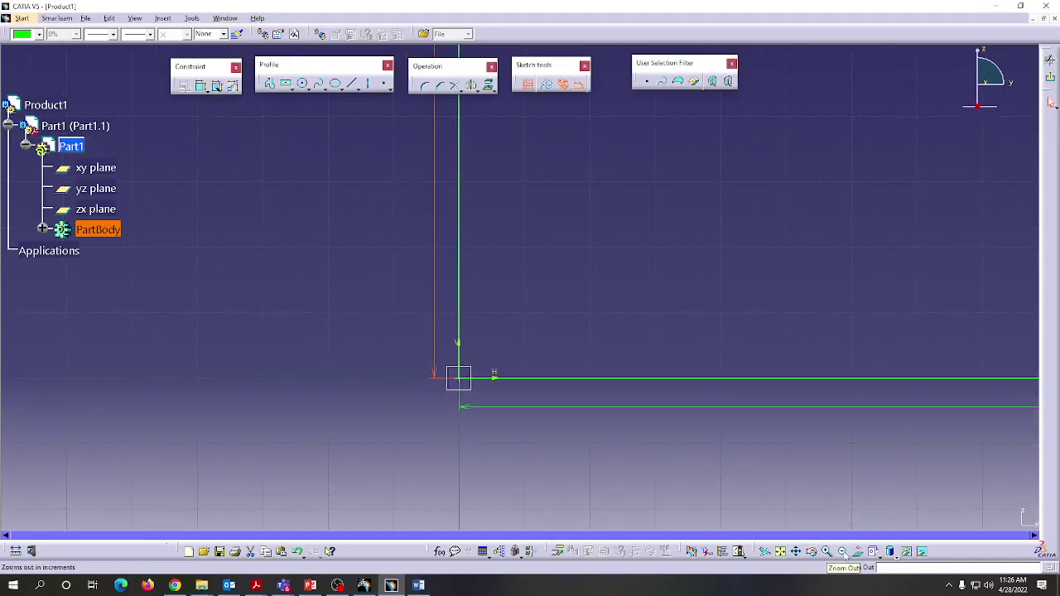
left_click(844, 554)
left_click(843, 554)
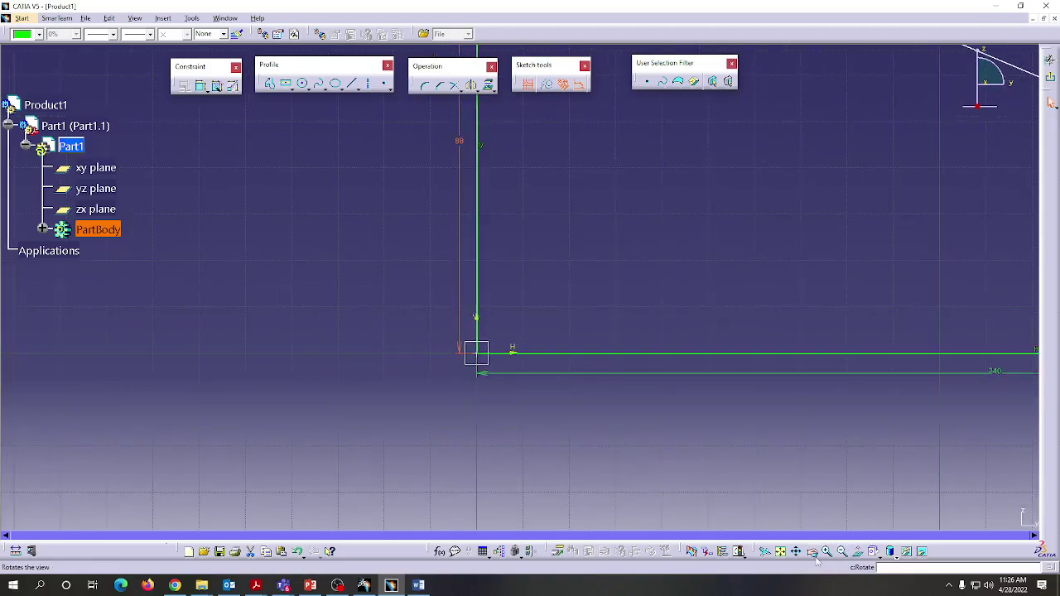
mouse_move(722, 422)
middle_mouse_down()
mouse_move(490, 547)
mouse_move(471, 543)
middle_mouse_up()
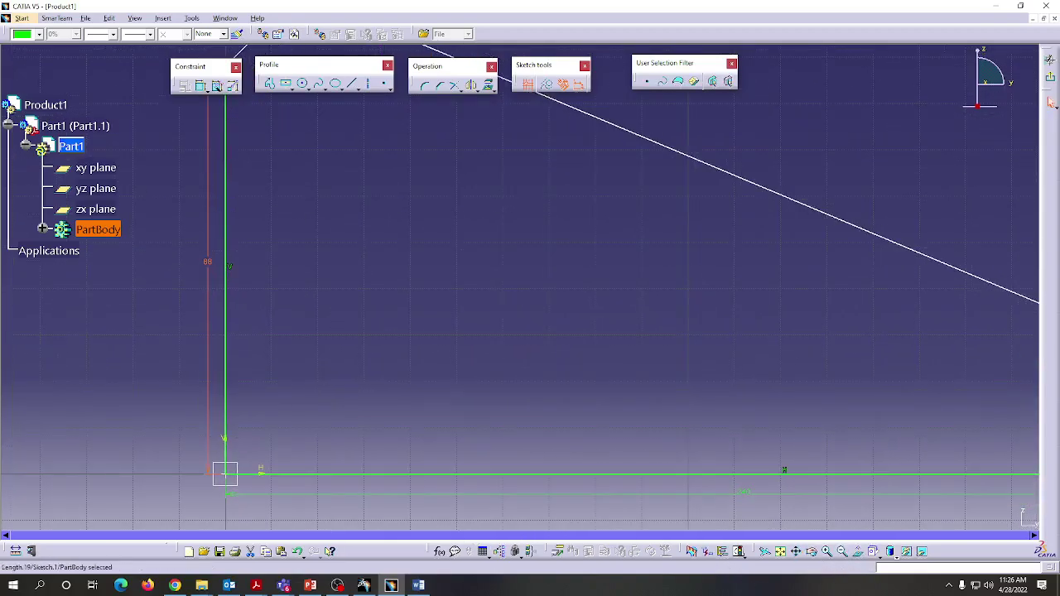
left_click(844, 554)
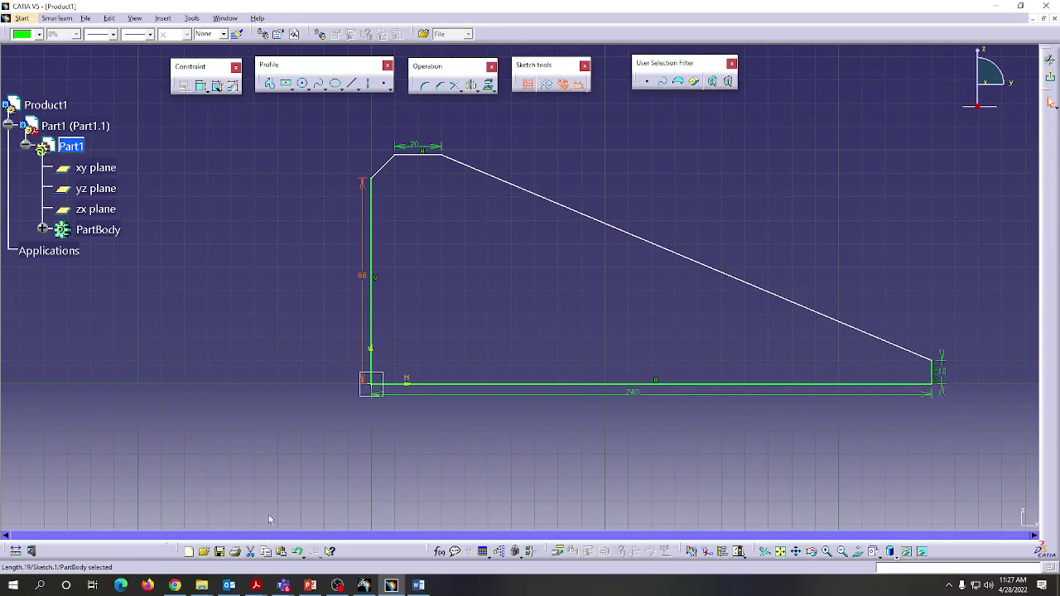
left_click(418, 586)
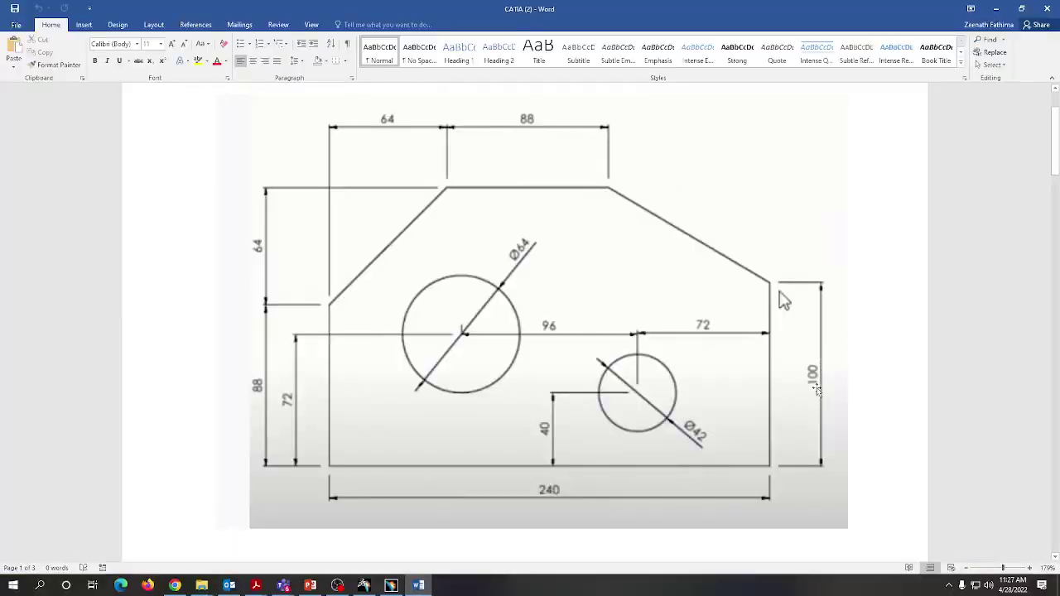
left_click(996, 9)
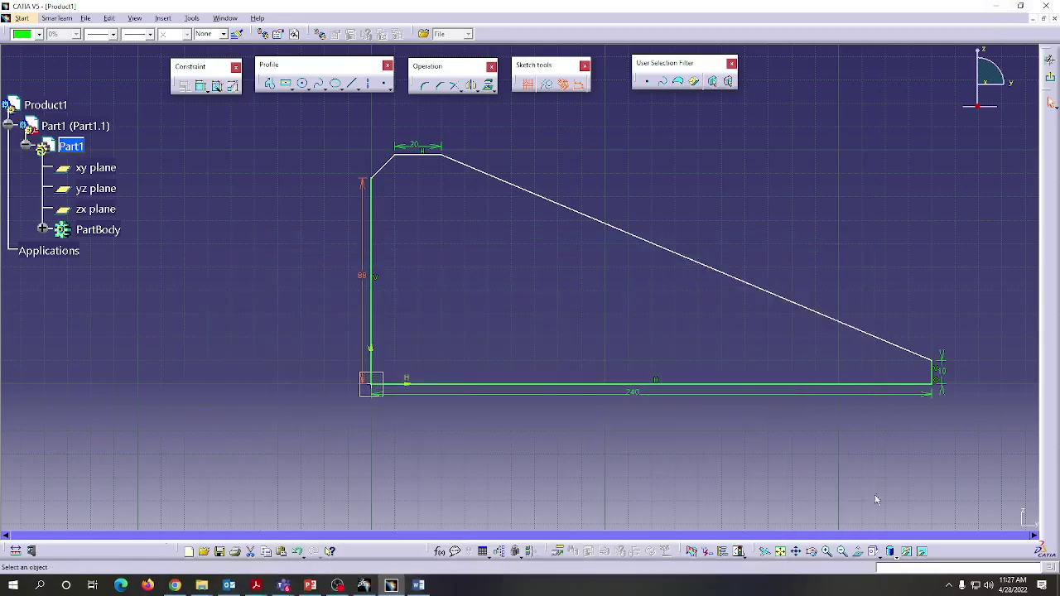
Step: Set the right vertical edge's length to 100 mm and the top edge's length to 88 mm
double_click(941, 371)
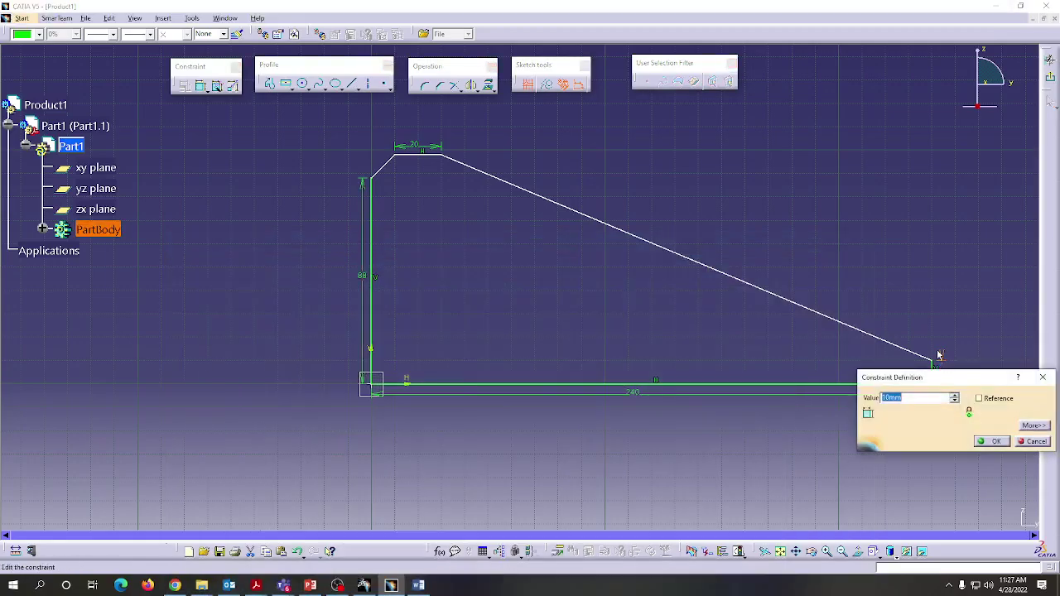
type("10")
left_click(991, 440)
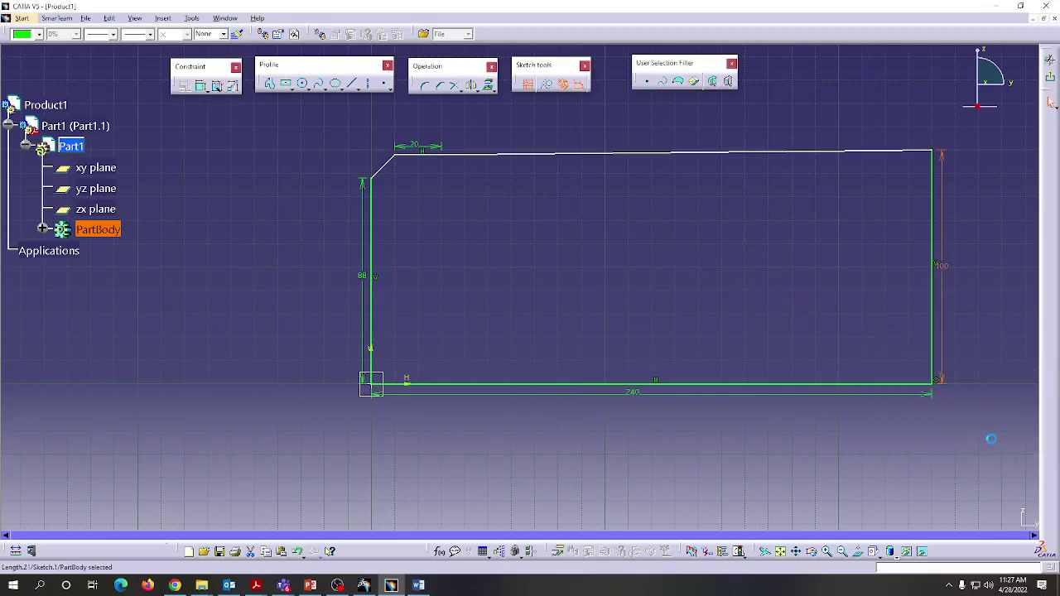
double_click(417, 147)
type("88")
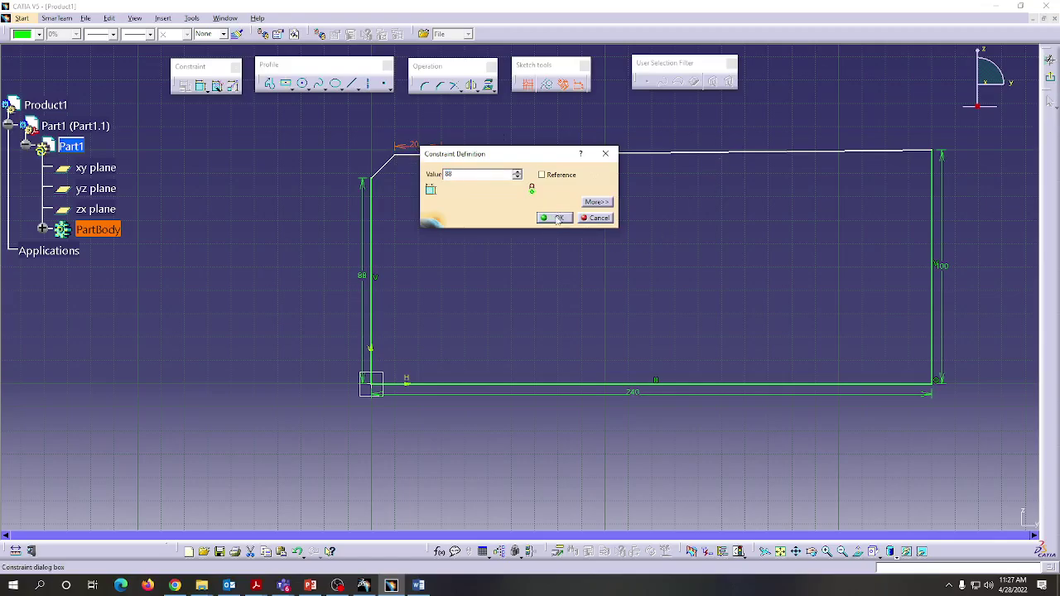
left_click(557, 217)
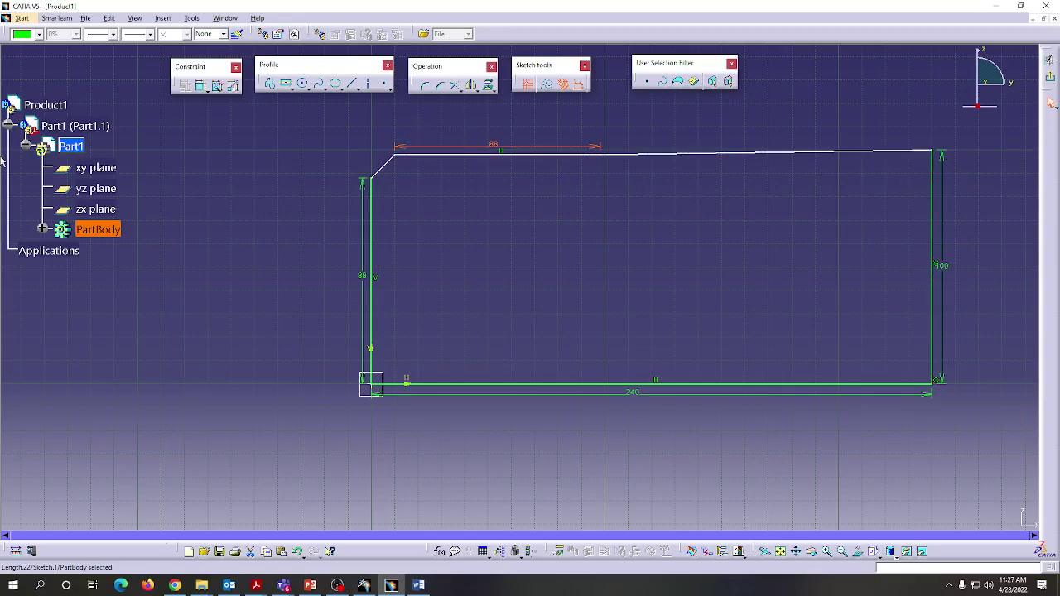
Step: Undo the last length changes of the top edge and the right vertical edge
left_click(201, 86)
left_click(299, 553)
left_click(299, 552)
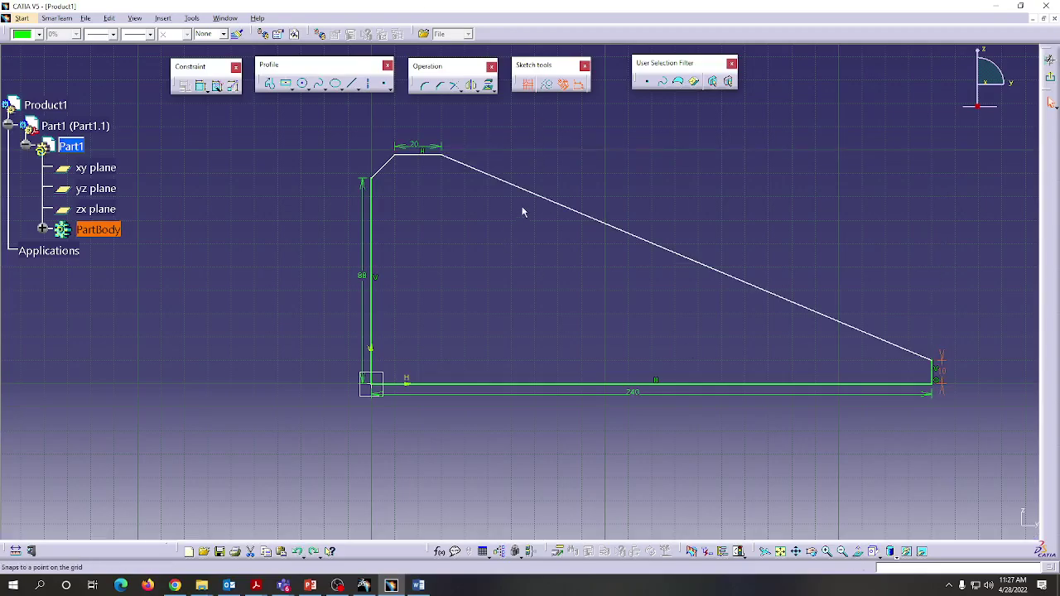
Step: Set the top edge's length to 88 mm, followed by the right vertical edge's length to 100 mm
double_click(410, 147)
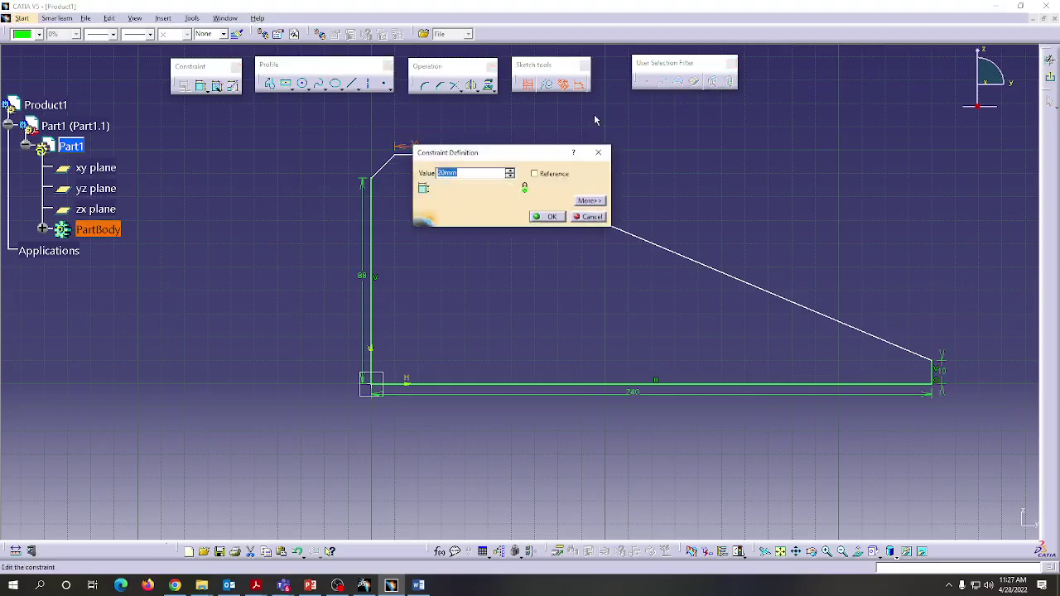
type("88")
left_click(547, 217)
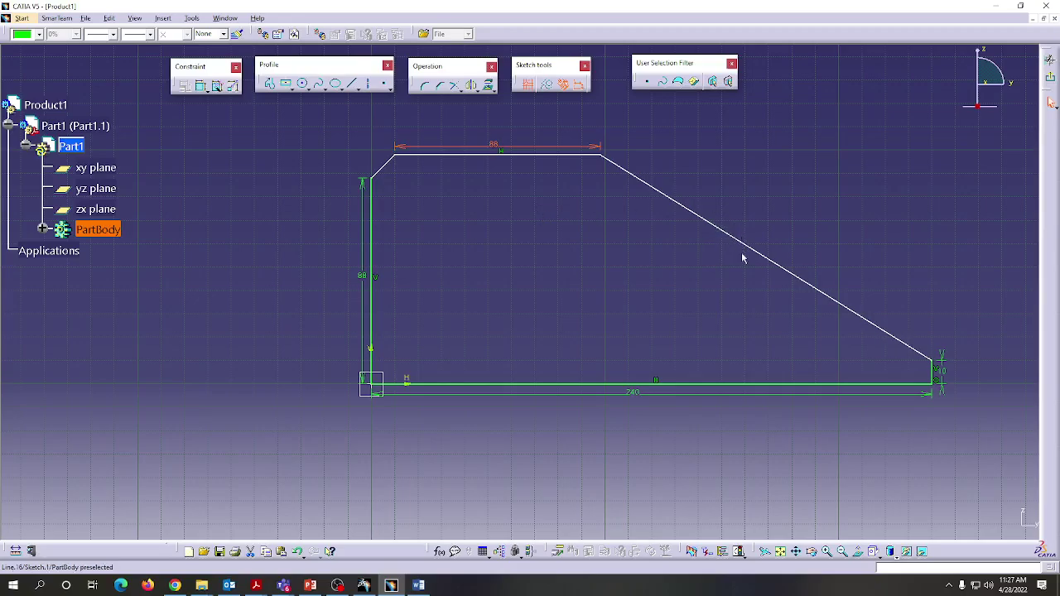
double_click(943, 377)
type("100")
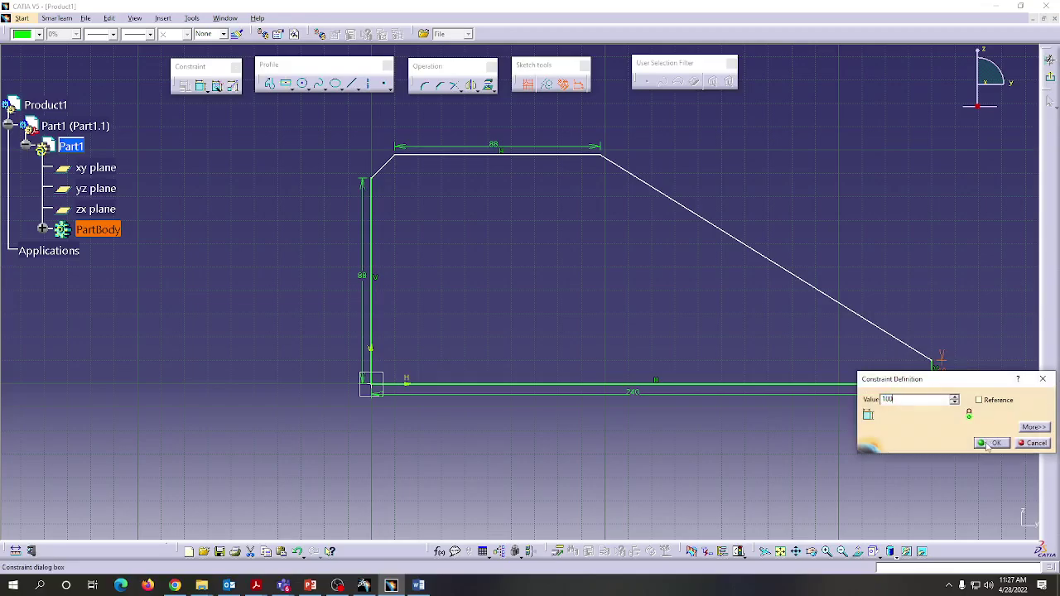
left_click(992, 443)
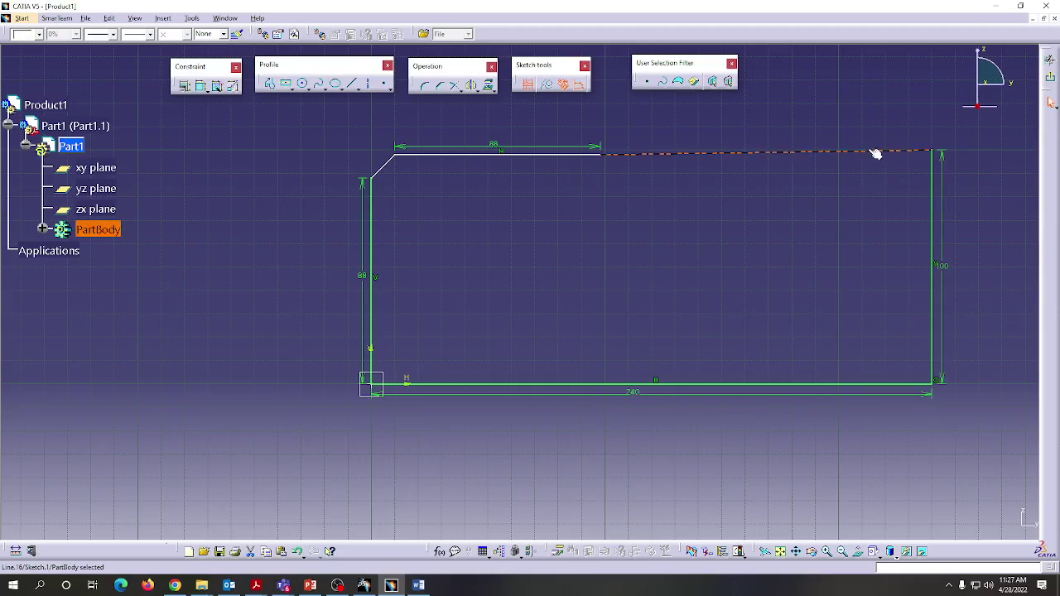
Step: Try deleting and dimensioning the sloped line between the top edge and the right vertical edge
key("Delete")
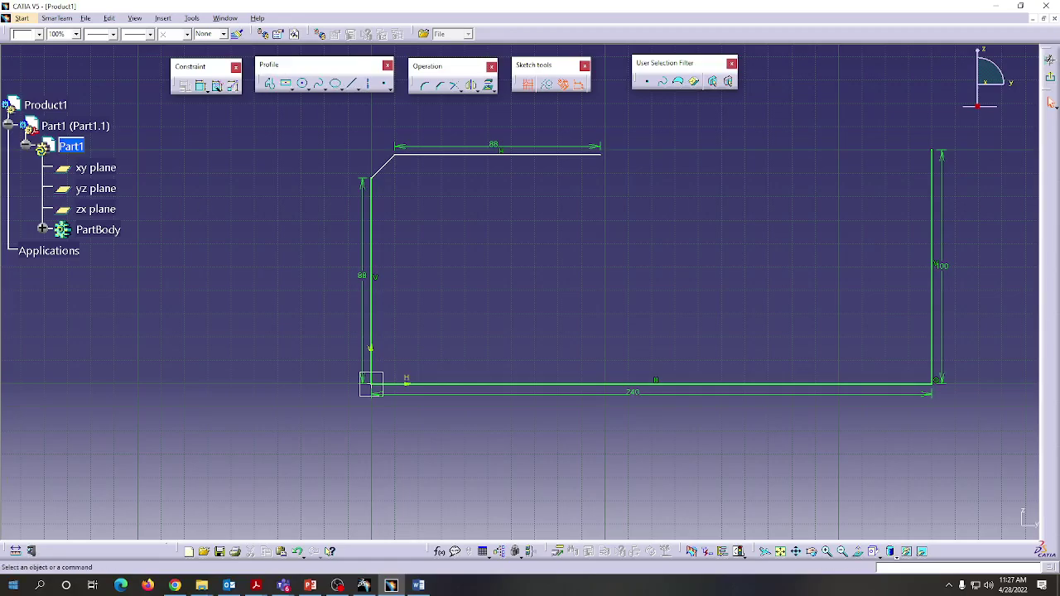
left_click(298, 552)
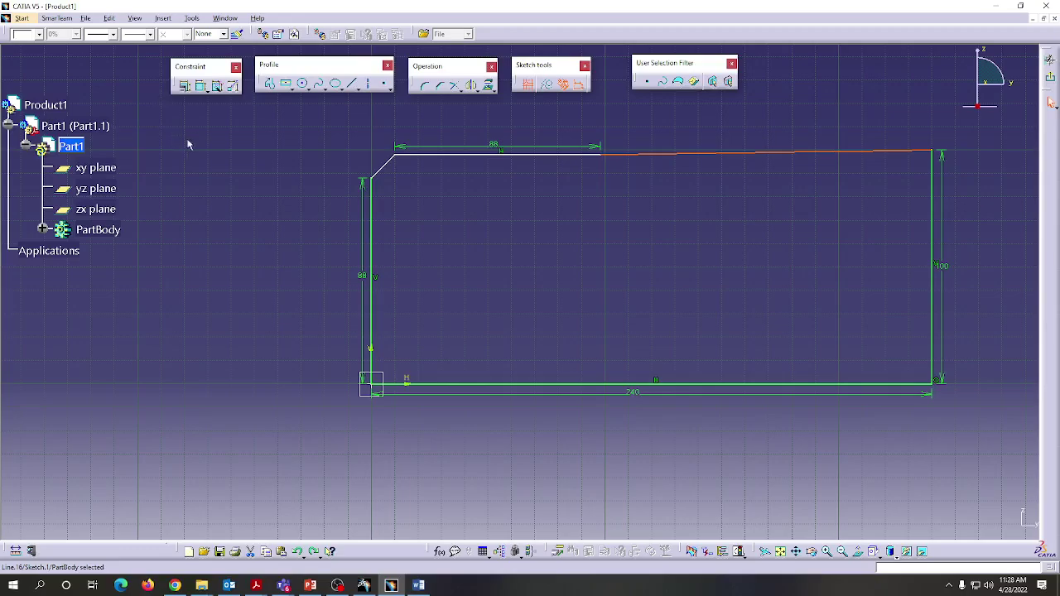
left_click(201, 87)
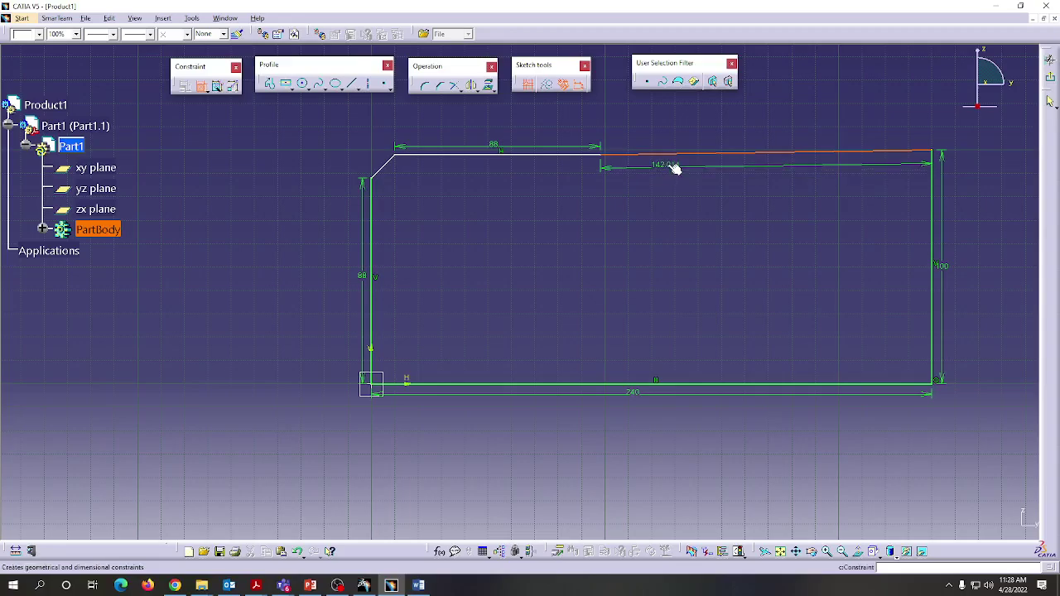
key("Escape")
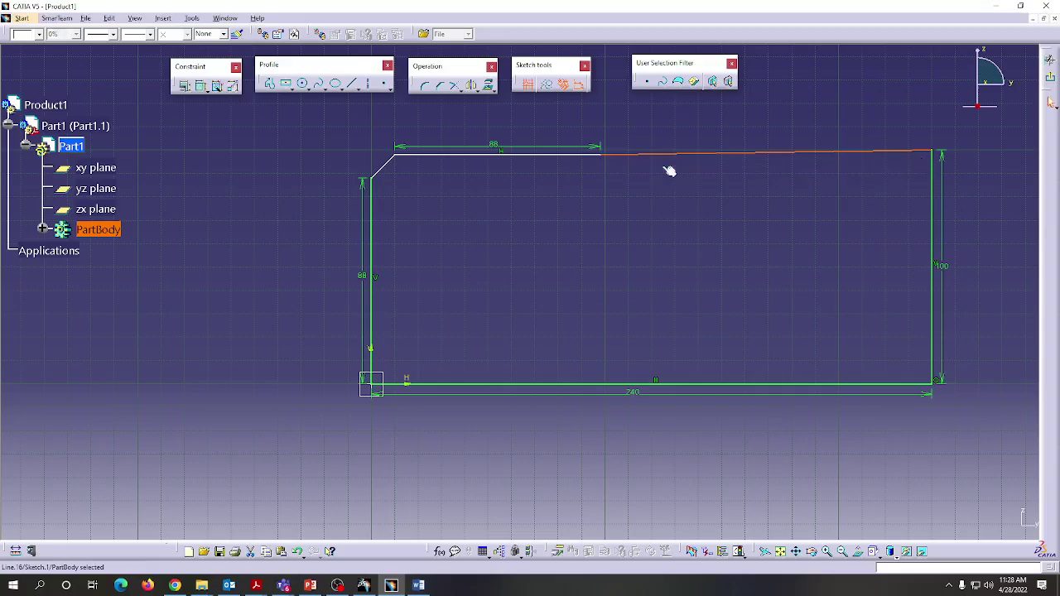
Step: Dimension the vertical distance between the top edge and the upper end of the left vertical edge
left_click(201, 87)
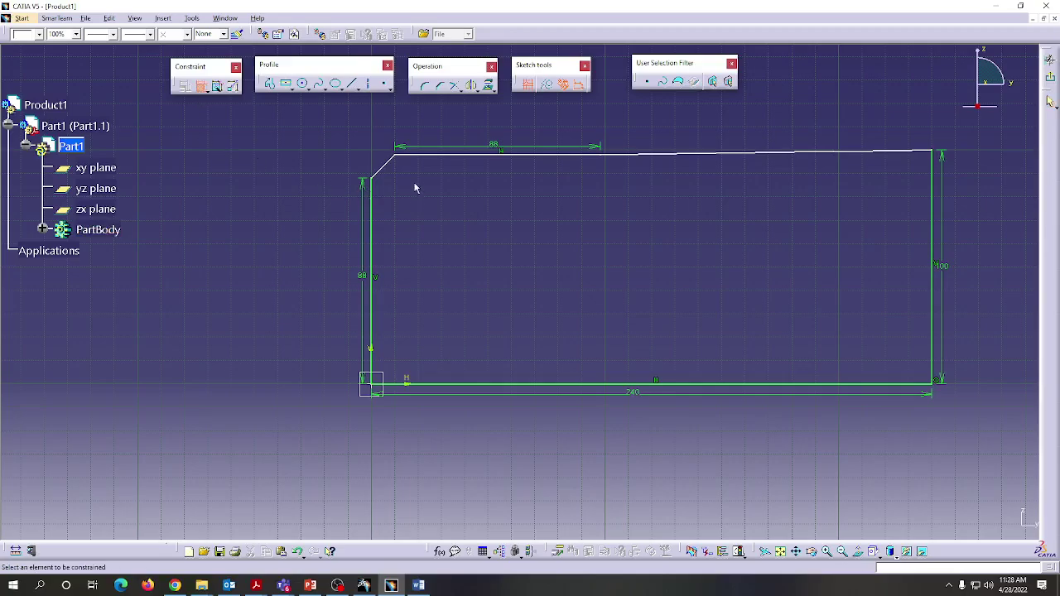
left_click(422, 155)
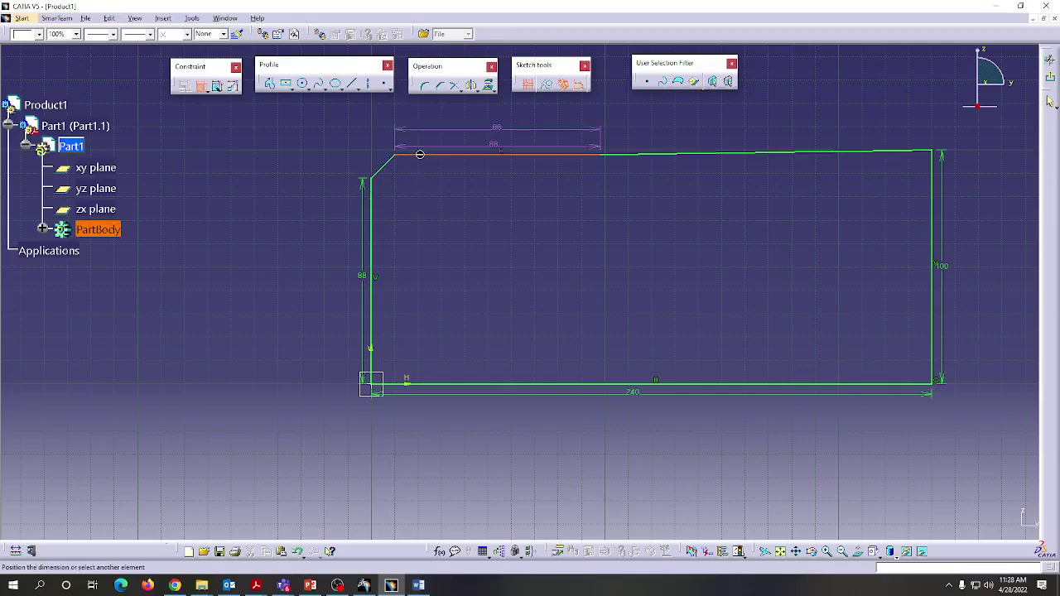
left_click(371, 178)
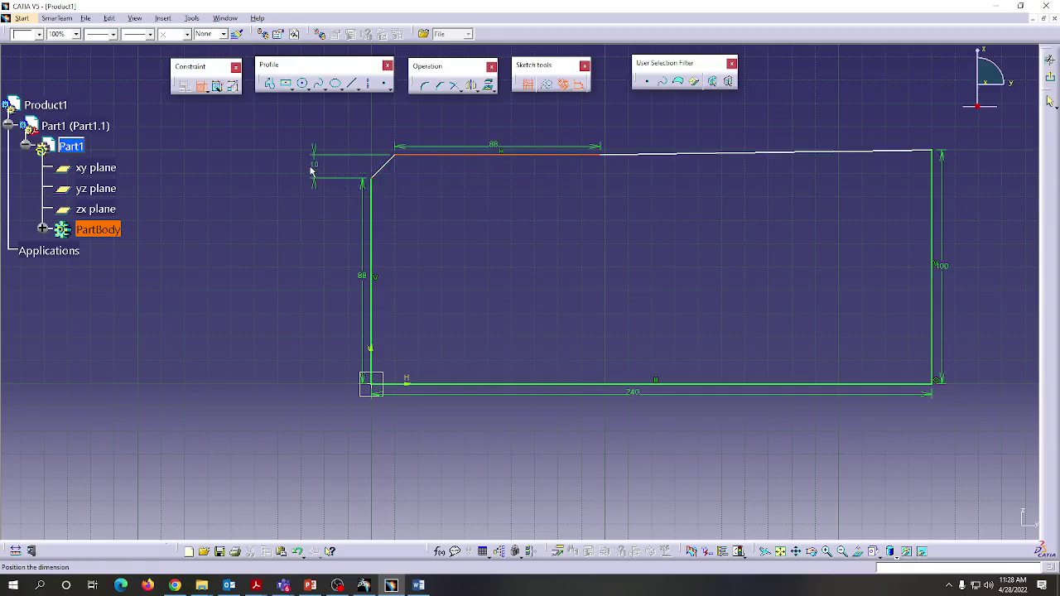
left_click(313, 169)
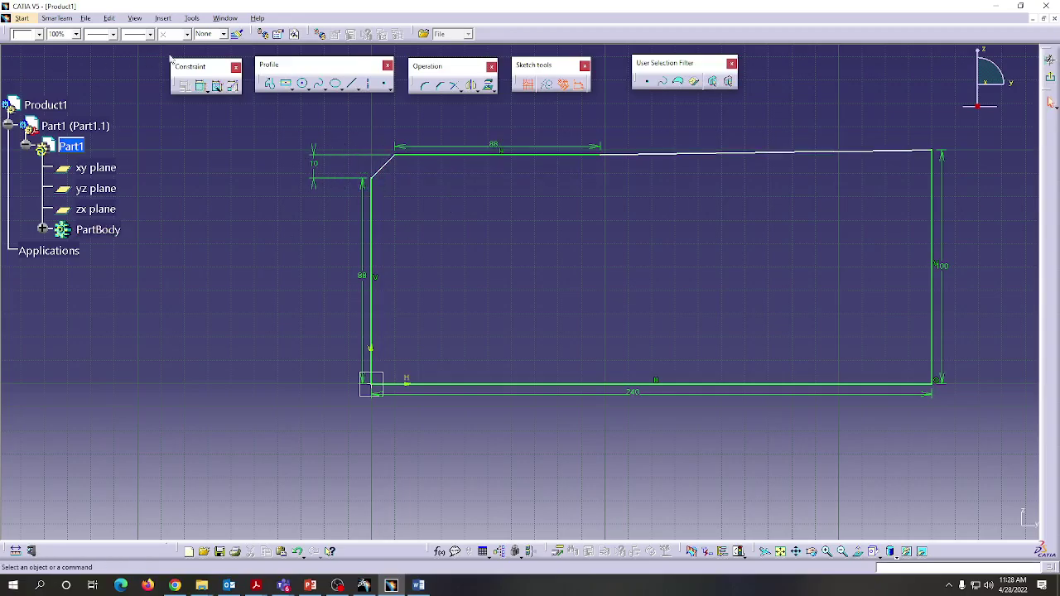
Step: Try a second vertical dimension between the left edge's upper end and the top edge, and undo it
left_click(202, 87)
left_click(374, 179)
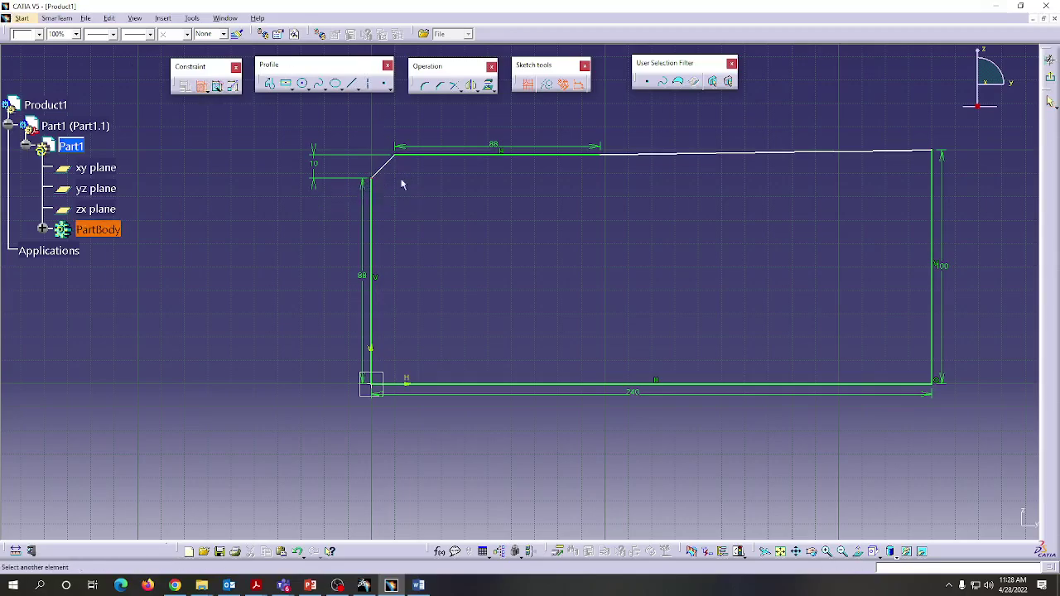
left_click(436, 154)
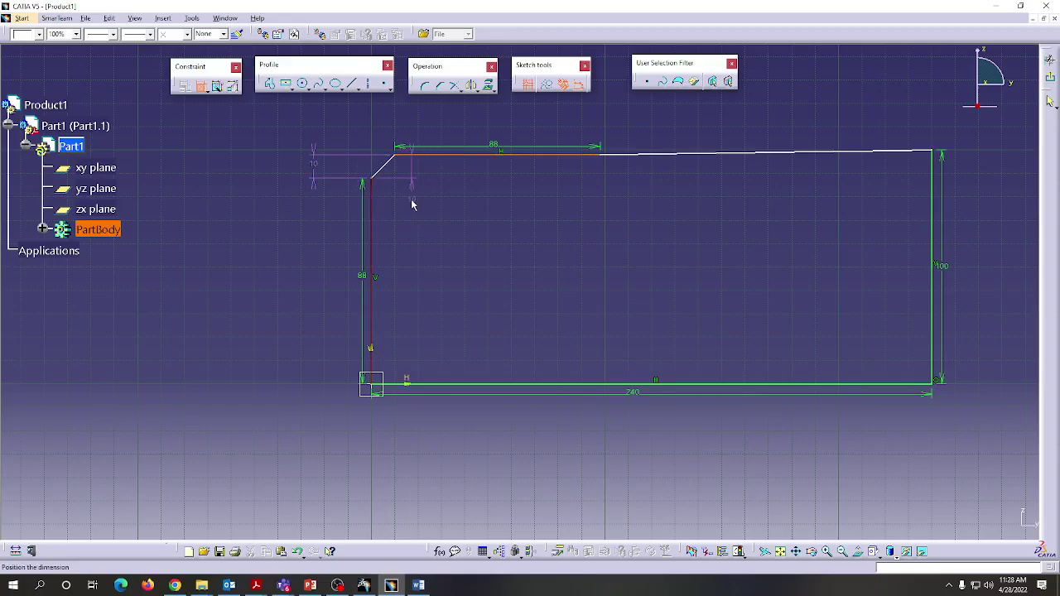
left_click(412, 198)
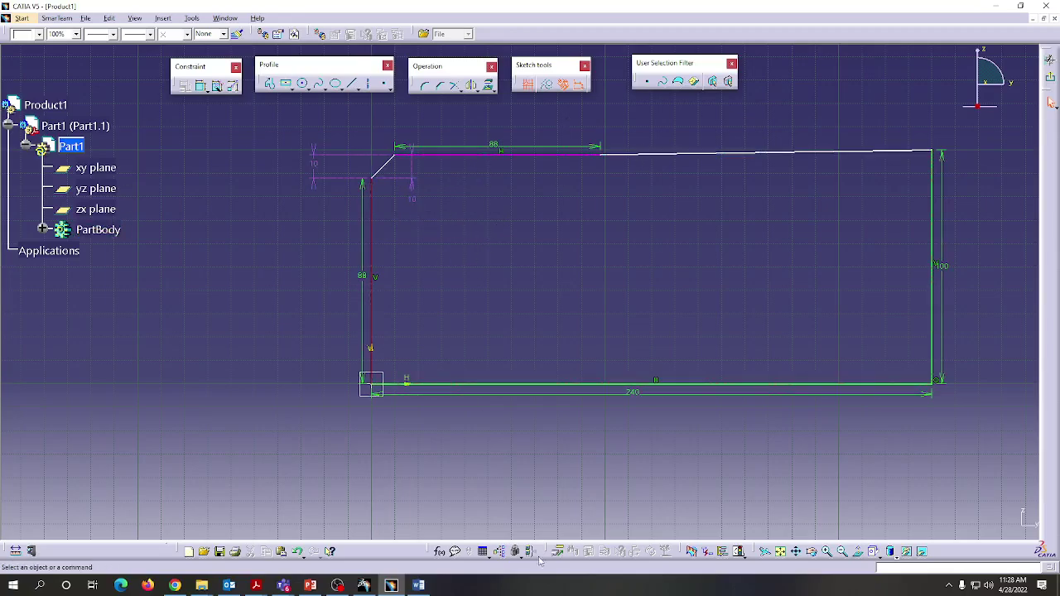
left_click(298, 552)
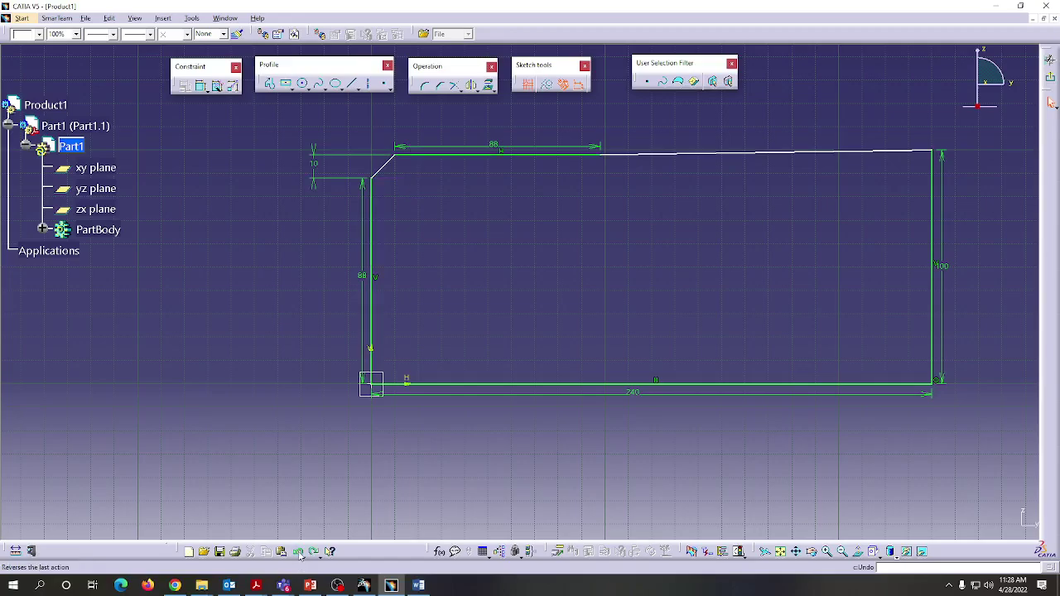
Step: Undo the vertical dimension between the top edge and the upper end of the left vertical edge
left_click(200, 85)
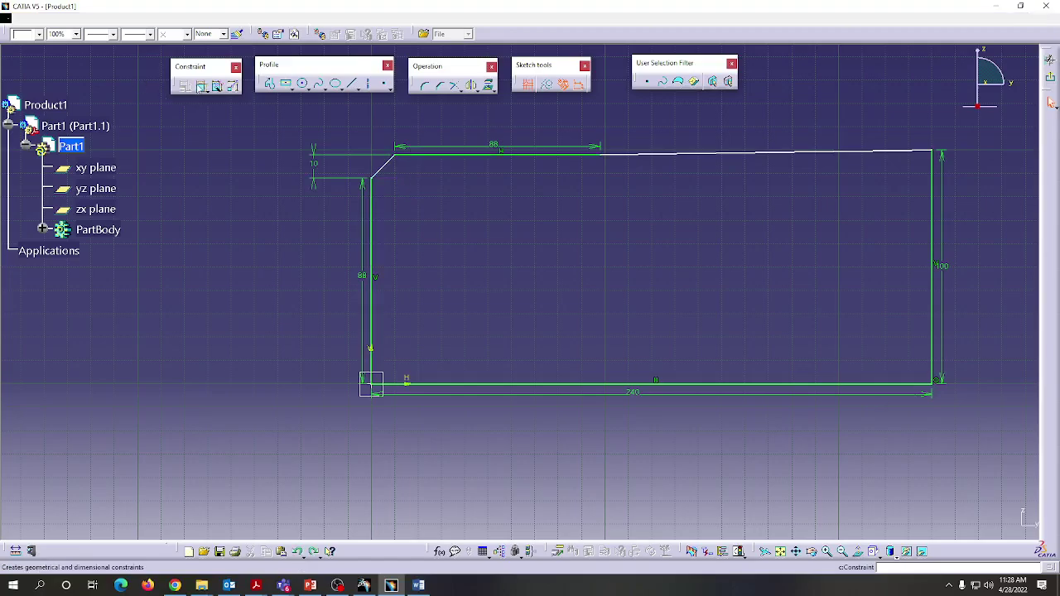
left_click(372, 178)
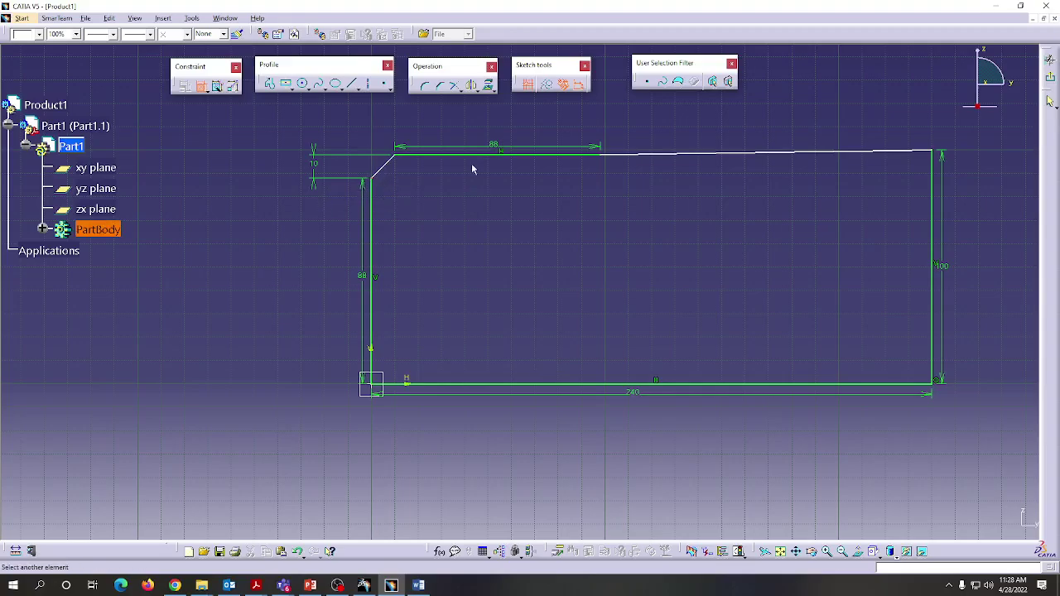
left_click(469, 154)
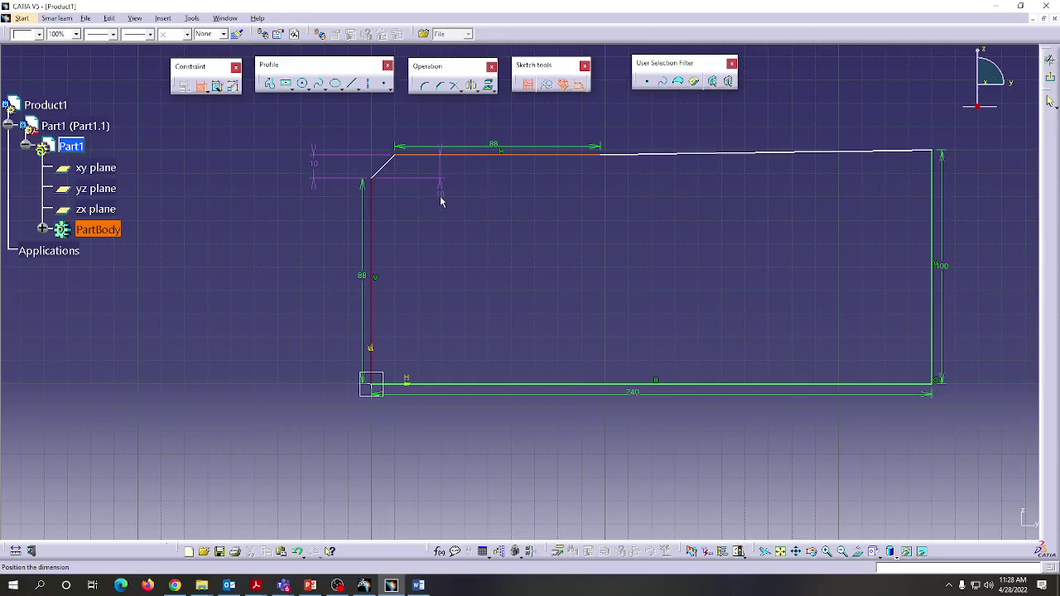
key("Escape")
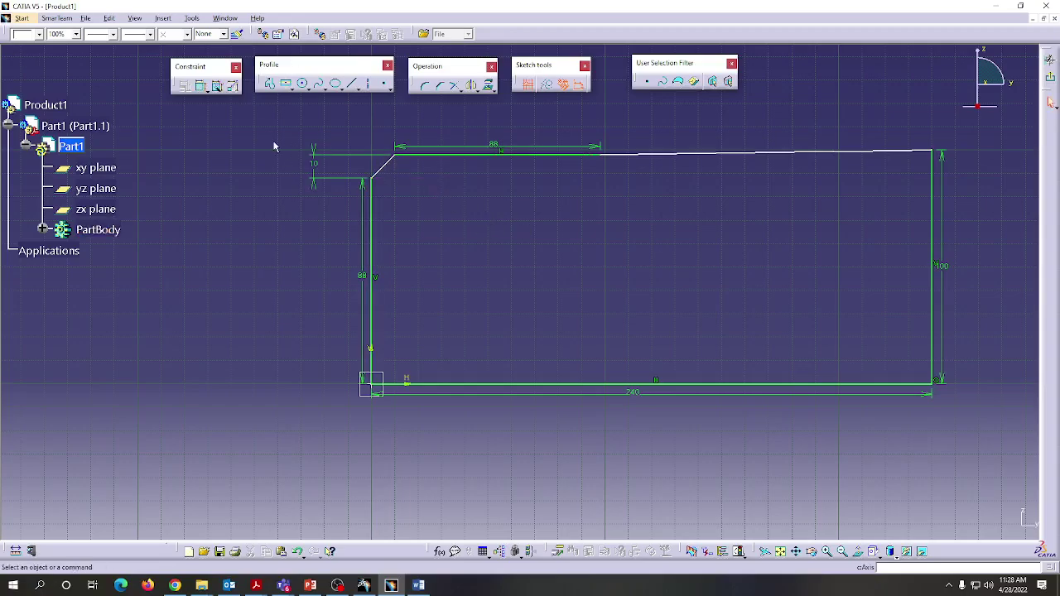
left_click(298, 552)
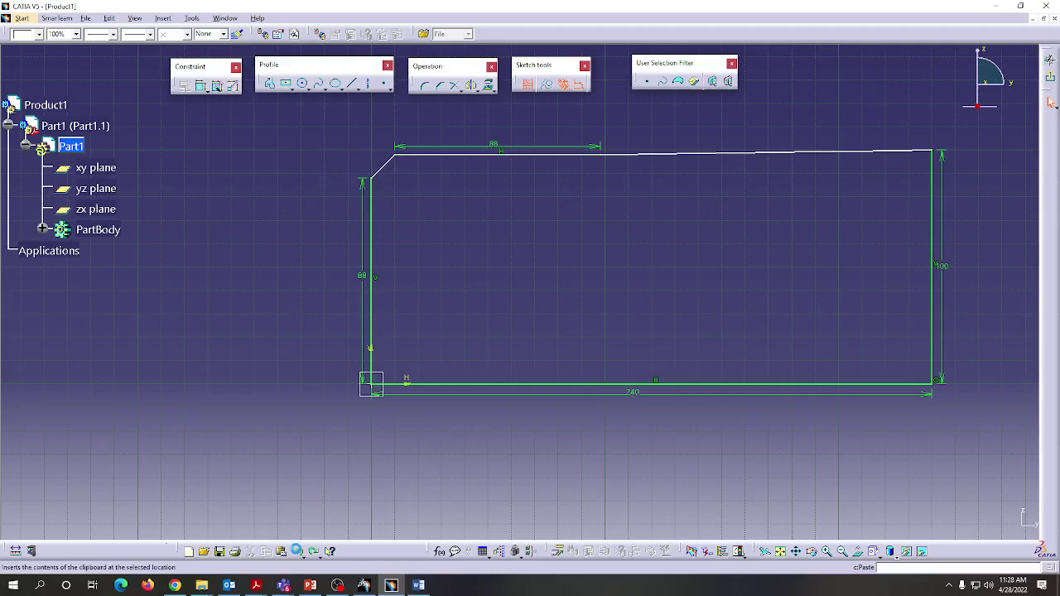
Step: Dimension the horizontal distance between the left vertical edge and the left end of the top edge
left_click(202, 86)
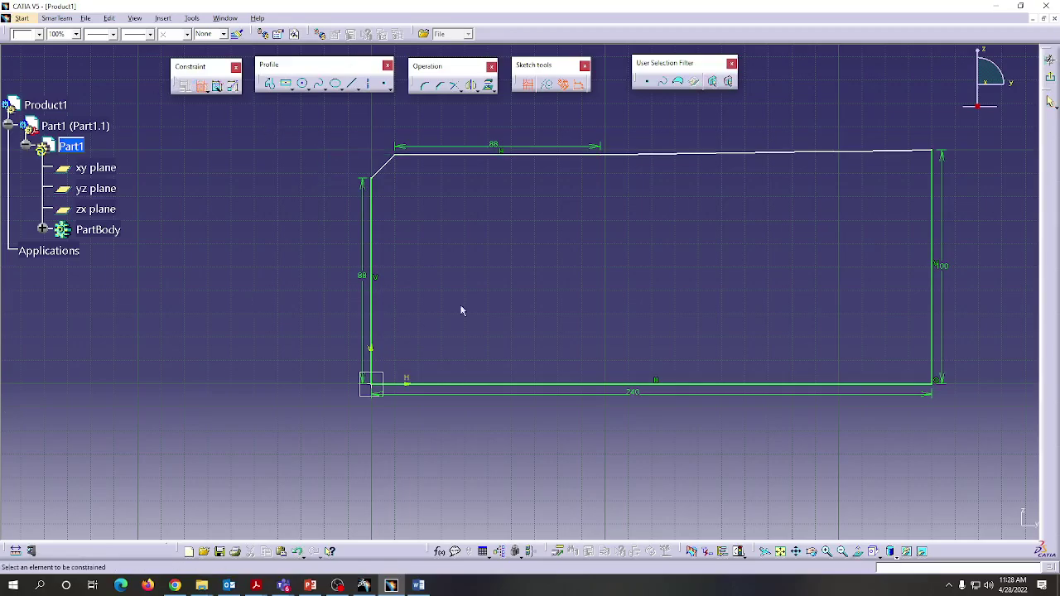
left_click(397, 160)
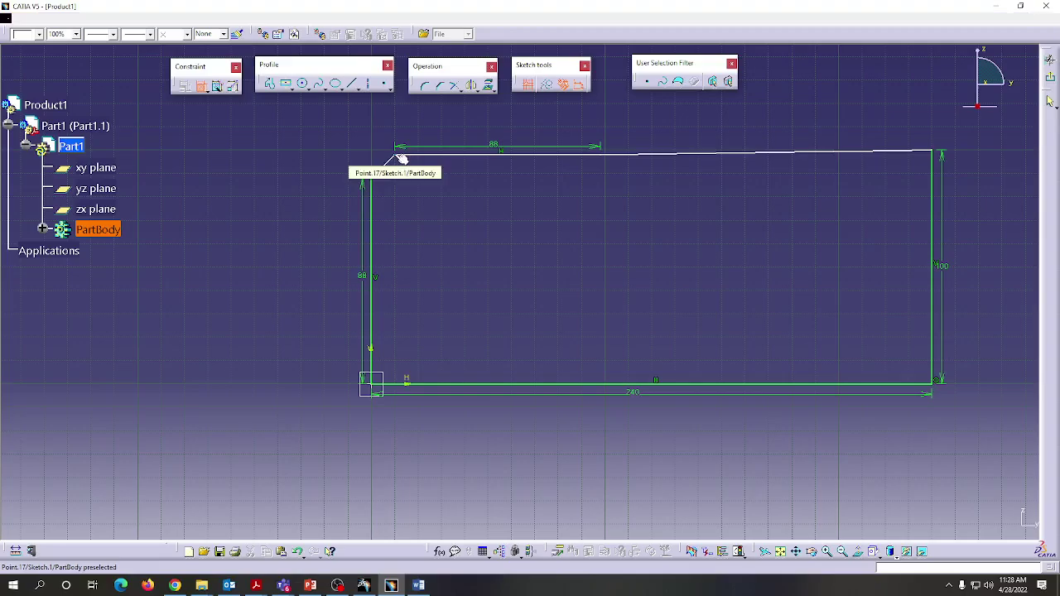
left_click(371, 239)
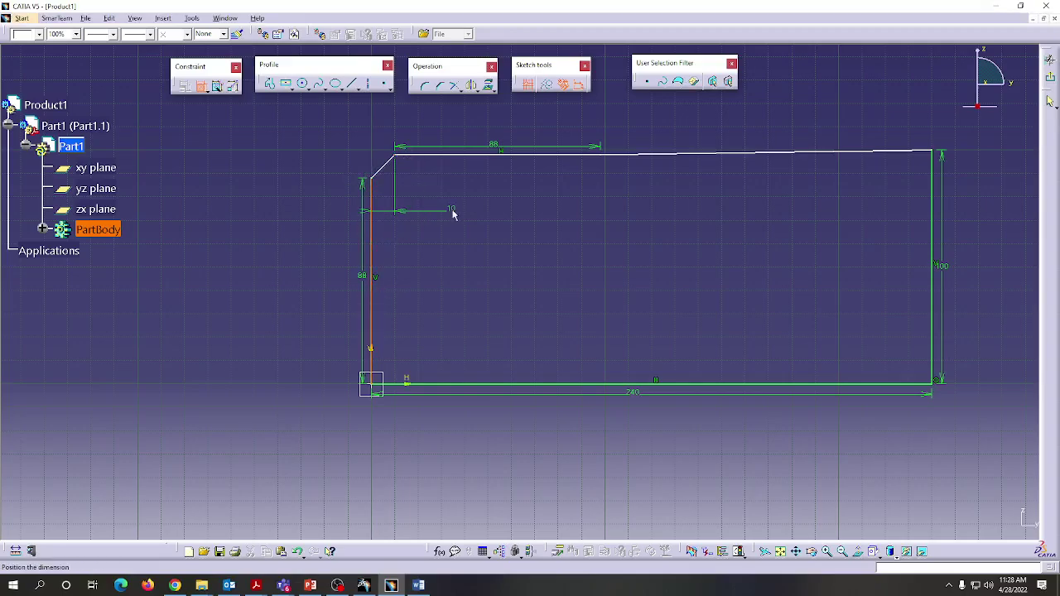
left_click(384, 232)
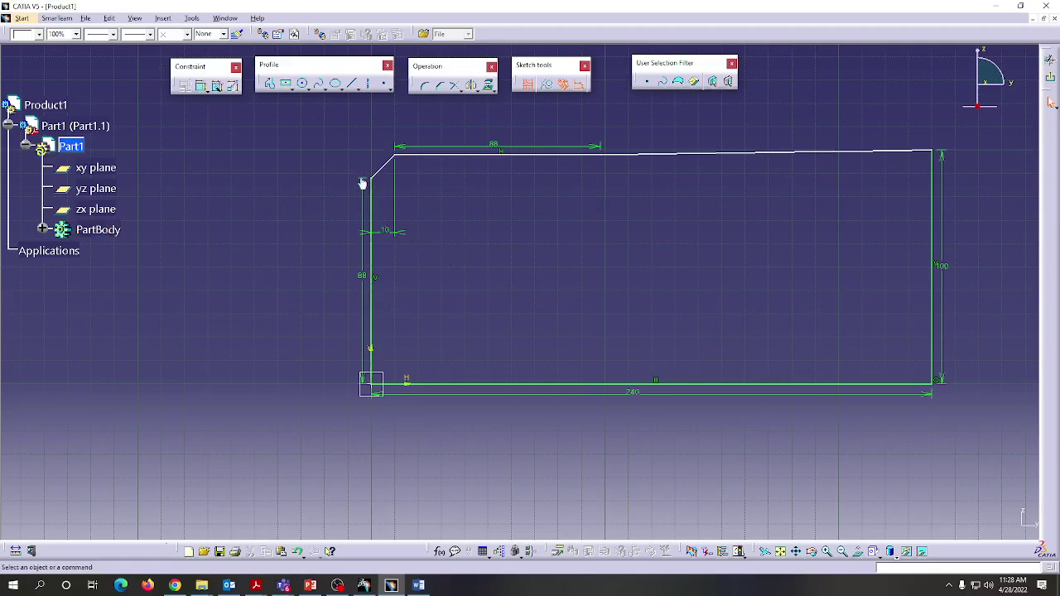
left_click(201, 86)
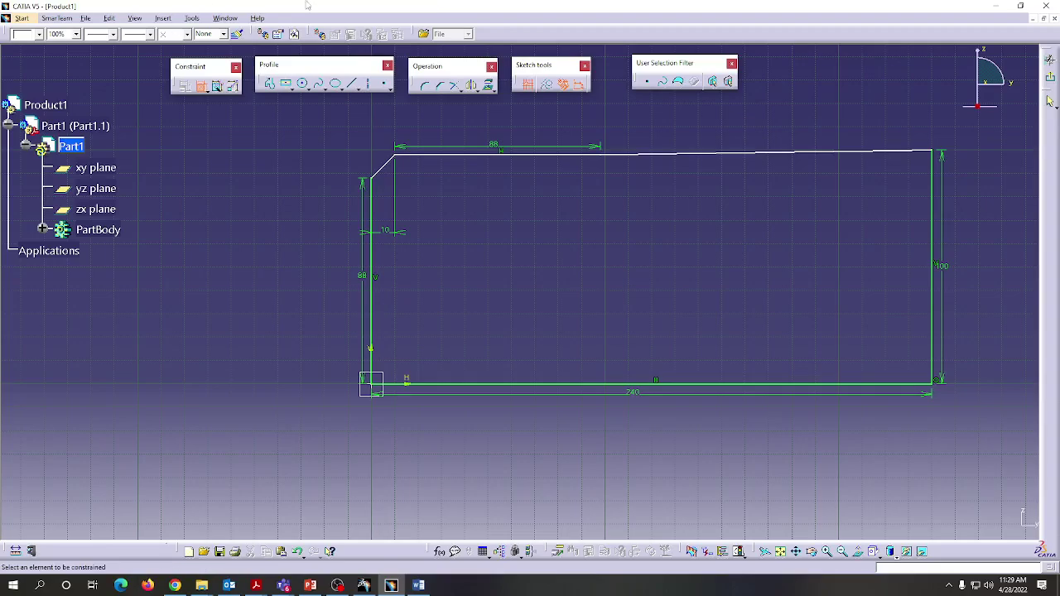
left_click(394, 154)
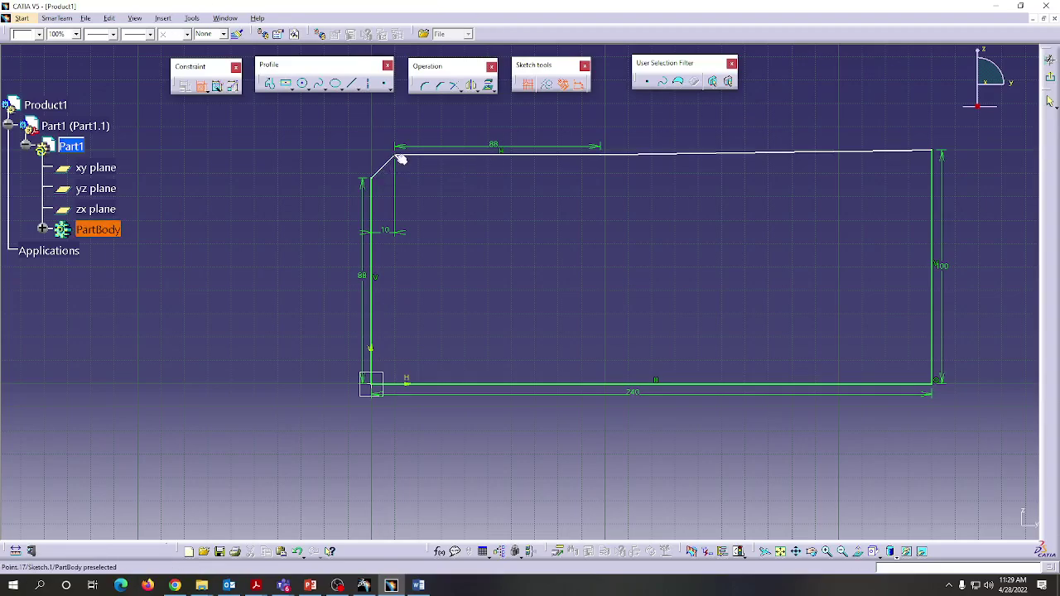
left_click(376, 196)
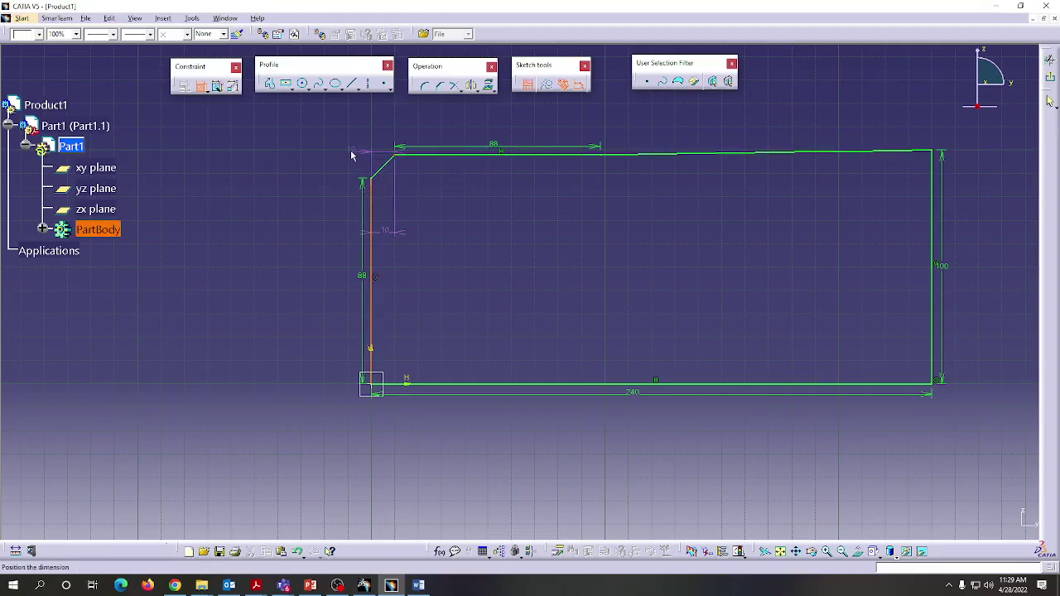
left_click(351, 155)
Step: Dimension the vertical distance between the left vertical edge's upper end and the top edge, placing it outside the sloped corner
left_click(199, 85)
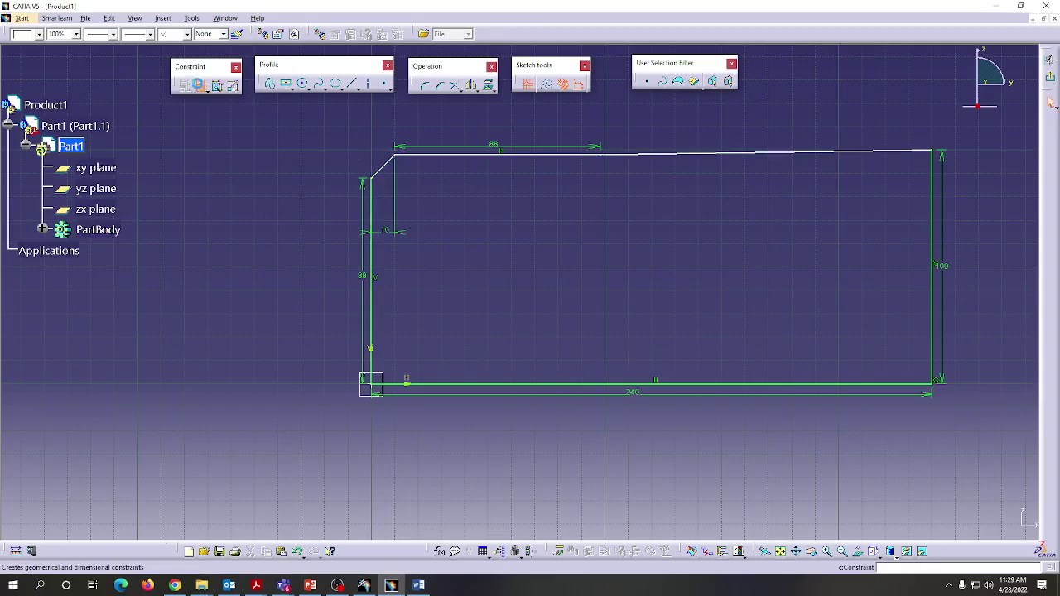
left_click(375, 184)
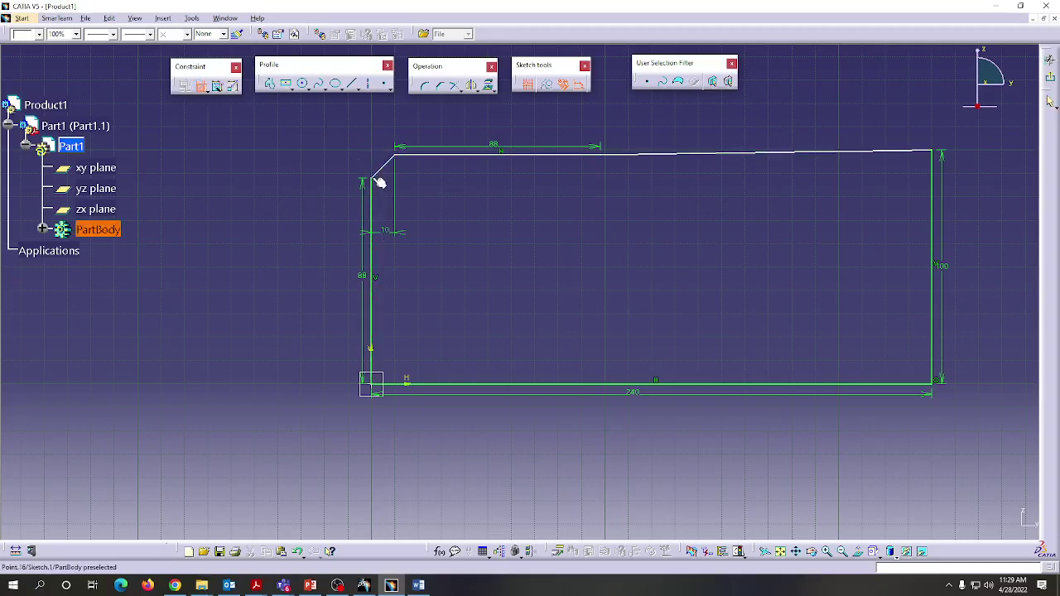
left_click(471, 161)
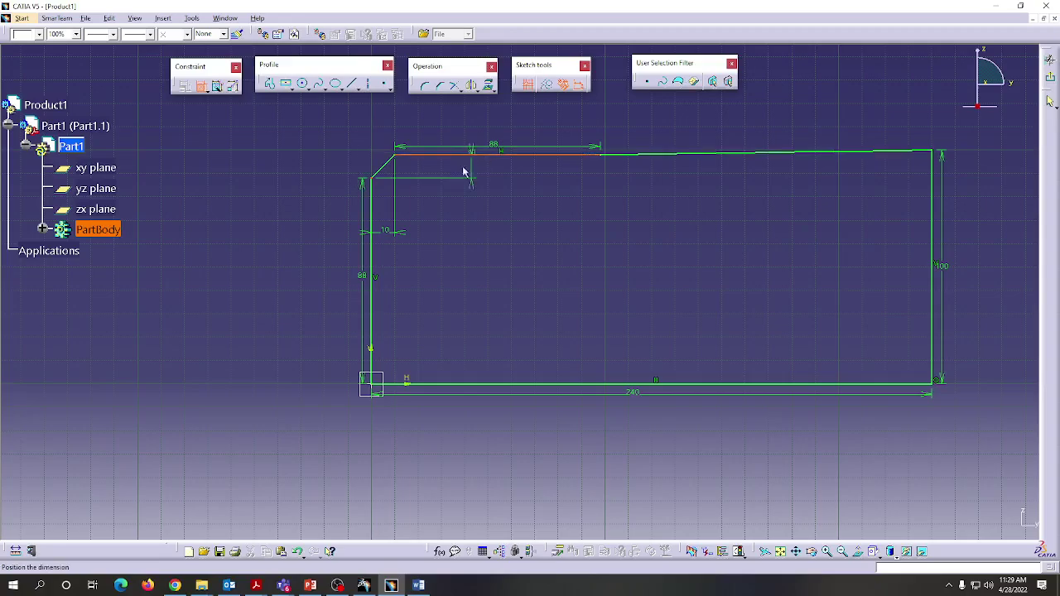
left_click(359, 162)
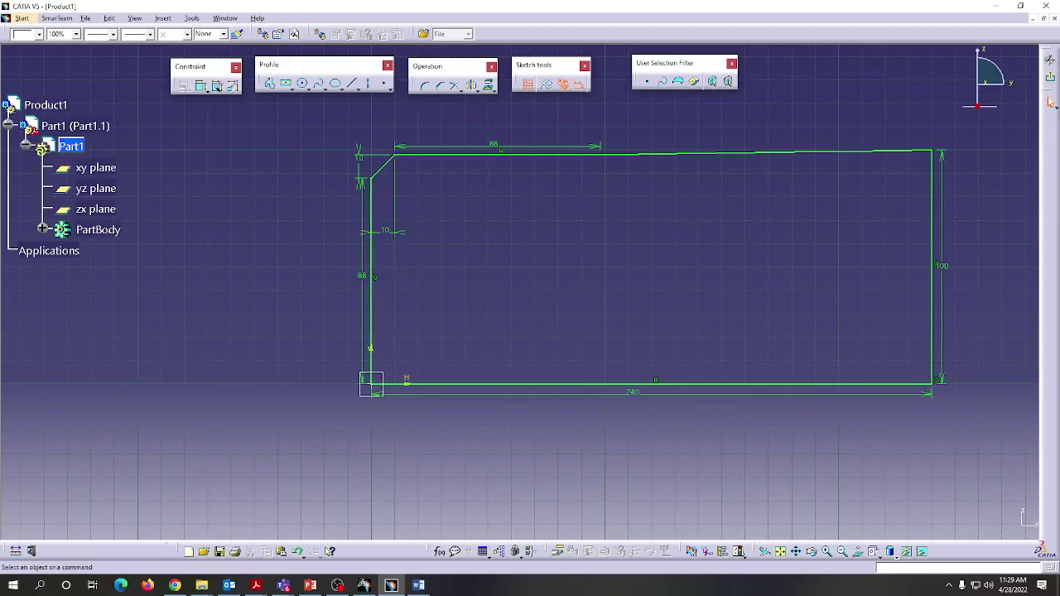
Step: Check the reference drawing in Word and set the left sloped corner's horizontal distance to 64 mm
left_click(419, 585)
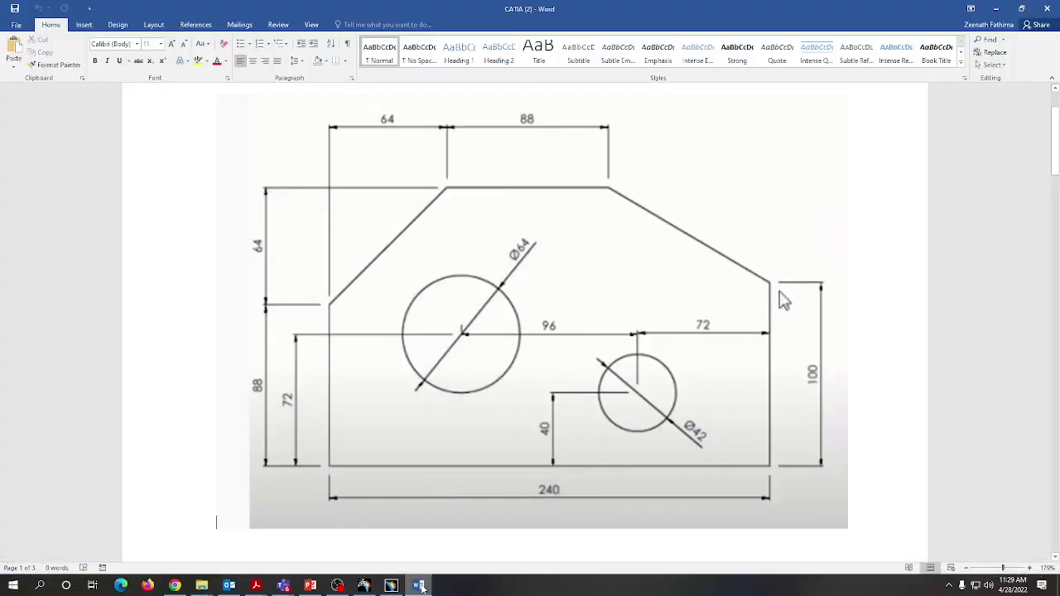
left_click(420, 585)
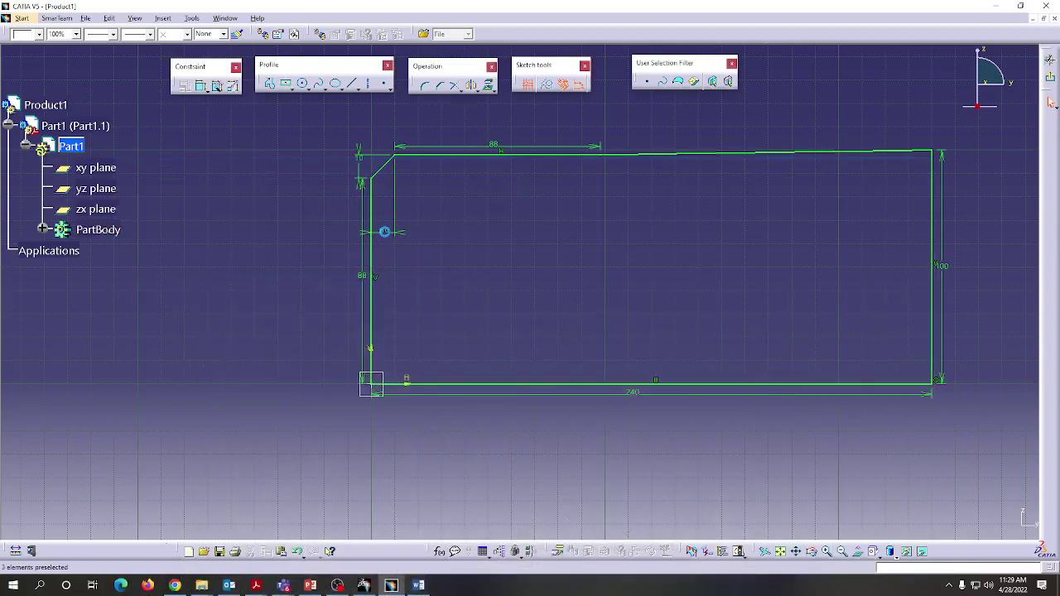
double_click(384, 232)
type("8")
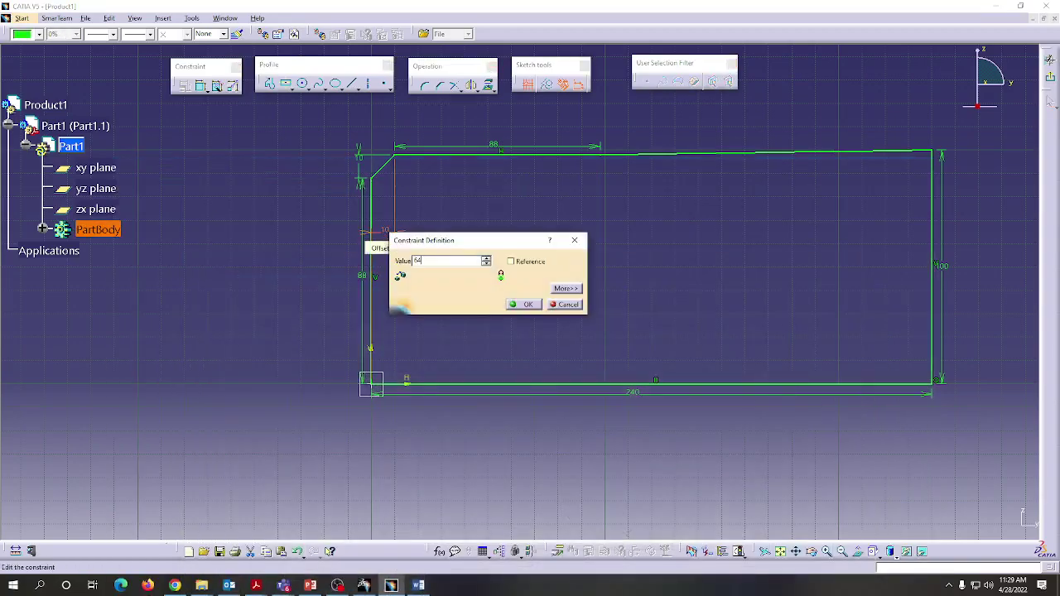
type("4")
left_click(527, 305)
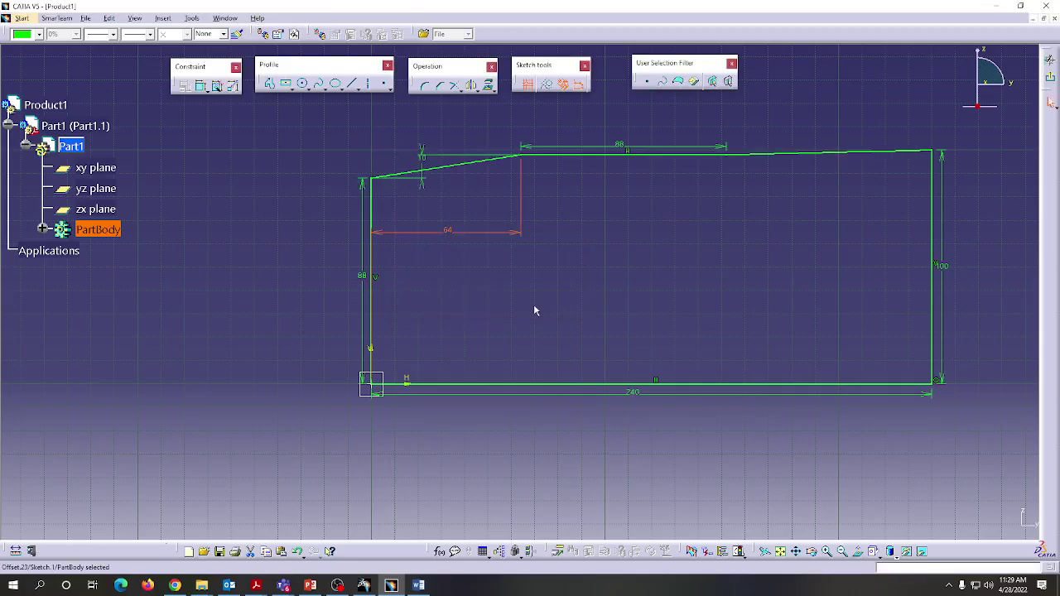
Step: Set the left sloped corner's vertical distance to 64 mm and bring the whole profile into view
double_click(422, 155)
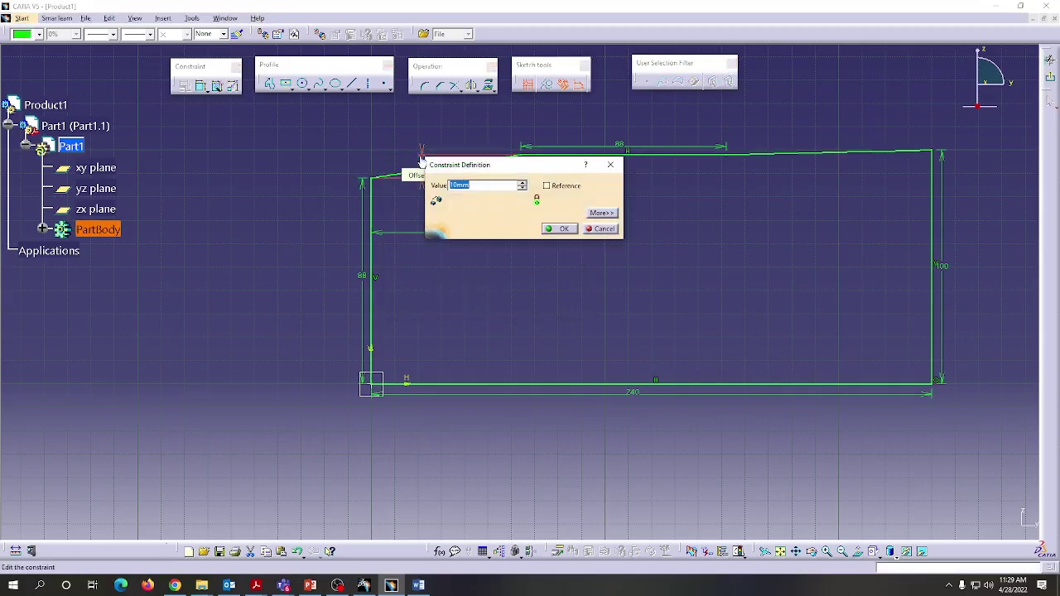
type("64")
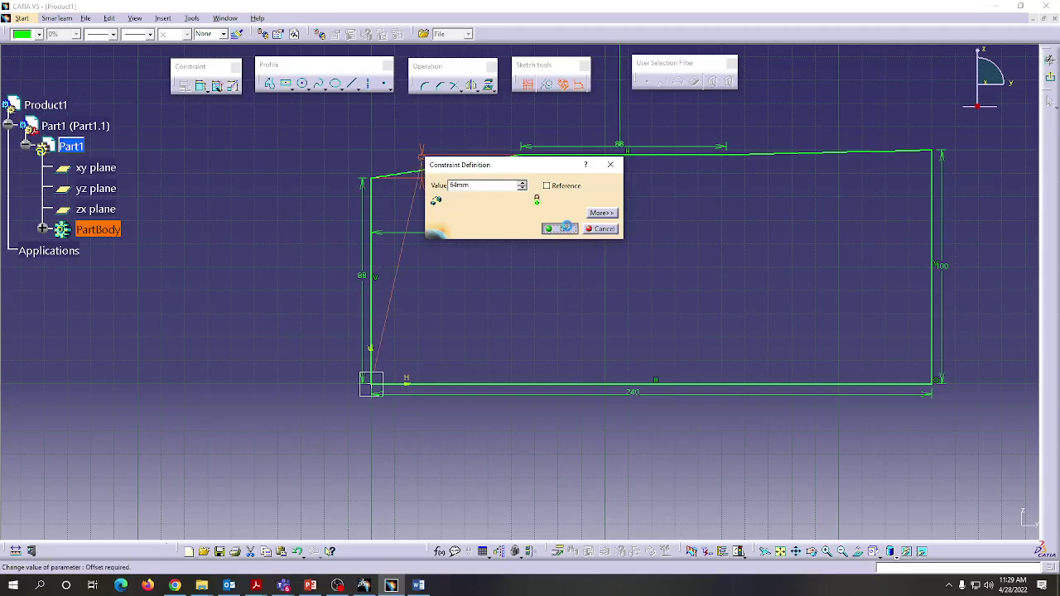
left_click(561, 228)
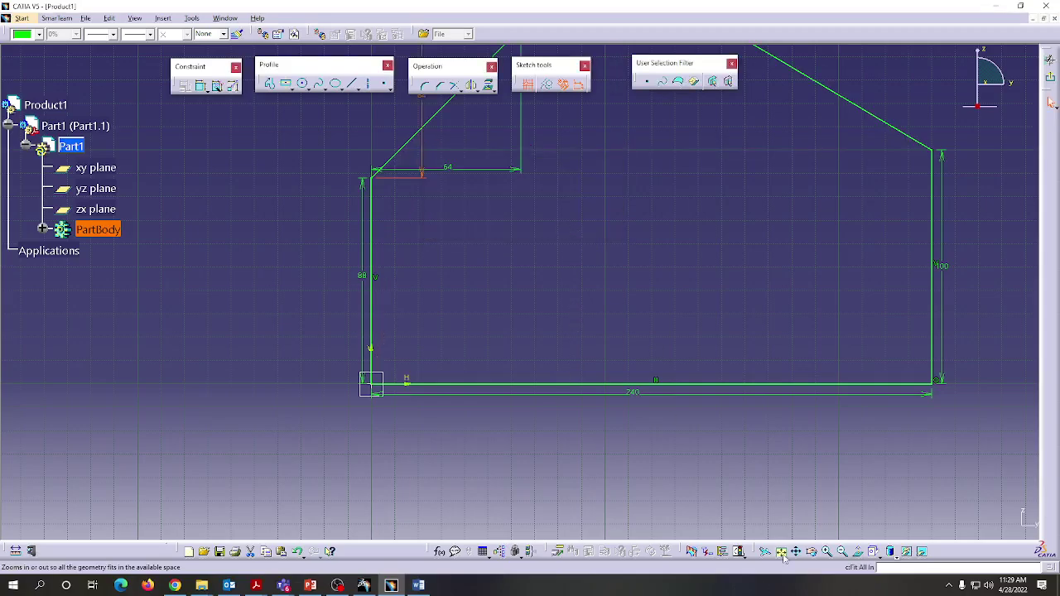
left_click(826, 551)
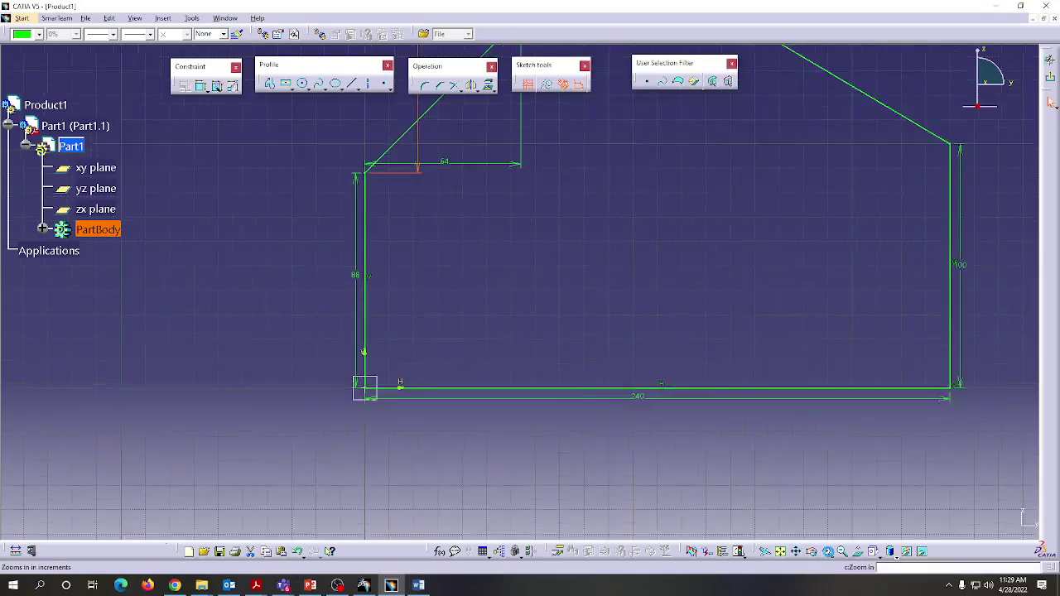
left_click(842, 551)
left_click(842, 552)
left_click(842, 552)
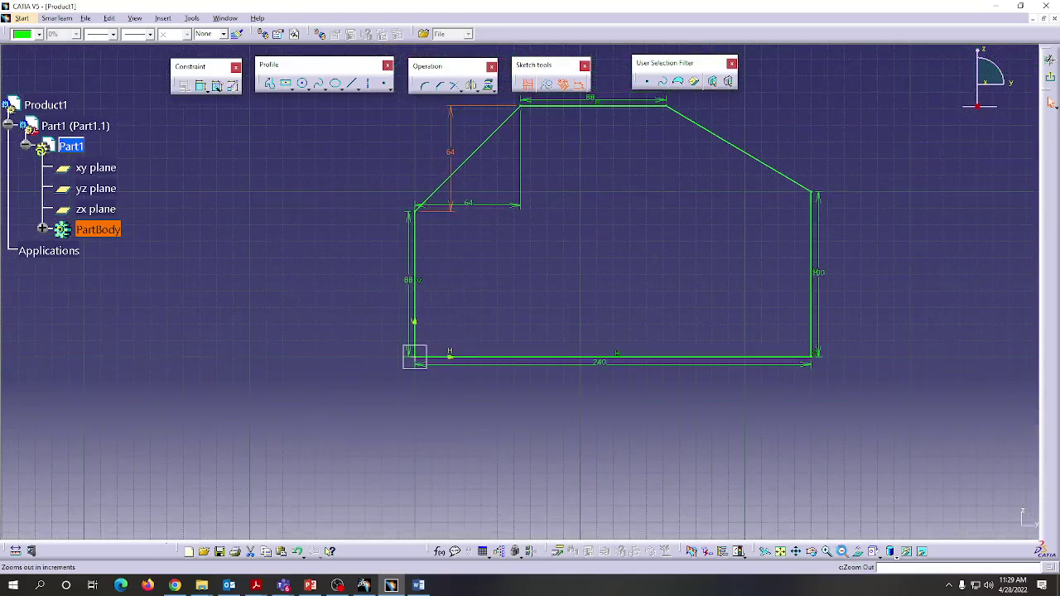
left_click(842, 552)
left_click(843, 551)
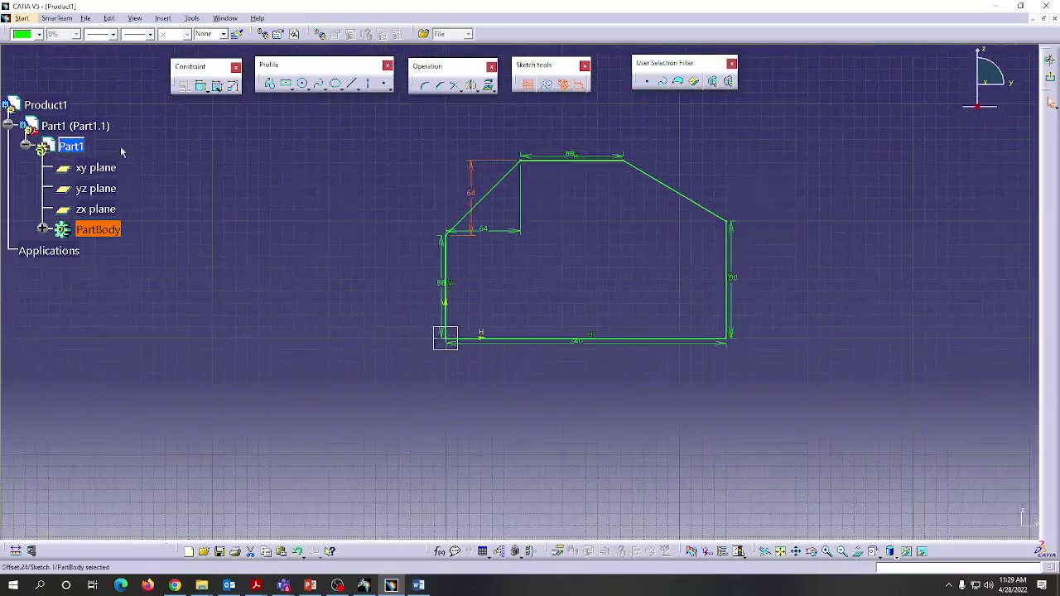
left_click(848, 373)
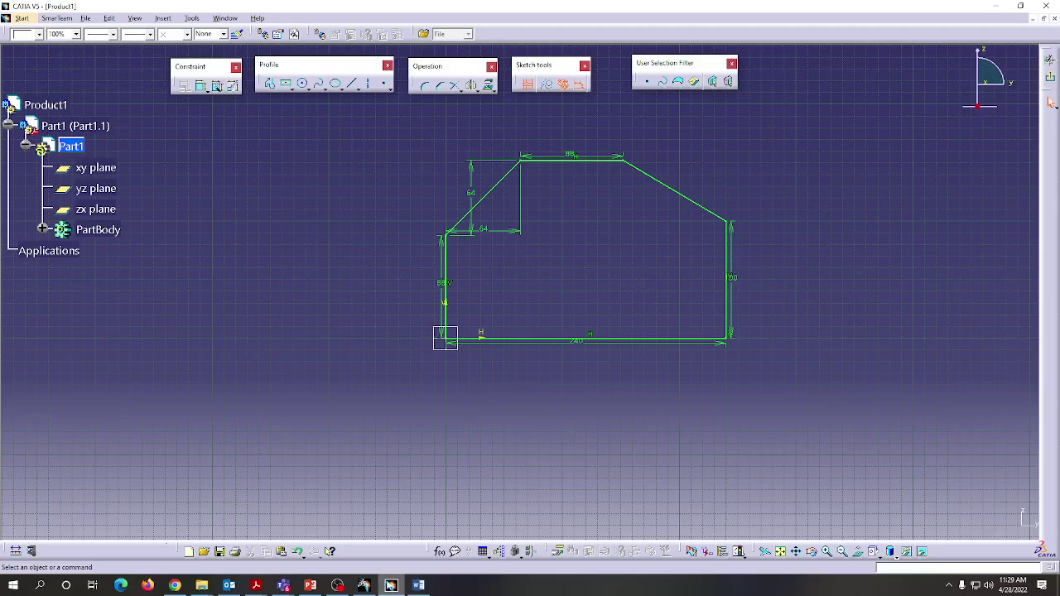
Step: Review the reference drawing in Word and dimension the length of the sloped line between the top edge and the right vertical edge
left_click(418, 585)
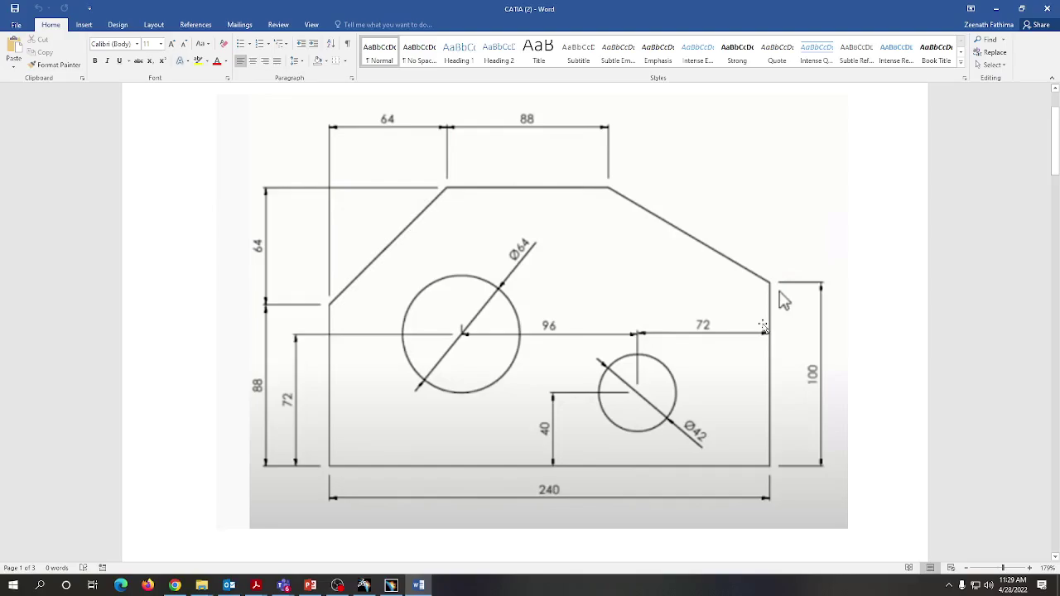
left_click(997, 10)
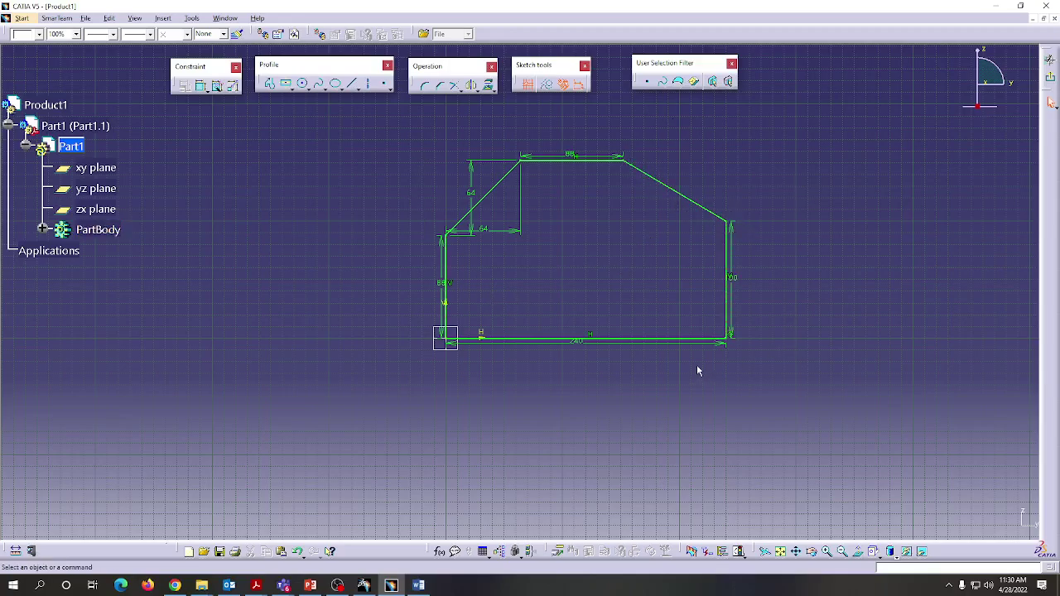
left_click(201, 86)
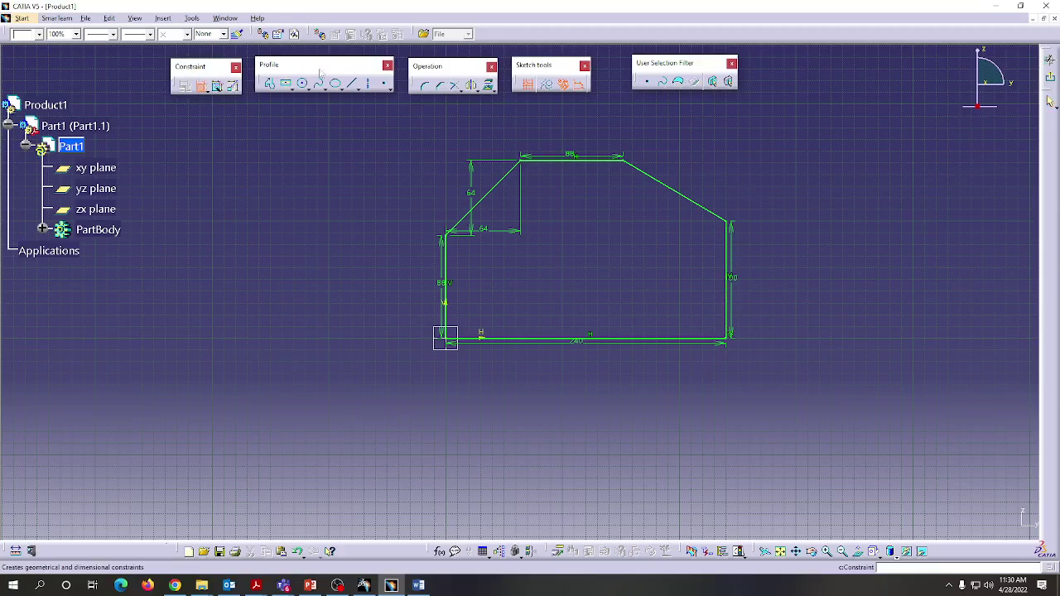
left_click(658, 178)
left_click(690, 158)
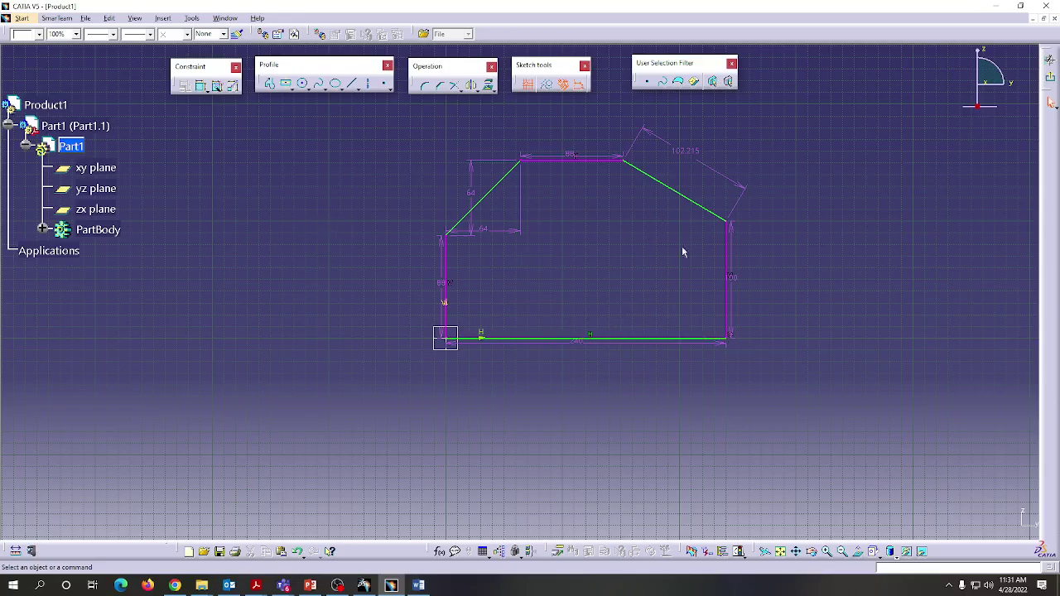
Step: Undo the sloped line's length dimension and check the circle sizes and positions on the reference drawing in Word
left_click(300, 553)
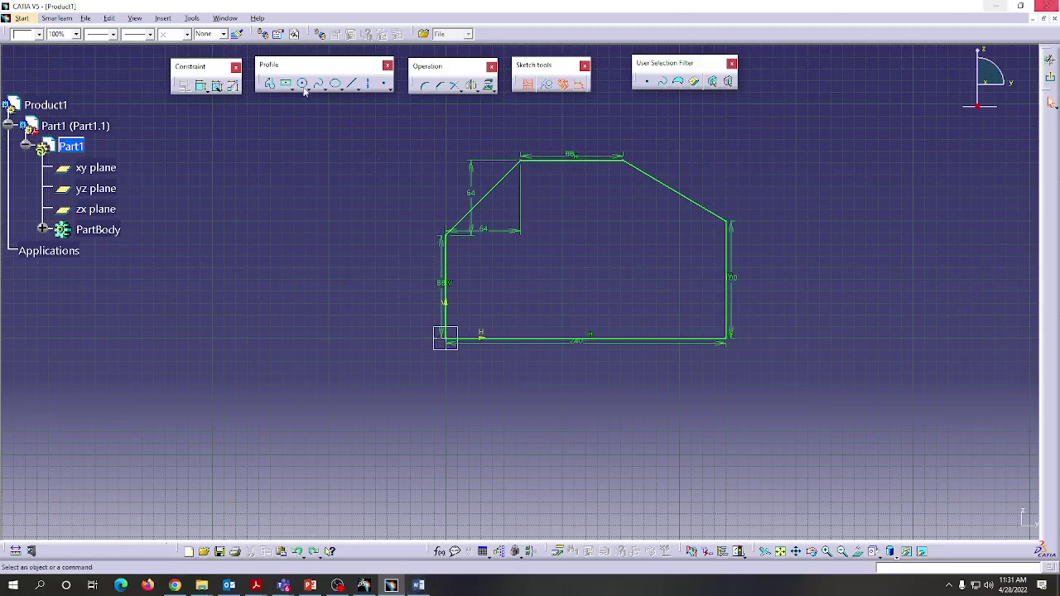
left_click(419, 586)
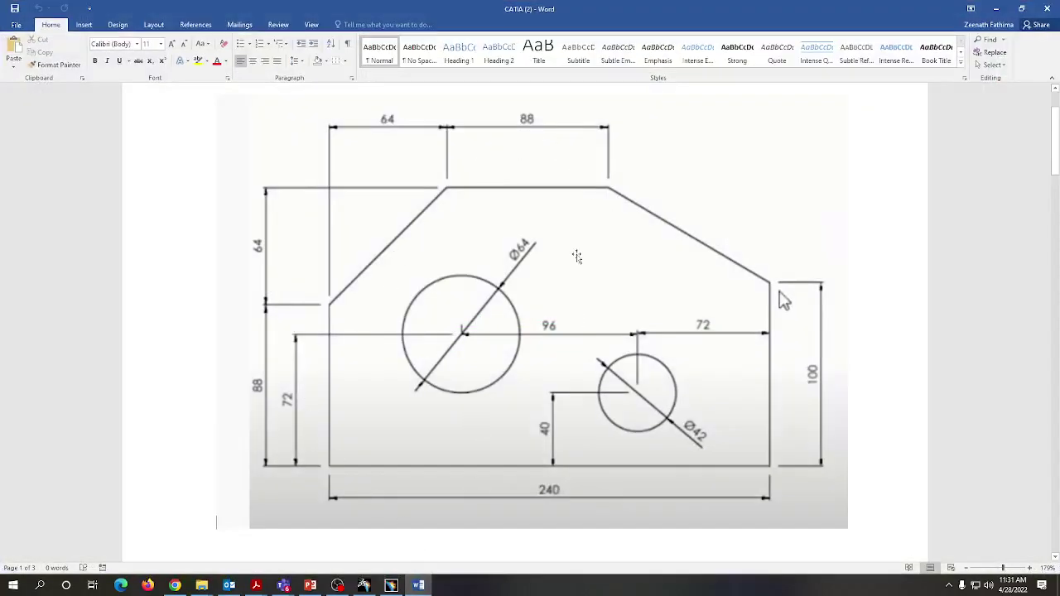
scroll(558, 284, "down", 1)
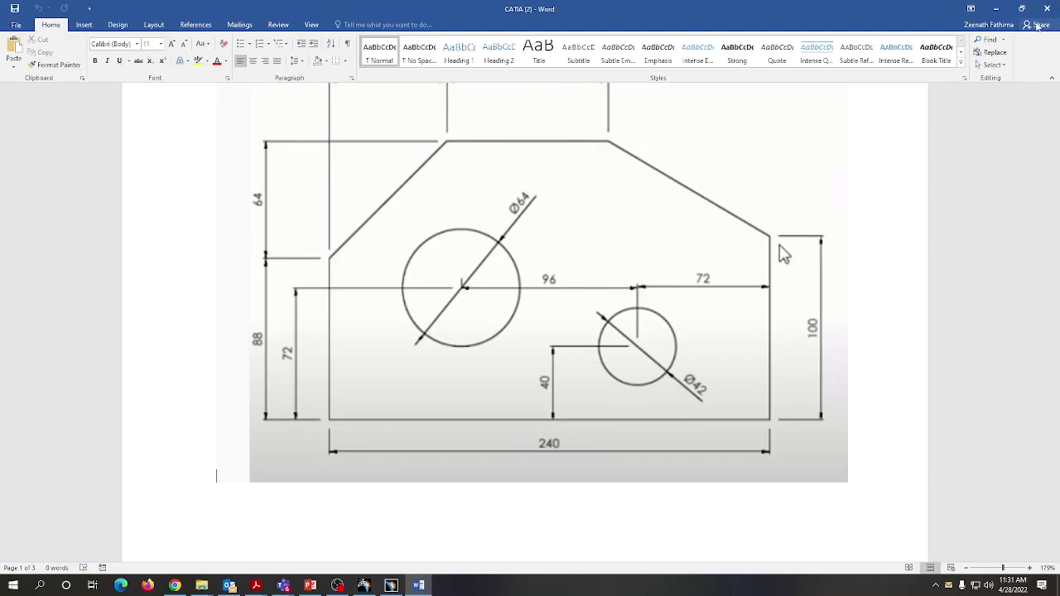
left_click(996, 8)
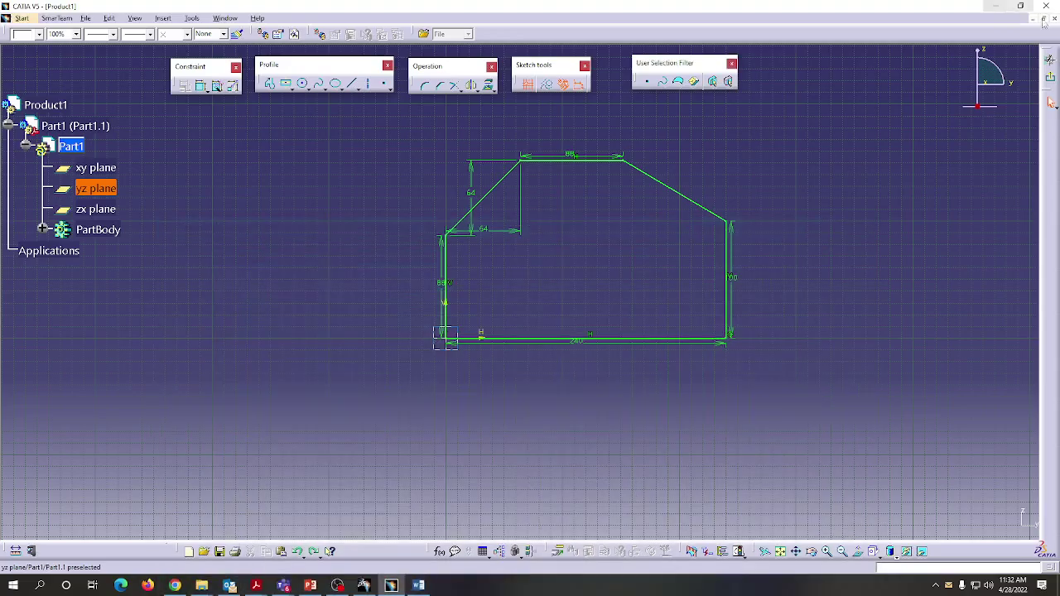
Step: Draw a circle of about 20 mm radius inside the profile's left half, centred at about H 50 mm, V 50 mm
left_click(303, 84)
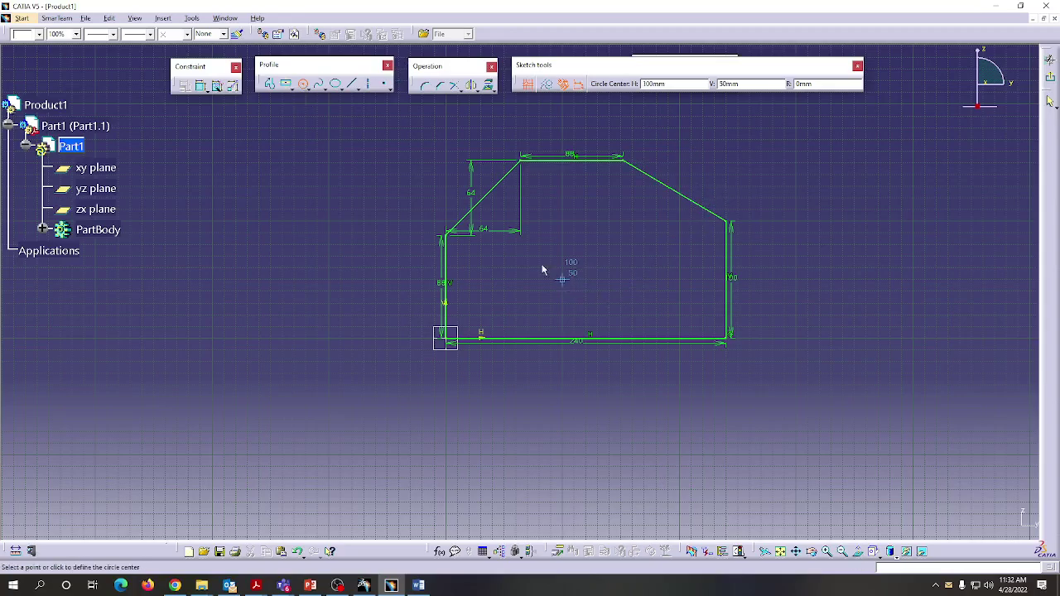
left_click(504, 279)
left_click(504, 255)
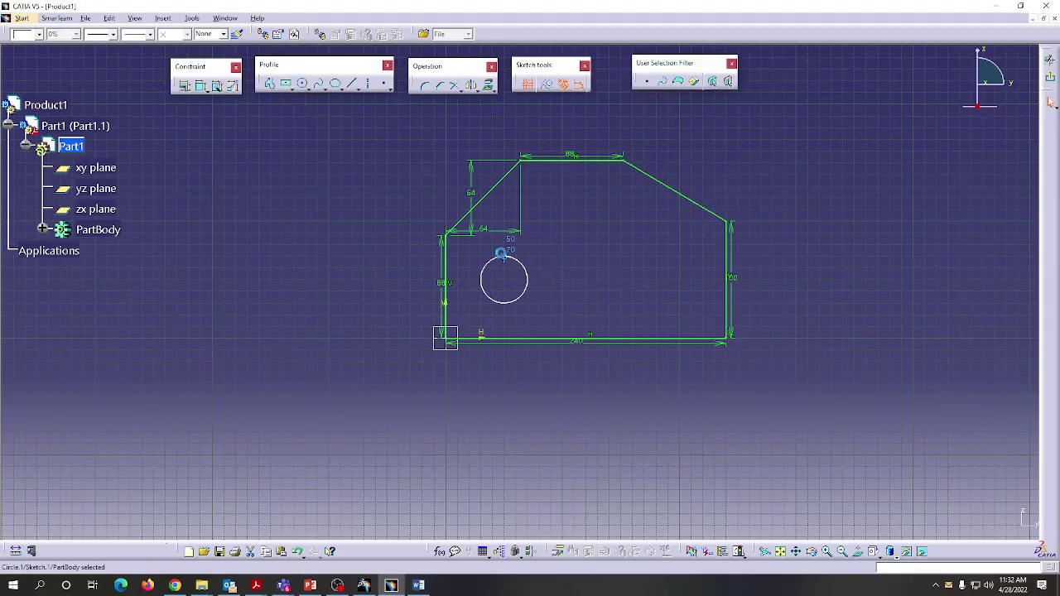
left_click(675, 300)
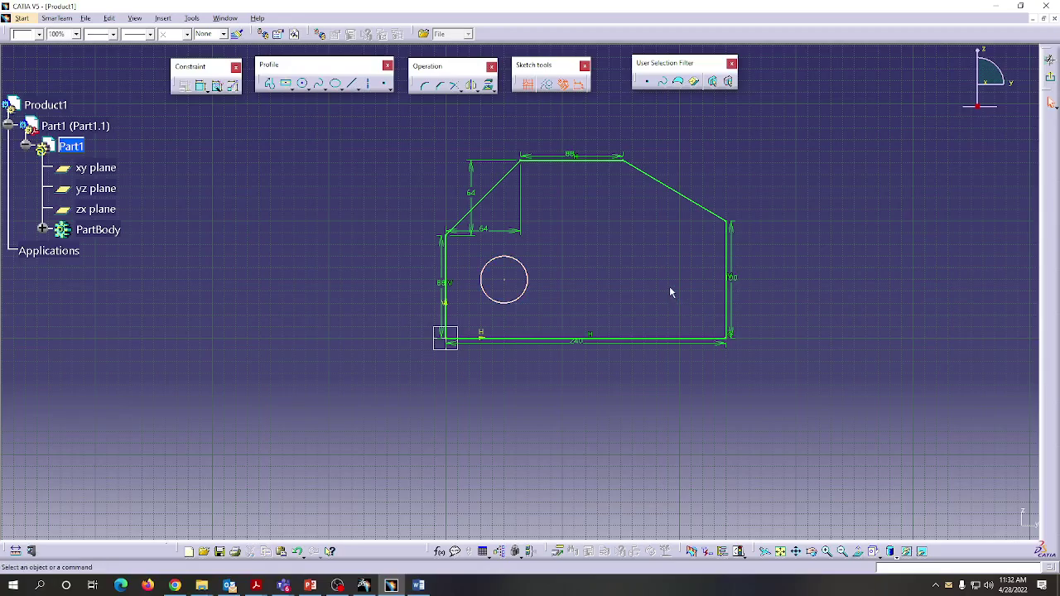
Step: Draw a second circle of about 24 mm radius in the profile's right half, centred at about H 180 mm
left_click(303, 85)
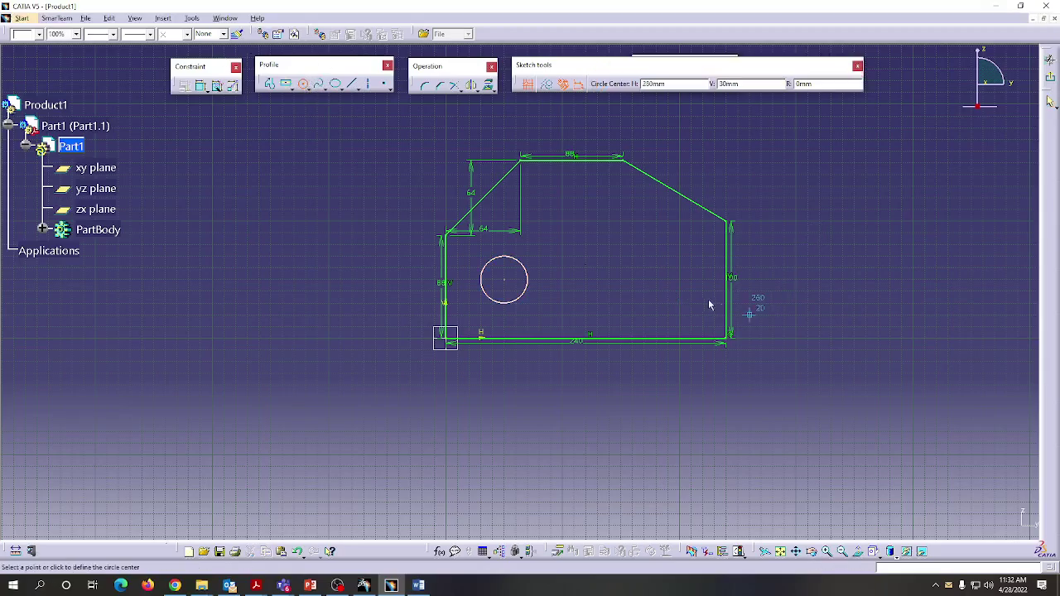
left_click(656, 296)
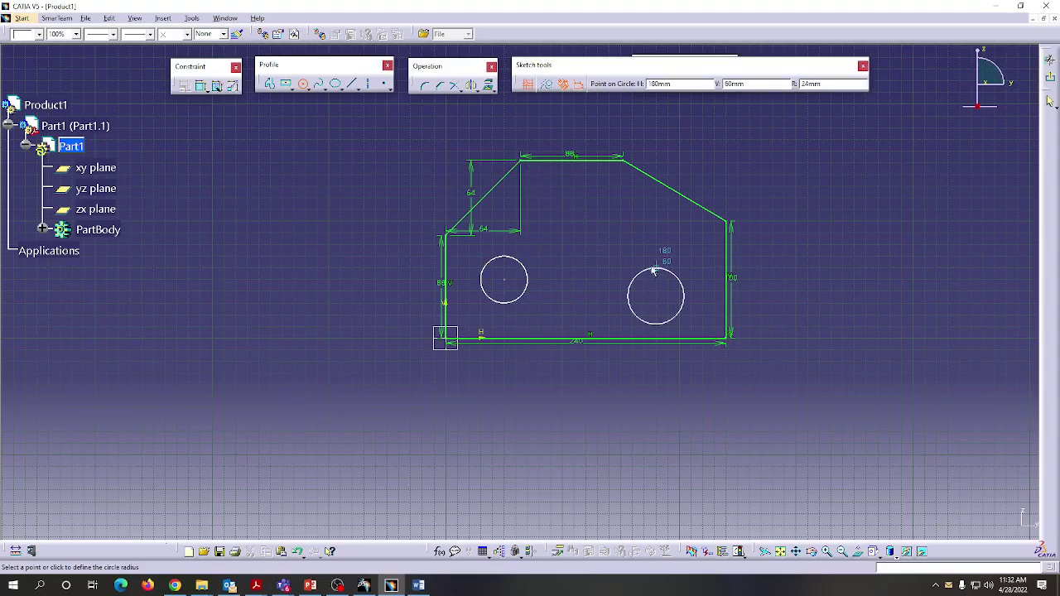
left_click(656, 268)
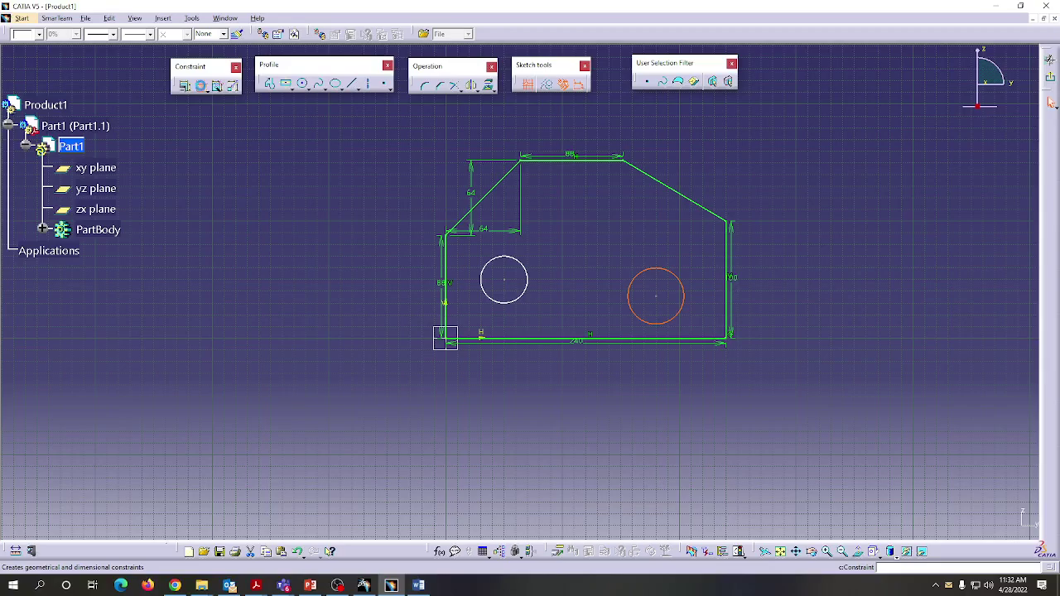
Step: Dimension the diameters of the right and left circles, placing both dimensions outside the profile
left_click(201, 86)
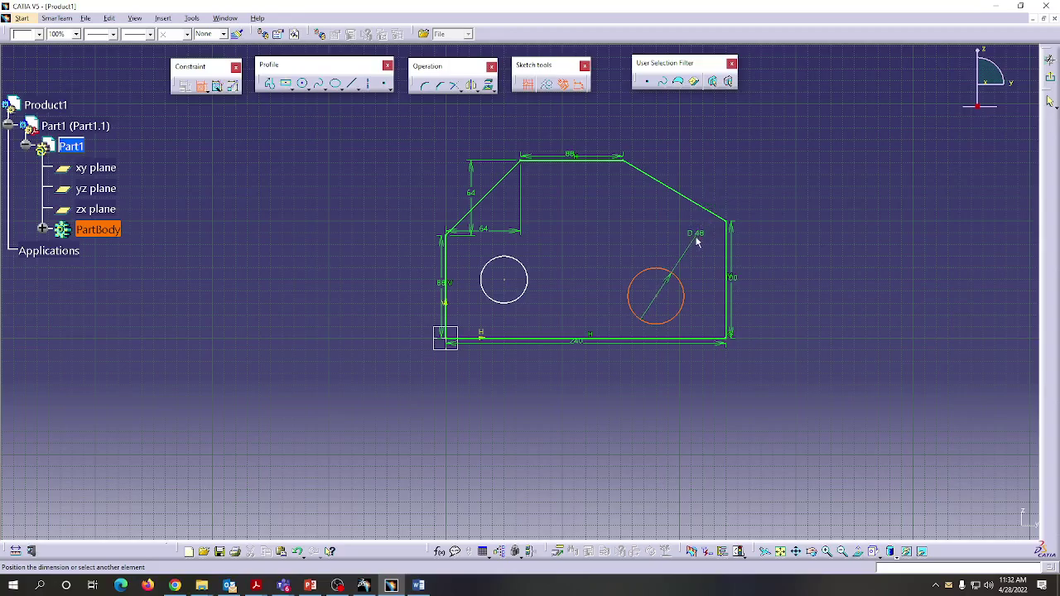
left_click(739, 162)
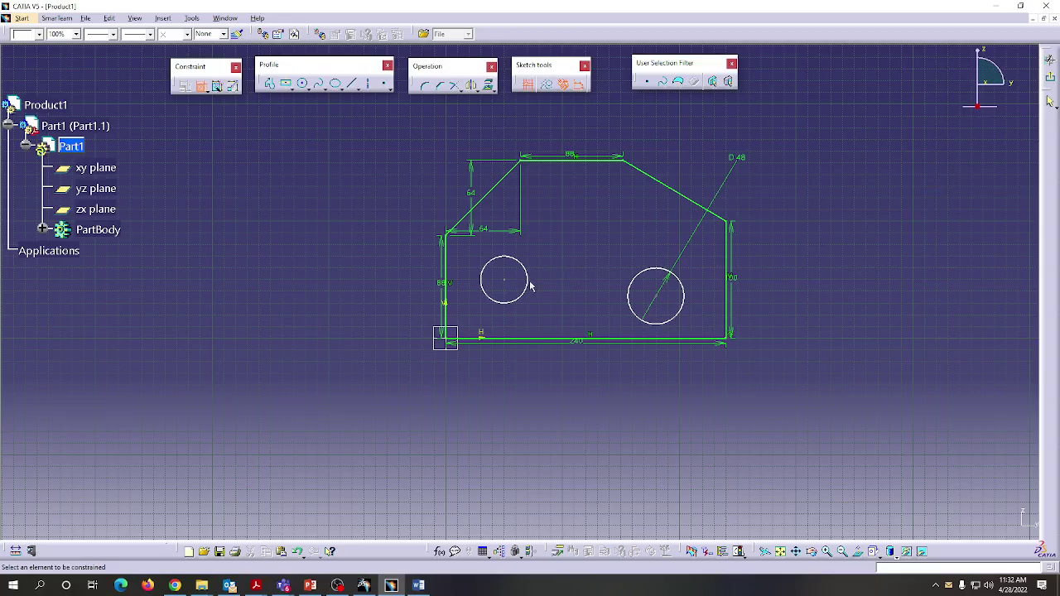
left_click(490, 263)
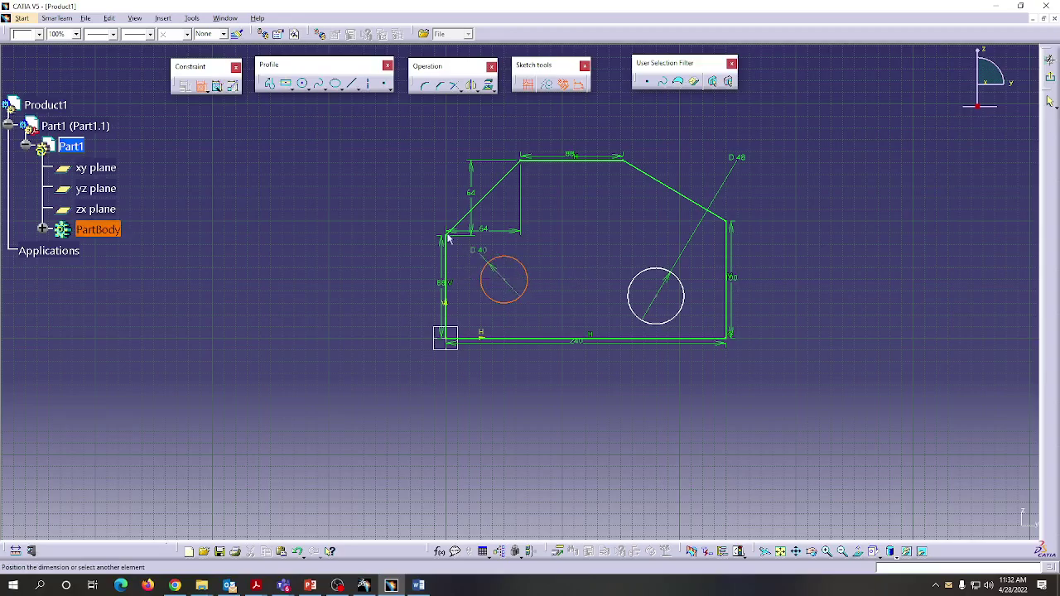
left_click(391, 185)
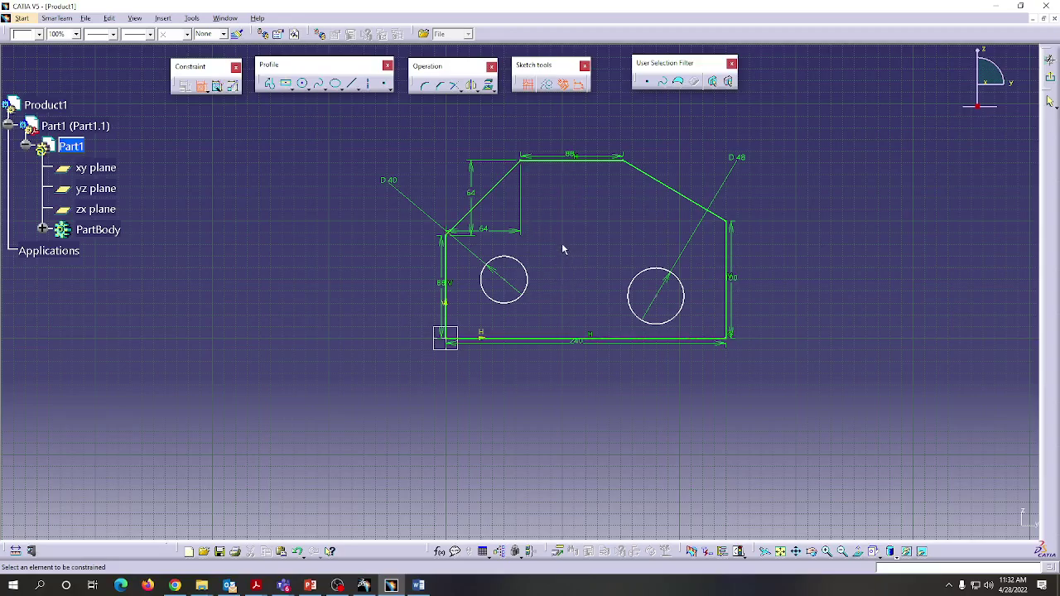
Step: Dimension the left circle's centre horizontally from the left vertical edge and vertically from the bottom edge, placing both outside the profile
left_click(507, 281)
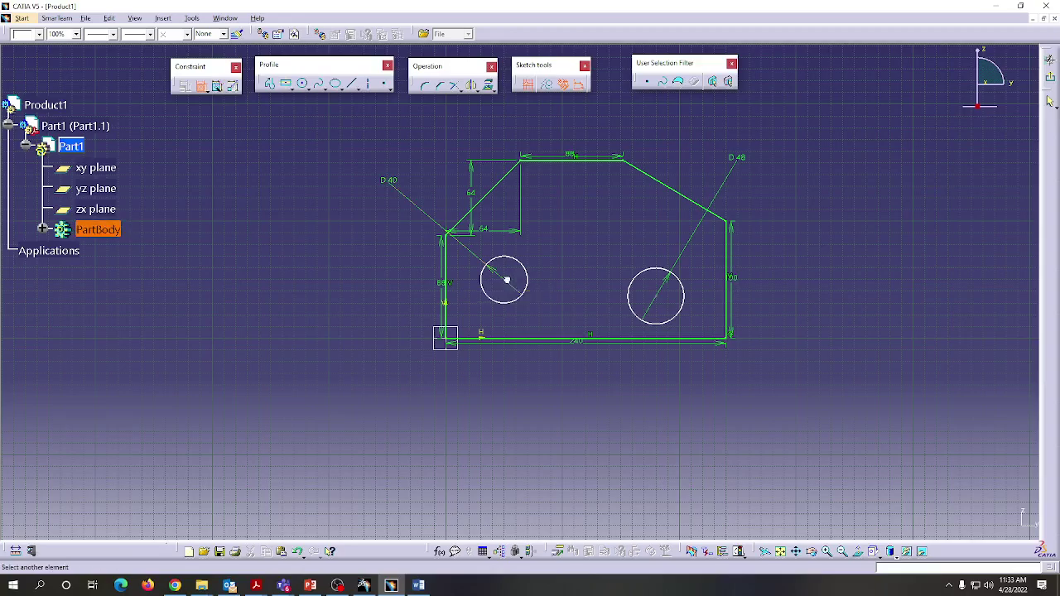
left_click(447, 277)
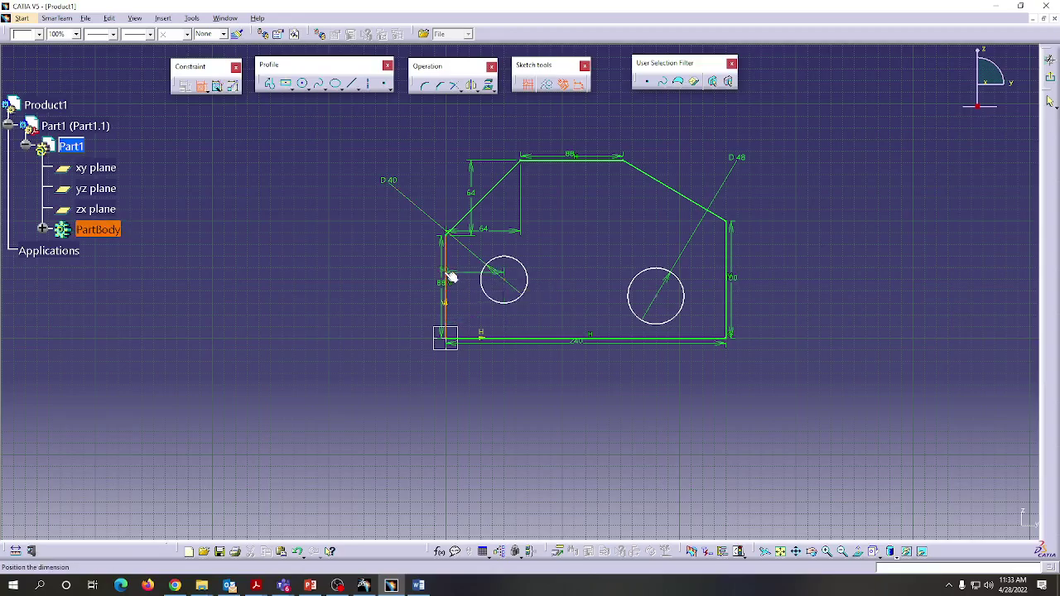
left_click(477, 399)
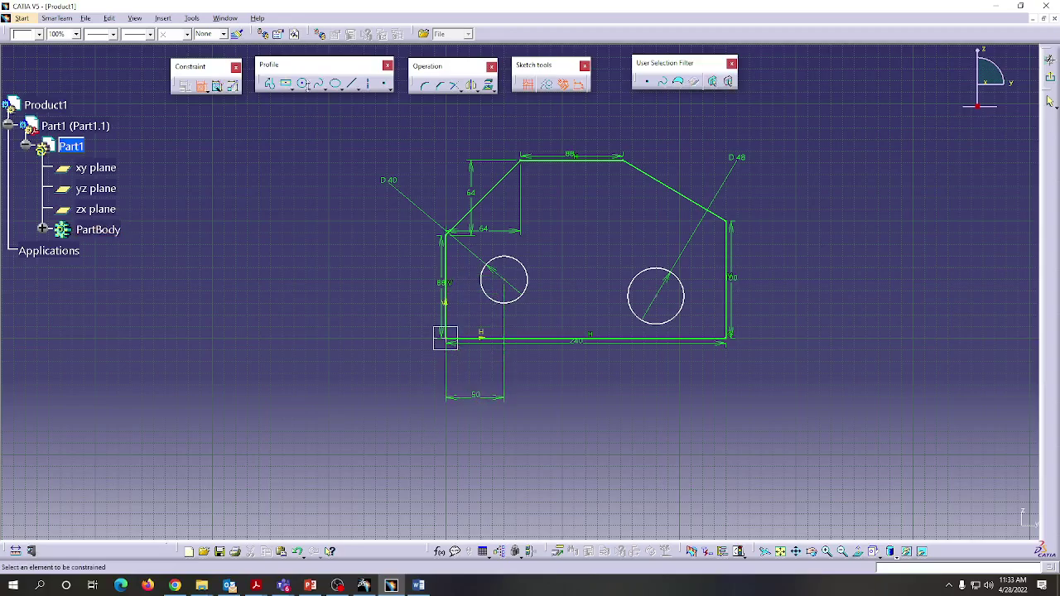
left_click(503, 279)
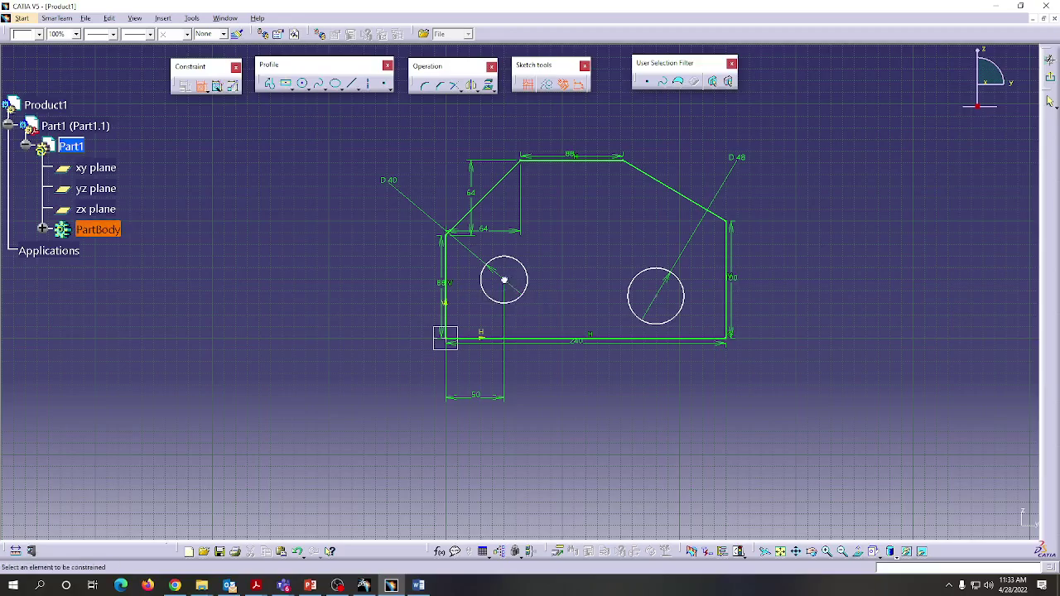
left_click(523, 339)
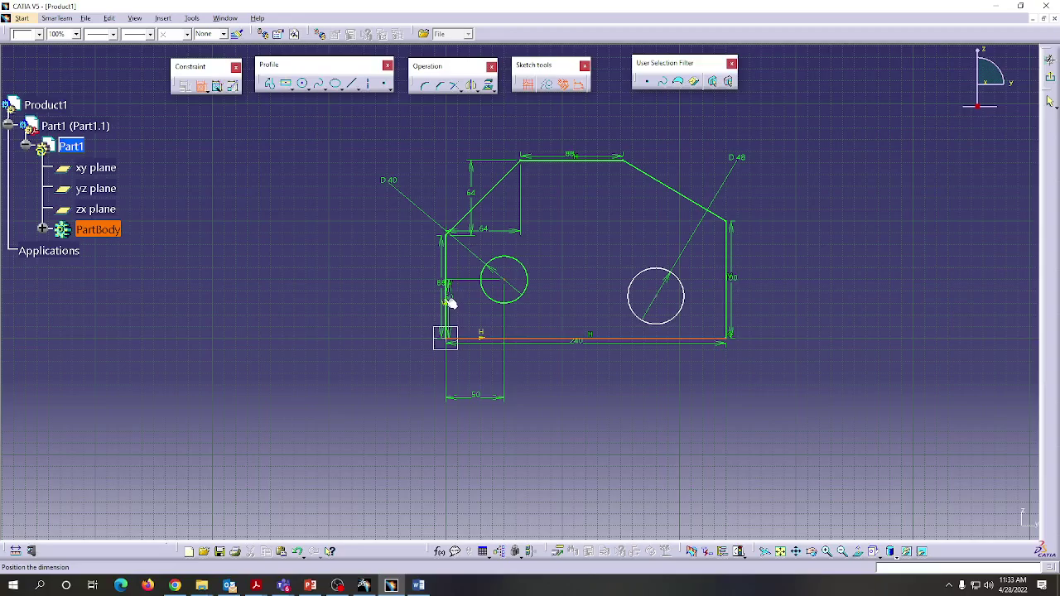
left_click(395, 308)
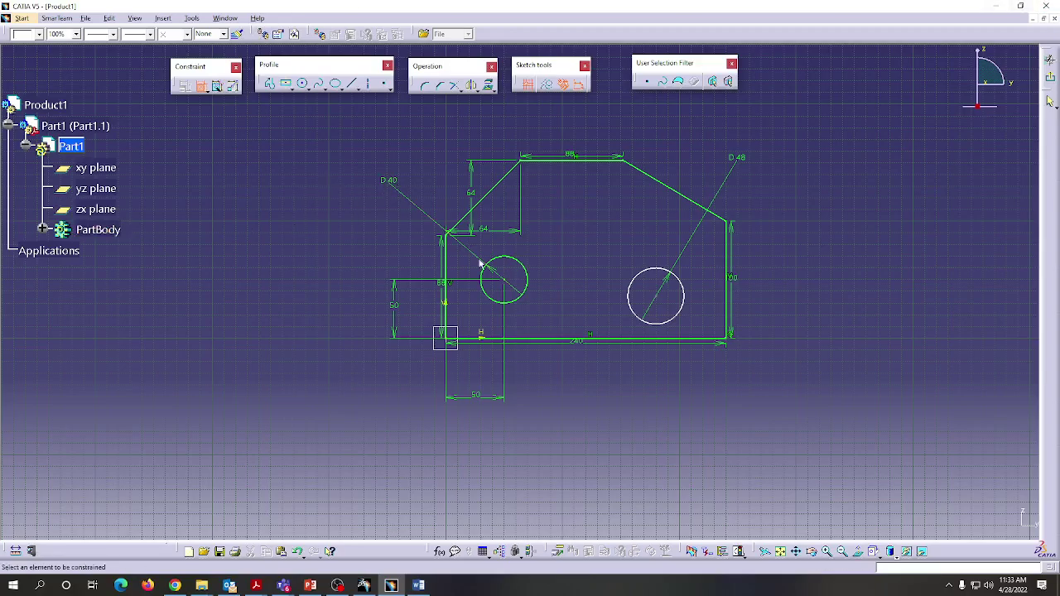
Step: Review the reference drawing in Word and set the left circle centre's height above the bottom edge to 72 mm
left_click(421, 586)
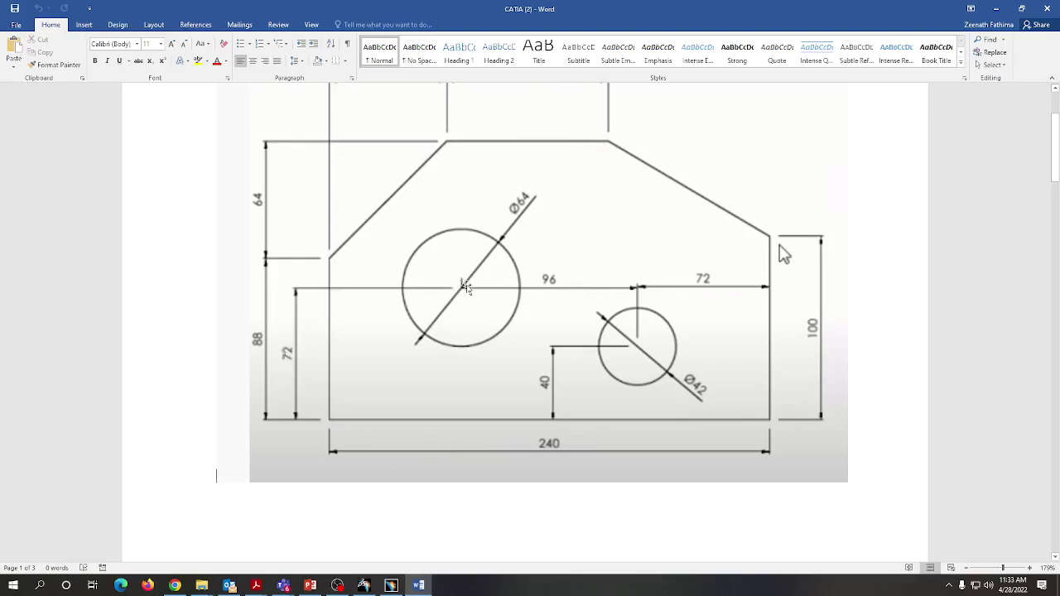
scroll(488, 377, "up", 3)
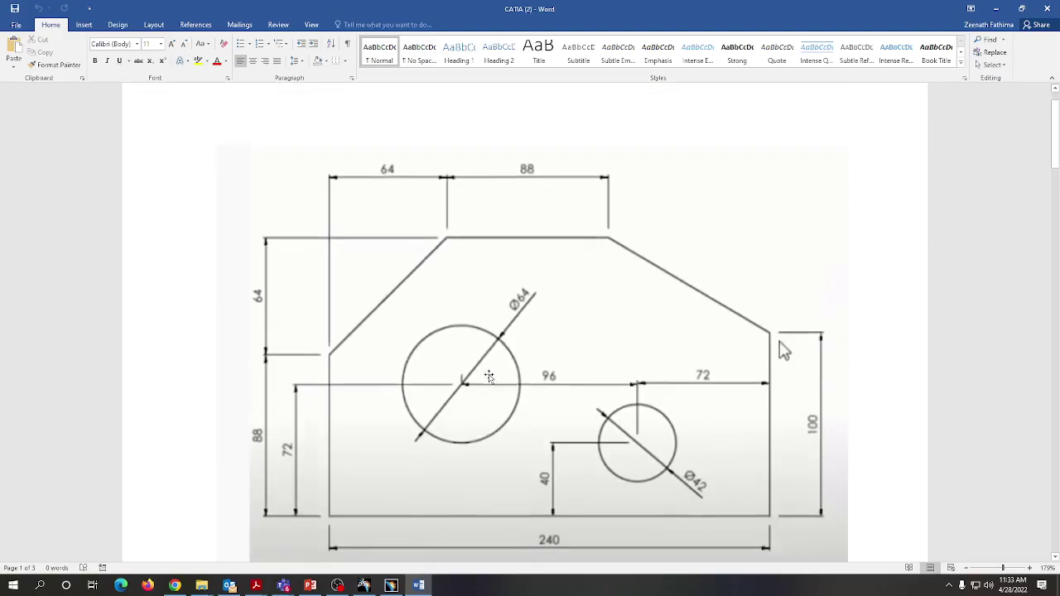
scroll(488, 376, "down", 1)
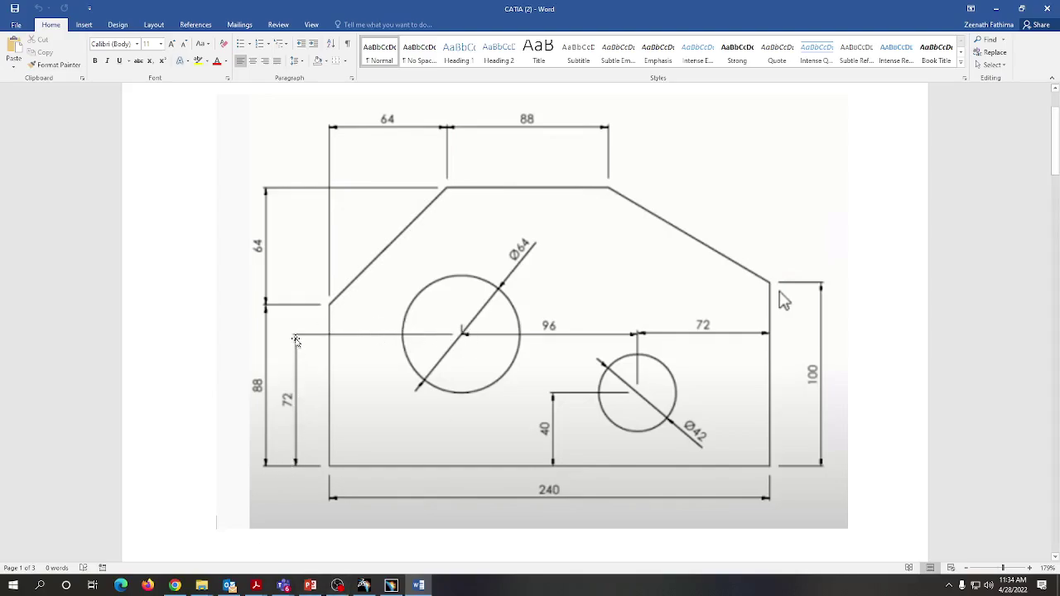
left_click(996, 9)
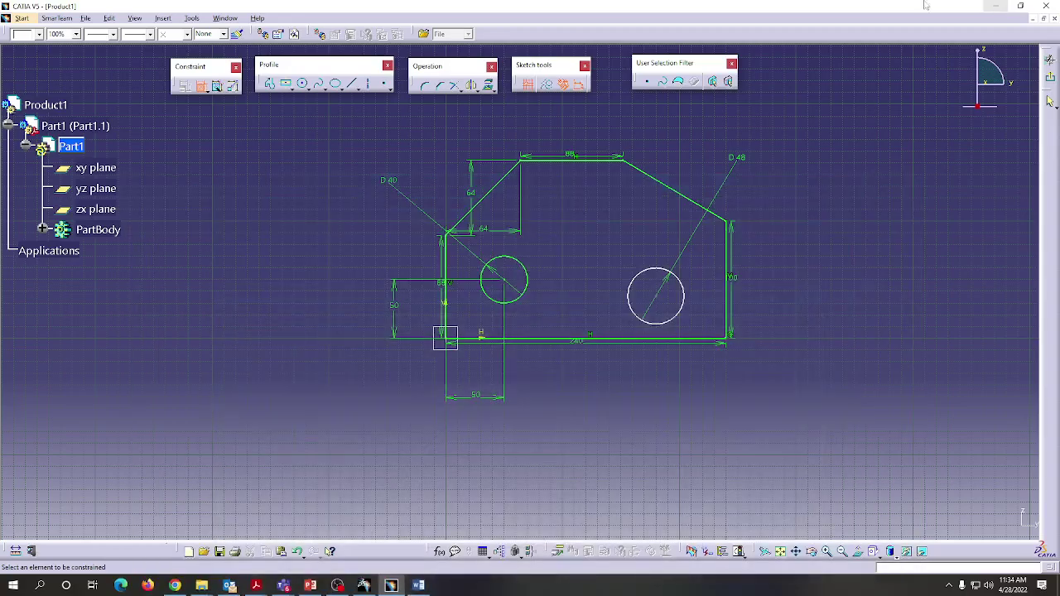
double_click(395, 306)
type("72")
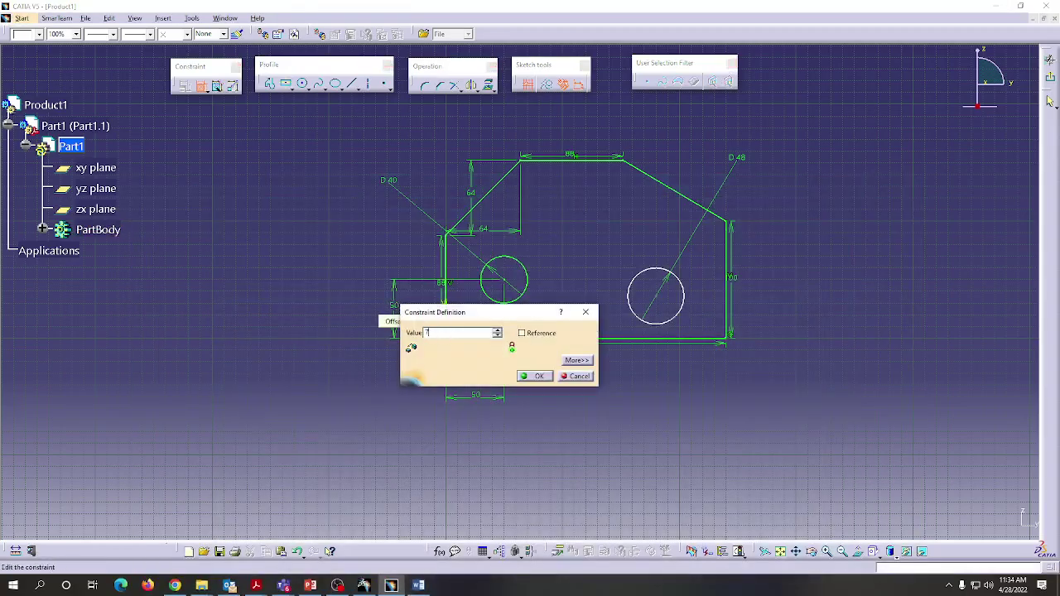
left_click(537, 377)
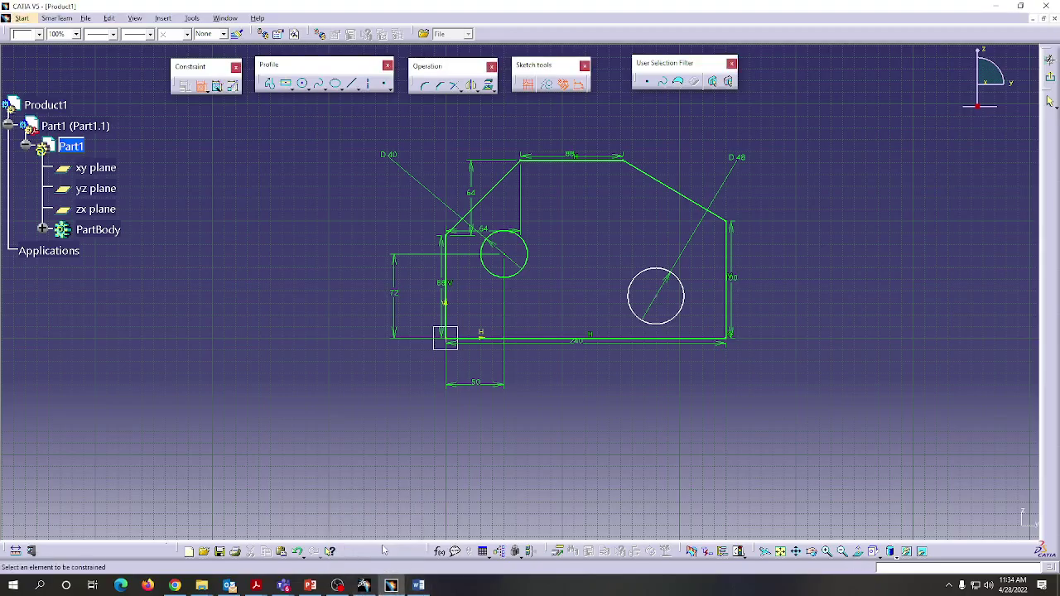
Step: Check the reference drawing in Word and set the left circle centre's distance from the left vertical edge to 72 mm
mouse_move(330, 590)
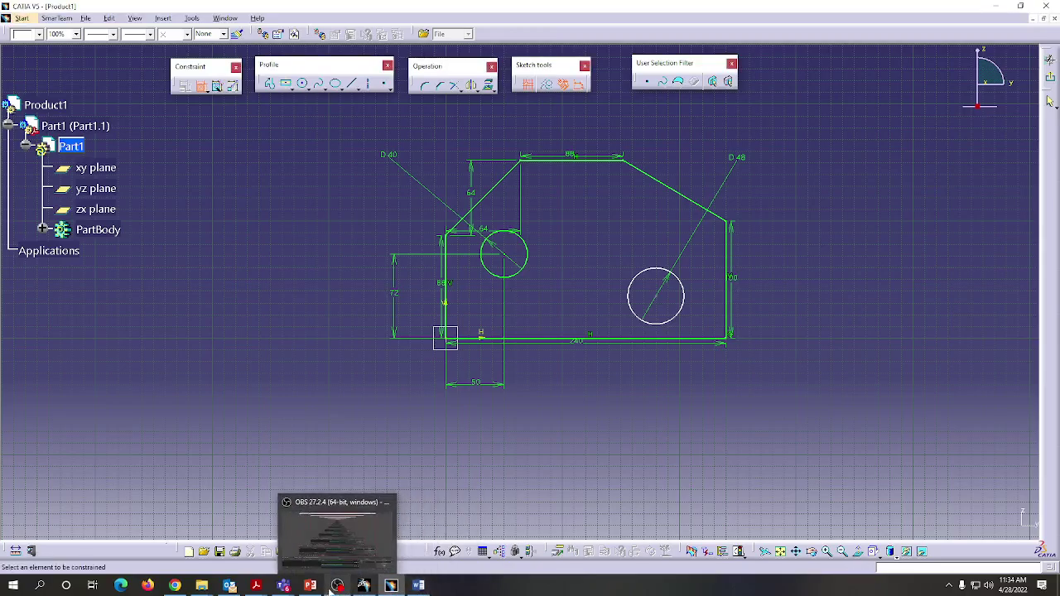
left_click(418, 585)
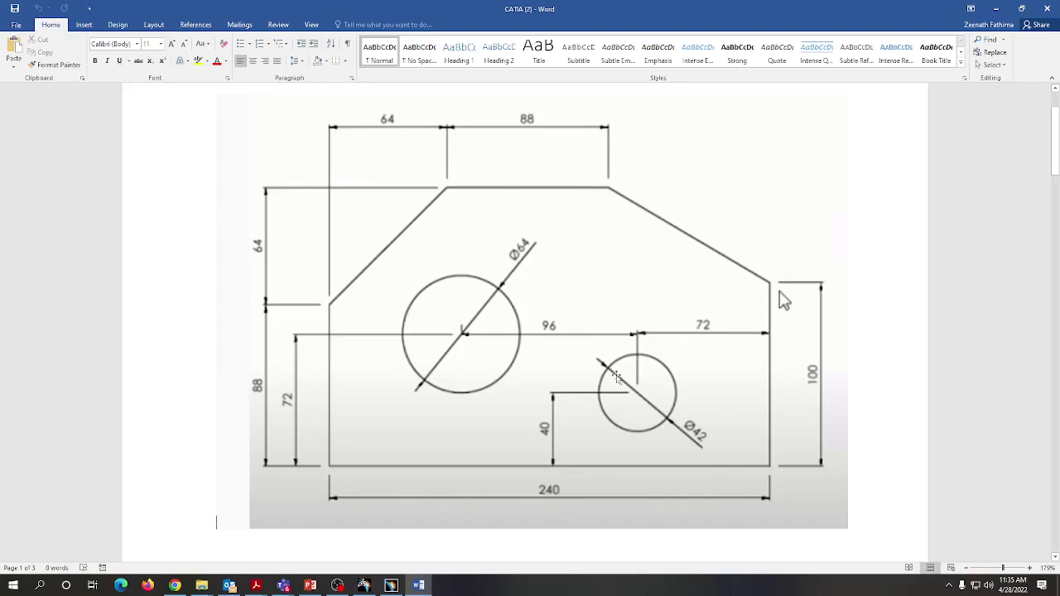
left_click(391, 586)
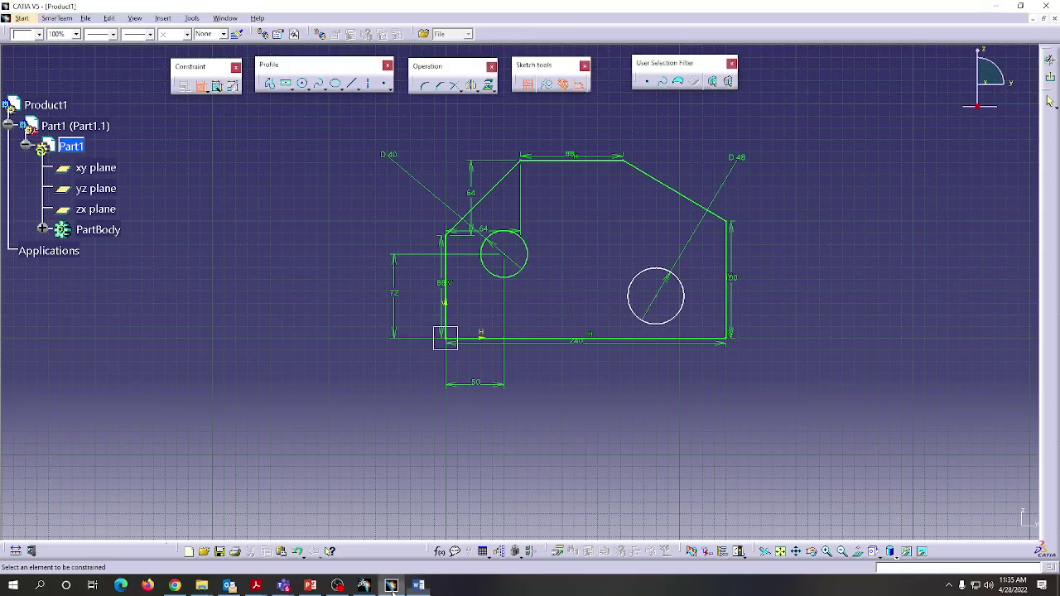
double_click(475, 384)
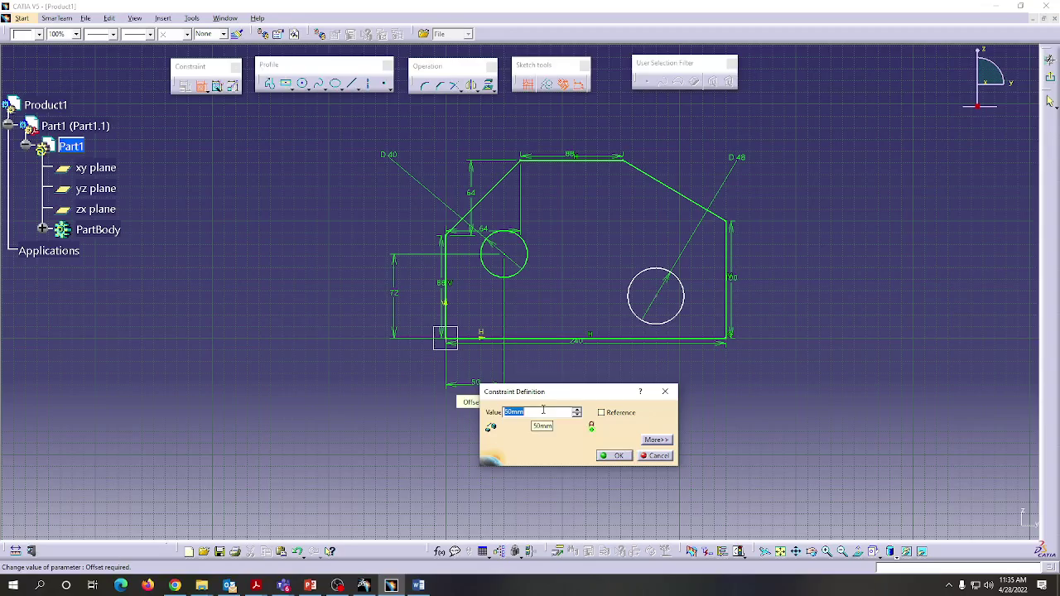
key("BackSpace")
left_click(613, 455)
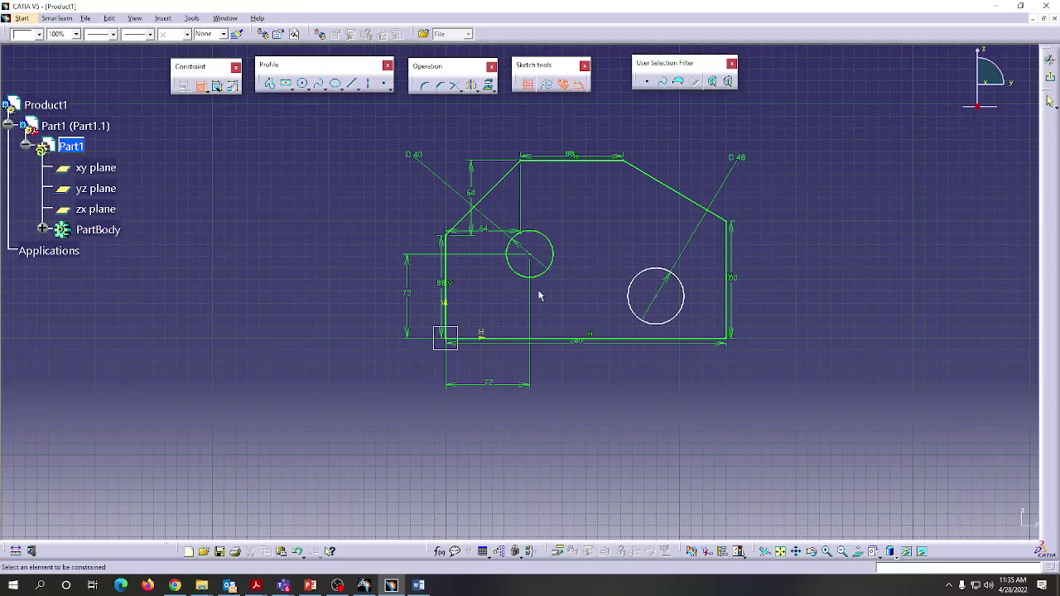
Step: Try to add and edit a second diameter dimension on the left circle, and undo it together with the last edits of the circle's position
left_click(552, 240)
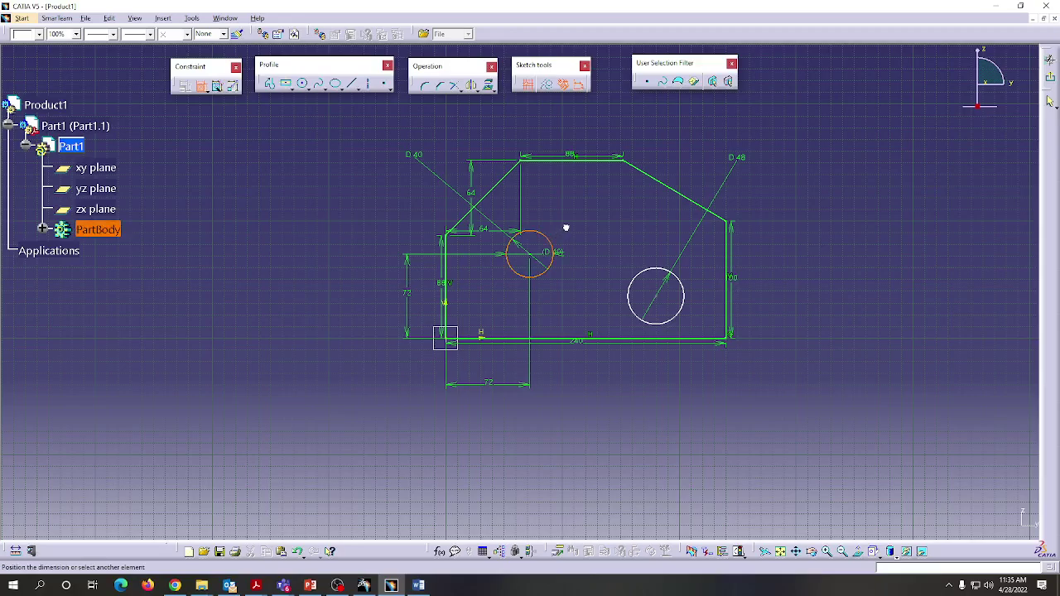
left_click(579, 213)
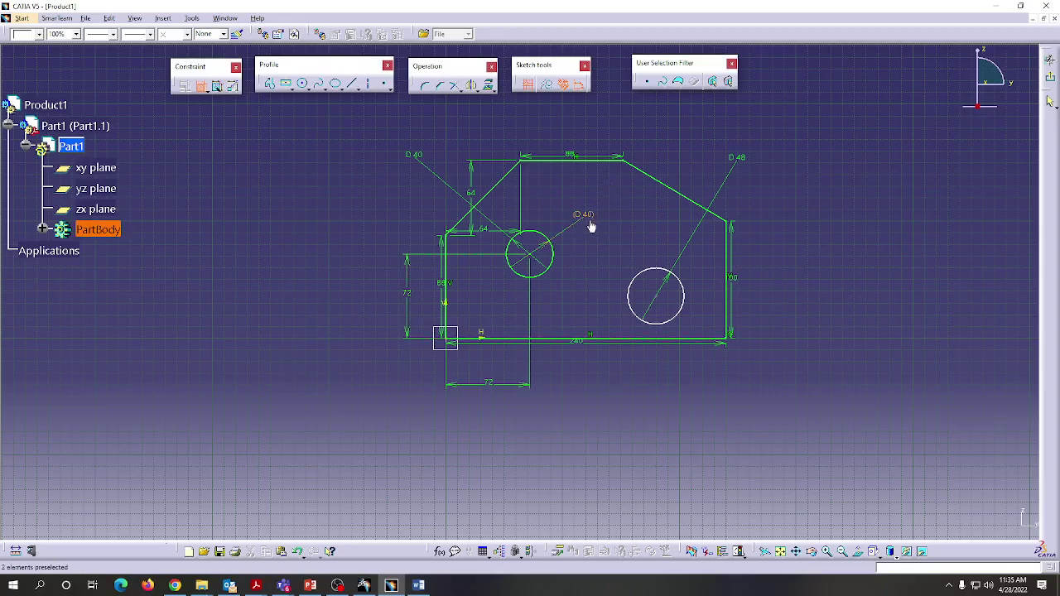
double_click(586, 216)
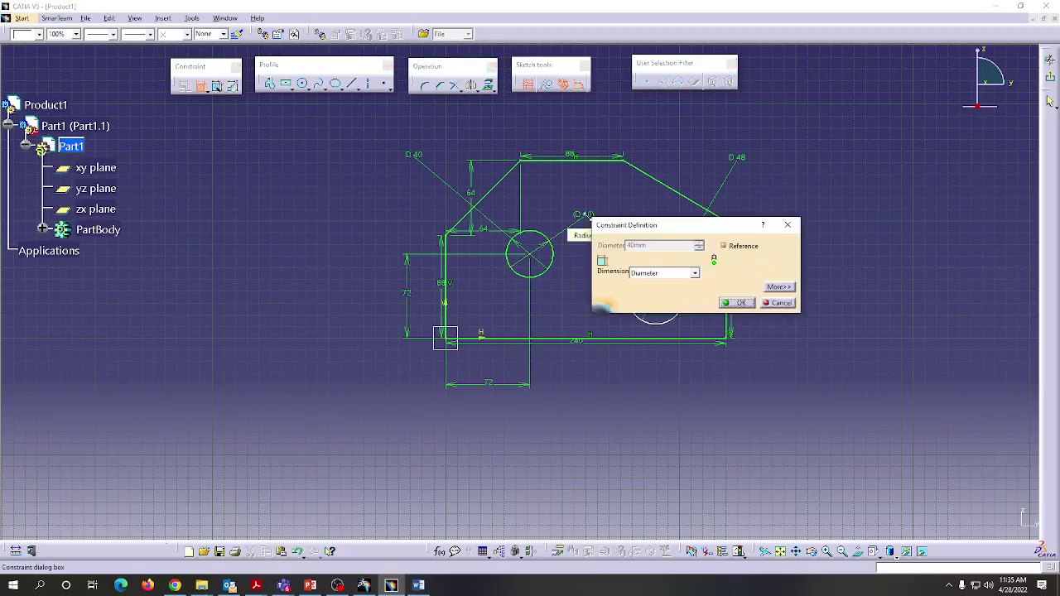
left_click(416, 586)
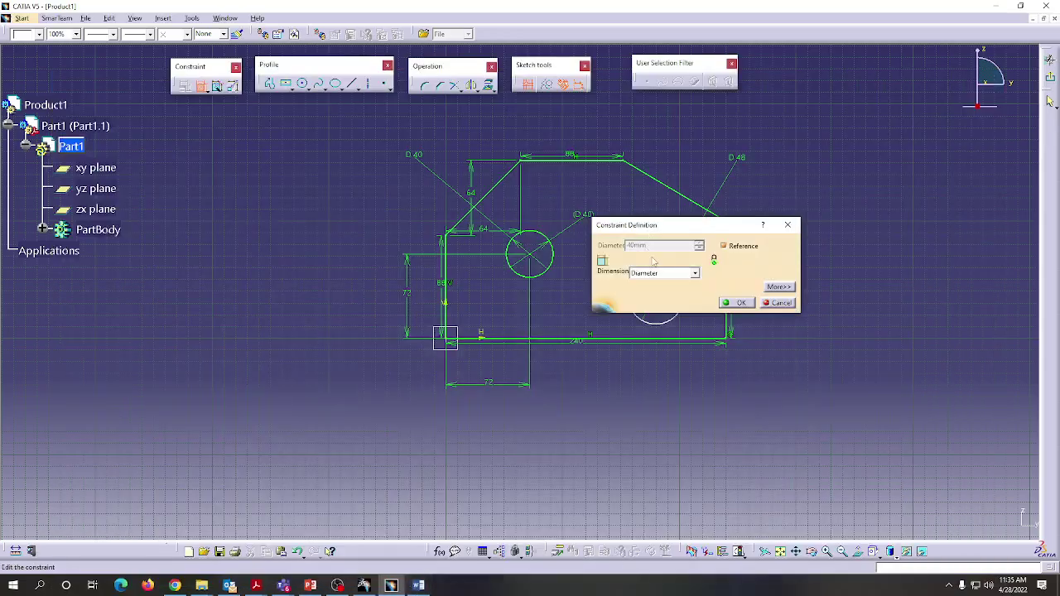
left_click(740, 303)
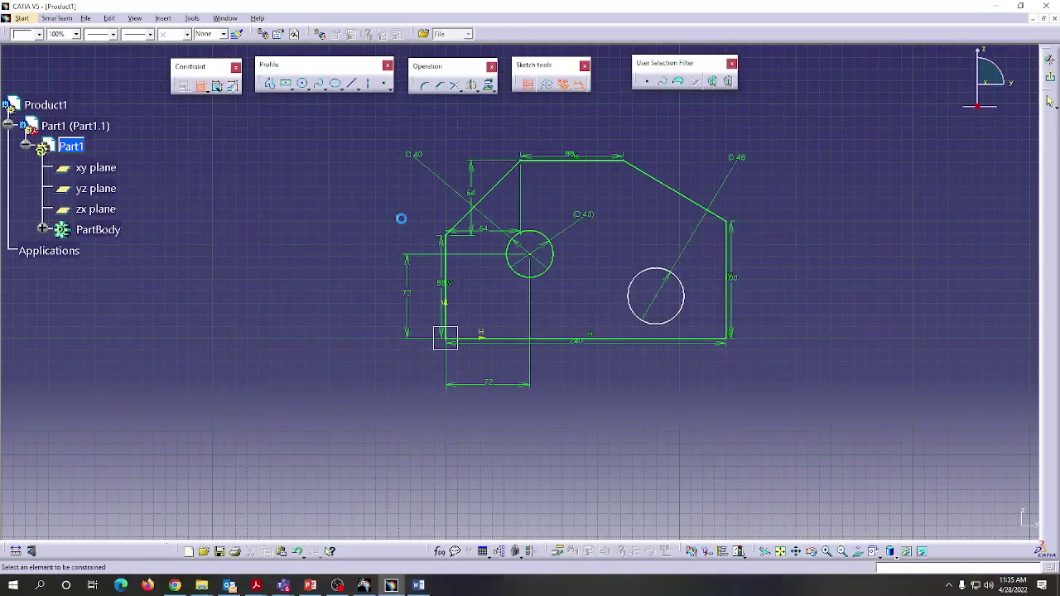
double_click(583, 217)
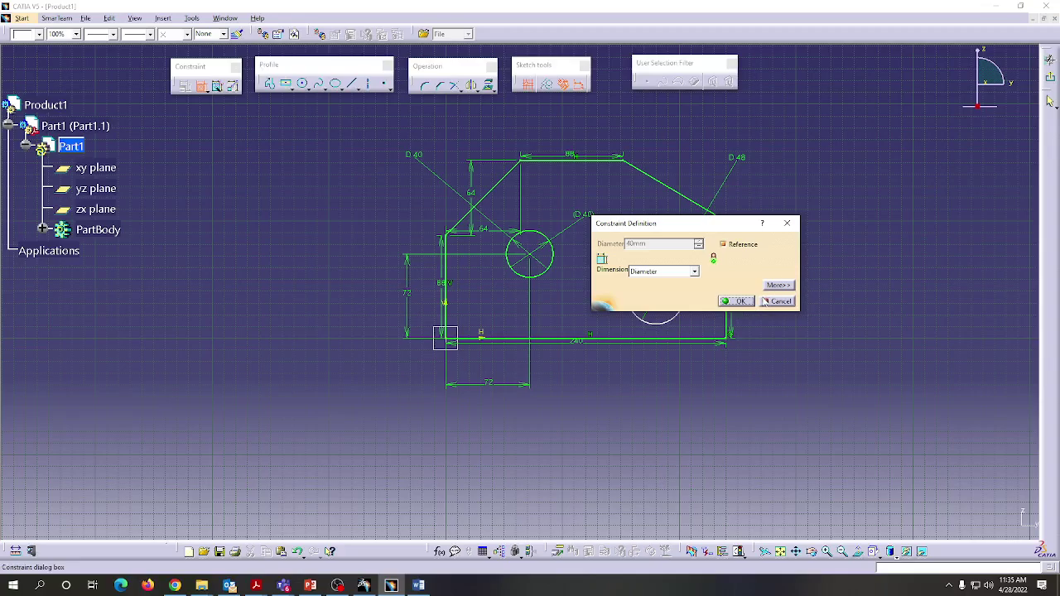
left_click(787, 223)
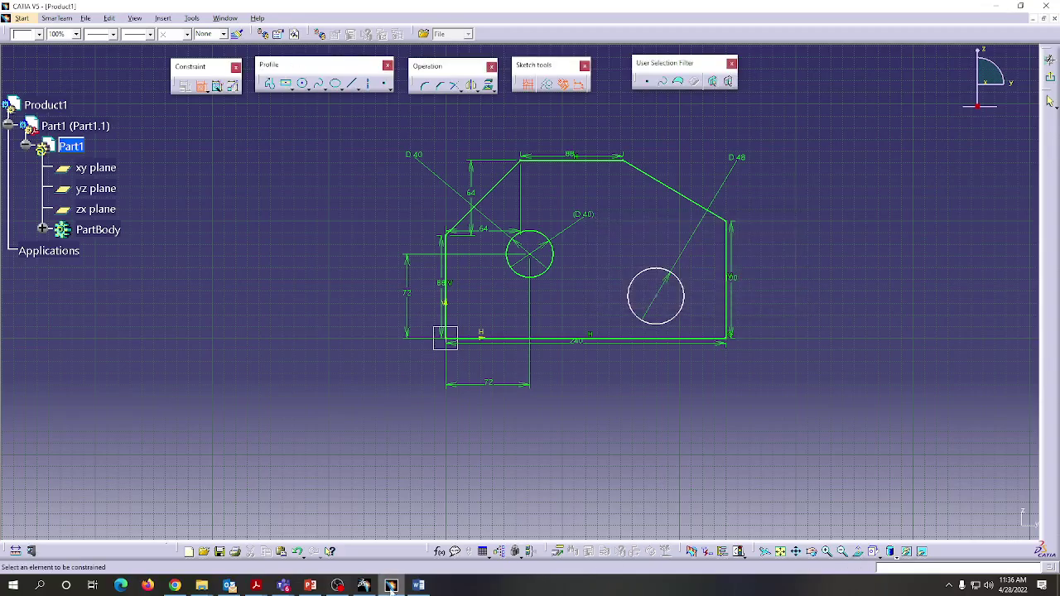
left_click(299, 551)
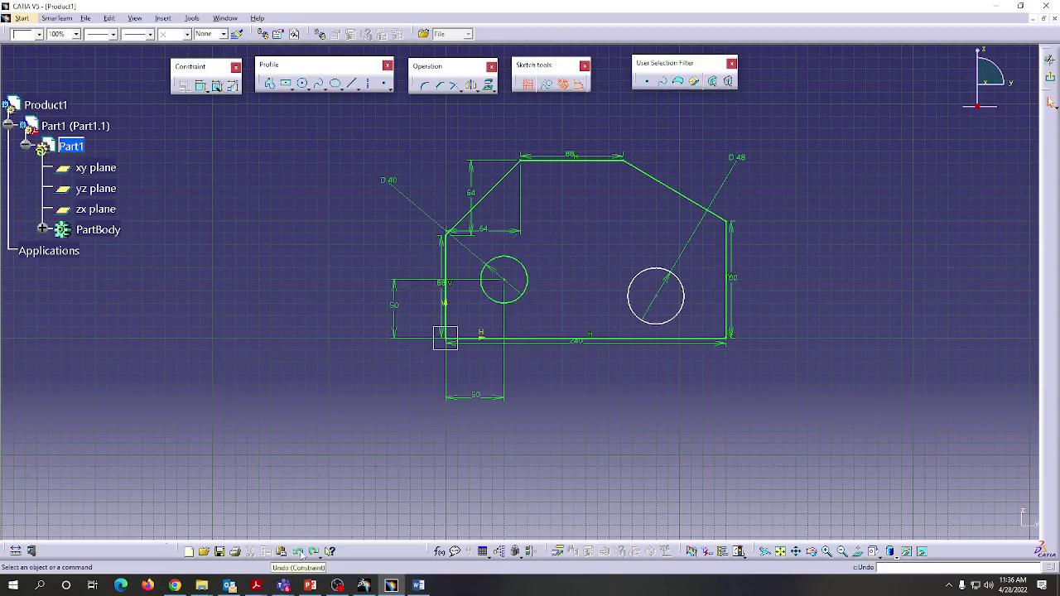
Step: Set the left circle's diameter to 64 mm
double_click(394, 180)
type("64")
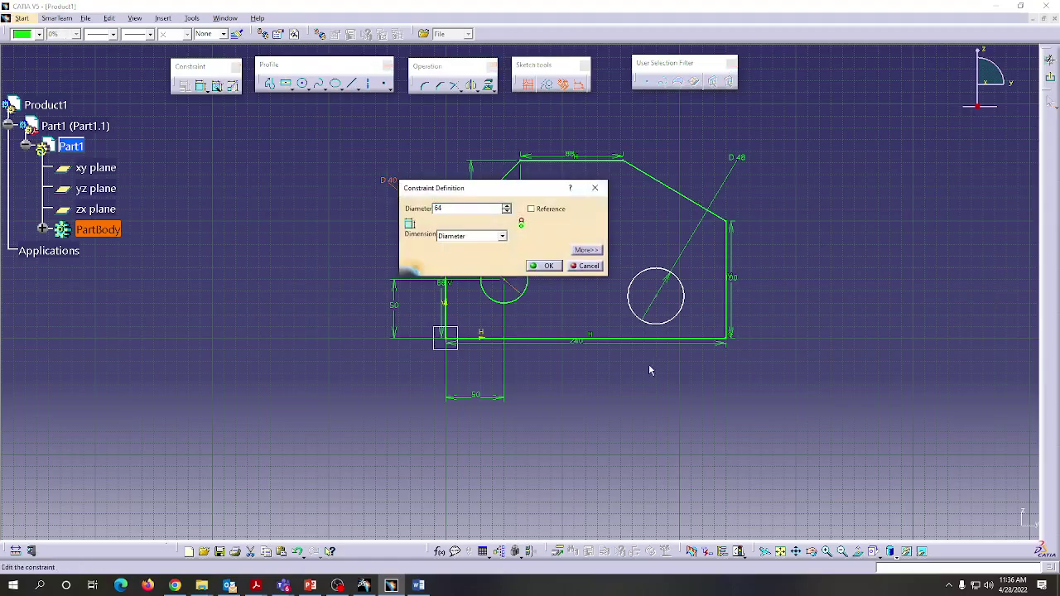
left_click(546, 266)
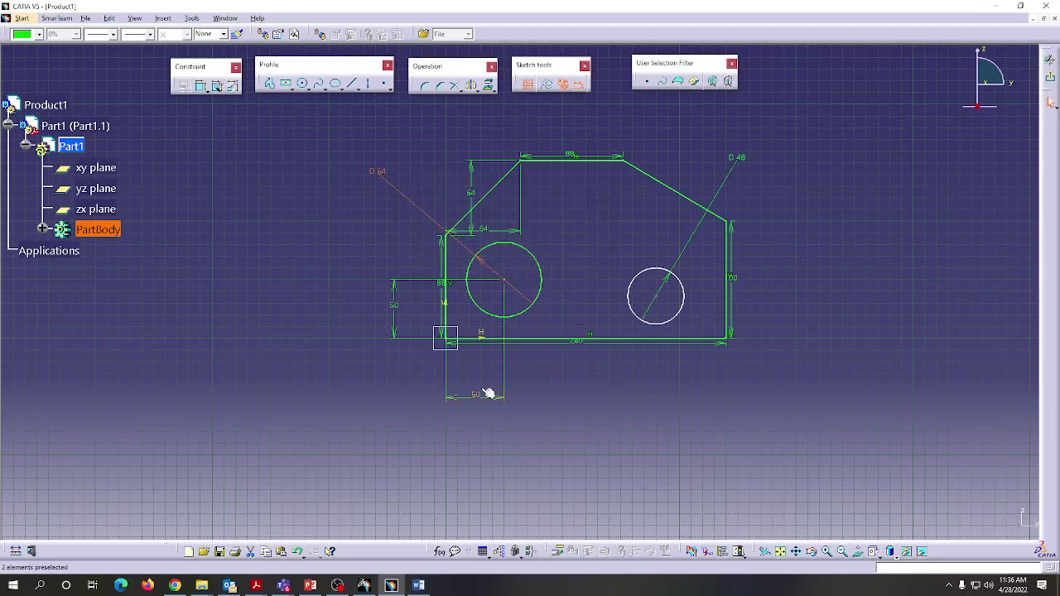
Step: Check the reference drawing in Word and set the left circle centre's height above the bottom edge to 72 mm
double_click(392, 304)
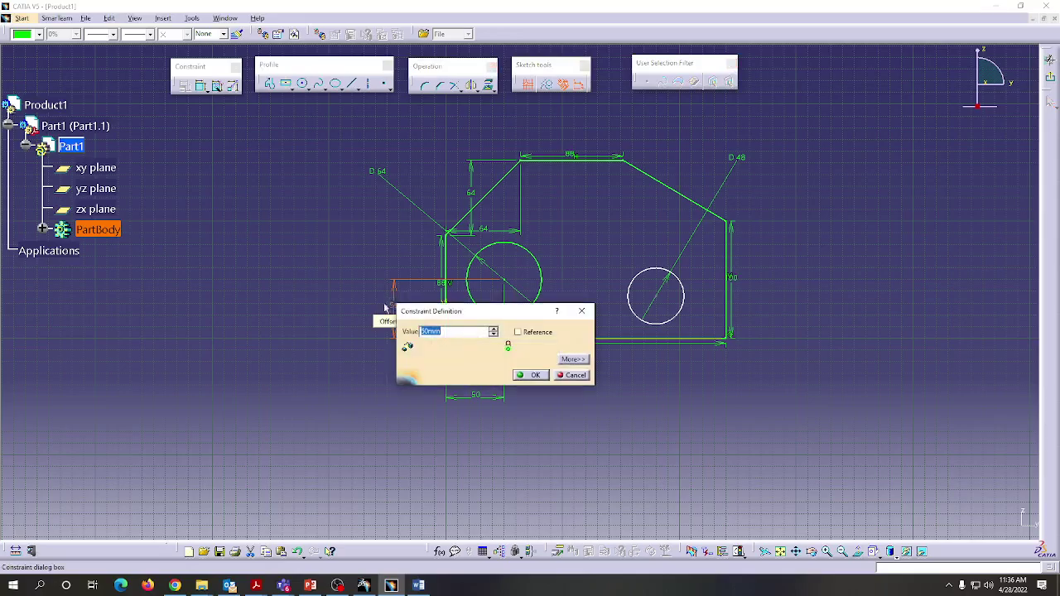
left_click(419, 586)
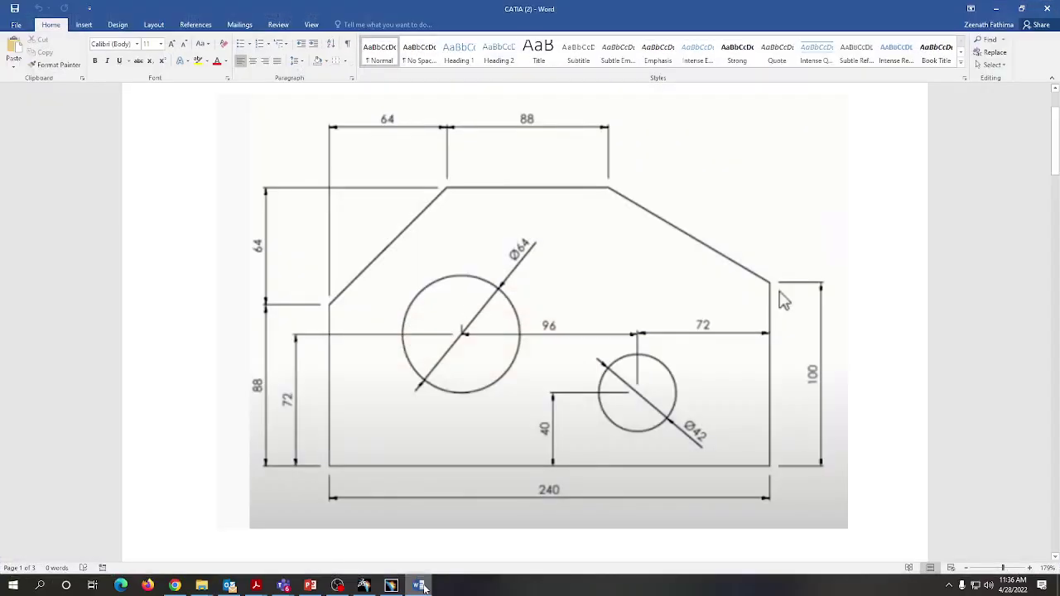
left_click(420, 586)
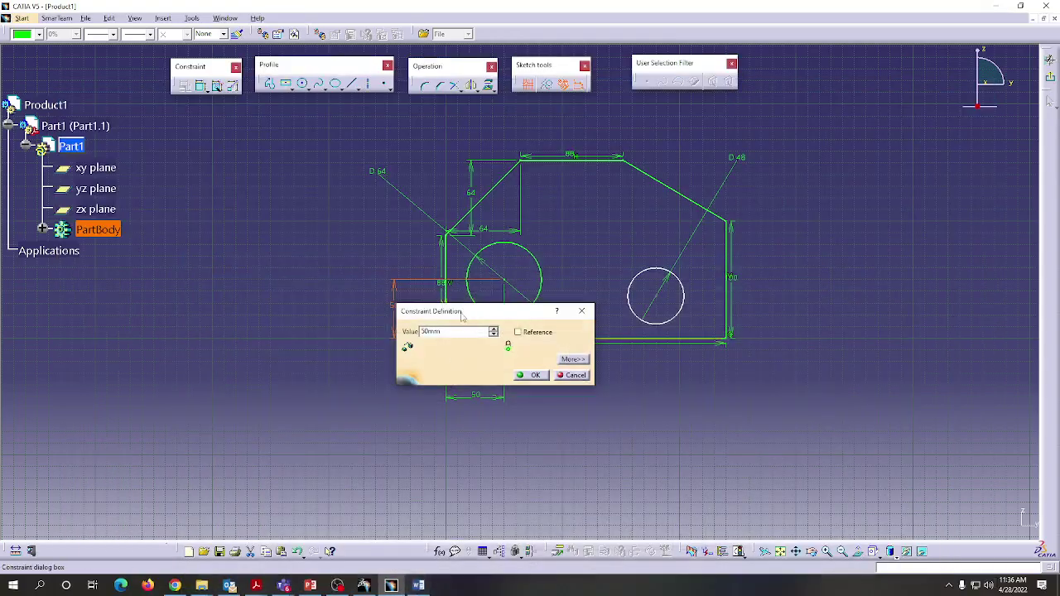
left_click_drag(456, 331, 410, 331)
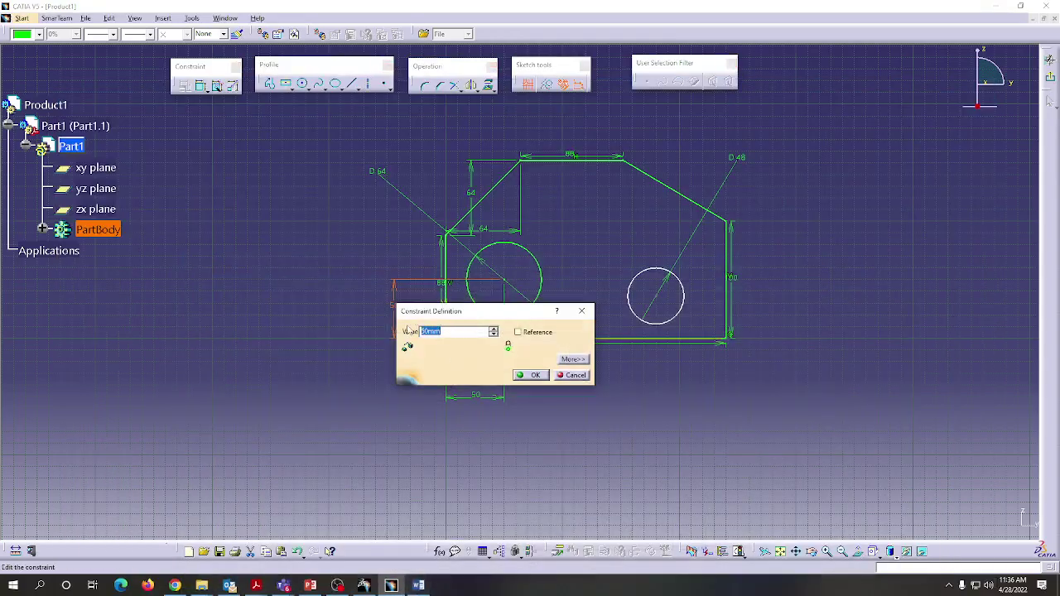
type("72")
left_click(534, 375)
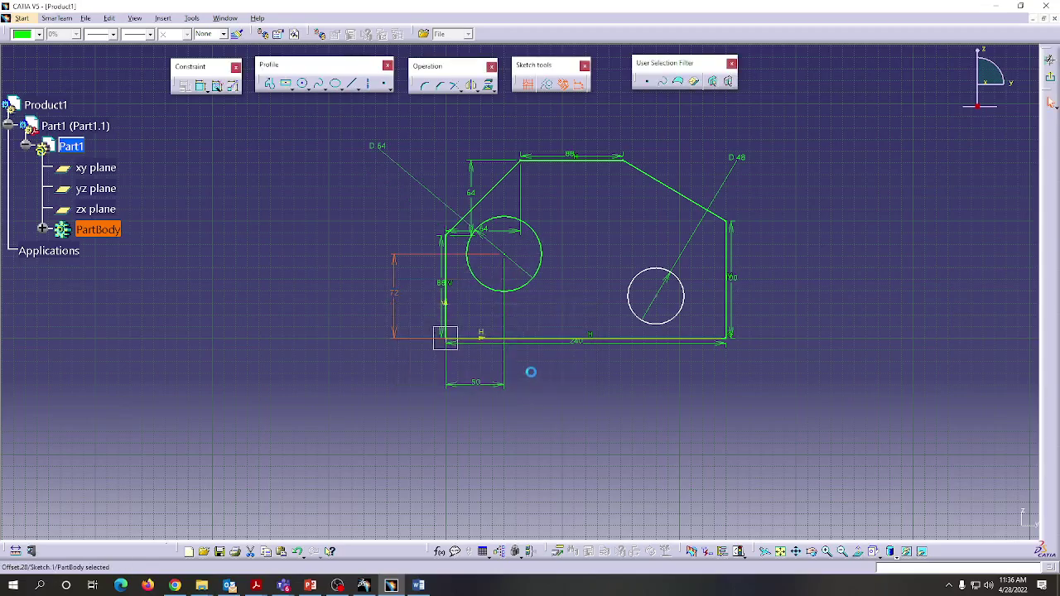
Step: Consult the reference drawing in Word and set the left circle centre's distance from the left vertical edge to 240-96-72
left_click(418, 586)
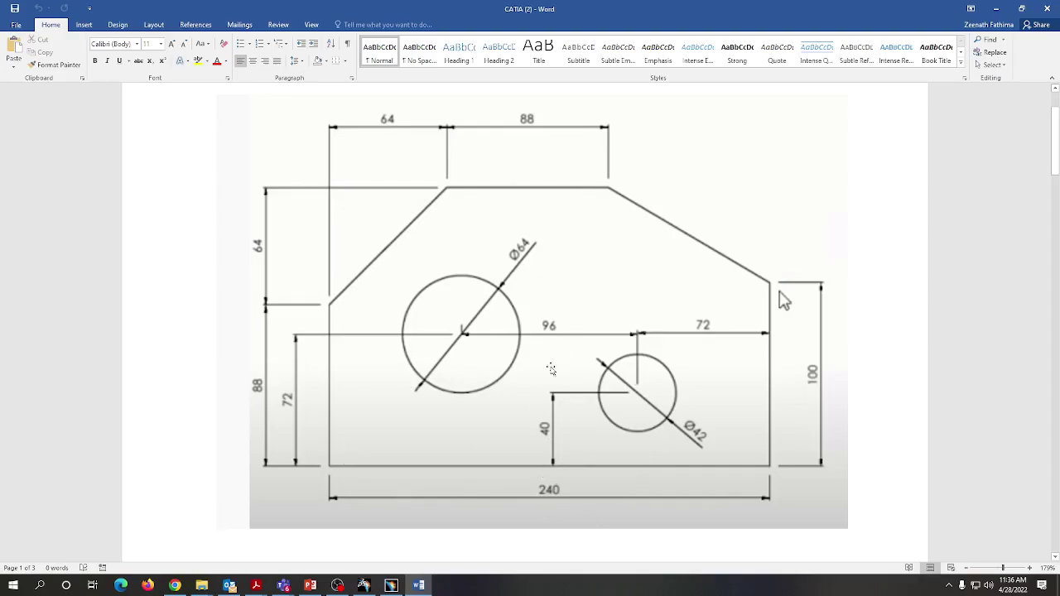
left_click(1002, 13)
double_click(478, 383)
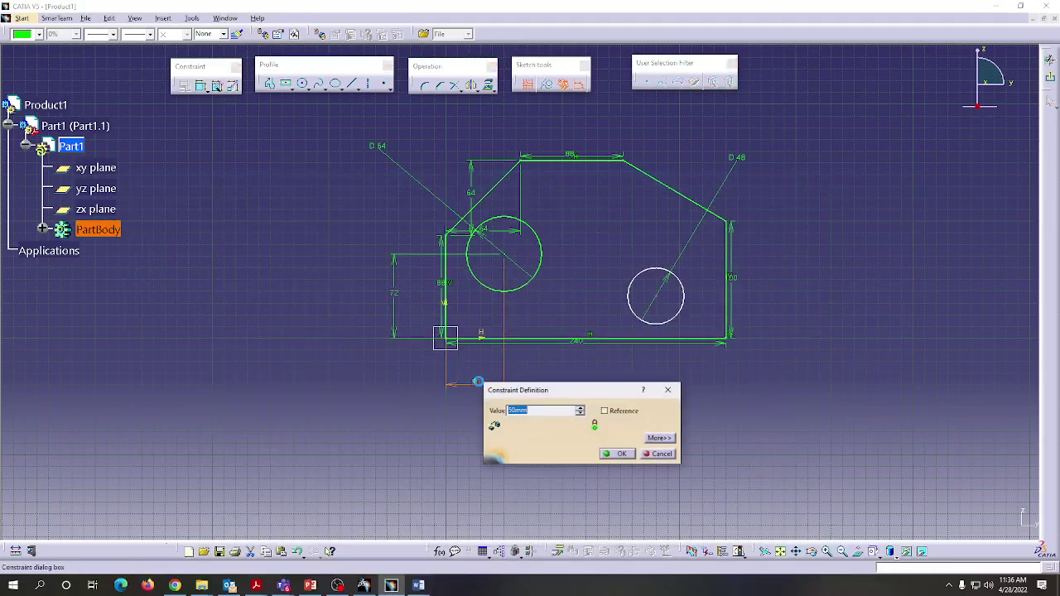
type("240-96-72")
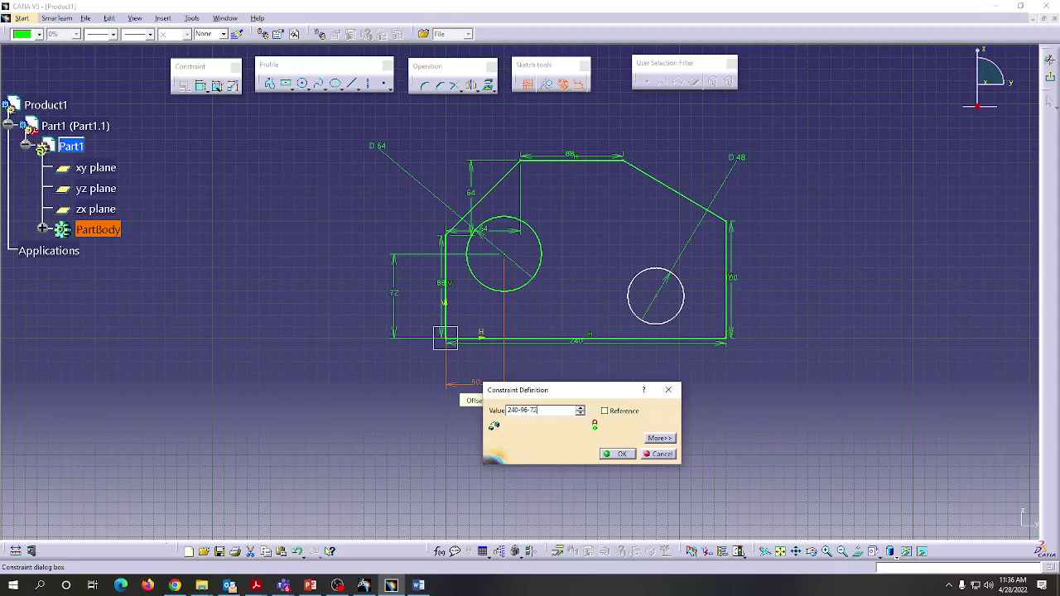
left_click(614, 454)
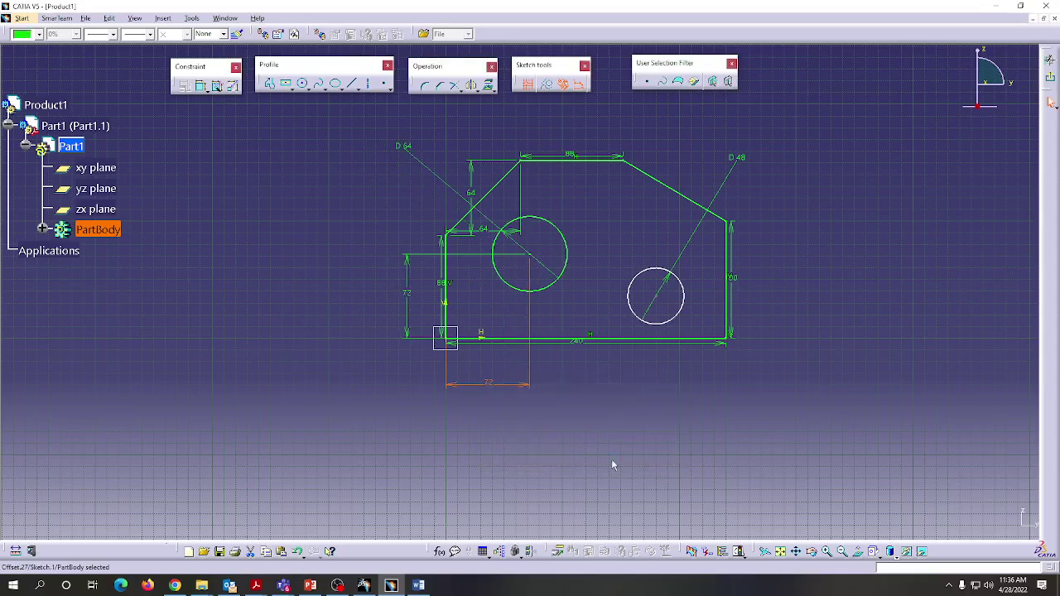
left_click(562, 400)
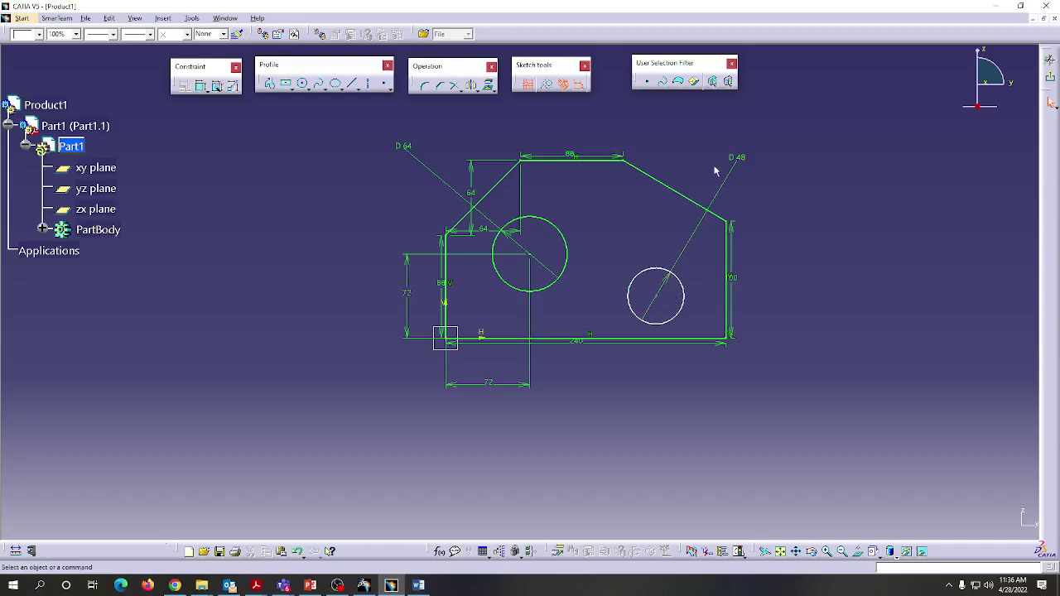
Step: Look up the right circle's size in the Word reference drawing and set its diameter to 42 mm
left_click(418, 585)
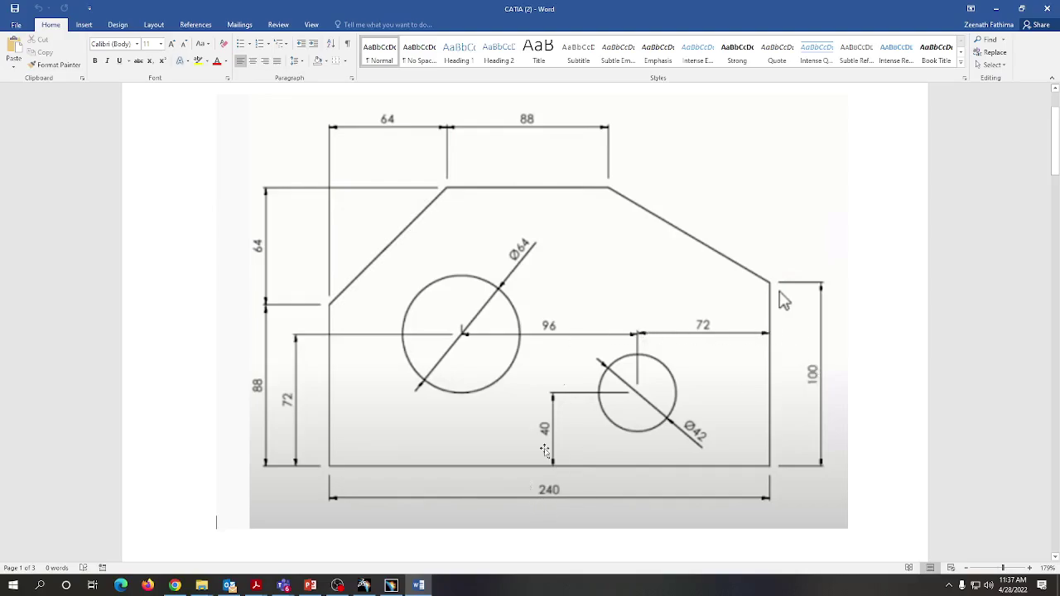
left_click(996, 9)
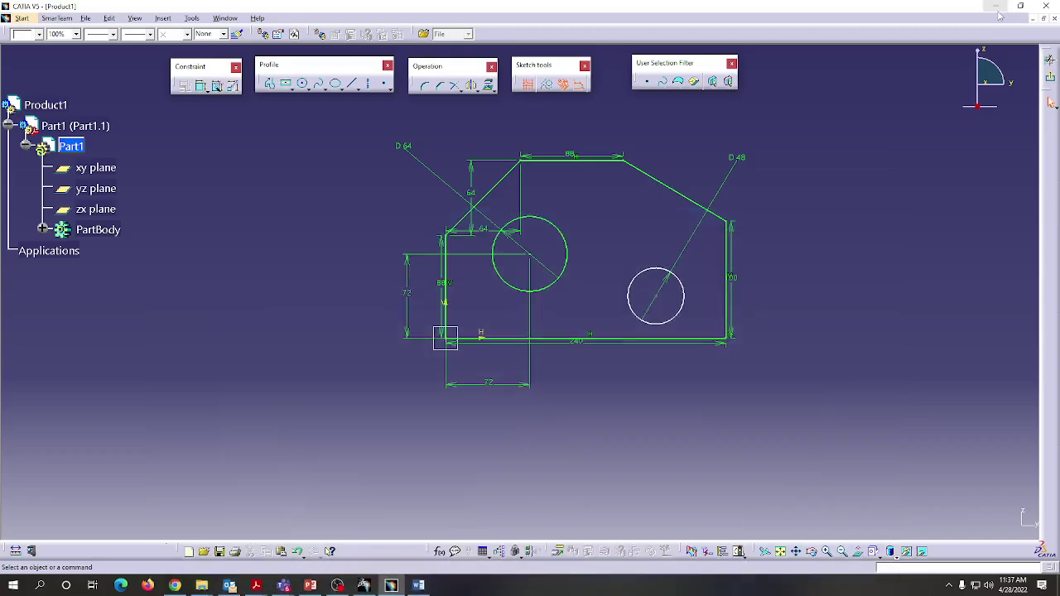
double_click(737, 159)
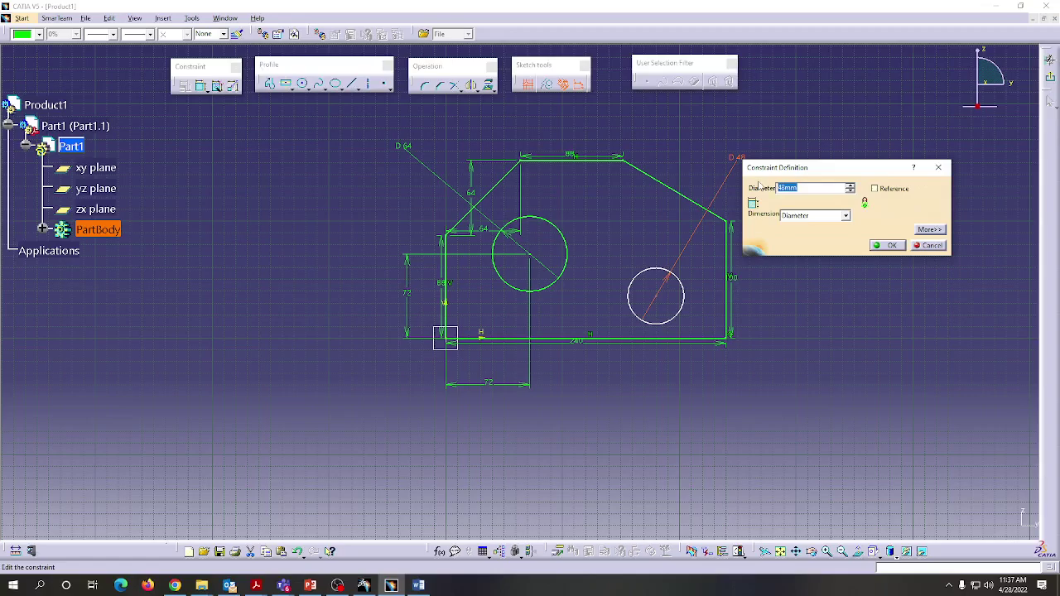
type("42")
left_click(888, 245)
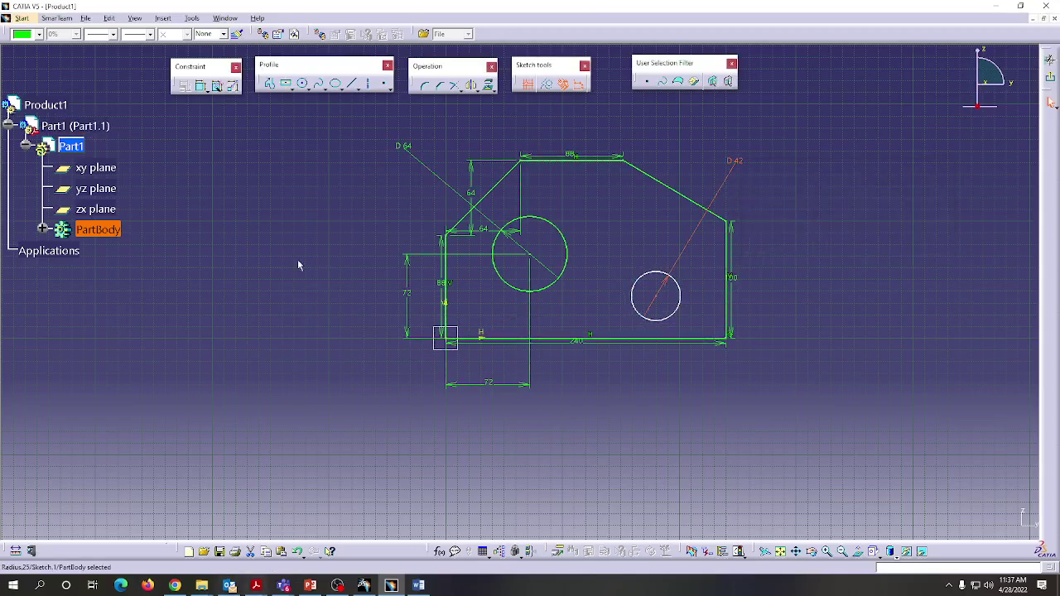
Step: Dimension the right circle's centre horizontally from the right vertical edge and vertically from the bottom edge, placing both dimensions outside the profile
left_click(418, 586)
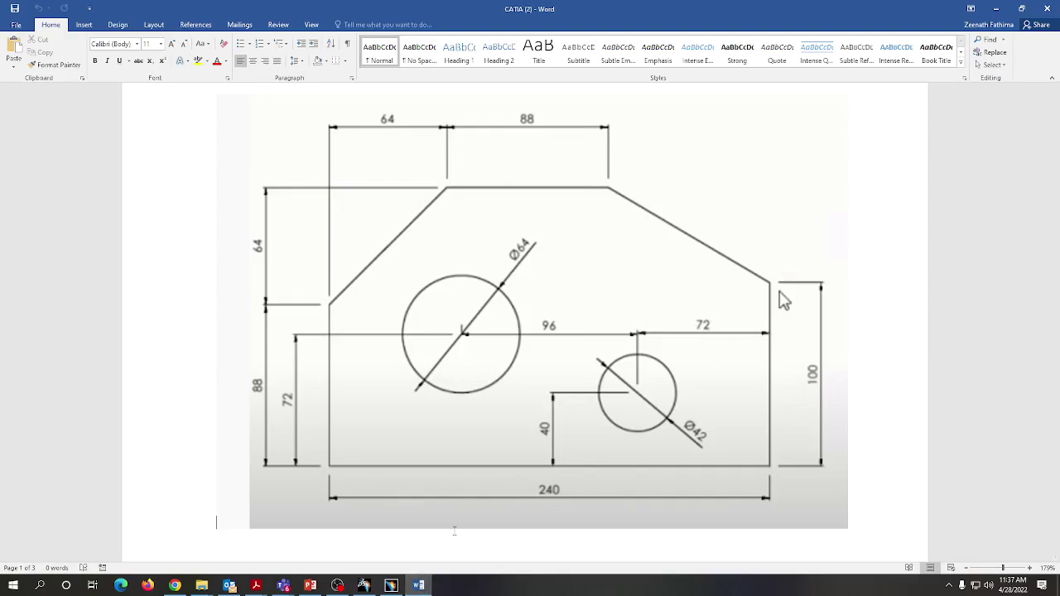
left_click(995, 13)
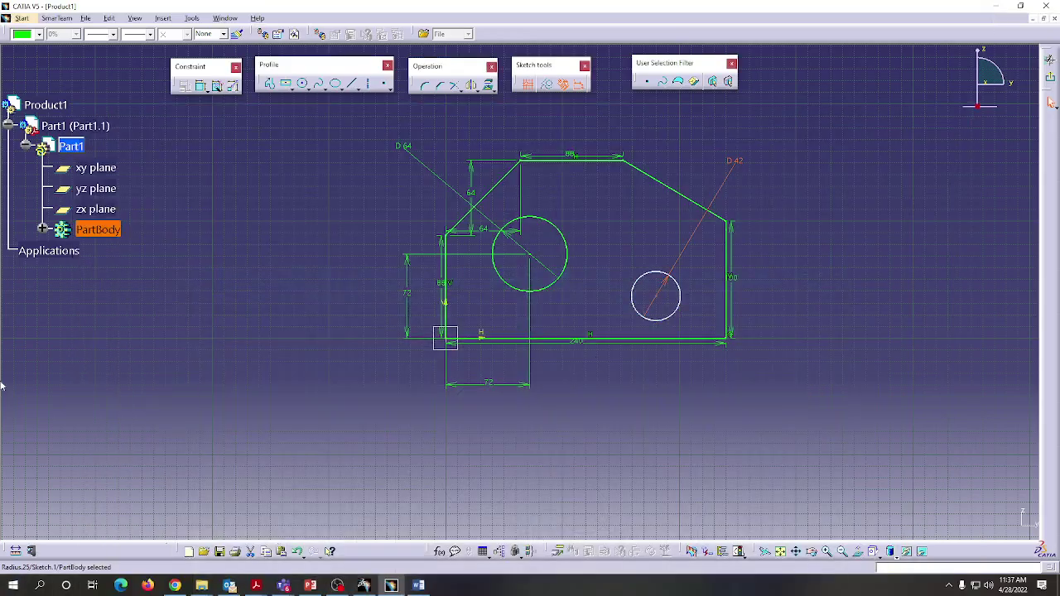
left_click(201, 86)
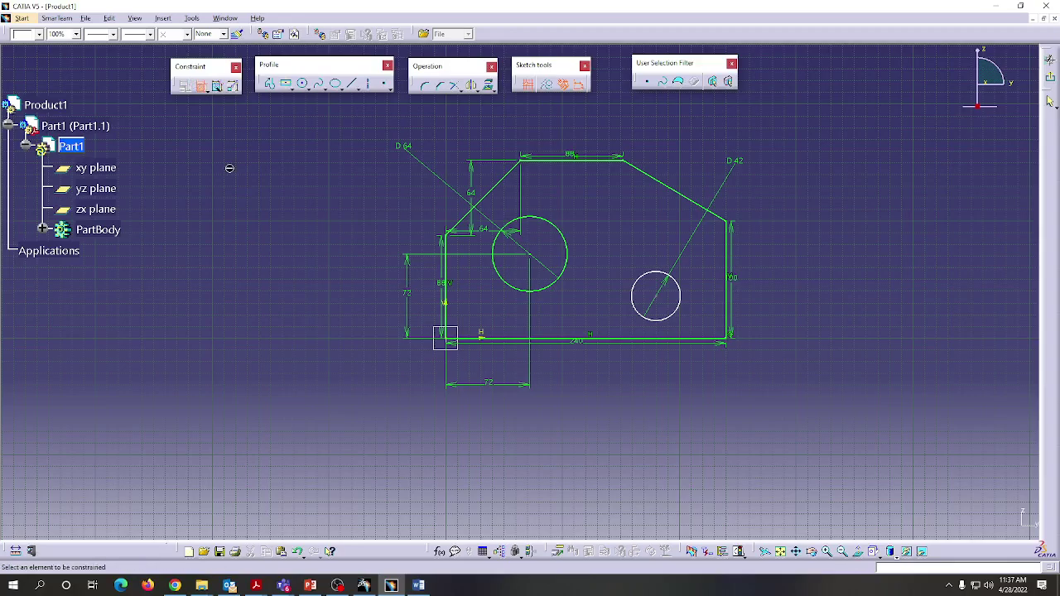
left_click(658, 298)
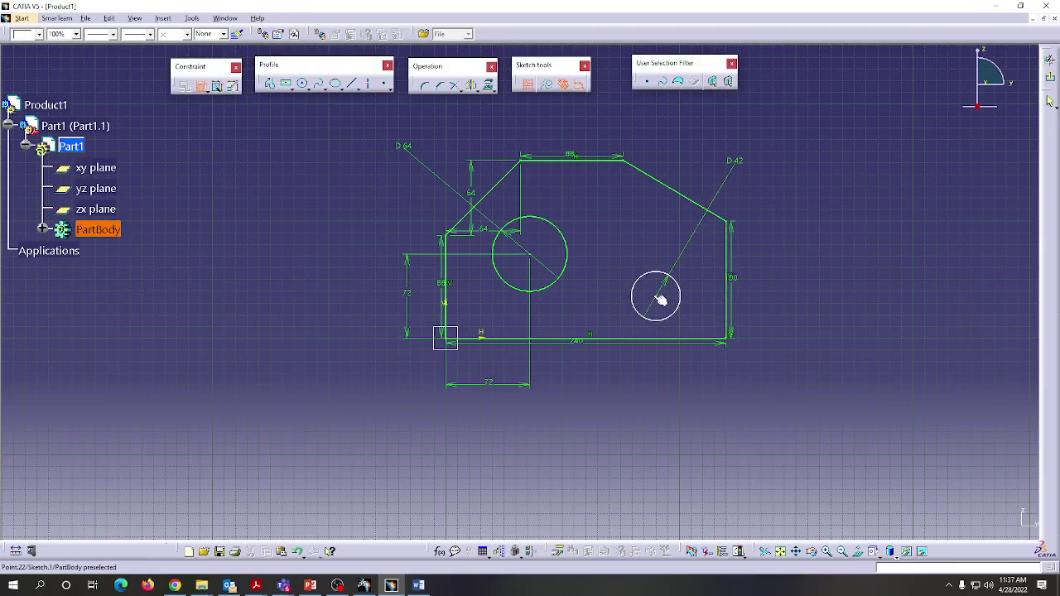
left_click(729, 296)
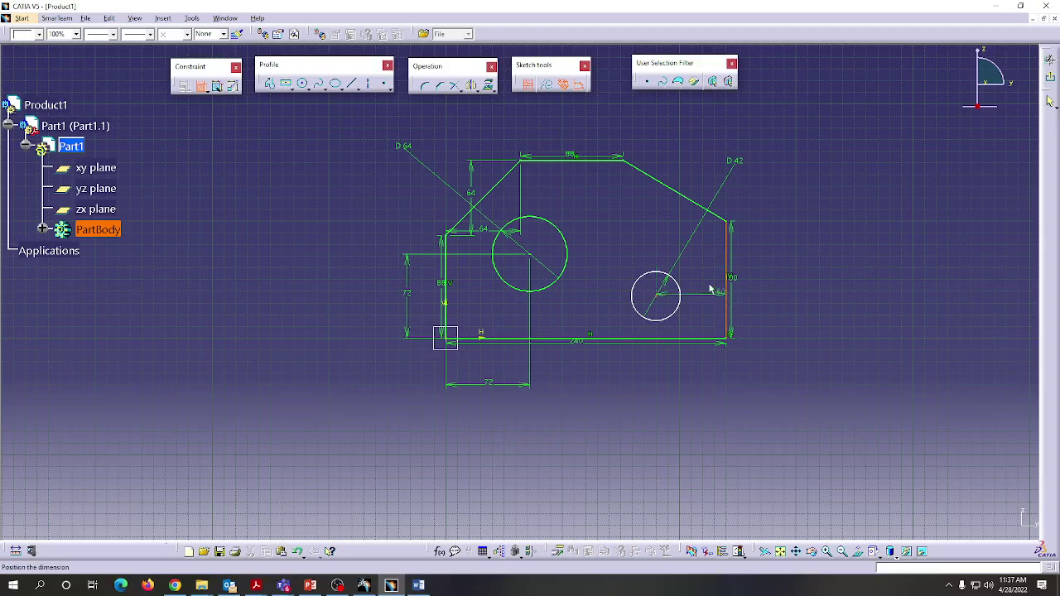
left_click(694, 141)
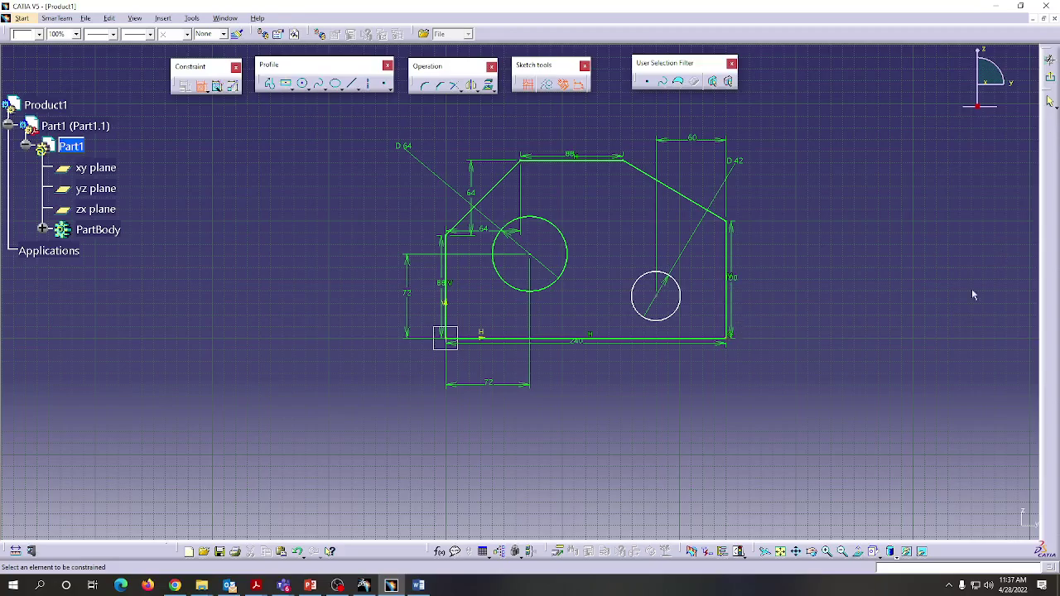
left_click(663, 302)
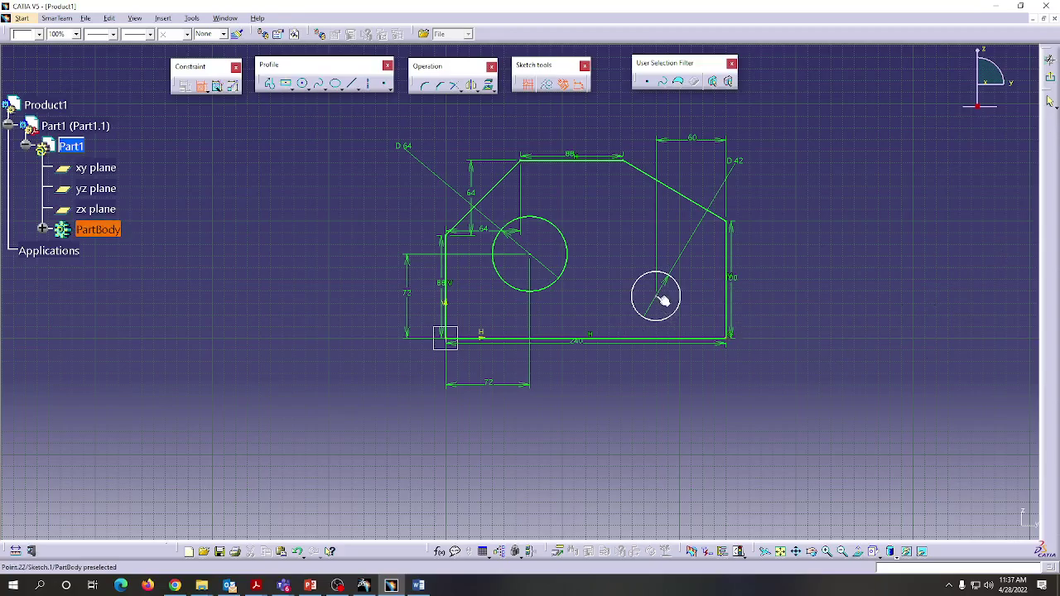
left_click(663, 340)
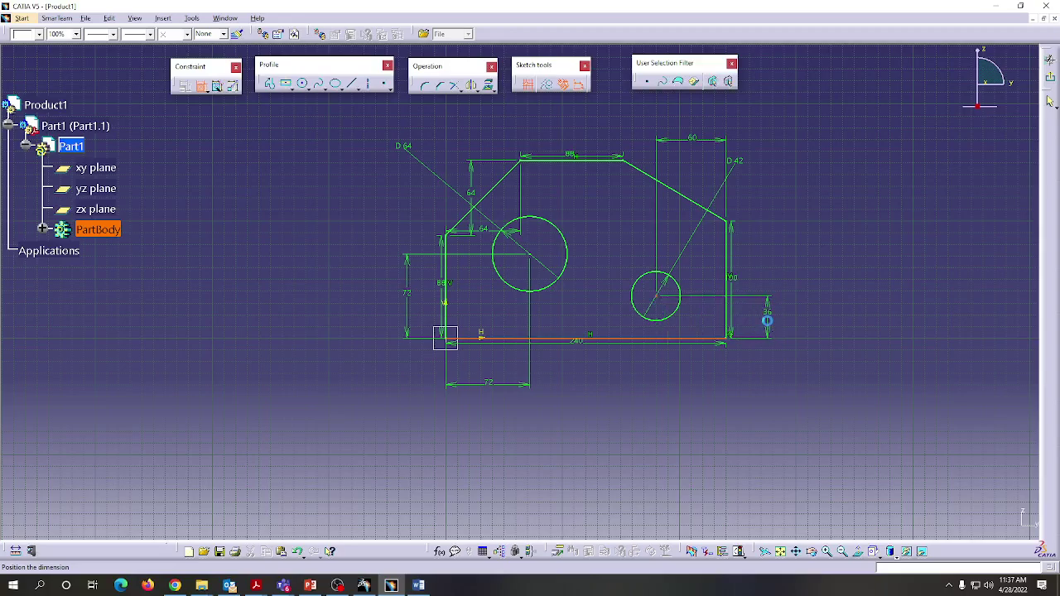
left_click(766, 320)
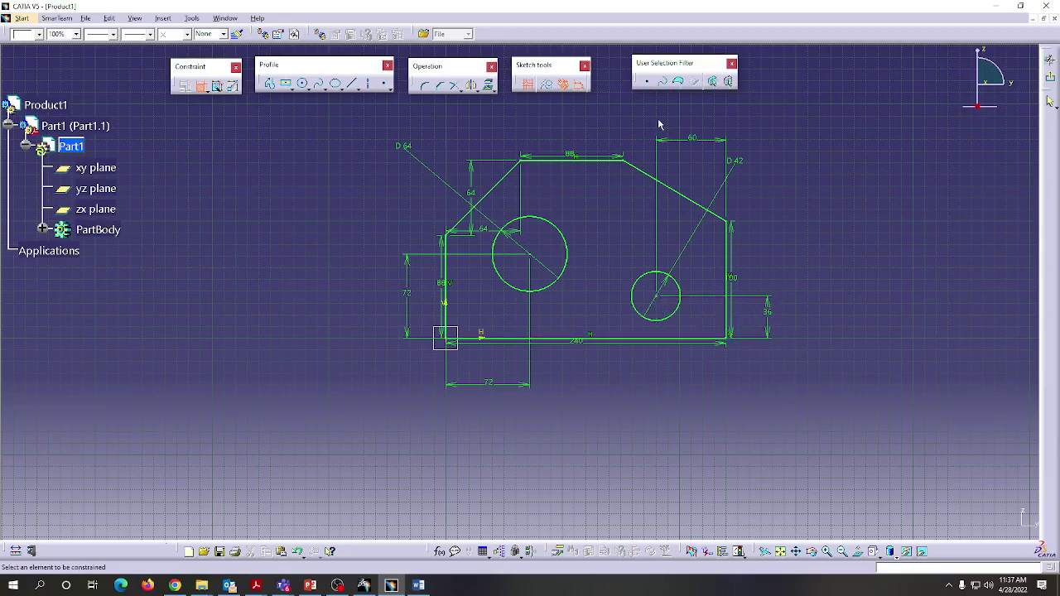
Step: Check the reference drawing in Word and set the right circle centre's distance from the right vertical edge to 72 mm
left_click(413, 586)
left_click(995, 9)
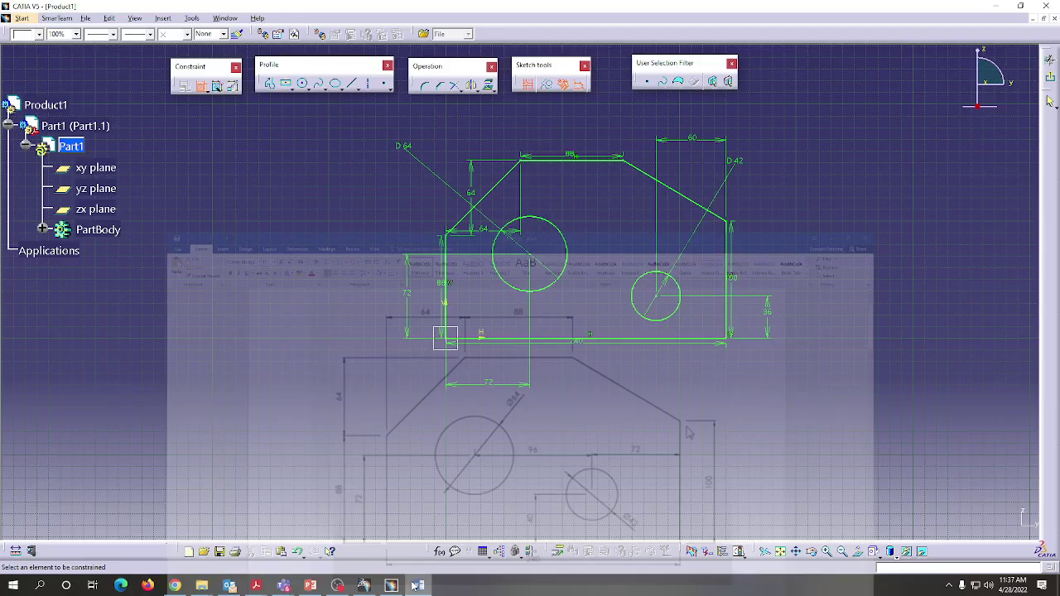
double_click(691, 143)
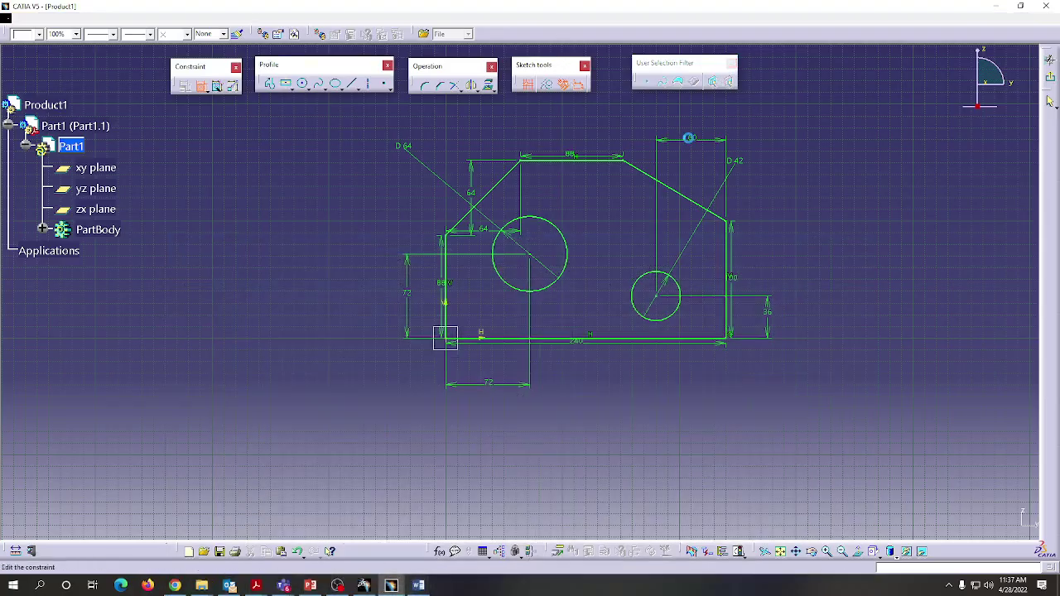
type("72")
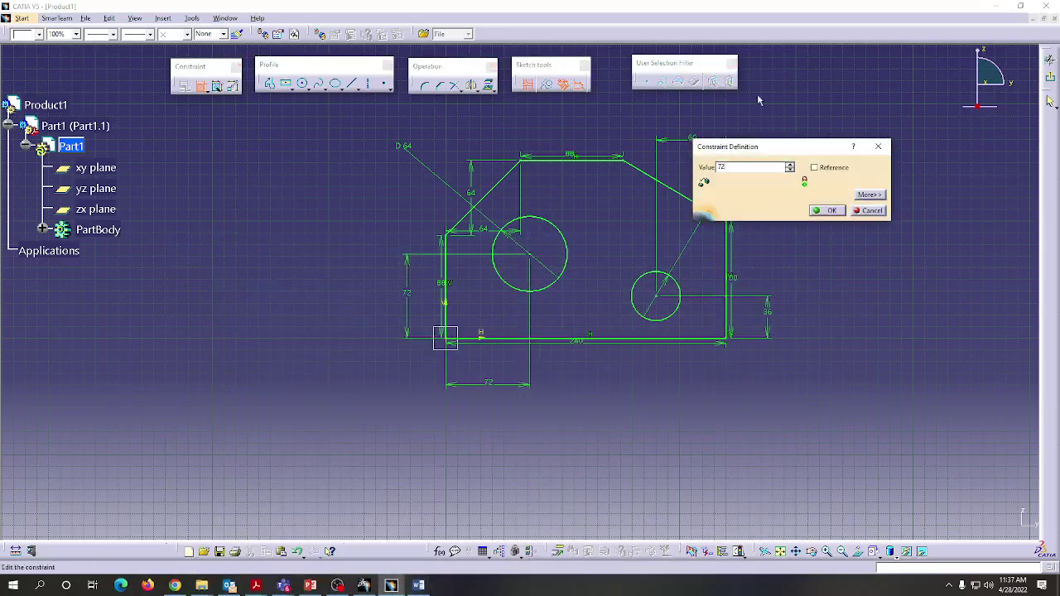
left_click(832, 210)
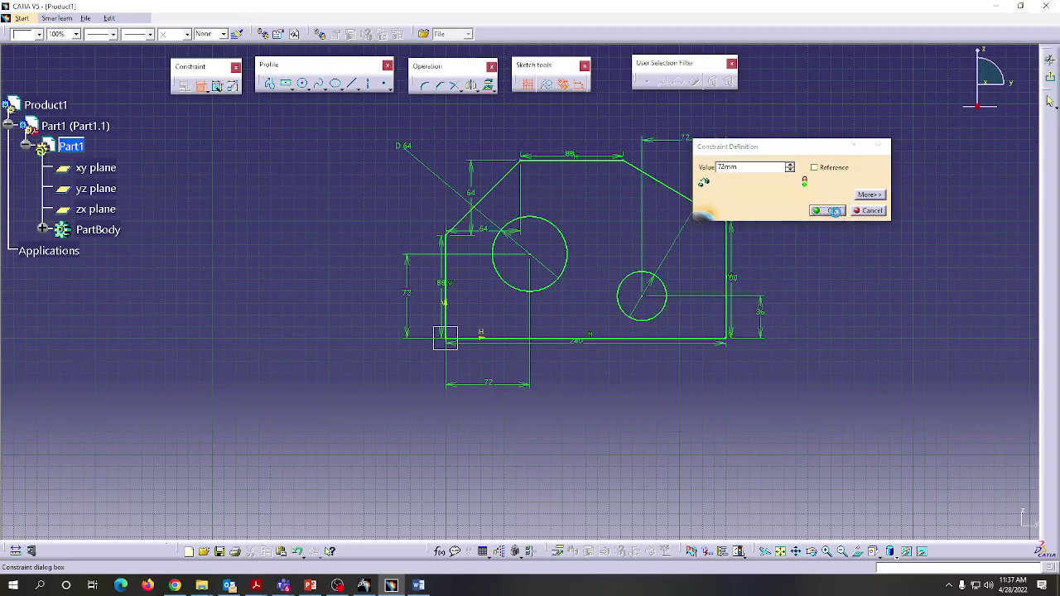
Step: Set the right circle centre's height above the bottom edge to 40 mm
double_click(760, 311)
type("40")
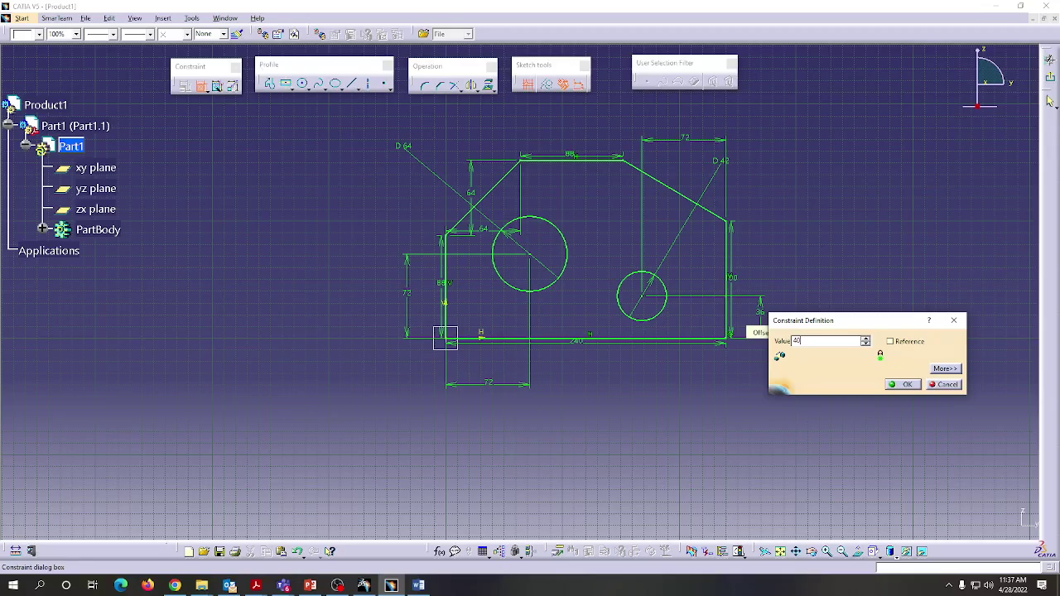
left_click(903, 385)
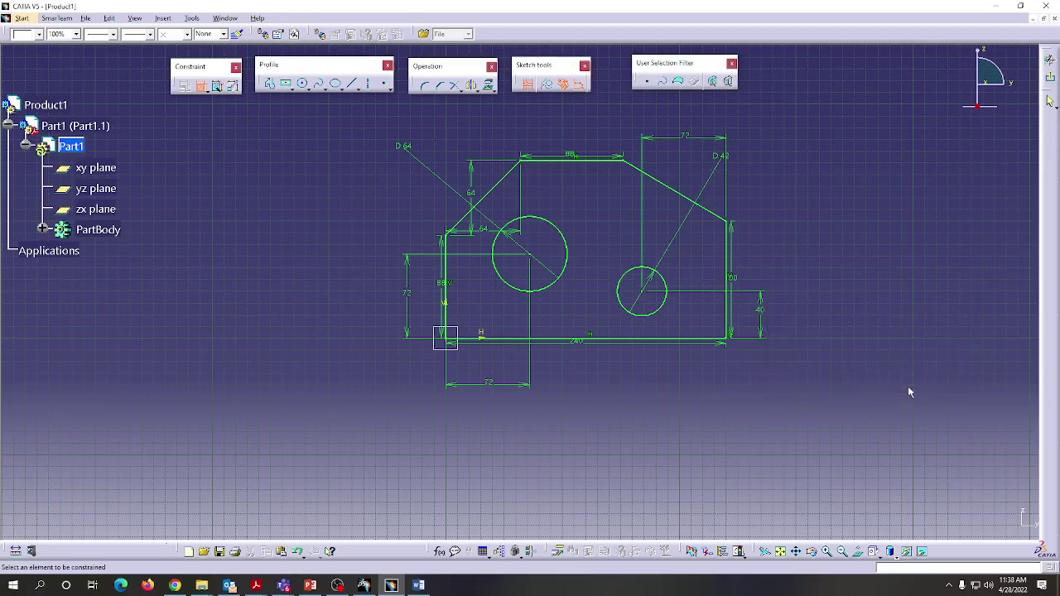
Step: Compare the completed plate sketch with its reference drawing in Word, and examine the next drawing, the arched plate with a circle and rectangle
left_click(418, 585)
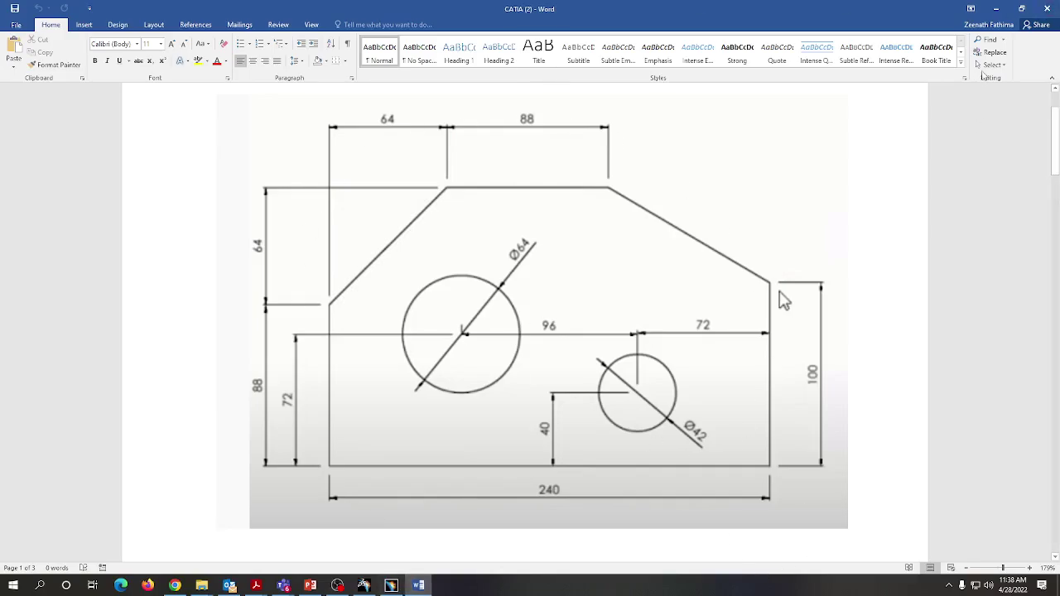
left_click(996, 8)
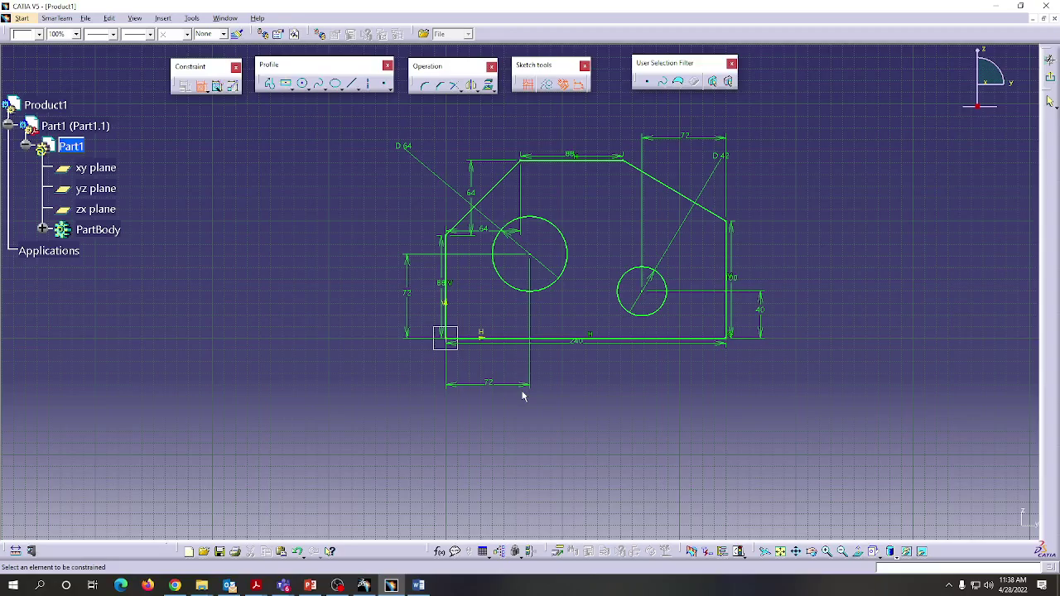
left_click(420, 586)
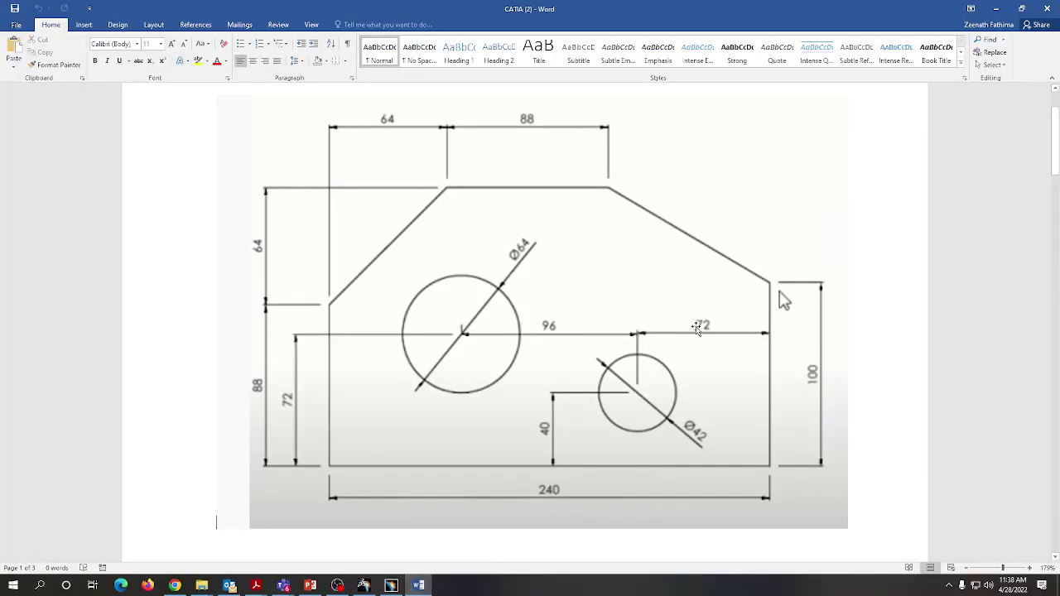
scroll(695, 327, "down", 10)
scroll(695, 327, "down", 5)
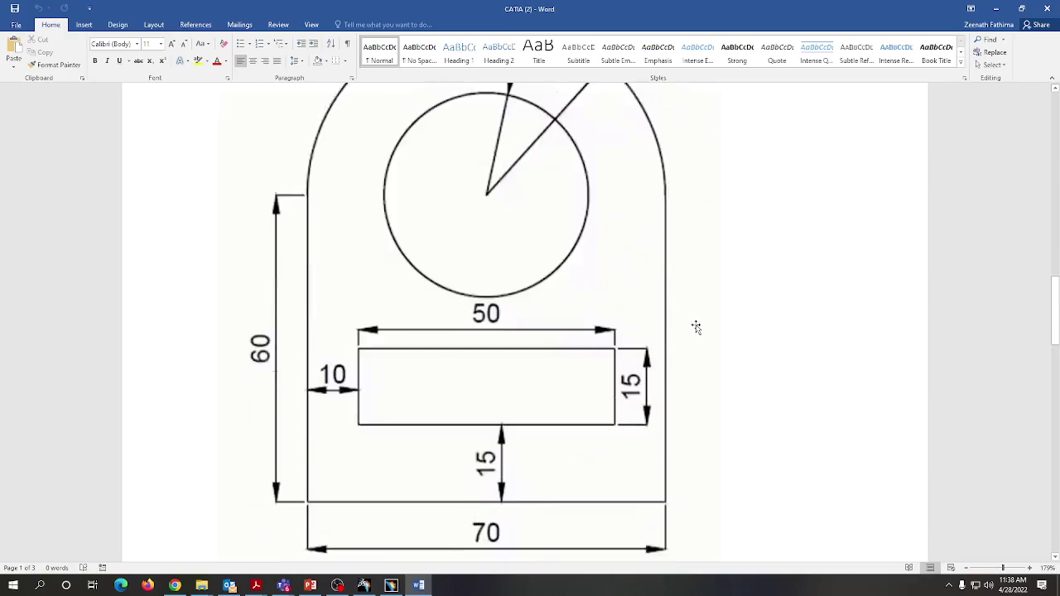
scroll(693, 342, "down", 6, "ctrl")
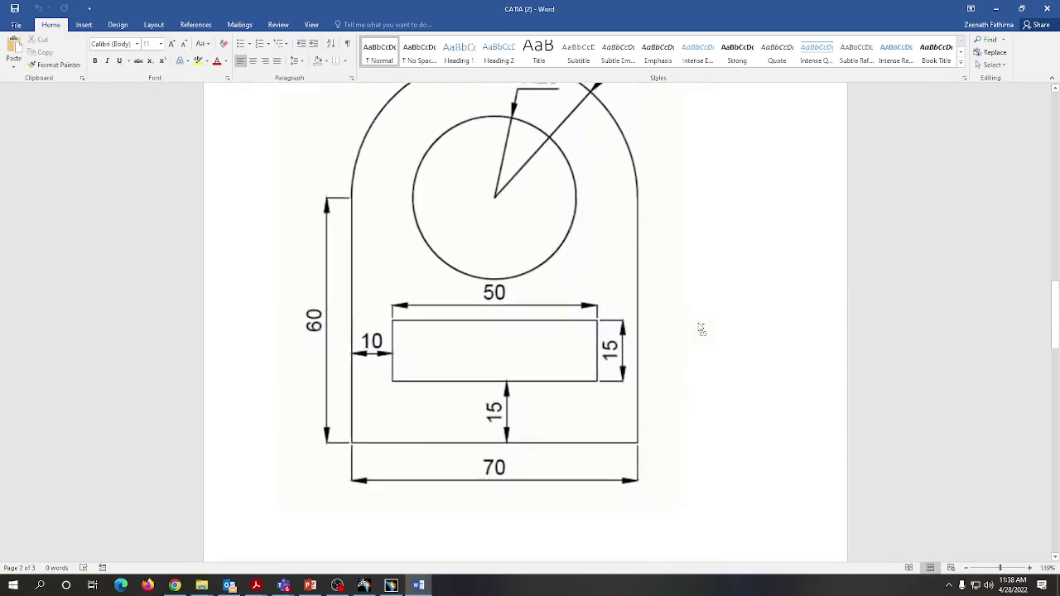
scroll(700, 321, "down", 2)
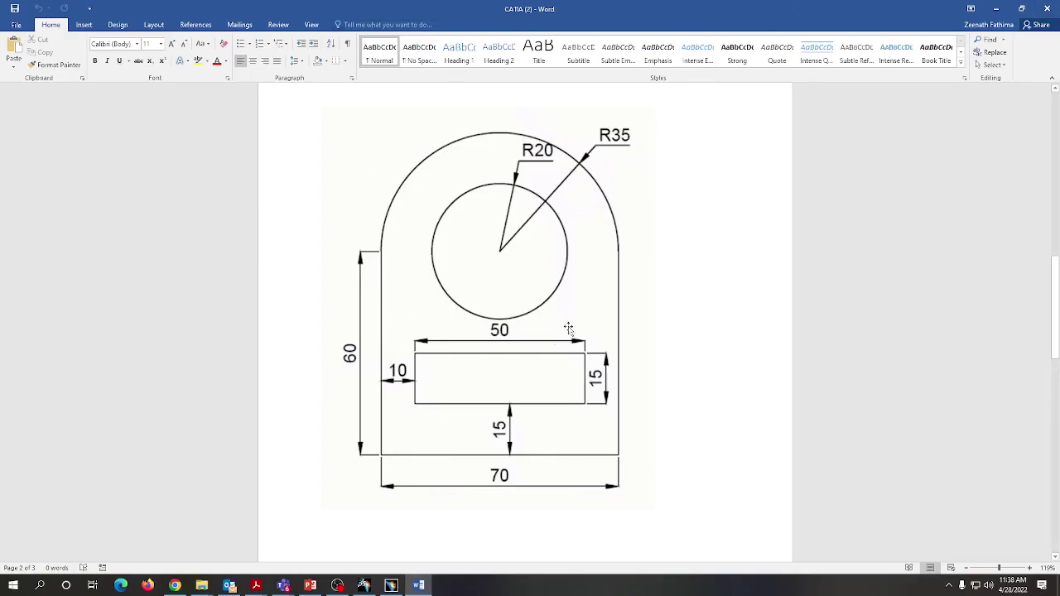
left_click(419, 585)
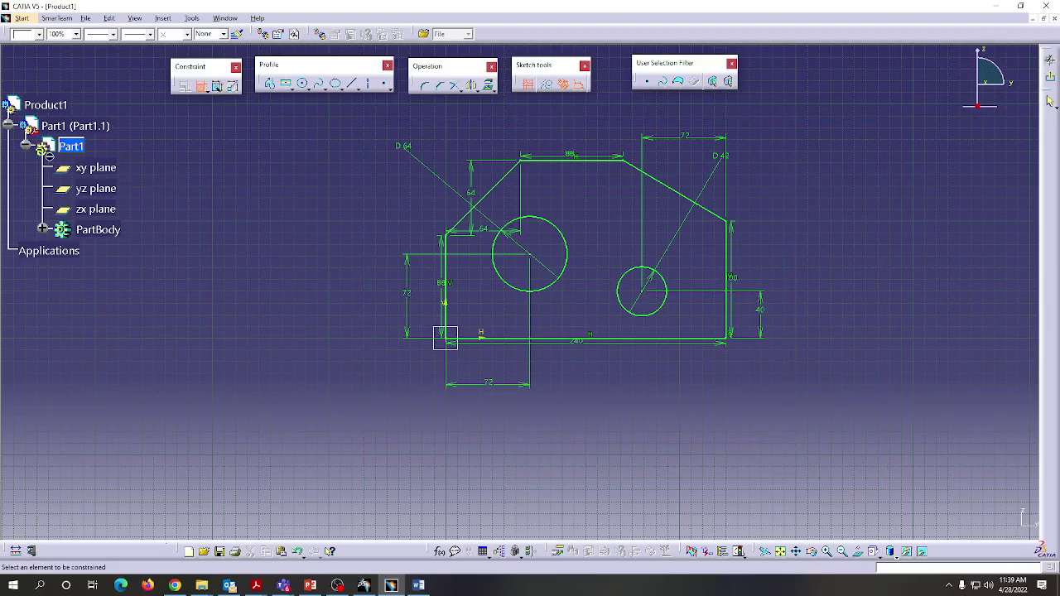
Step: Expand PartBody and Sketch.1 in the tree and delete all the plate sketch's geometry and constraints
left_click(44, 230)
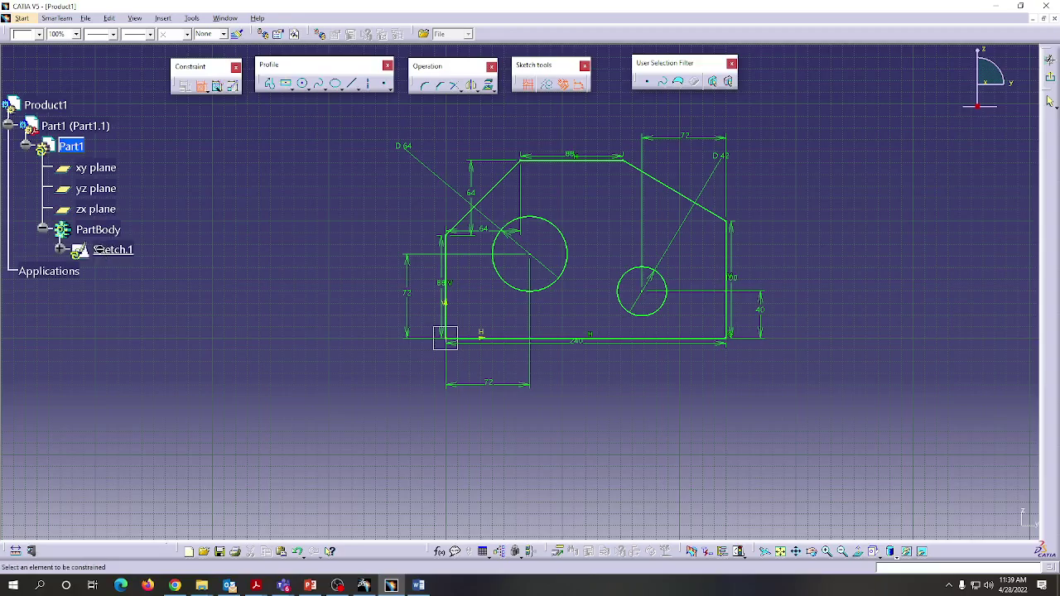
left_click(60, 249)
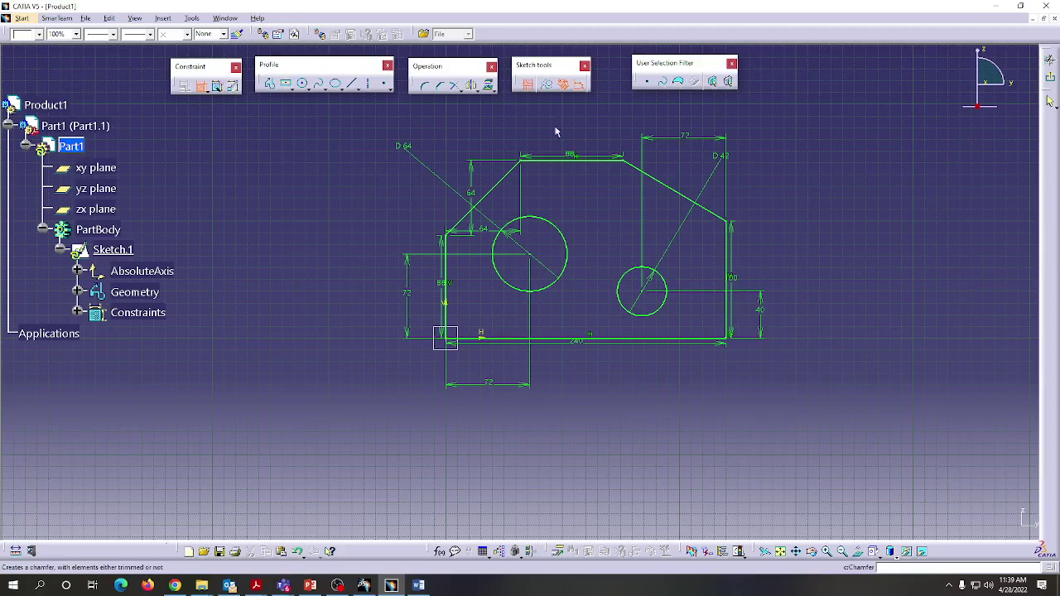
left_click(202, 86)
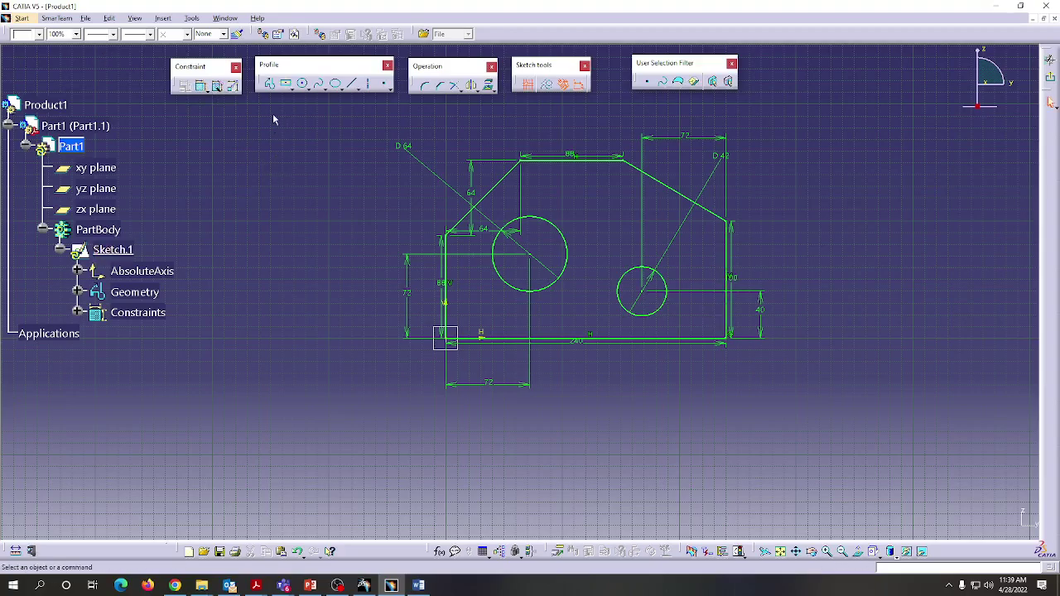
mouse_move(272, 123)
left_mouse_down()
mouse_move(752, 241)
mouse_move(807, 390)
mouse_move(804, 420)
left_mouse_up()
mouse_move(319, 116)
left_mouse_down()
mouse_move(681, 220)
mouse_move(788, 408)
left_mouse_up()
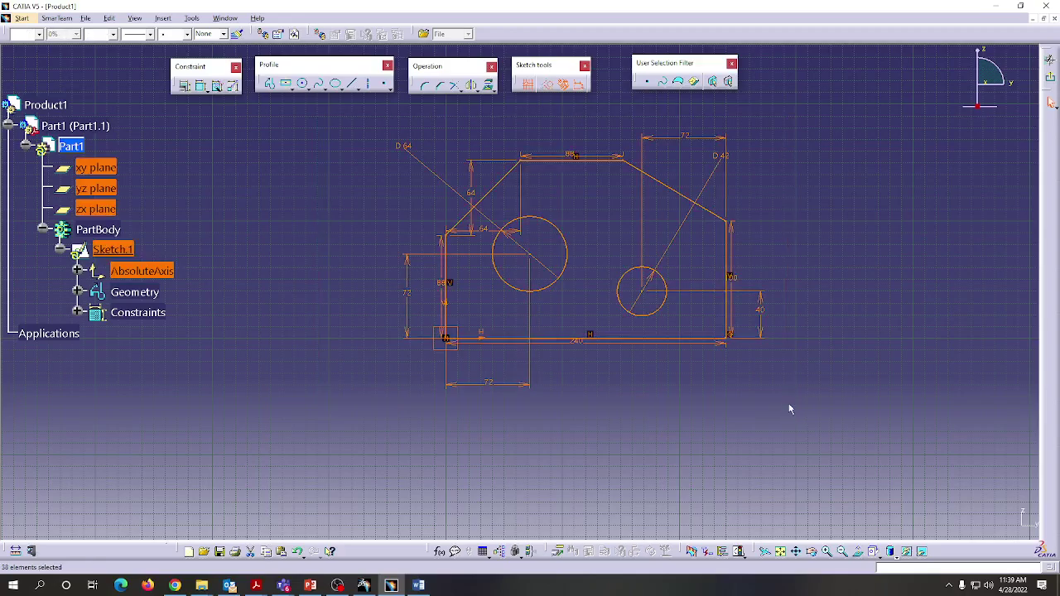
key("Delete")
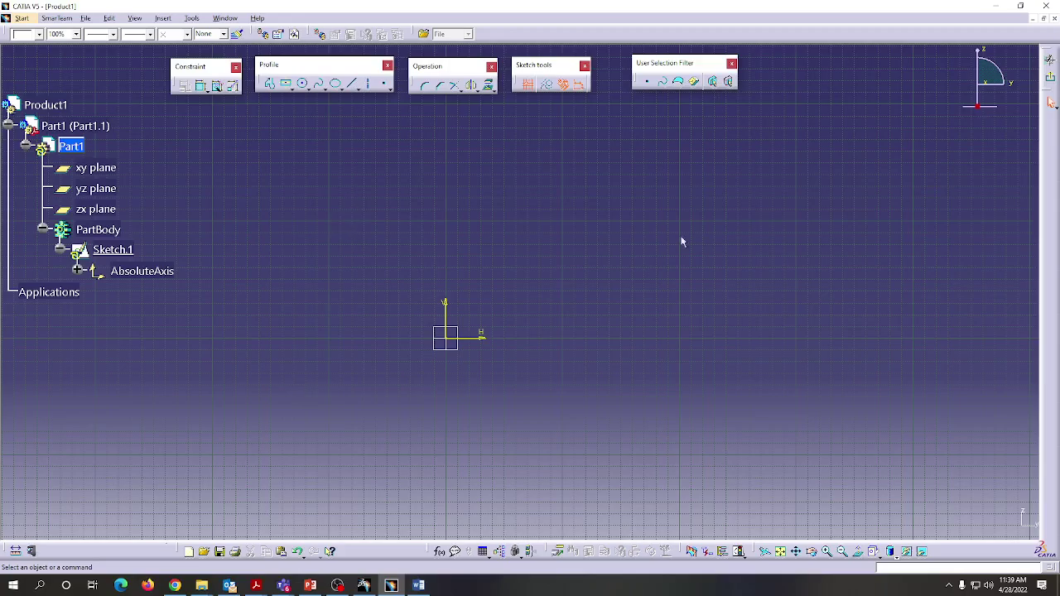
Step: Study the arched plate drawing in Word and sketch two concentric circles at the origin, about 102 mm and 180 mm in diameter
left_click(418, 586)
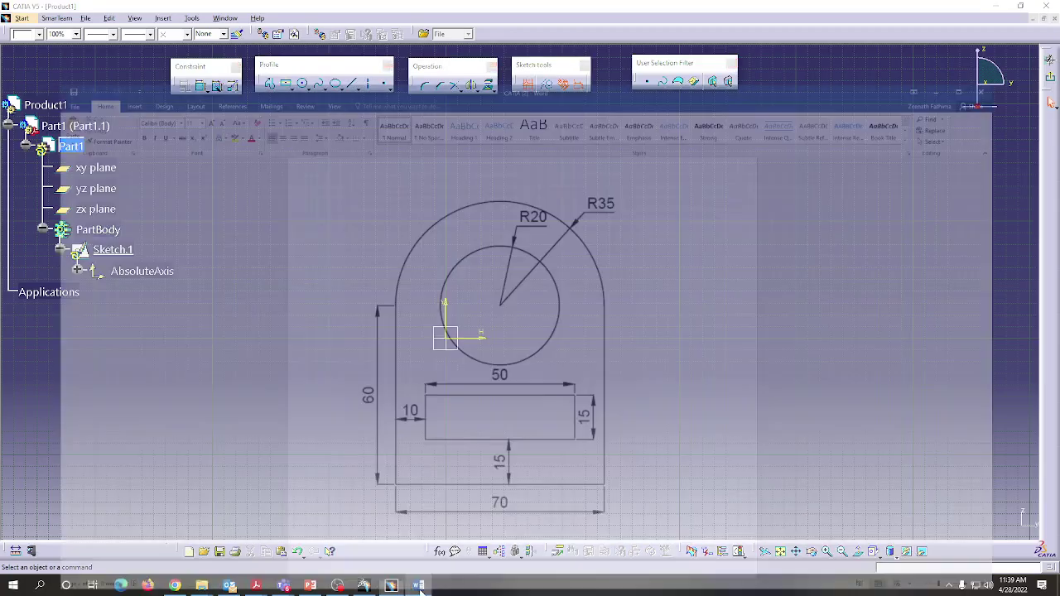
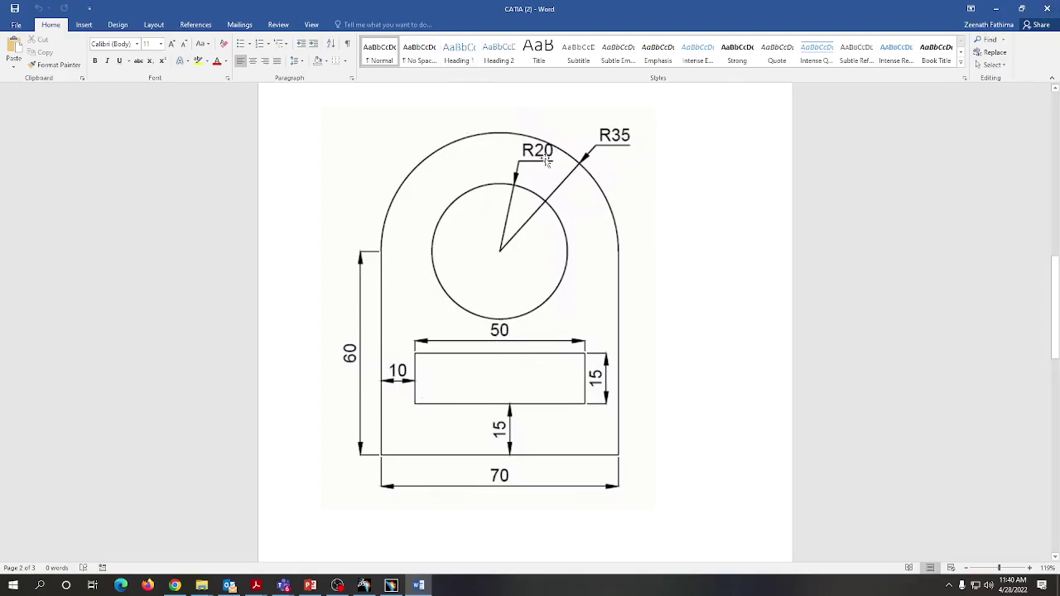
left_click(995, 8)
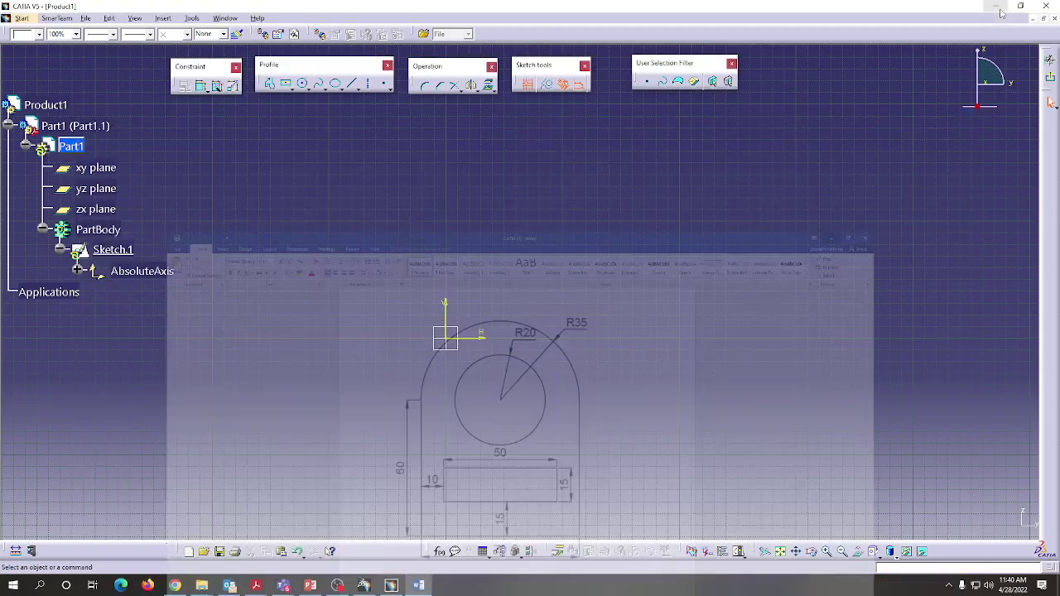
left_click(303, 85)
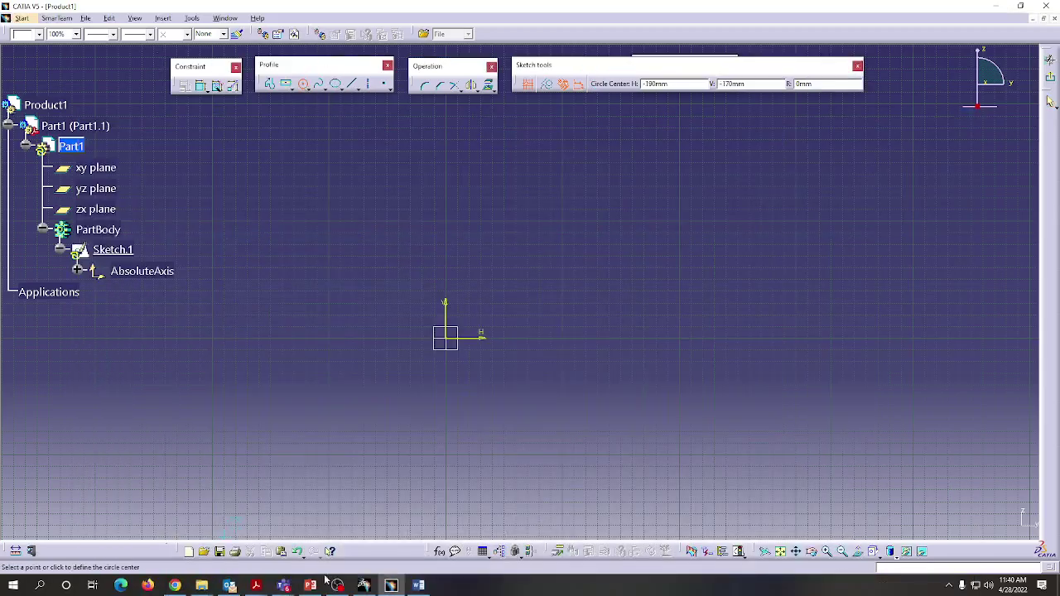
left_click(447, 338)
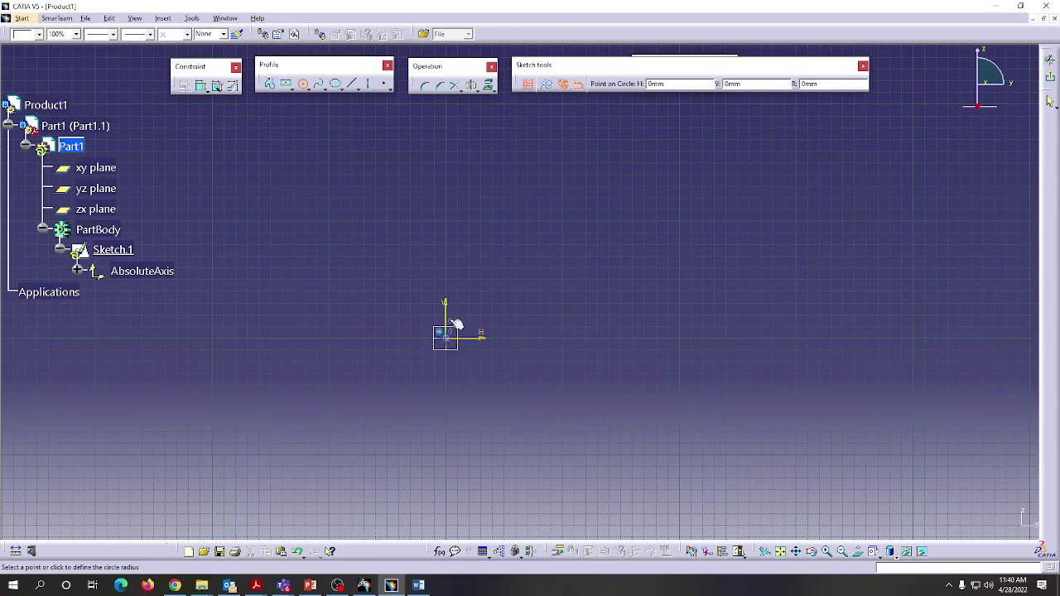
left_click(462, 280)
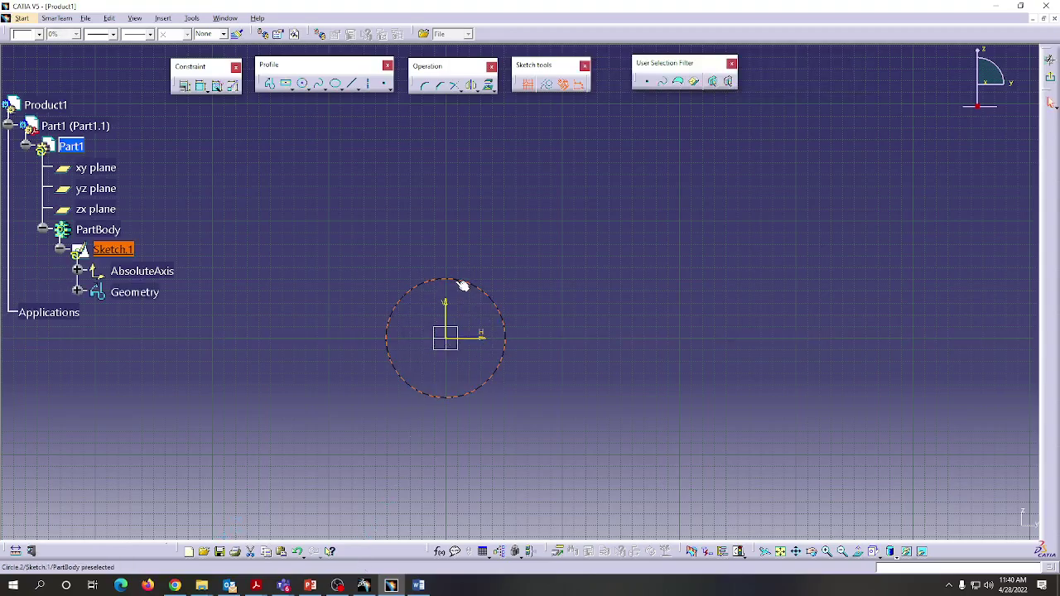
left_click(303, 85)
left_click(447, 338)
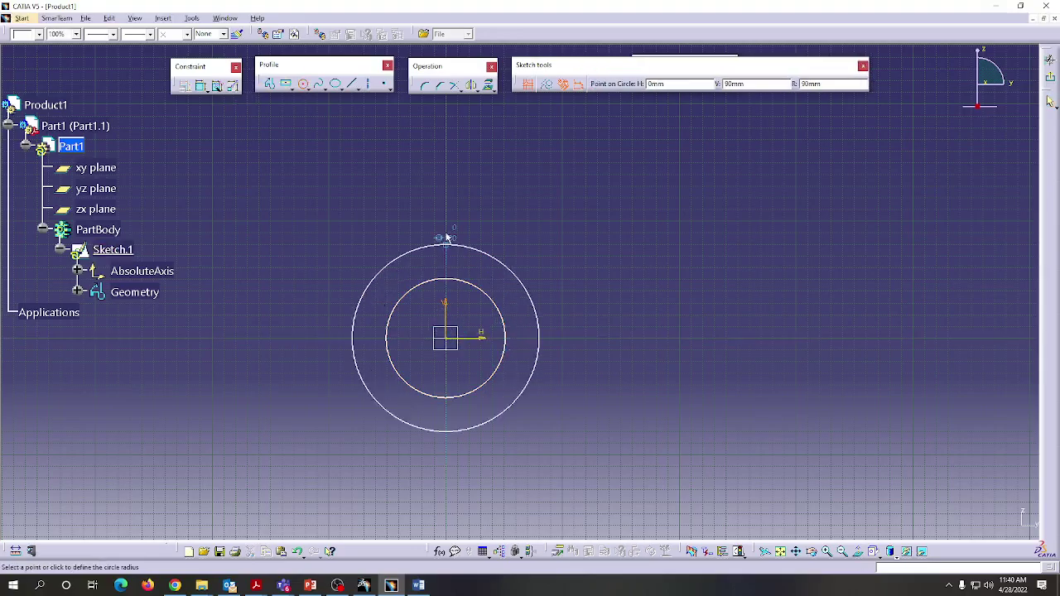
left_click(447, 230)
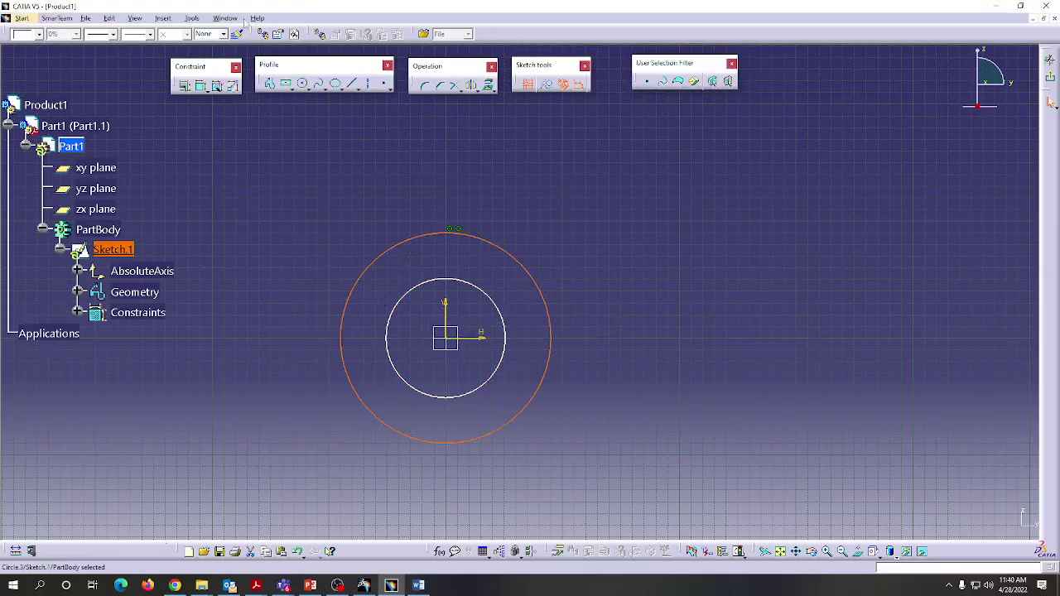
Step: Dimension the diameters of the outer and inner circles, placing both dimensions outside the circles
left_click(205, 88)
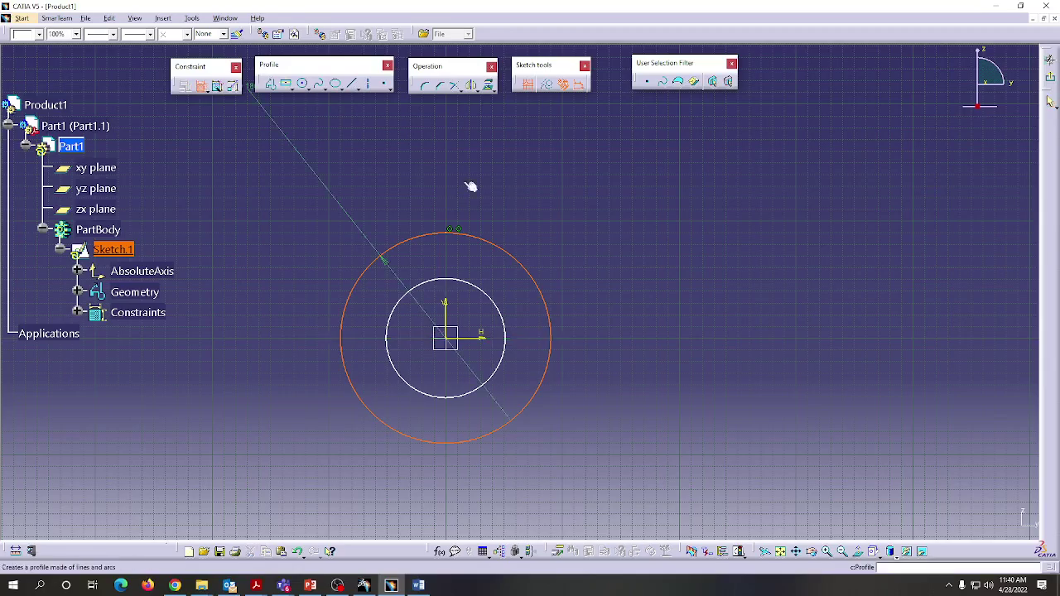
left_click(636, 234)
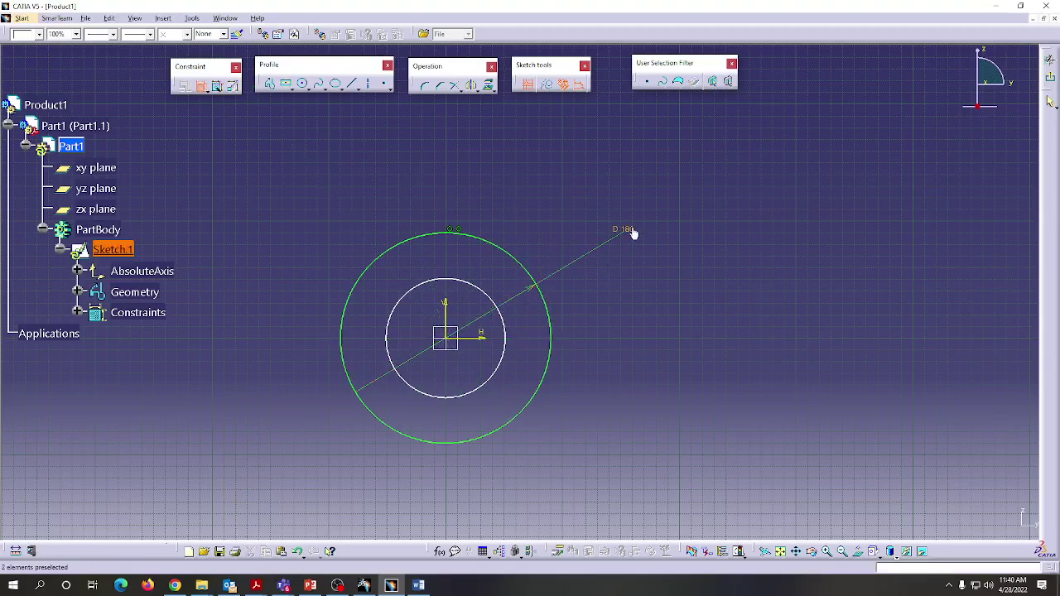
left_click(472, 287)
left_click(518, 163)
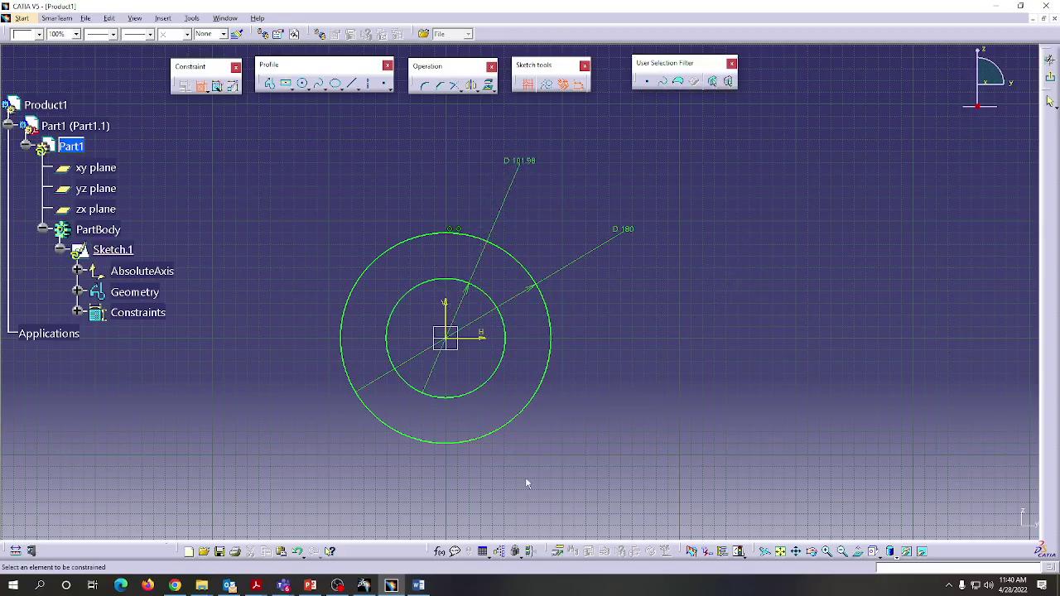
Step: Check the radii in the Word reference drawing and set the originally larger circle's diameter to 70 mm
key("alt+Tab")
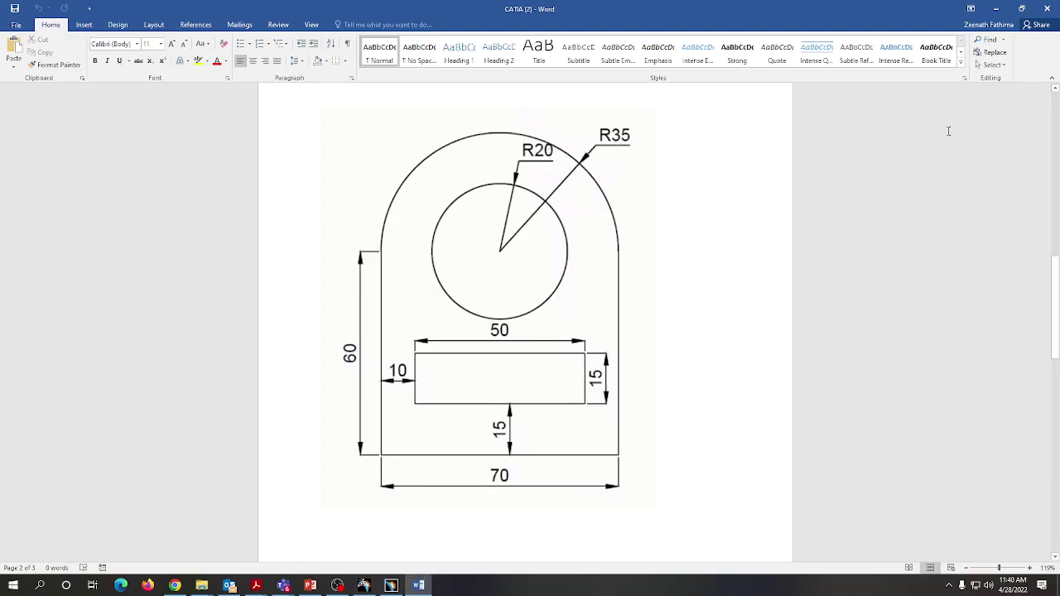
key("alt+Tab")
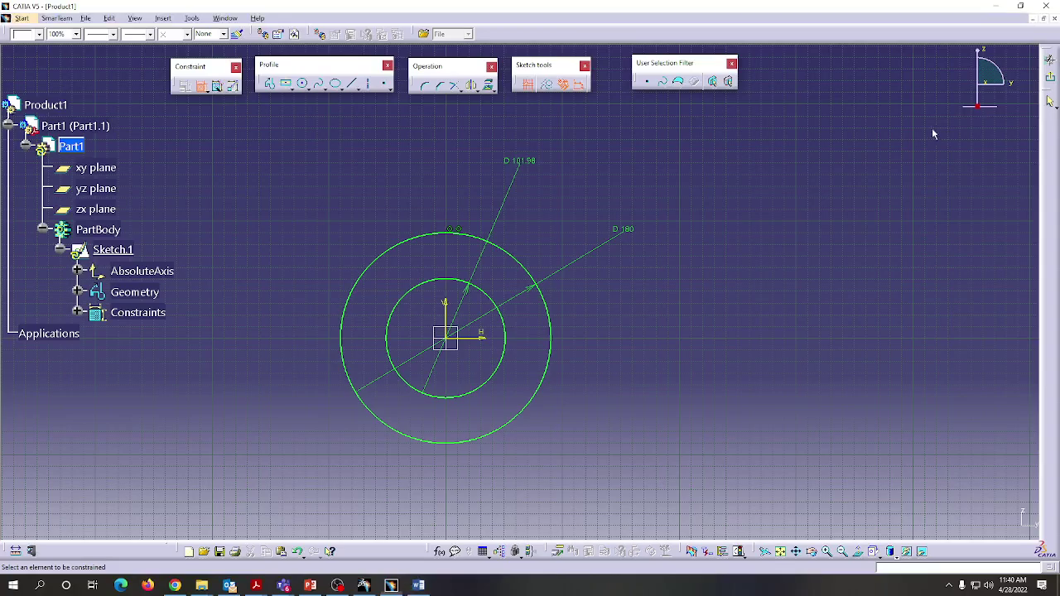
double_click(629, 230)
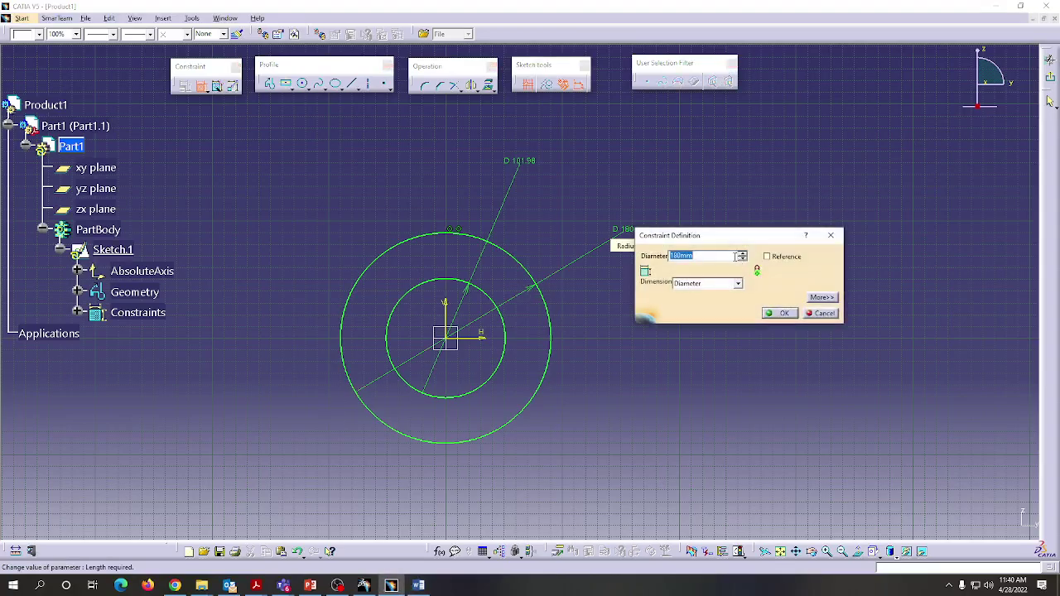
type("70")
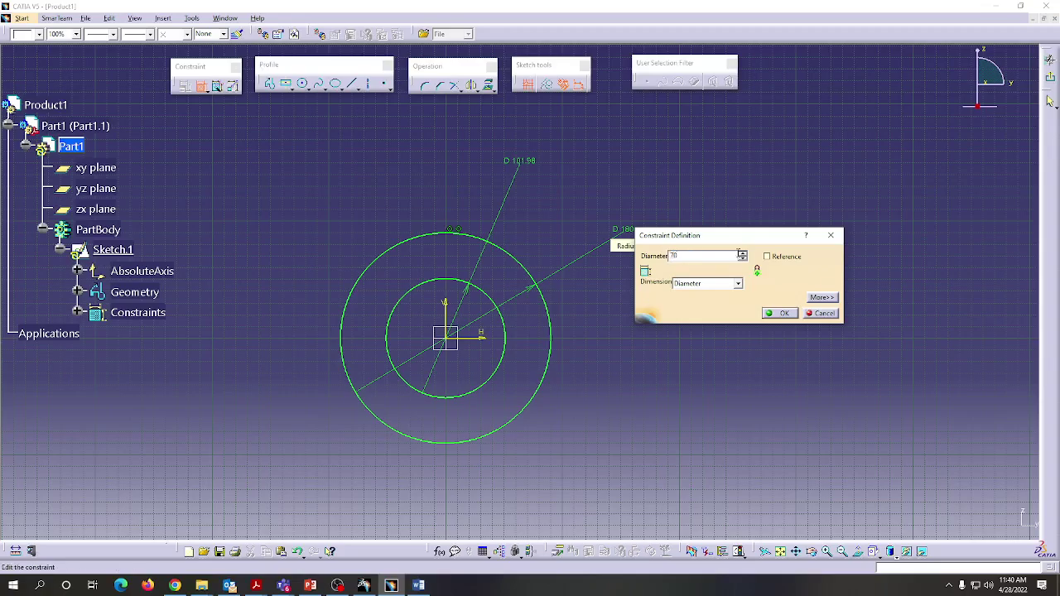
left_click(782, 313)
double_click(530, 162)
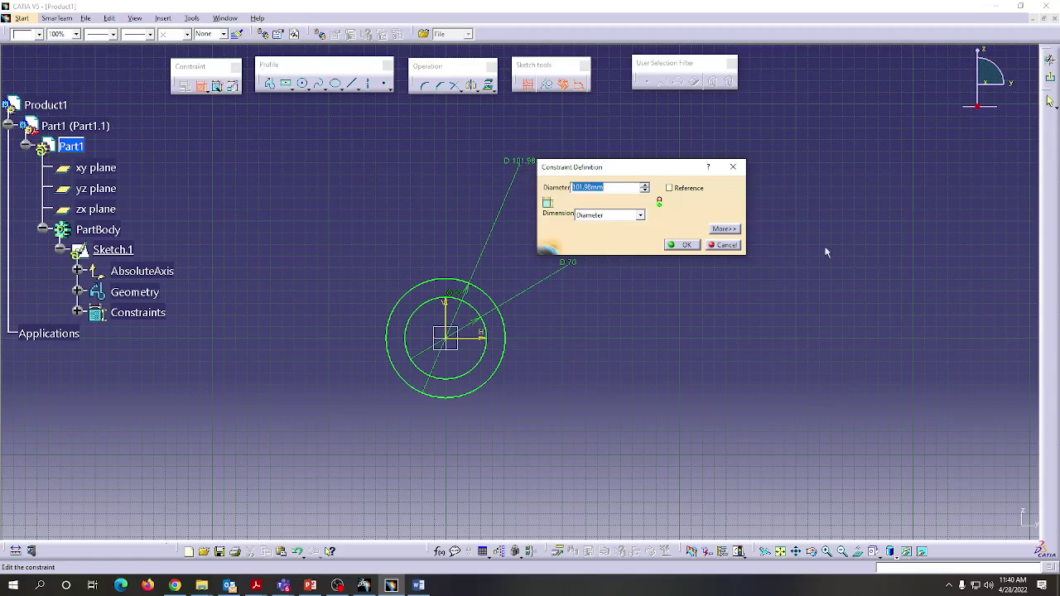
left_click(733, 245)
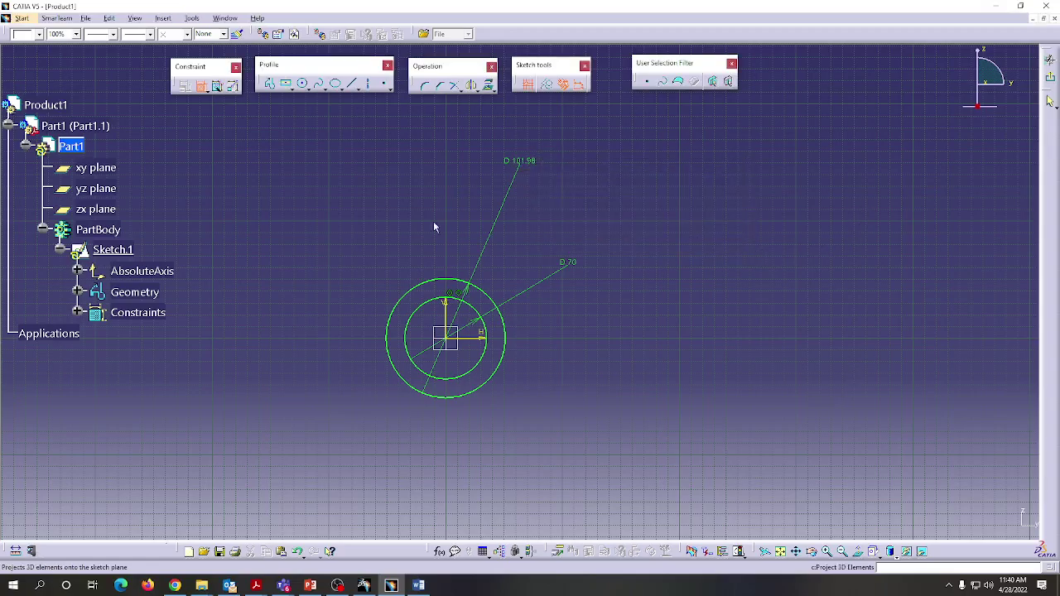
Step: Set the inner circle's diameter to 40 mm and the outer circle's diameter to 70 mm
double_click(568, 263)
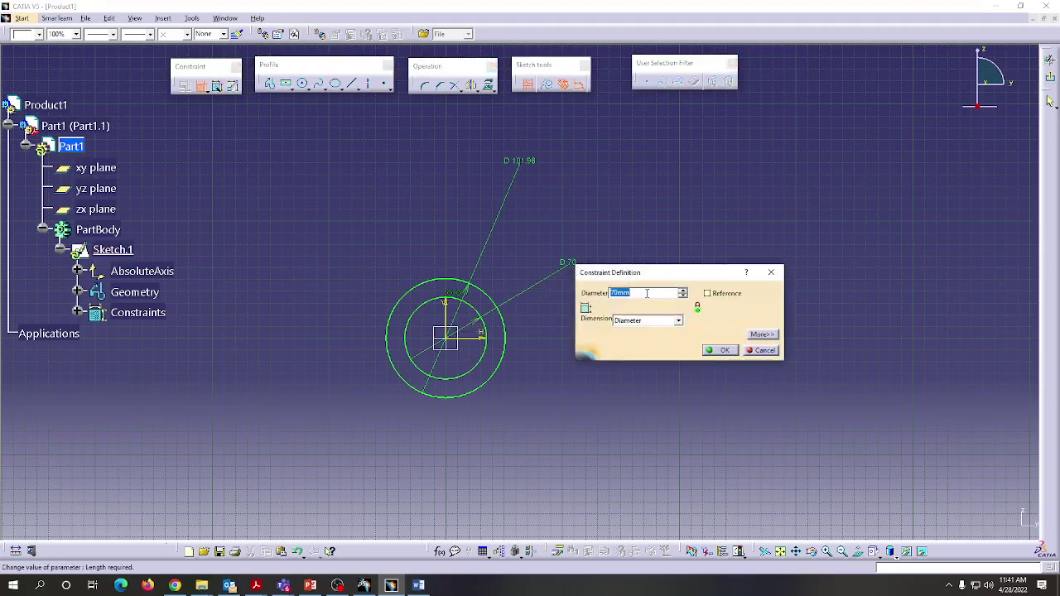
type("40")
left_click(726, 353)
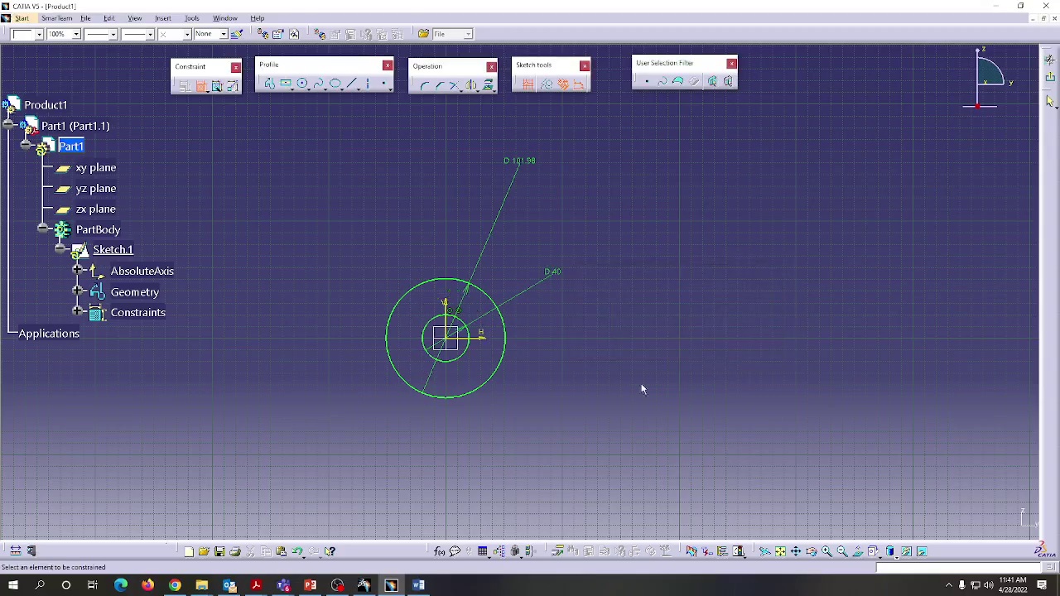
double_click(530, 159)
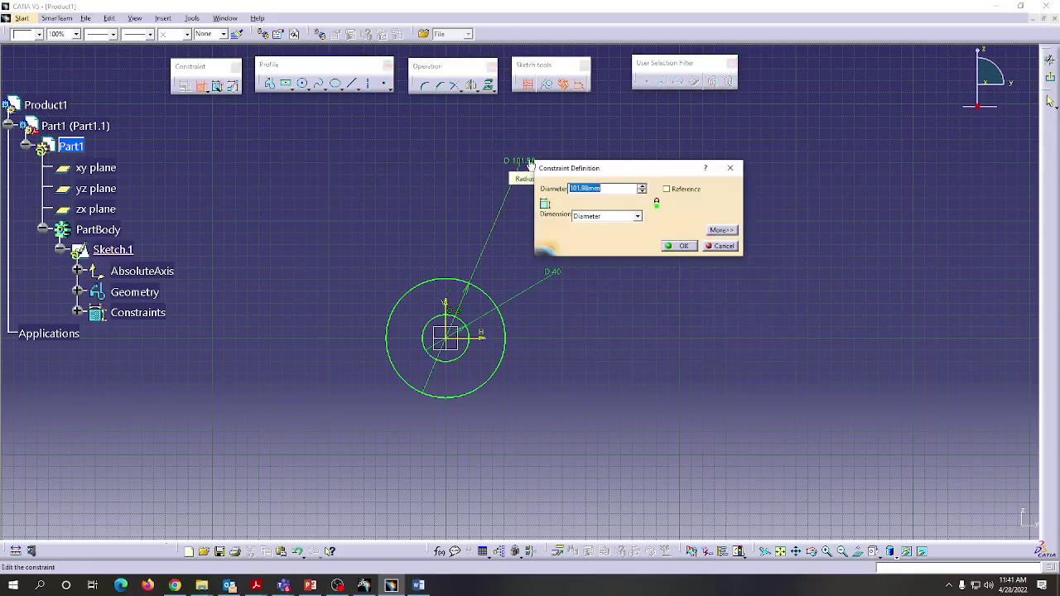
type("70")
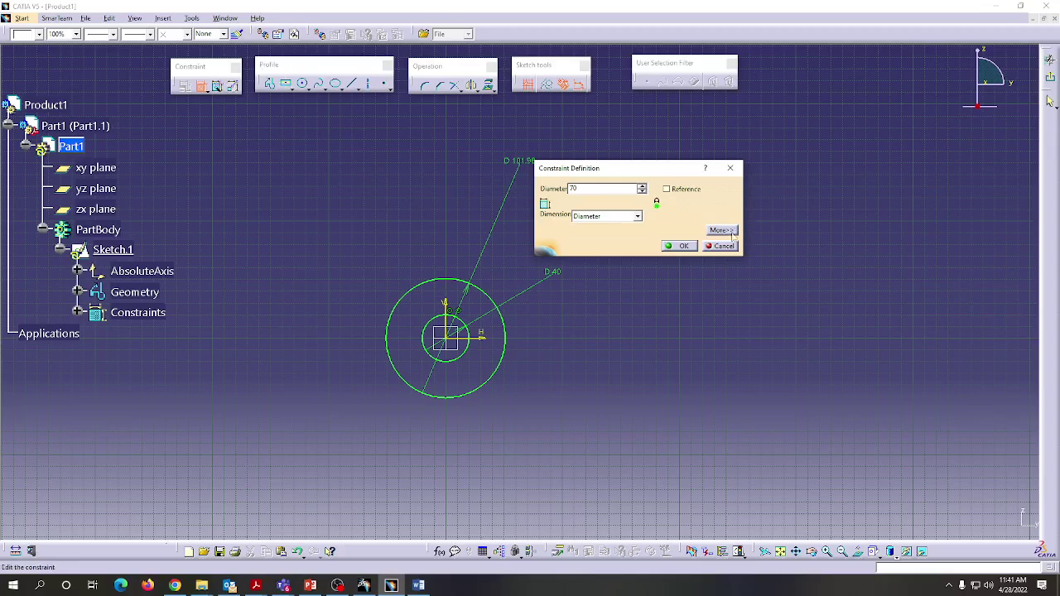
left_click(695, 246)
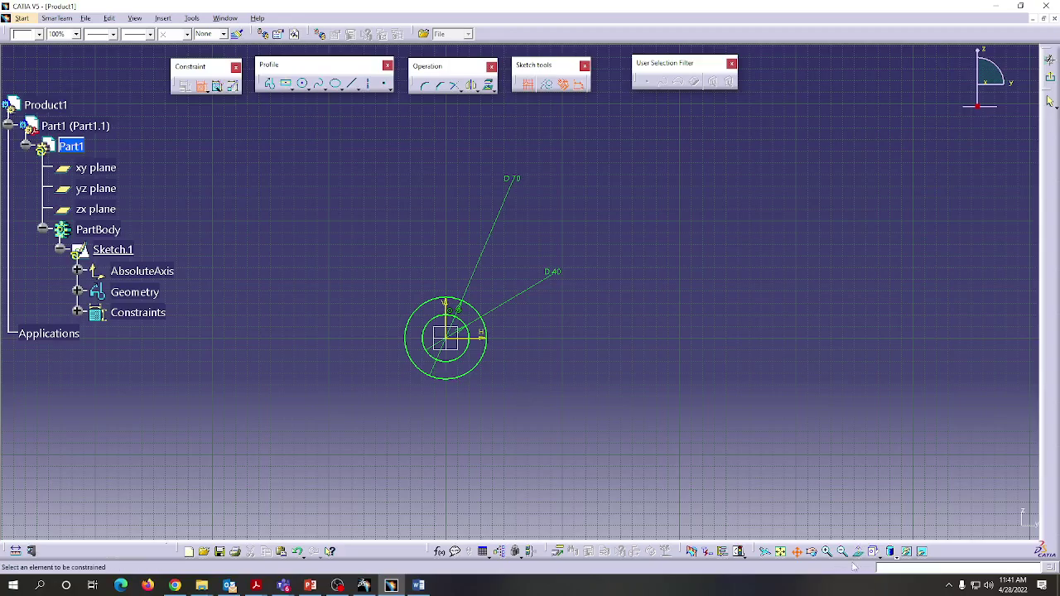
Step: Sketch a profile from the outer circle's left quadrant about 90 mm vertically down, continuing horizontally right to just past the circle's width
mouse_move(502, 425)
left_mouse_down()
mouse_move(537, 342)
mouse_move(556, 332)
left_mouse_up()
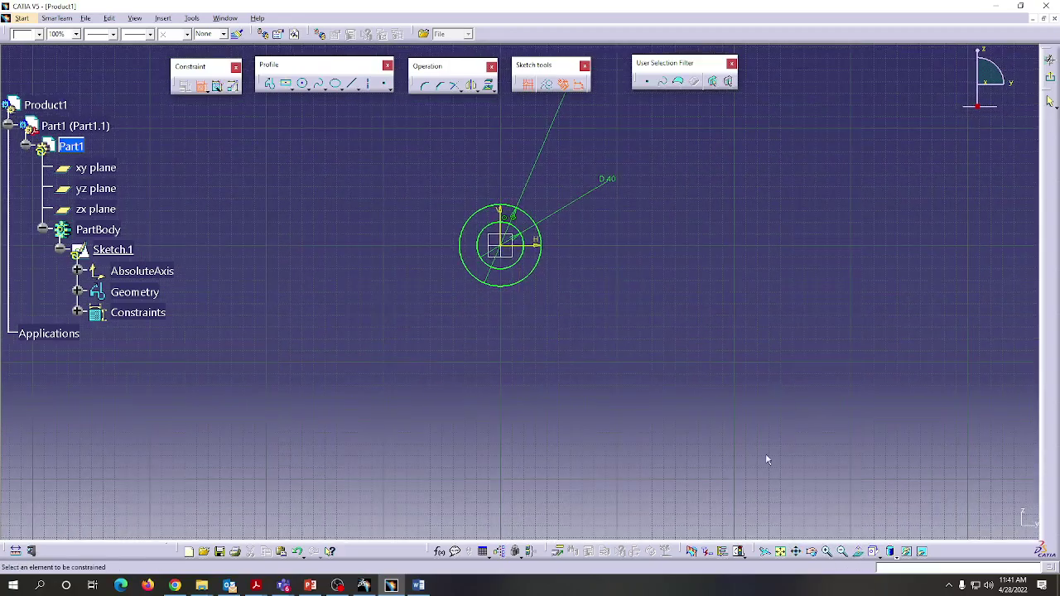
left_click(827, 550)
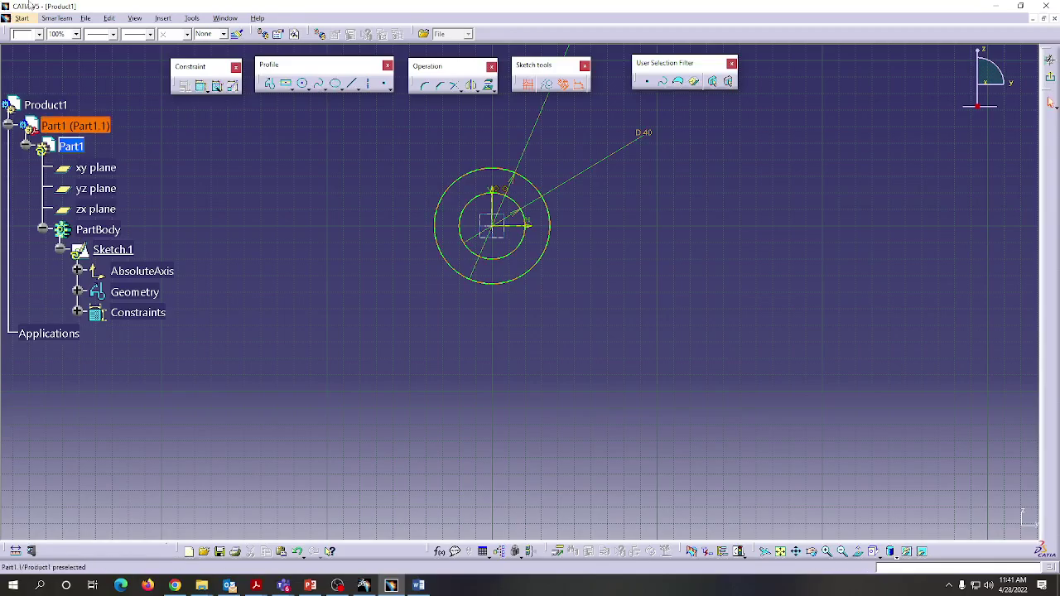
left_click(269, 86)
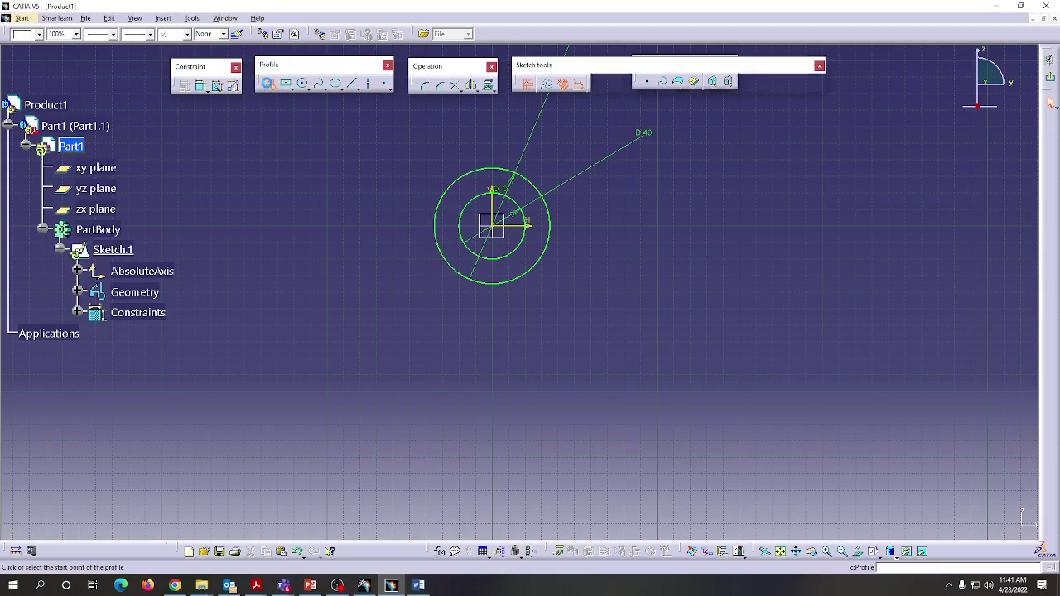
left_click(439, 226)
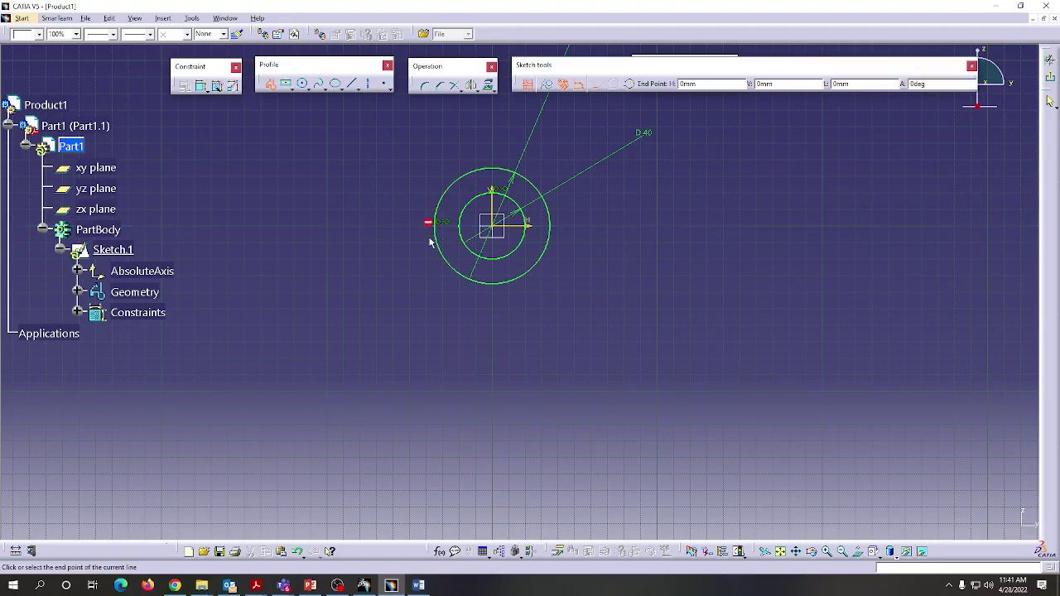
left_click(436, 377)
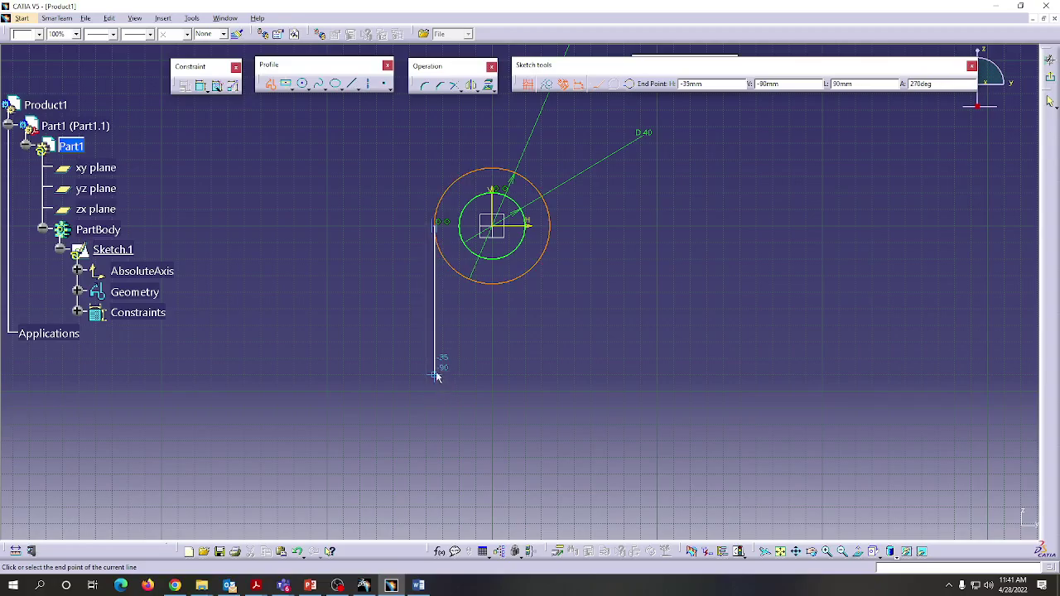
left_click(559, 375)
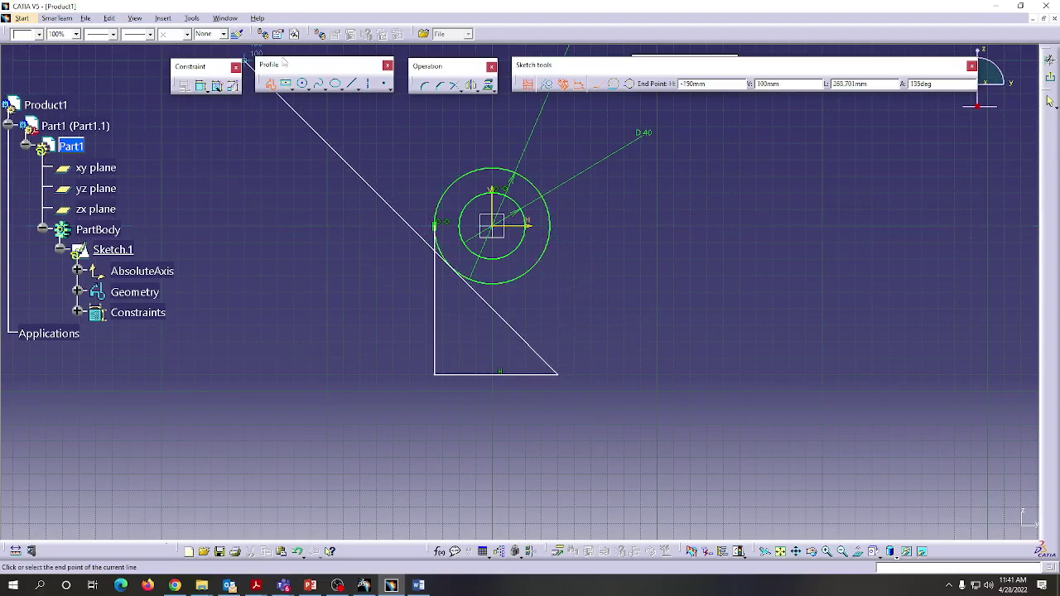
left_click(270, 84)
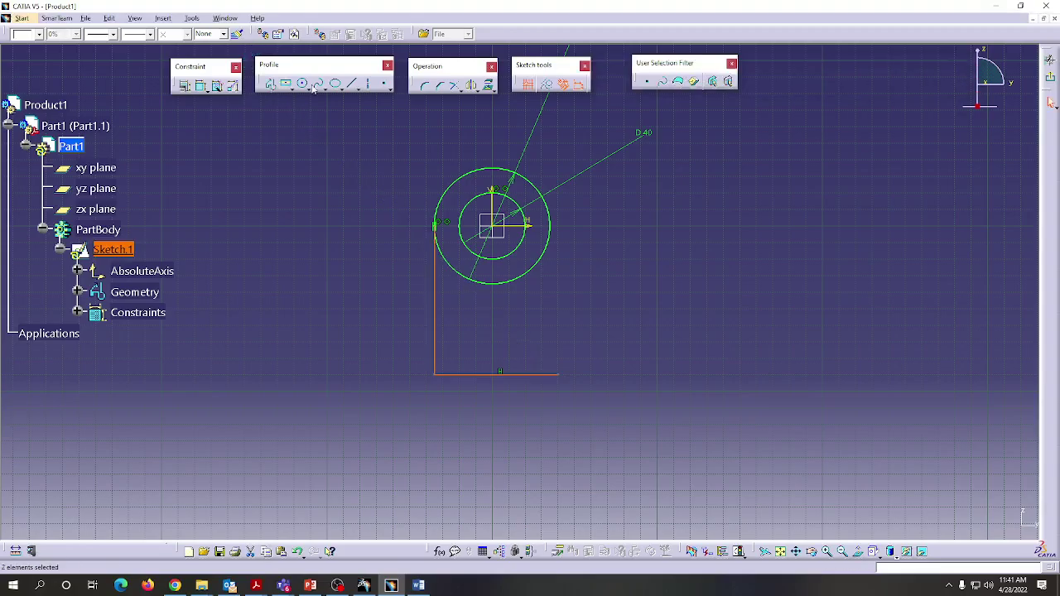
Step: Sketch a vertical line from the outer circle's right quadrant down to slightly below the horizontal base line
left_click(270, 84)
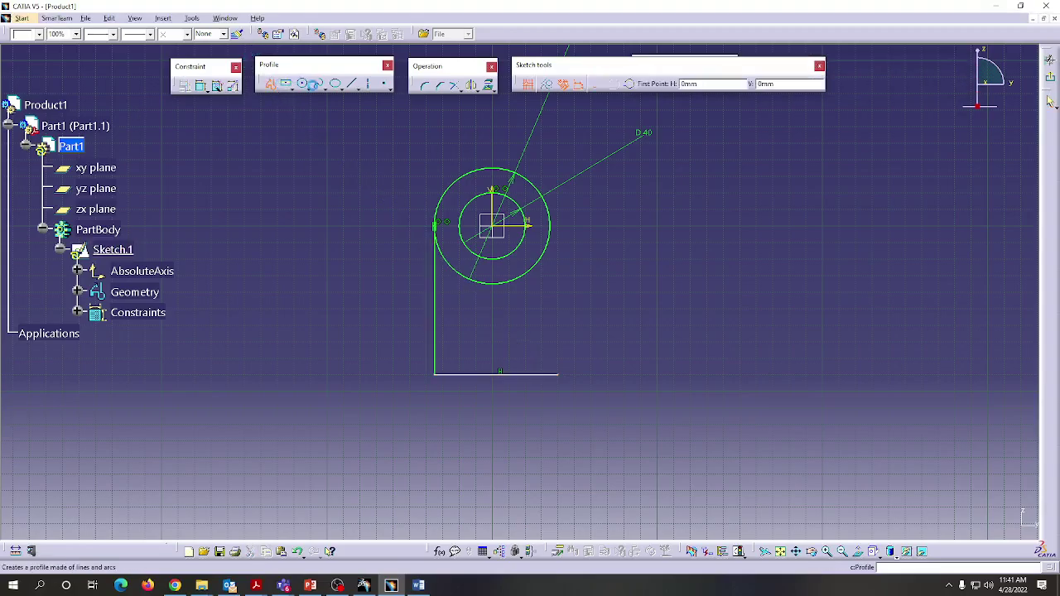
left_click(551, 224)
left_click(553, 398)
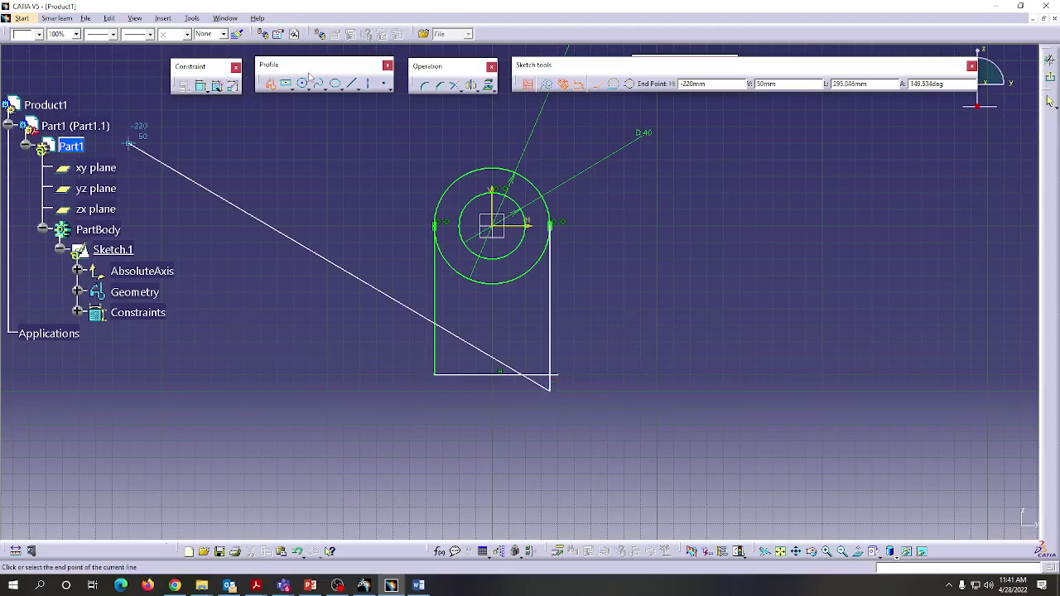
key("Escape")
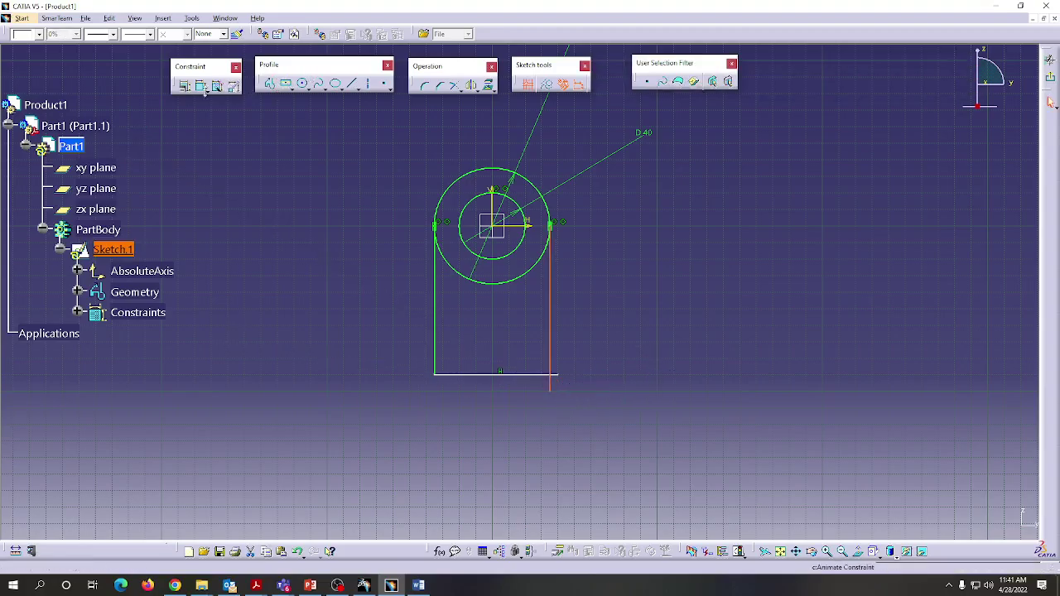
Step: Quick Trim the overhanging ends of the right vertical line and the base line at their lower-right corner
left_click(462, 89)
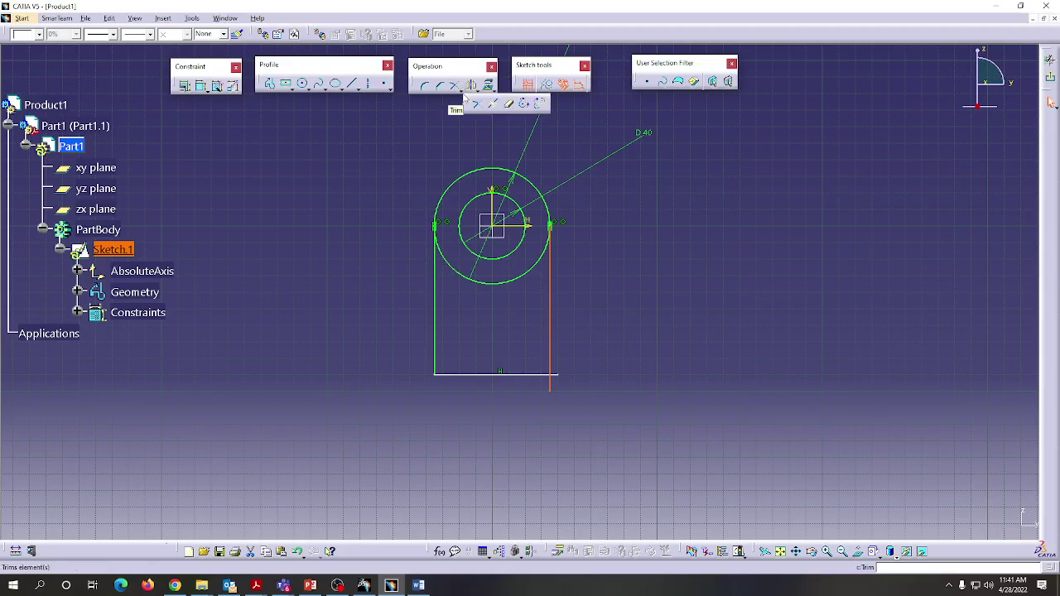
left_click(510, 106)
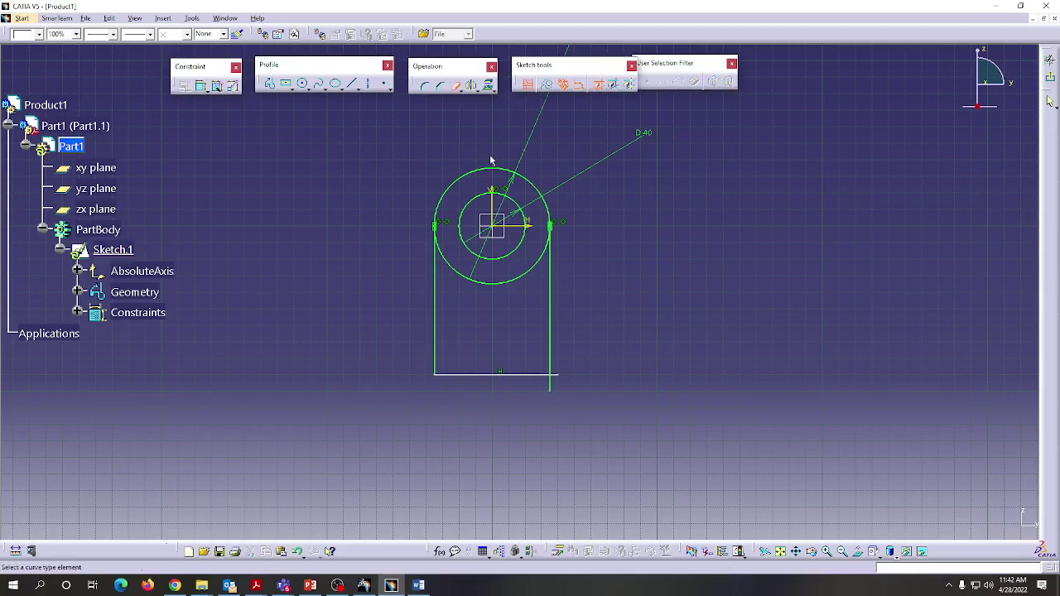
left_click(549, 384)
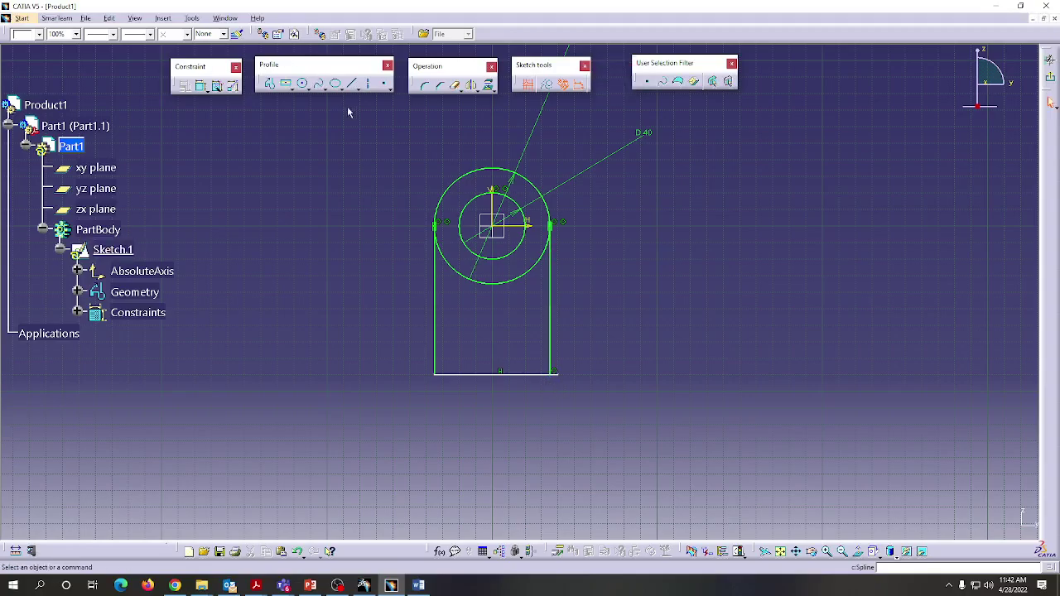
left_click(454, 86)
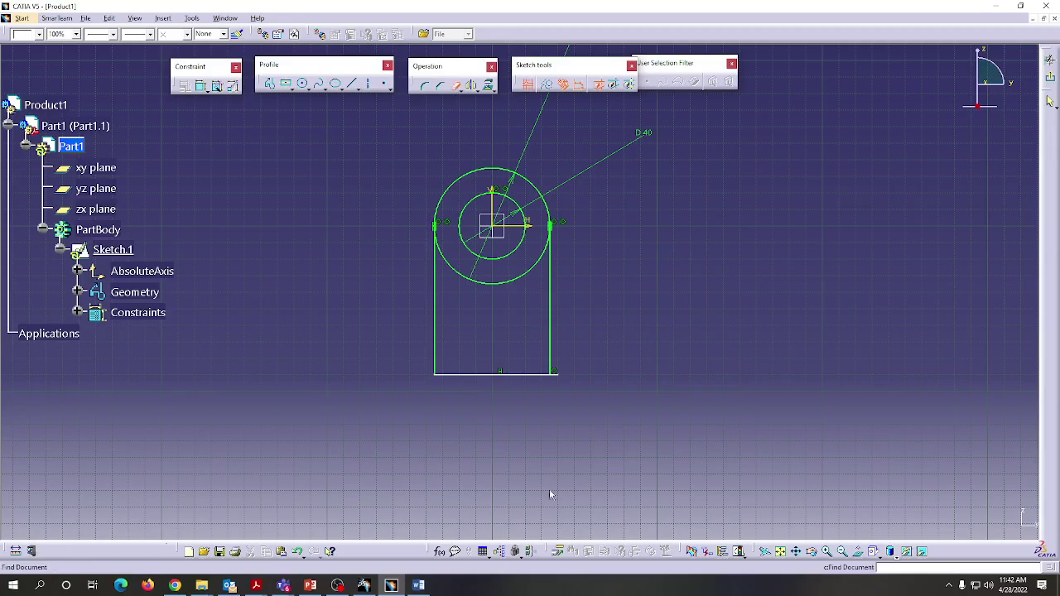
left_click(557, 368)
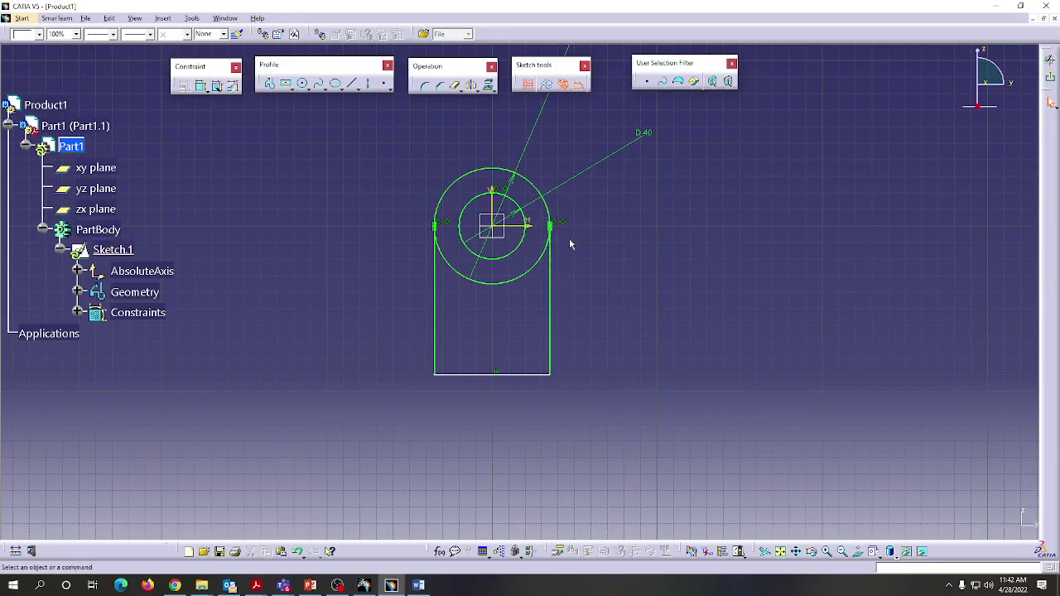
Step: Dimension the length of the left vertical line, placing the dimension outside the outline
left_click(203, 88)
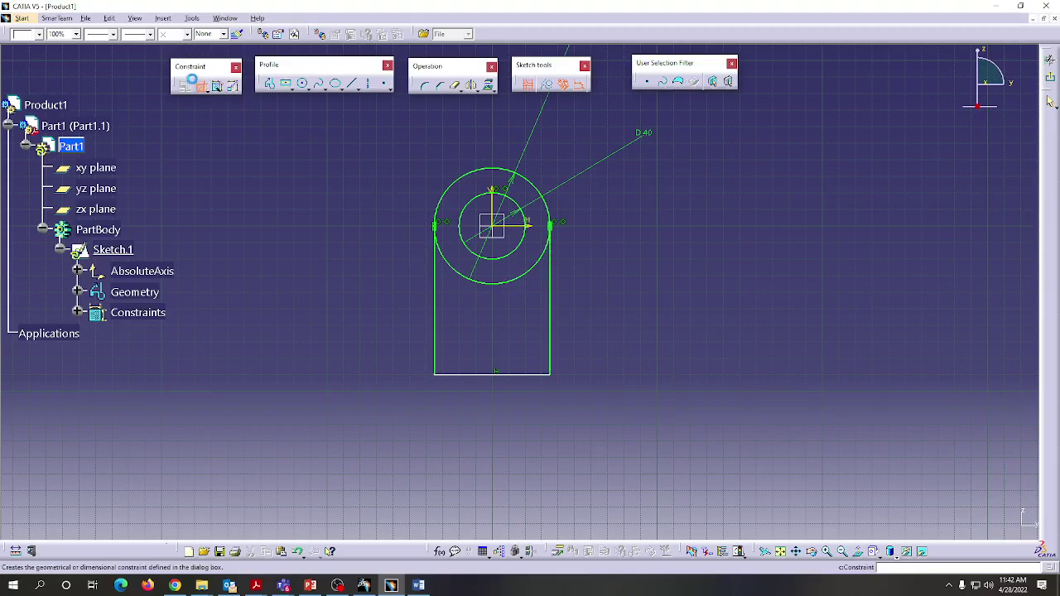
left_click(439, 310)
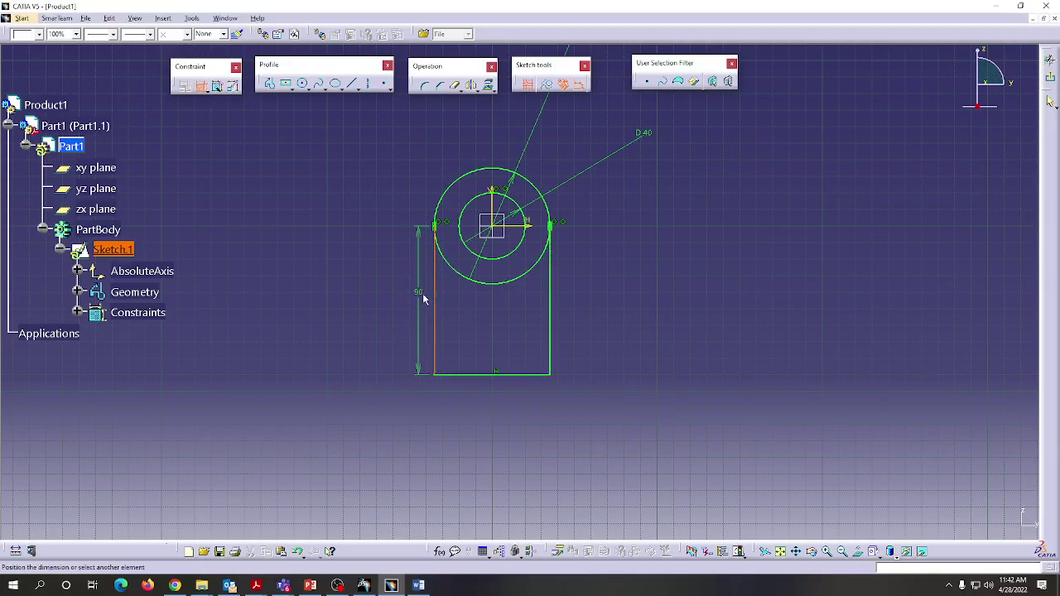
left_click(402, 290)
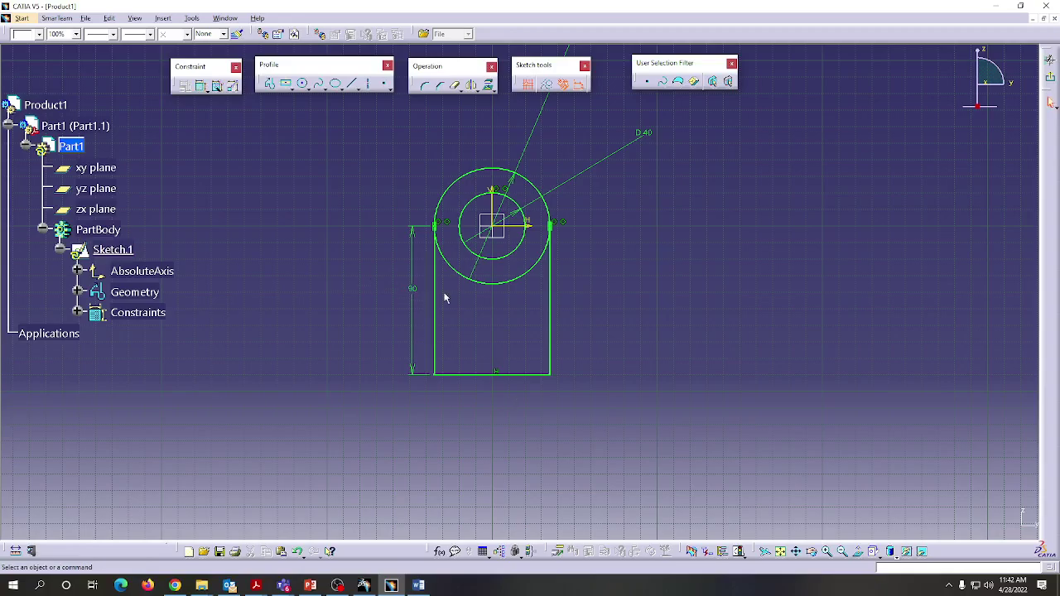
Step: Try to dimension the right vertical line's length as well, and undo that dimension
left_click(553, 295)
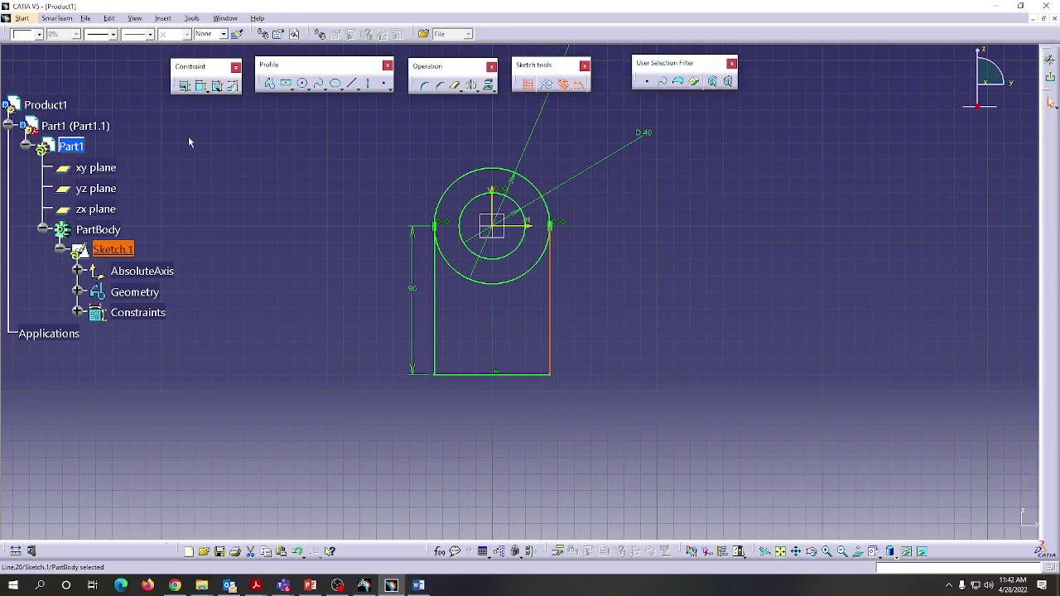
left_click(201, 85)
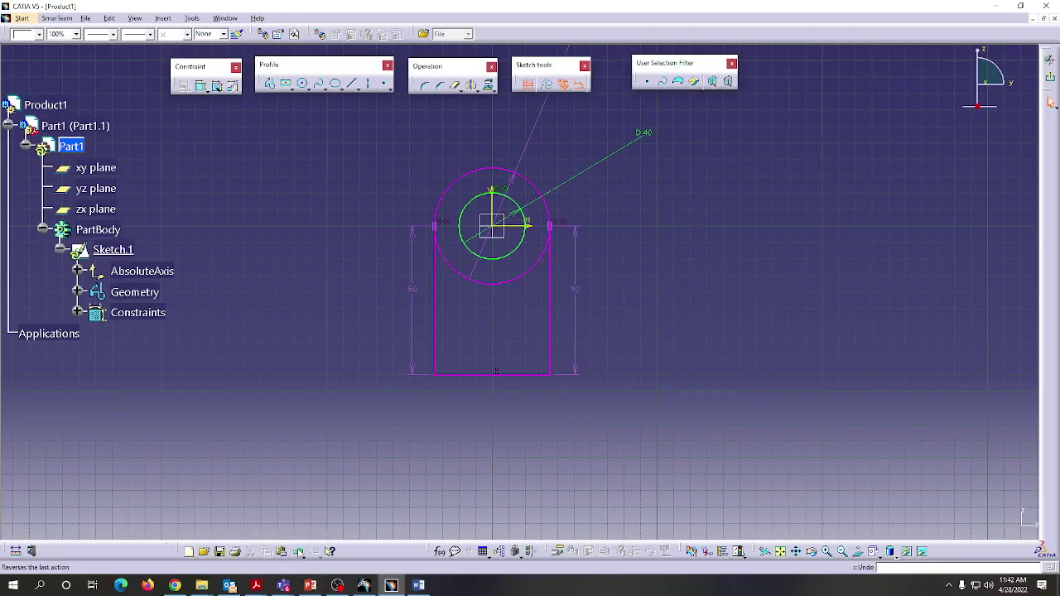
left_click(298, 552)
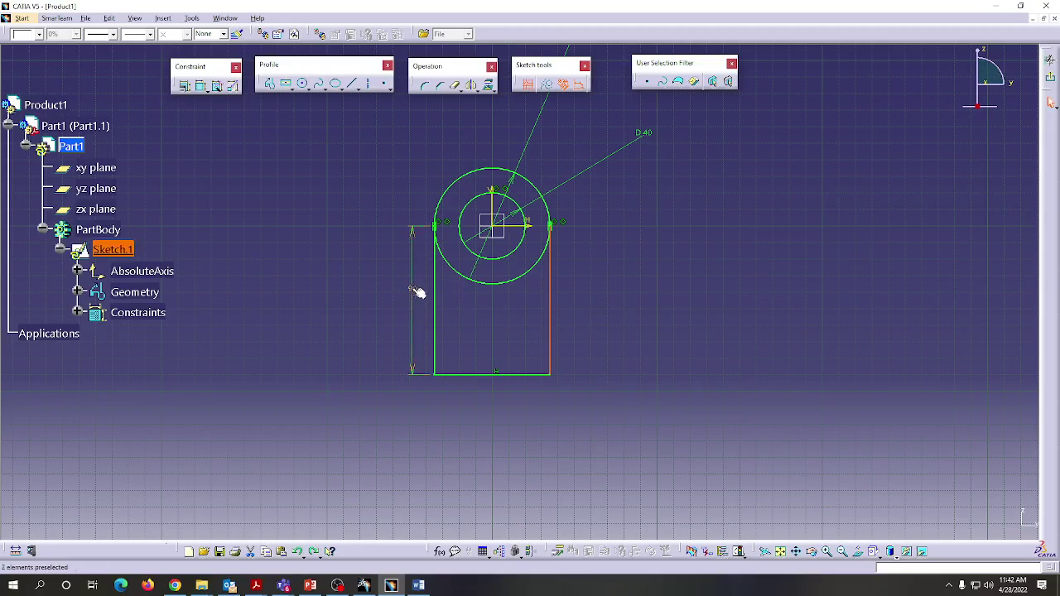
Step: Check the side height in the Word reference drawing and set the left vertical line's length to 60 mm
left_click(418, 586)
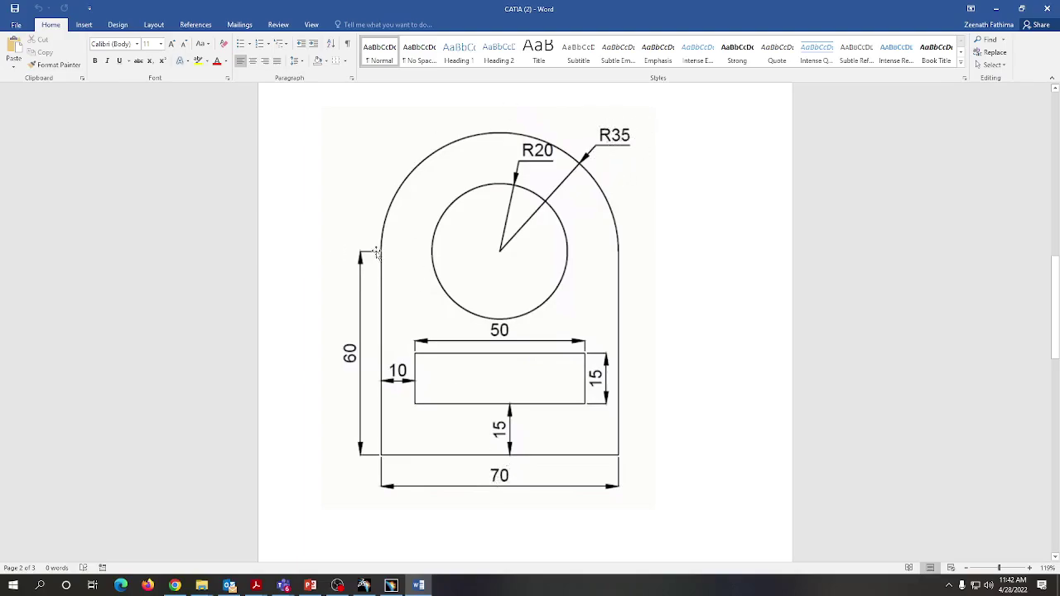
left_click(998, 13)
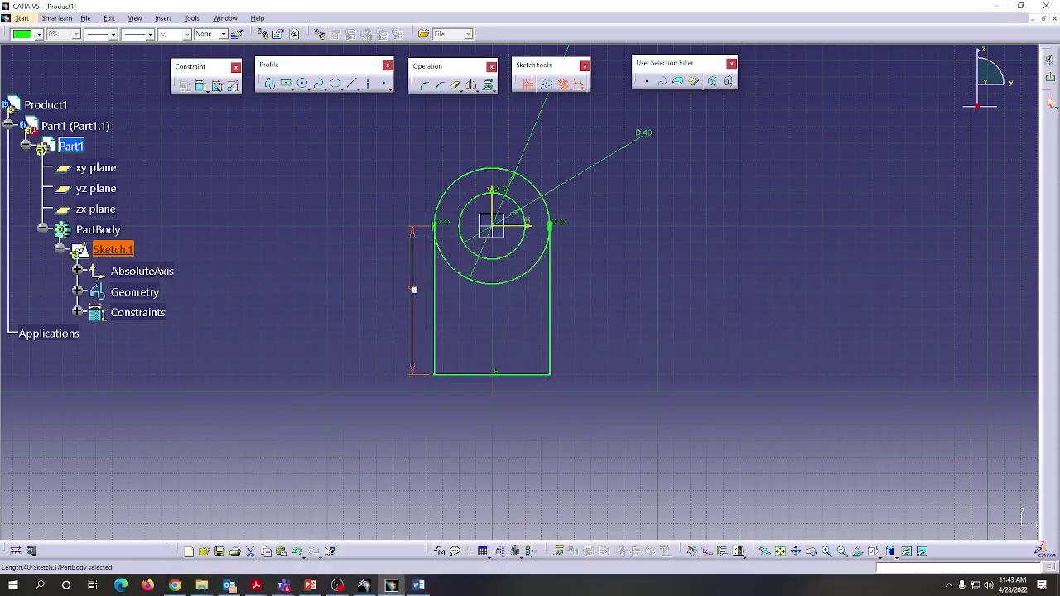
double_click(415, 295)
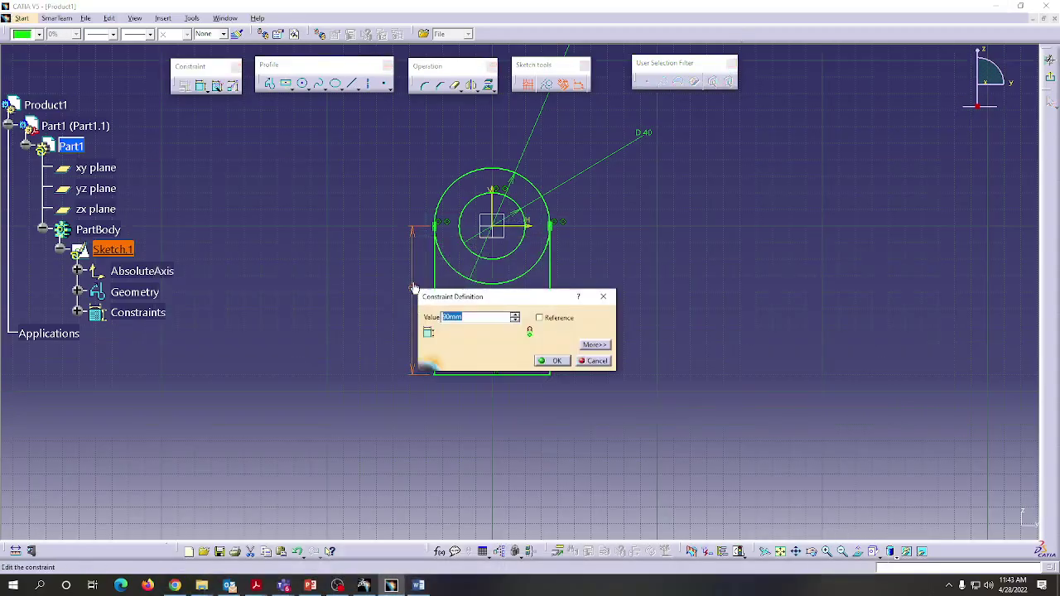
type("60")
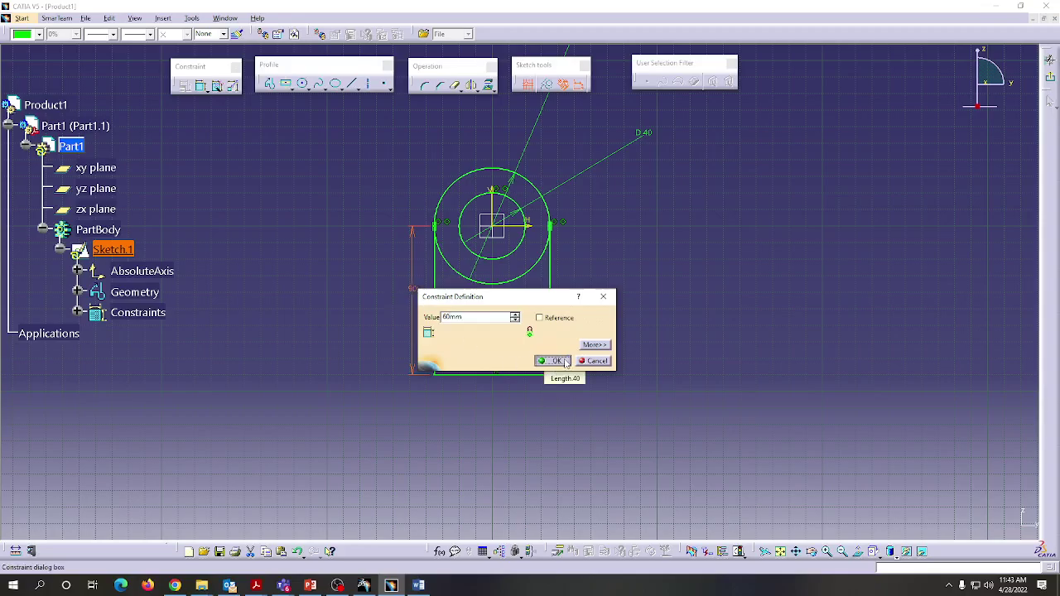
left_click(553, 360)
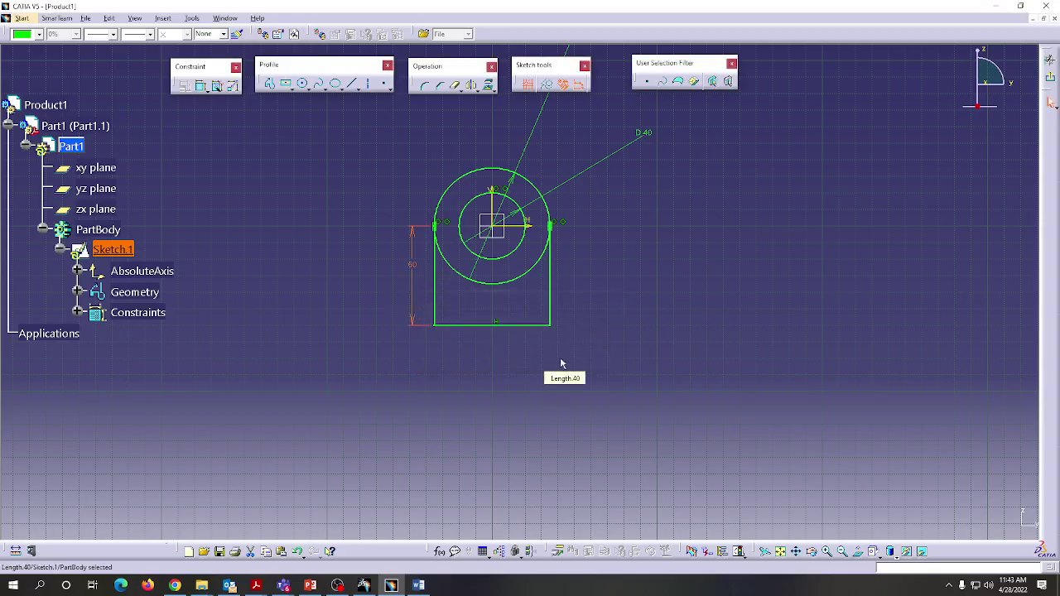
left_click(692, 284)
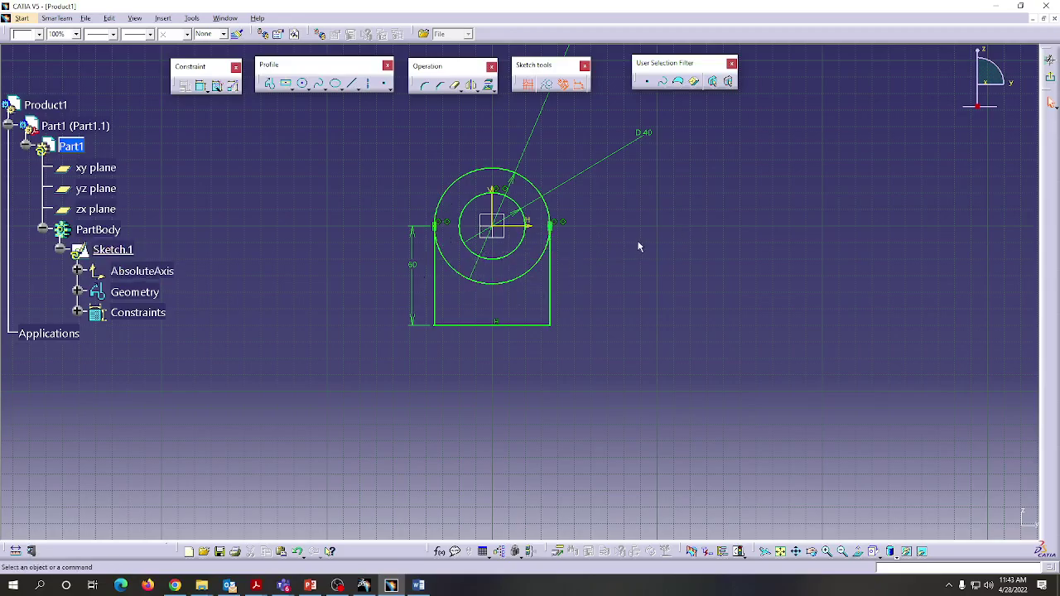
Step: Check the arch shape in the Word reference drawing and Quick Trim the lower half of the outer circle
left_click(418, 585)
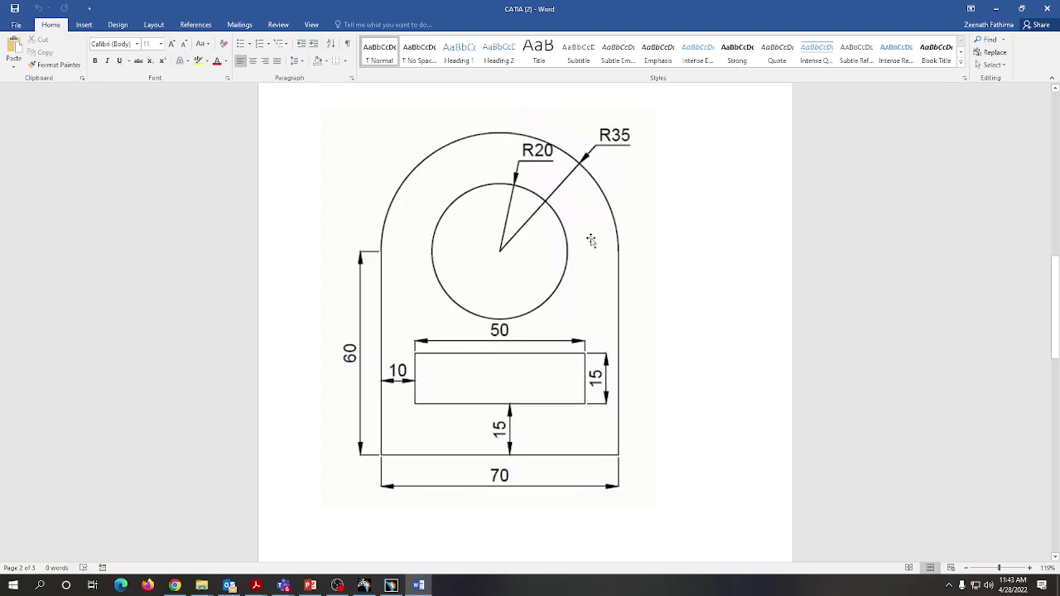
left_click(995, 8)
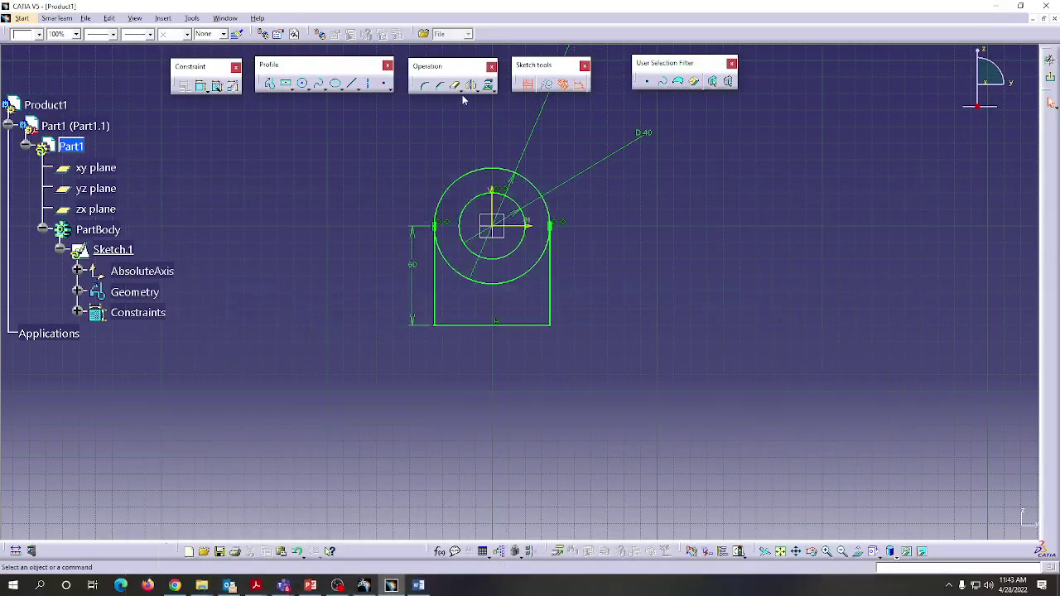
left_click(455, 86)
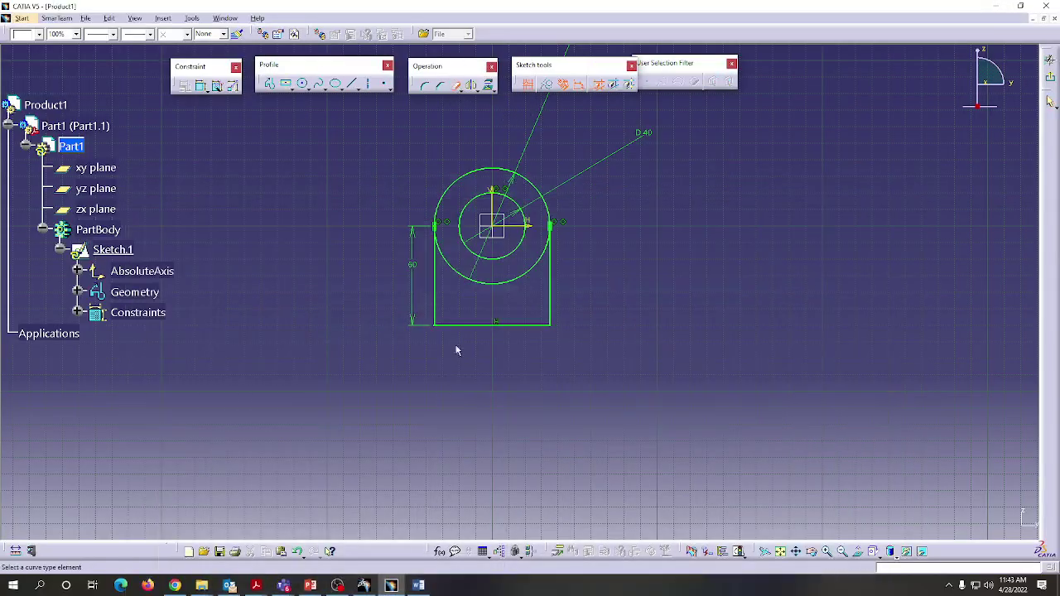
left_click(464, 282)
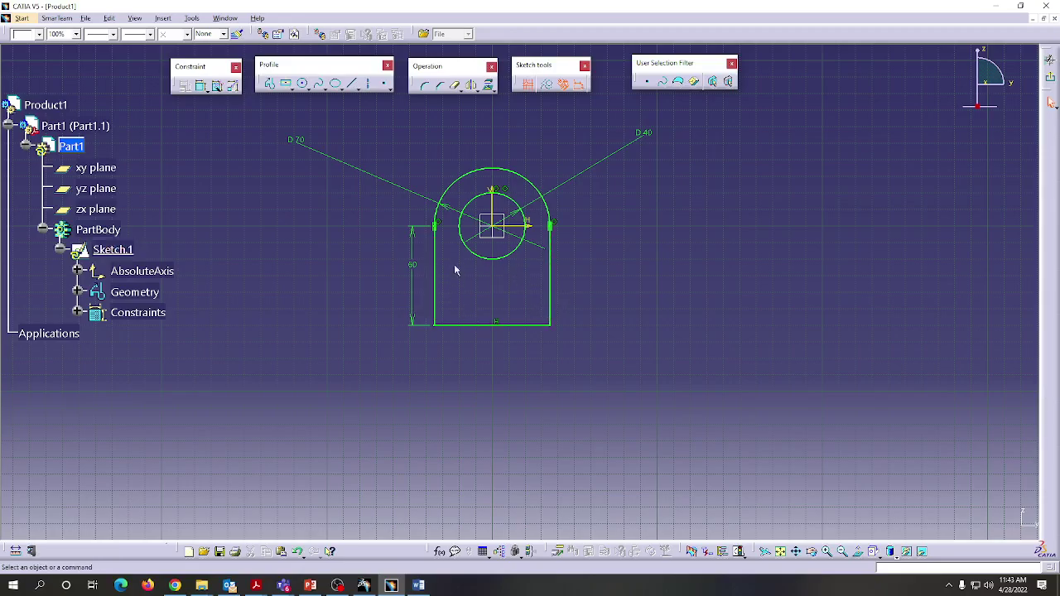
Step: Check the slot in the Word reference drawing and sketch a centered rectangle about 240 by 20 mm, centered on the vertical axis below the hole
left_click(418, 585)
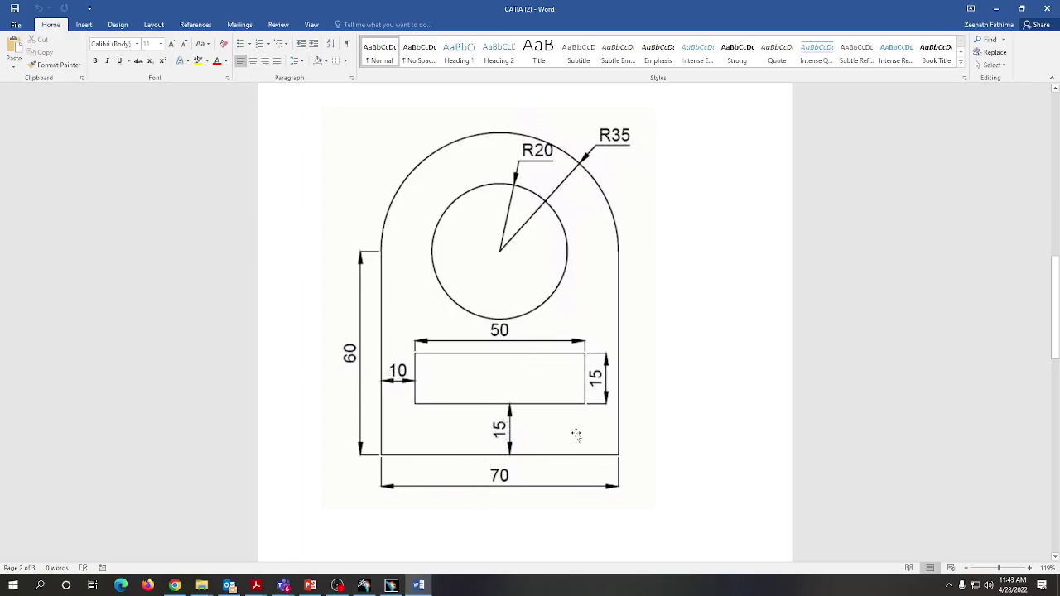
left_click(995, 8)
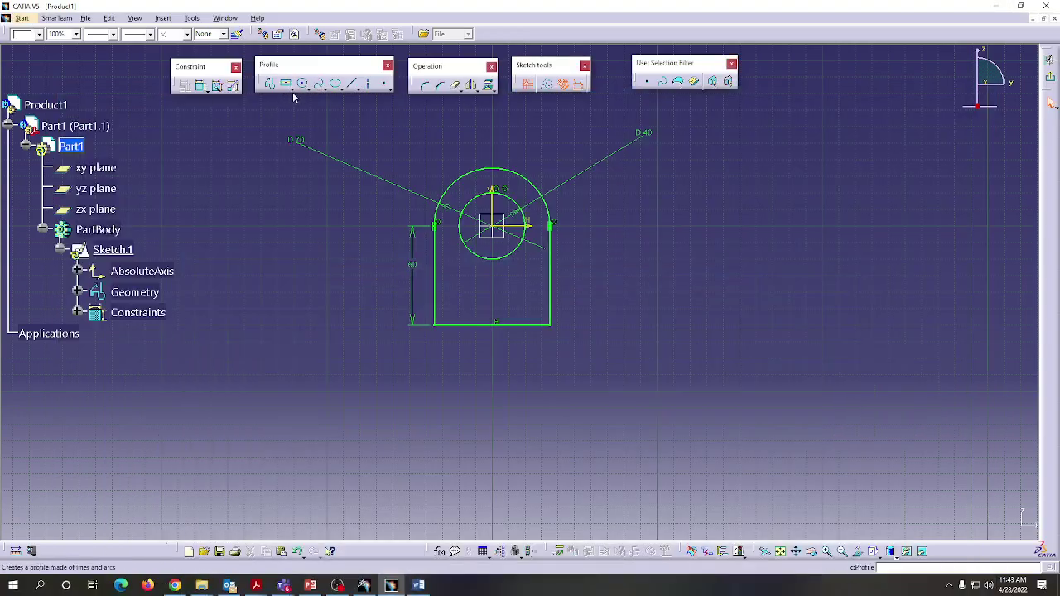
left_click(286, 83)
left_click(491, 290)
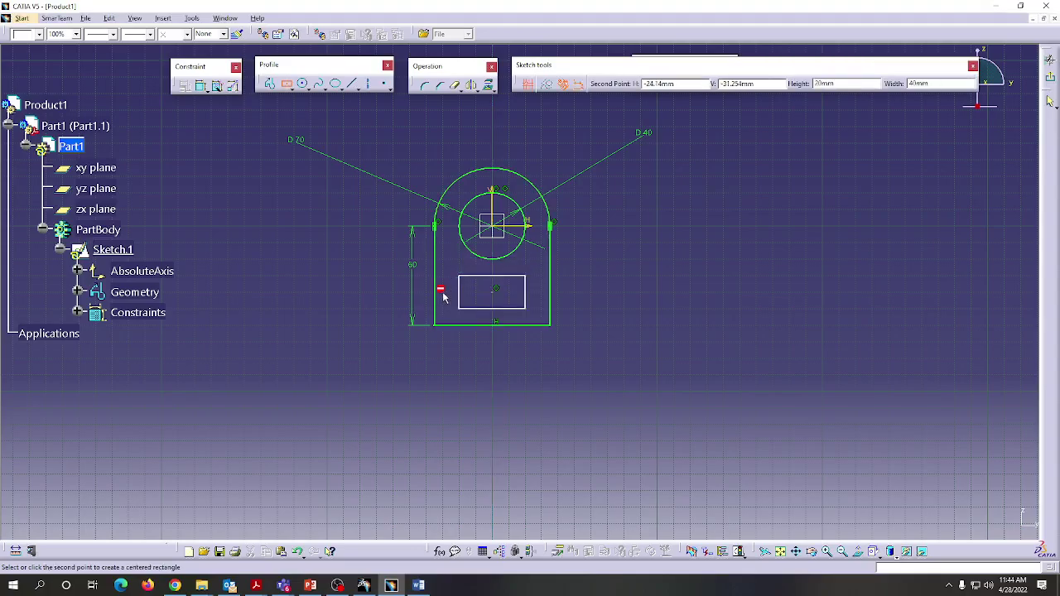
left_click(296, 278)
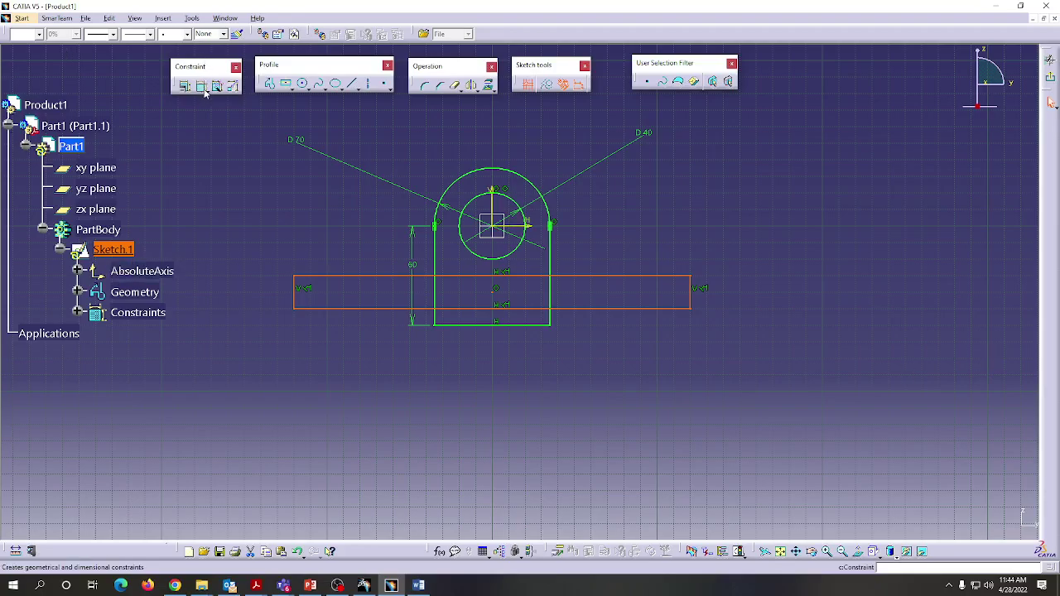
key("Escape")
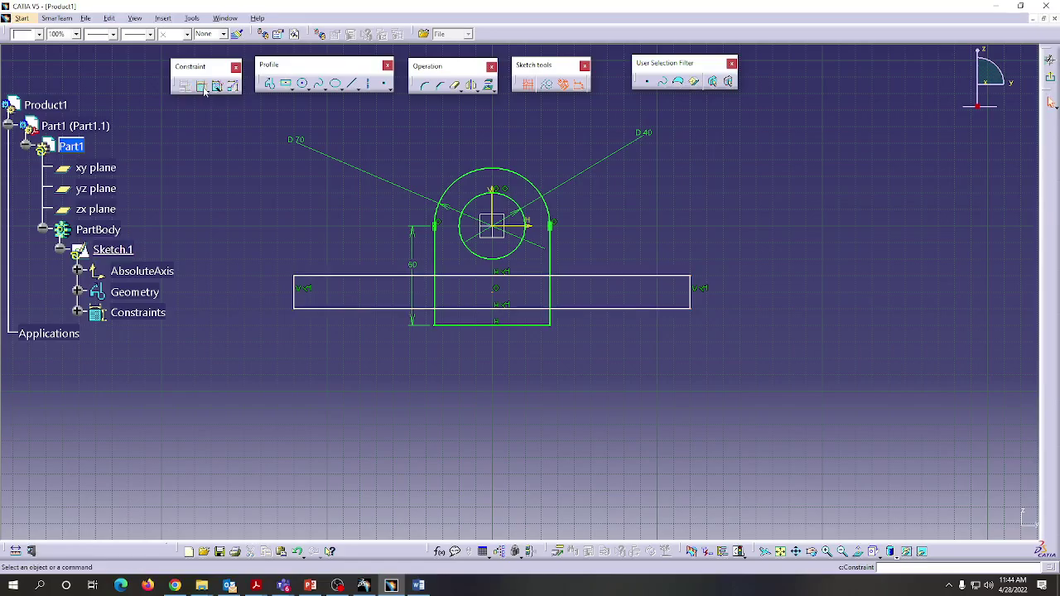
Step: Dimension the rectangle's width below the outline and its height beside the rectangle's right edge
left_click(202, 88)
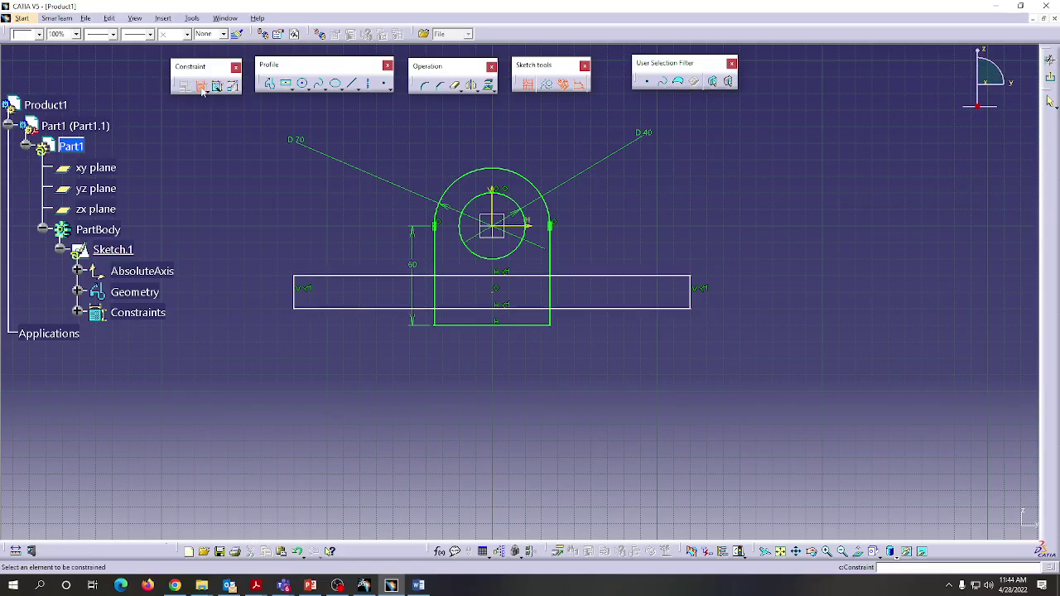
left_click(460, 310)
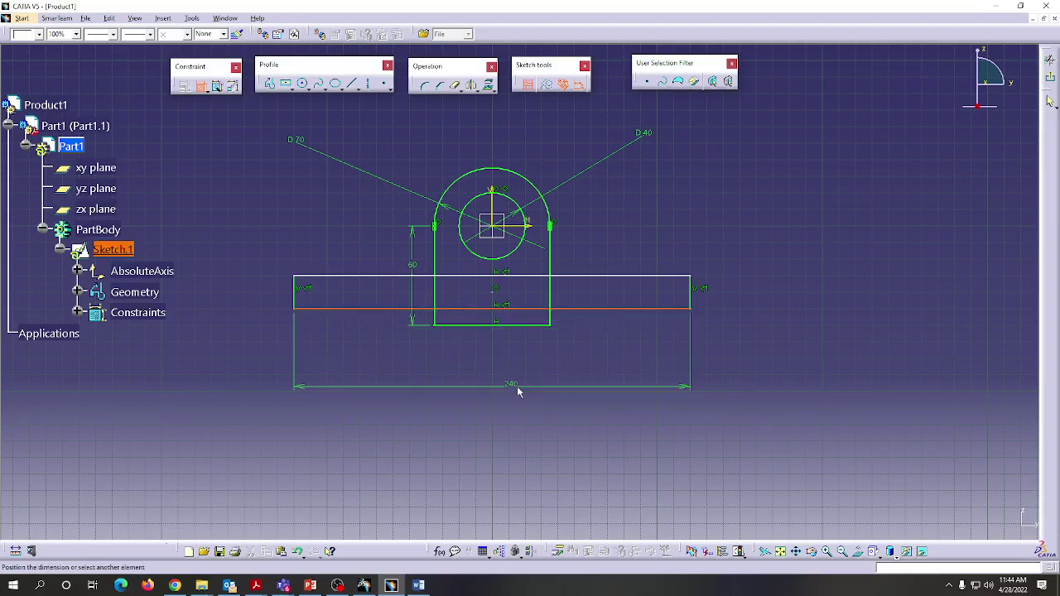
left_click(518, 391)
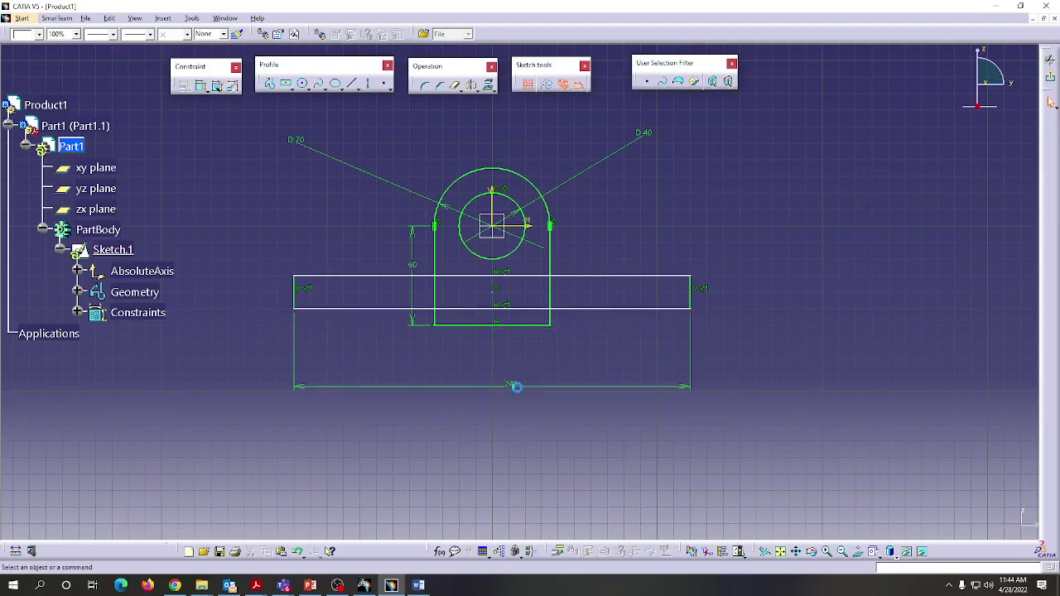
left_click(694, 297)
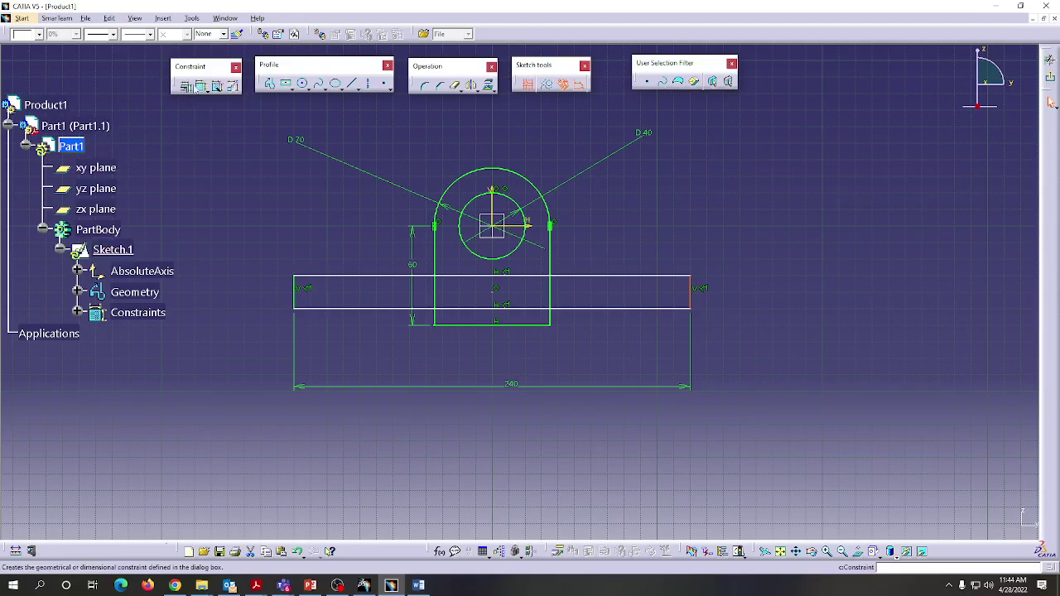
left_click(201, 86)
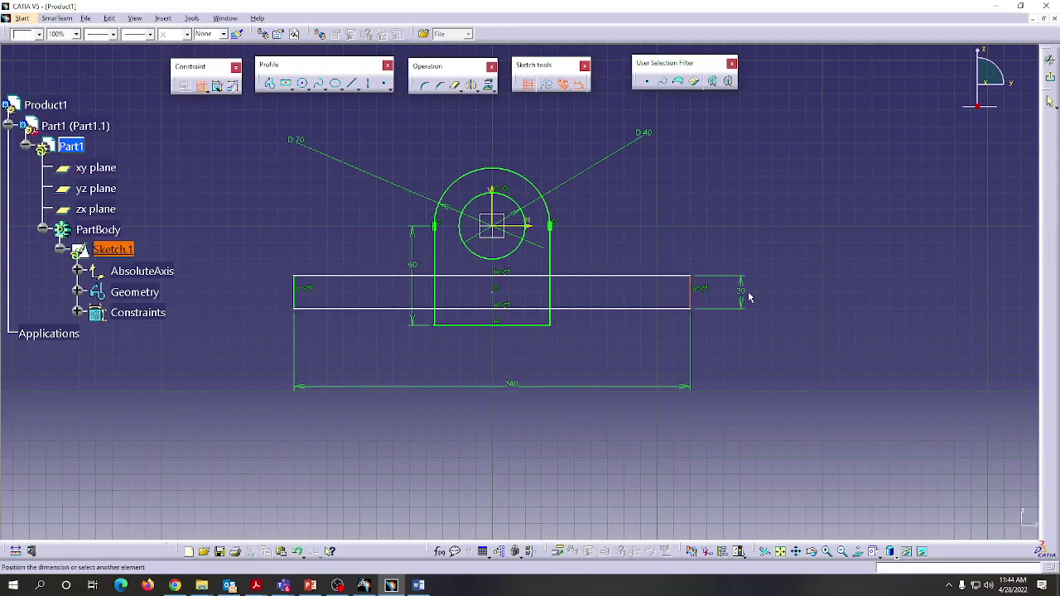
left_click(748, 294)
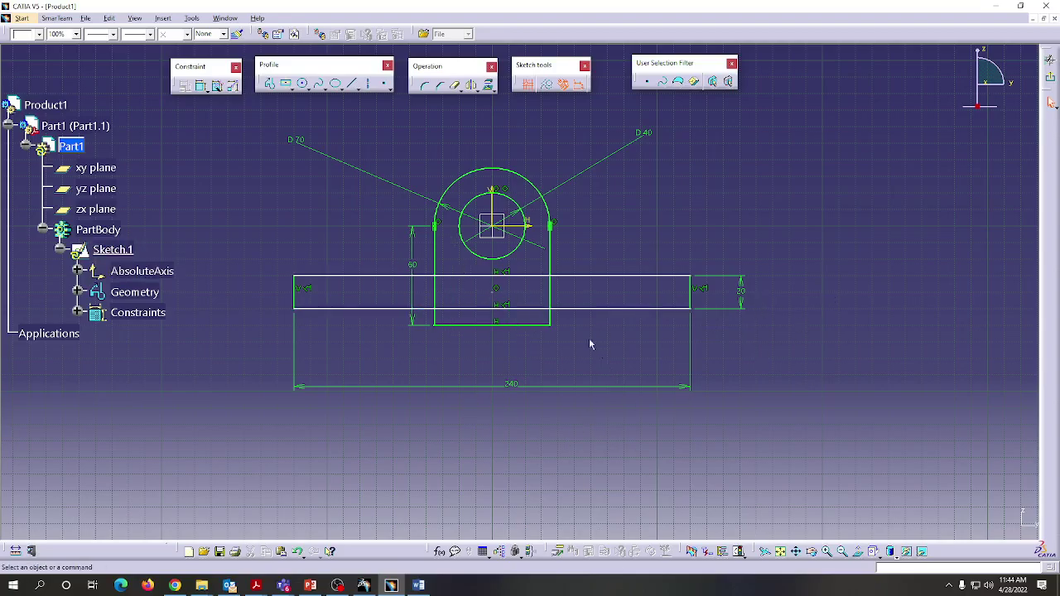
Step: Check the slot size in the Word reference drawing and set the rectangle's width to 50 mm and its height to 15 mm
left_click(419, 585)
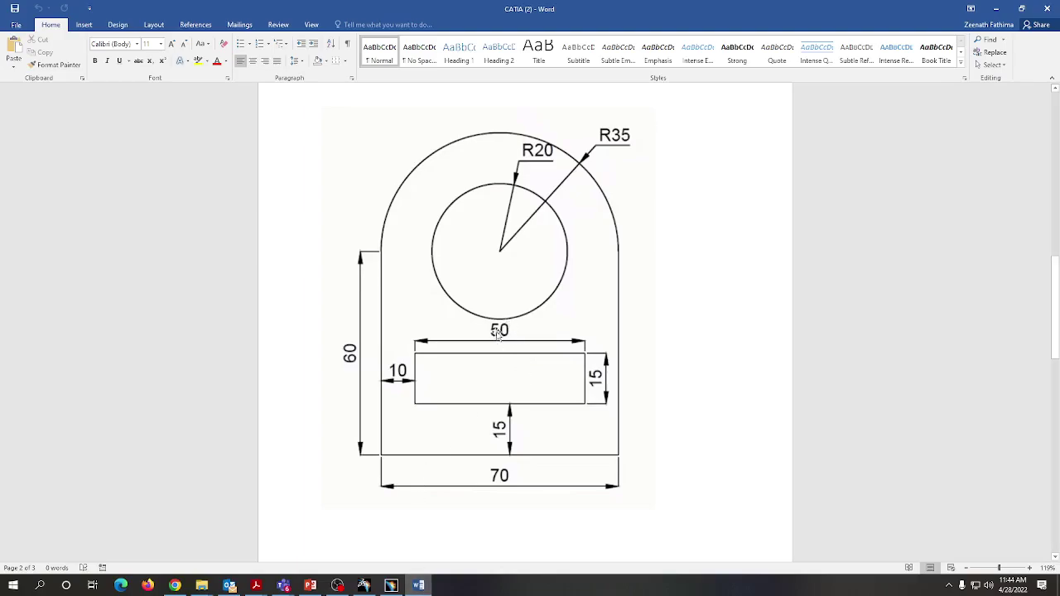
left_click(996, 8)
double_click(510, 384)
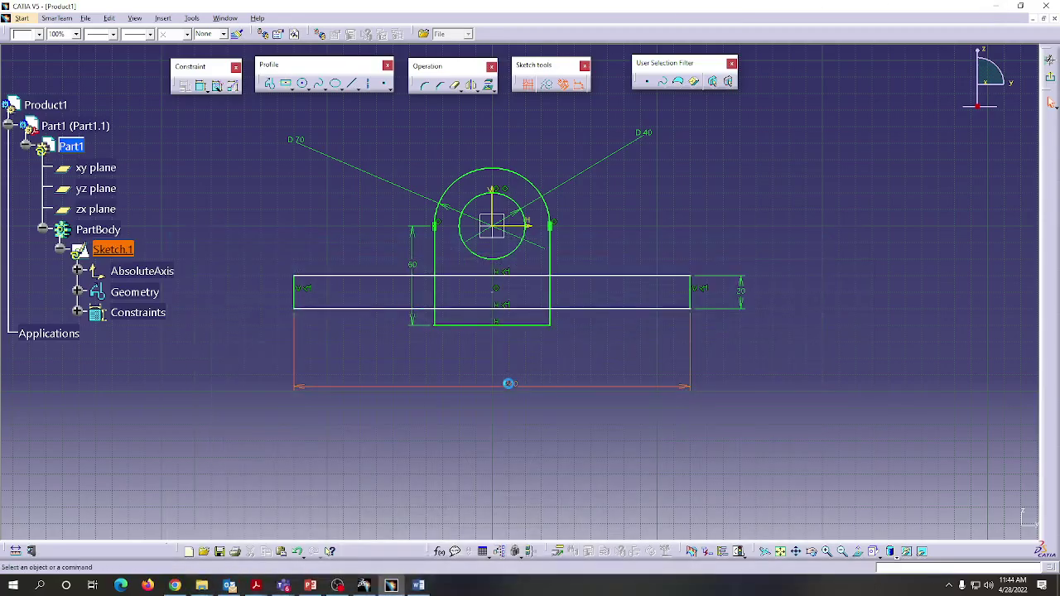
type("50")
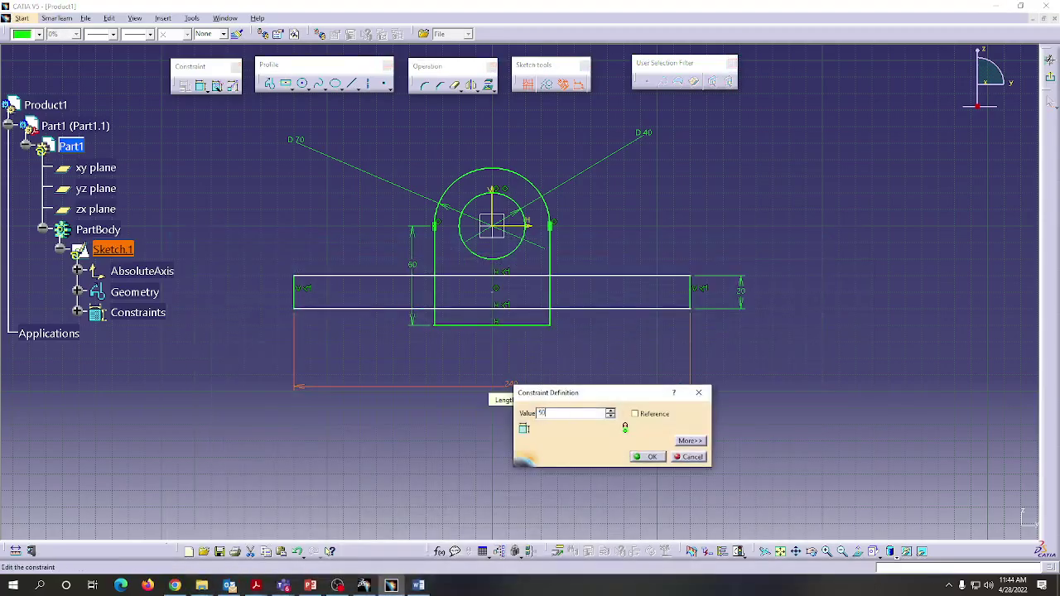
left_click(648, 457)
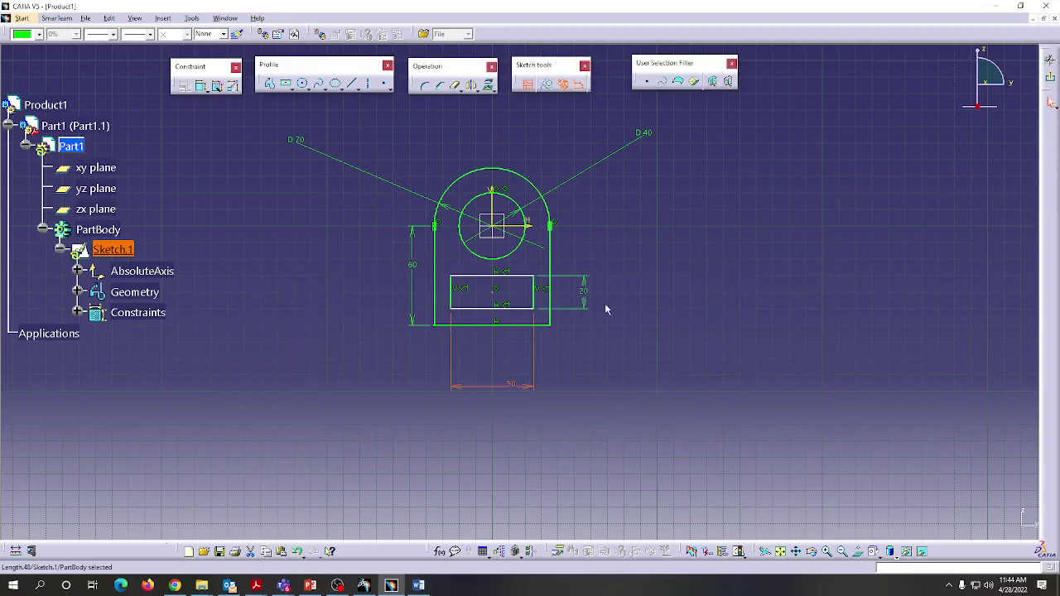
double_click(584, 289)
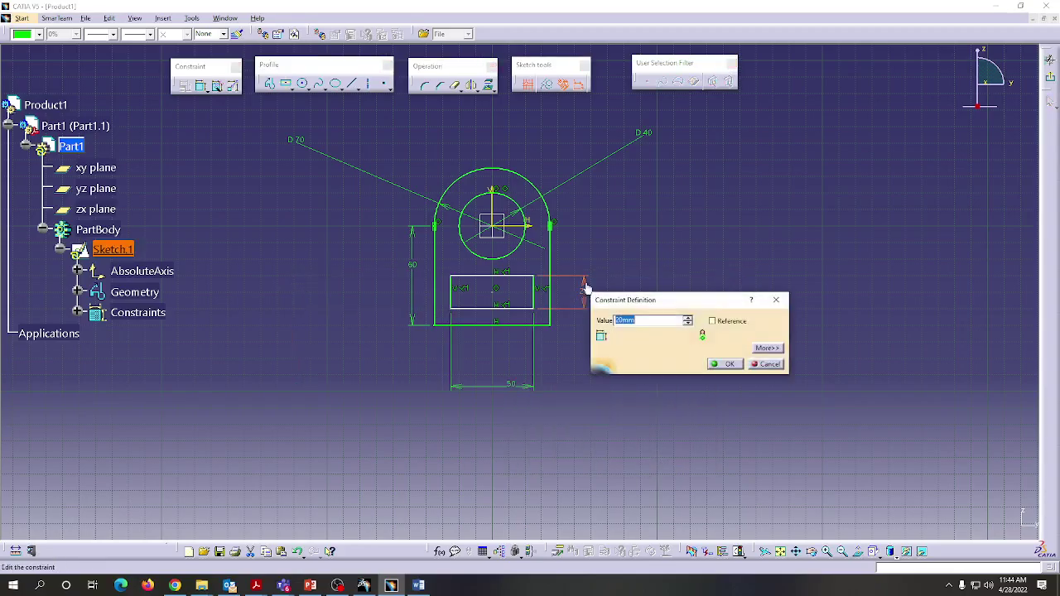
type("15")
left_click(726, 365)
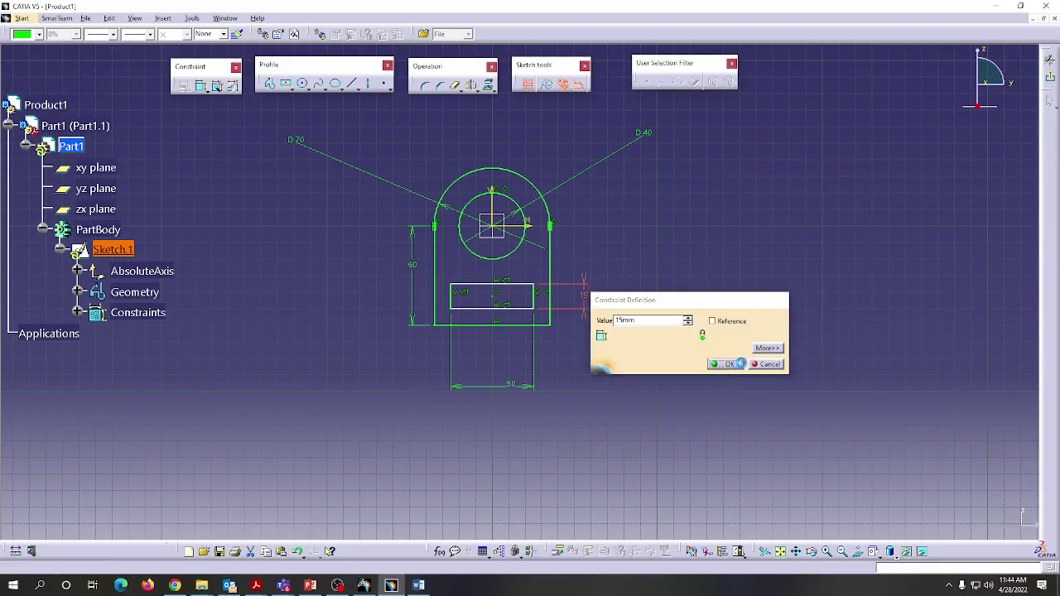
left_click(644, 365)
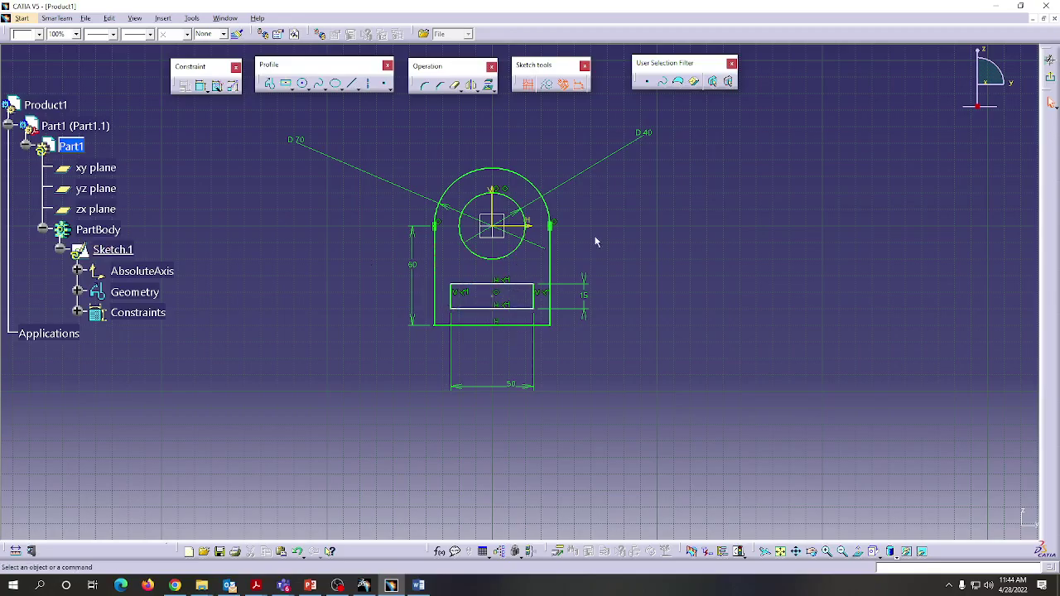
Step: Check the slot's side offset in the Word drawing and dimension the distance between the rectangle's left edge and the outline's left vertical line
left_click(201, 86)
key("alt+Tab")
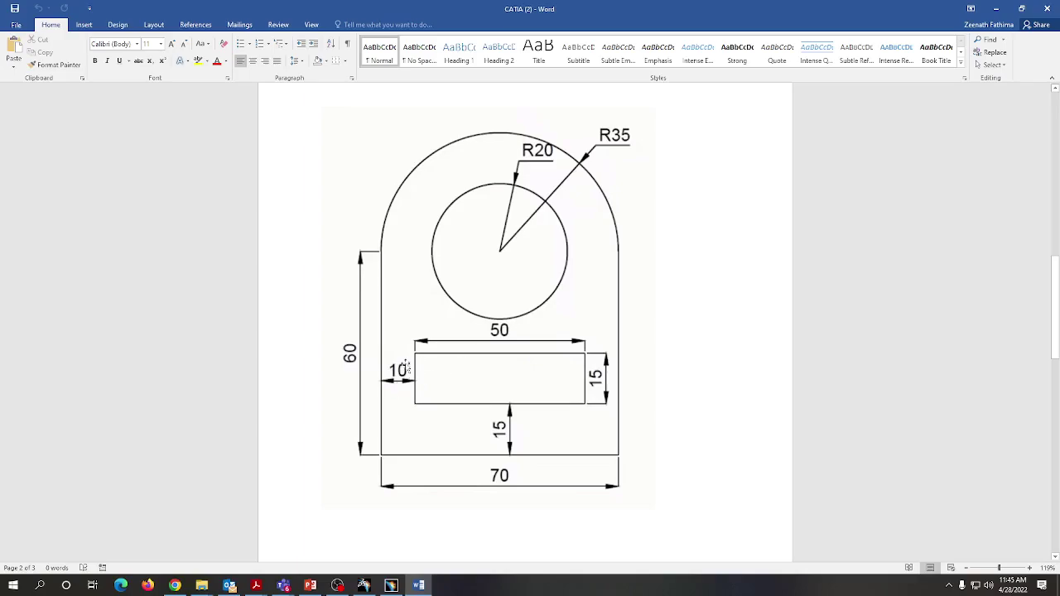
key("alt+Tab")
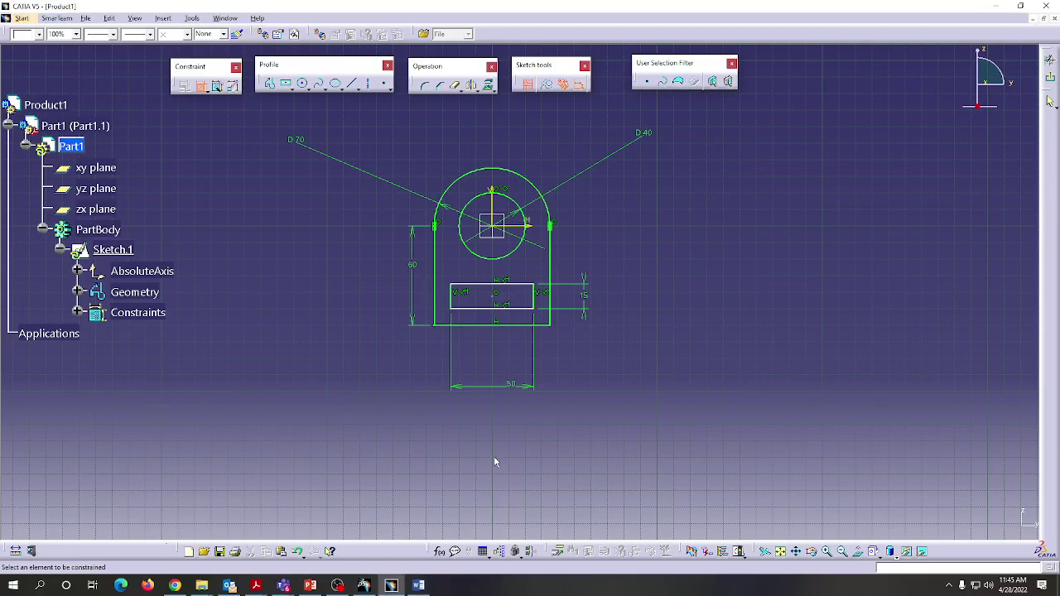
left_click(450, 303)
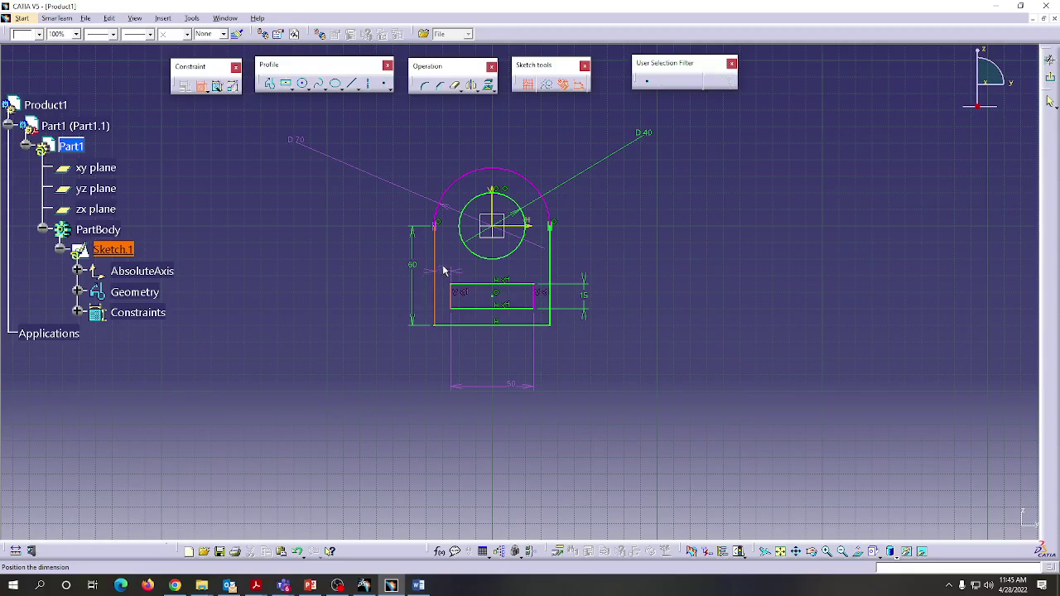
left_click(446, 263)
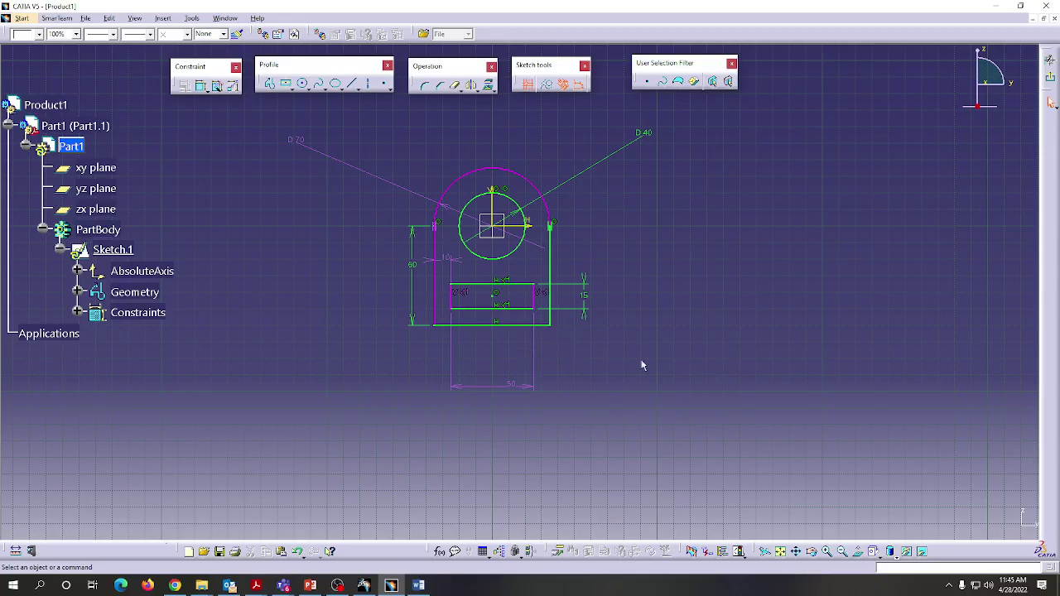
Step: Dimension the distance between the rectangle's lower edge and the outline's base line, placing the dimension outside the outline
left_click(201, 87)
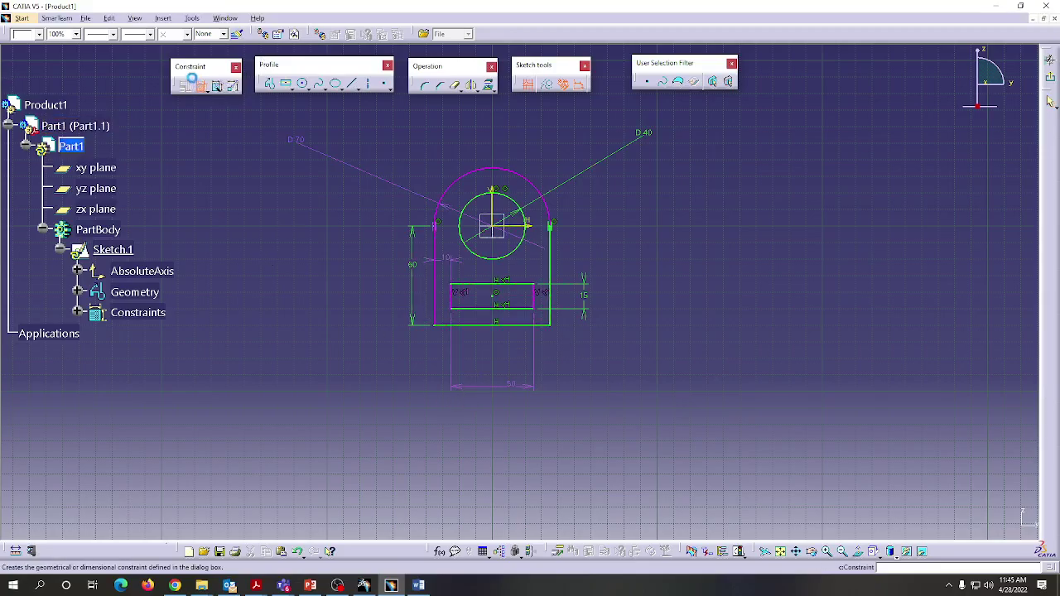
left_click(486, 308)
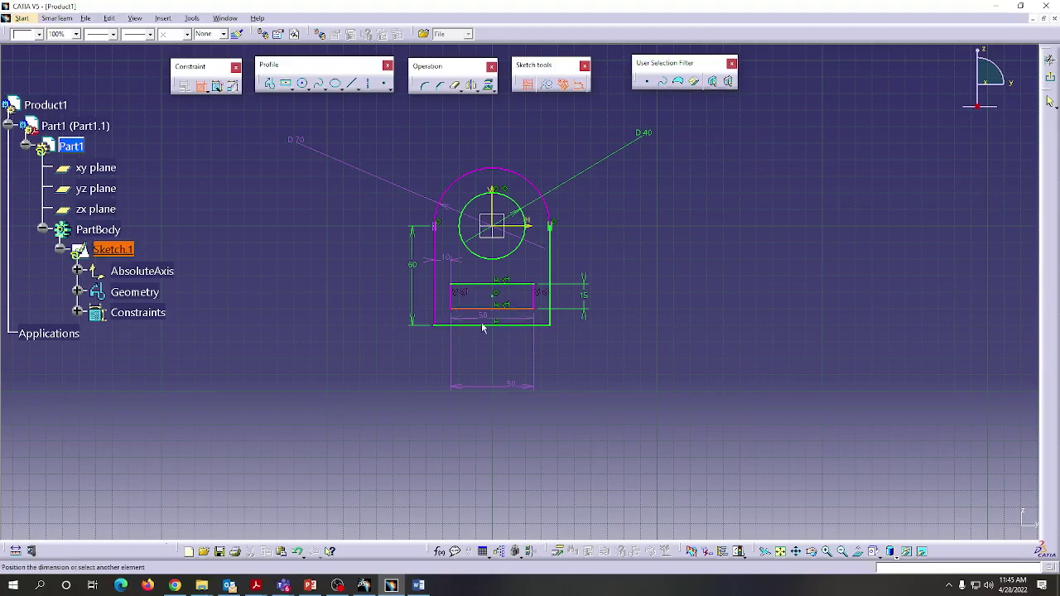
left_click(484, 325)
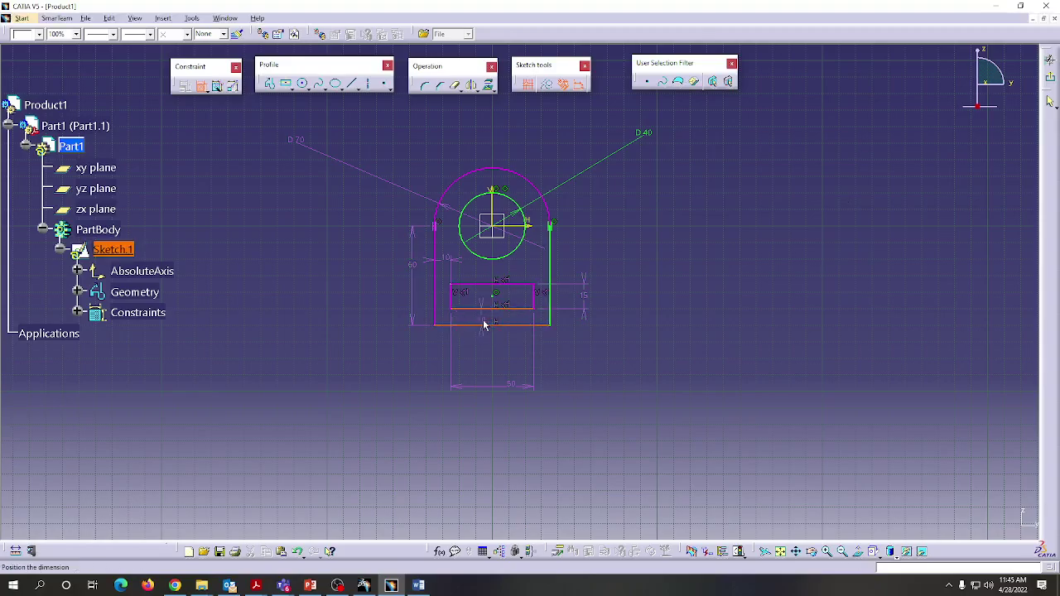
left_click(660, 326)
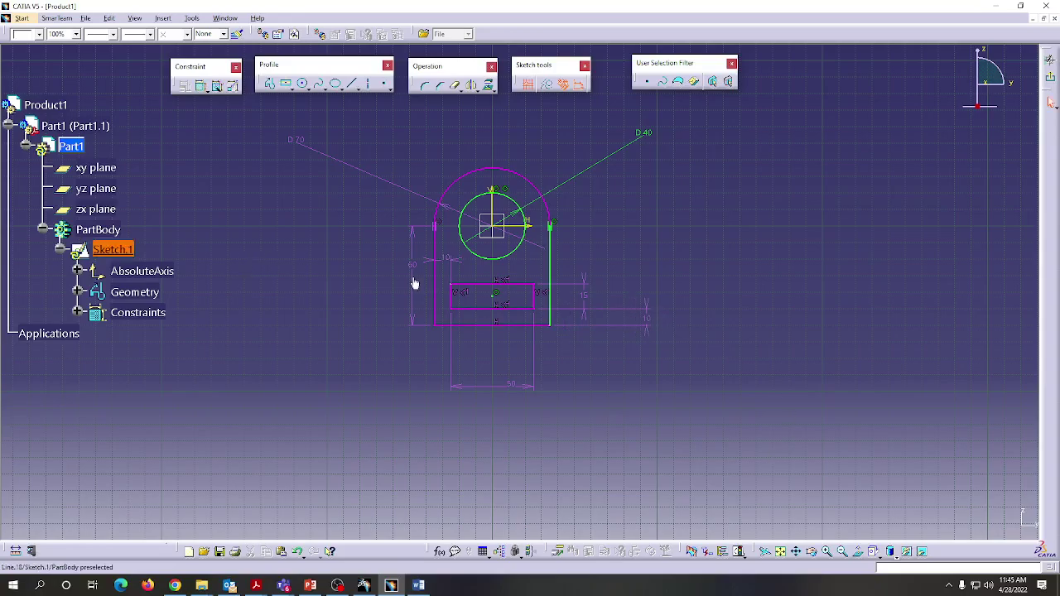
Step: Compare the rectangle's left side offset with the Word reference drawing, accept its value, and recheck the drawing's remaining slot dimensions
double_click(453, 263)
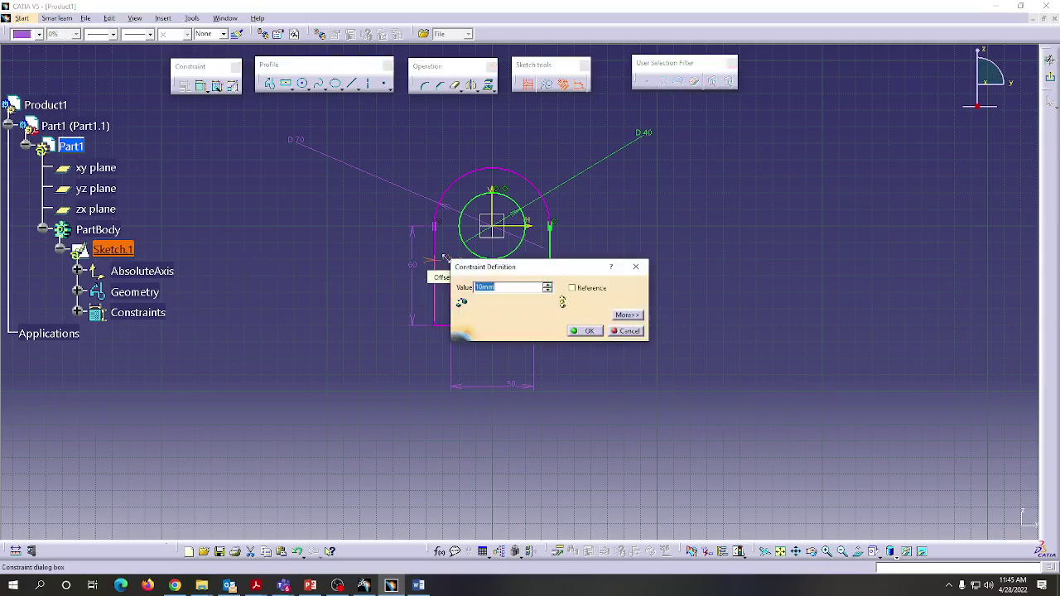
key("alt+Tab")
key("alt+Tab")
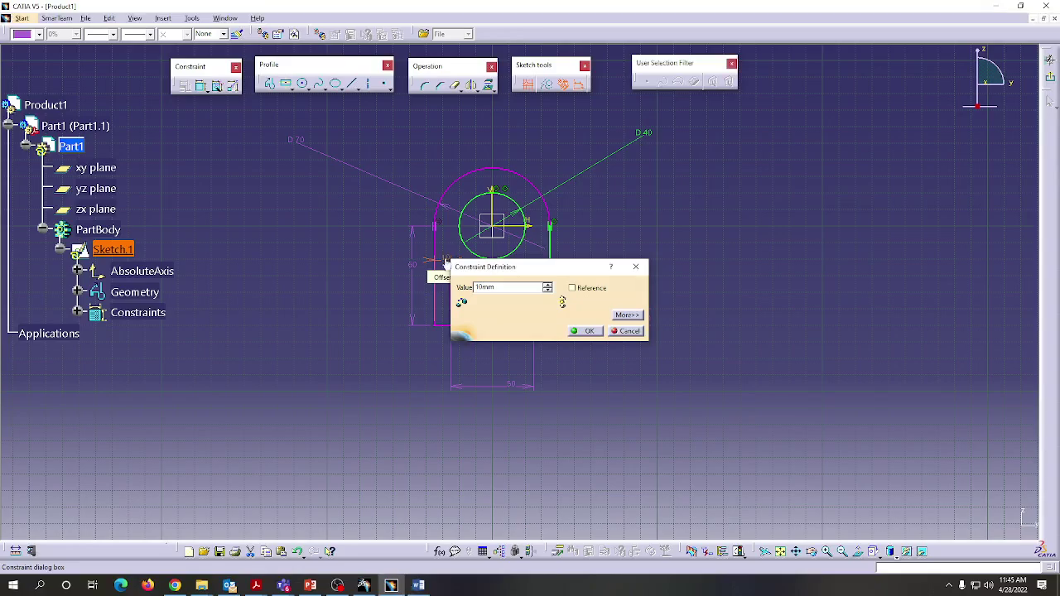
left_click(584, 330)
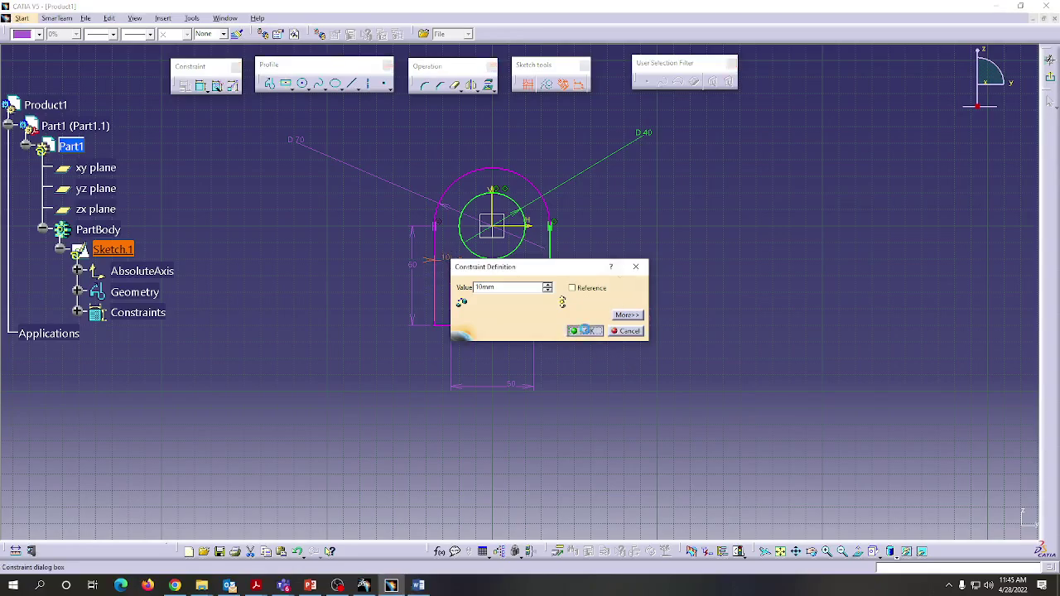
key("alt+Tab")
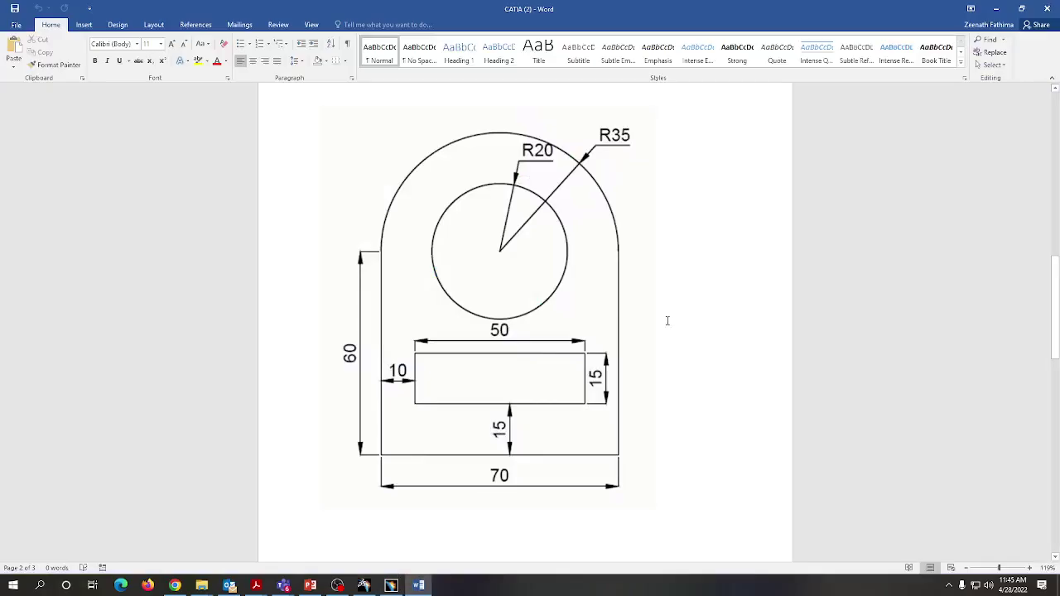
key("alt+Tab")
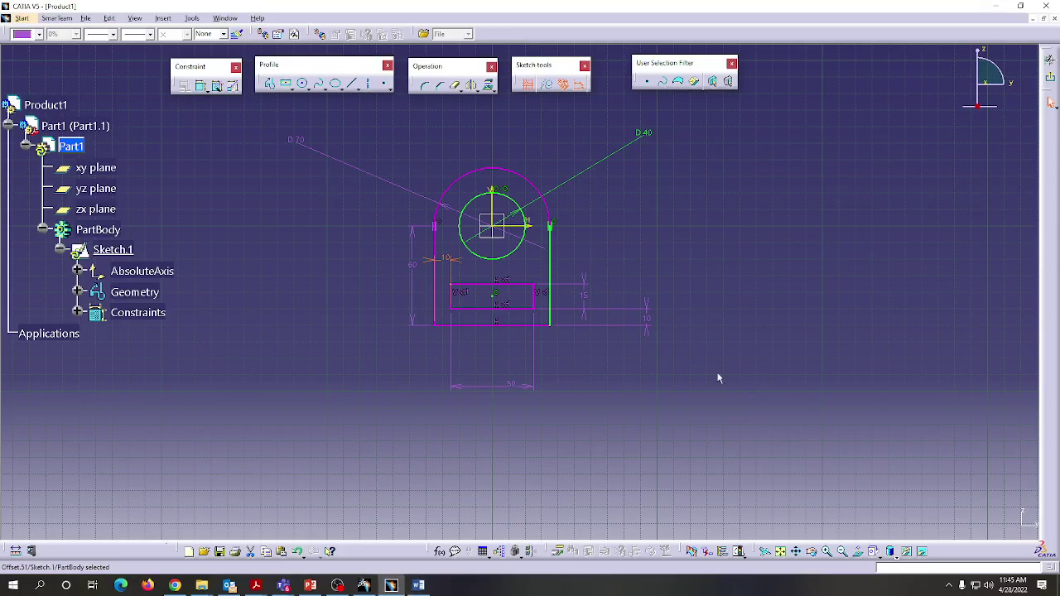
Step: Try to set the distance between the rectangle's lower edge and the outline's base line to 15 mm
double_click(649, 323)
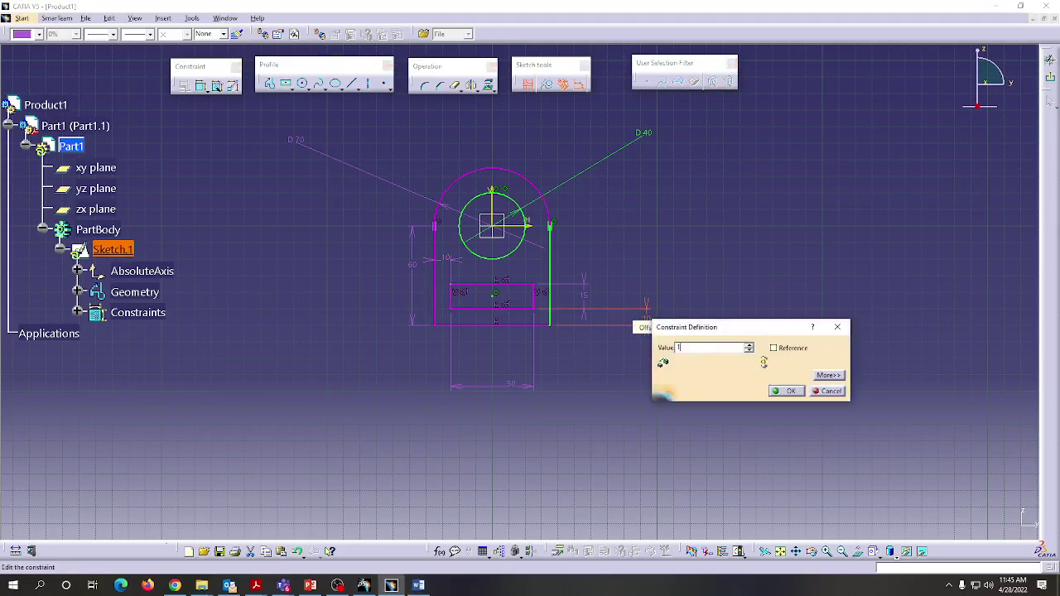
type("15")
left_click(785, 391)
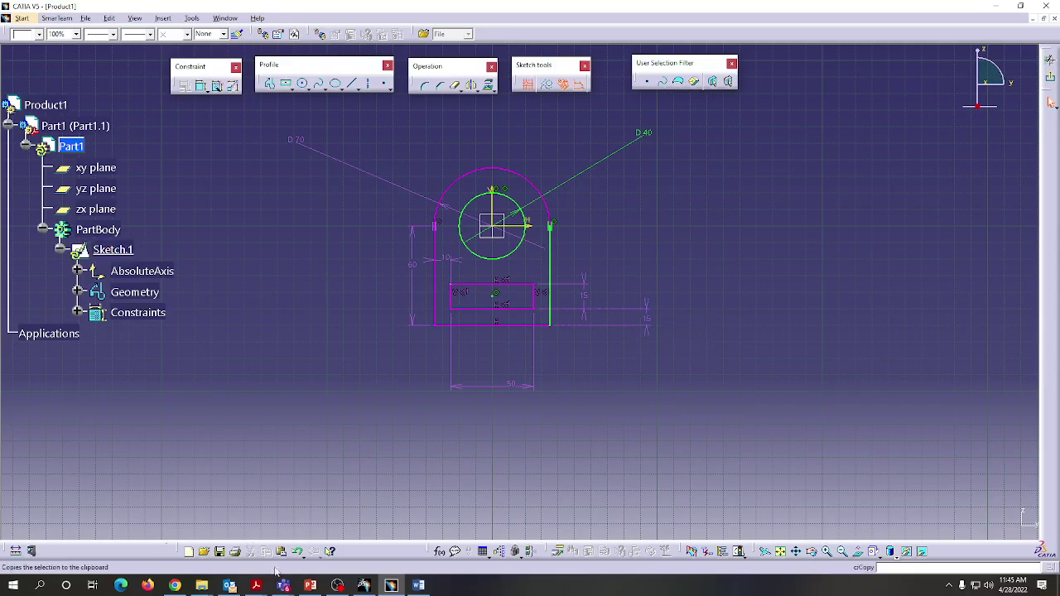
Step: Undo the last edits until both the rectangle's base offset and side offset dimensions are removed
left_click(298, 551)
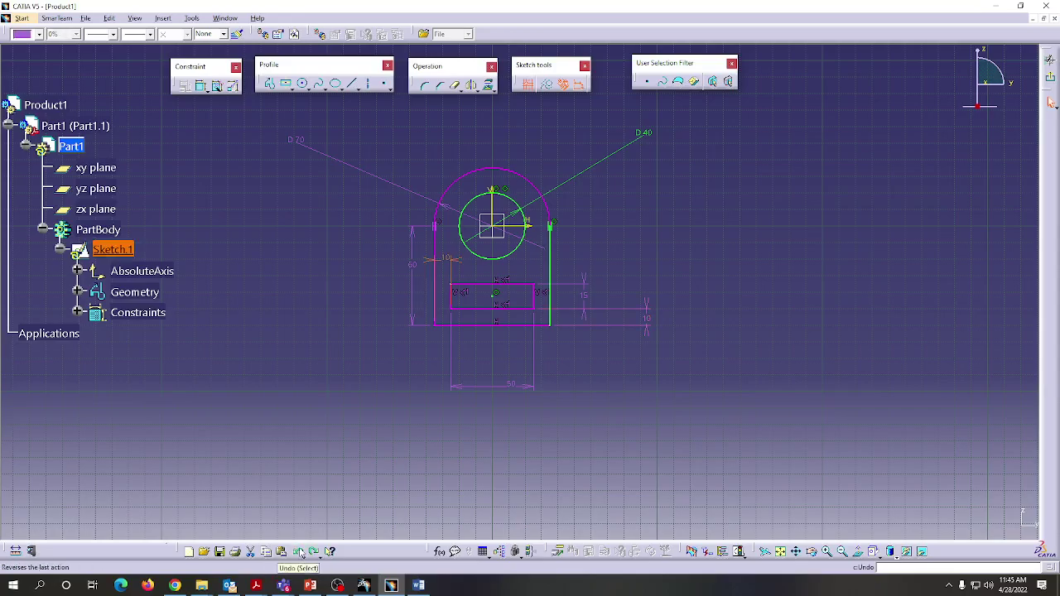
left_click(299, 551)
left_click(298, 551)
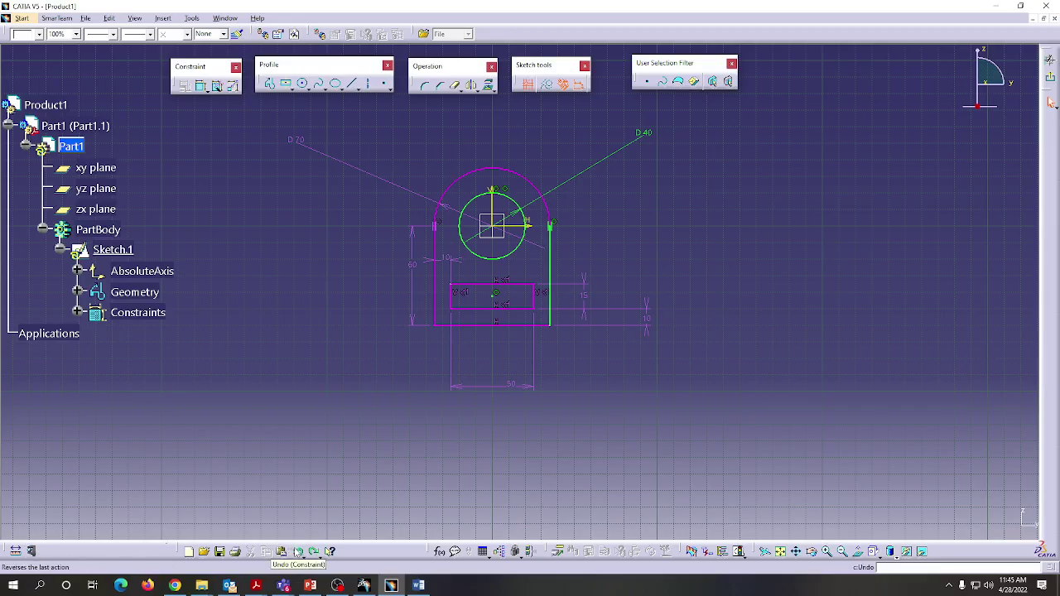
left_click(298, 552)
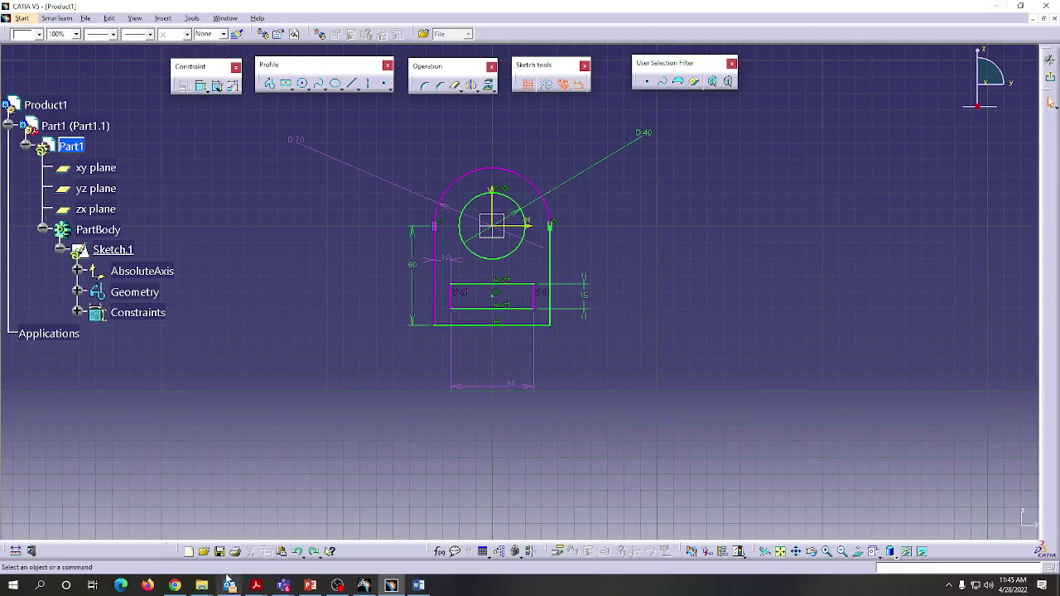
left_click(297, 553)
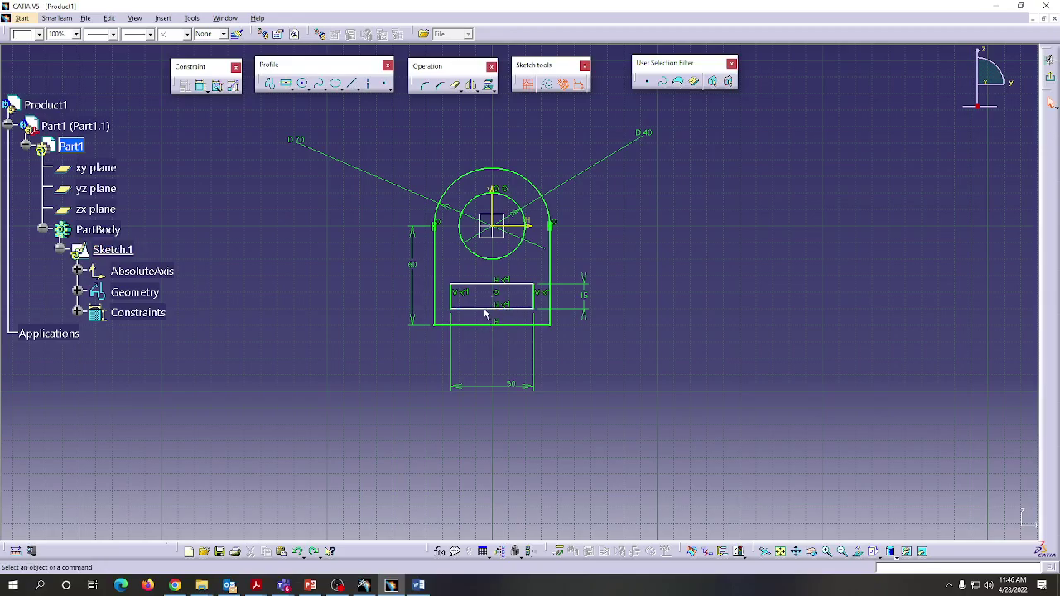
Step: Check the slot's base offset in the Word drawing and dimension the rectangle's lower edge 15 mm from the outline's base line
key("alt+Tab")
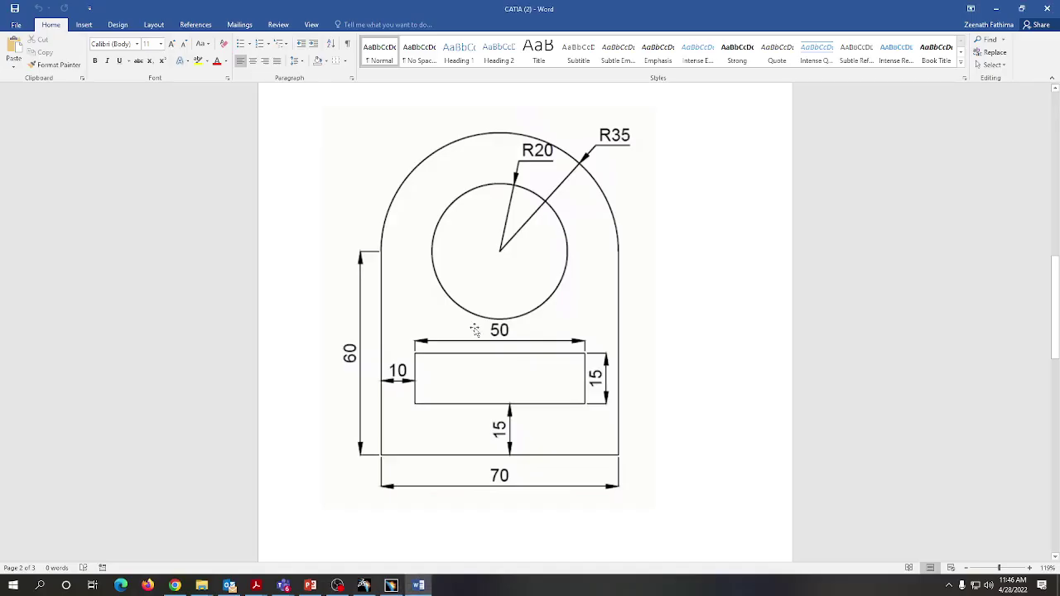
key("alt+Tab")
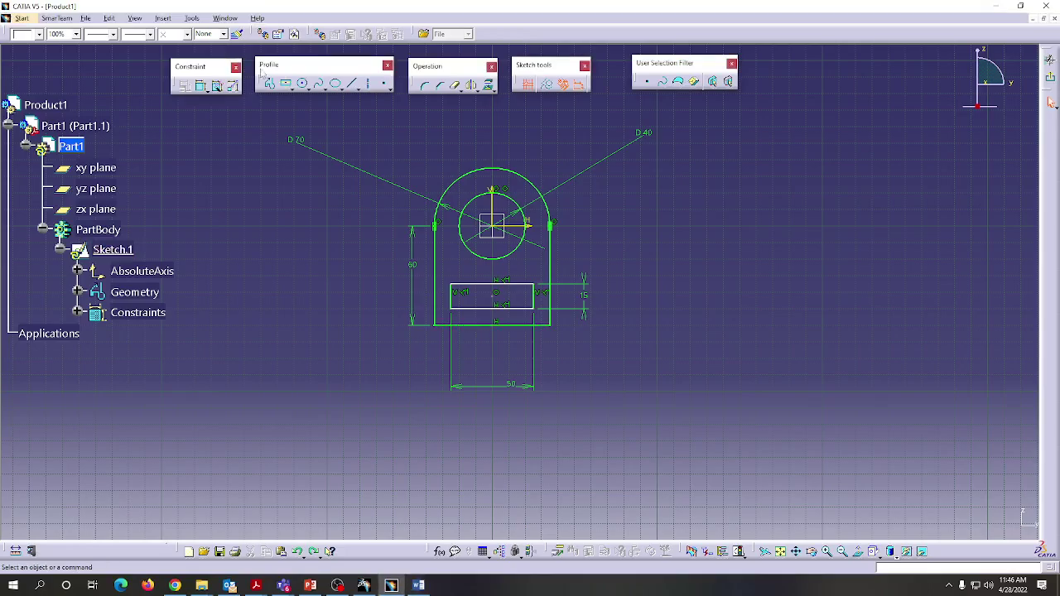
left_click(194, 85)
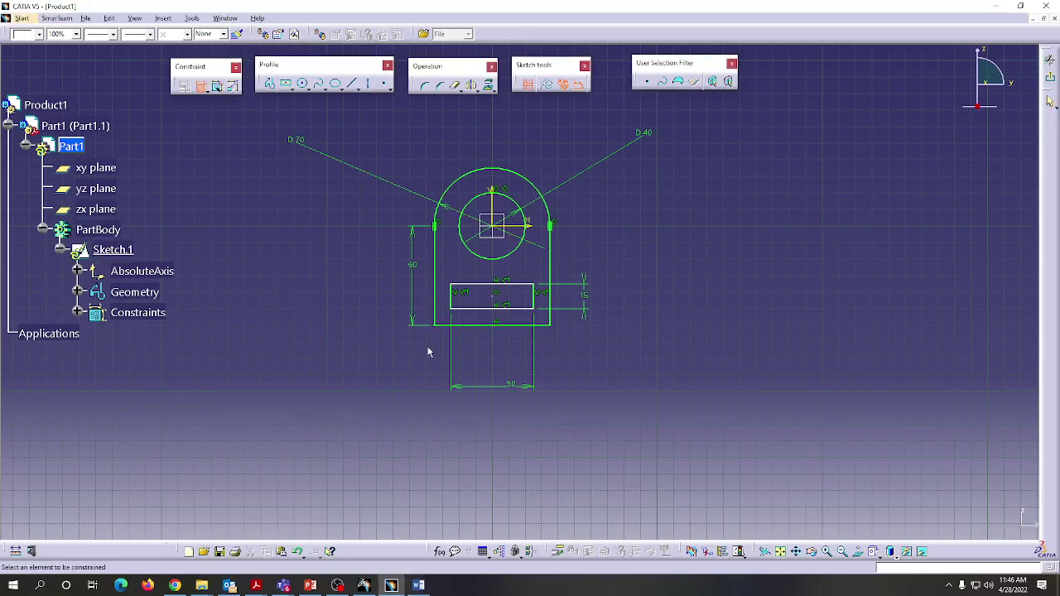
left_click(469, 309)
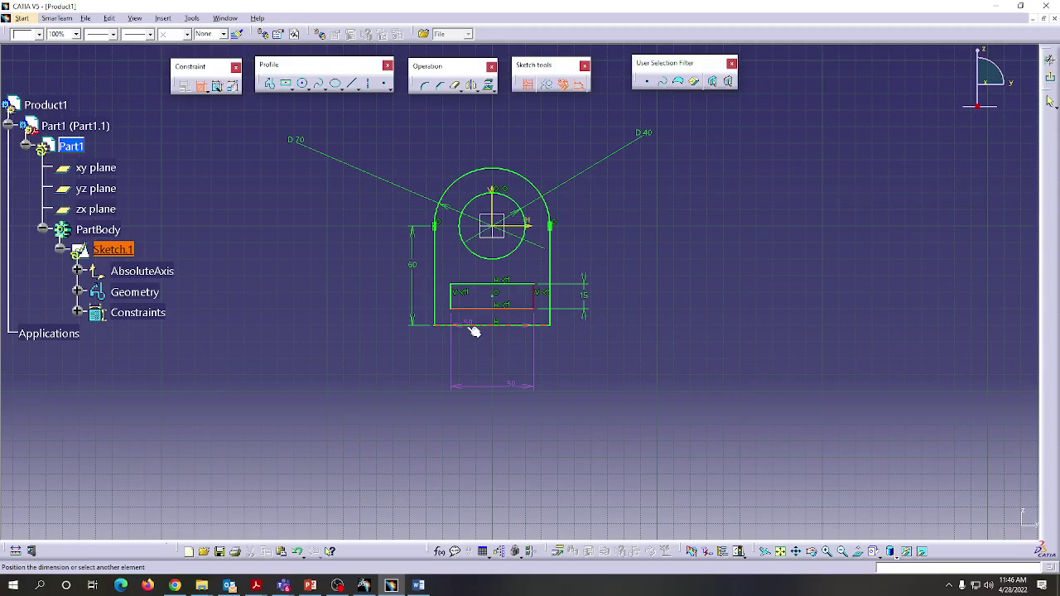
left_click(479, 325)
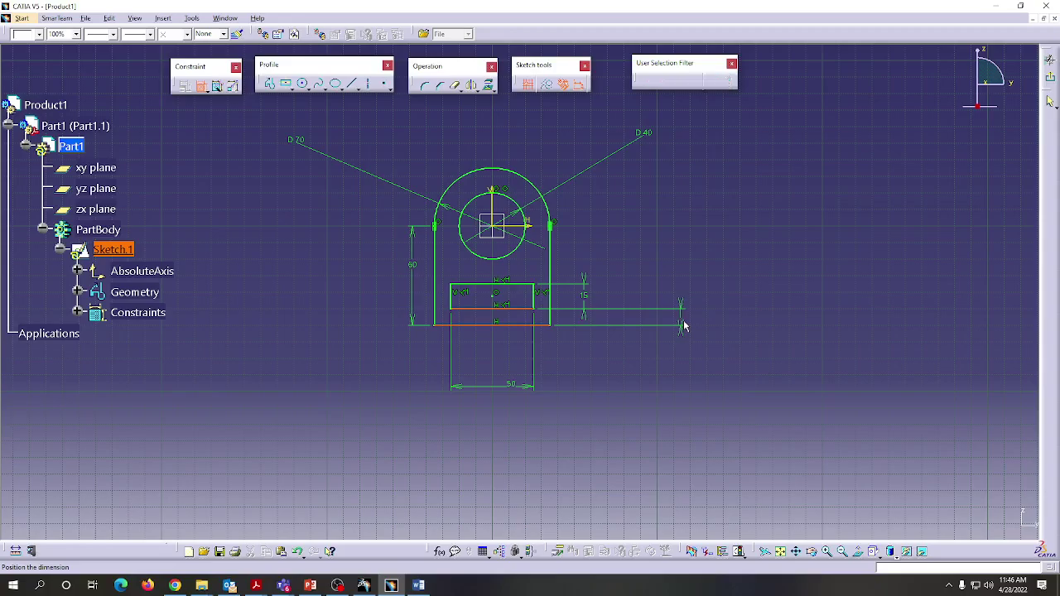
left_click(684, 325)
double_click(684, 322)
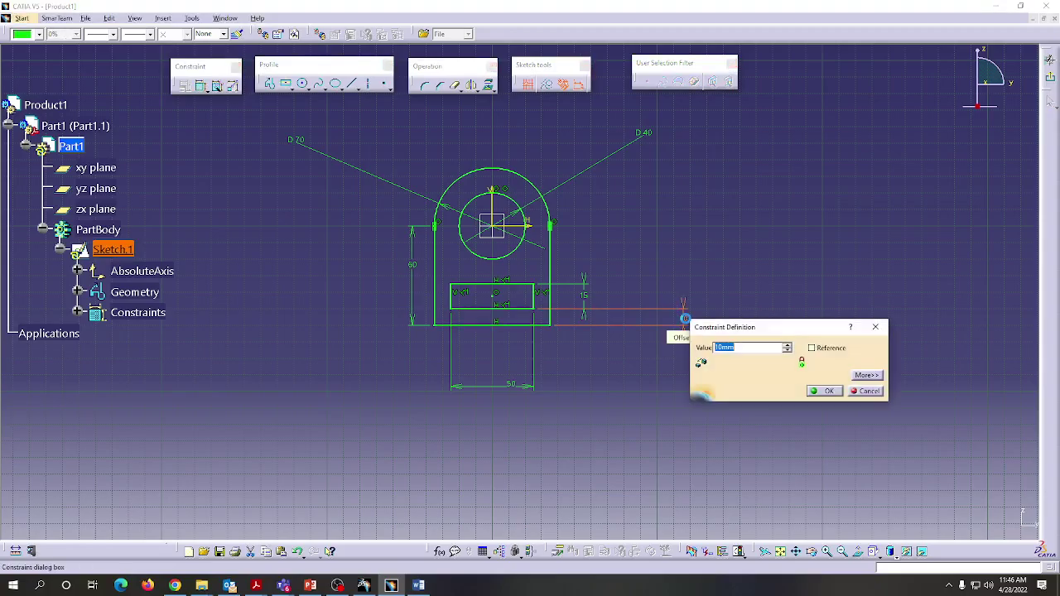
type("15")
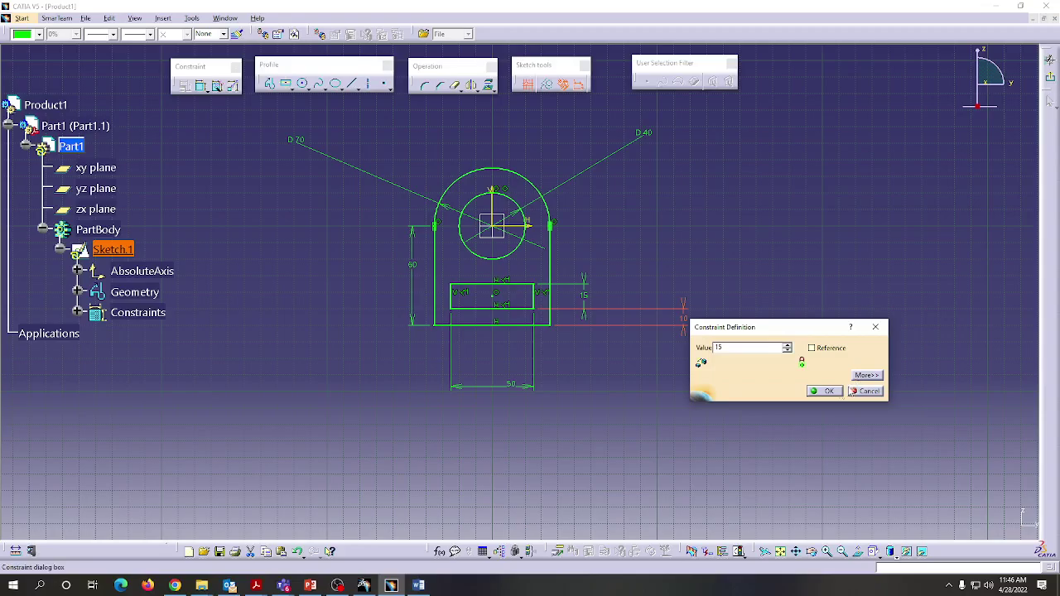
left_click(827, 391)
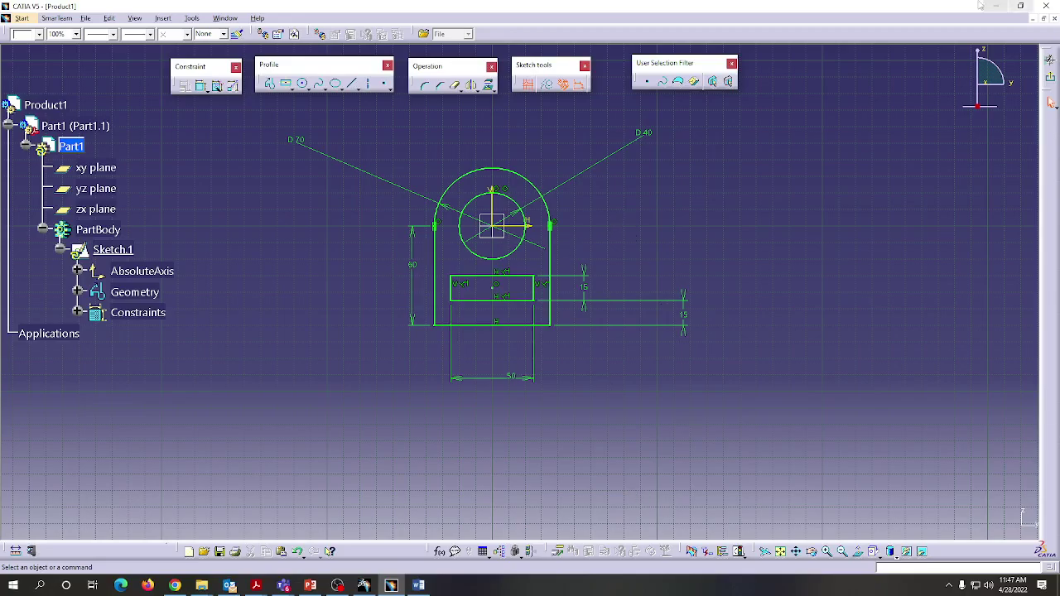
Step: Run Sketch Analysis to check whether the circle, outline and rectangle profiles are closed, and close the report
left_click(191, 17)
mouse_move(170, 15)
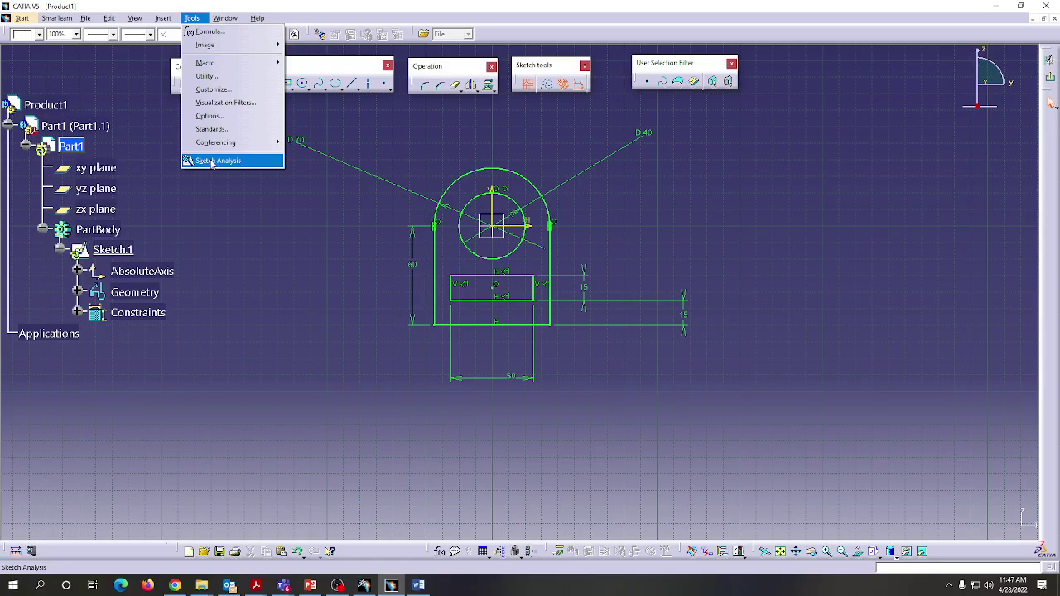
left_click(212, 162)
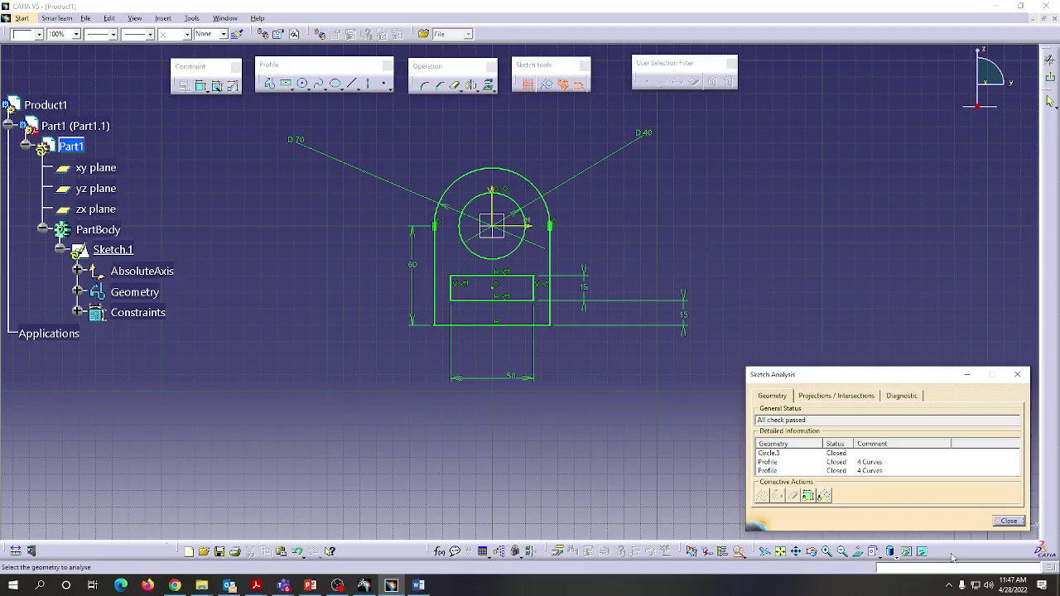
left_click(1021, 521)
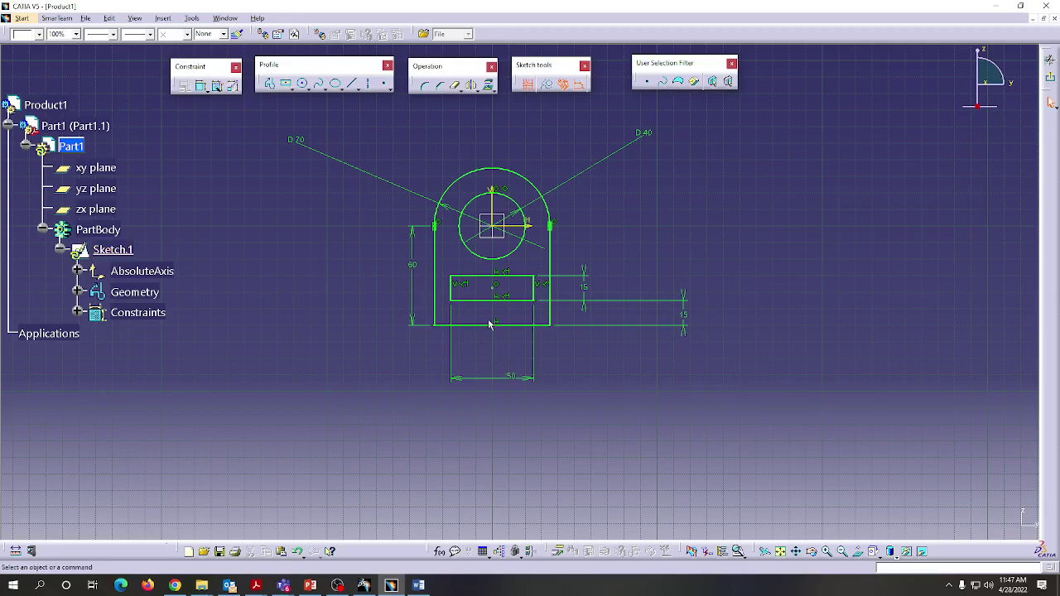
Step: Remove the outline's base line with Quick Trim and draw a shorter horizontal line from the lower-left corner that leaves the outline open
left_click(456, 87)
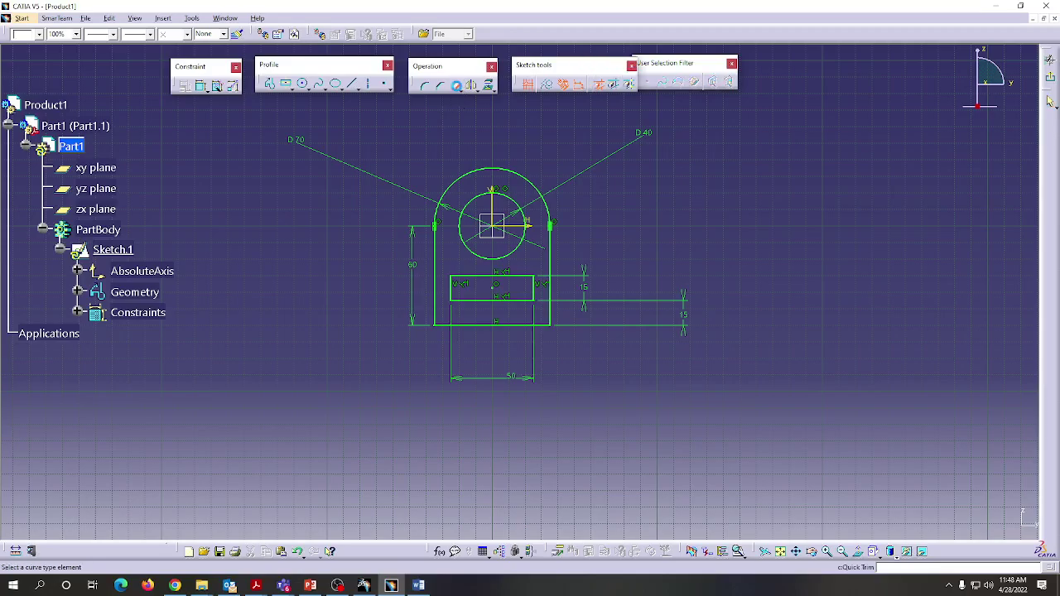
left_click(481, 324)
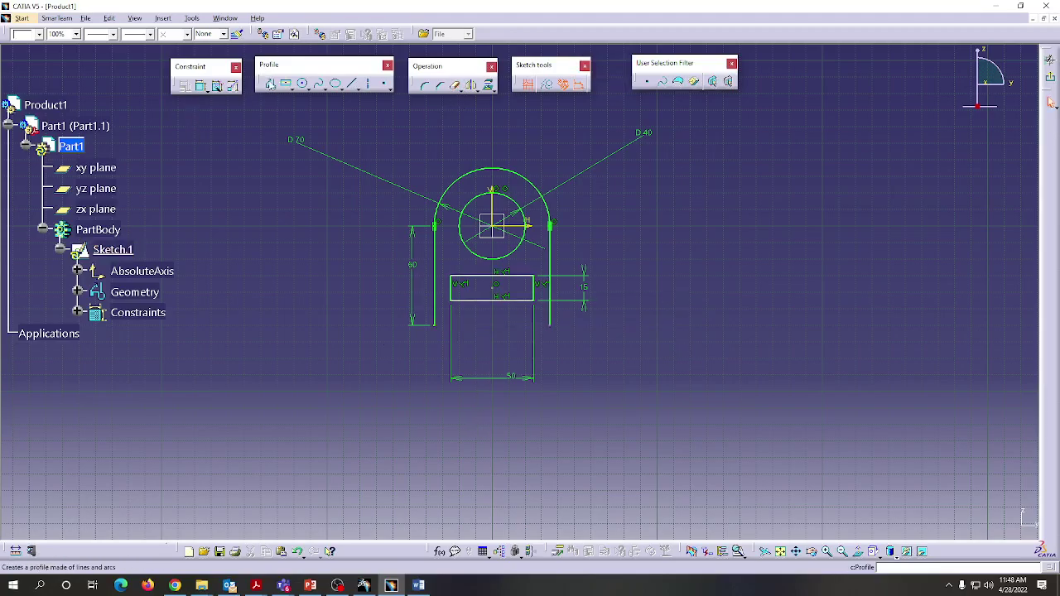
left_click(269, 84)
left_click(436, 325)
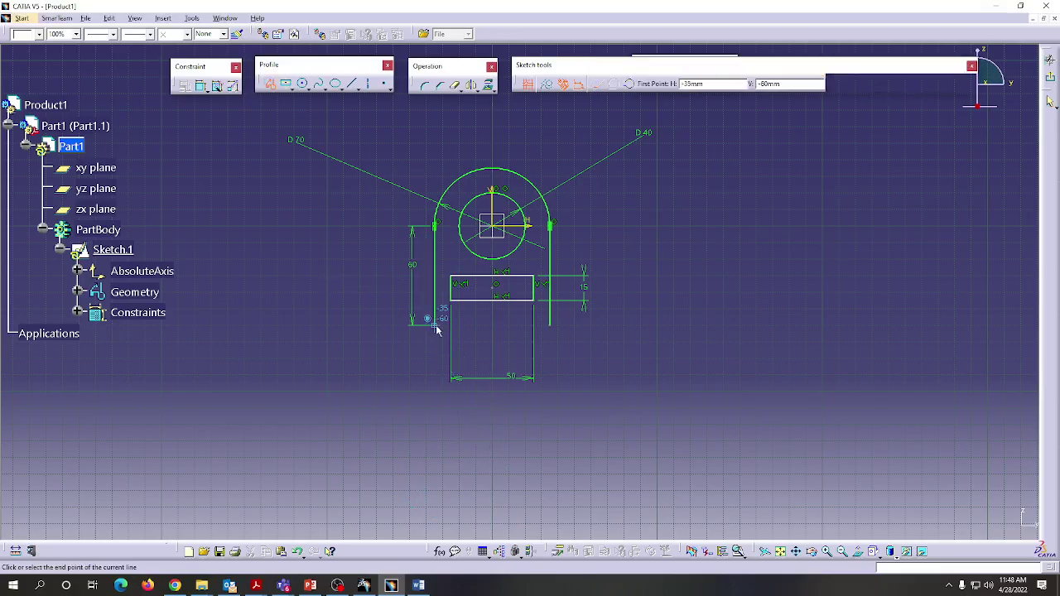
left_click(525, 325)
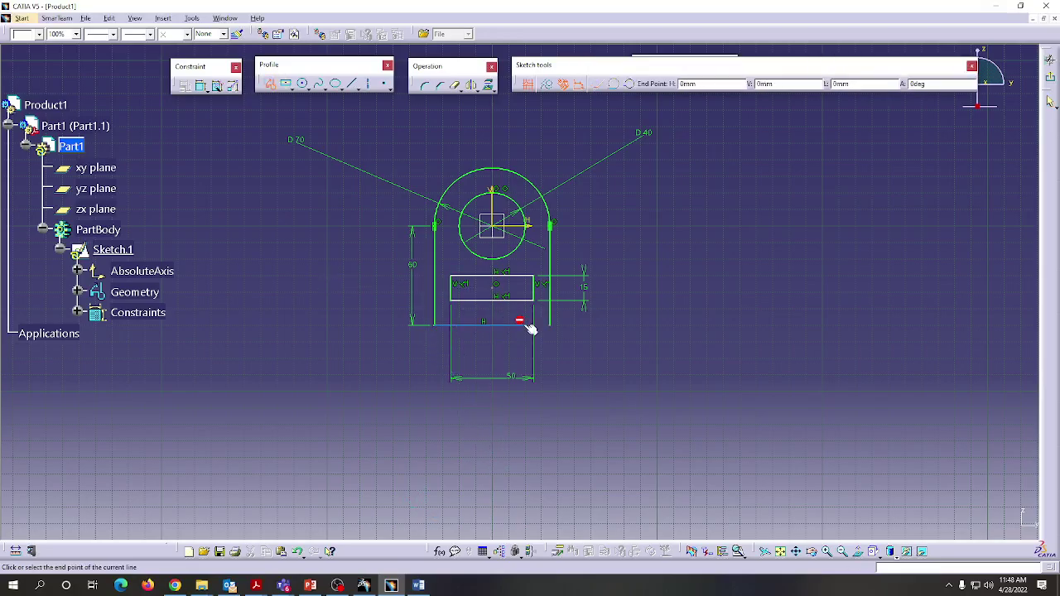
left_click(269, 83)
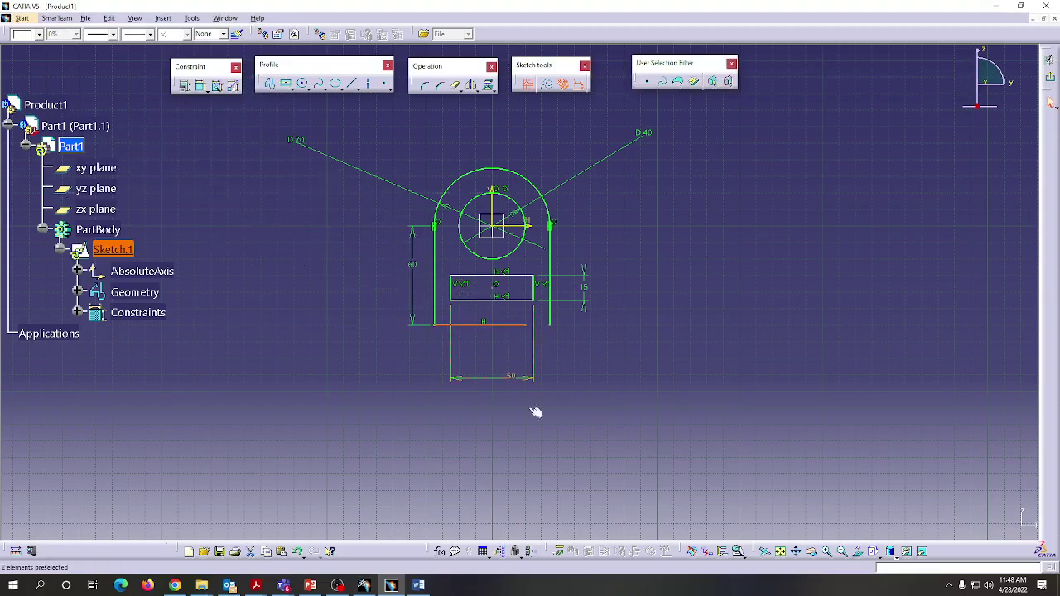
Step: Analyse the sketch with the shortened base line to check the outline for open end points, and close the report
left_click(192, 18)
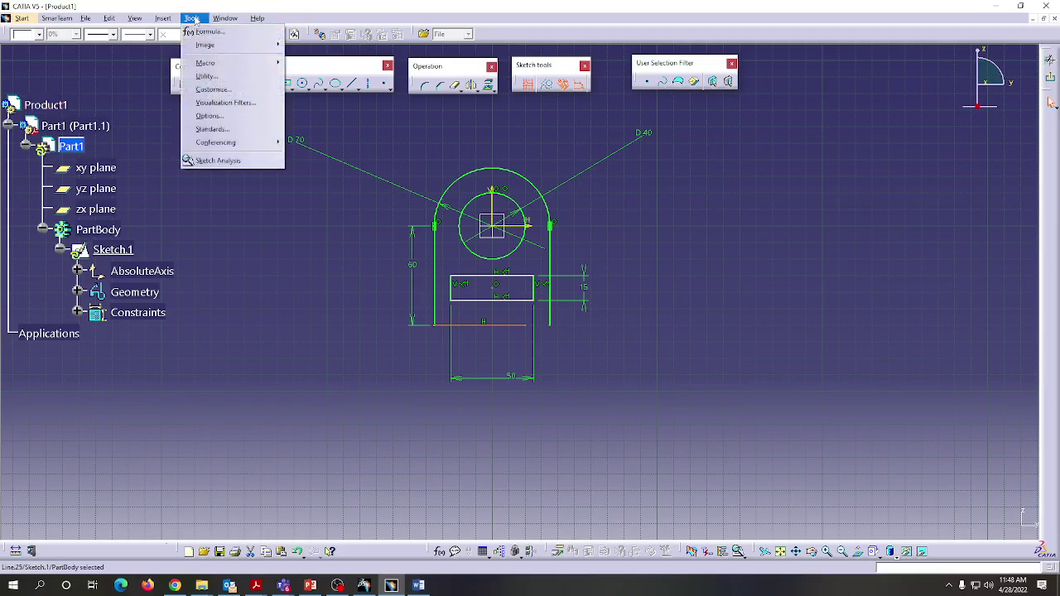
left_click(216, 164)
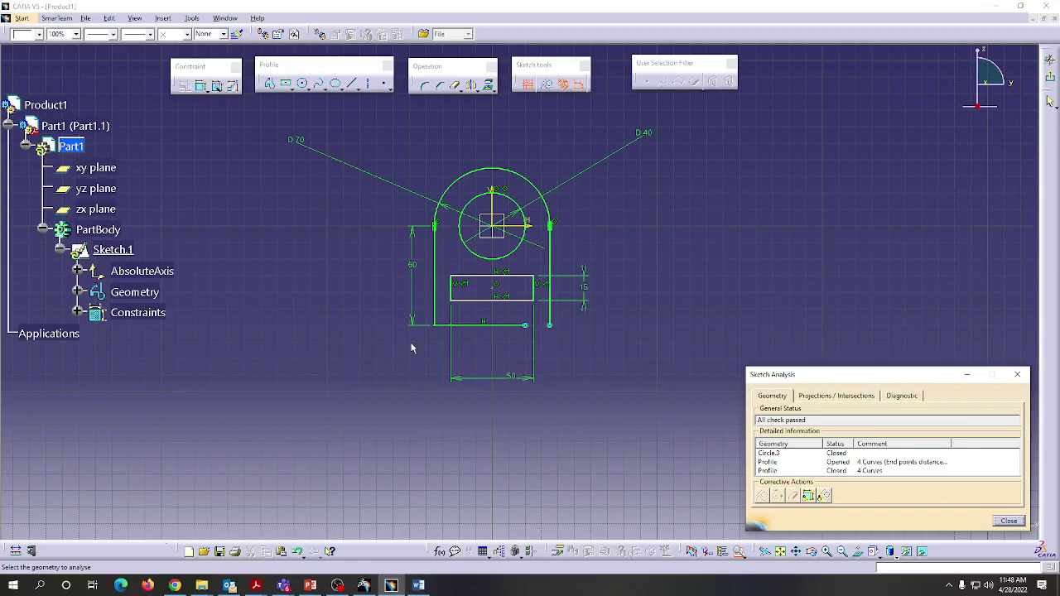
left_click(1009, 520)
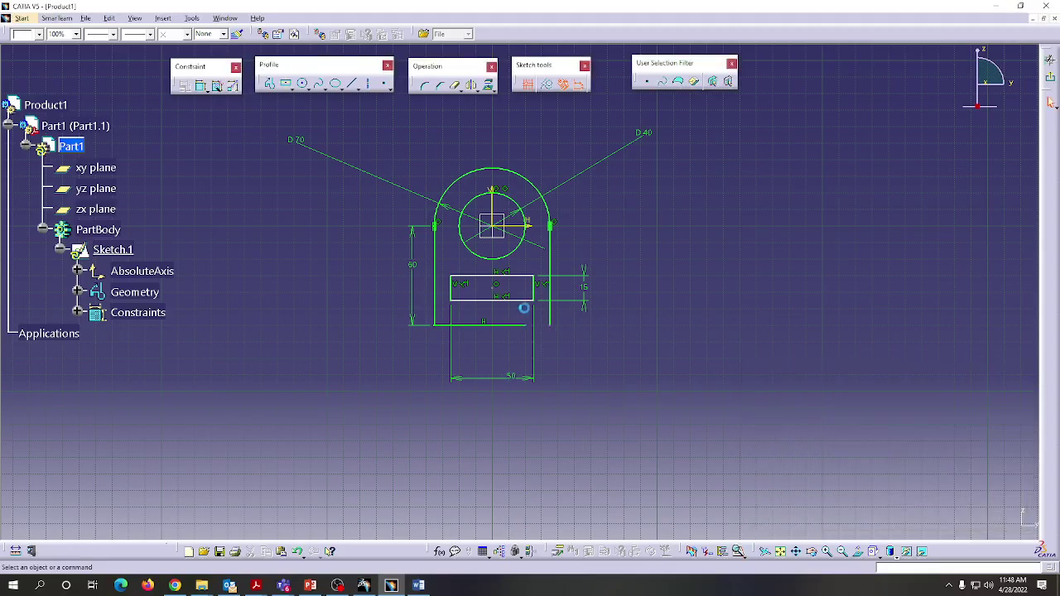
Step: Undo the base line changes to restore the closed outline and exit the sketch to Part Design
left_click(298, 551)
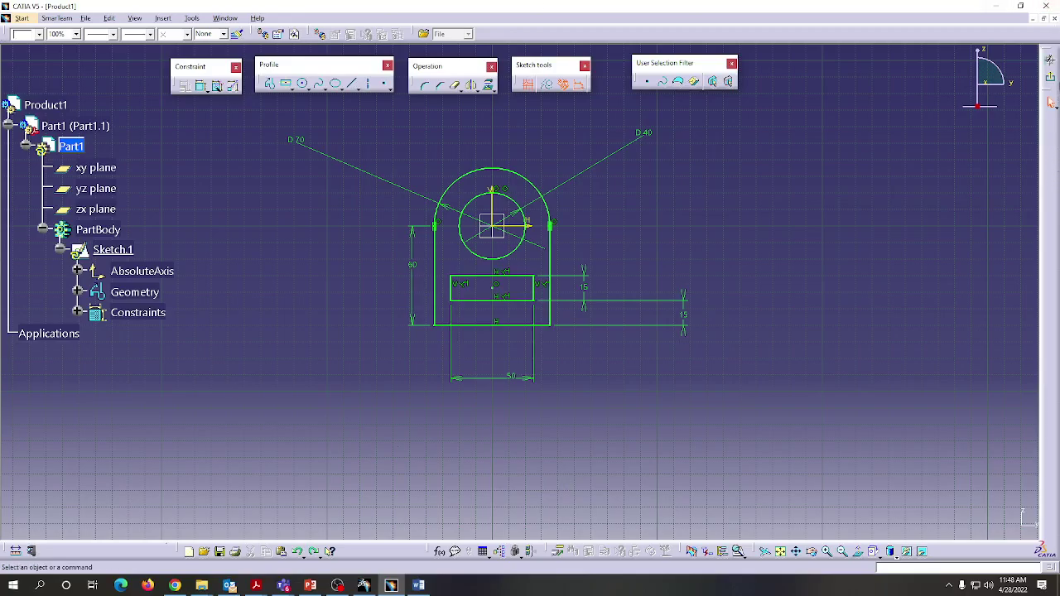
left_click(1050, 78)
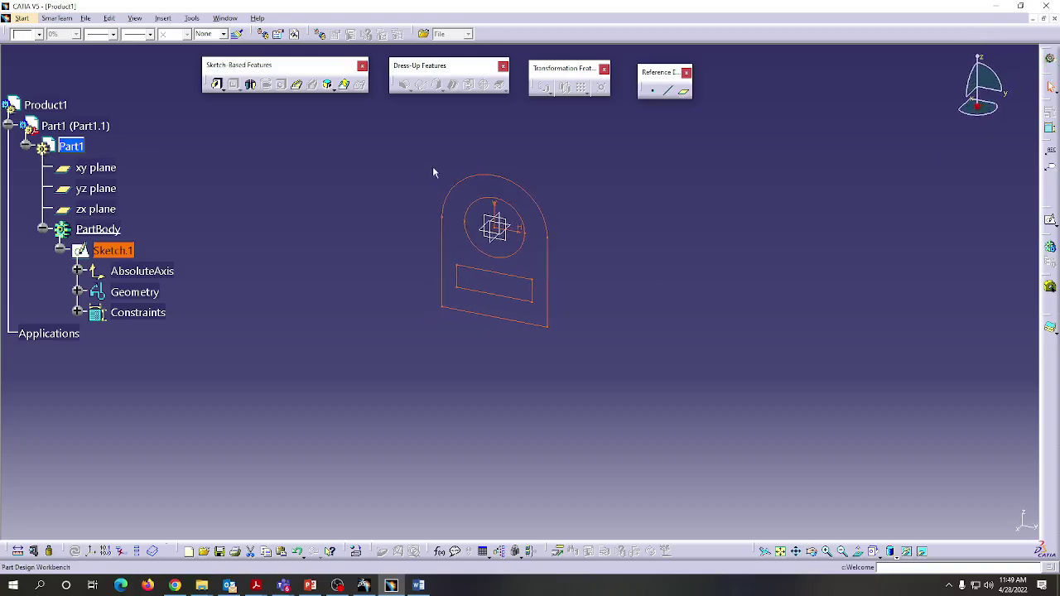
left_click(506, 262)
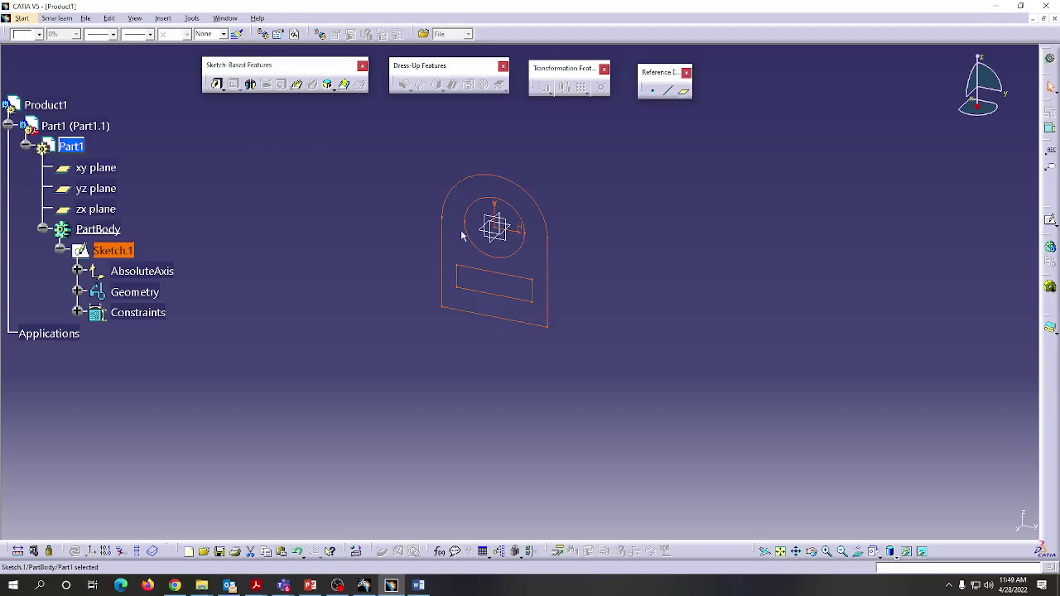
left_click(527, 305)
Step: Switch to the PowerPoint presentation, review slide 8 on the 3D sketching tool boxes, and return to CATIA
left_click(311, 586)
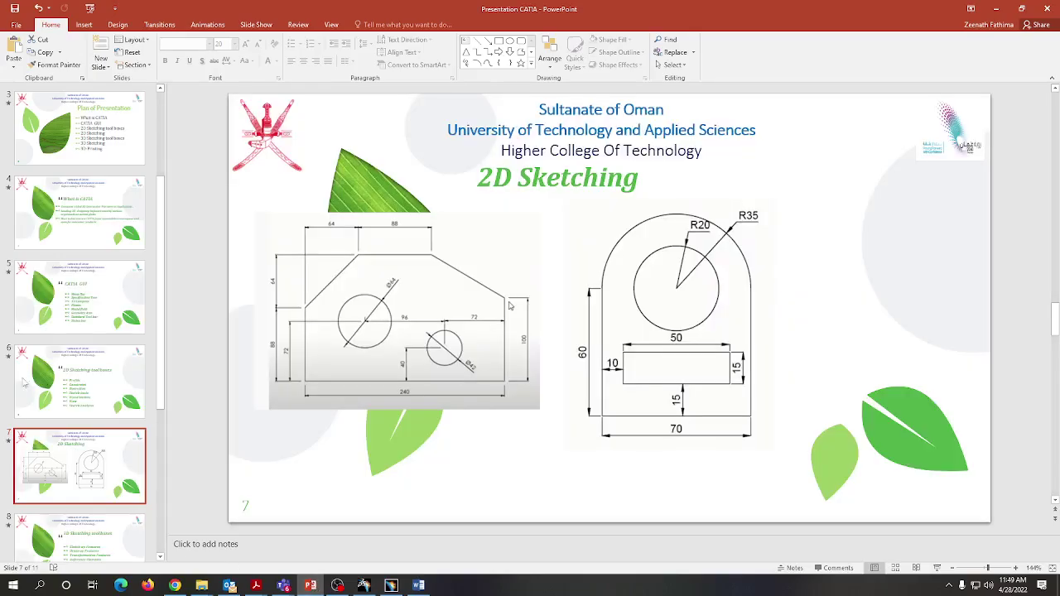
scroll(73, 464, "down", 1)
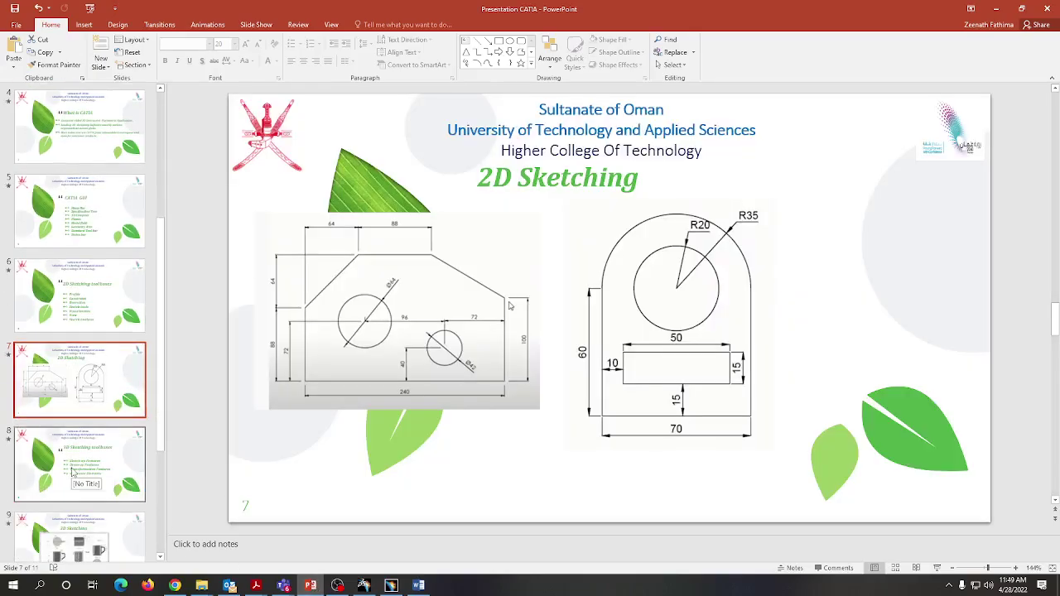
left_click(73, 469)
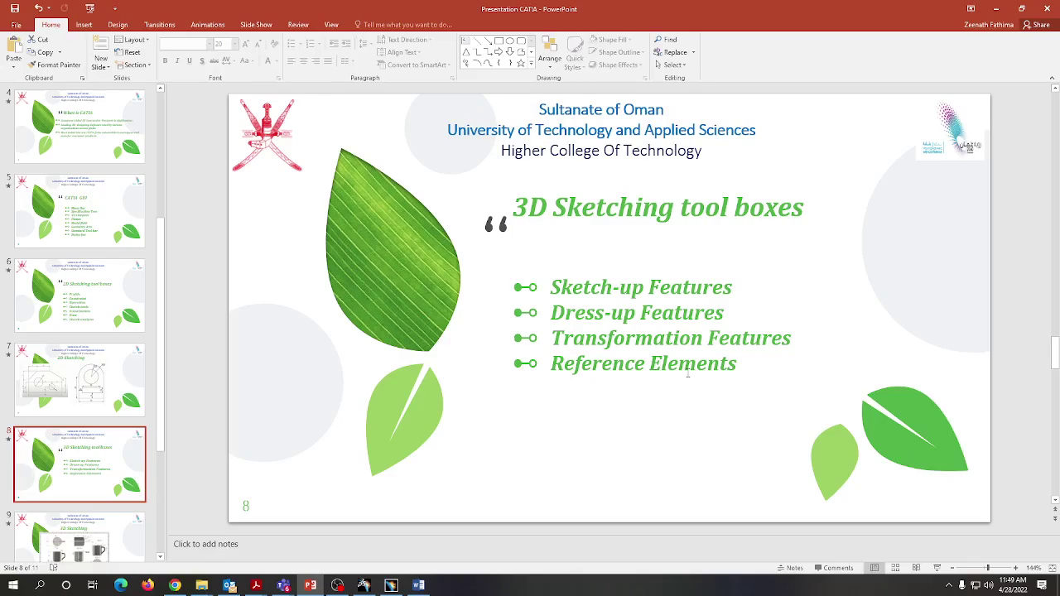
left_click(998, 10)
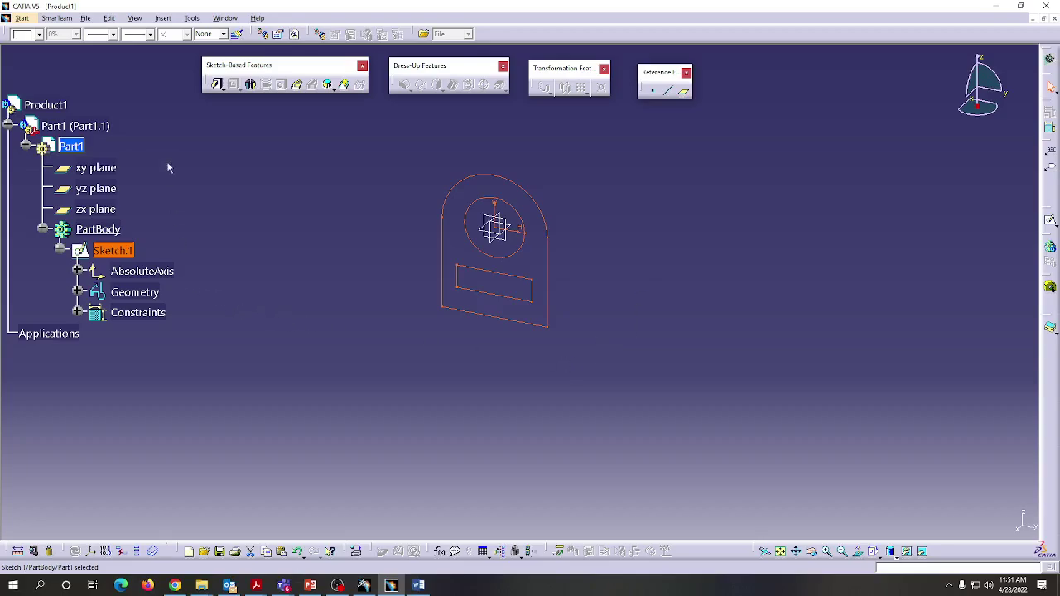
Step: Pad the arched plate sketch to a length of 30 mm in the reversed direction
left_click(217, 85)
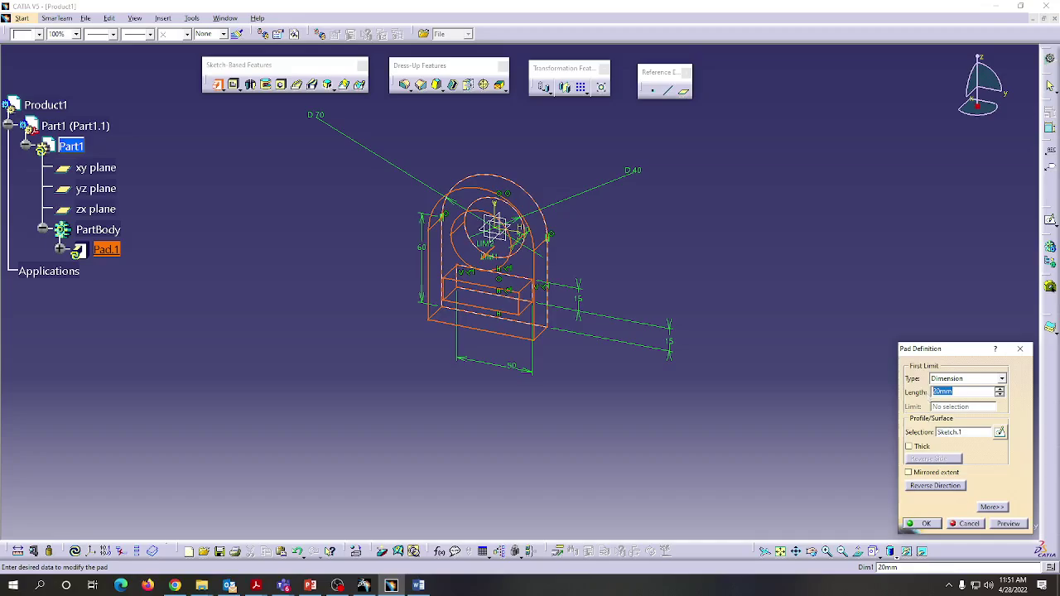
type("30")
left_click(1008, 524)
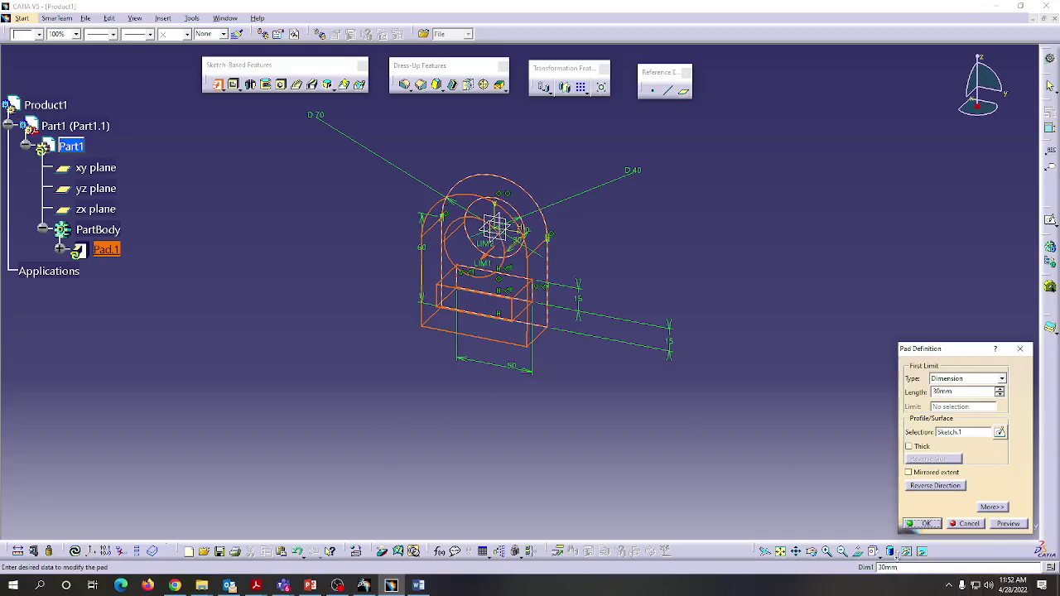
left_click(922, 487)
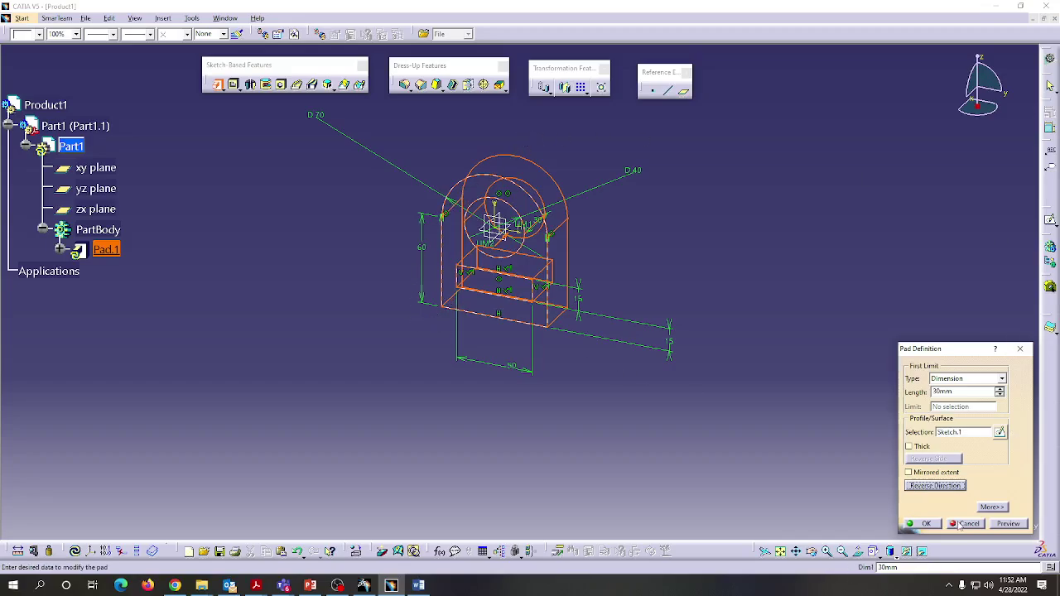
left_click(924, 525)
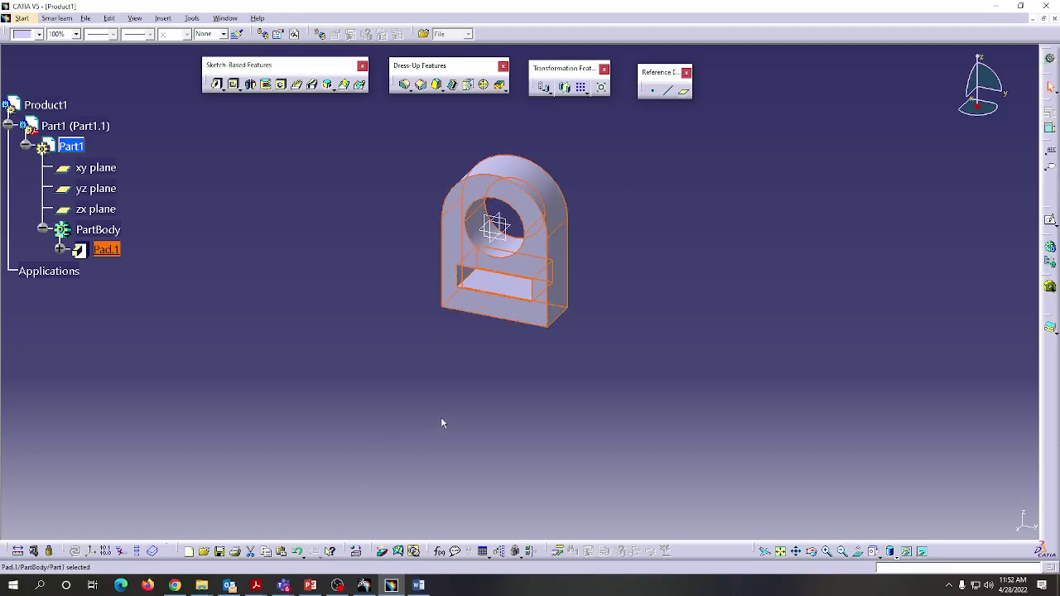
left_click(497, 410)
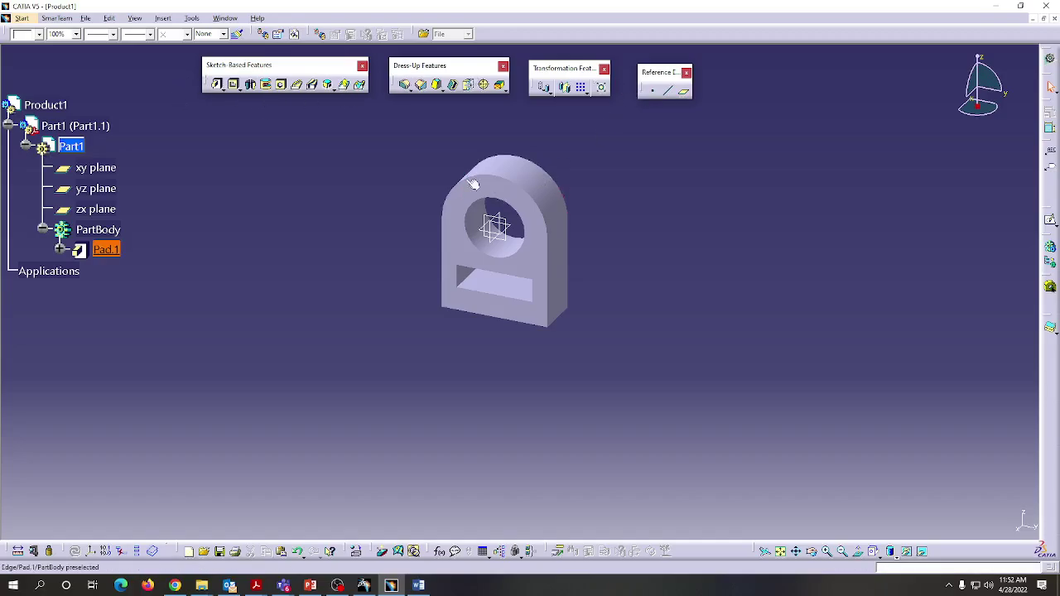
Step: Apply a 3 mm edge fillet to the four outer edges of the plate's front face
left_click(450, 263)
left_click(447, 265, "ctrl")
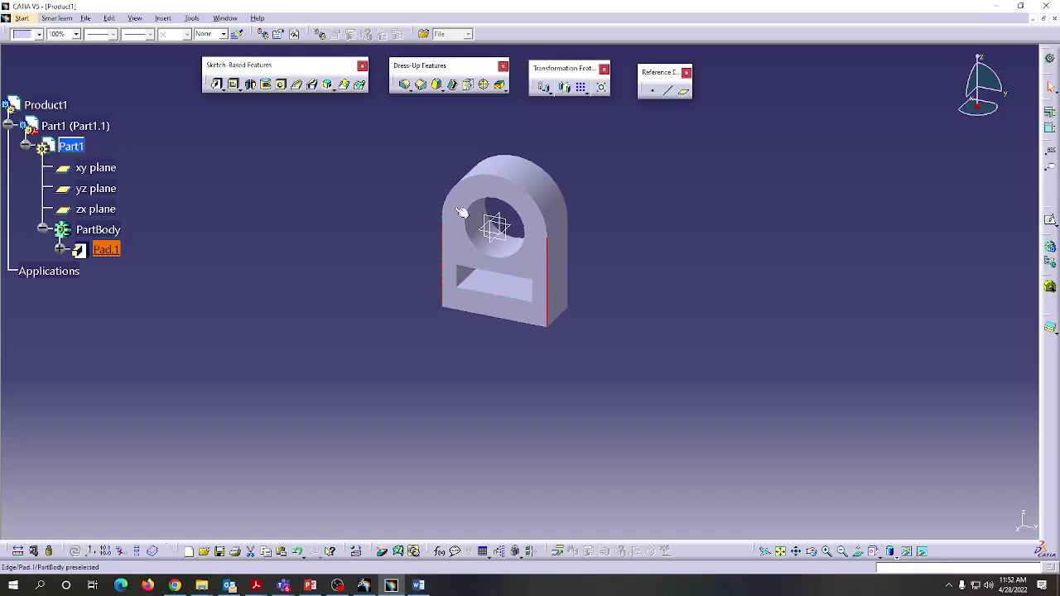
left_click(497, 178, "ctrl")
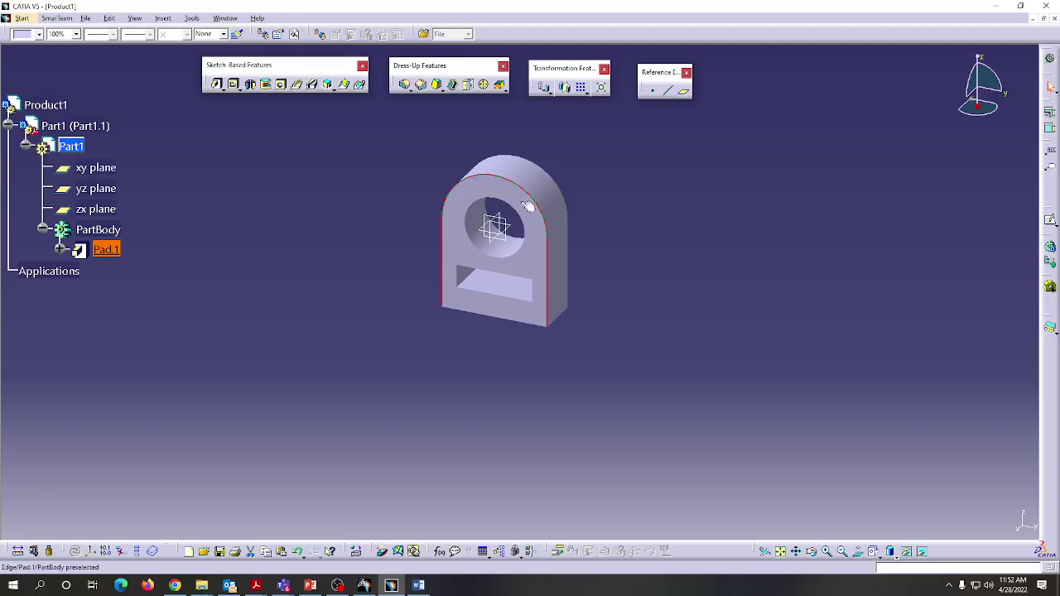
left_click(491, 321, "ctrl")
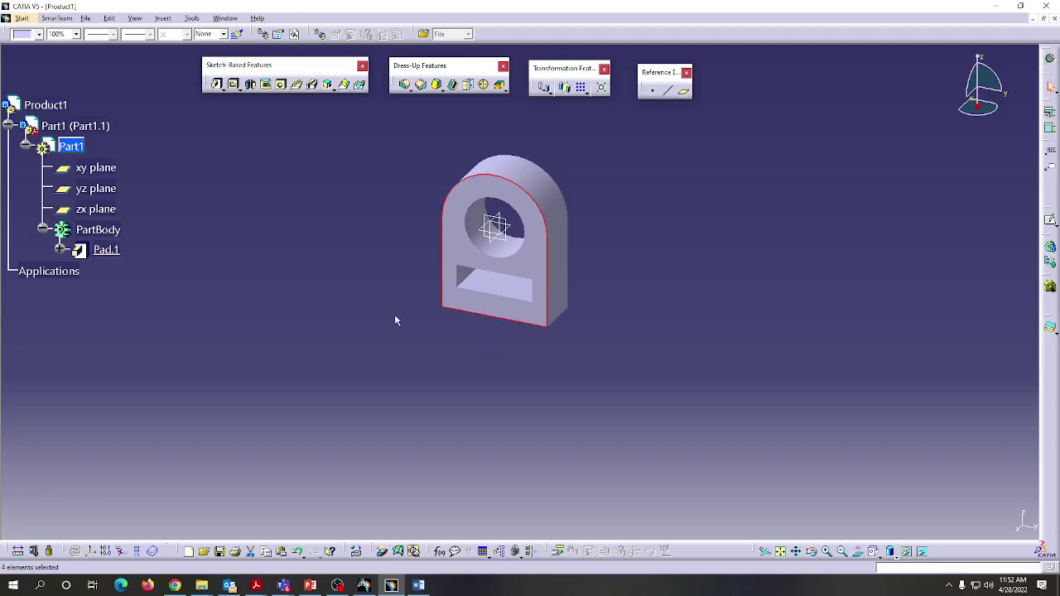
left_click(404, 86)
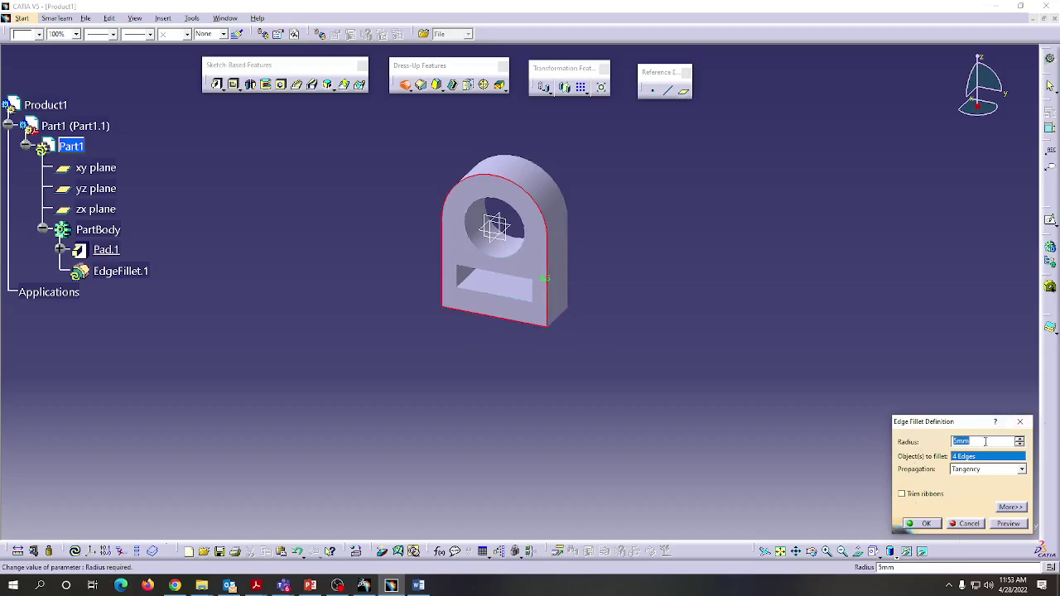
type("3")
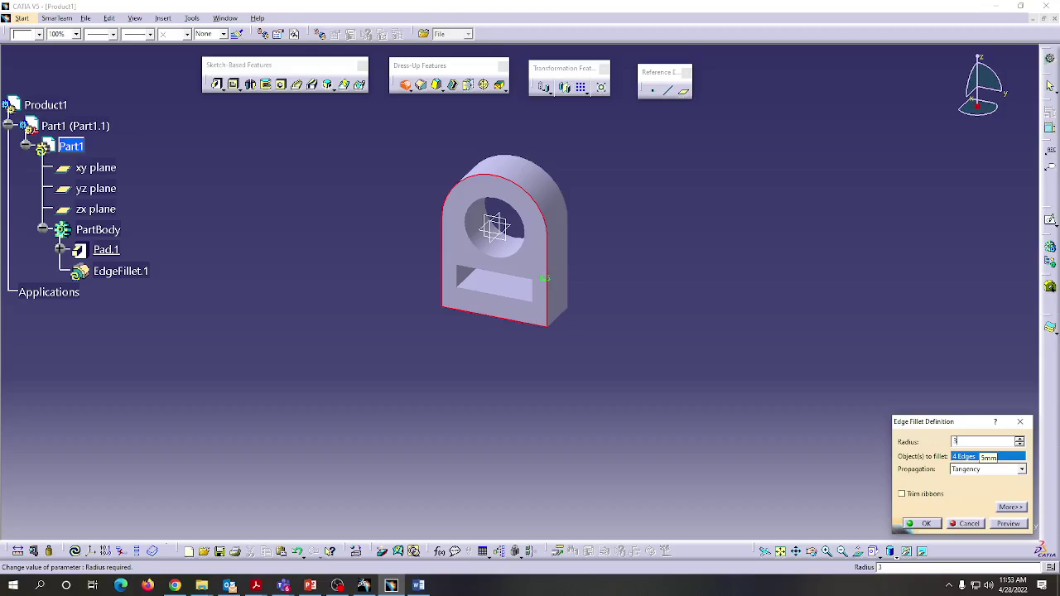
left_click(1007, 524)
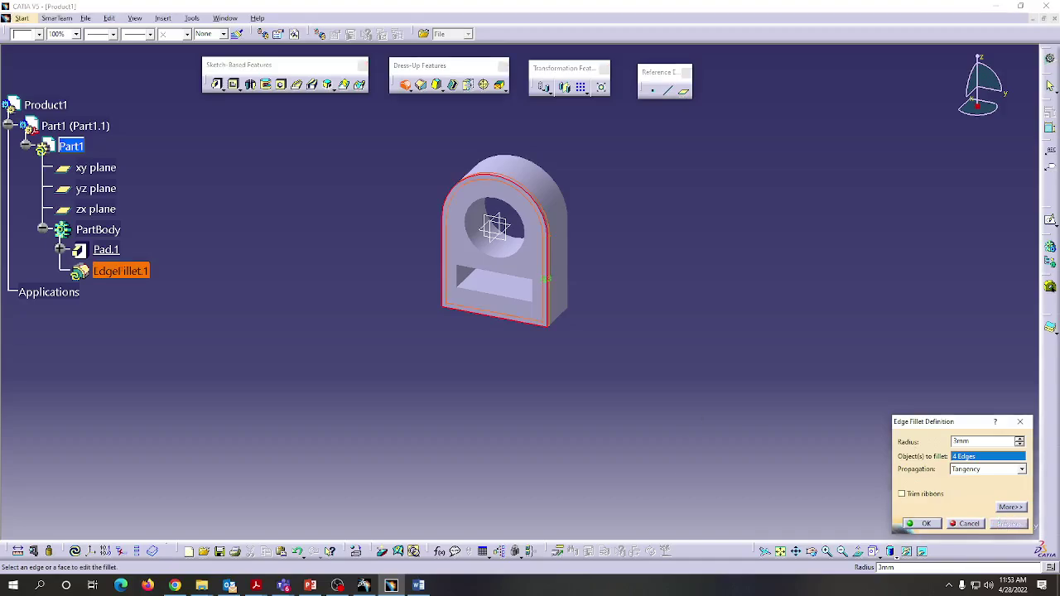
left_click(923, 524)
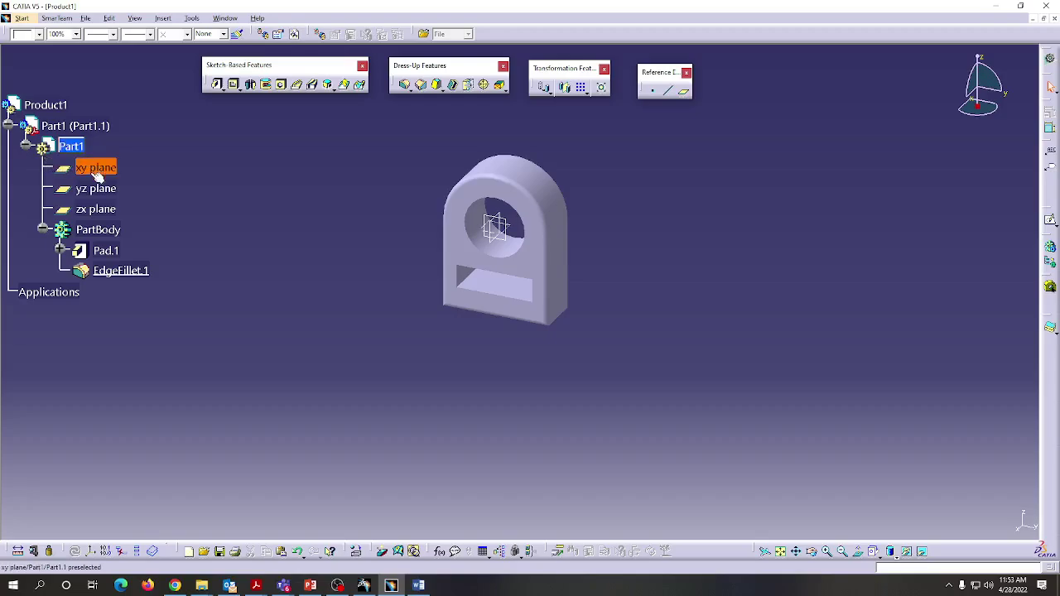
Step: Reopen the pad's sketch, set the circle's diameter to 20 mm, and exit to update the solid
left_click(59, 250)
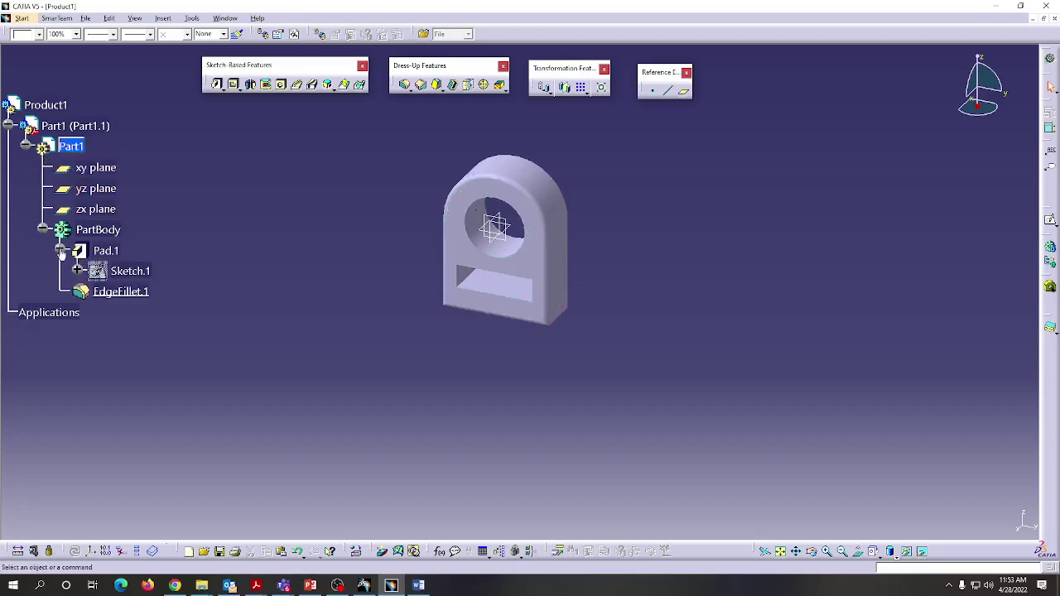
double_click(139, 271)
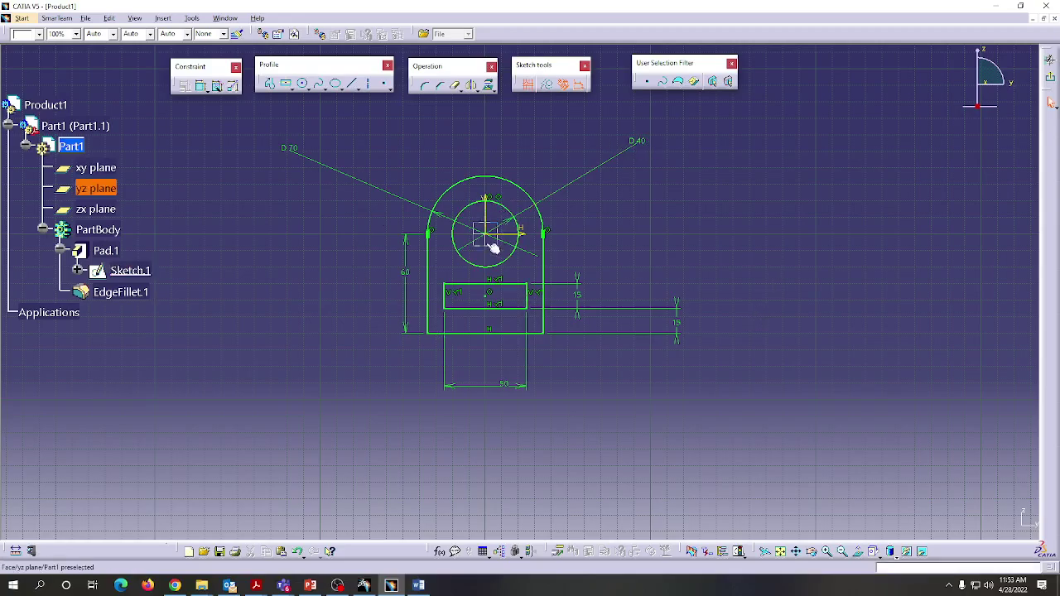
double_click(638, 141)
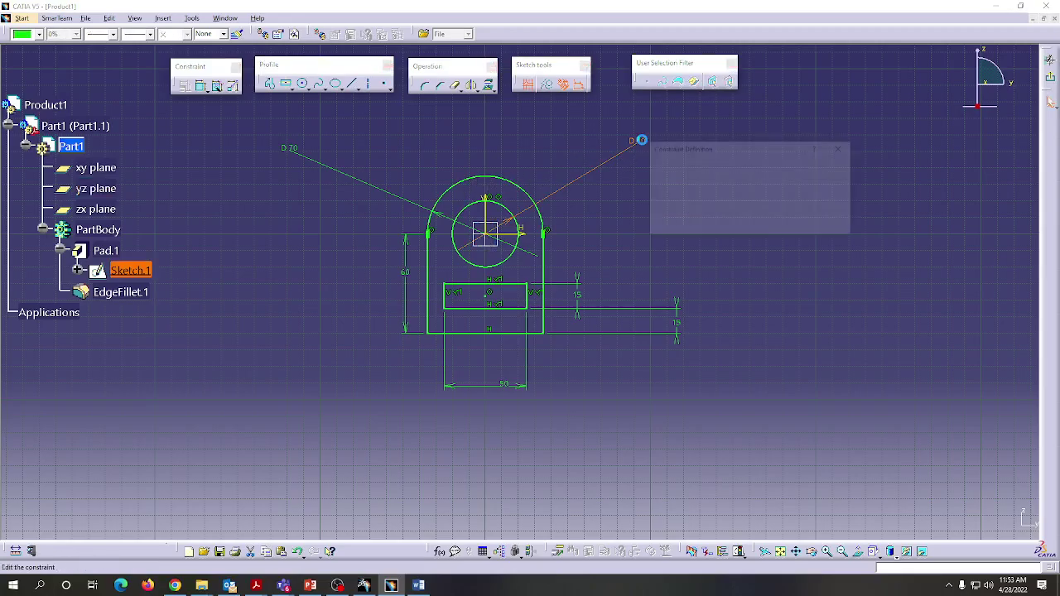
type("20")
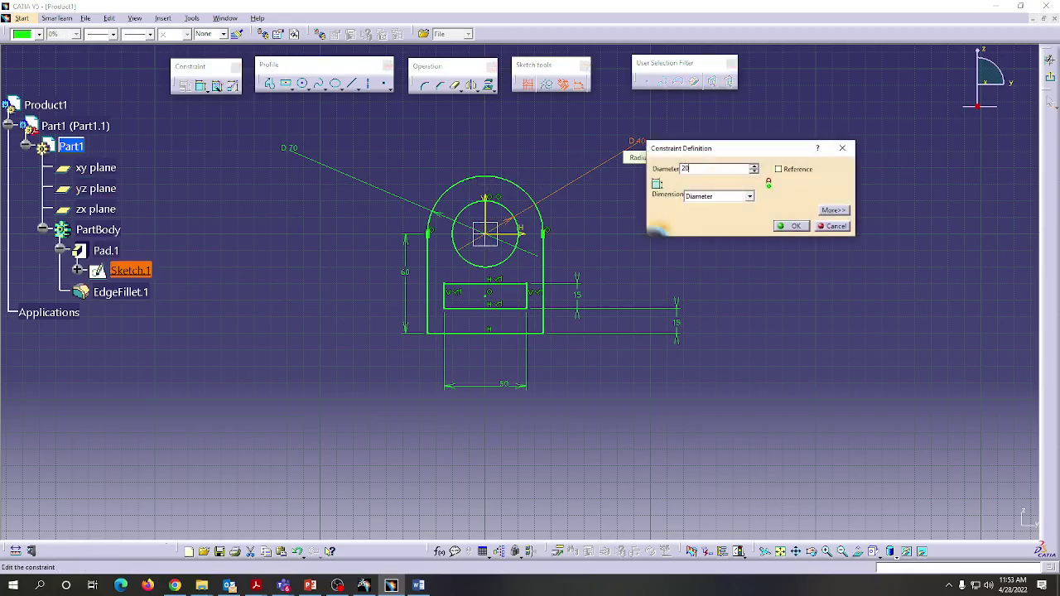
left_click(799, 225)
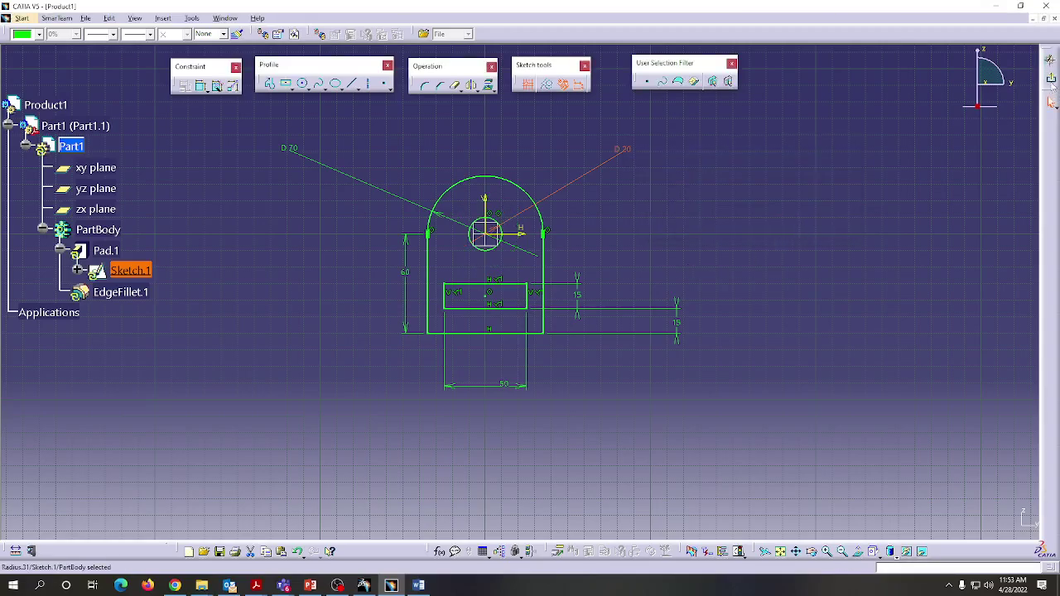
left_click(1050, 101)
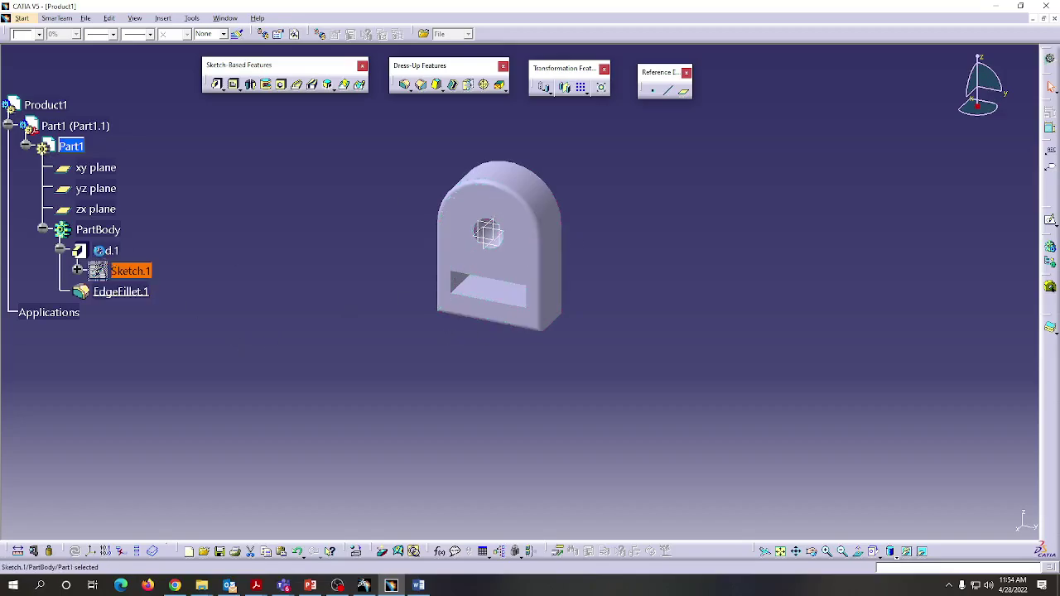
Step: Edit the pad to a length of 20 mm and reverse its extrusion direction
left_click(107, 251)
double_click(107, 251)
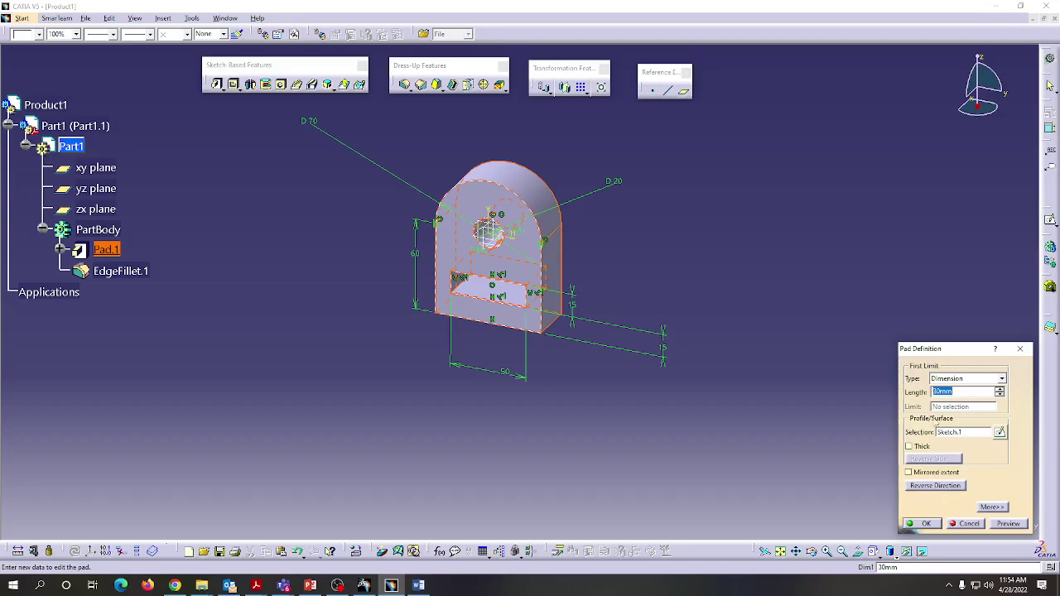
left_click_drag(955, 394, 927, 393)
type("20")
left_click(956, 486)
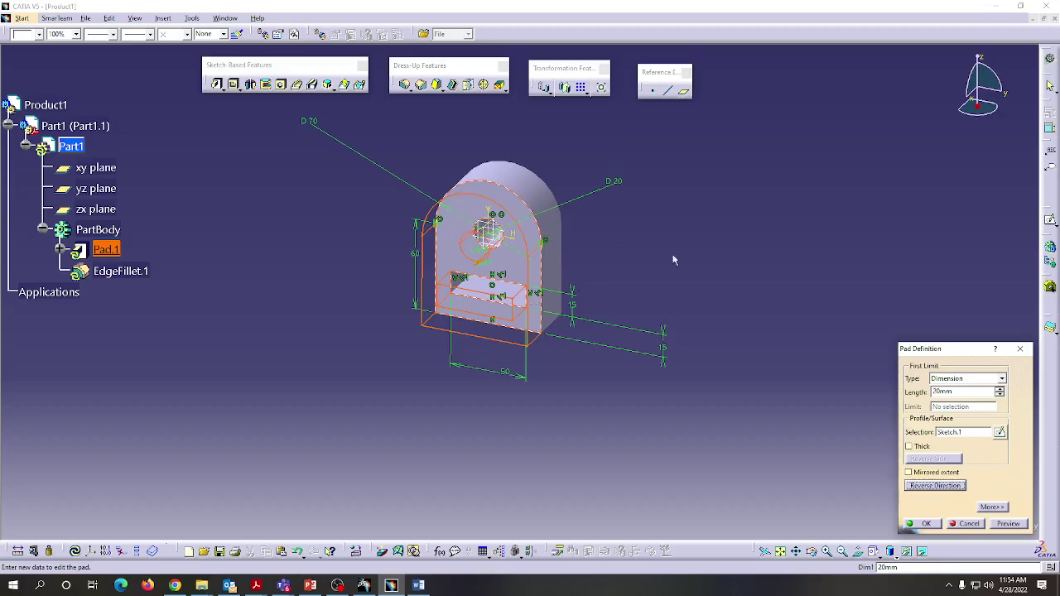
left_click(1017, 525)
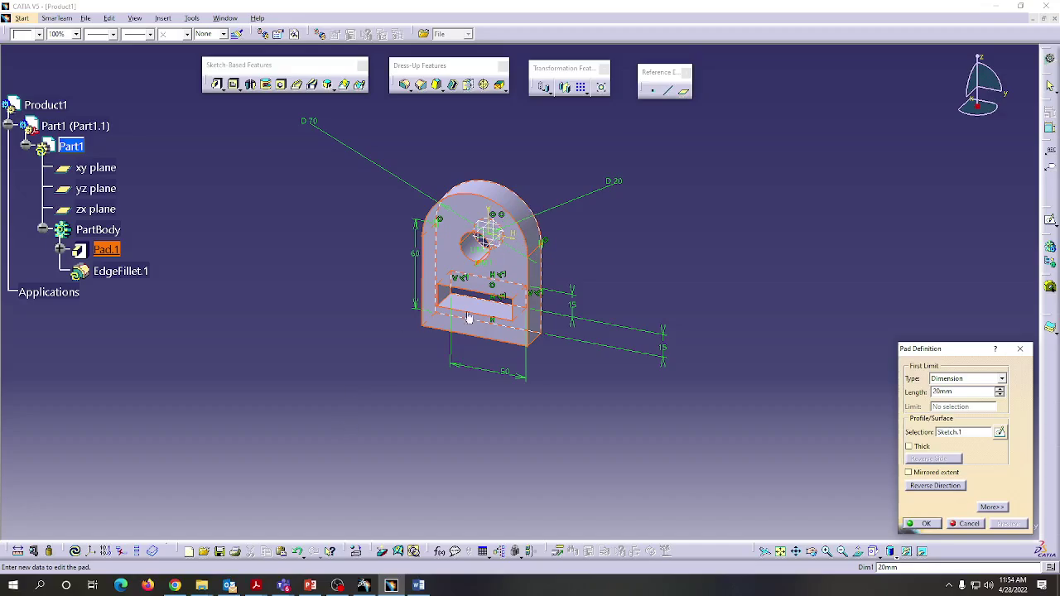
left_click(925, 524)
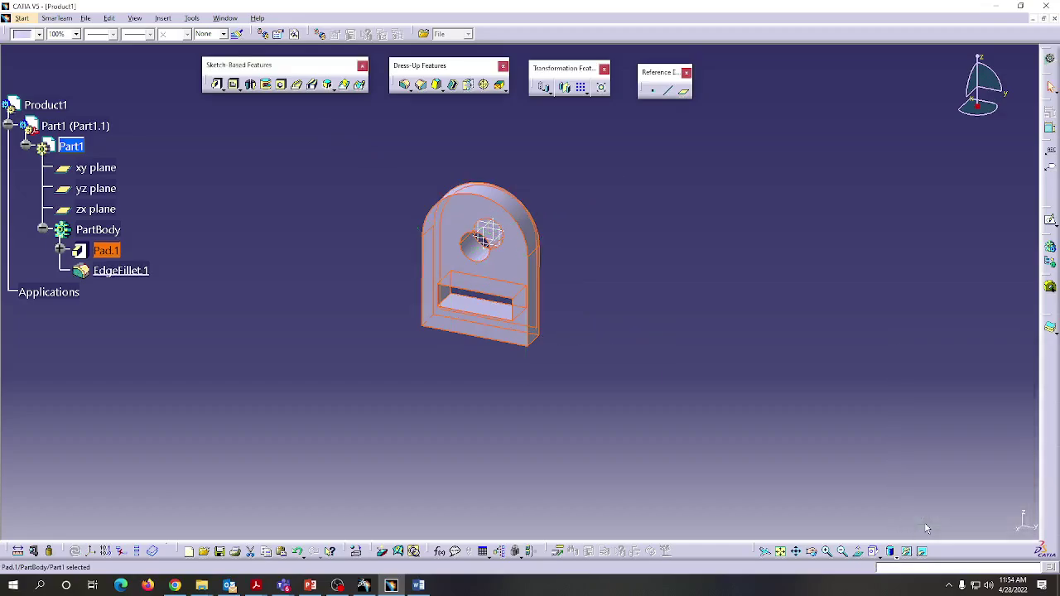
left_click(655, 470)
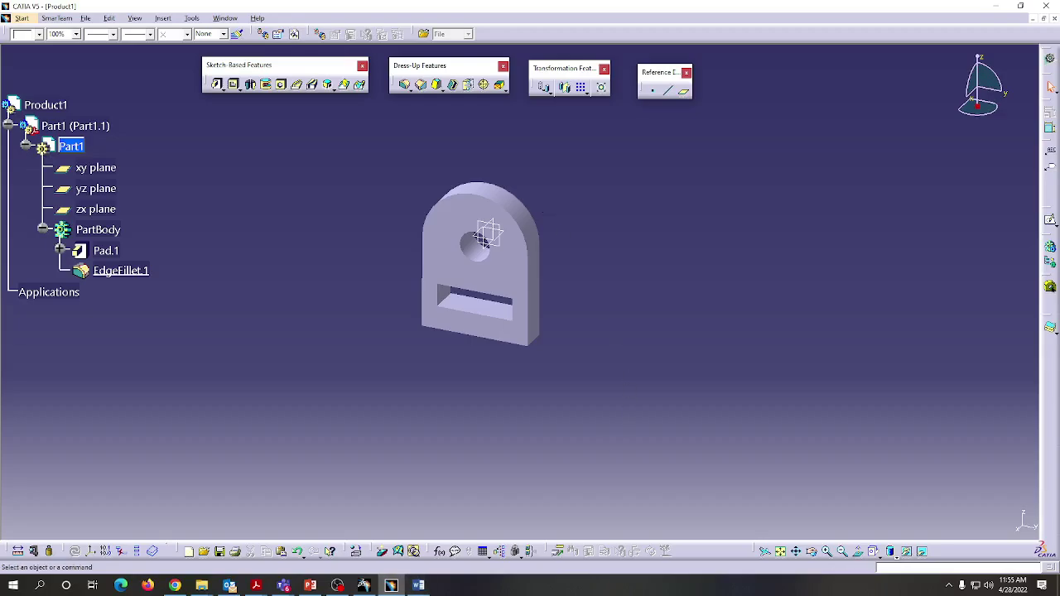
Step: Switch to the CATIA training meeting window in Microsoft Teams
mouse_move(283, 586)
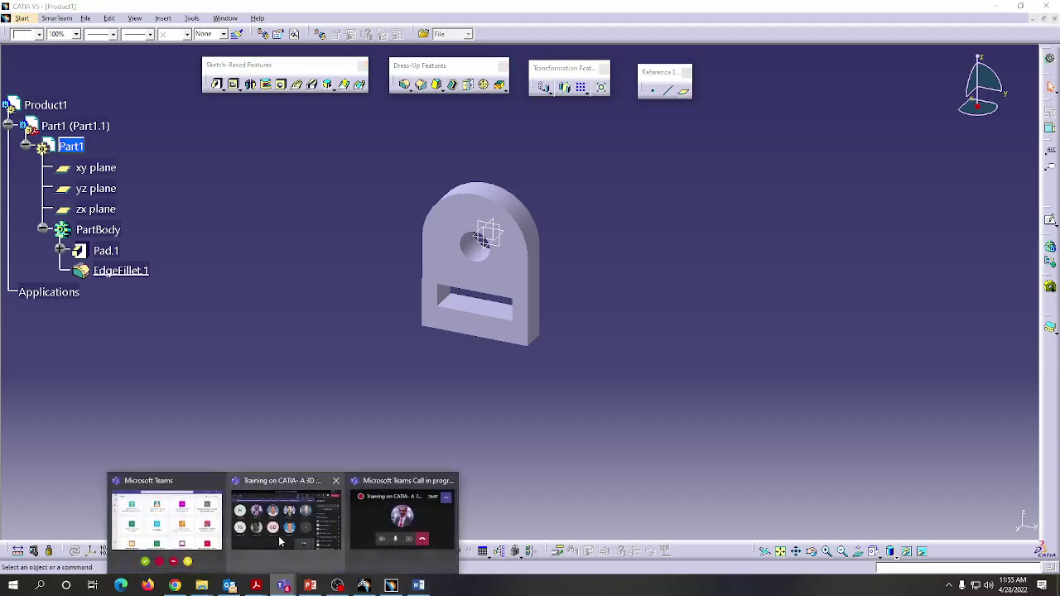
left_click(280, 540)
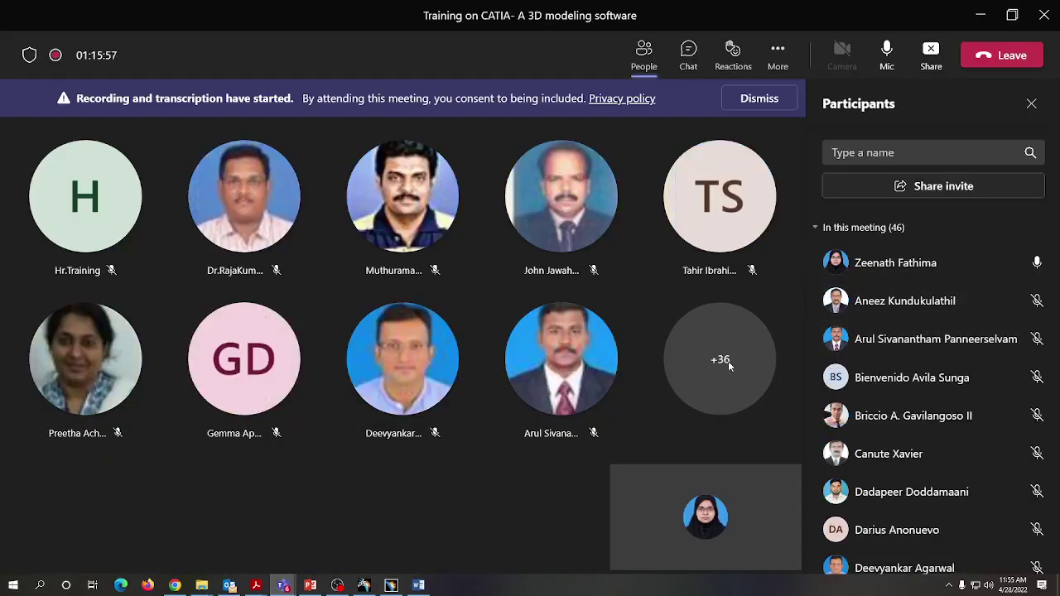
Step: Look through the meeting's participants list and minimise the meeting window
scroll(894, 313, "down", 1)
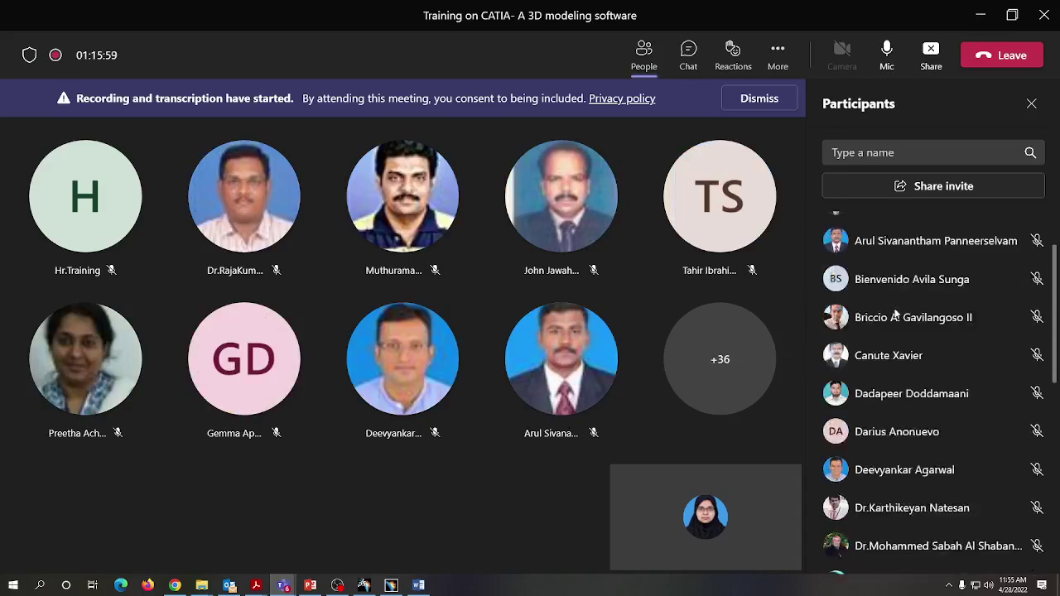
scroll(895, 313, "down", 1)
scroll(911, 314, "up", 3)
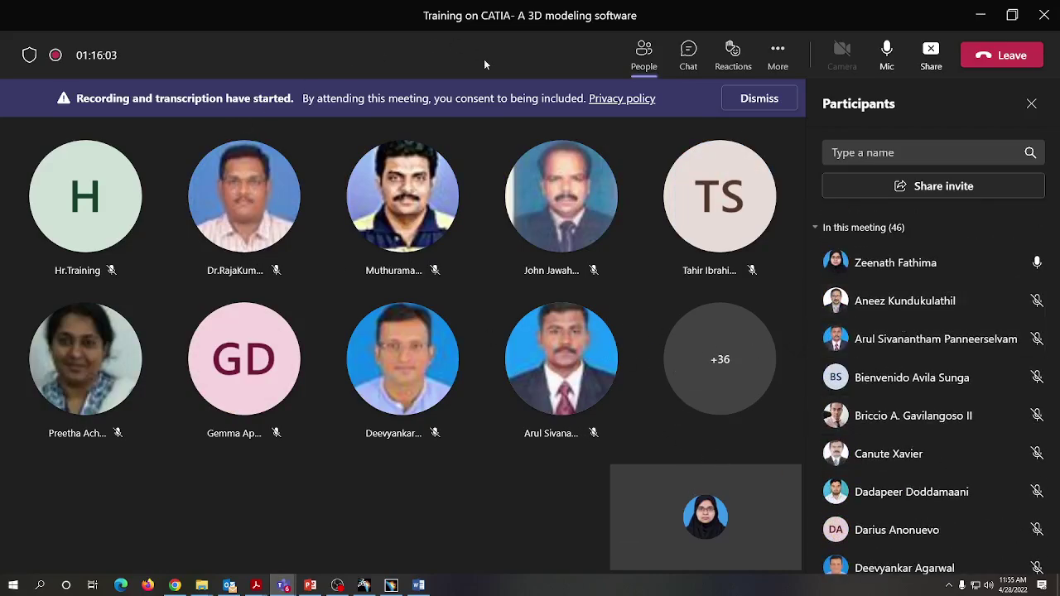
left_click(981, 18)
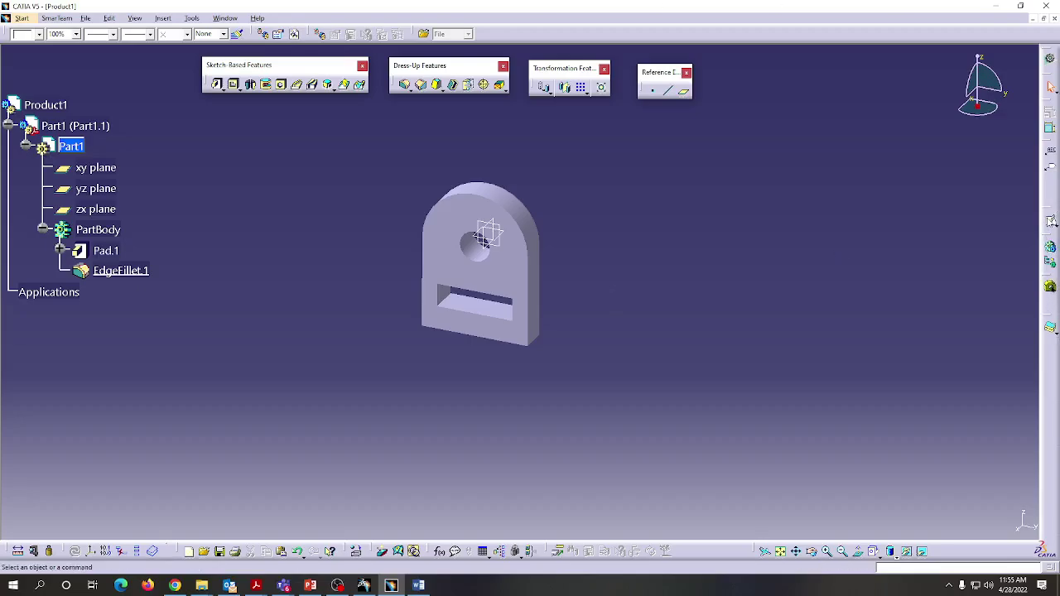
left_click(1051, 221)
left_click(96, 188)
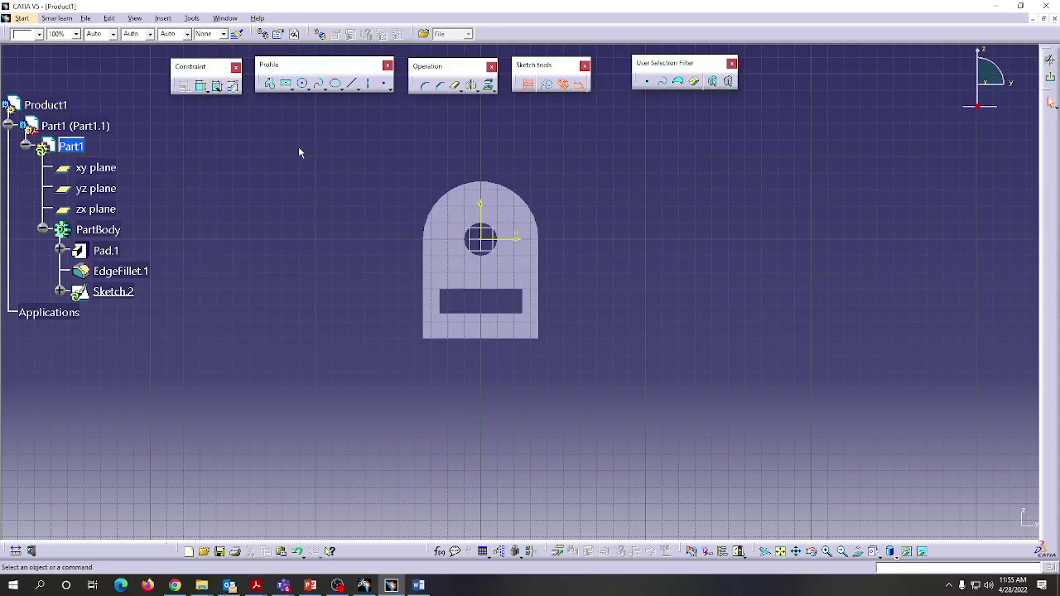
mouse_move(298, 147)
left_mouse_down()
mouse_move(520, 185)
mouse_move(685, 400)
left_mouse_up()
left_click(657, 388)
mouse_move(270, 140)
left_mouse_down()
mouse_move(667, 321)
mouse_move(670, 382)
left_mouse_up()
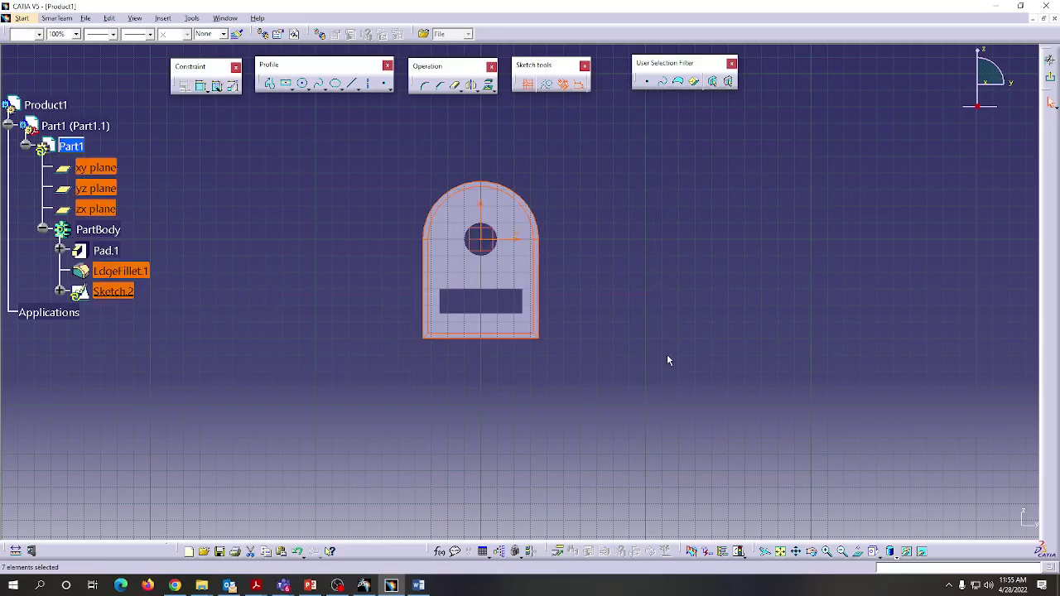
left_click(764, 354)
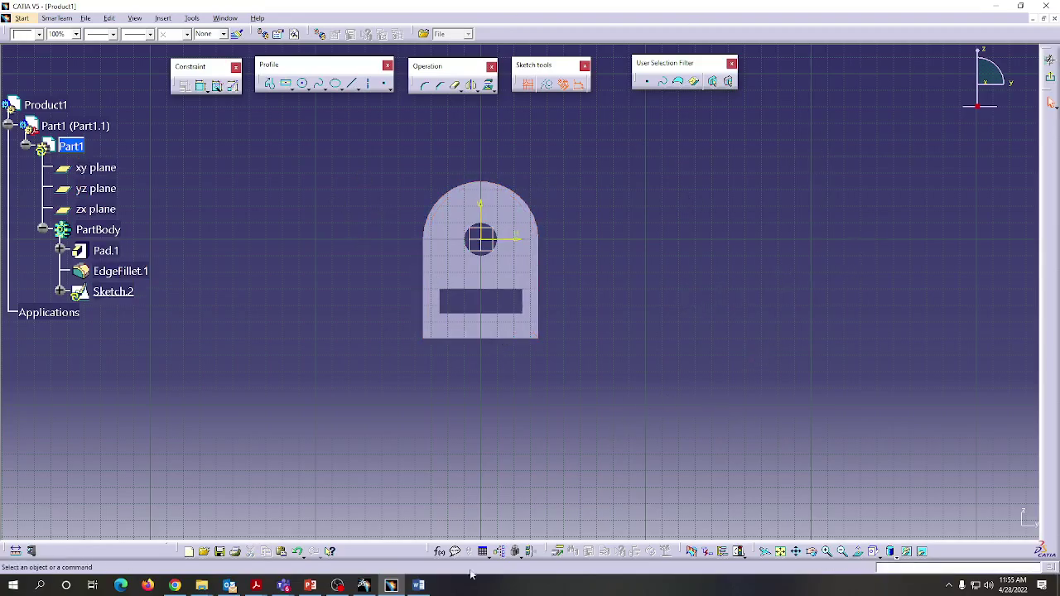
Step: Switch to PowerPoint, review the 3D sketching tool boxes slide and the cup drawing slide, and minimise the presentation
left_click(310, 585)
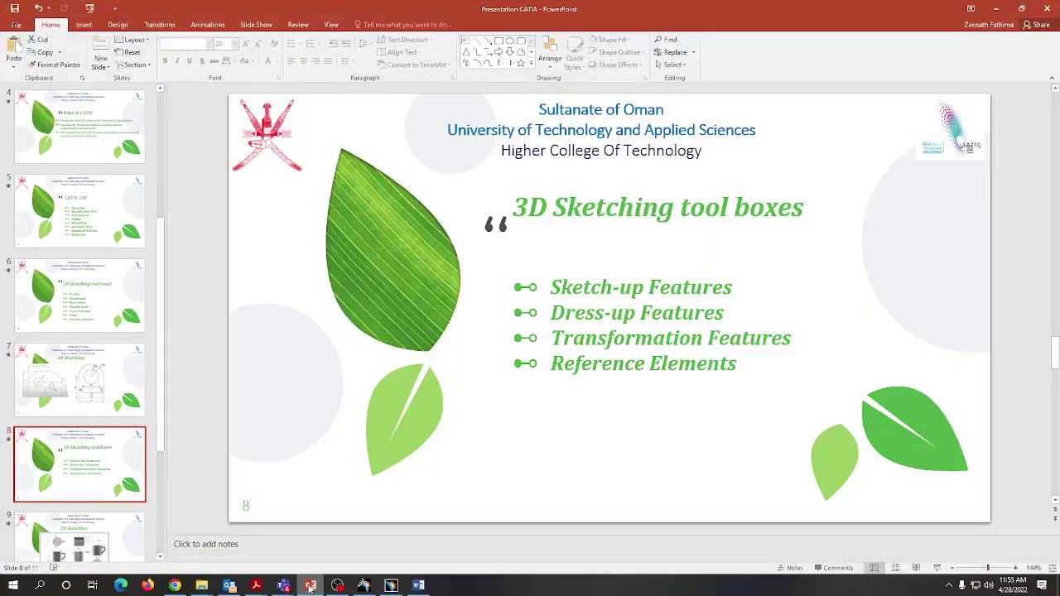
scroll(41, 367, "down", 4)
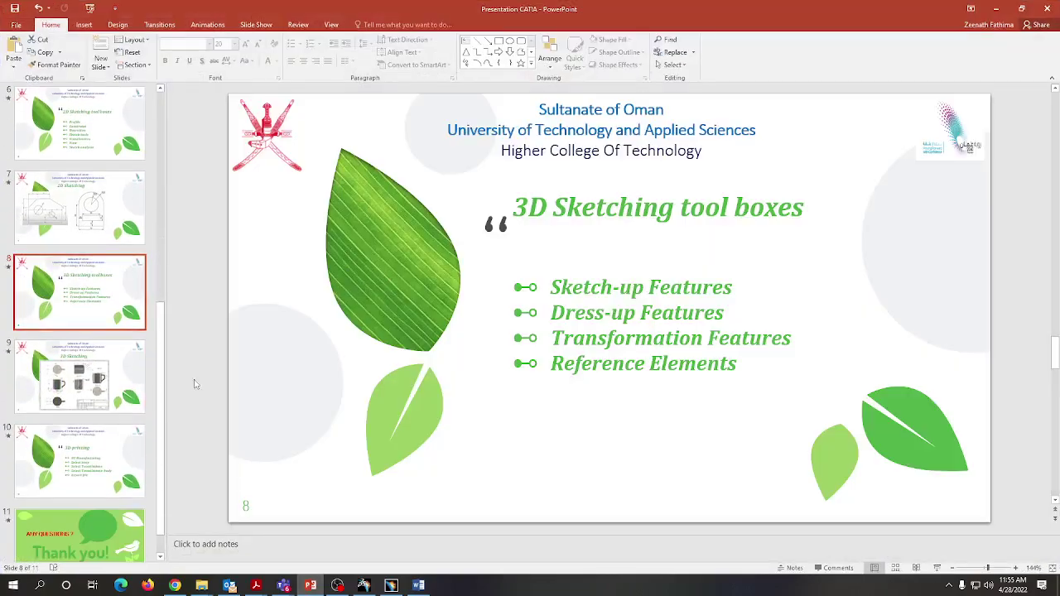
left_click(47, 374)
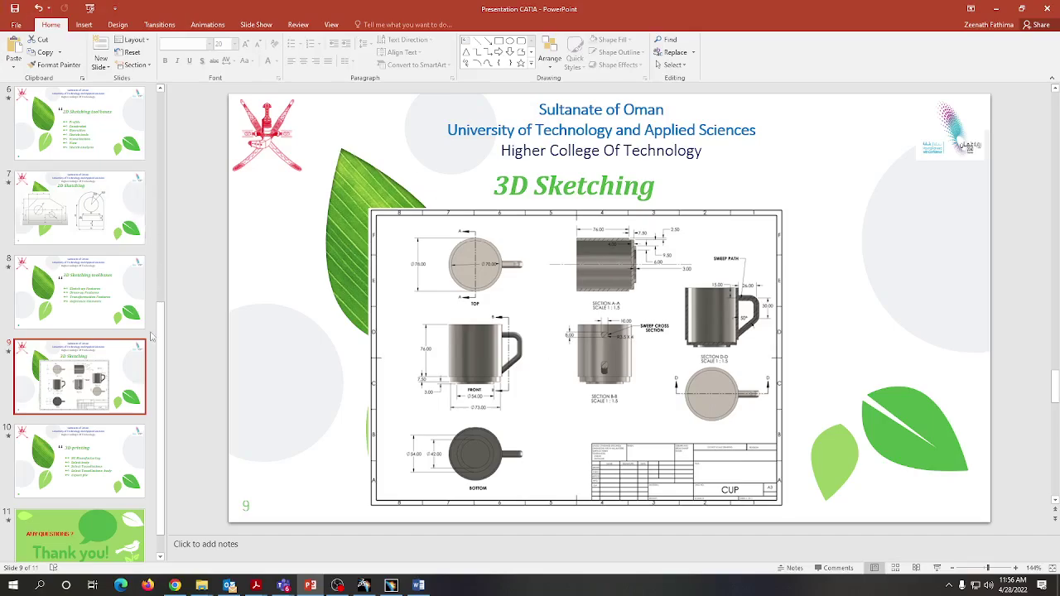
left_click(89, 316)
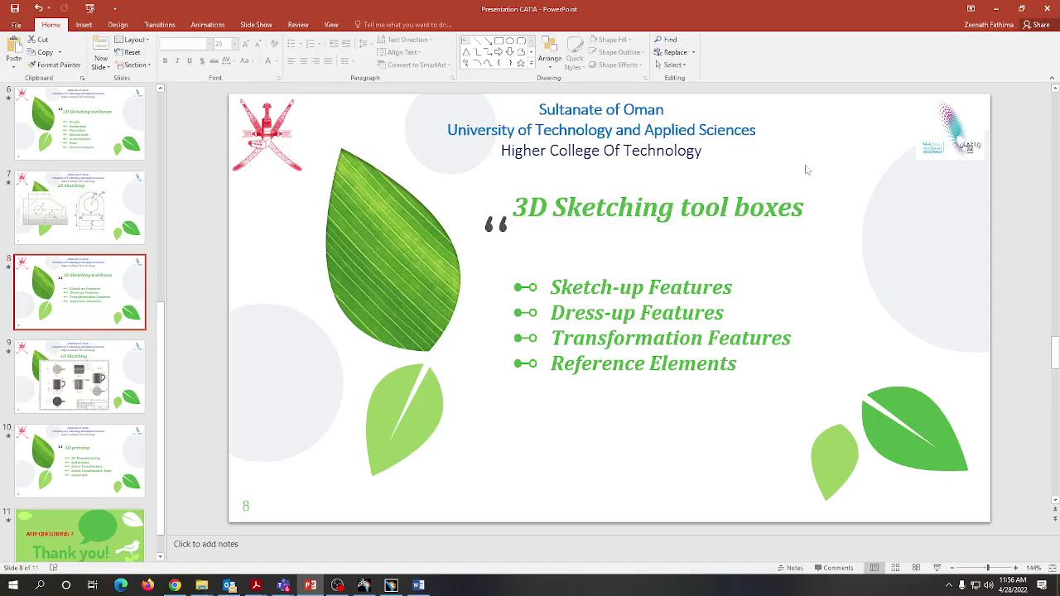
left_click(80, 399)
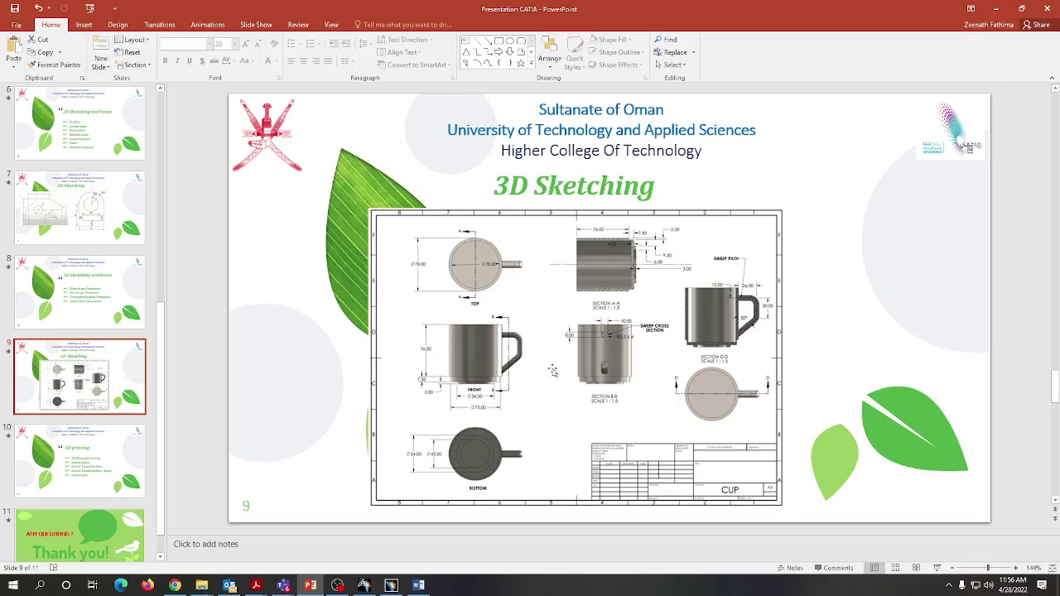
left_click(995, 11)
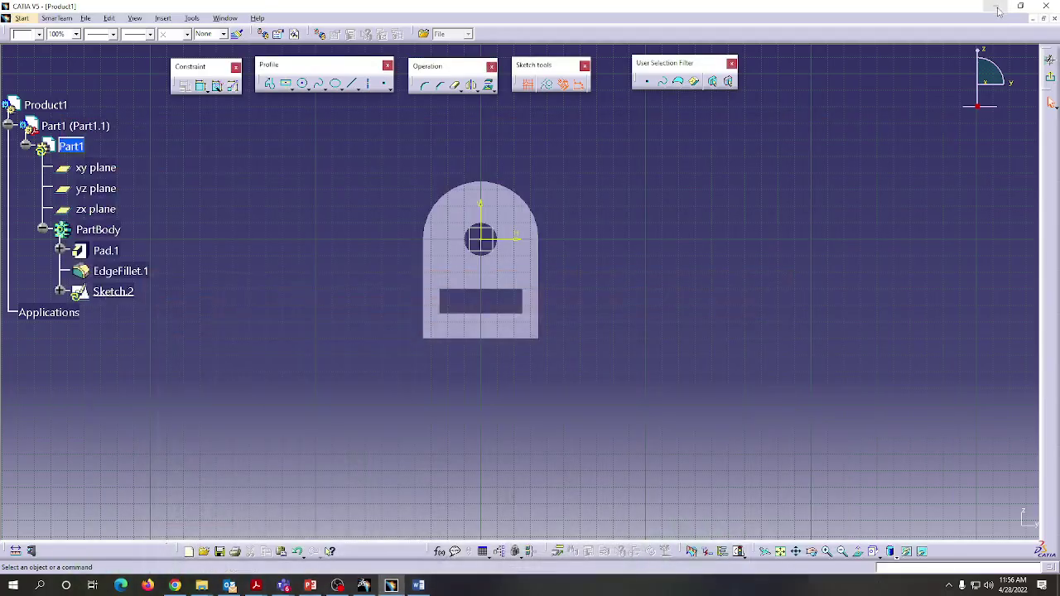
Step: Minimise CATIA, close the CATIA (2) Word document and open the cup part file PDF from the desktop without printing it
left_click(997, 10)
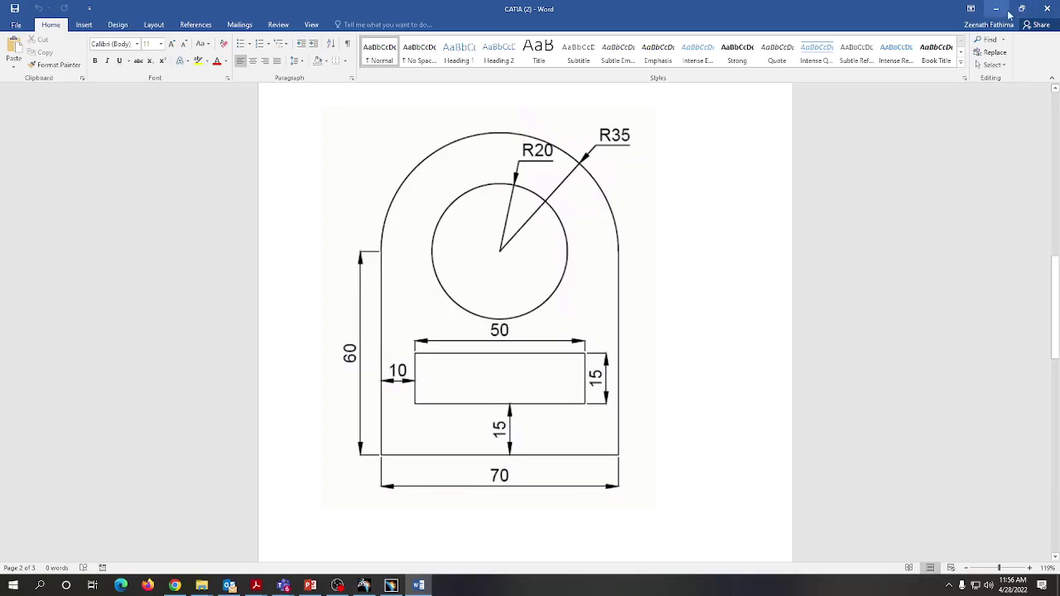
left_click(1046, 8)
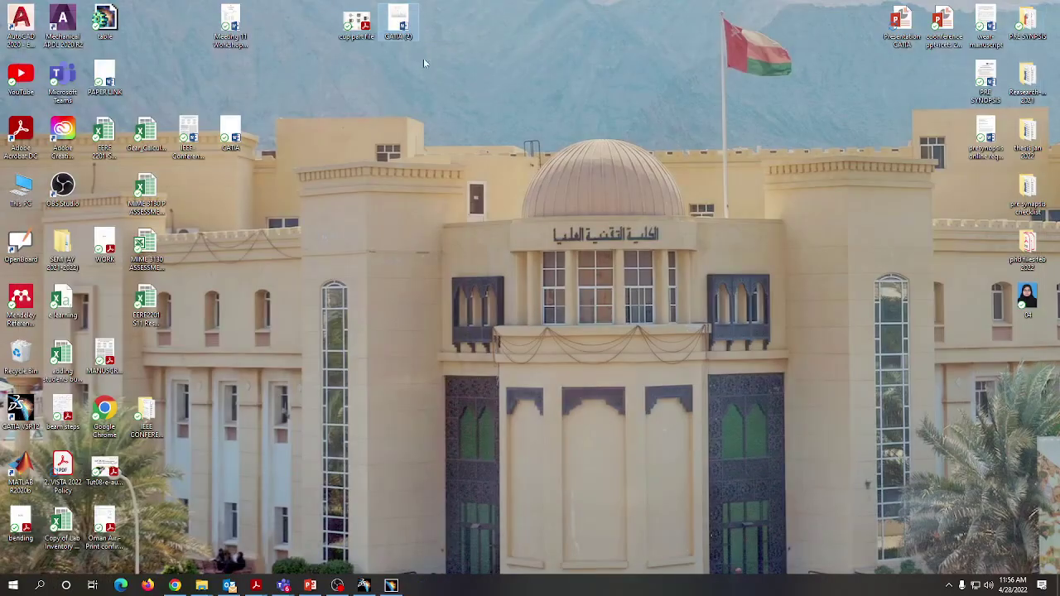
double_click(350, 22)
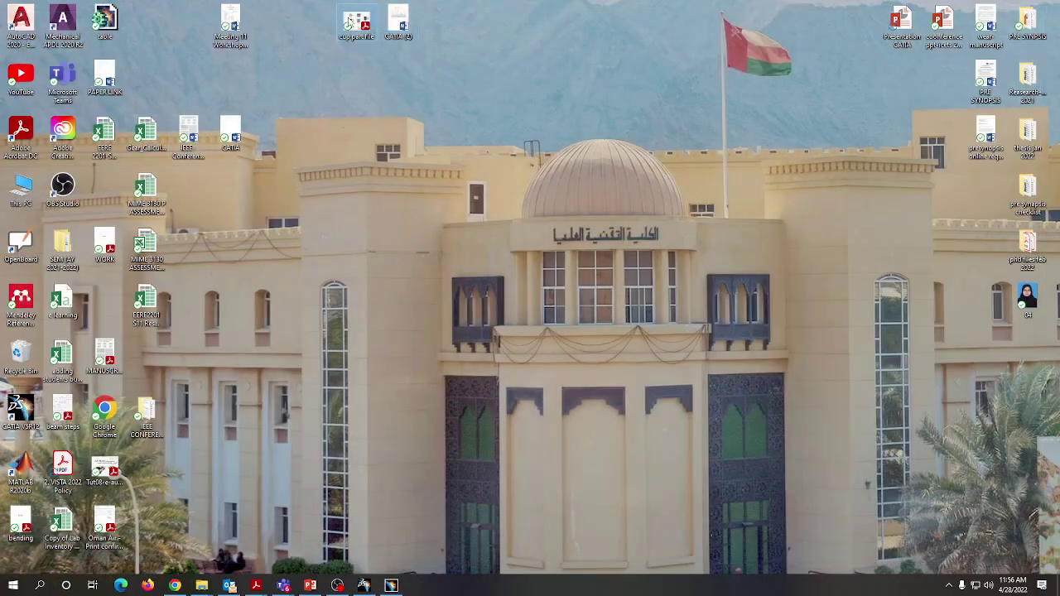
key("ctrl+p")
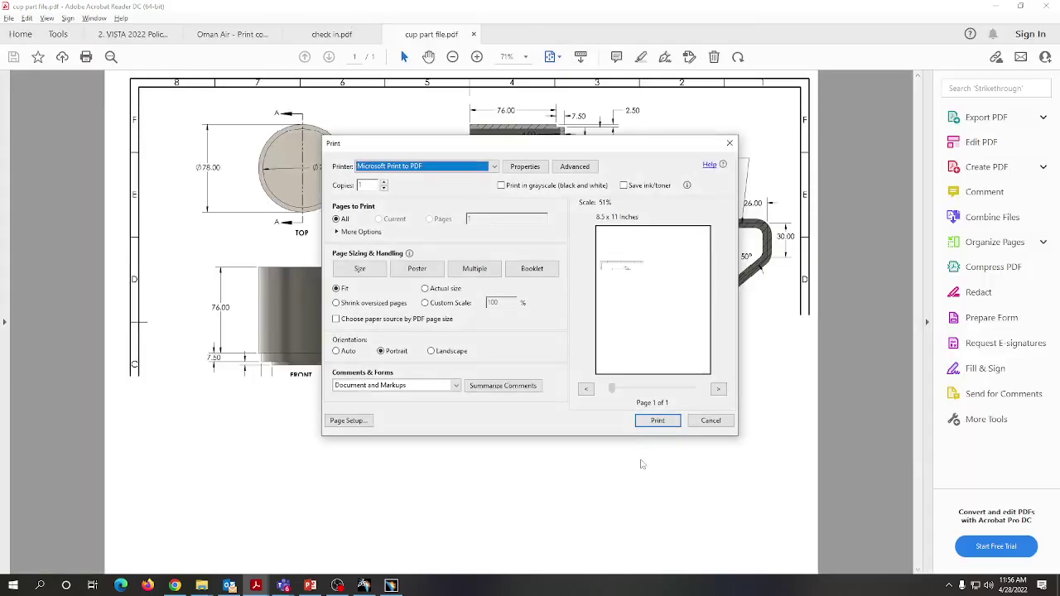
left_click(707, 424)
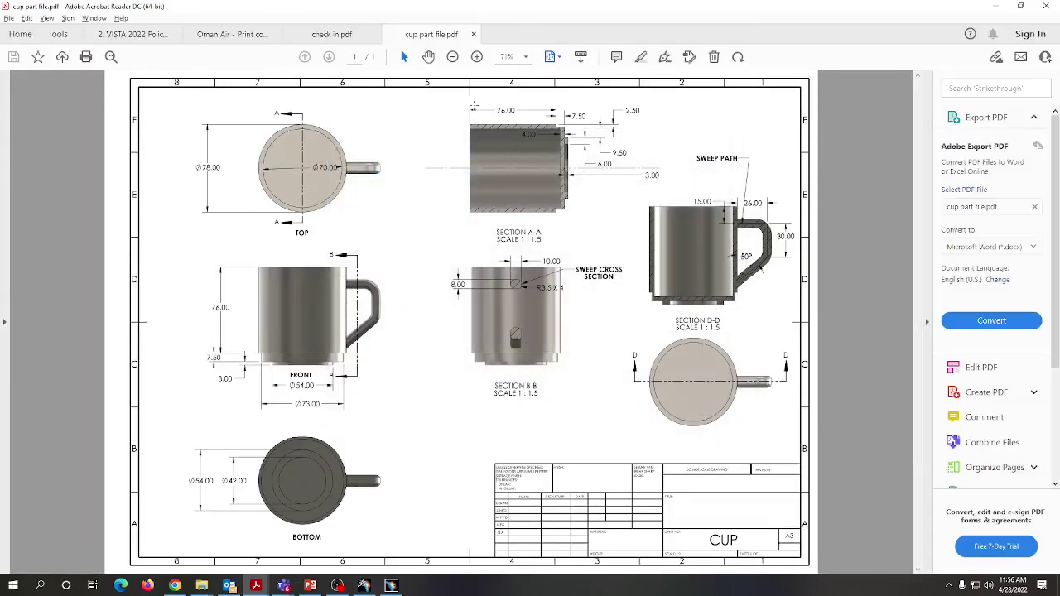
Step: Examine the dimensions of Section A-A in the cup drawing
scroll(683, 183, "up", 2, "ctrl")
scroll(683, 187, "up", 3, "ctrl")
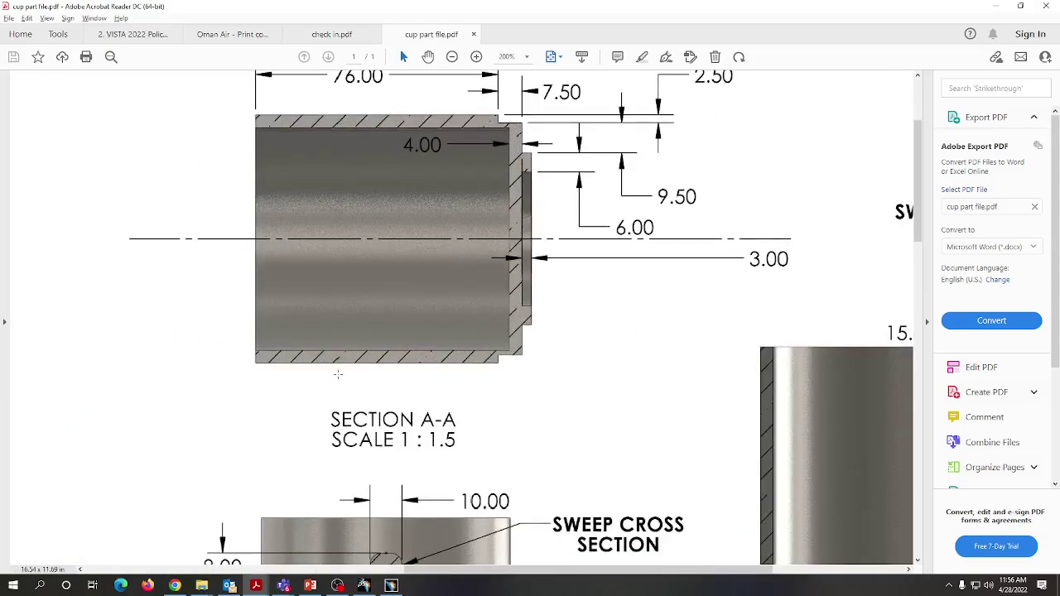
scroll(345, 364, "up", 1)
scroll(420, 318, "down", 3, "ctrl")
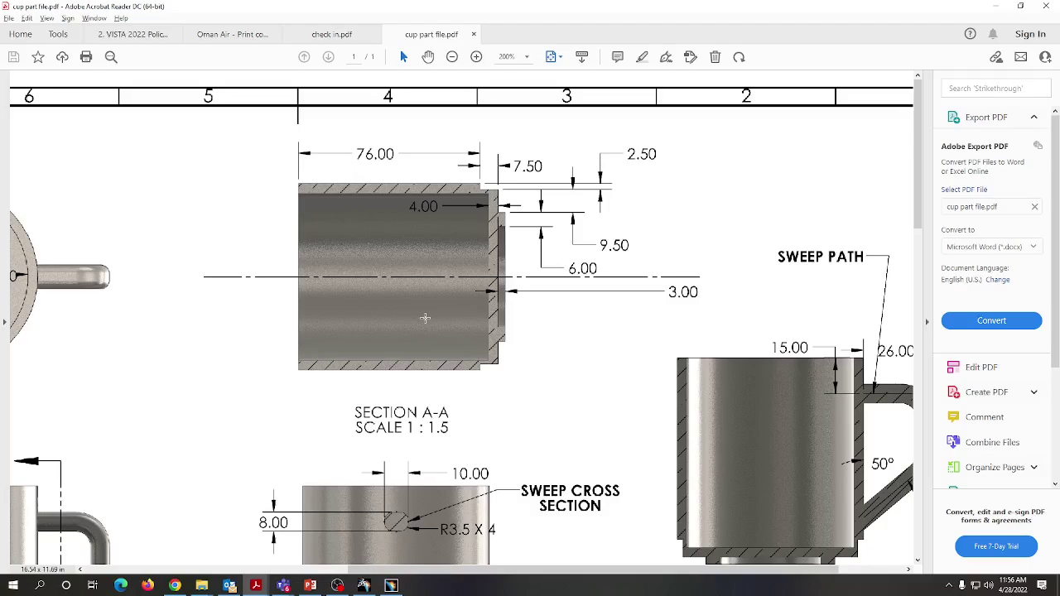
scroll(418, 312, "down", 1, "ctrl")
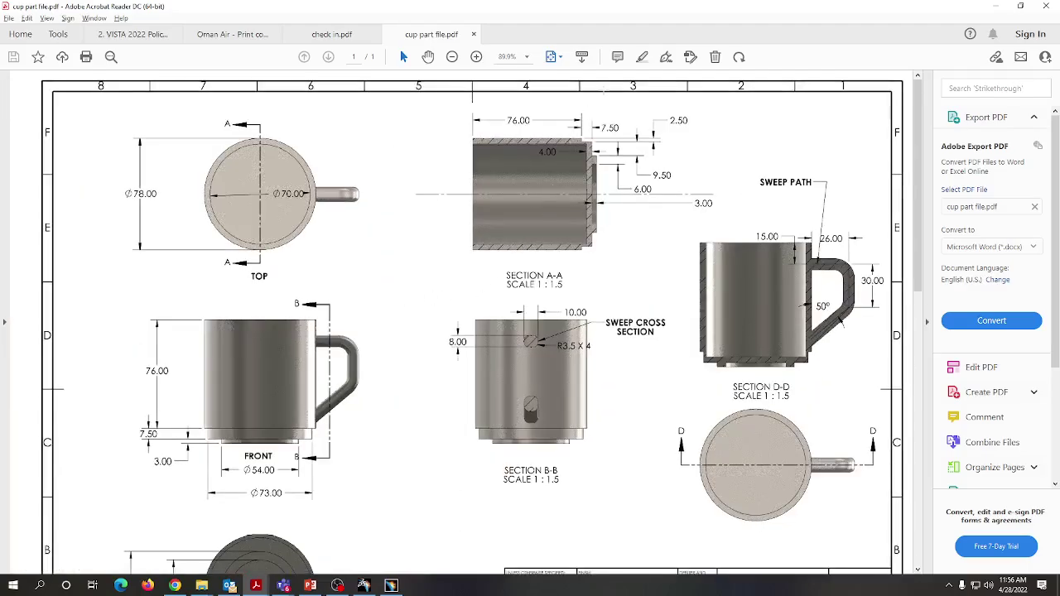
scroll(620, 139, "up", 3, "ctrl")
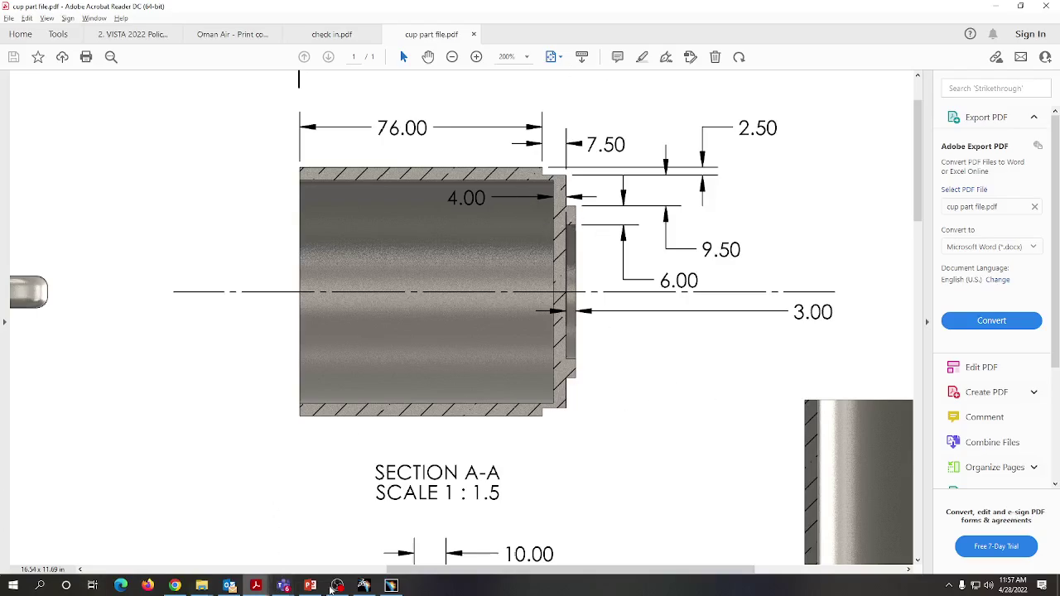
Step: Switch back to CATIA and close Product1 without saving its changes
left_click(394, 559)
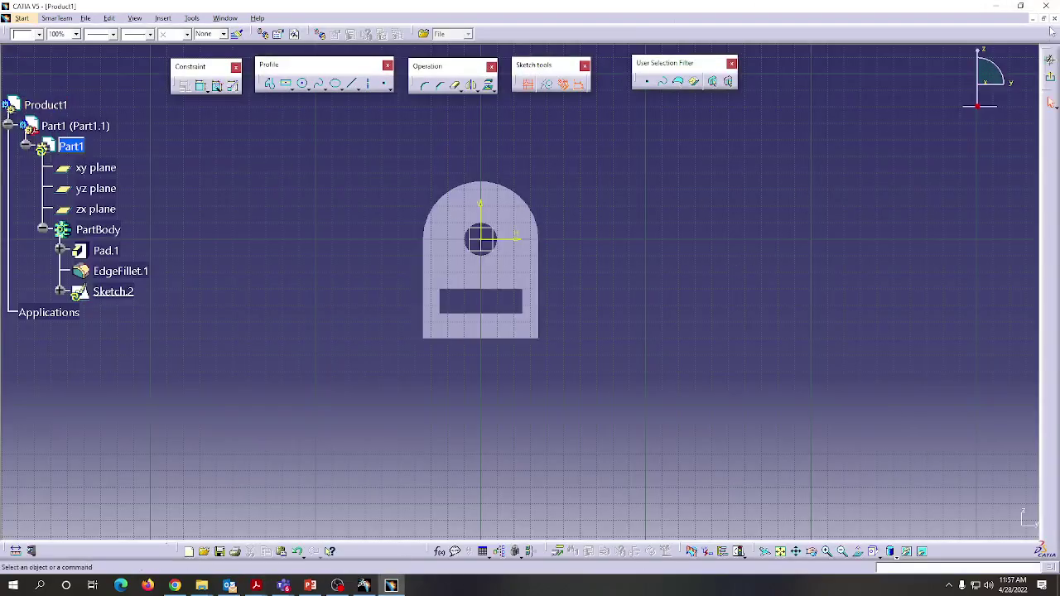
left_click(1054, 19)
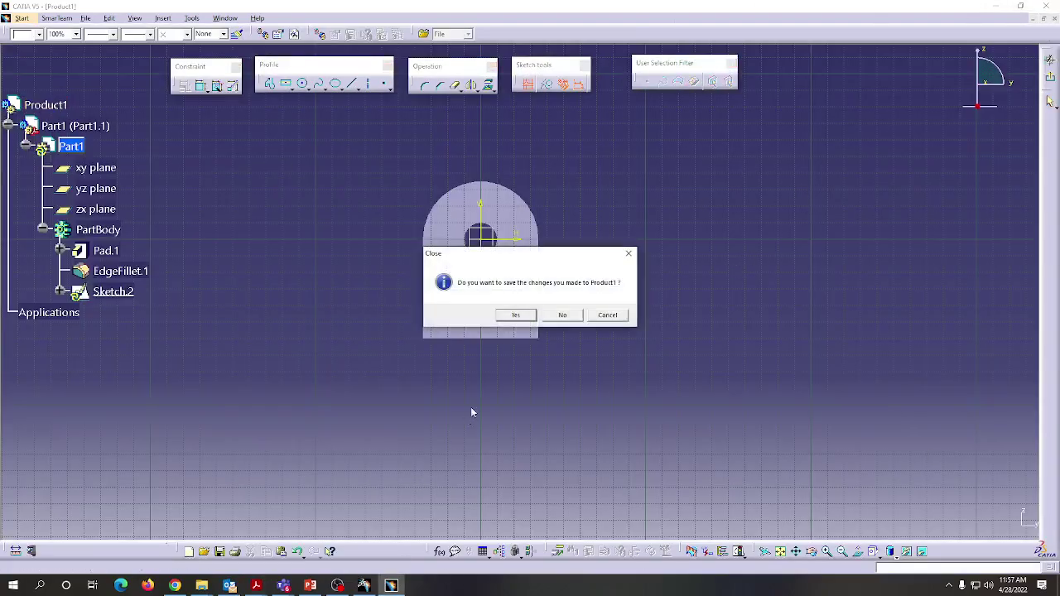
left_click(561, 315)
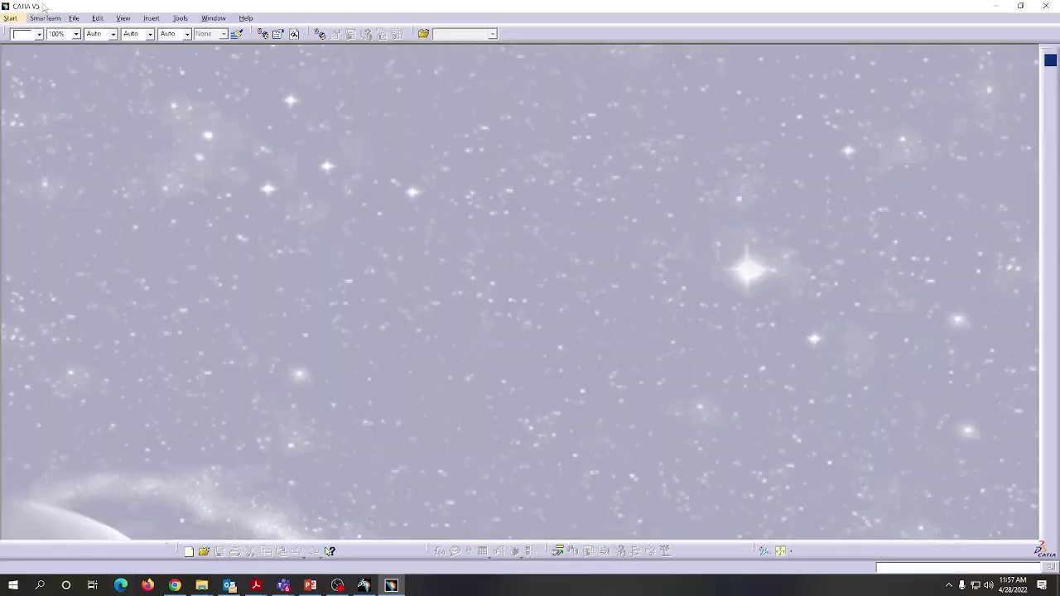
Step: Create a new part in the Part Design workbench
left_click(8, 18)
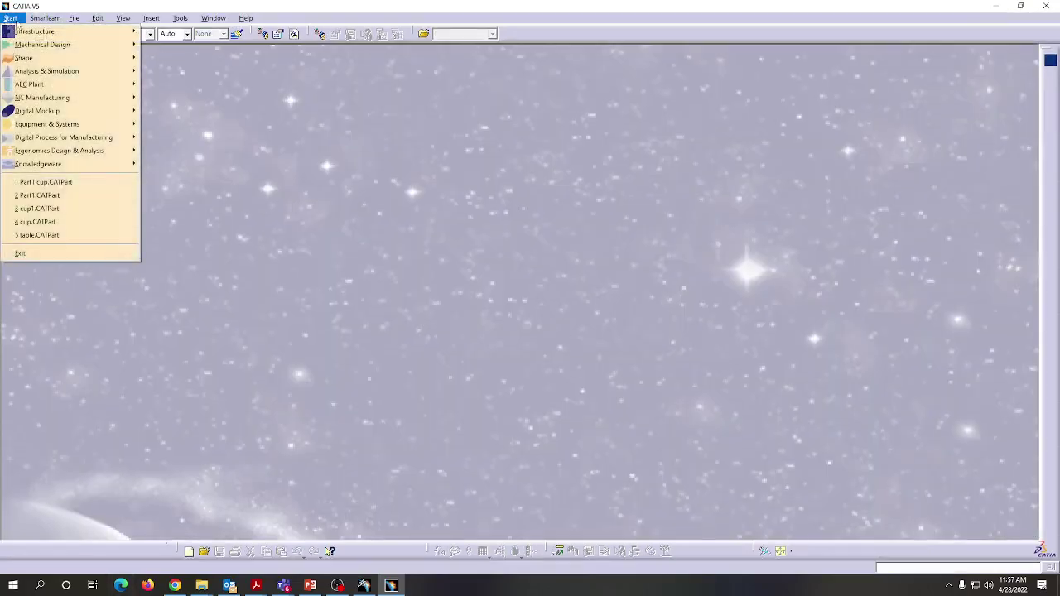
mouse_move(35, 48)
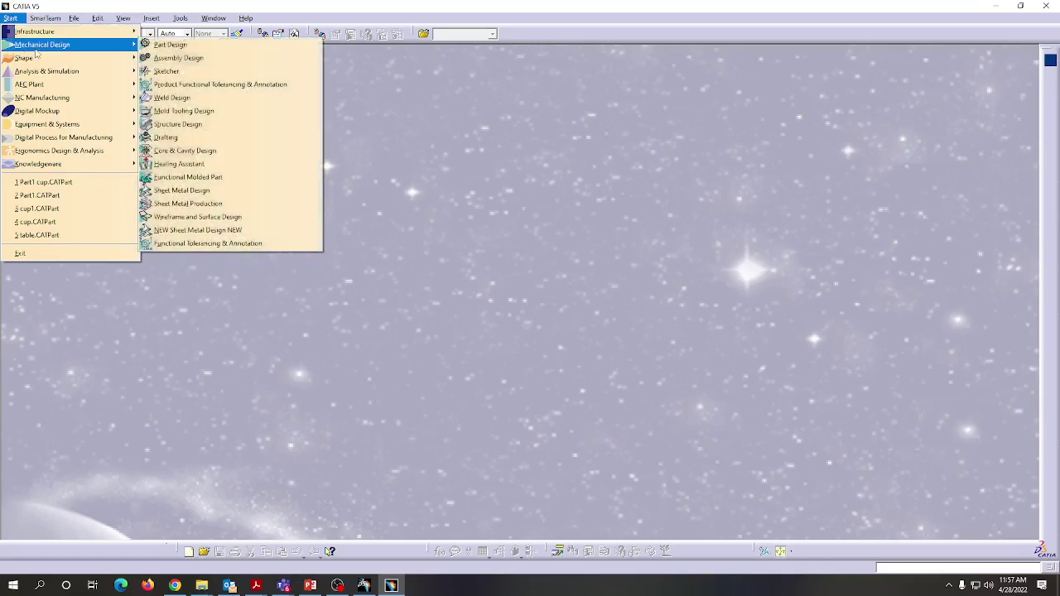
left_click(187, 49)
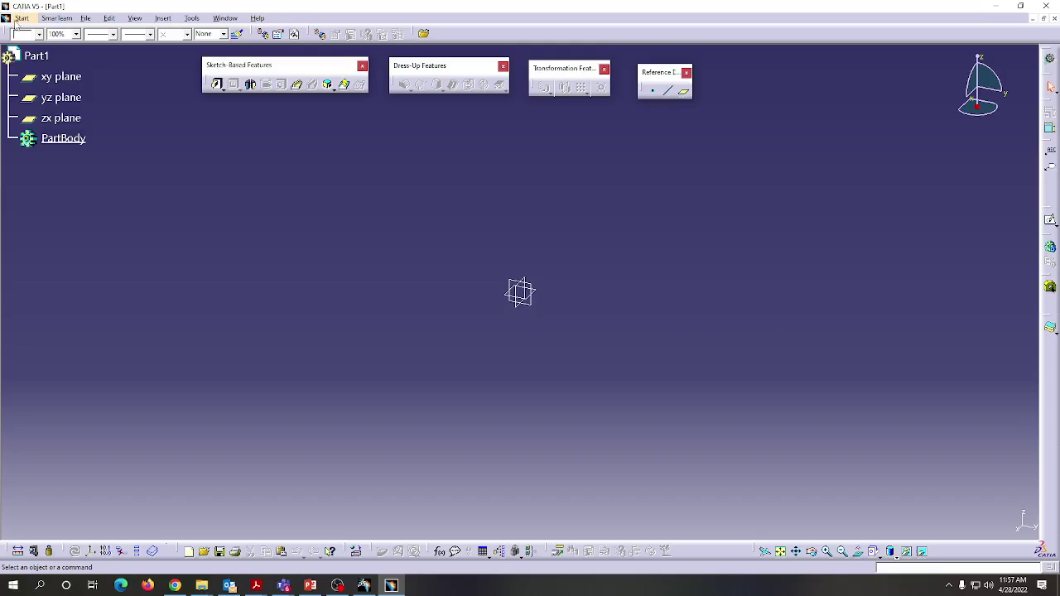
Step: Create another new Part Design part and open a sketch on its yz plane
left_click(20, 18)
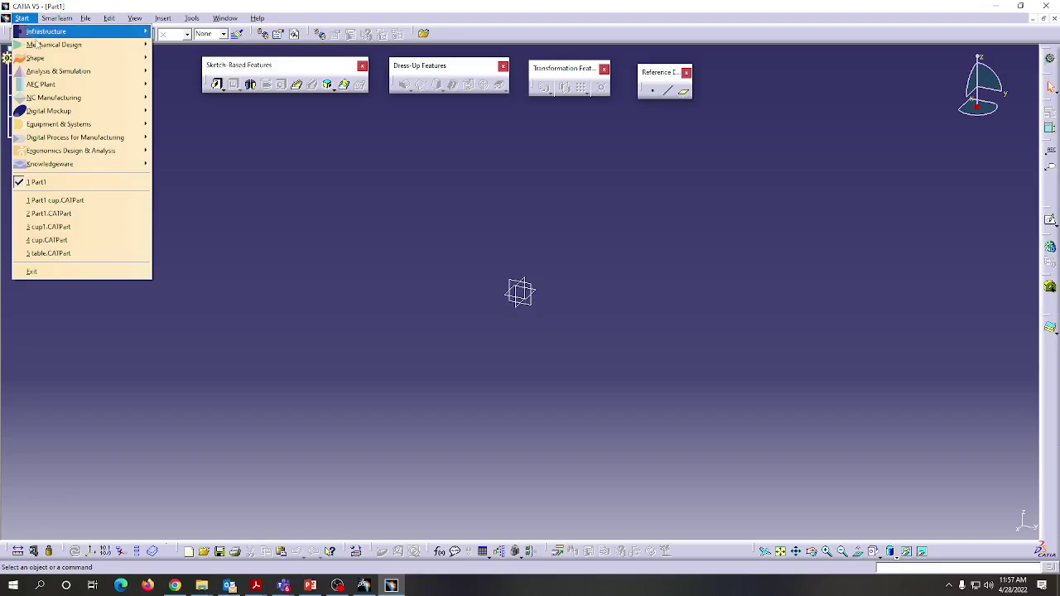
mouse_move(54, 45)
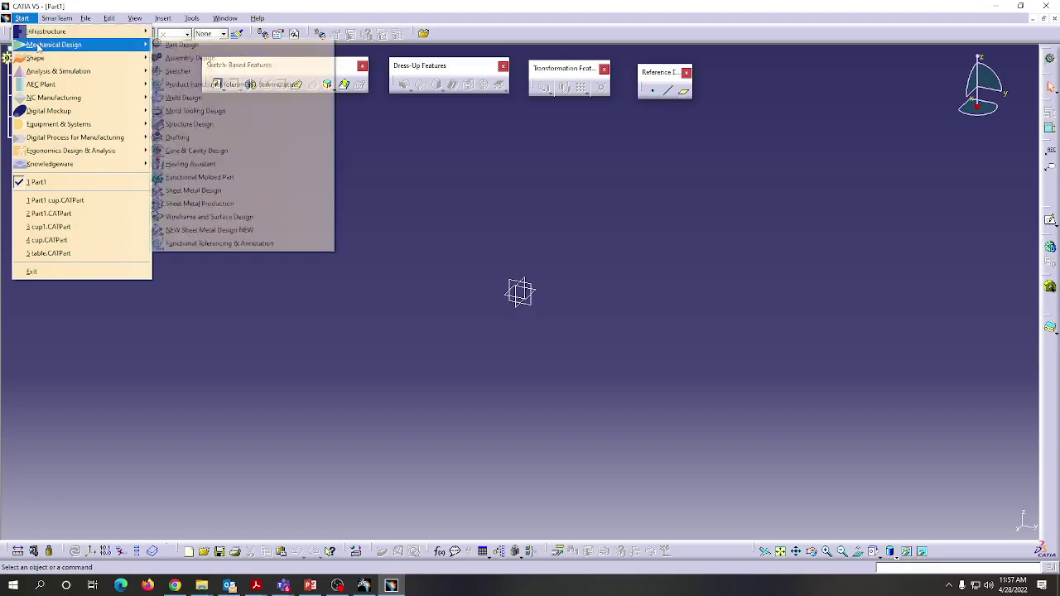
left_click(202, 47)
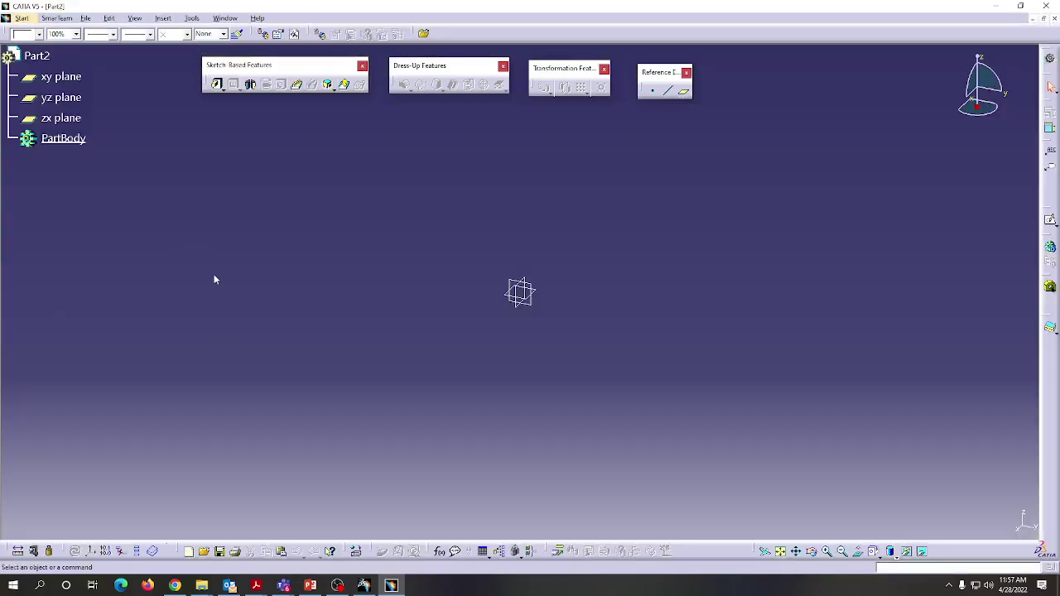
left_click(72, 101)
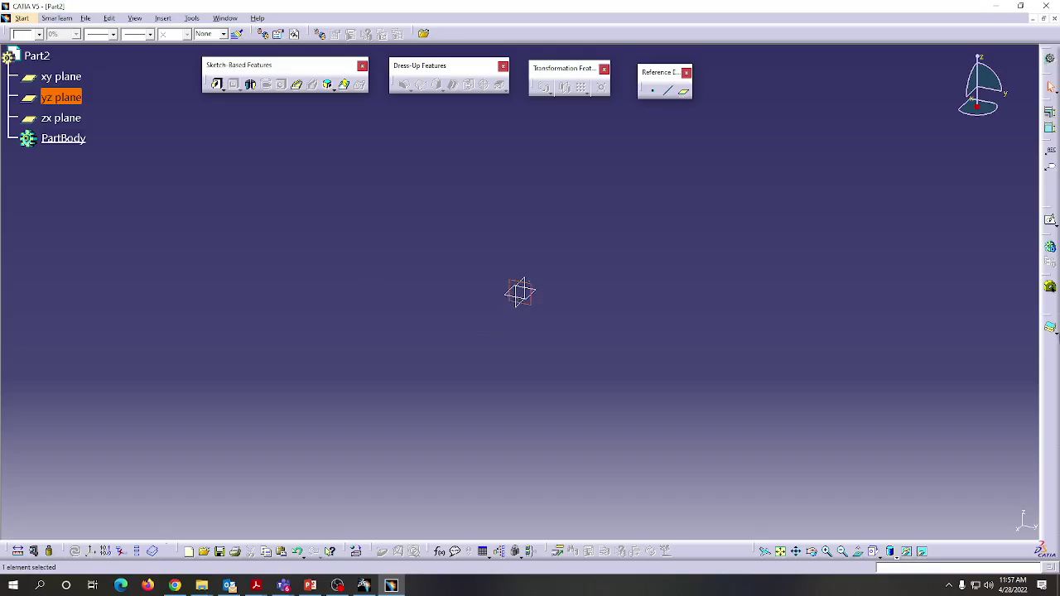
left_click(1050, 221)
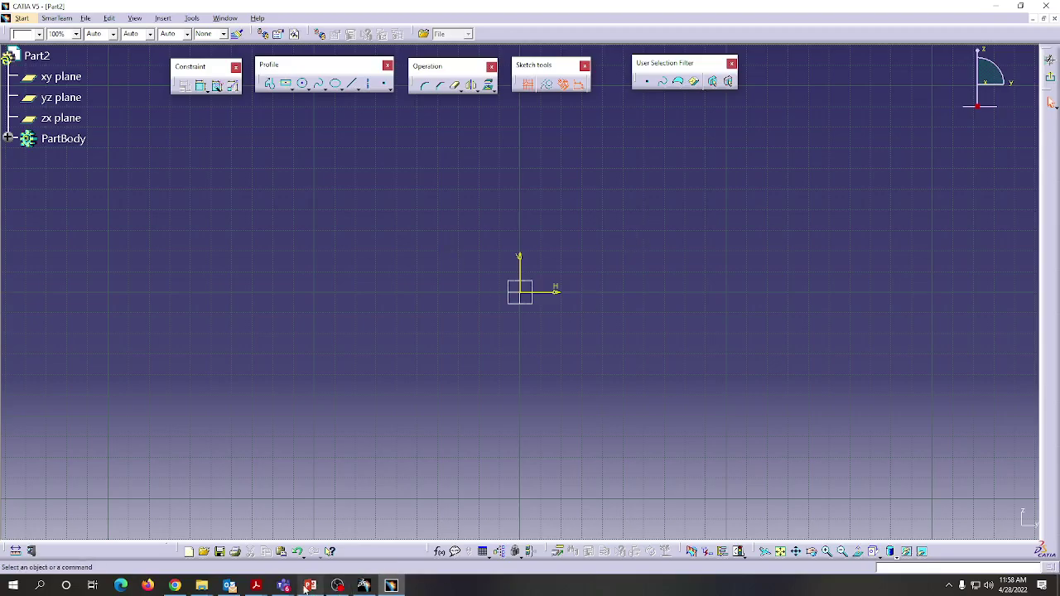
Step: Look up the cup's Section A-A in the reference drawing, switching from the PowerPoint slide to cup part file.pdf
mouse_move(308, 586)
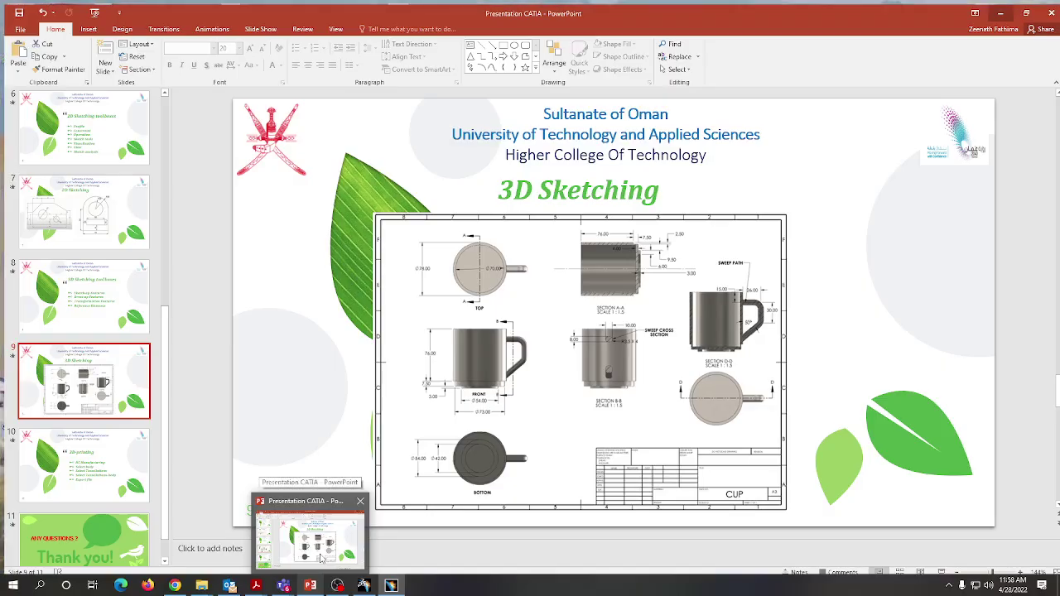
left_click(322, 559)
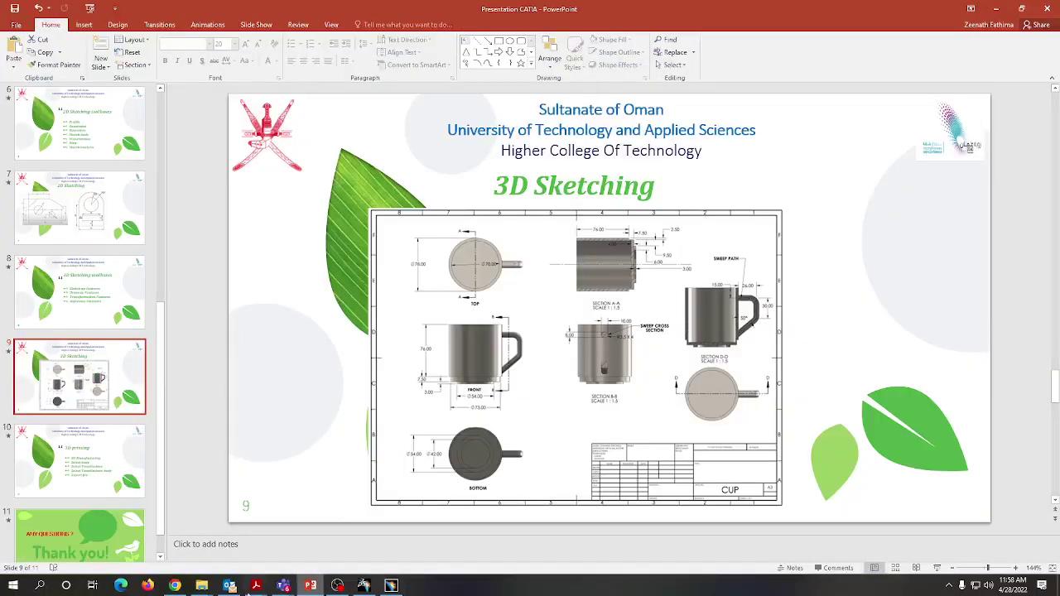
mouse_move(256, 585)
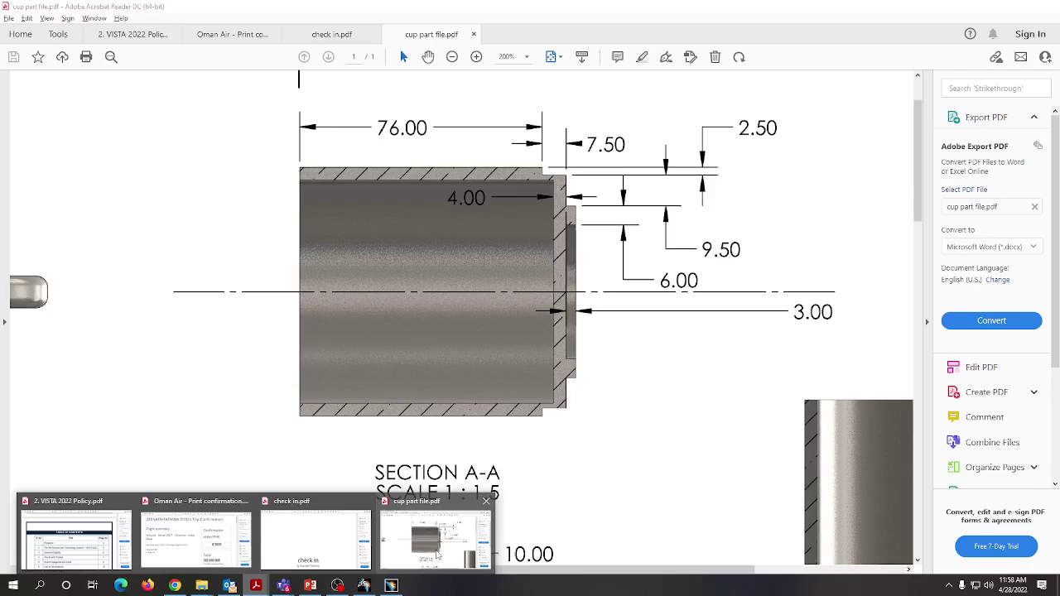
left_click(437, 546)
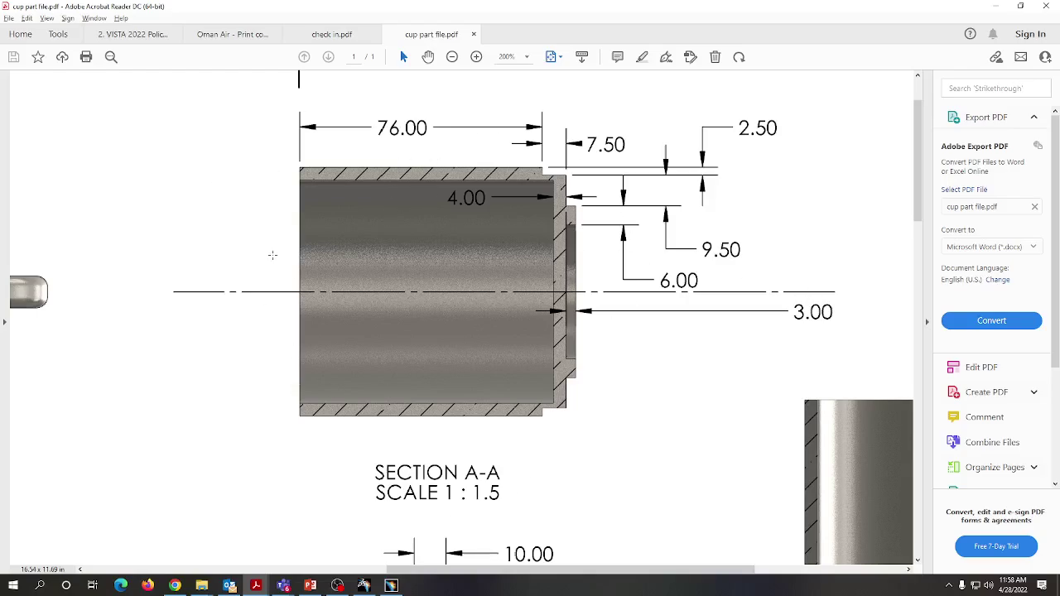
Step: Back in CATIA, start a profile with a vertical line about 60 mm long, stepping down and inward to a foot about 20 mm wide
left_click(391, 585)
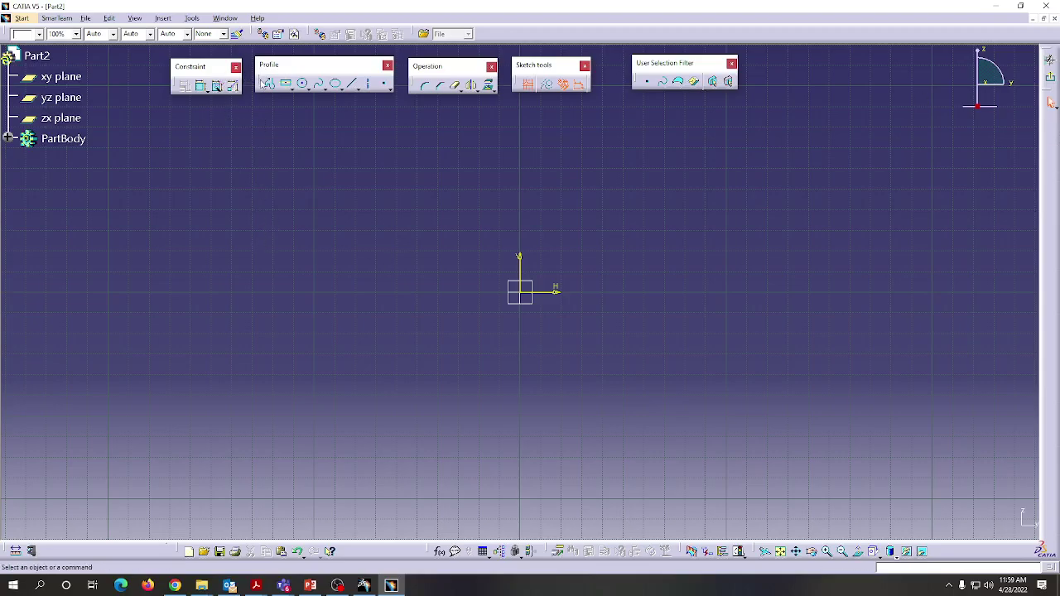
left_click(270, 85)
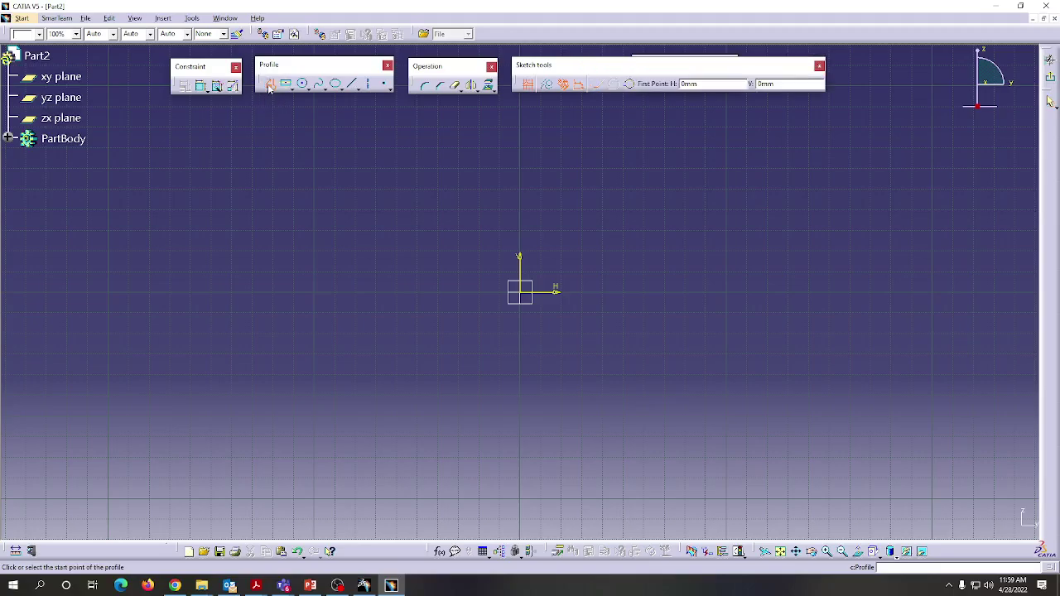
left_click(809, 128)
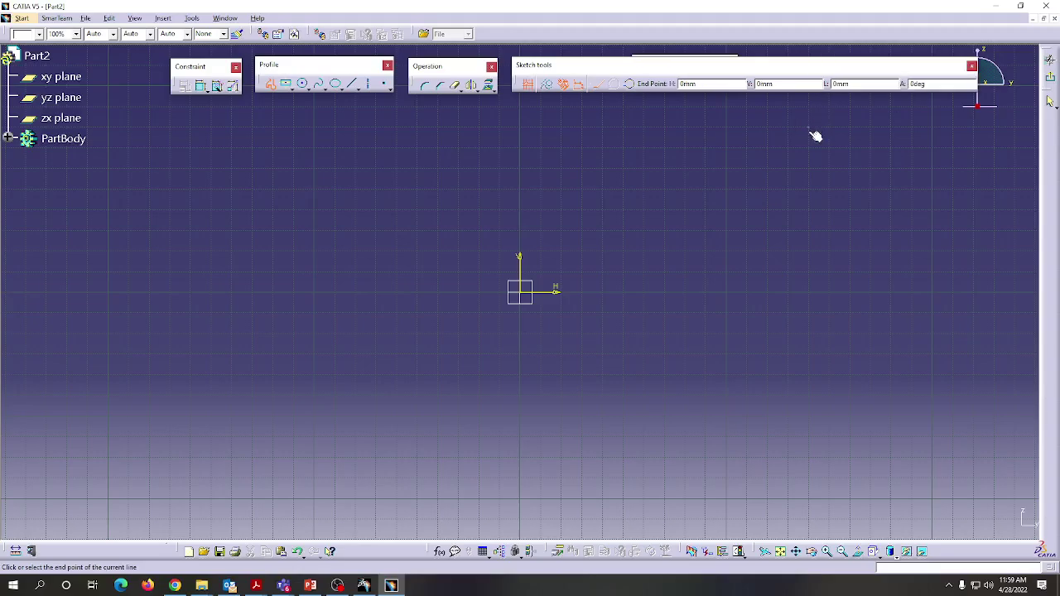
left_click(807, 250)
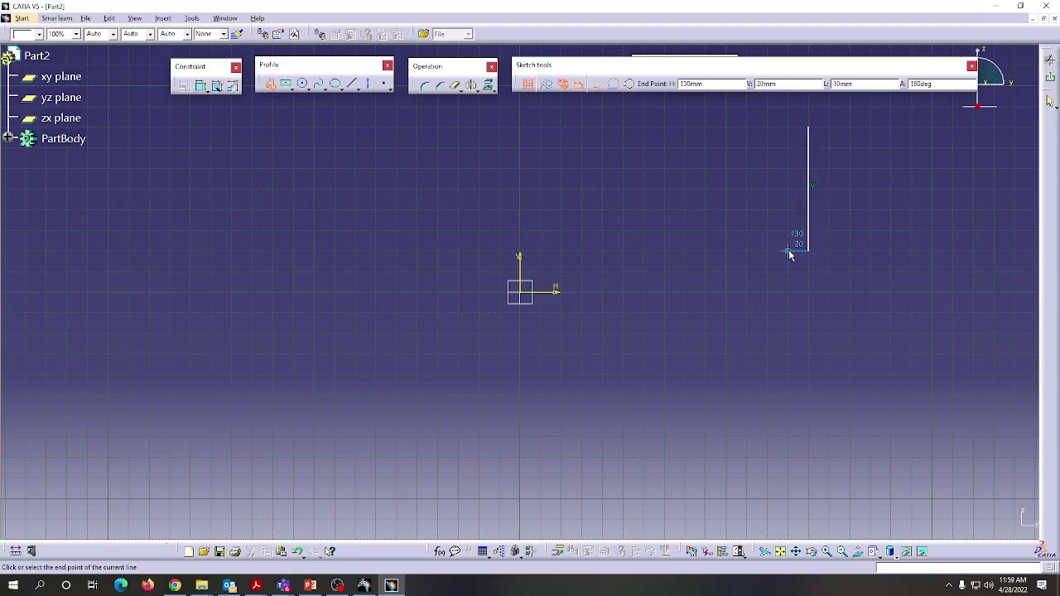
left_click(787, 249)
left_click(789, 291)
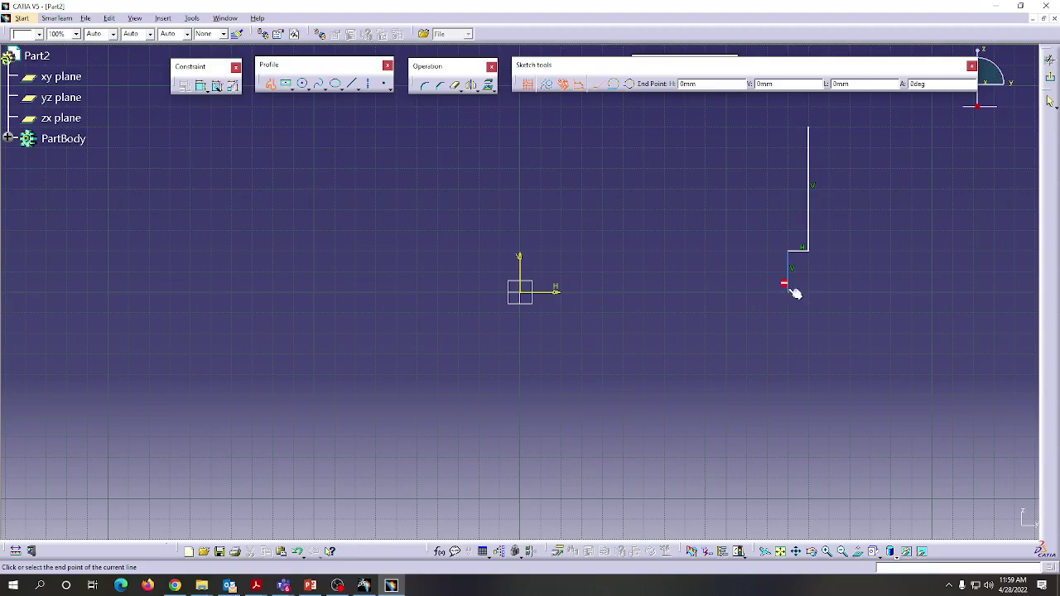
left_click(748, 291)
left_click(748, 313)
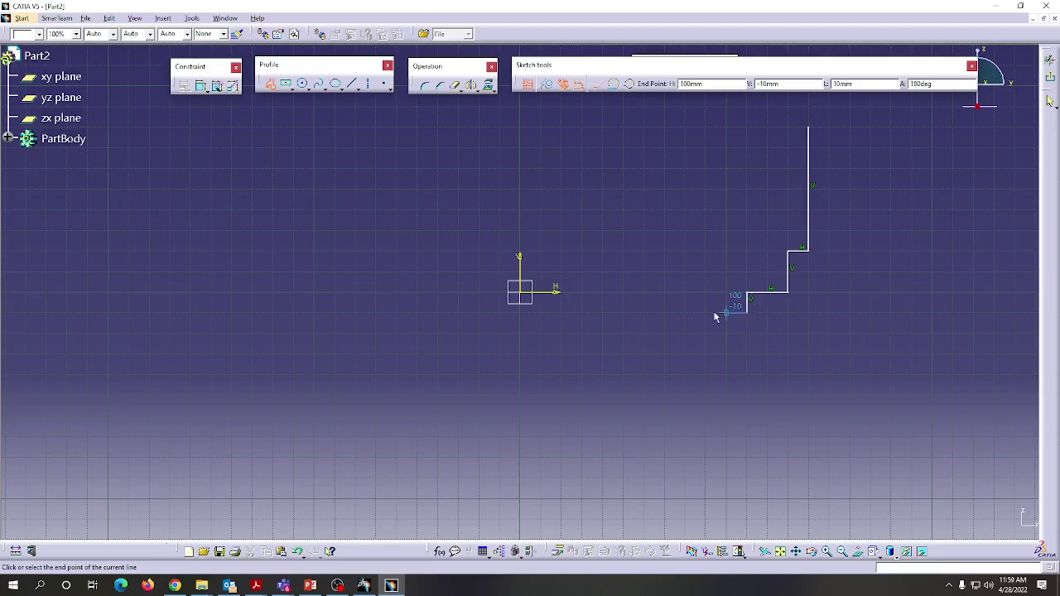
left_click(705, 313)
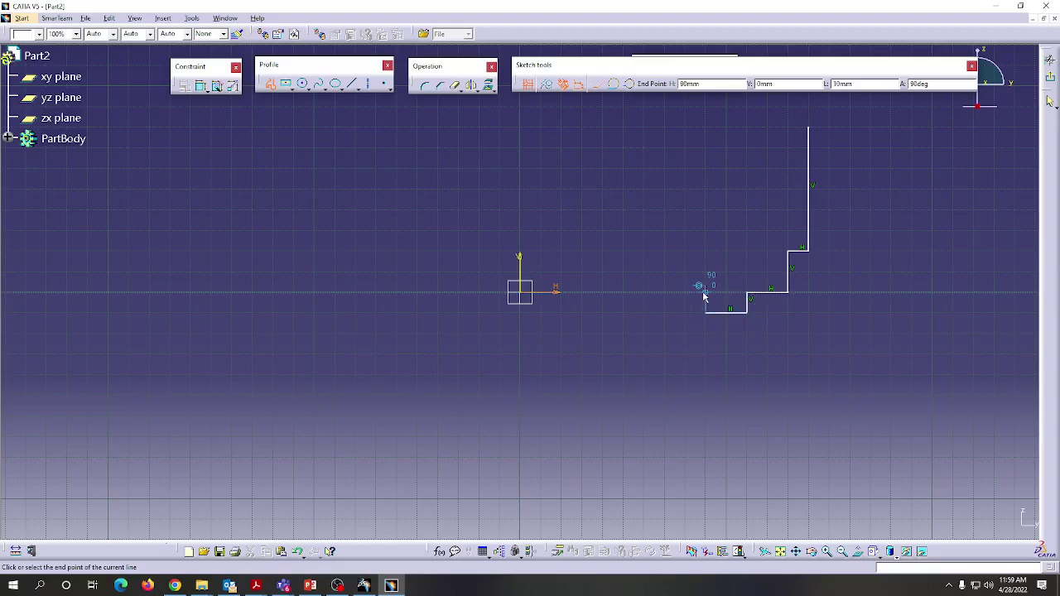
Step: Continue the profile about 10 mm up, 50 mm inward, 20 mm up and 60 mm back outward, and end it open
left_click(705, 291)
left_click(603, 291)
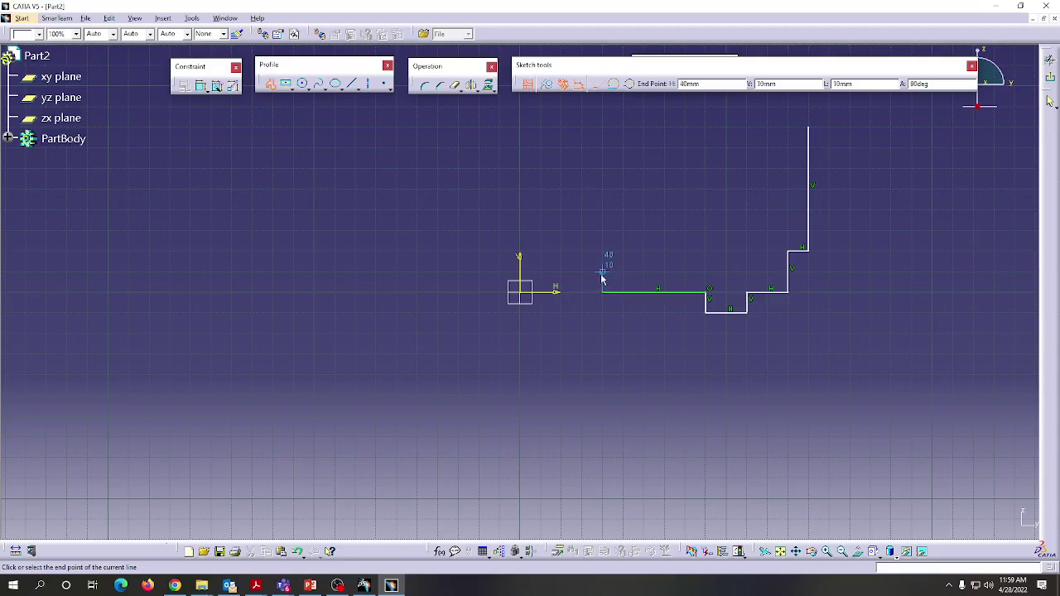
left_click(603, 251)
left_click(727, 253)
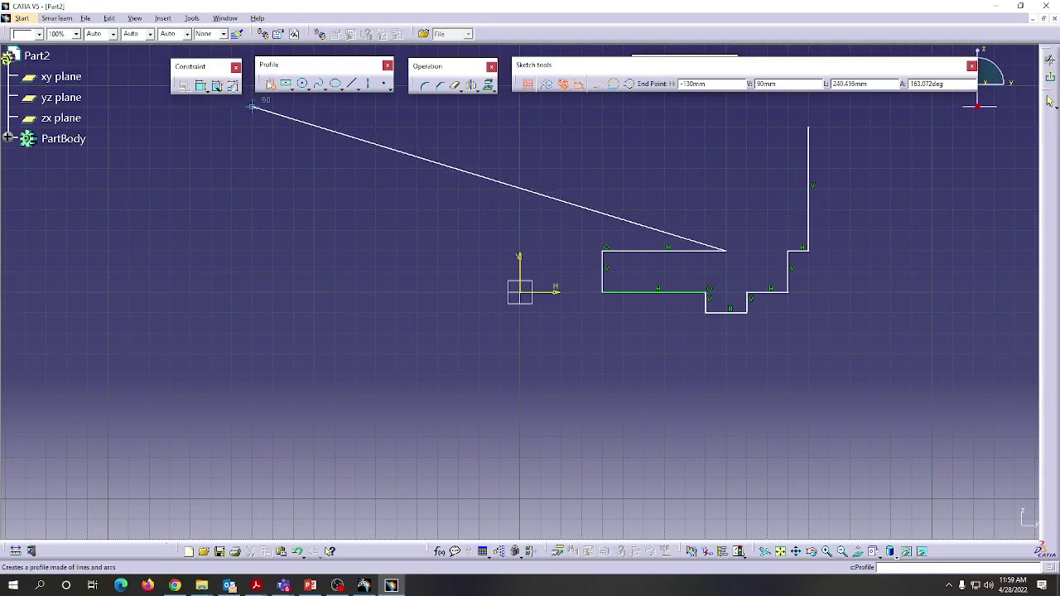
left_click(270, 84)
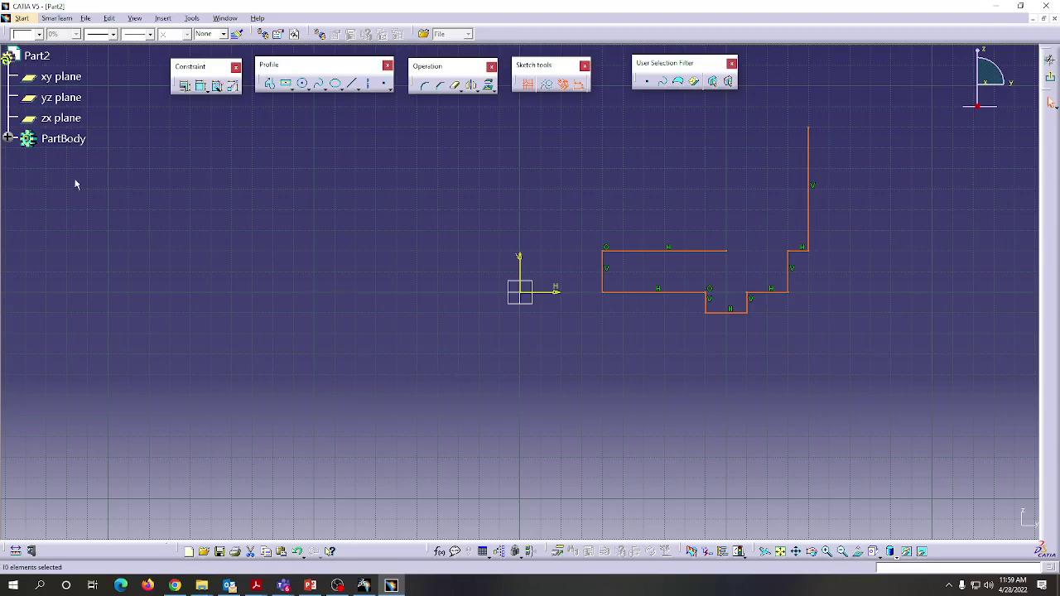
Step: Dimension the lengths of the long outer vertical line and the shorter vertical line below its step
left_click(201, 87)
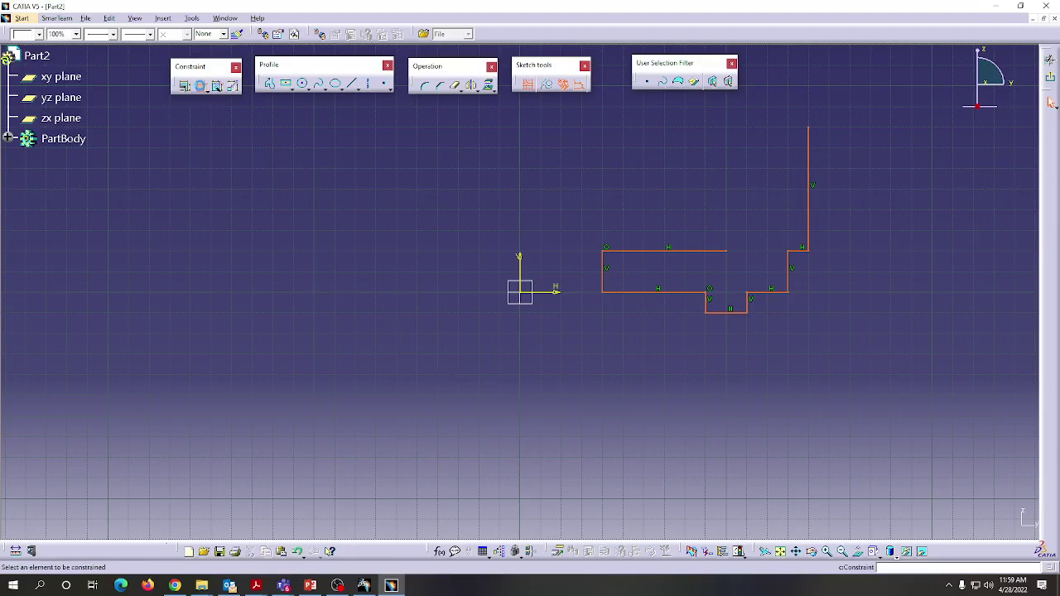
left_click(816, 167)
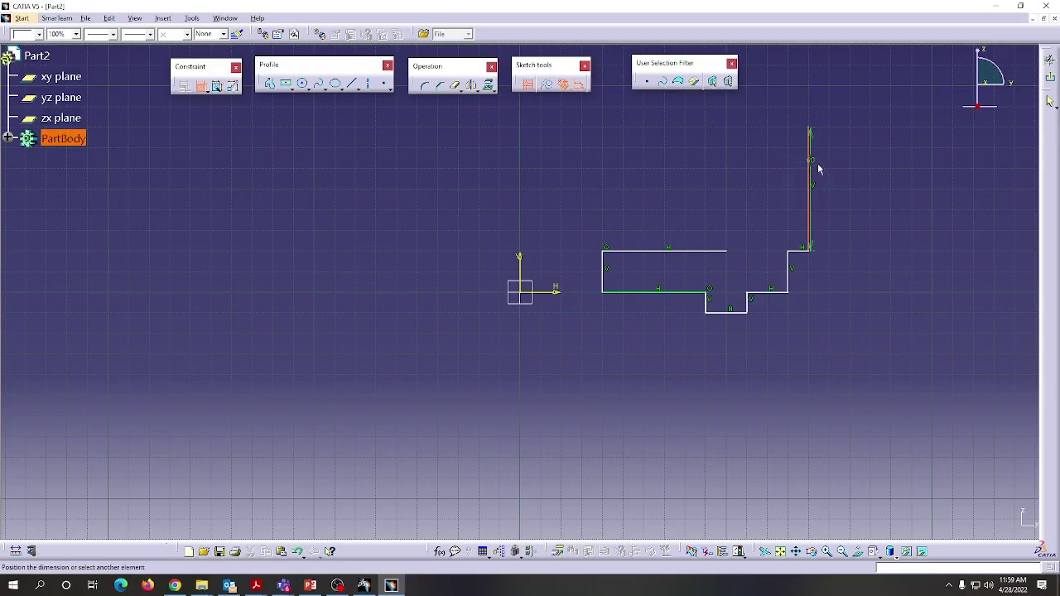
left_click(855, 180)
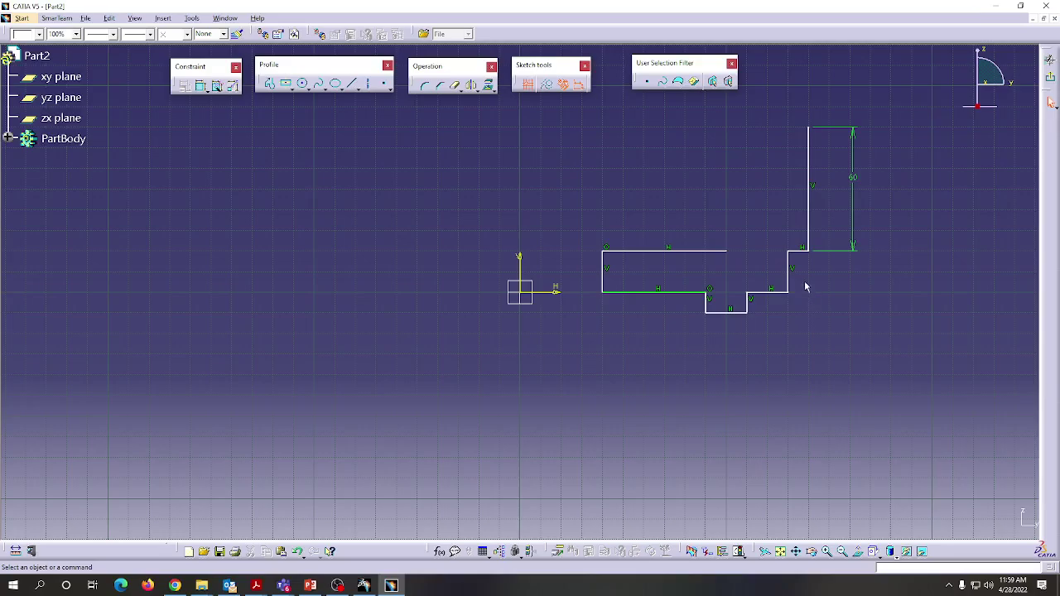
left_click(787, 282)
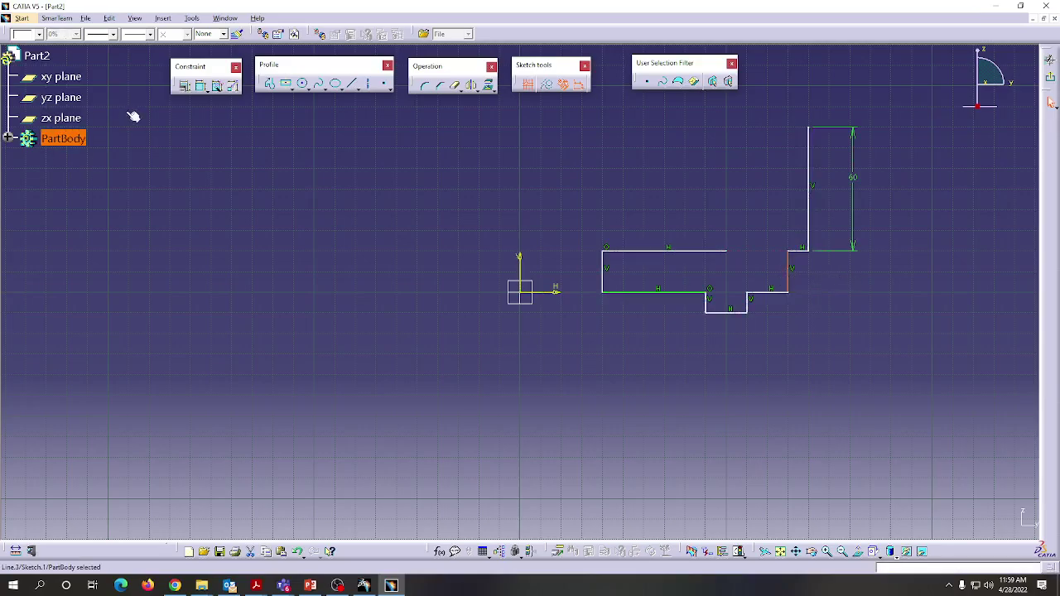
left_click(201, 86)
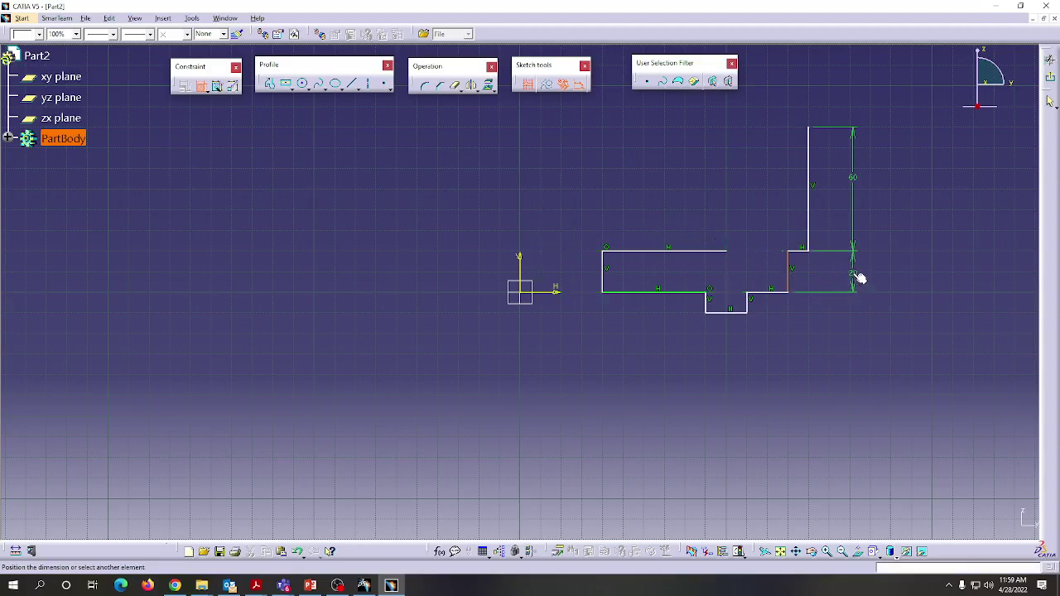
left_click(856, 277)
Step: Dimension the lengths of the foot's two vertical sides and of the profile's innermost vertical line
left_click(750, 306)
left_click(857, 308)
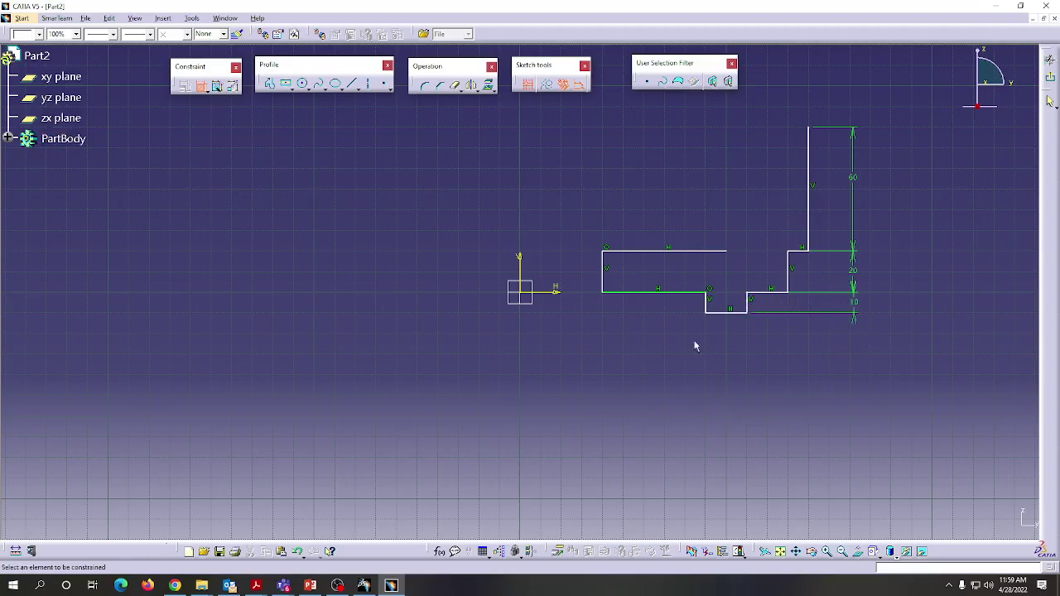
left_click(706, 303)
left_click(677, 299)
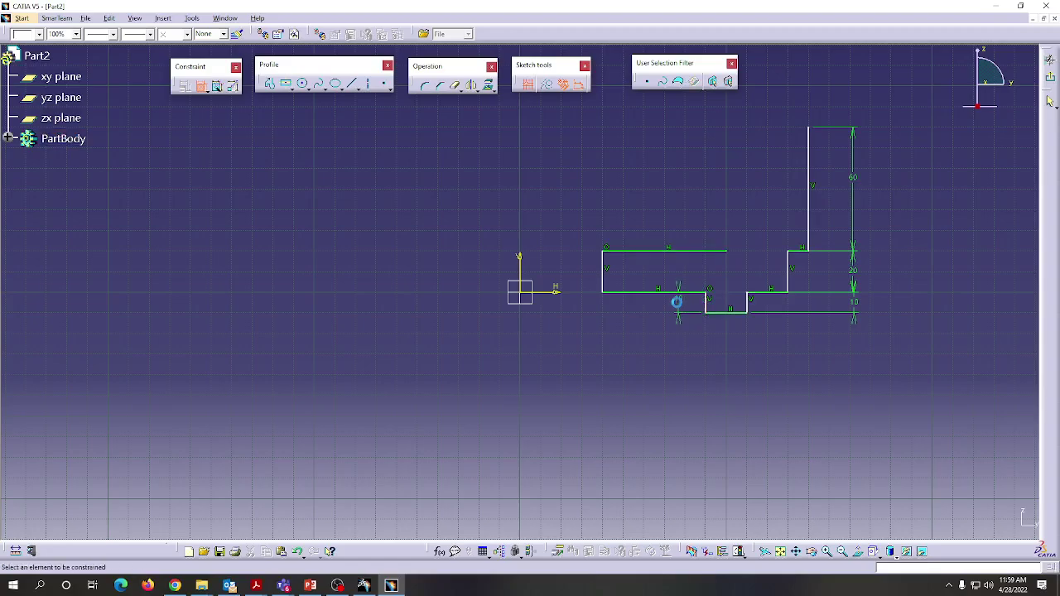
left_click(607, 282)
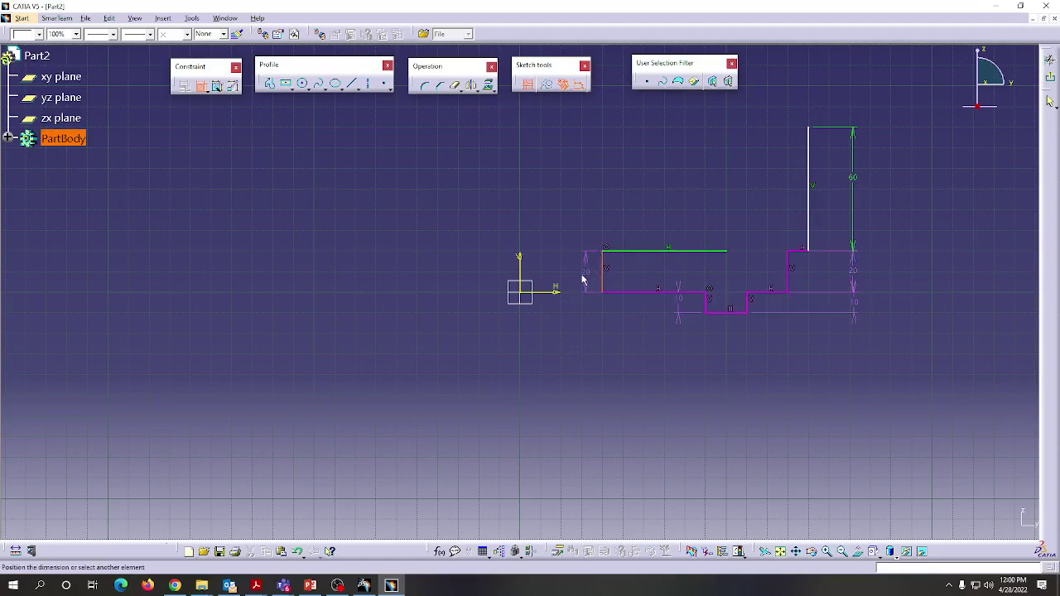
left_click(581, 279)
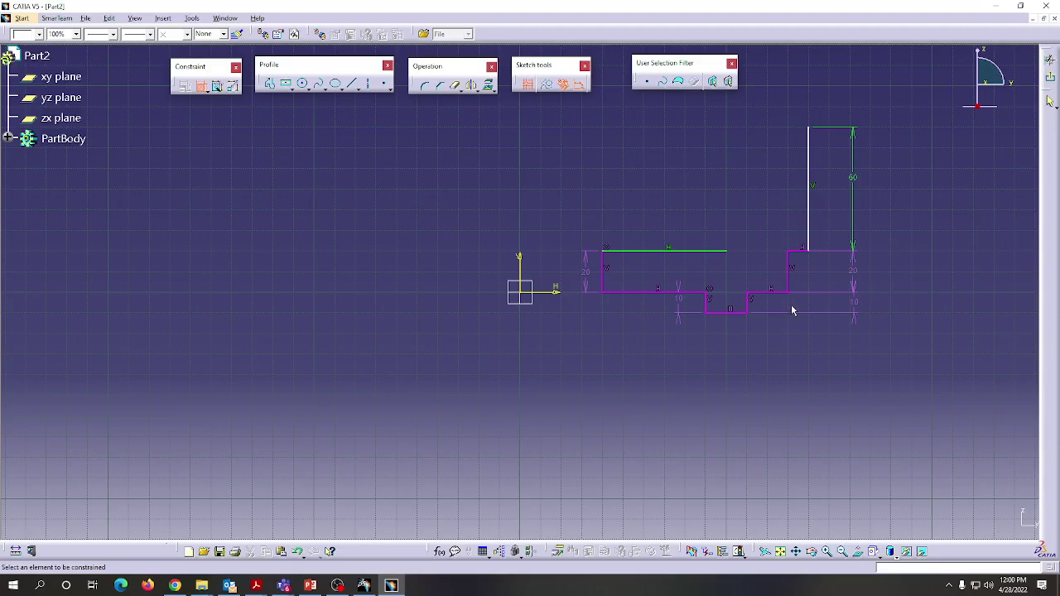
left_click(201, 86)
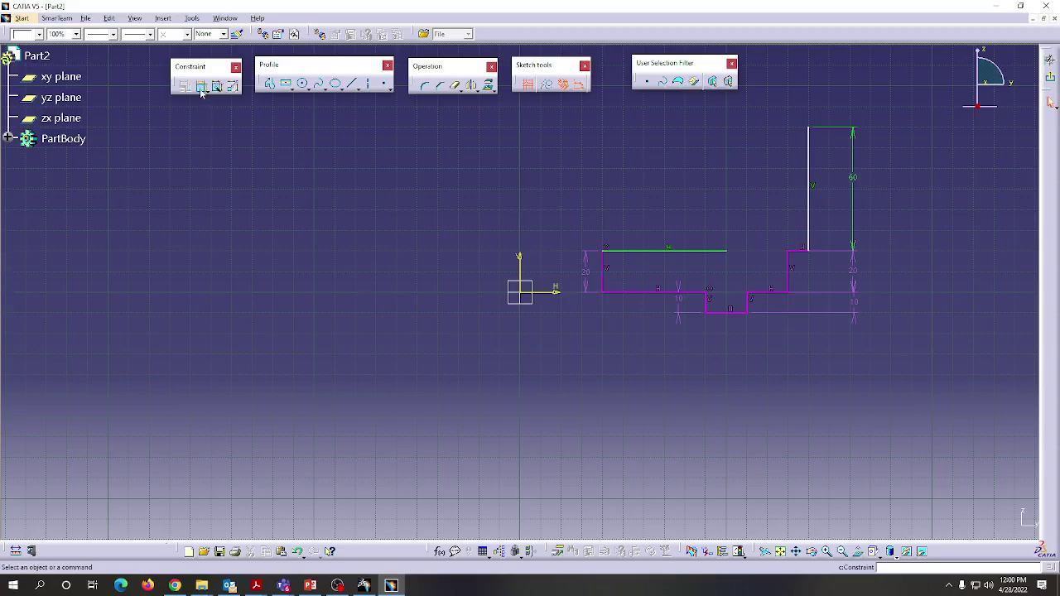
Step: Set the long outer vertical line's length to 76 mm and the shorter vertical line below it to 7.5 mm
double_click(849, 179)
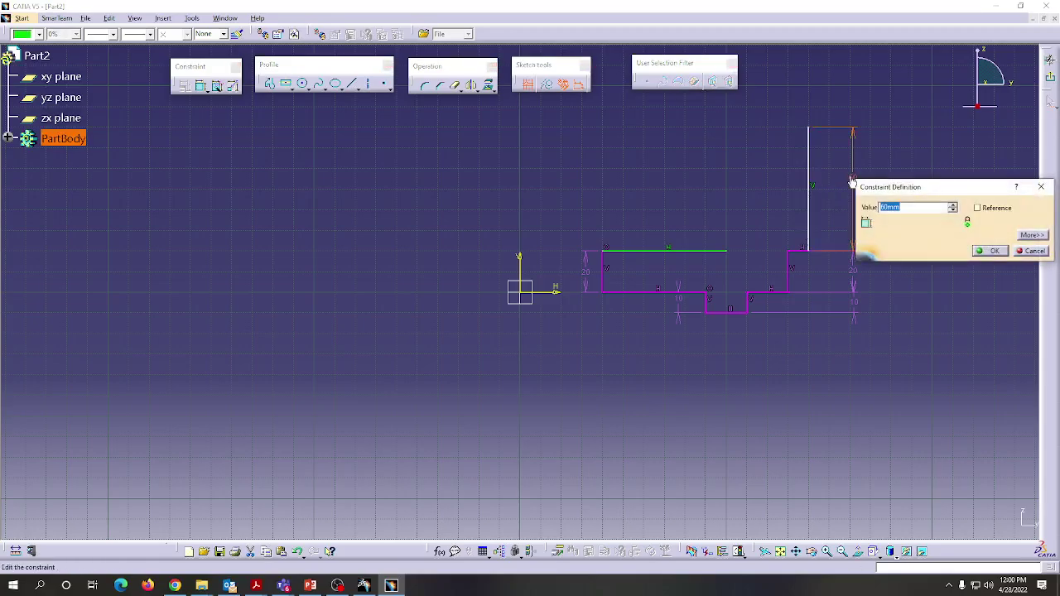
type("76")
left_click(992, 252)
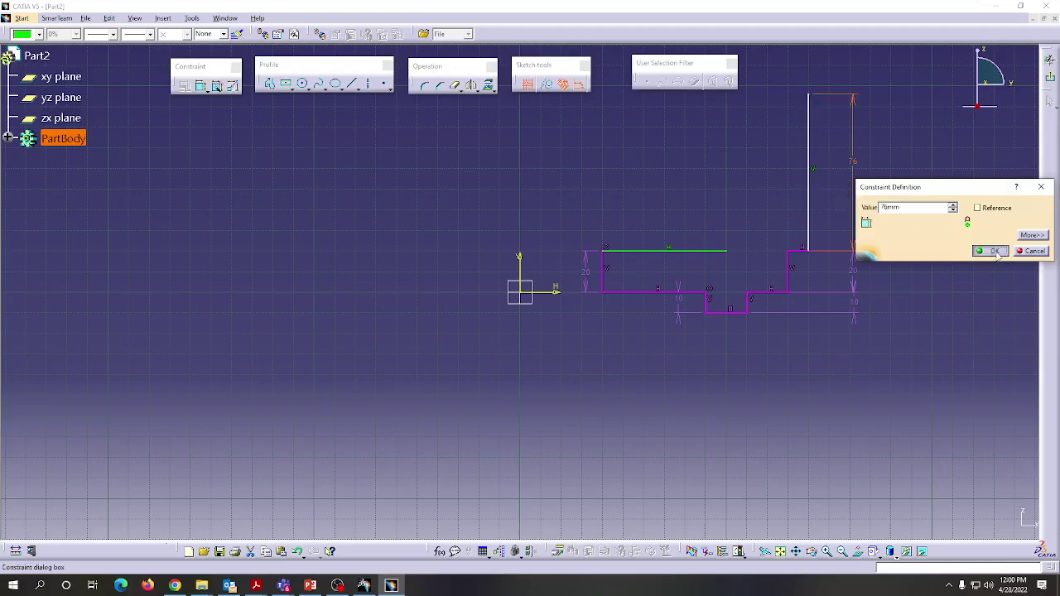
double_click(856, 280)
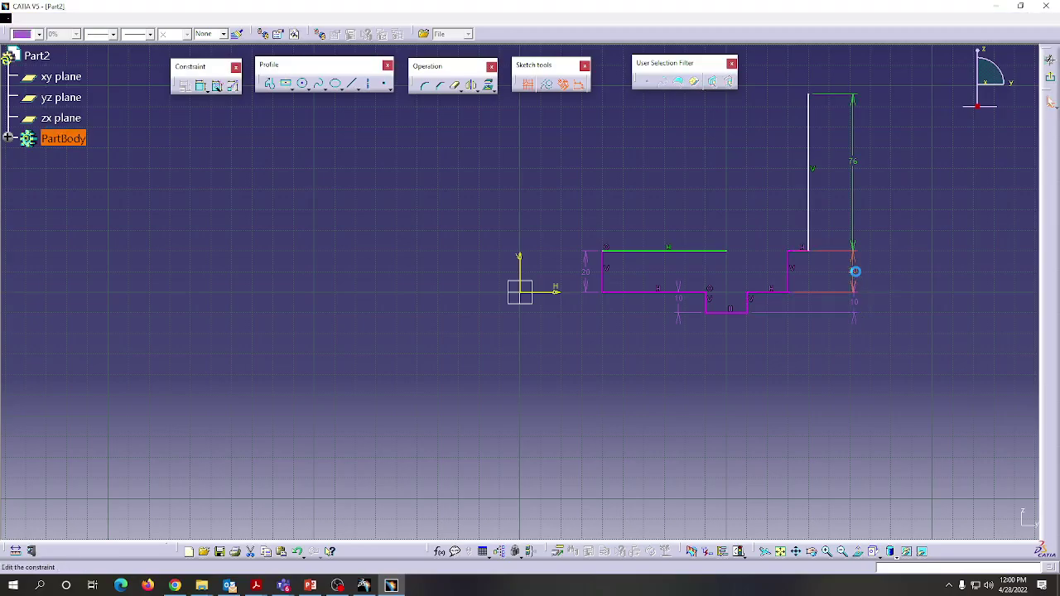
type("7.5mm")
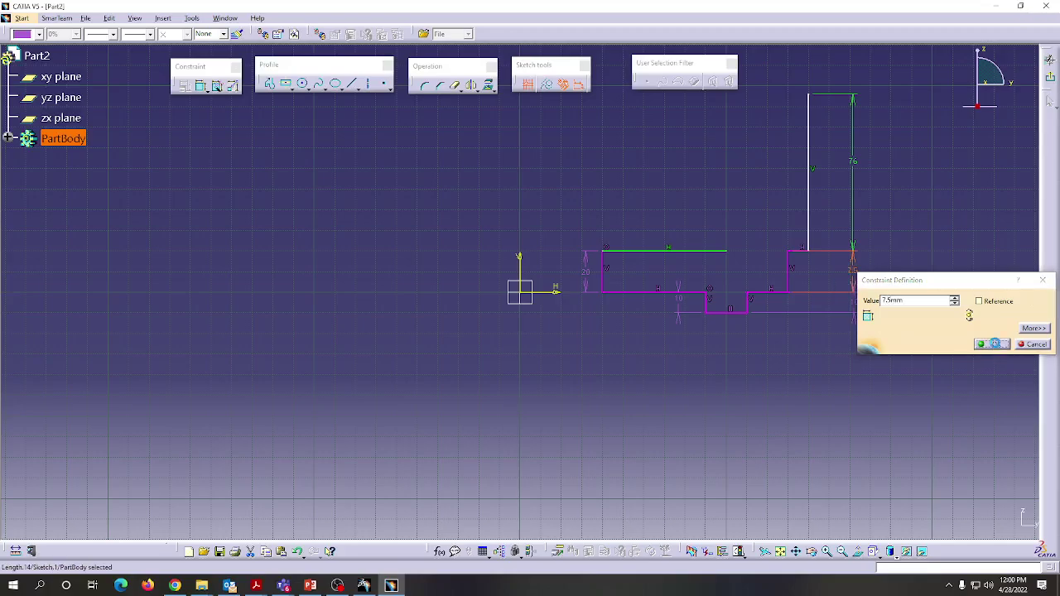
left_click(995, 345)
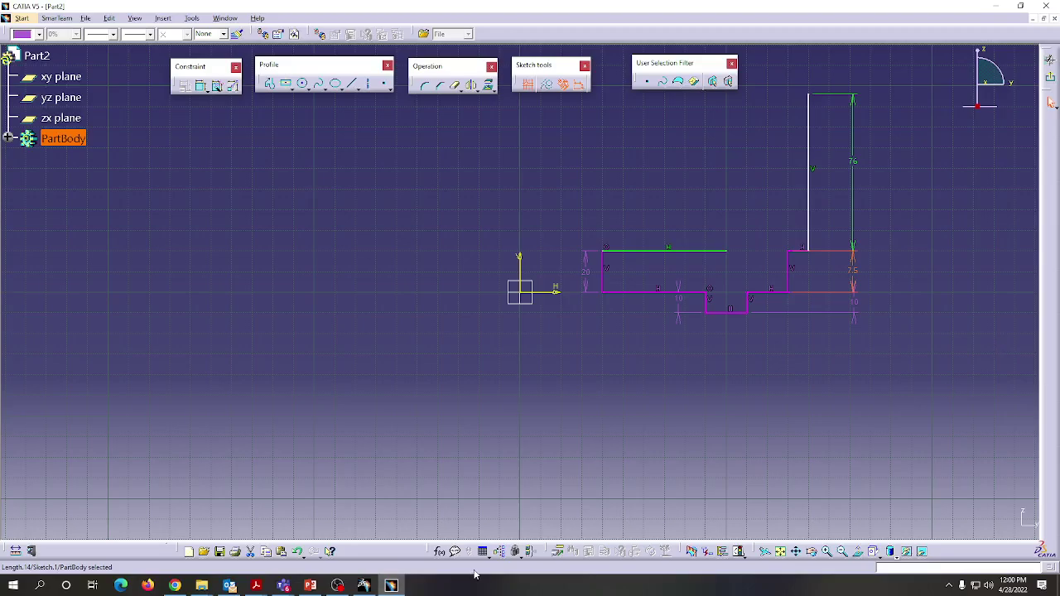
left_click(282, 585)
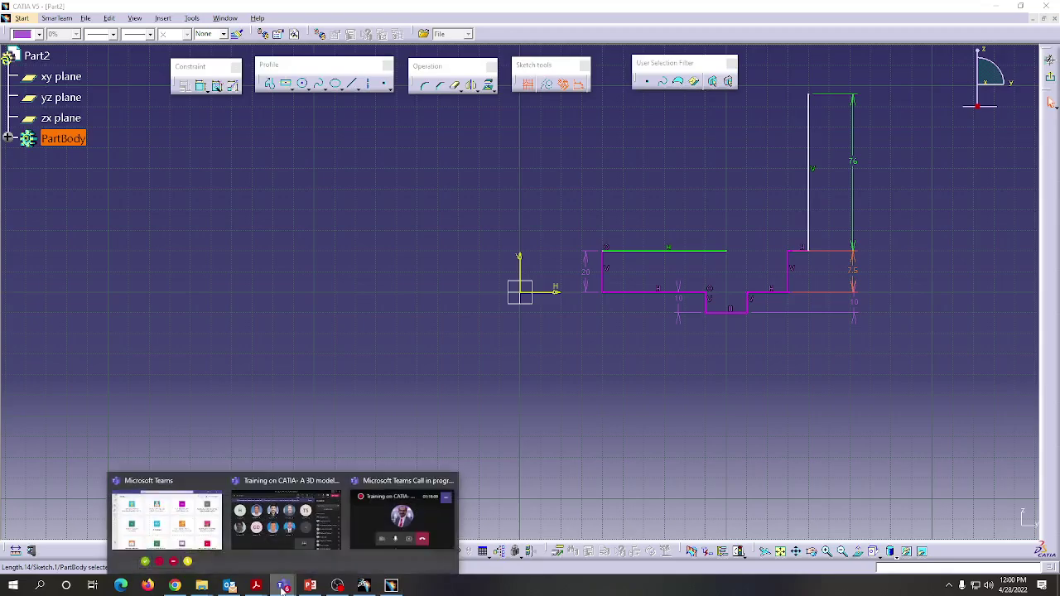
left_click(283, 589)
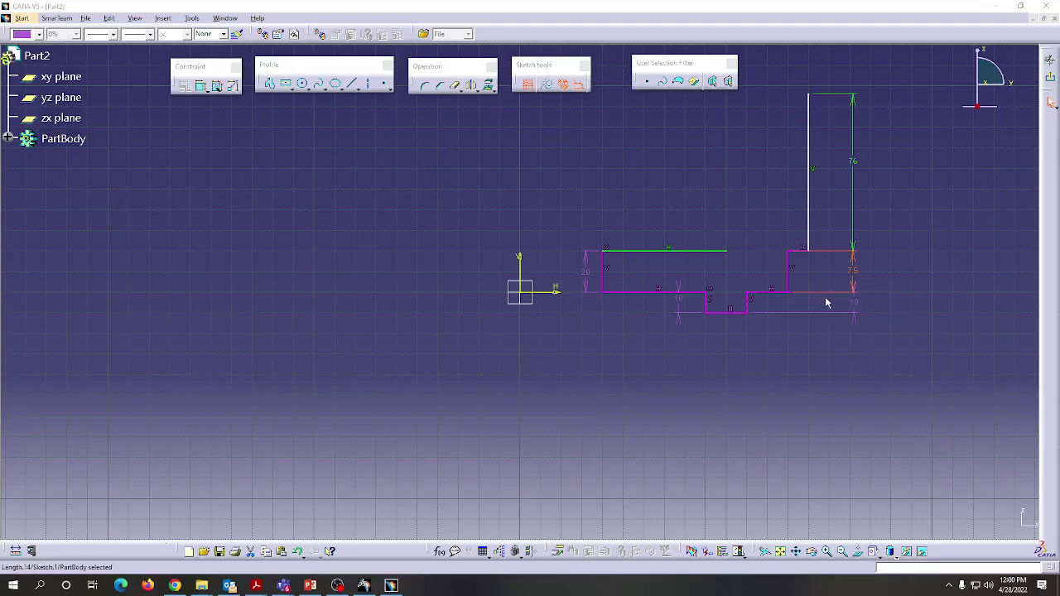
Step: Set the lengths of the foot's outer and inner vertical sides to 3 mm each
double_click(852, 300)
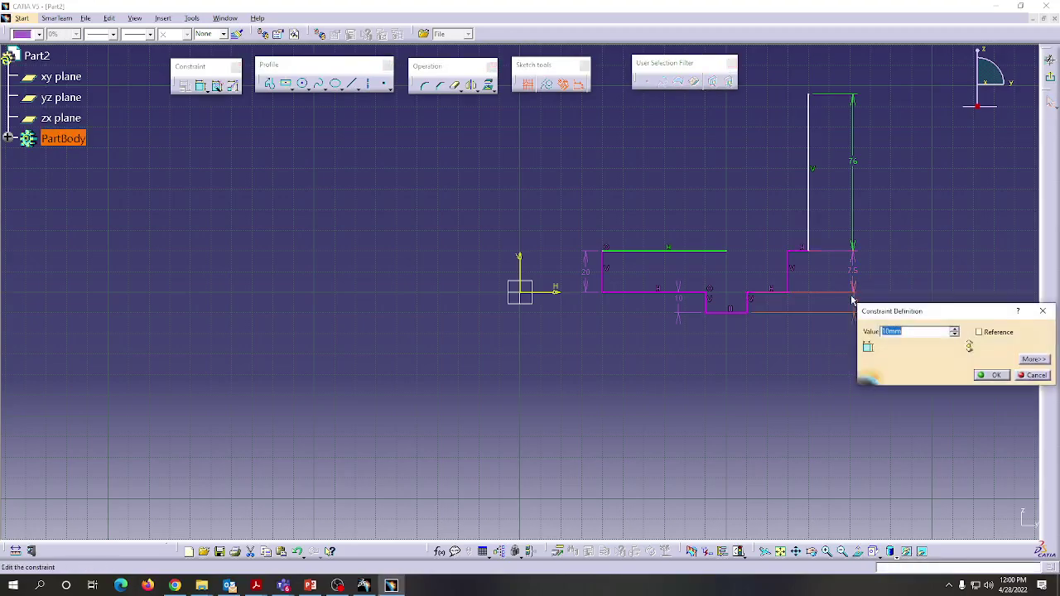
type("3")
left_click(999, 378)
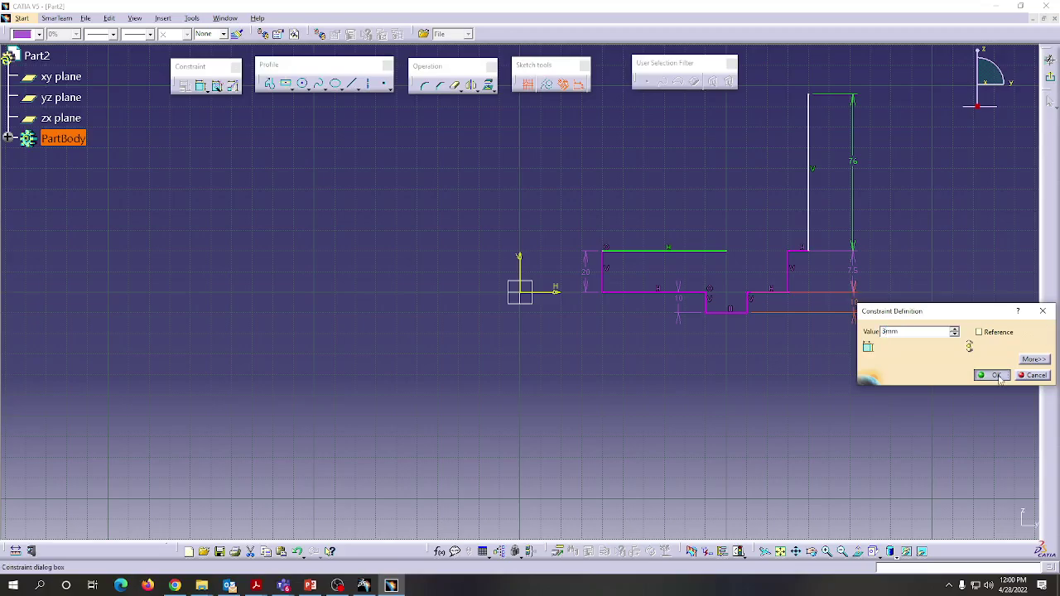
double_click(676, 298)
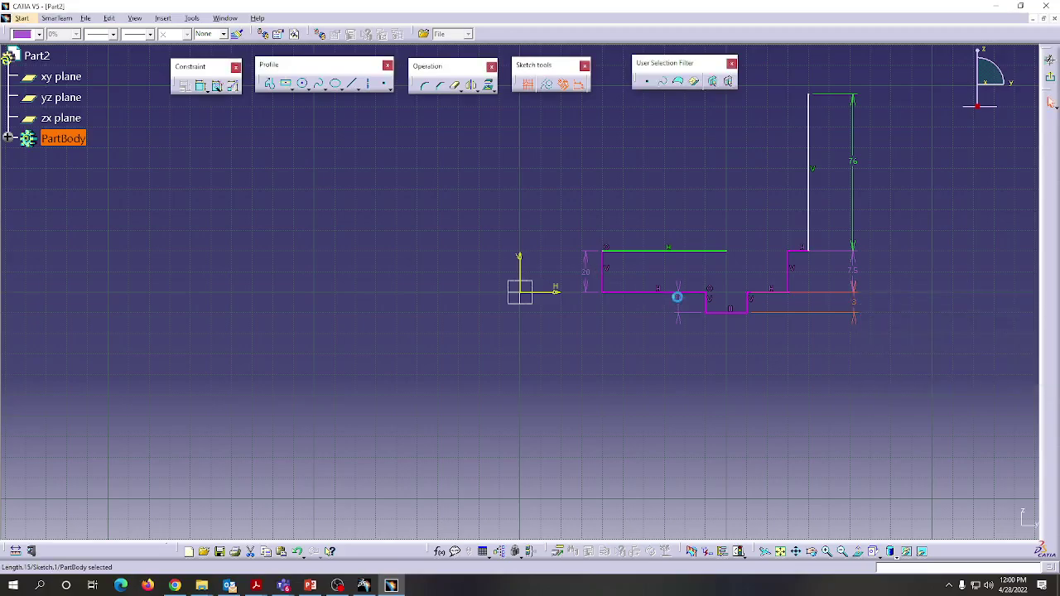
type("3")
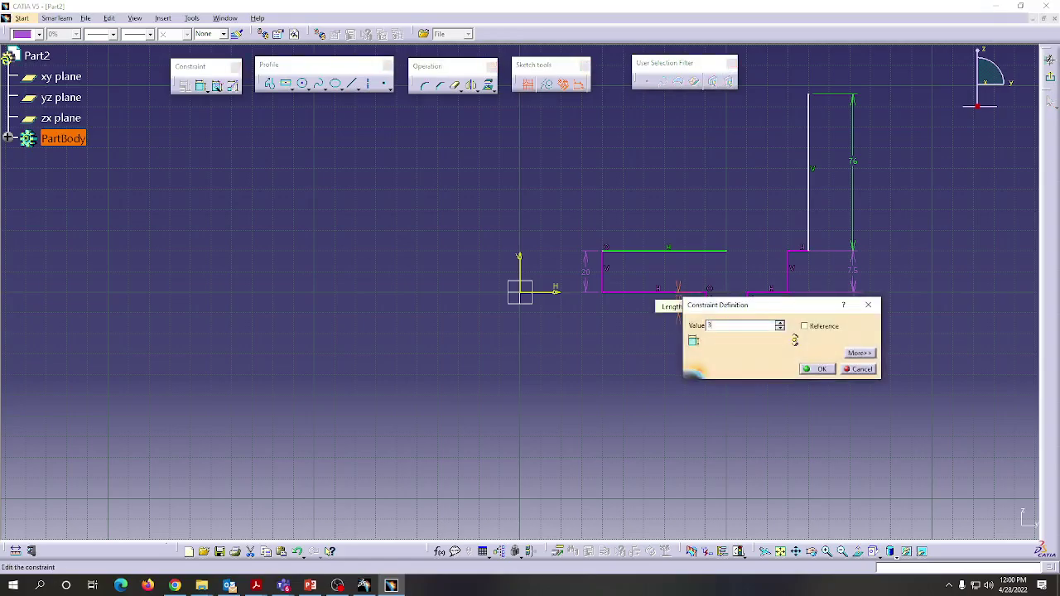
left_click(830, 370)
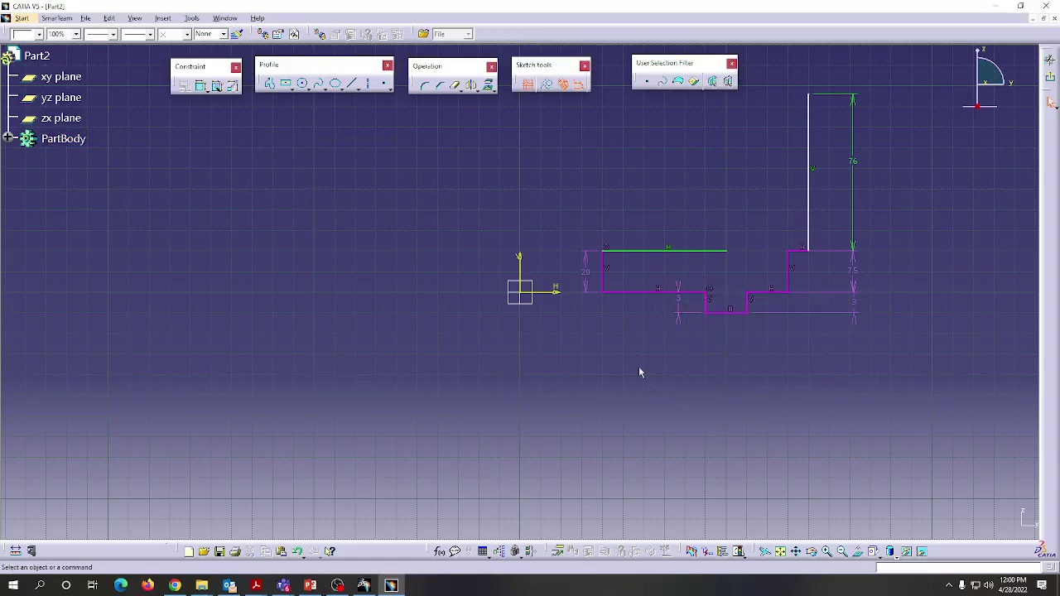
Step: Set the length of the profile's innermost vertical line to 4 mm
double_click(585, 275)
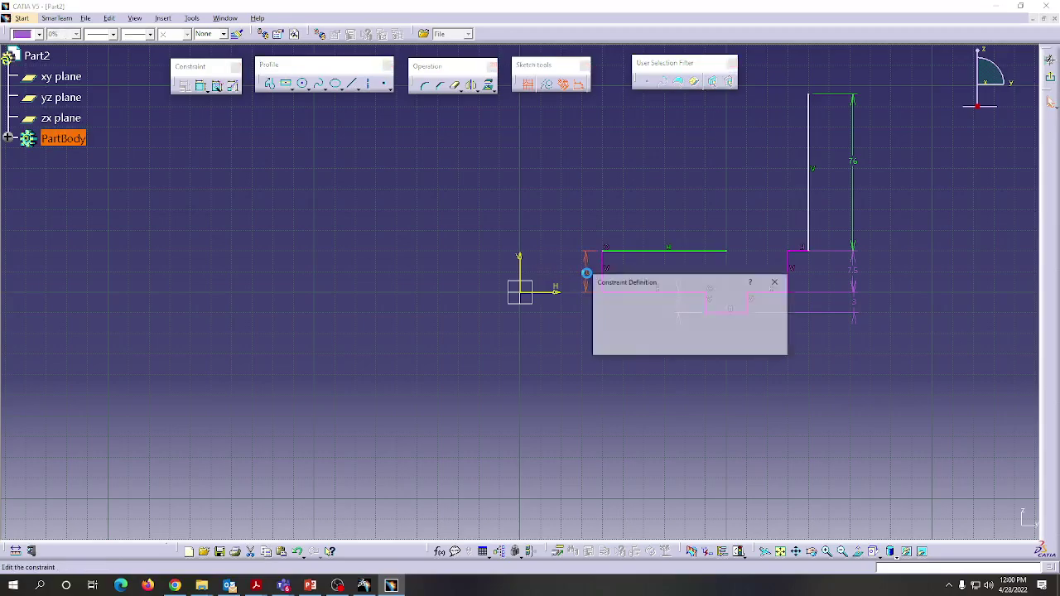
type("4")
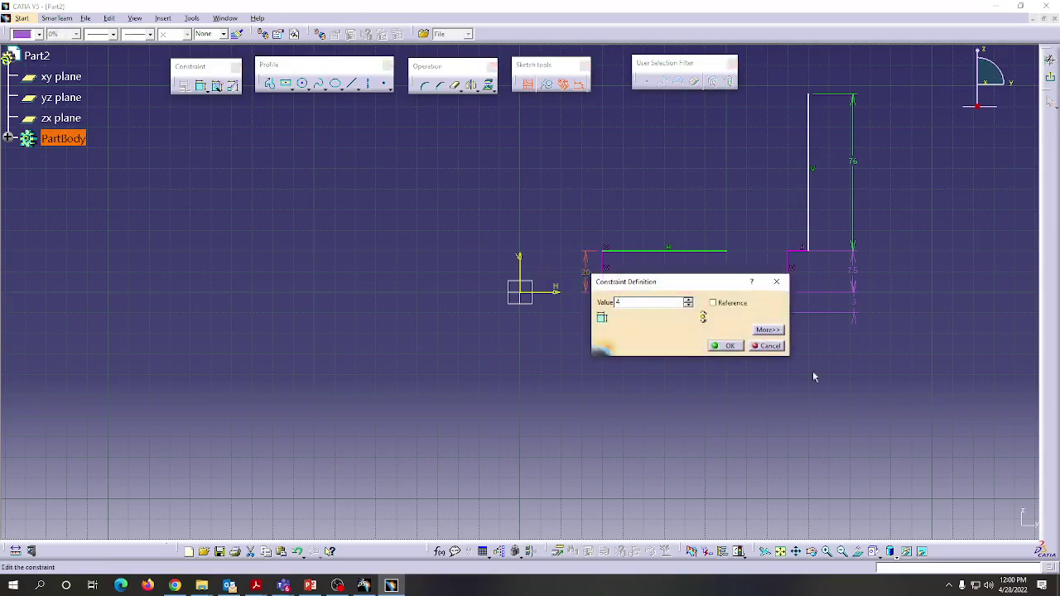
left_click(733, 348)
left_click(580, 435)
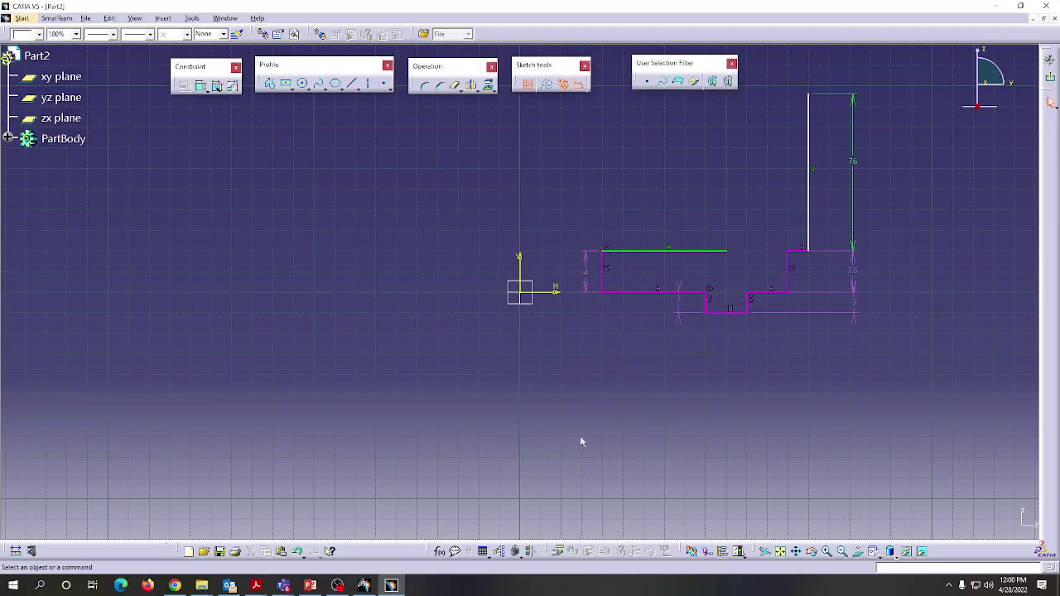
Step: Remove the length dimension from the foot's inner vertical side
left_click(677, 307)
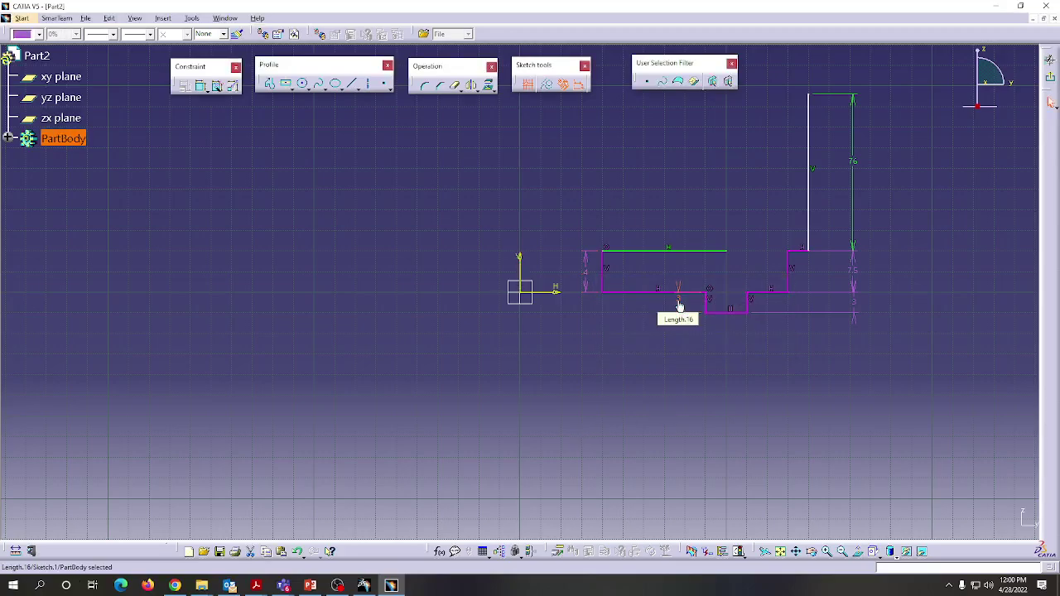
right_click(678, 305)
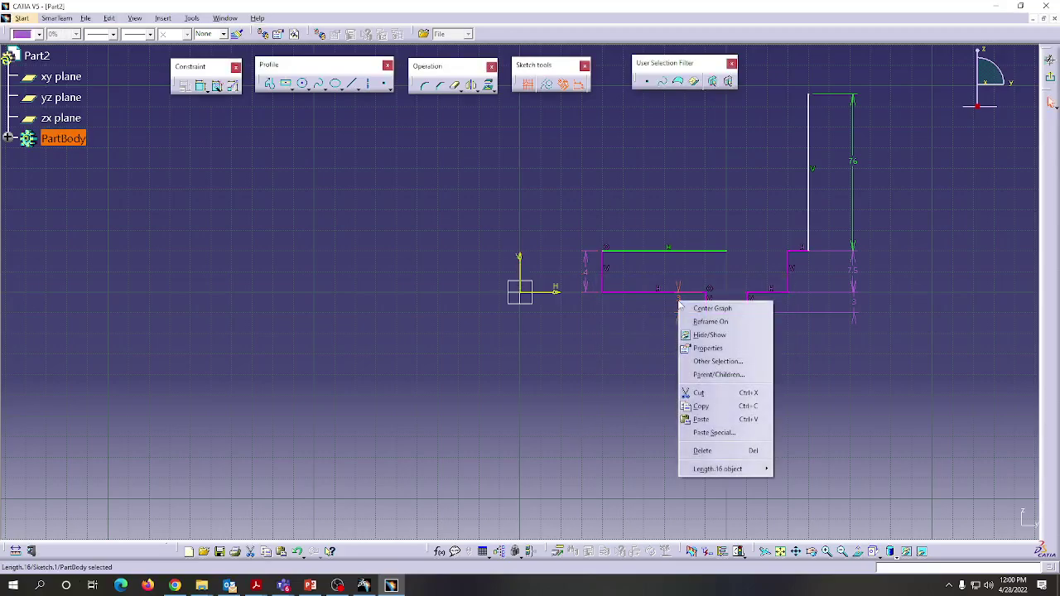
left_click(698, 392)
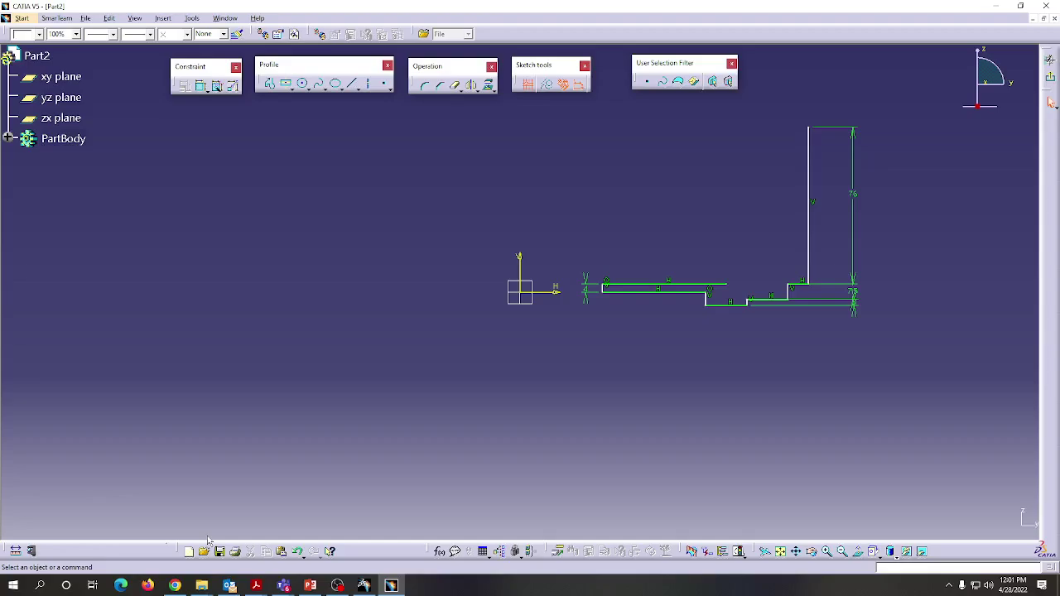
Step: Dimension the length of the foot's inner vertical side again and accept it as a reference dimension
left_click(200, 85)
left_click(708, 306)
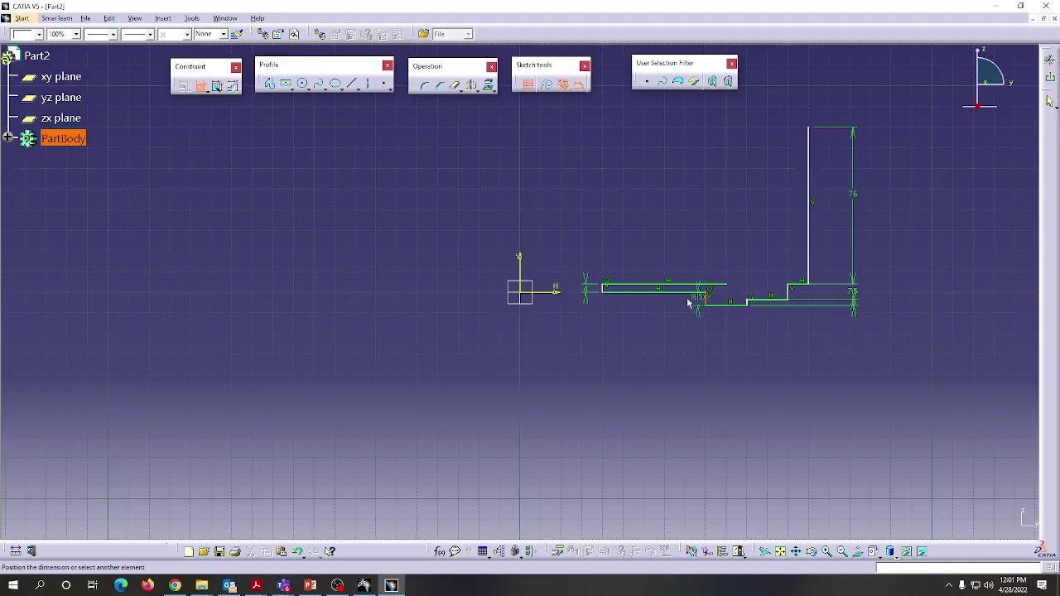
left_click(686, 306)
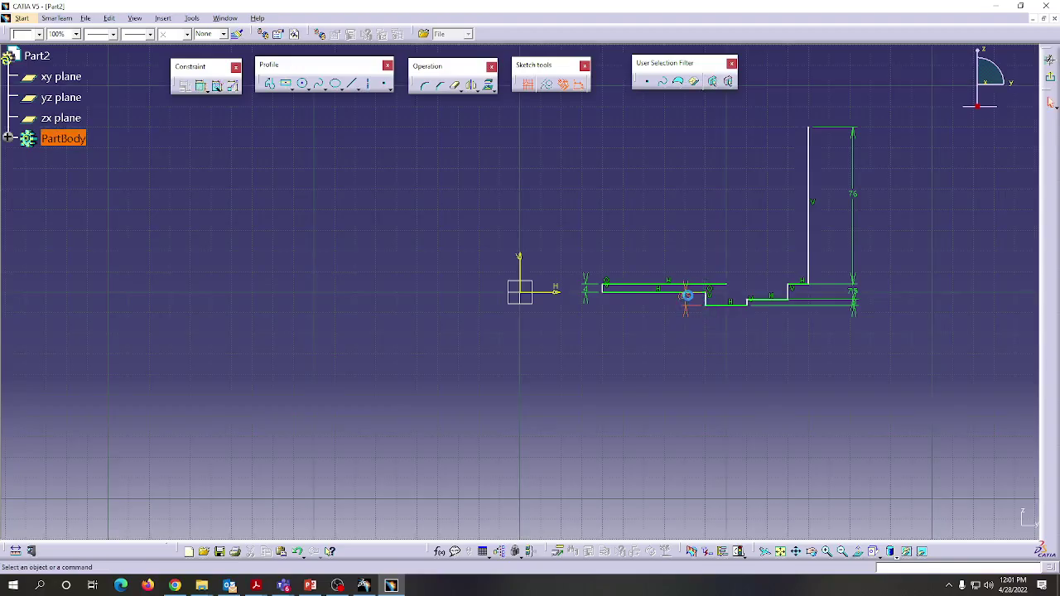
double_click(687, 296)
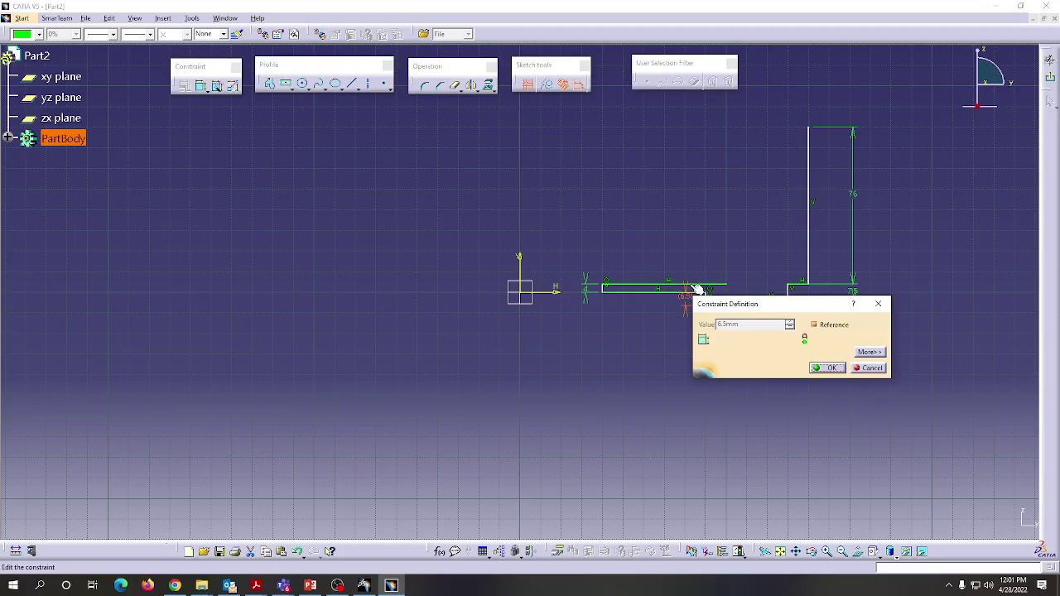
left_click(831, 370)
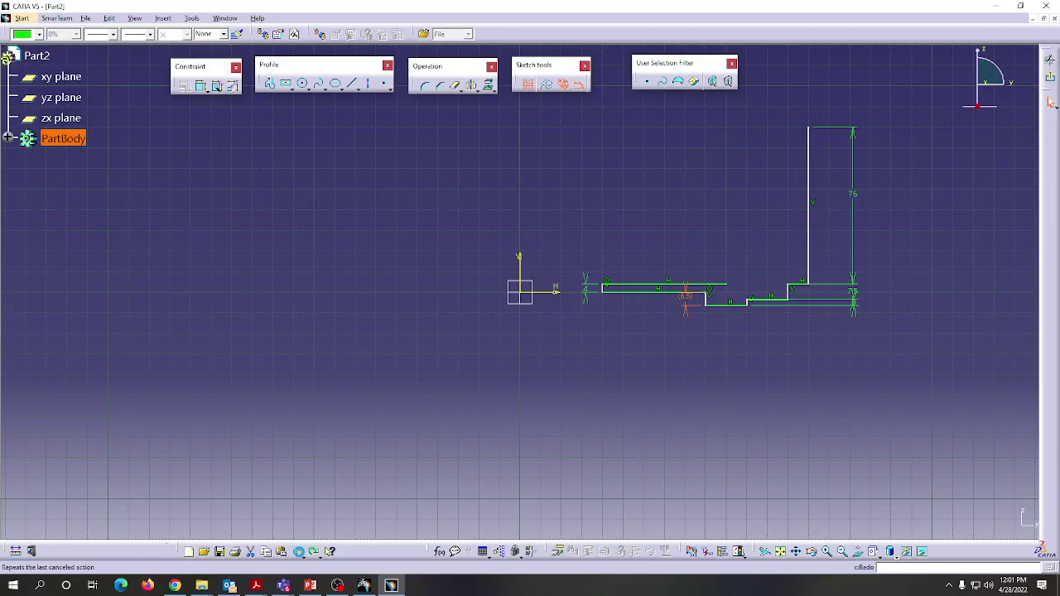
Step: Undo the length edits back to the point before the innermost vertical line was dimensioned
left_click(299, 551)
left_click(299, 551)
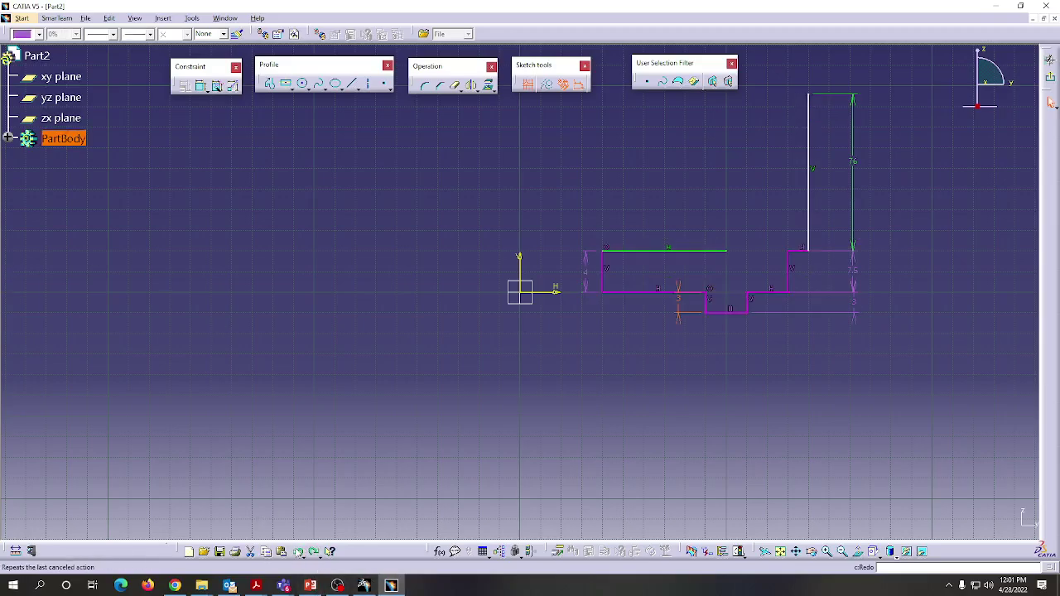
left_click(296, 551)
left_click(296, 550)
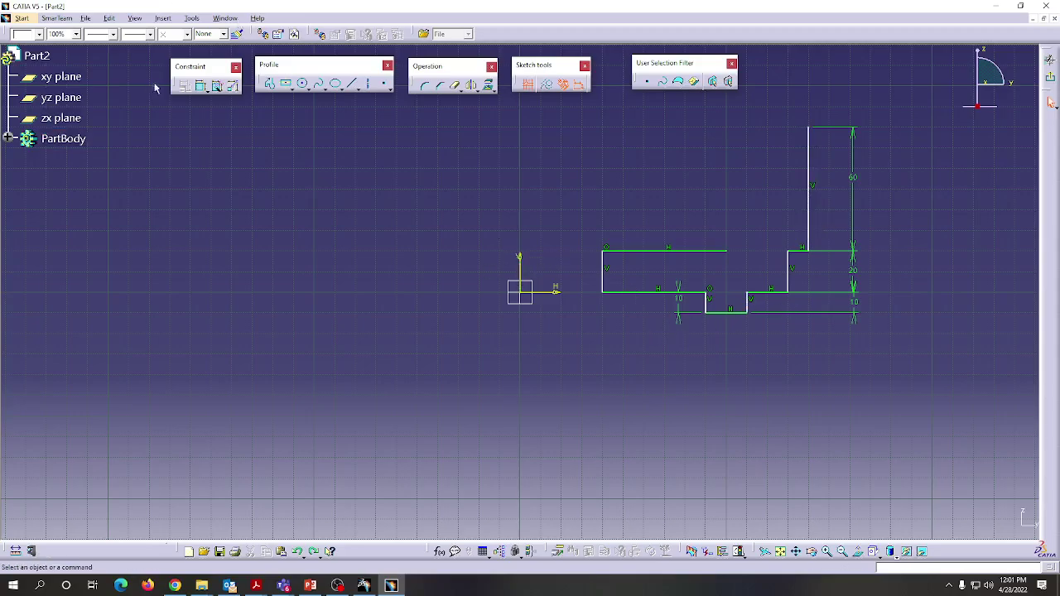
Step: Dimension the innermost vertical line's length again and try a value of 4 mm, then cancel the edit
left_click(604, 280)
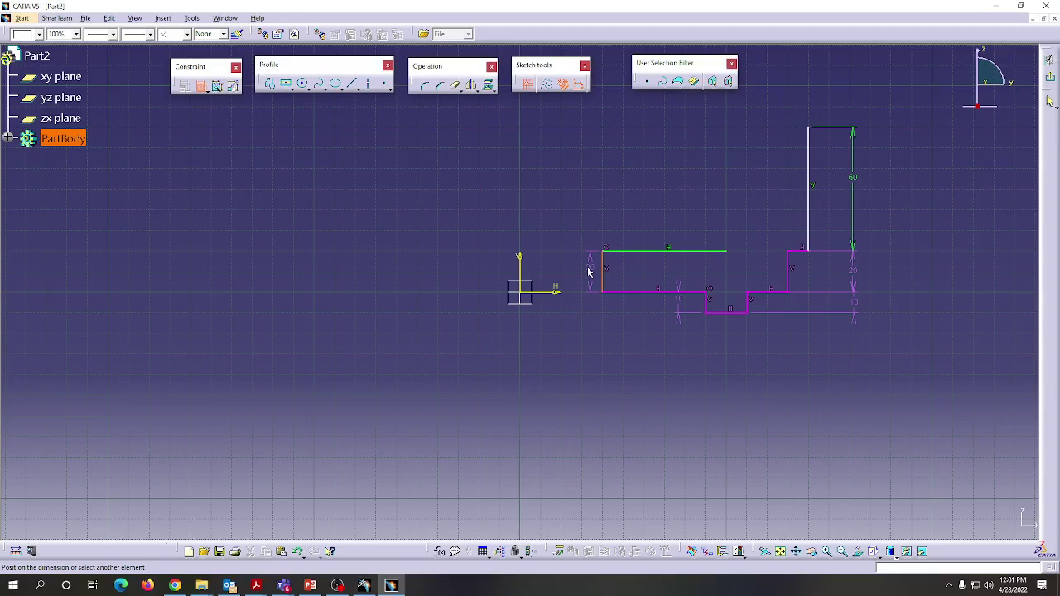
left_click(589, 273)
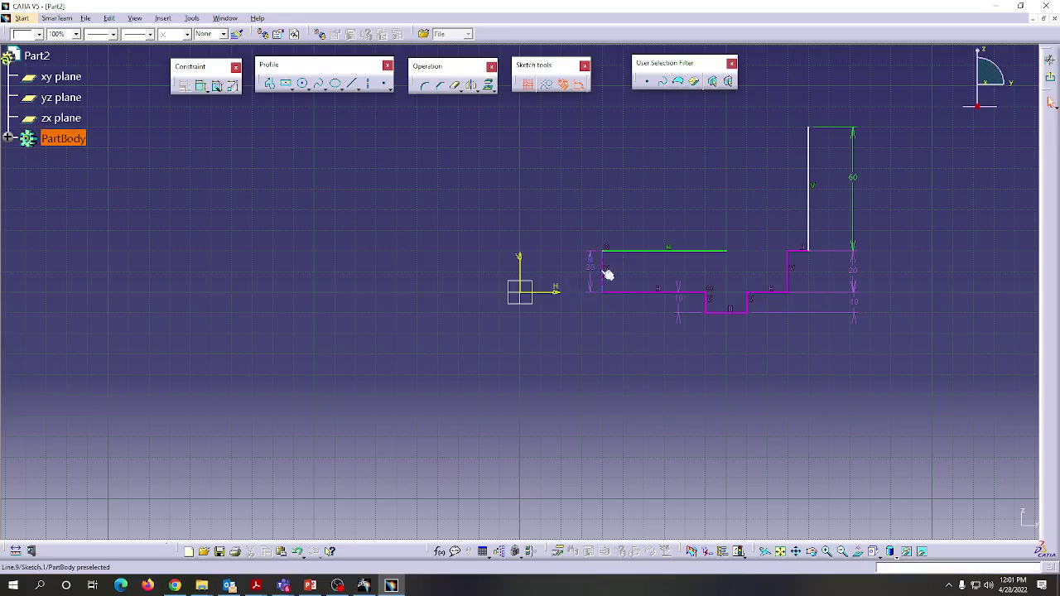
double_click(591, 267)
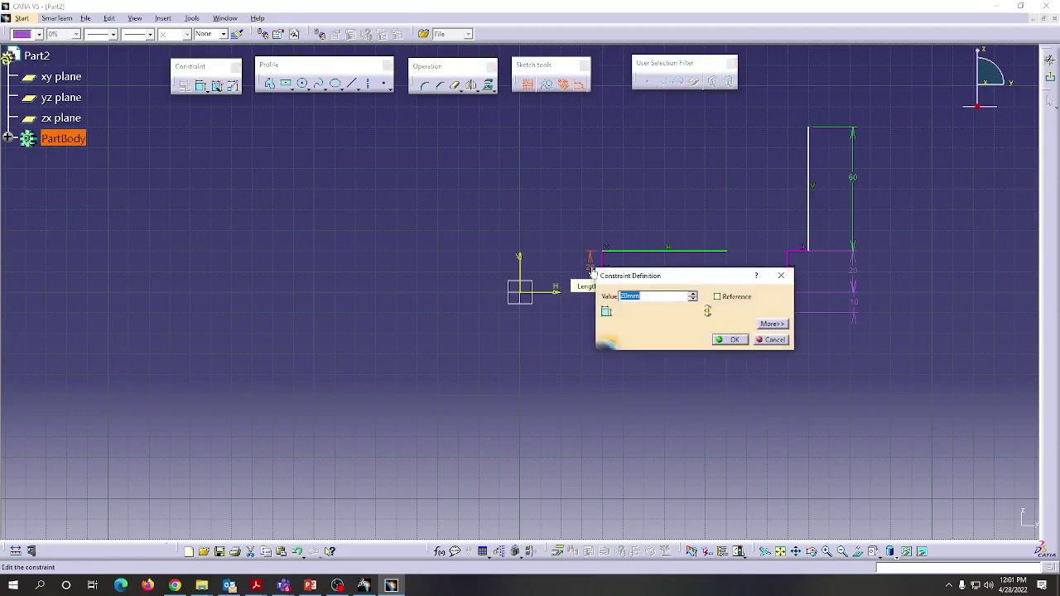
type("4")
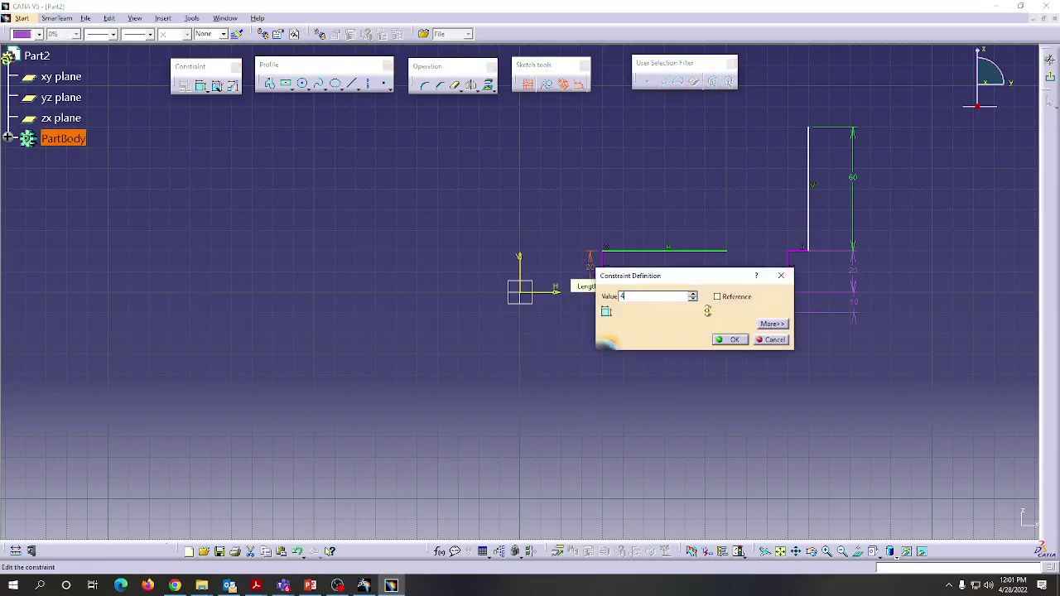
left_click(778, 339)
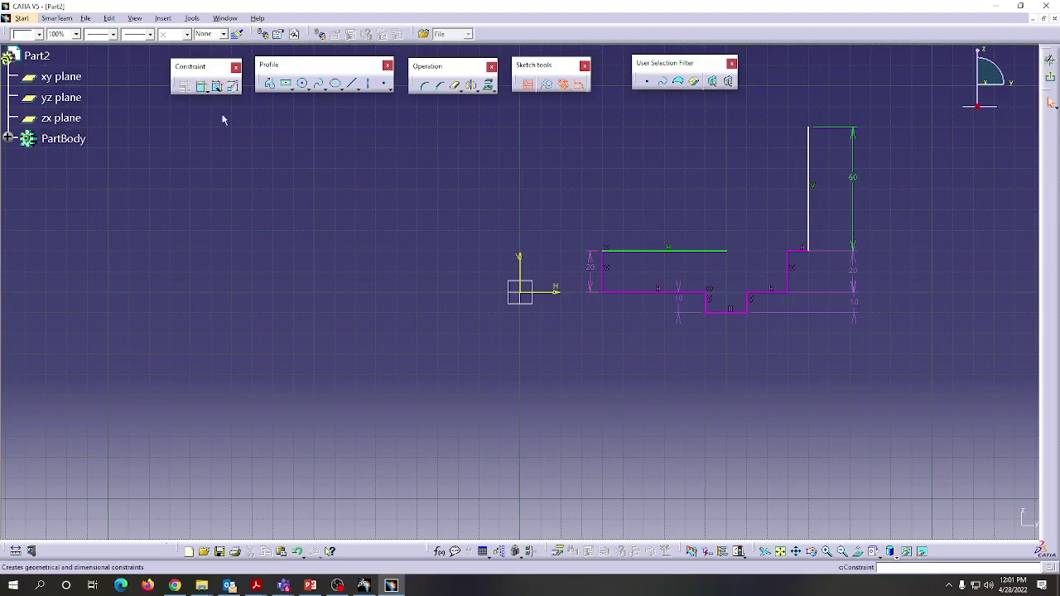
Step: Undo the length dimension on the innermost vertical line
left_click(299, 552)
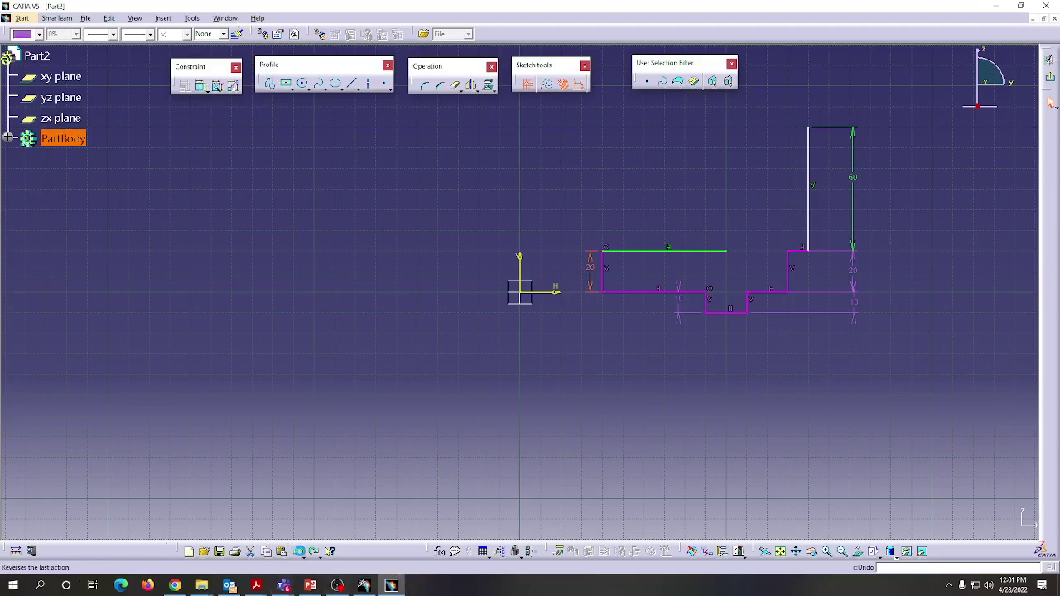
left_click(303, 555)
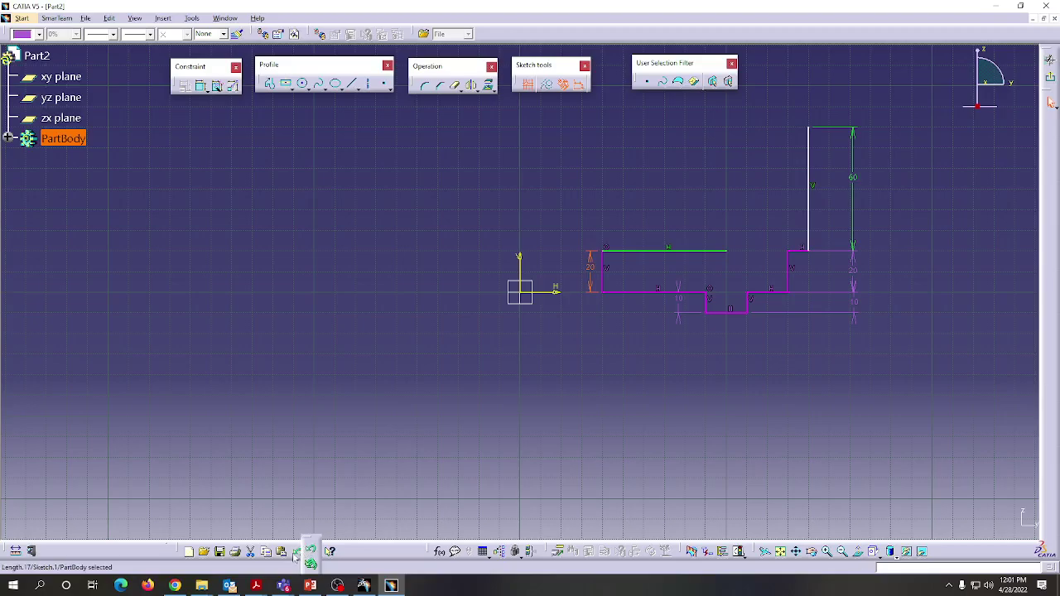
left_click(309, 563)
left_click(298, 553)
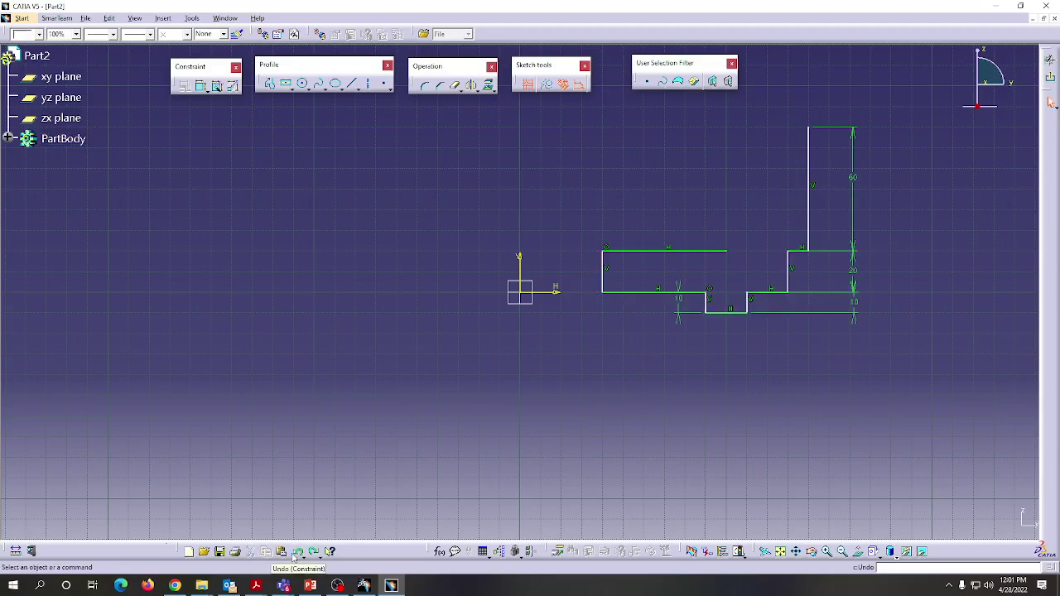
Step: Set the long outer vertical line's length to 76 mm and the short vertical line below its step to 7.5 mm
left_click(853, 178)
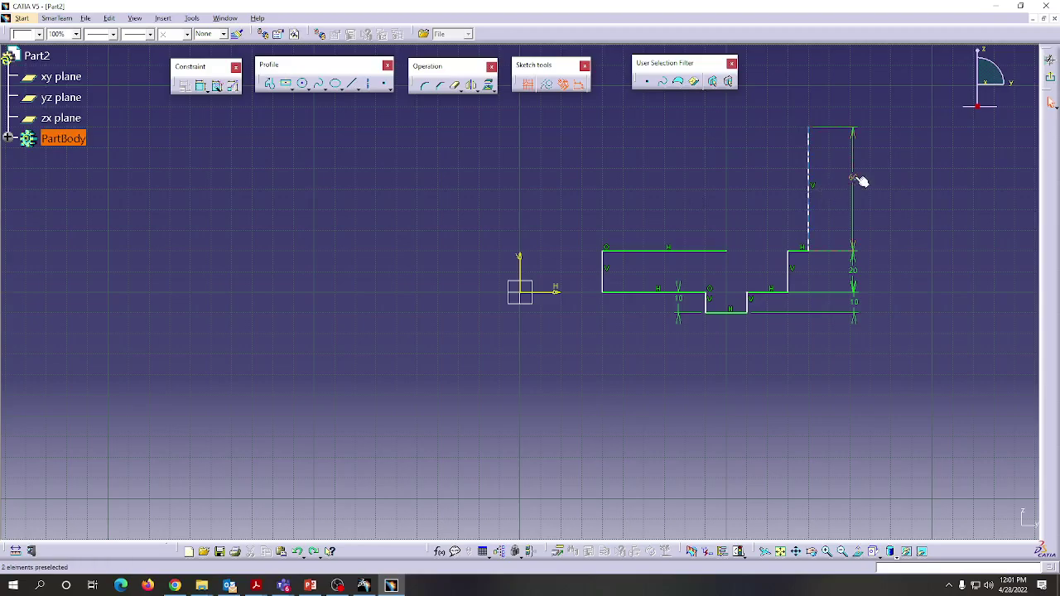
double_click(854, 176)
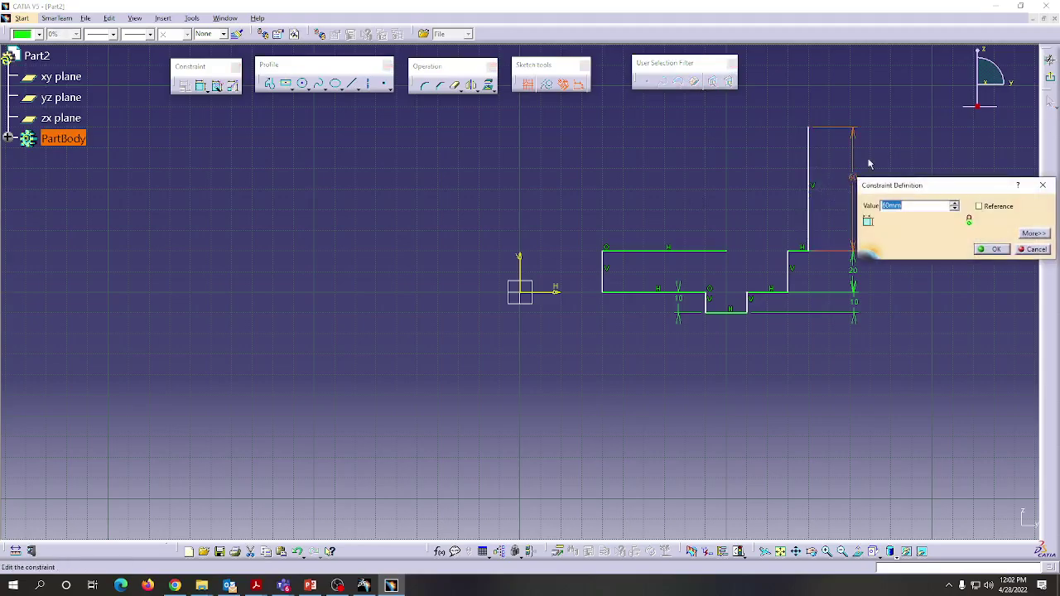
type("76")
key("Return")
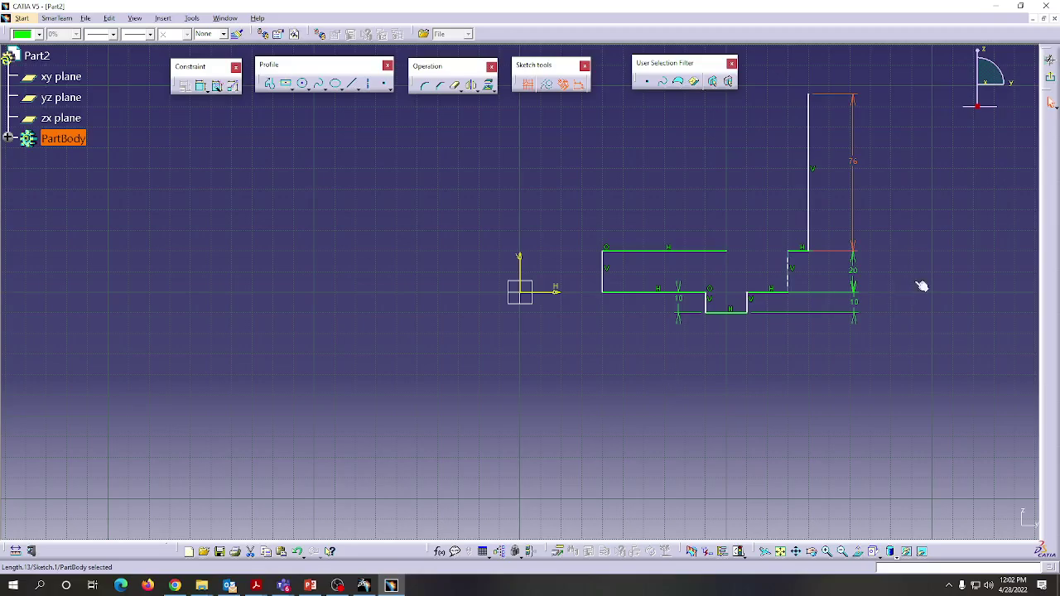
double_click(854, 270)
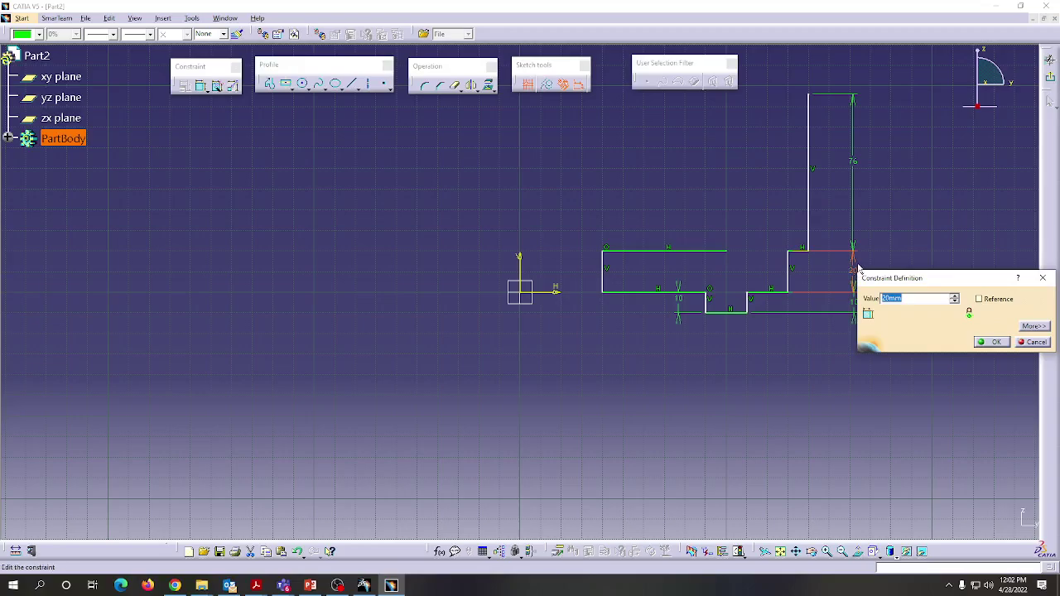
type("7.5")
left_click(992, 342)
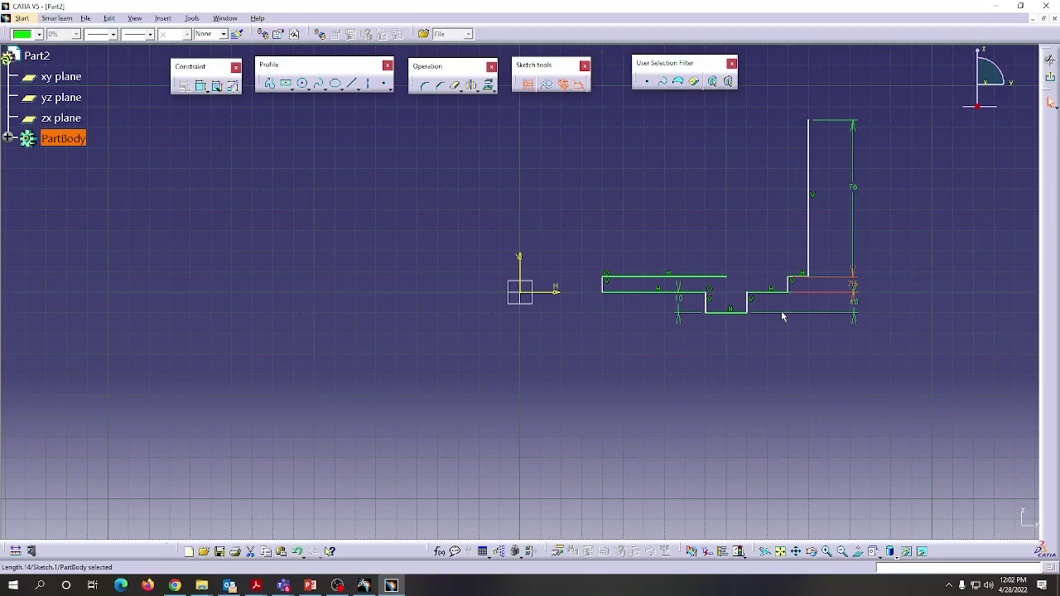
Step: Set the length of the short vertical line below the outer step to 3 mm
double_click(854, 305)
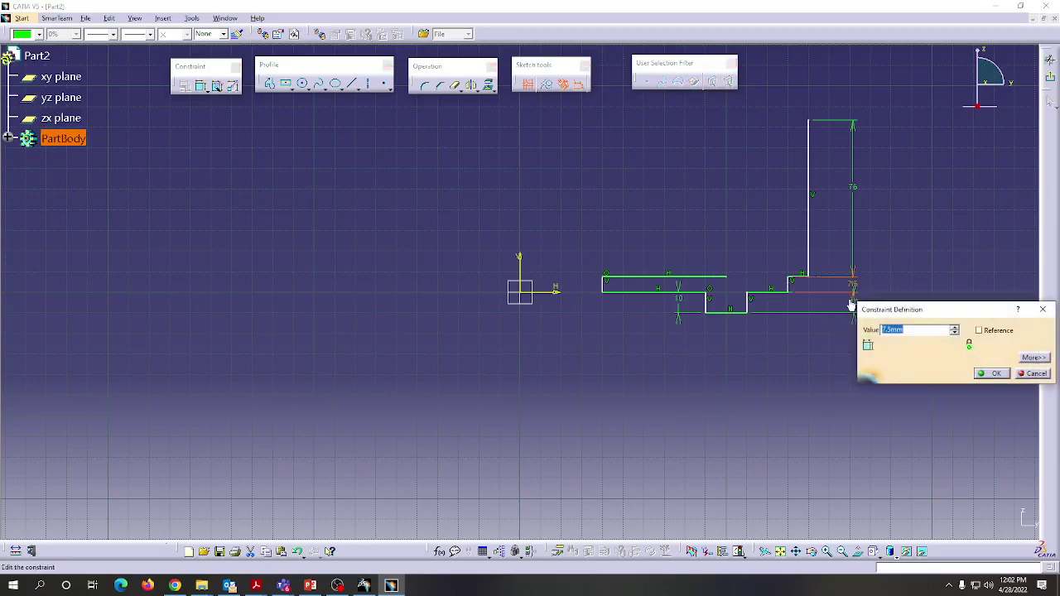
type("3")
left_click(997, 373)
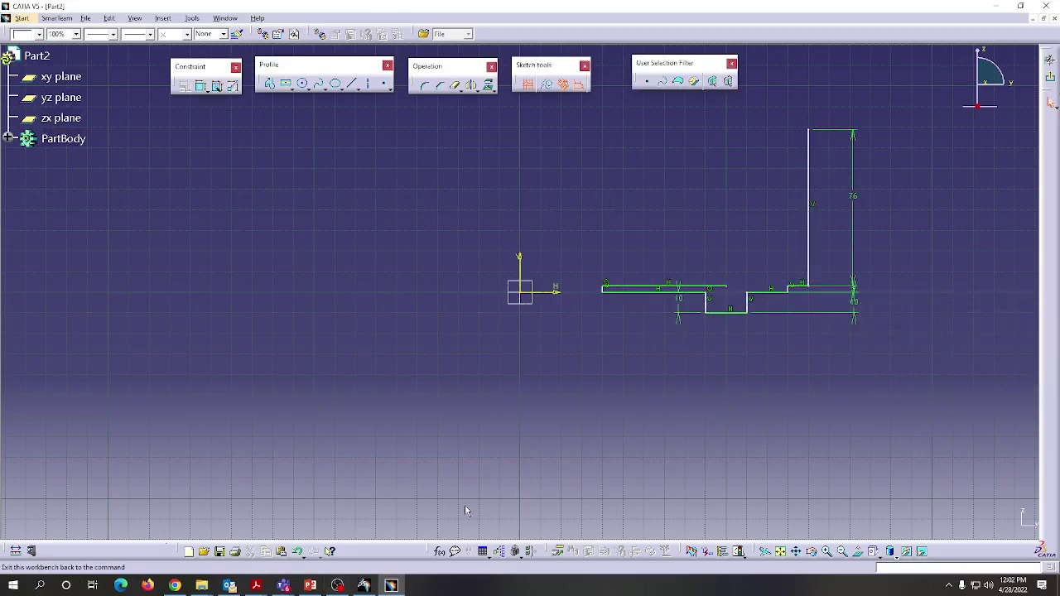
Step: Undo the 3 mm length change on the short vertical line below the outer step
left_click(299, 551)
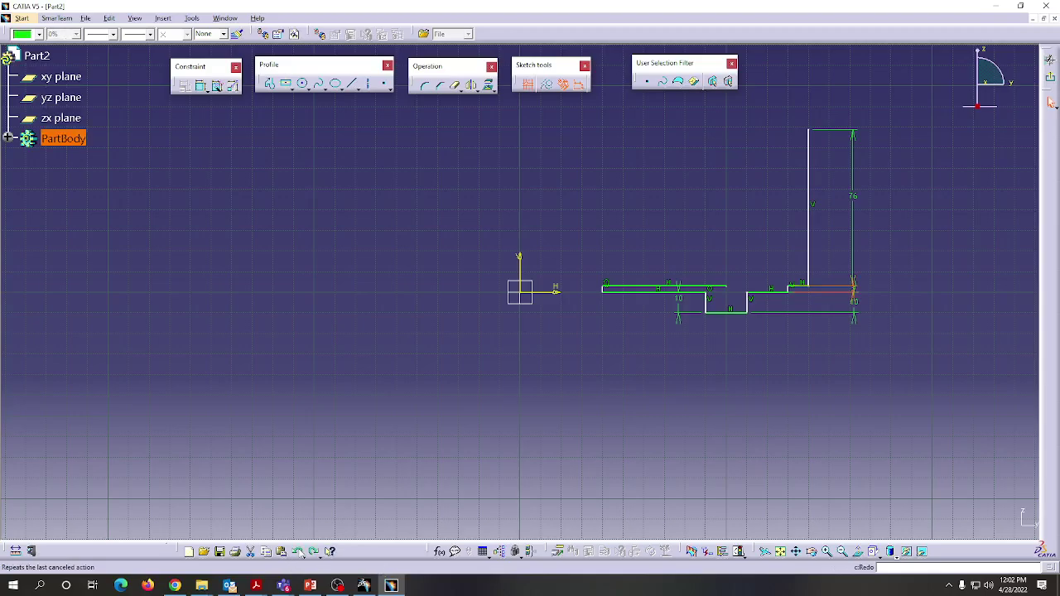
left_click(299, 552)
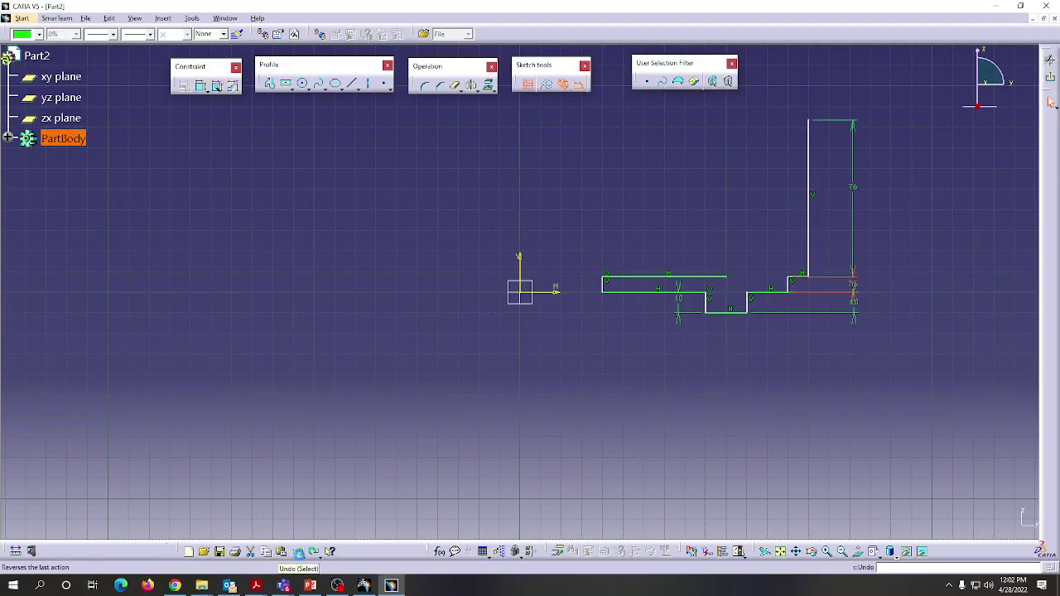
left_click(299, 551)
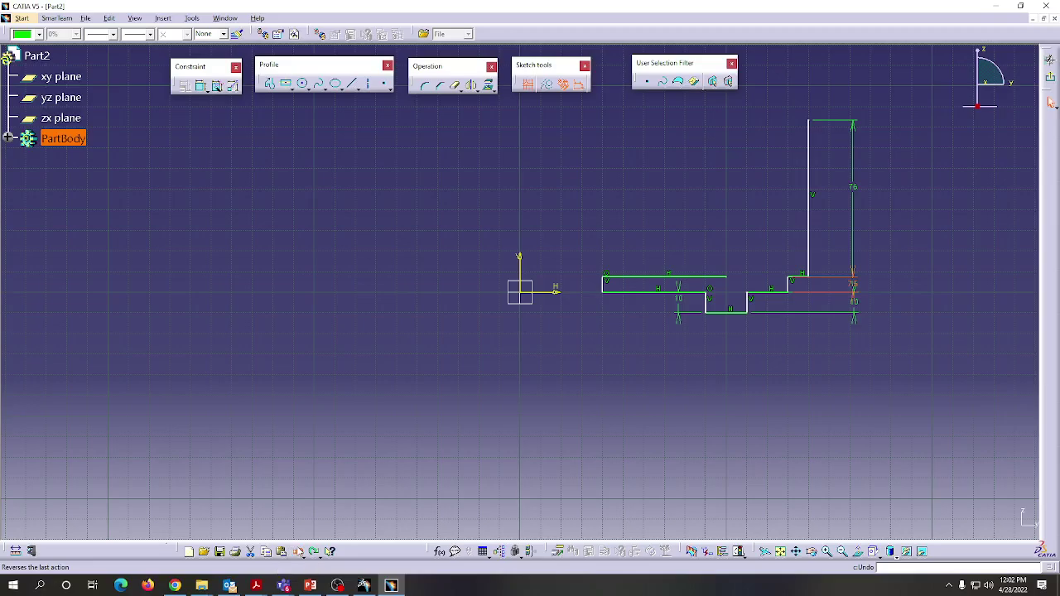
Step: Set the height of the bottom rim's outer vertical line to 3 mm and the short vertical line beneath the outer step to 7.5 mm
double_click(853, 303)
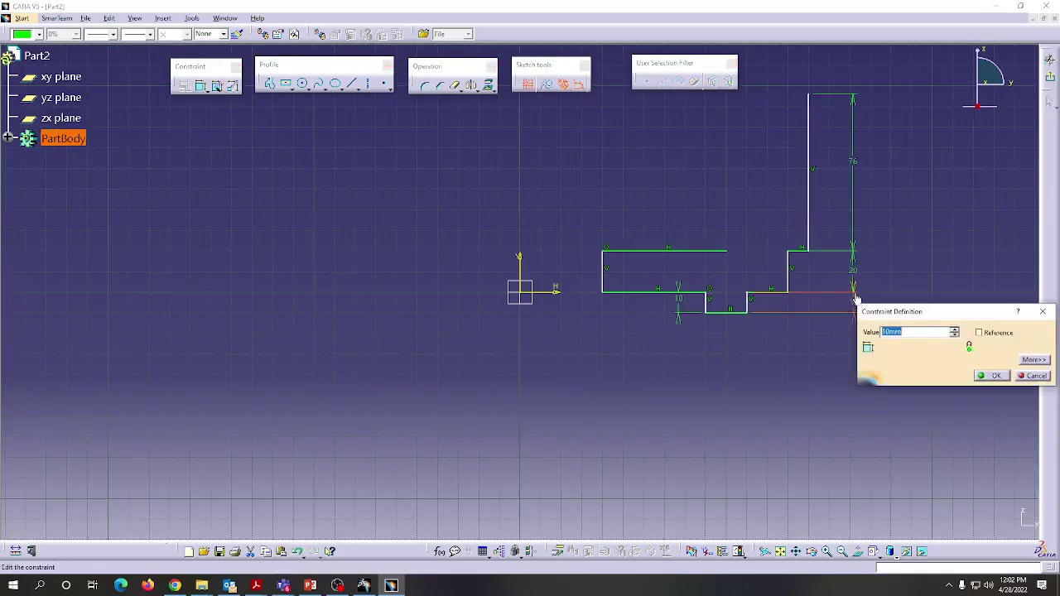
type("3")
left_click(1002, 377)
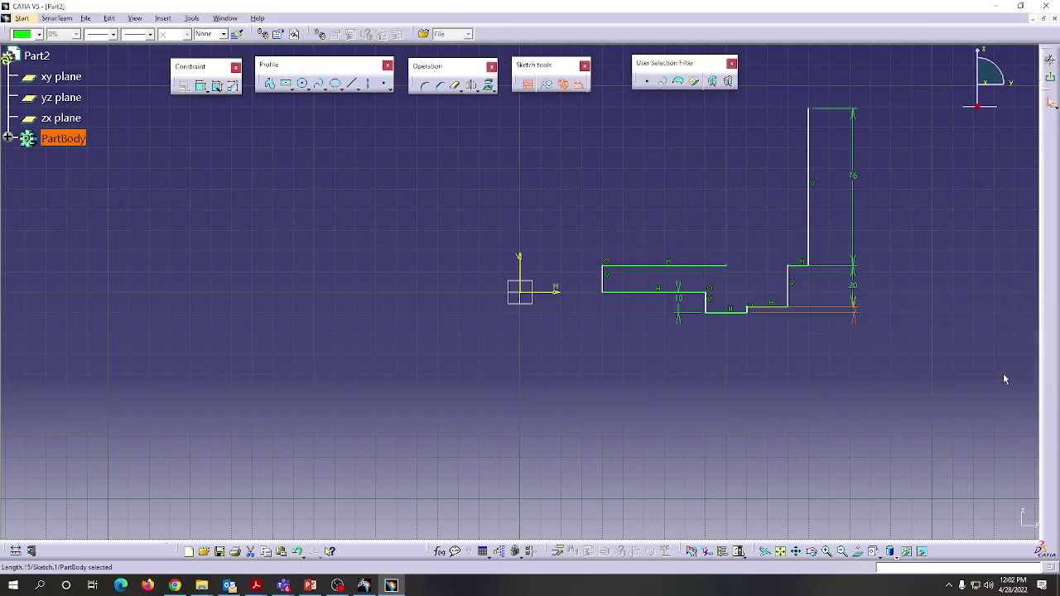
double_click(854, 284)
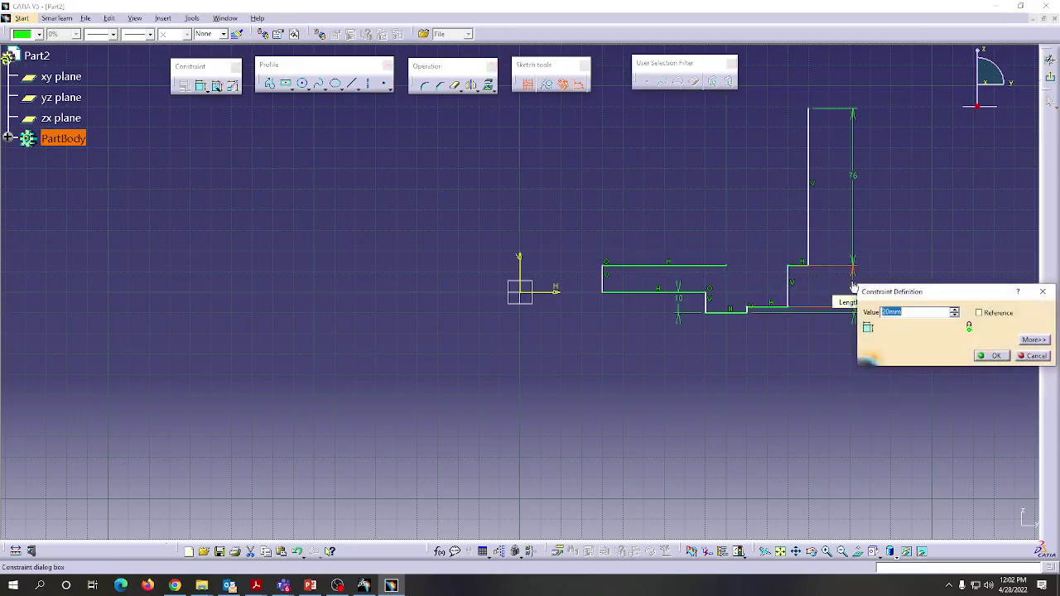
type("7.5")
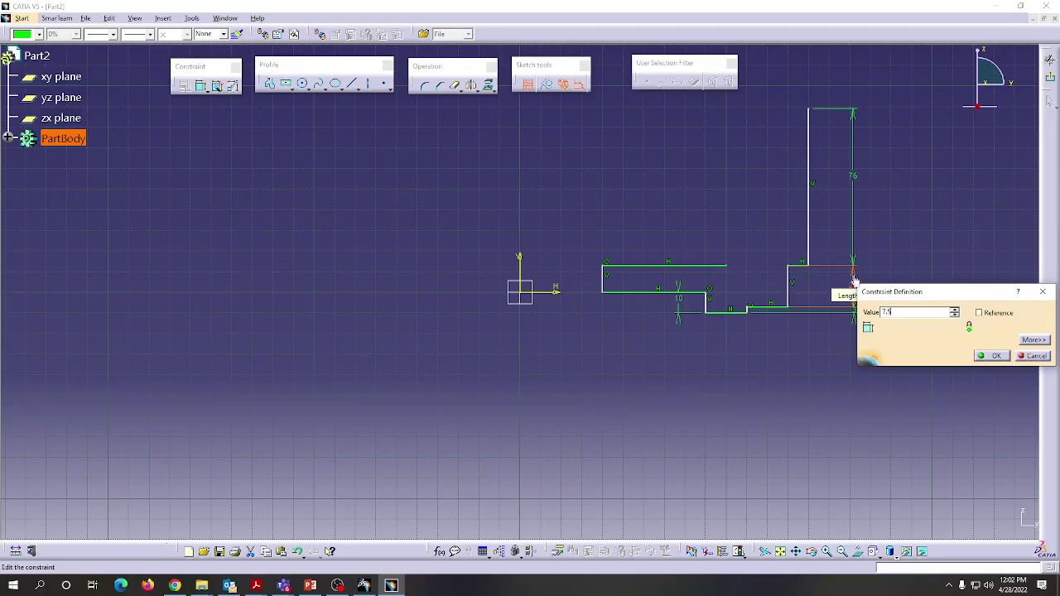
left_click(991, 355)
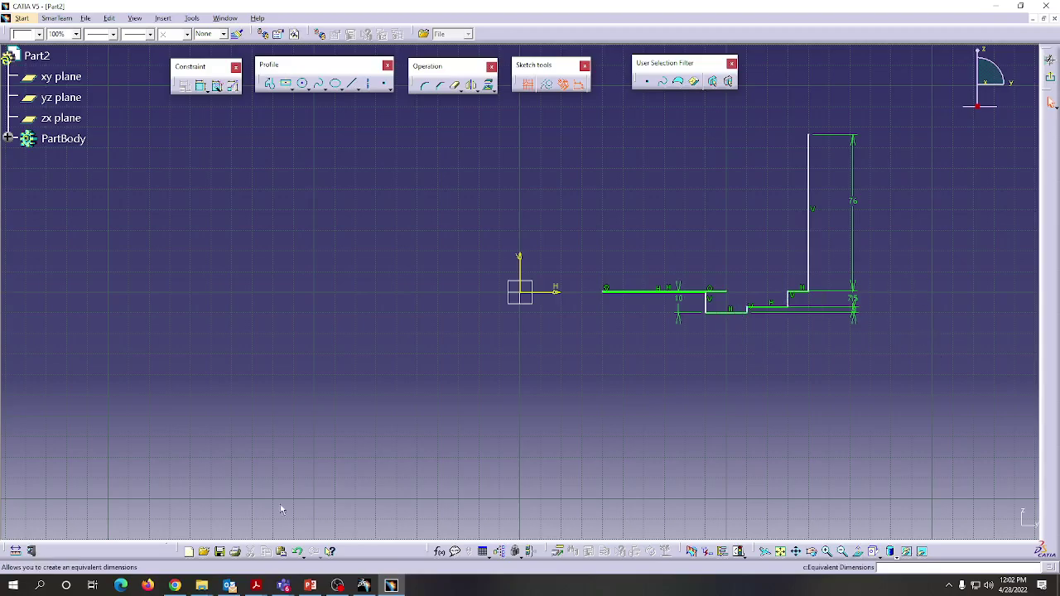
Step: Set the height of the bottom rim's inner vertical line to 3 mm
double_click(681, 305)
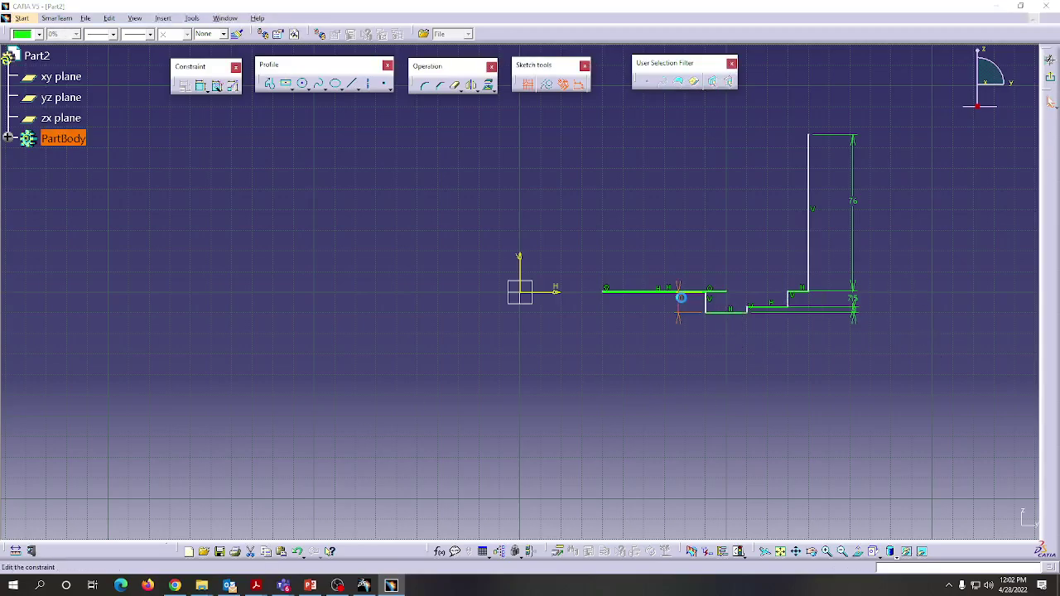
type("3")
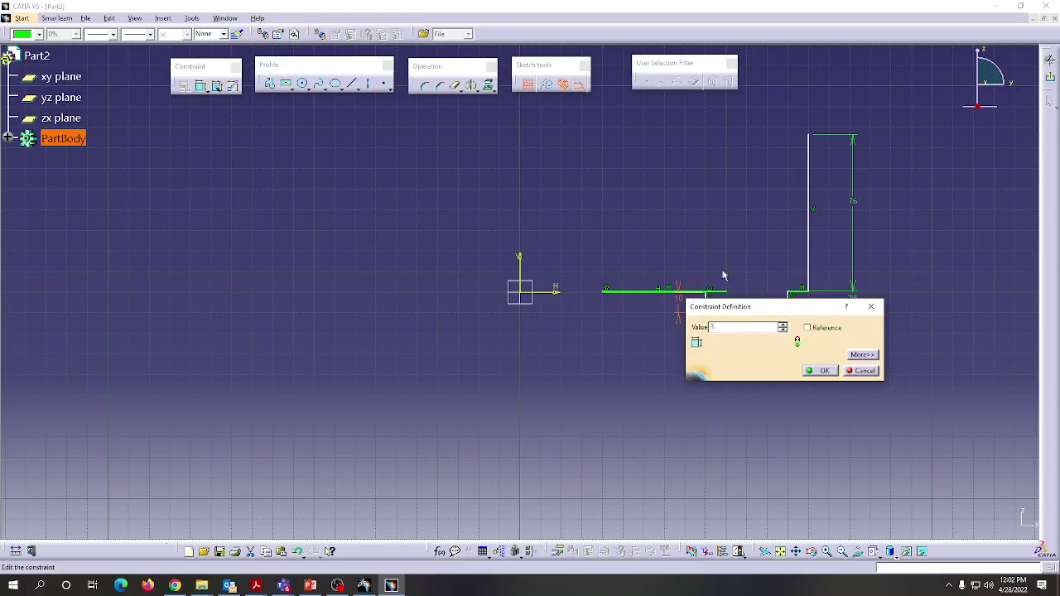
left_click(826, 369)
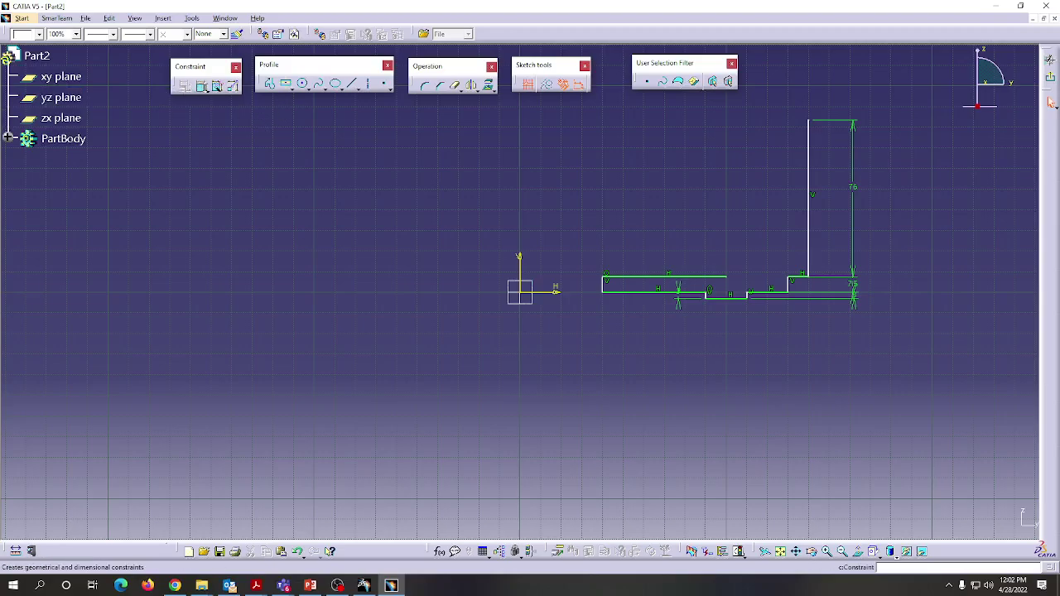
Step: Try to dimension the innermost short vertical line with a length of 4 mm, and undo it
left_click(201, 86)
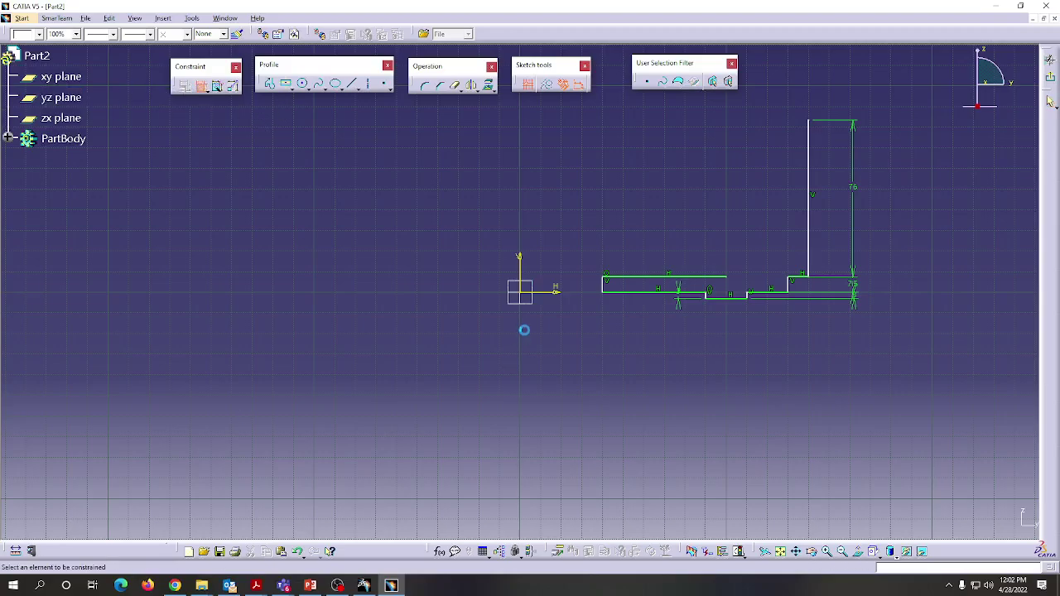
left_click(607, 285)
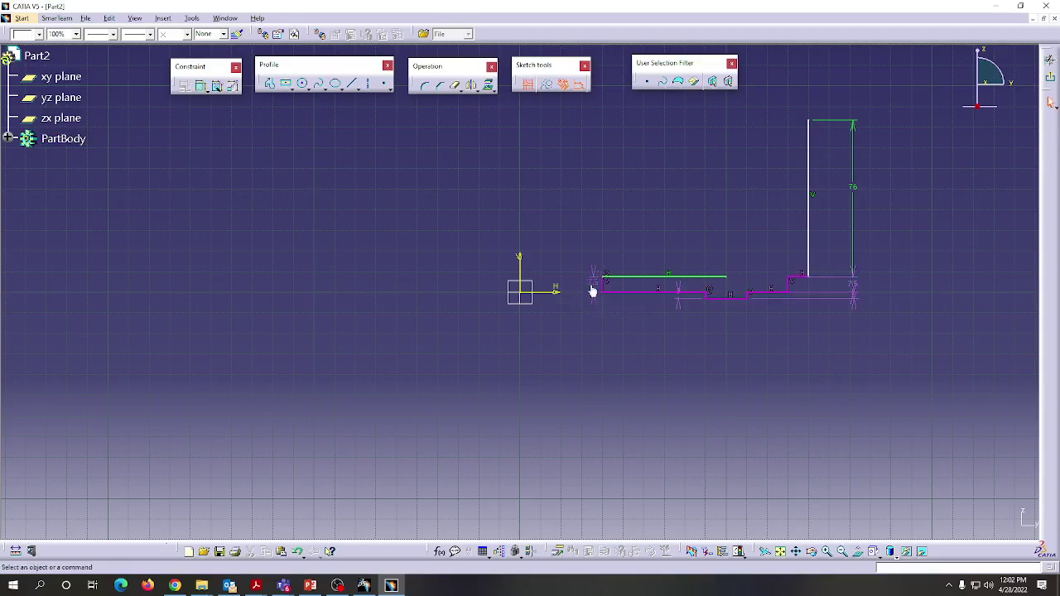
double_click(593, 286)
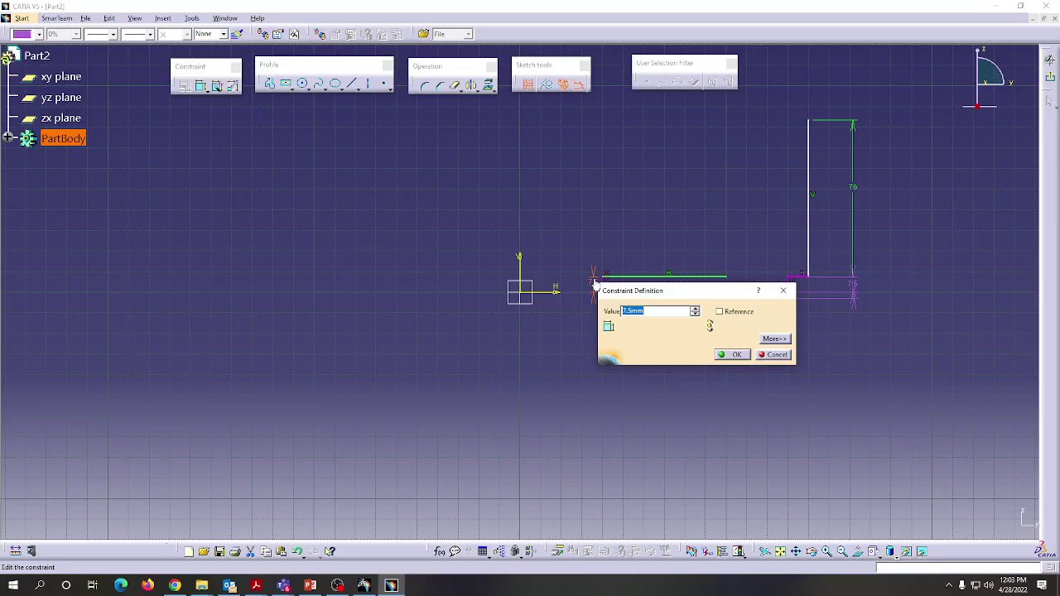
type("4")
left_click(738, 357)
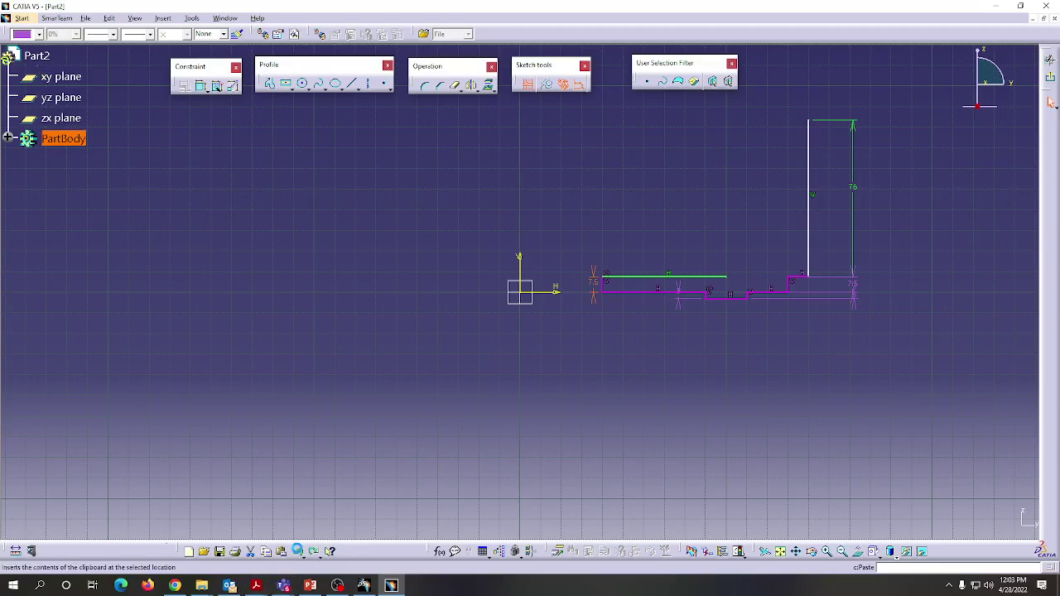
left_click(298, 552)
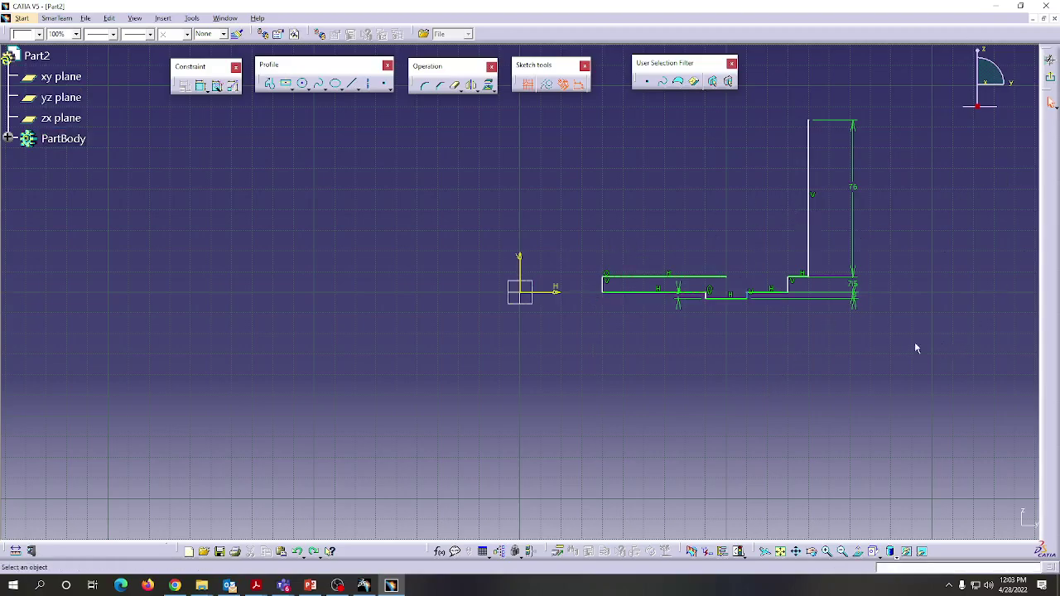
Step: Dimension the lengths of the outer step's horizontal line and the horizontal ledge between that step and the bottom rim
left_click(201, 87)
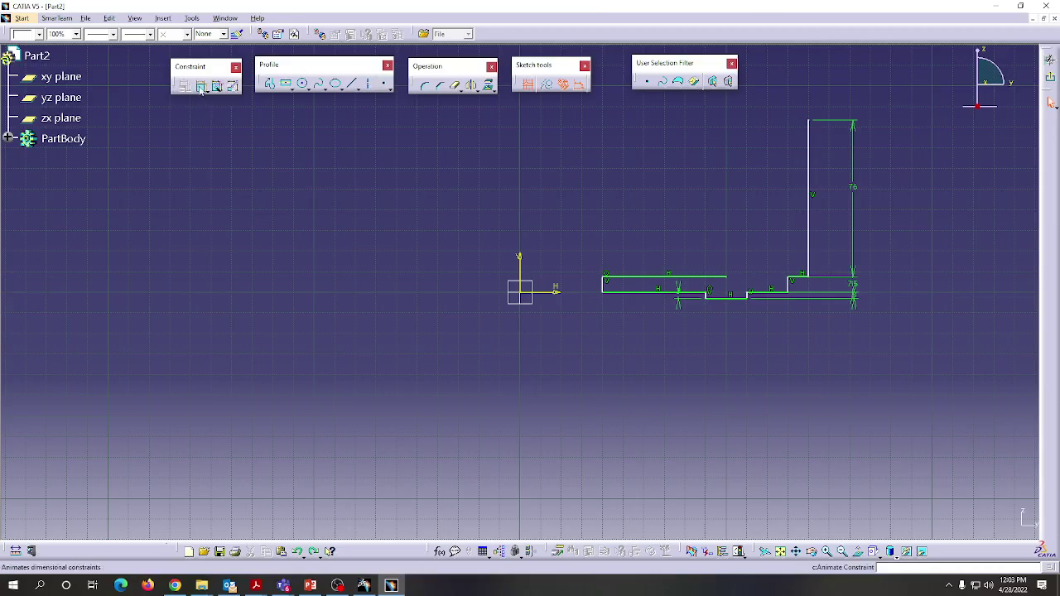
left_click(808, 280)
left_click(797, 263)
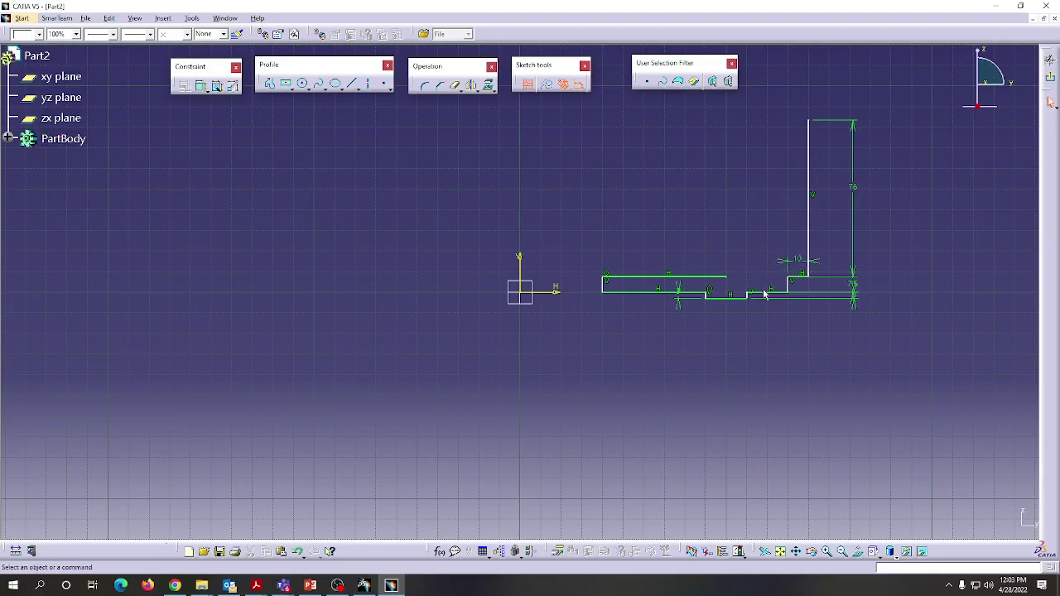
left_click(763, 292)
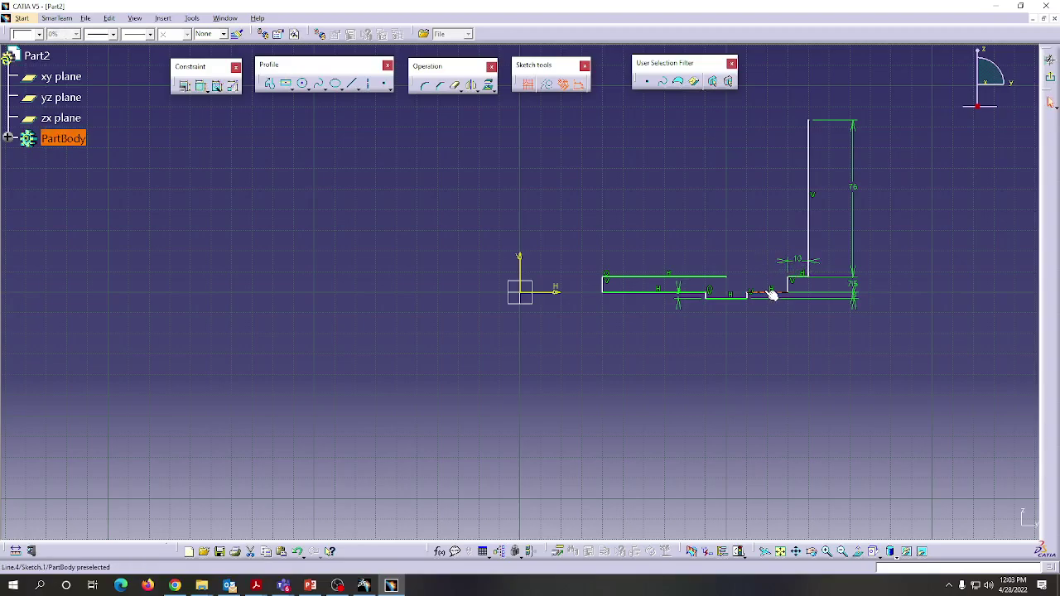
left_click(201, 86)
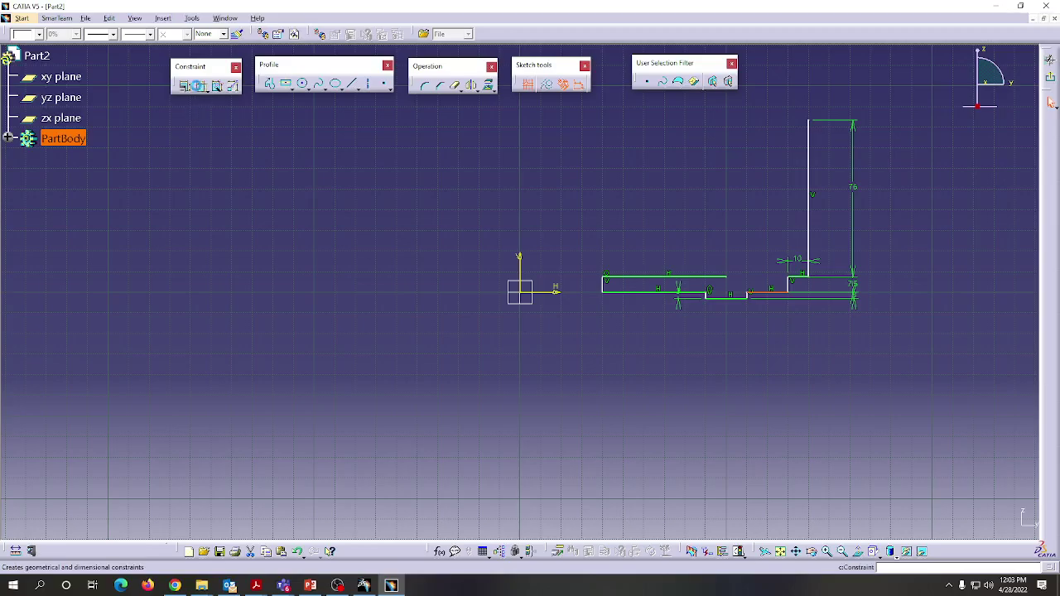
left_click(764, 213)
Step: Dimension the lengths of the bottom rim's lower horizontal line and the cup floor's upper horizontal line
left_click(729, 306)
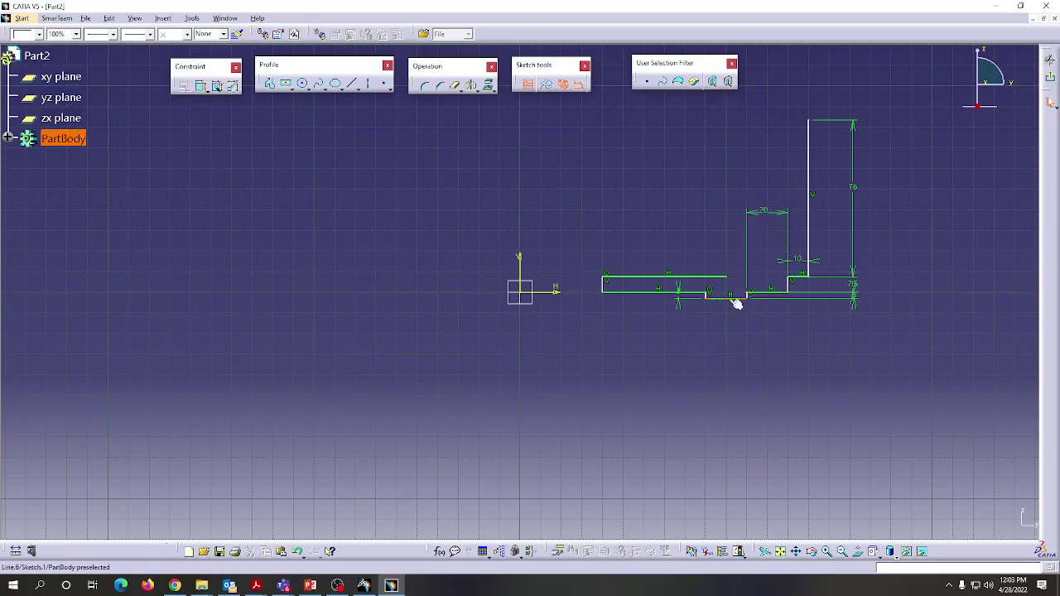
left_click(200, 86)
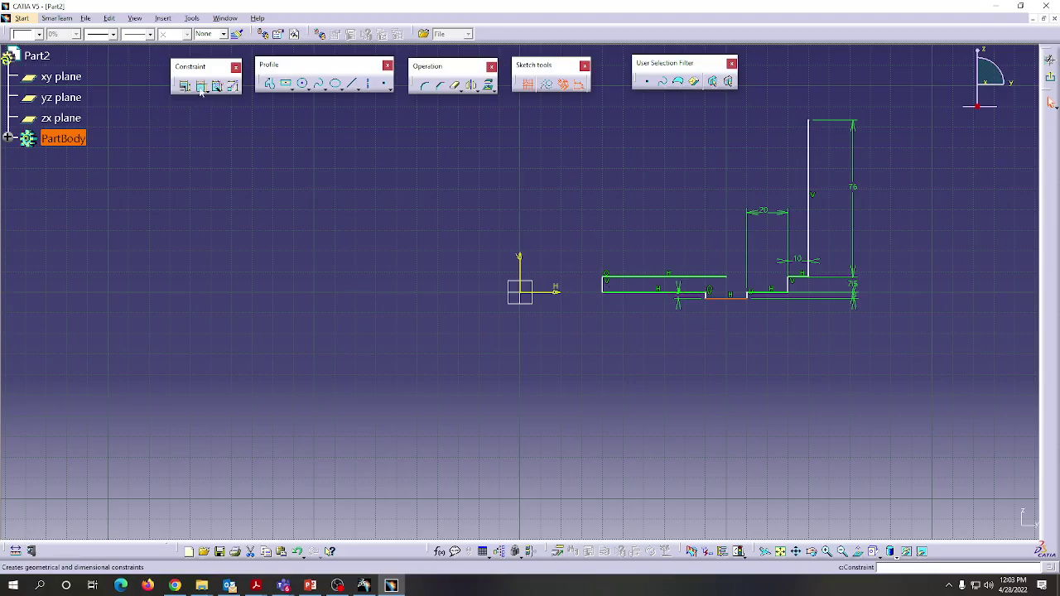
left_click(721, 340)
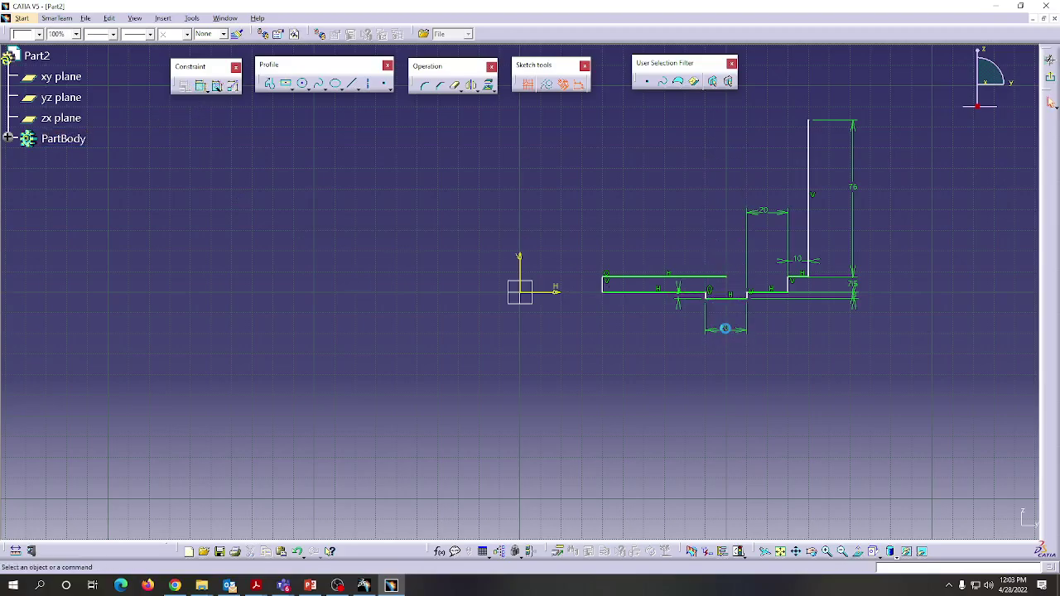
left_click(647, 276)
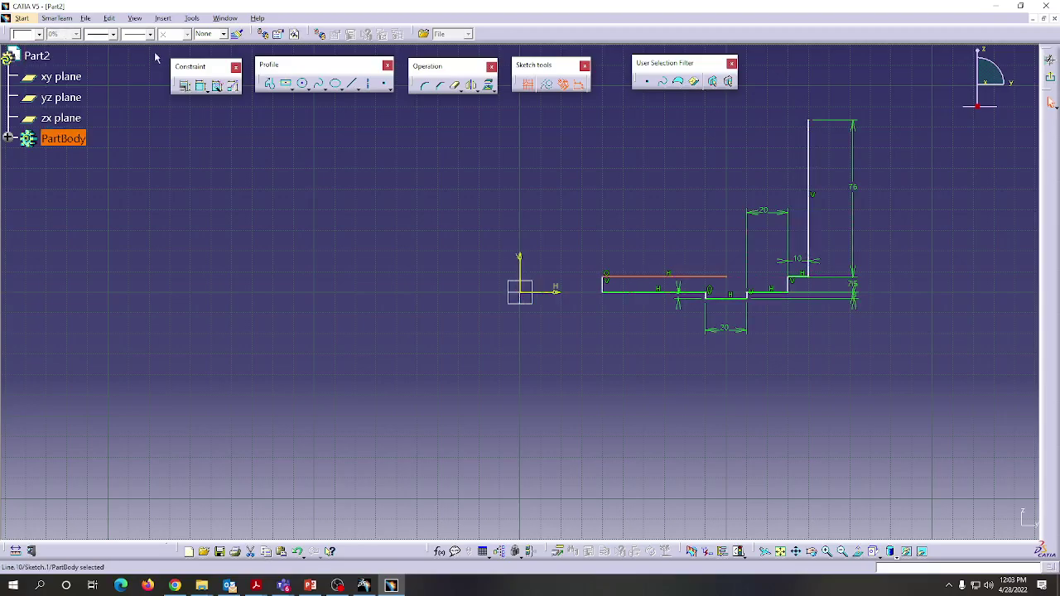
left_click(201, 85)
left_click(667, 254)
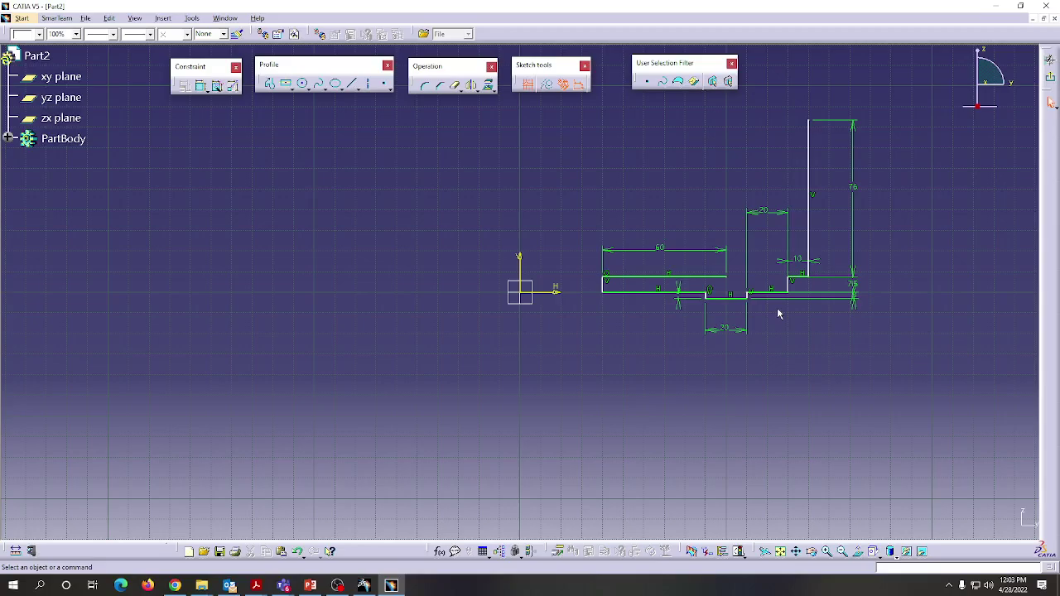
Step: Set the length of the horizontal ledge between the outer step and the bottom rim to 2.5 mm
double_click(762, 212)
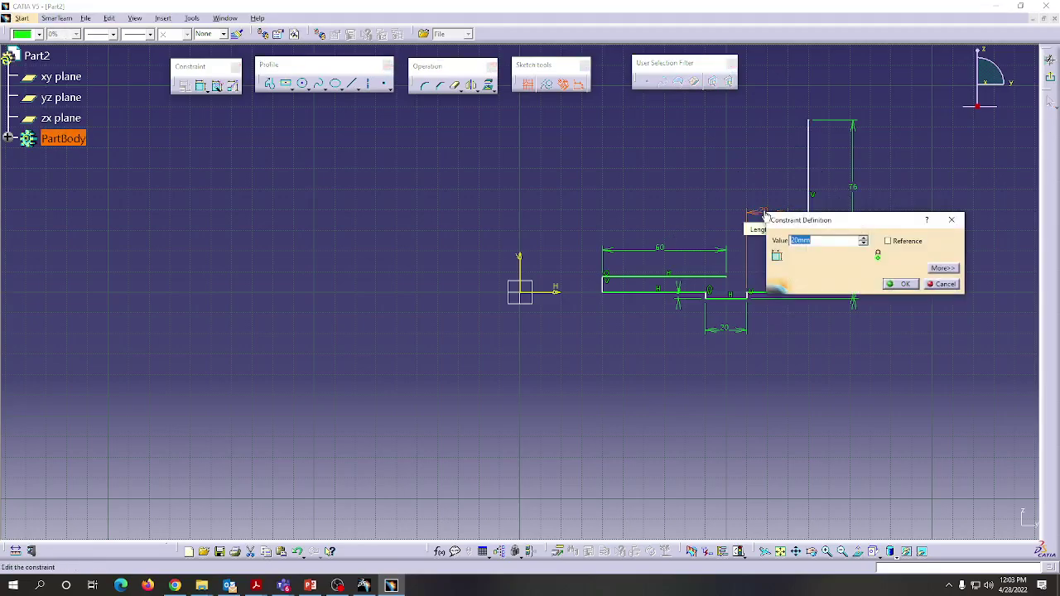
type("2.5")
left_click(901, 284)
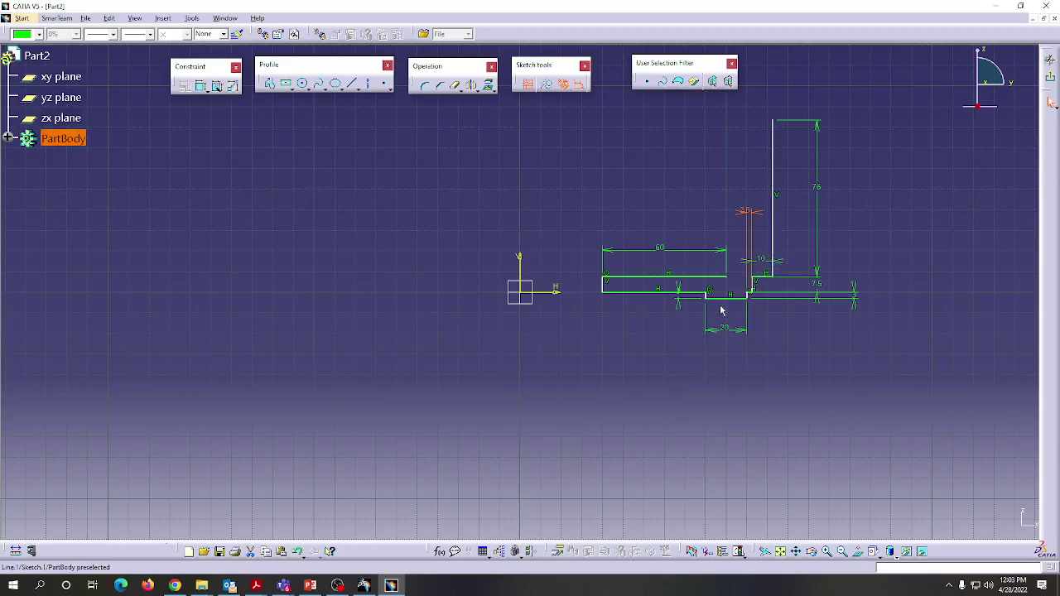
Step: Set the length of the bottom rim's lower horizontal line to 6 mm
double_click(722, 328)
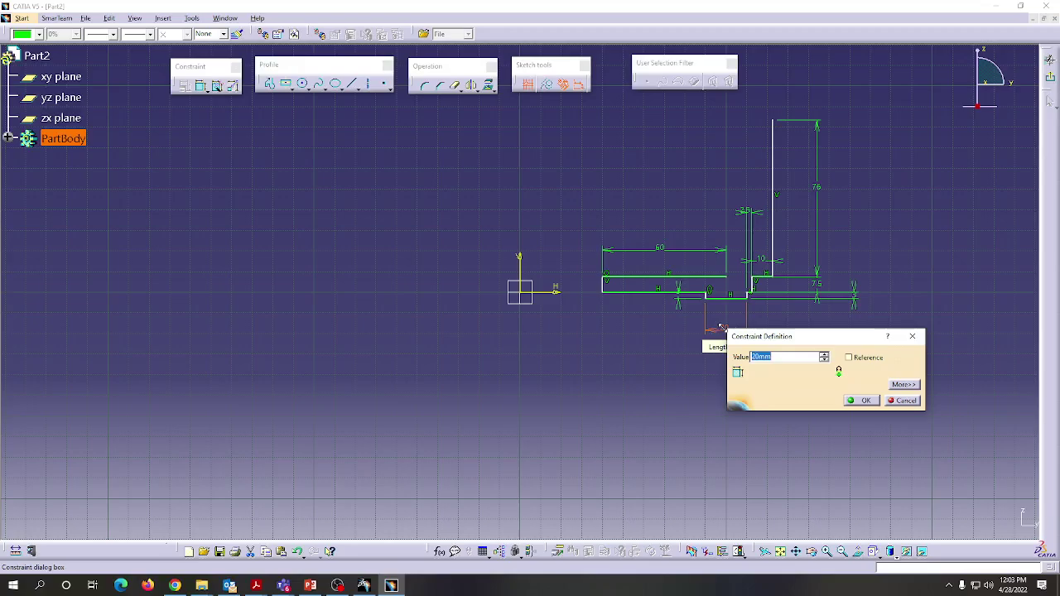
type("6")
left_click(865, 401)
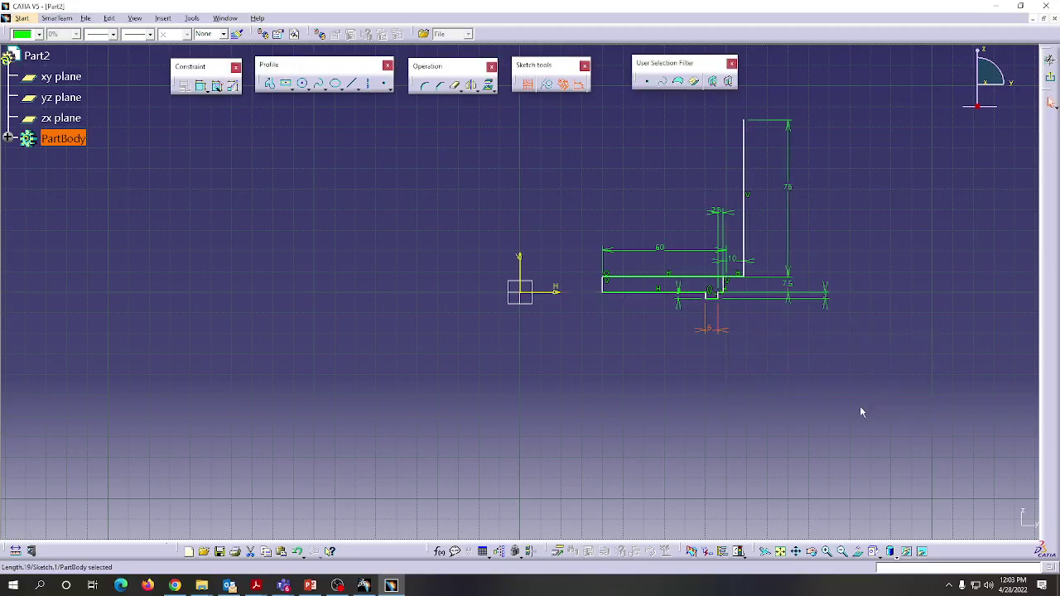
Step: Set the length of the horizontal ledge outside the bottom rim to 9.5 mm and the outer step's horizontal line to 2.5 mm
left_click(739, 267)
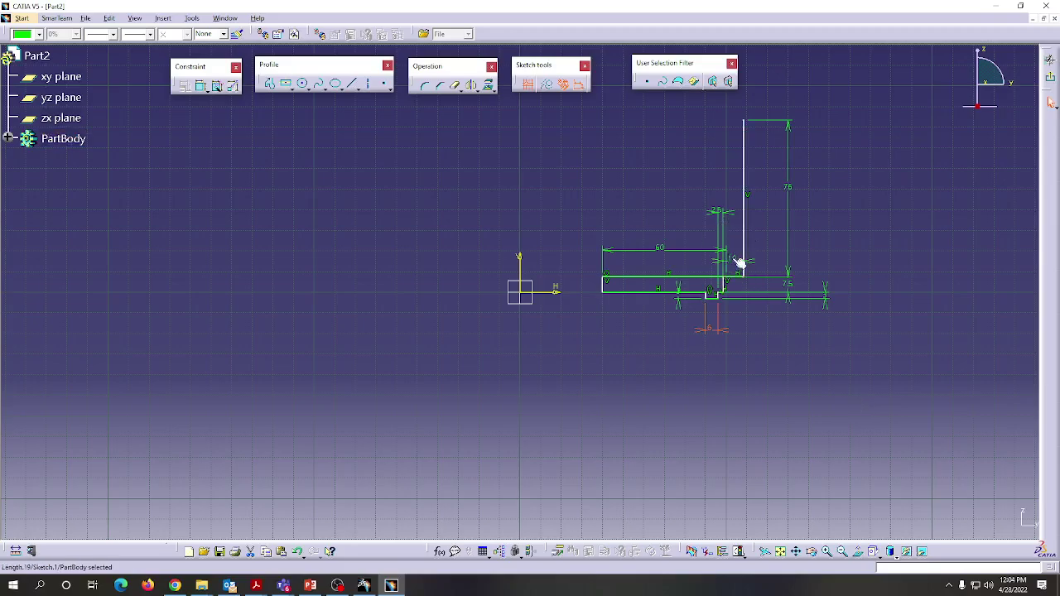
double_click(717, 211)
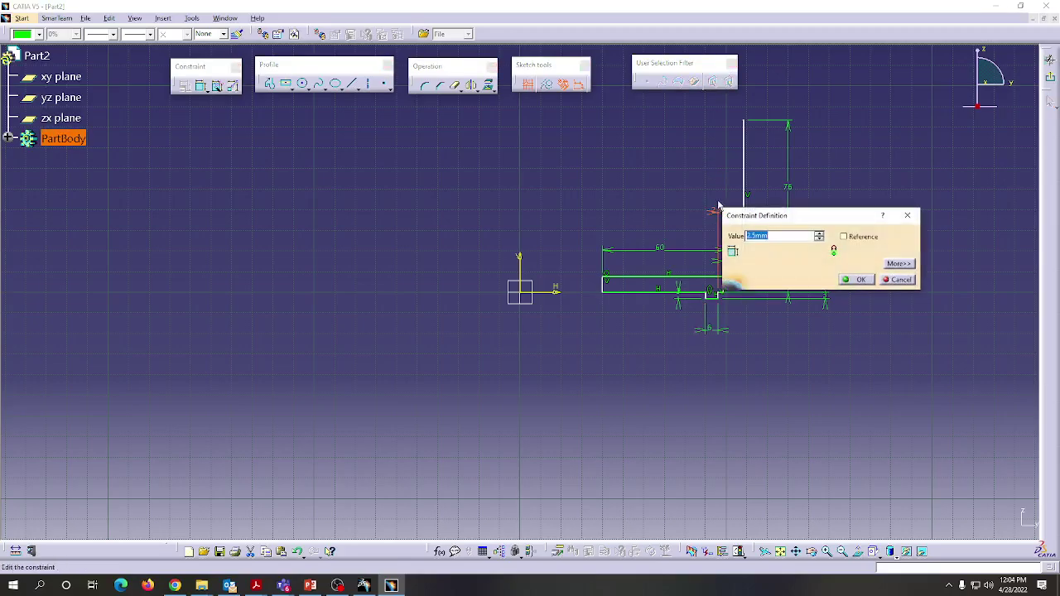
type("9")
left_click(856, 279)
double_click(747, 260)
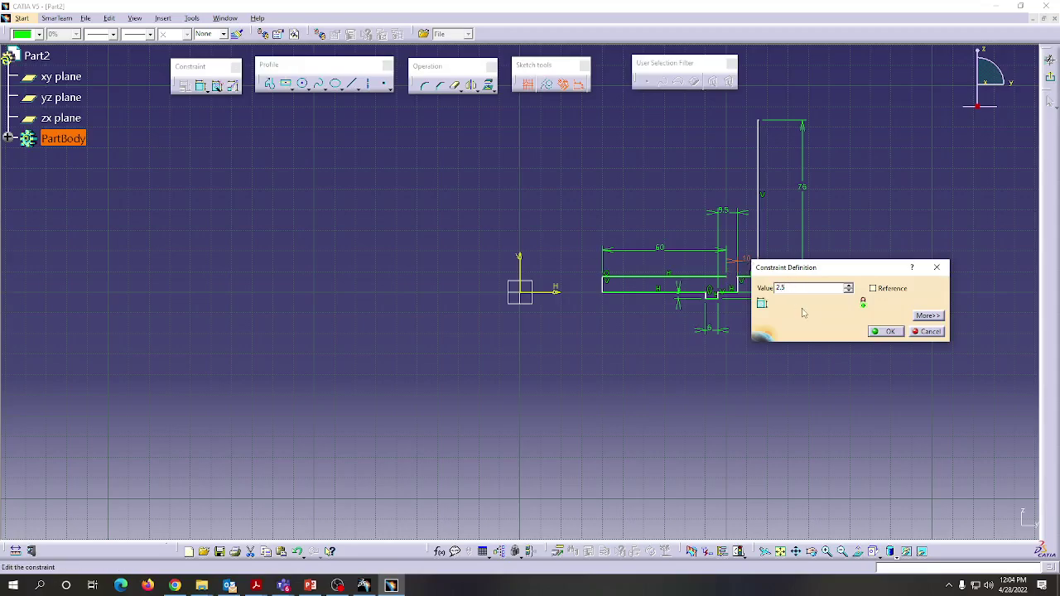
left_click(889, 331)
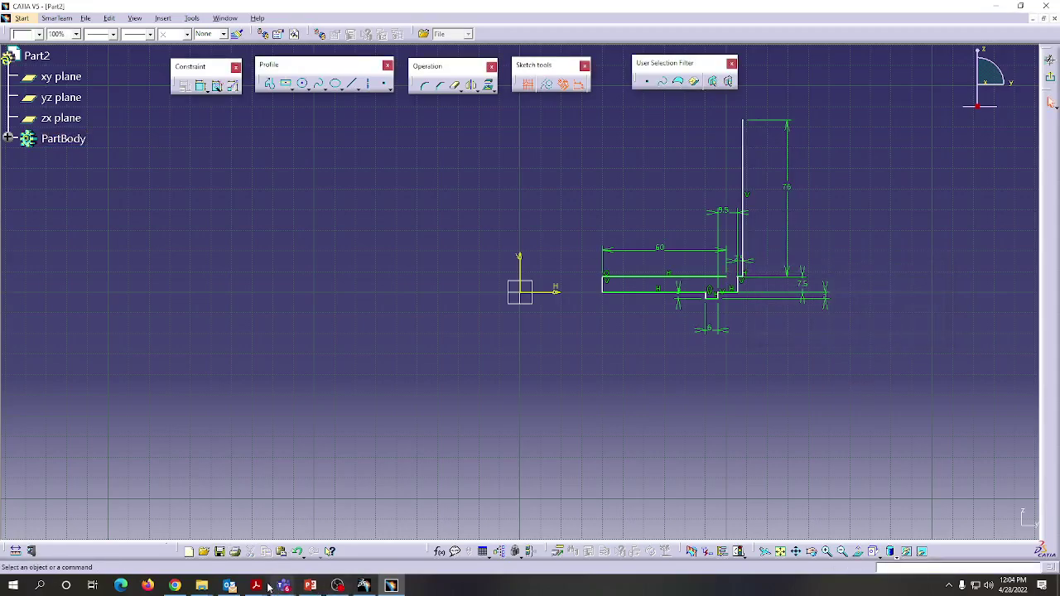
Step: Check the Section A-A view in the Acrobat reference drawing, return to CATIA, and set the floor's upper horizontal line to 35 mm
mouse_move(256, 584)
left_click(416, 540)
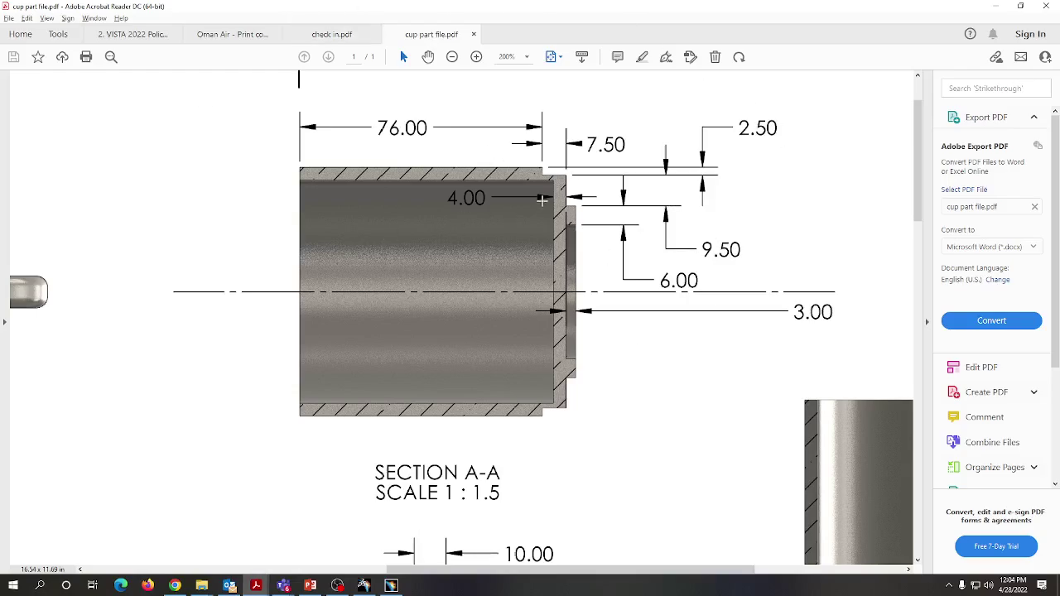
left_click(995, 6)
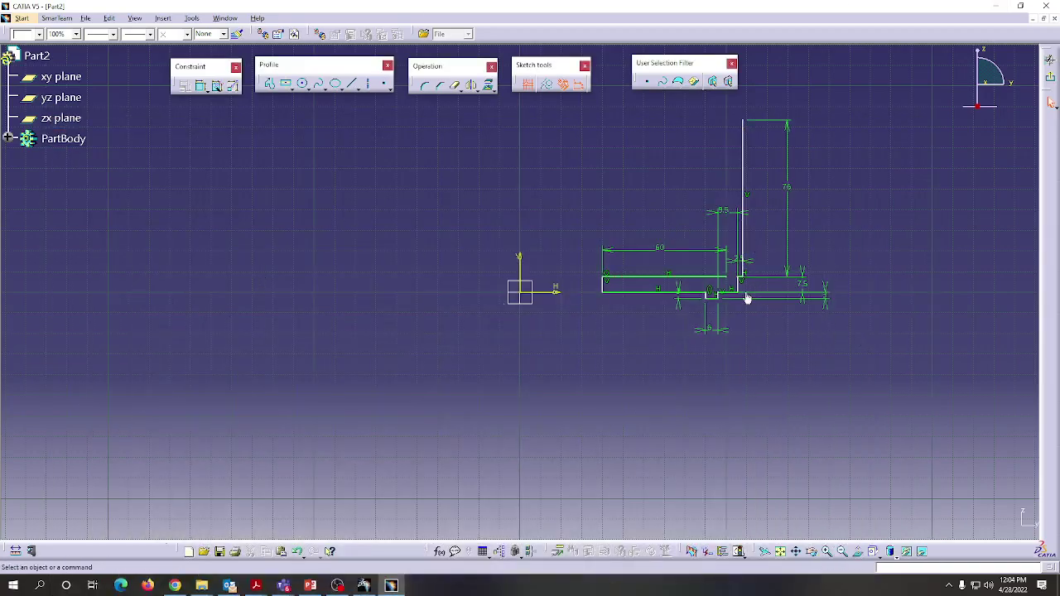
double_click(660, 248)
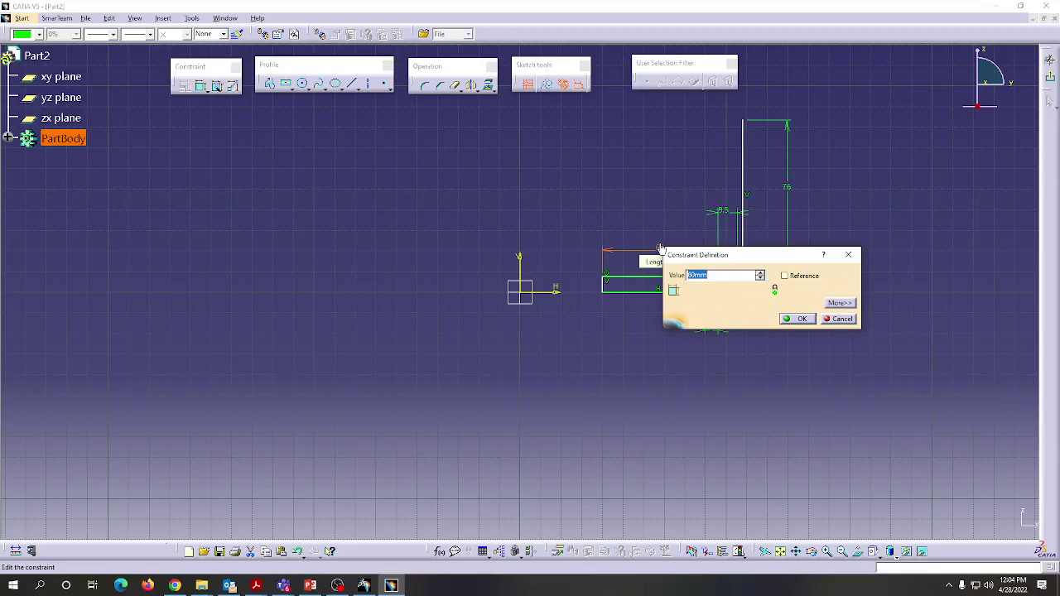
type("35")
left_click(801, 319)
left_click(677, 449)
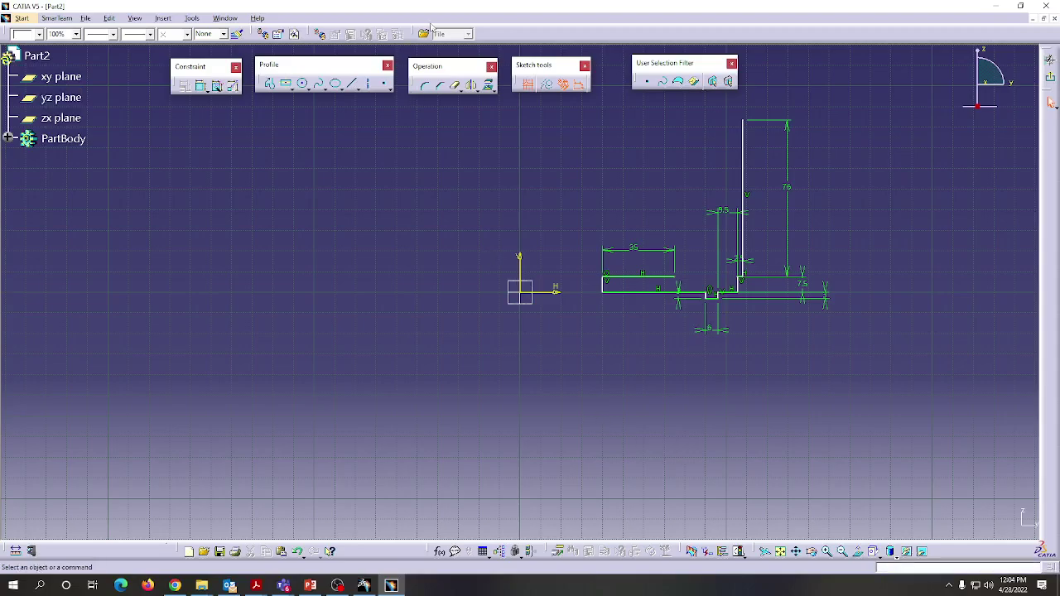
Step: Delete the floor's upper horizontal line together with its length dimension and the short vertical line at its inner end
double_click(607, 287)
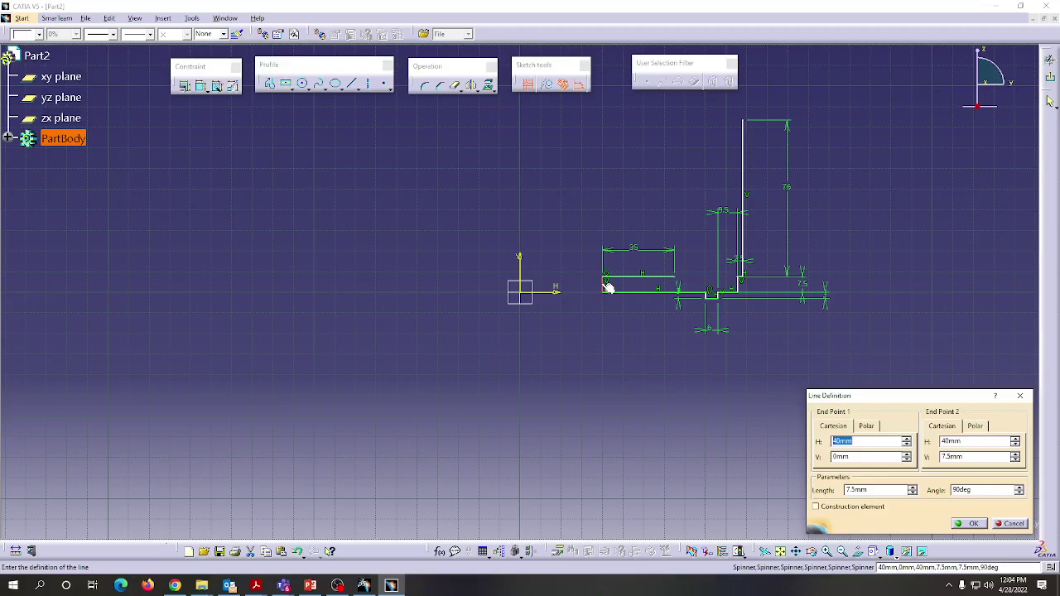
left_click(1021, 396)
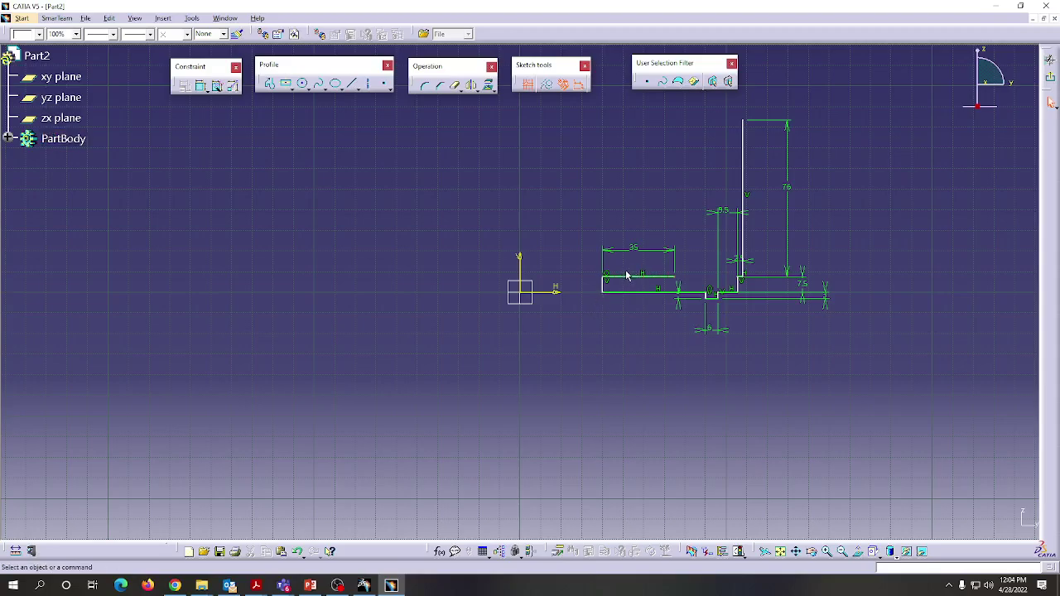
left_click(638, 250)
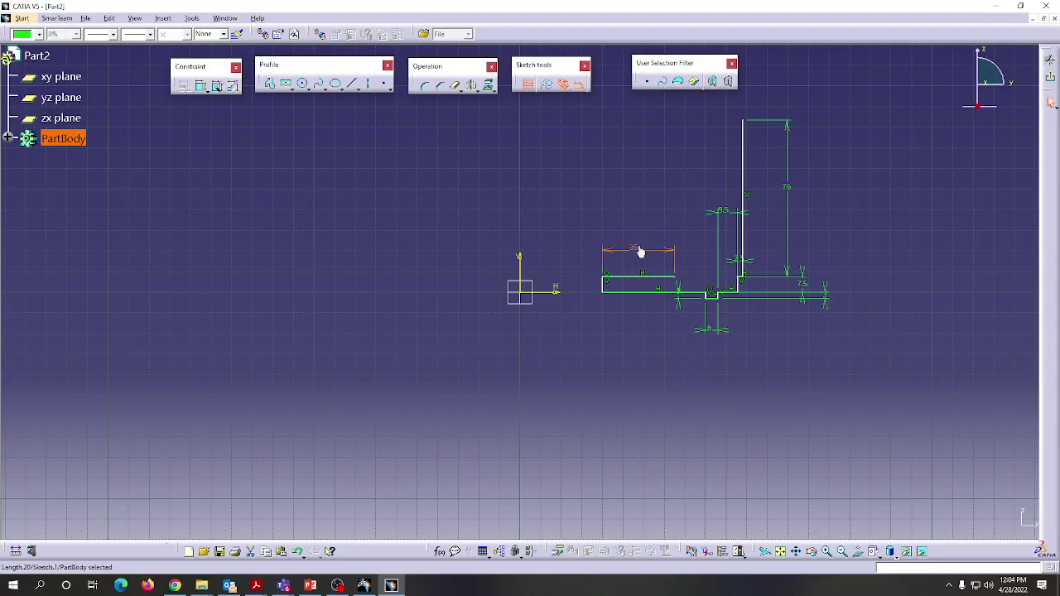
key("Delete")
left_click(639, 278)
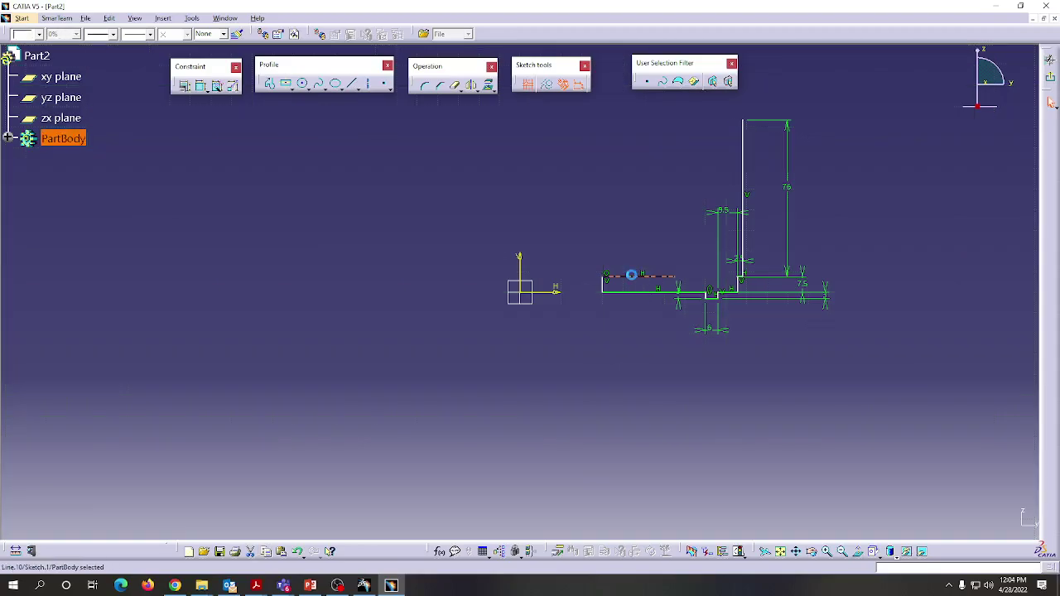
key("Delete")
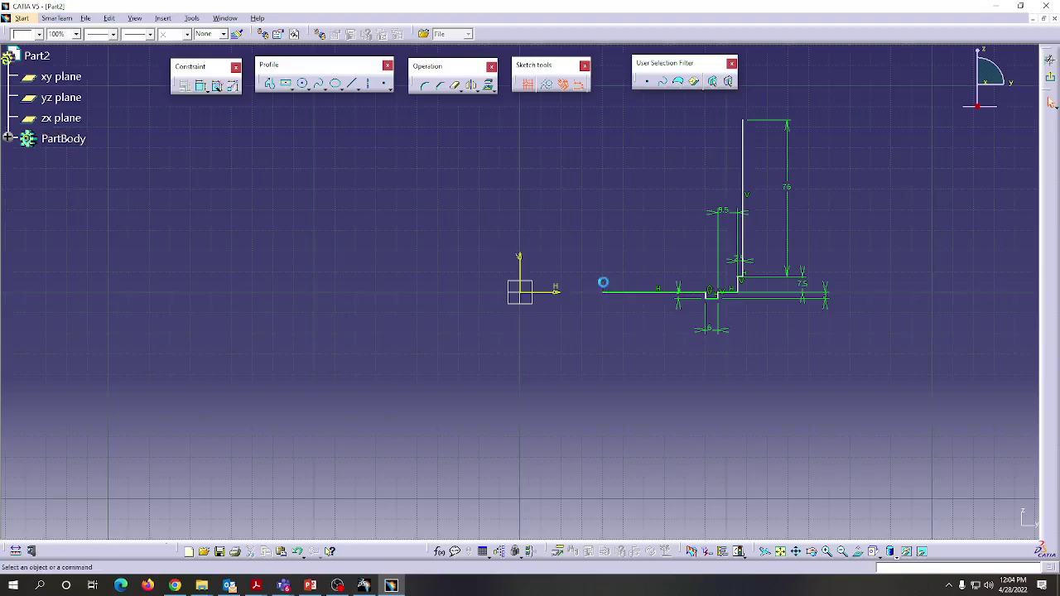
Step: Sketch a profile from the base line's inner end, about 20 mm straight up and about 40 mm horizontally outward
left_click(270, 83)
left_click(604, 289)
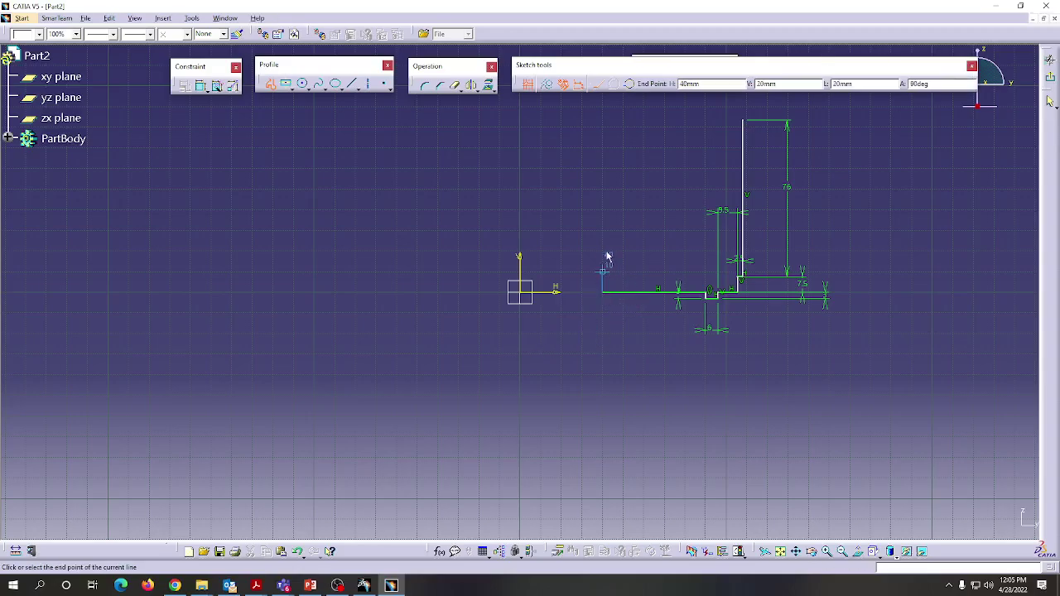
left_click(602, 251)
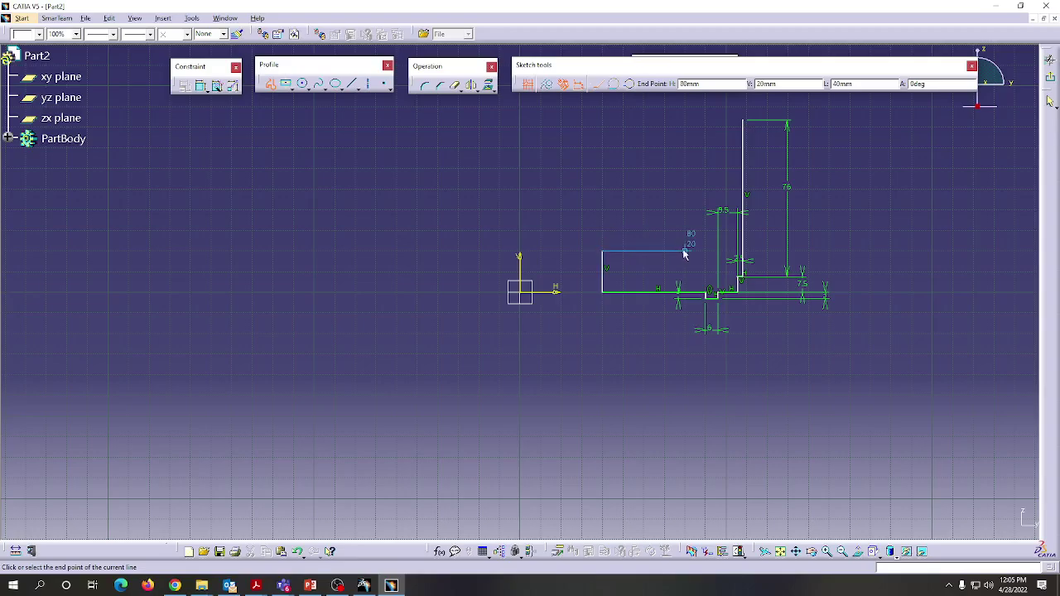
left_click(680, 250)
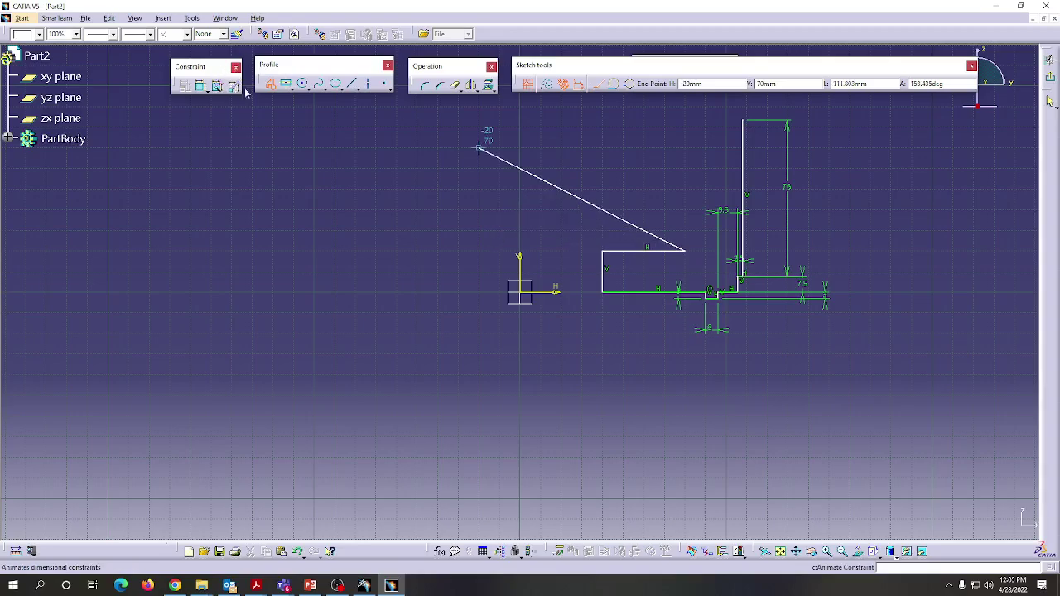
left_click(270, 83)
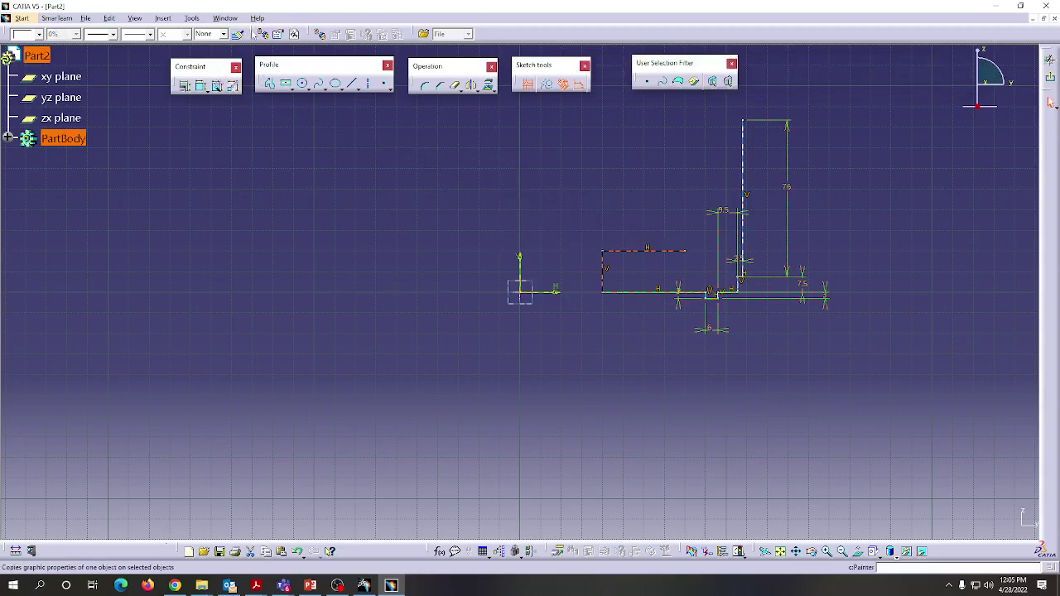
Step: Dimension the short vertical line at the floor's inner end and set its length to 4 mm
left_click(200, 87)
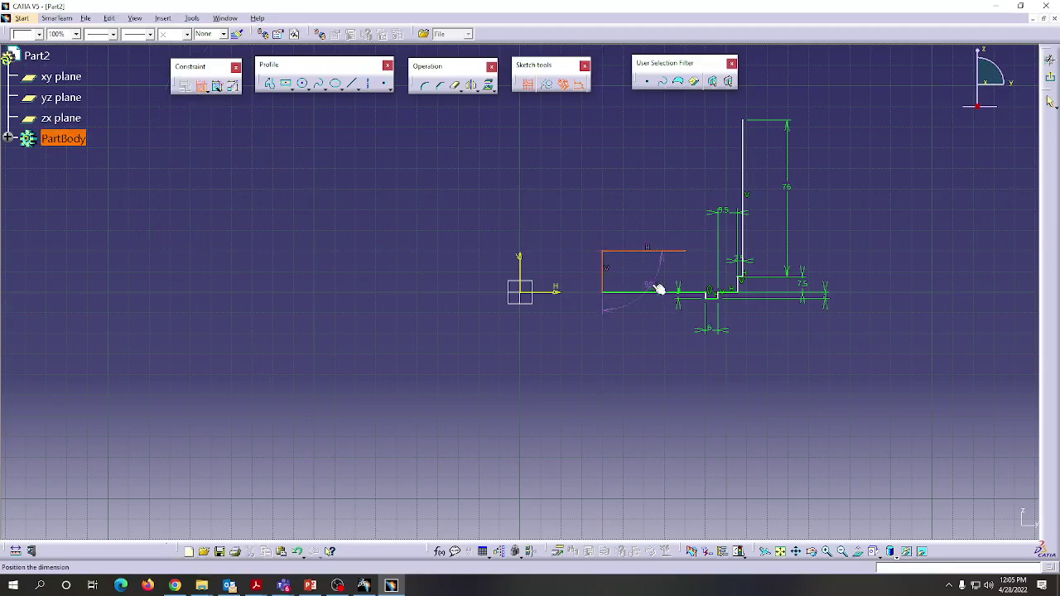
key("Escape")
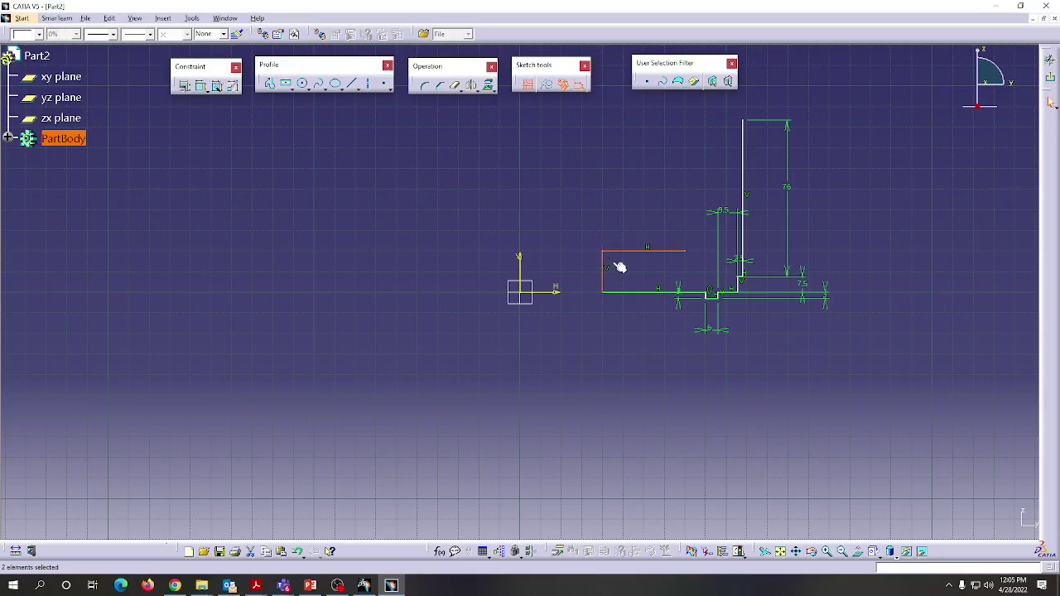
left_click(201, 86)
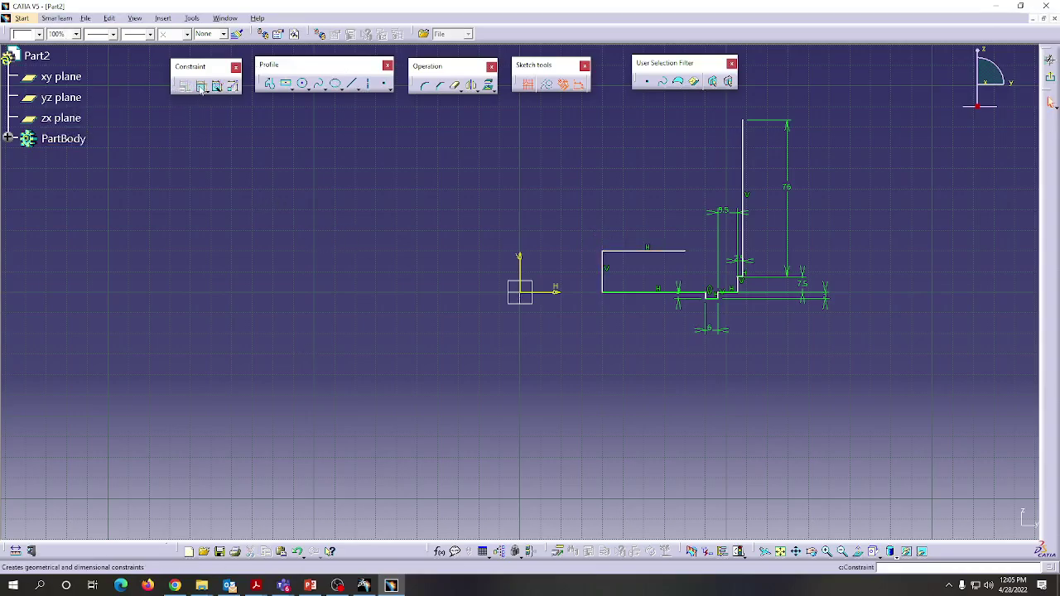
left_click(607, 280)
left_click(587, 269)
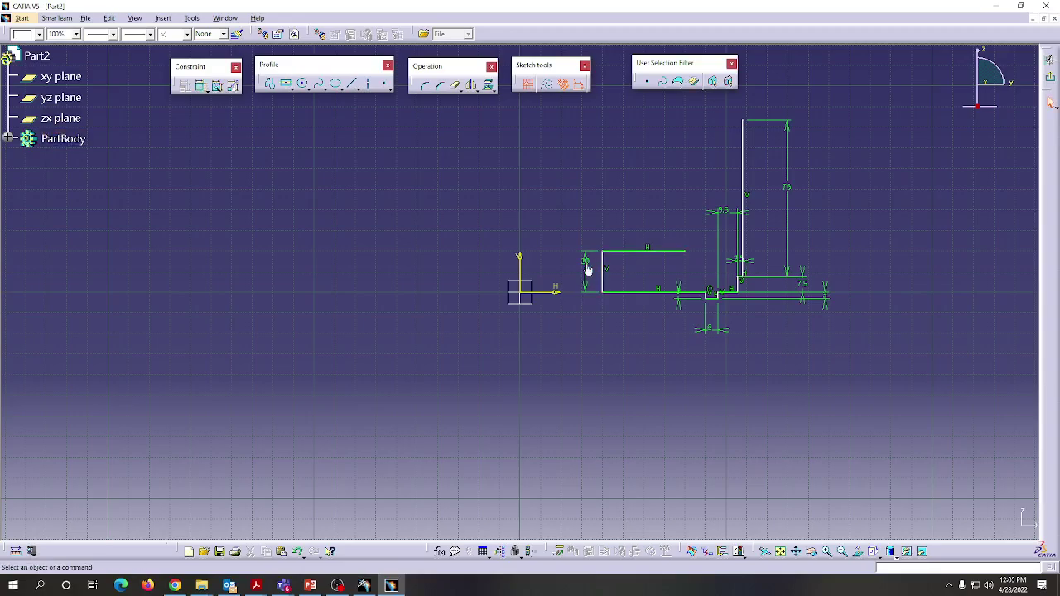
double_click(586, 259)
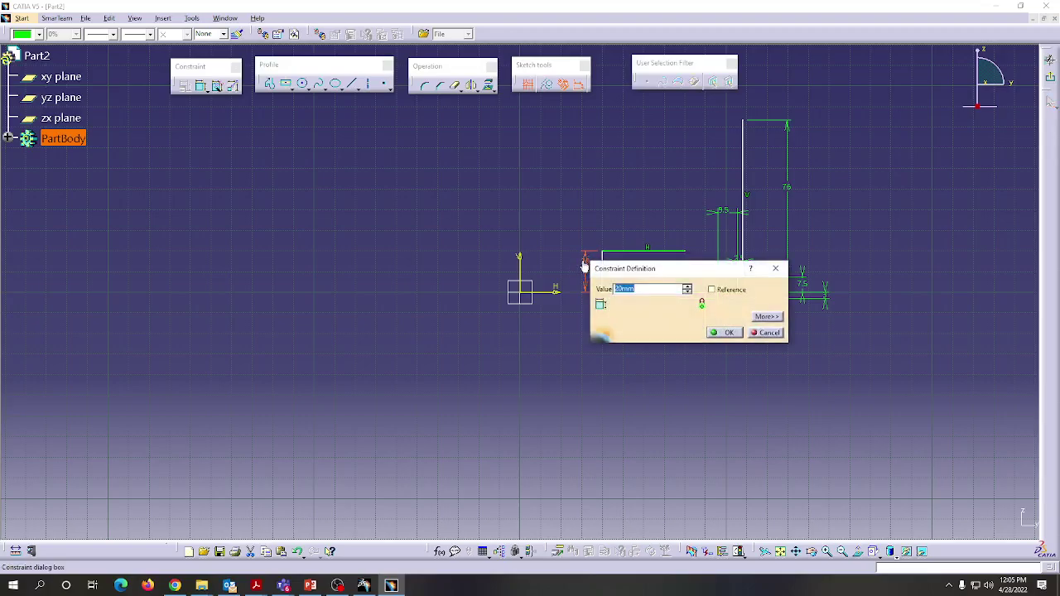
left_click(726, 333)
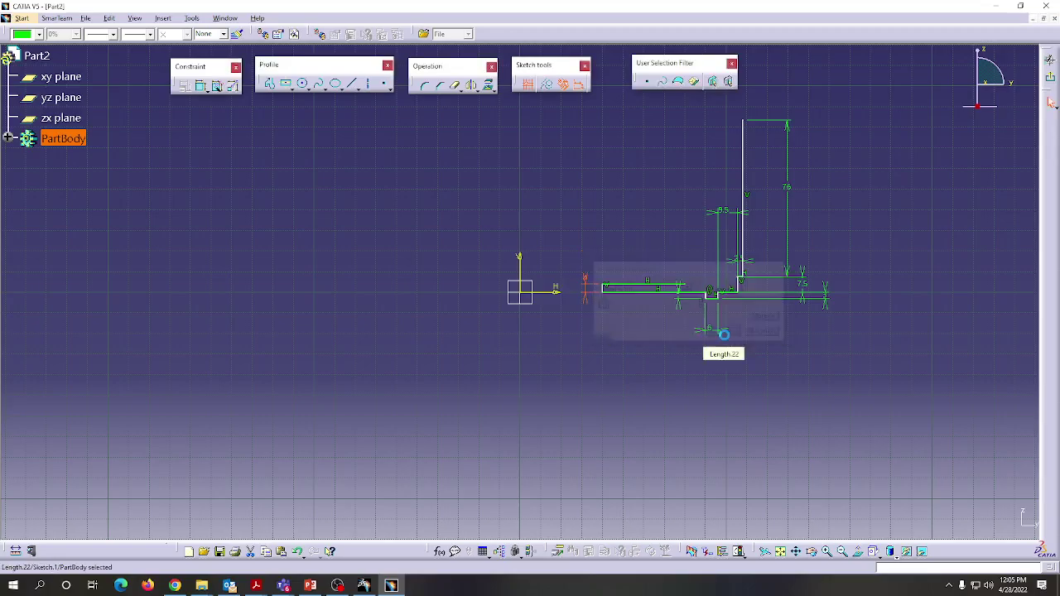
Step: Dimension the floor's upper horizontal line and set its length to 35 mm
left_click(202, 85)
left_click(620, 285)
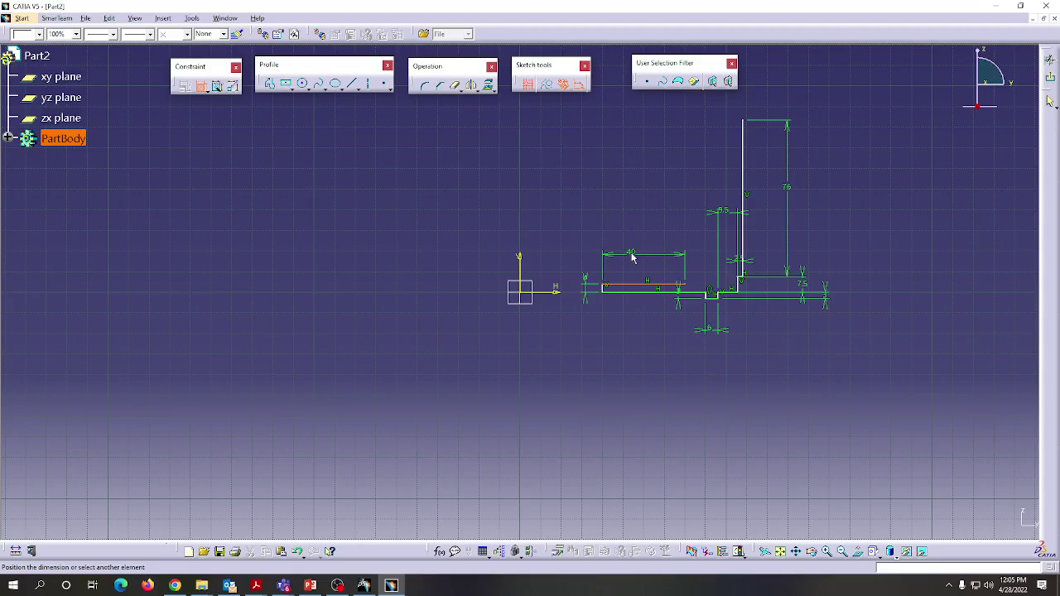
left_click(631, 257)
double_click(632, 259)
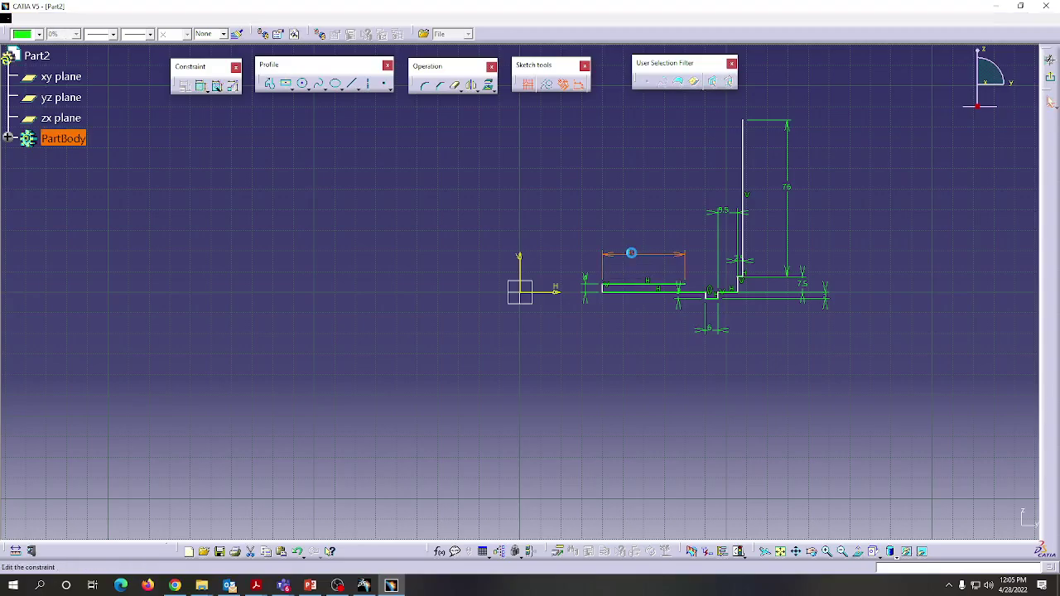
type("35")
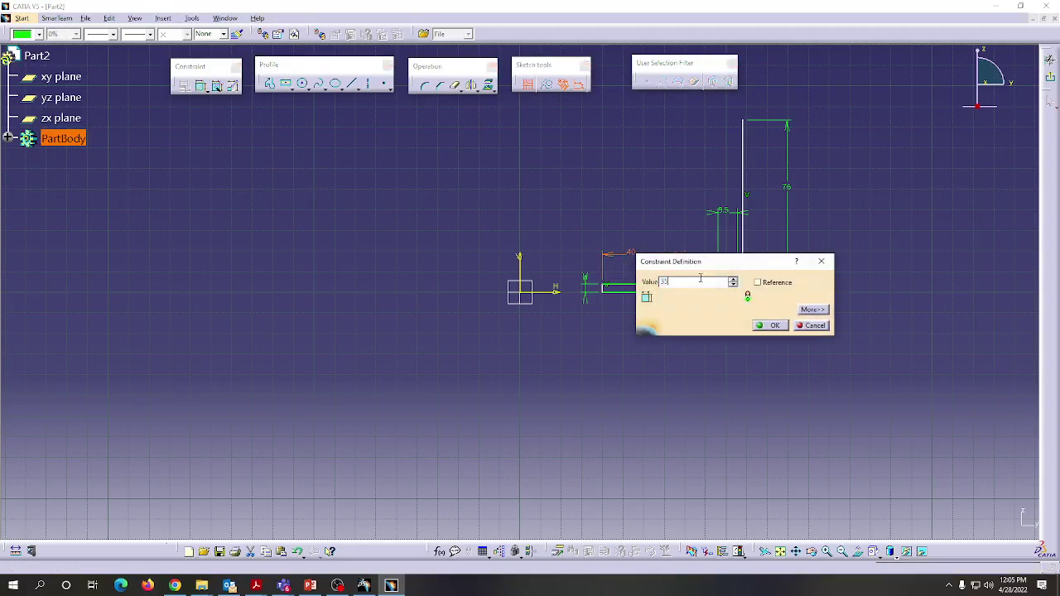
left_click(779, 324)
left_click(598, 486)
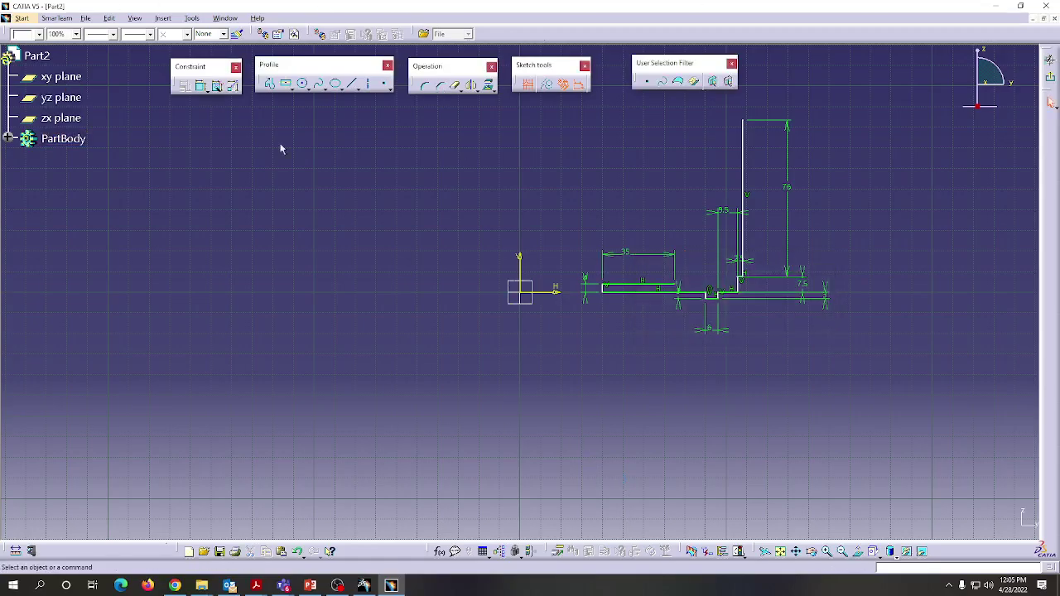
Step: Draw a vertical axis about 120 mm long through the floor's inner vertical line, extending above and below the profile
left_click(369, 86)
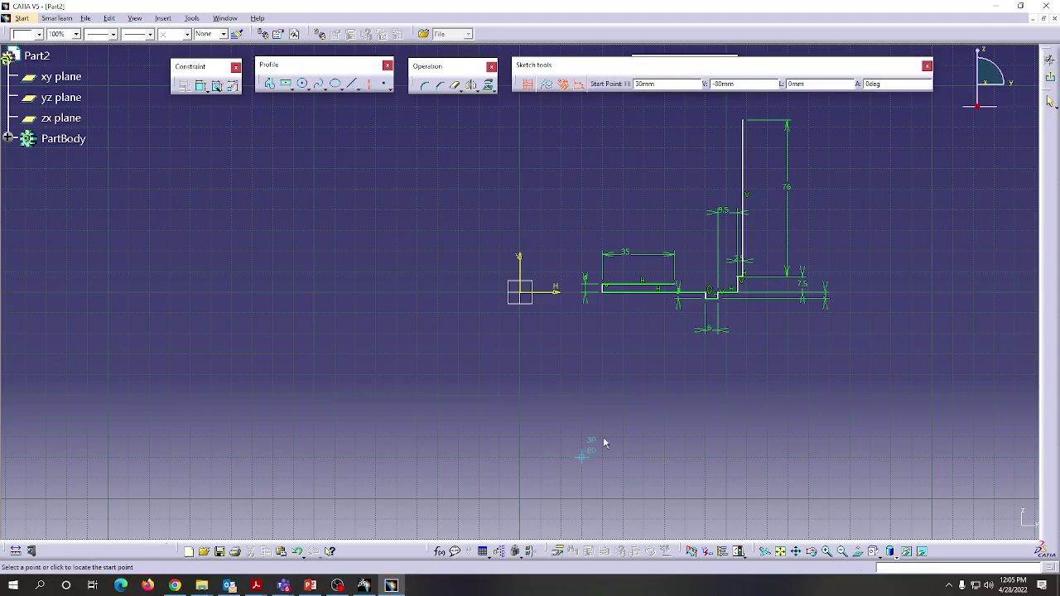
left_click(603, 356)
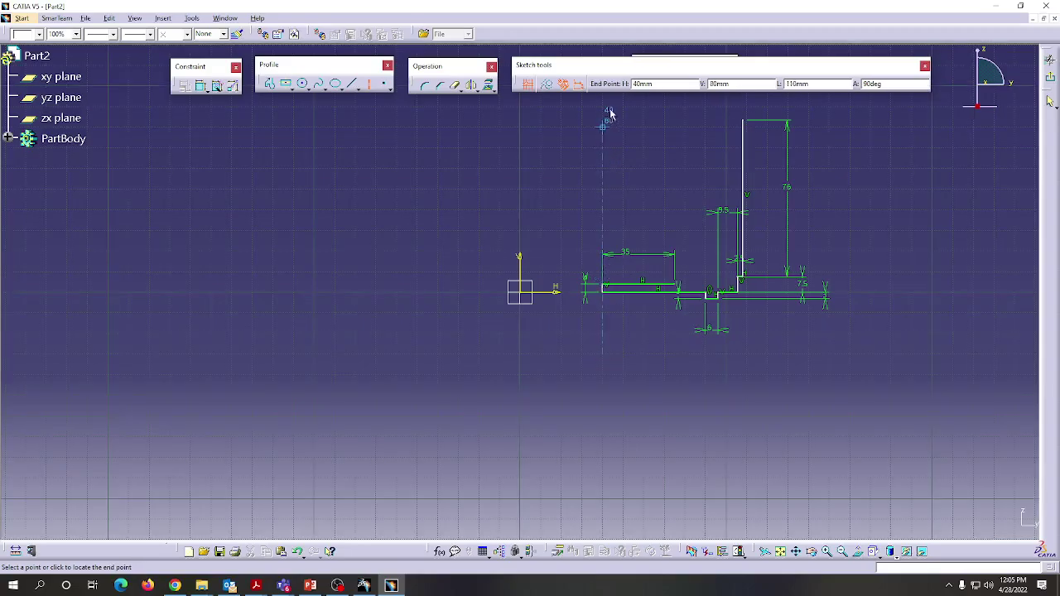
left_click(604, 108)
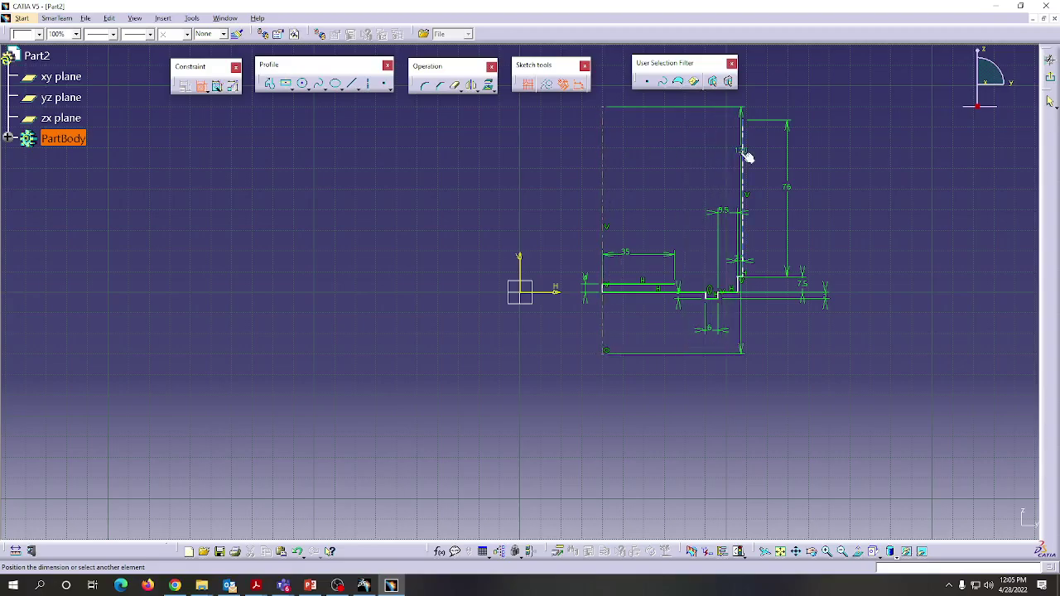
Step: Set the distance between the vertical axis and the outer wall line to 39 mm
left_click(683, 146)
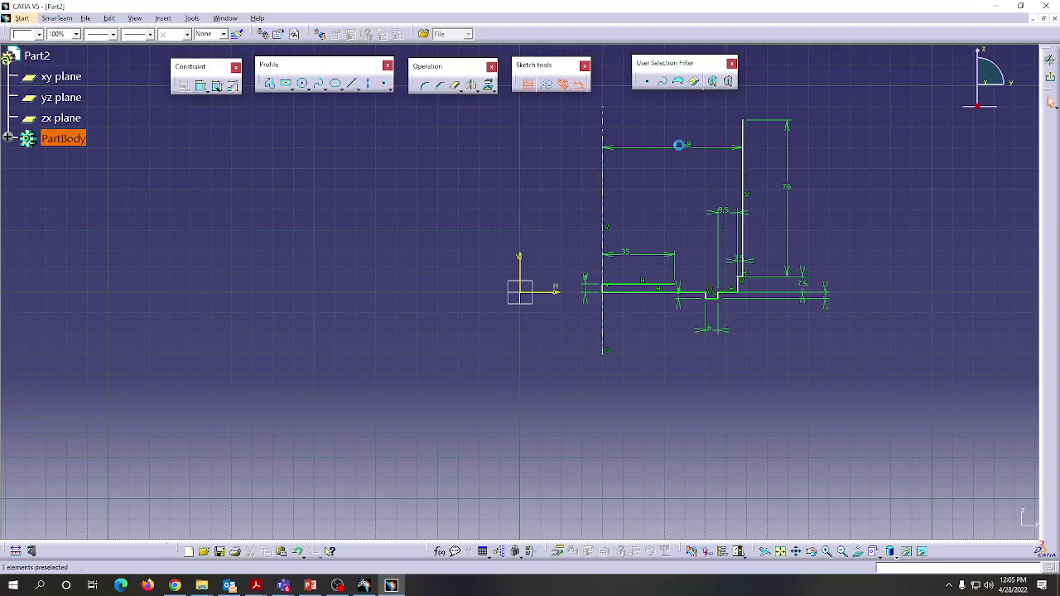
double_click(682, 146)
type("38")
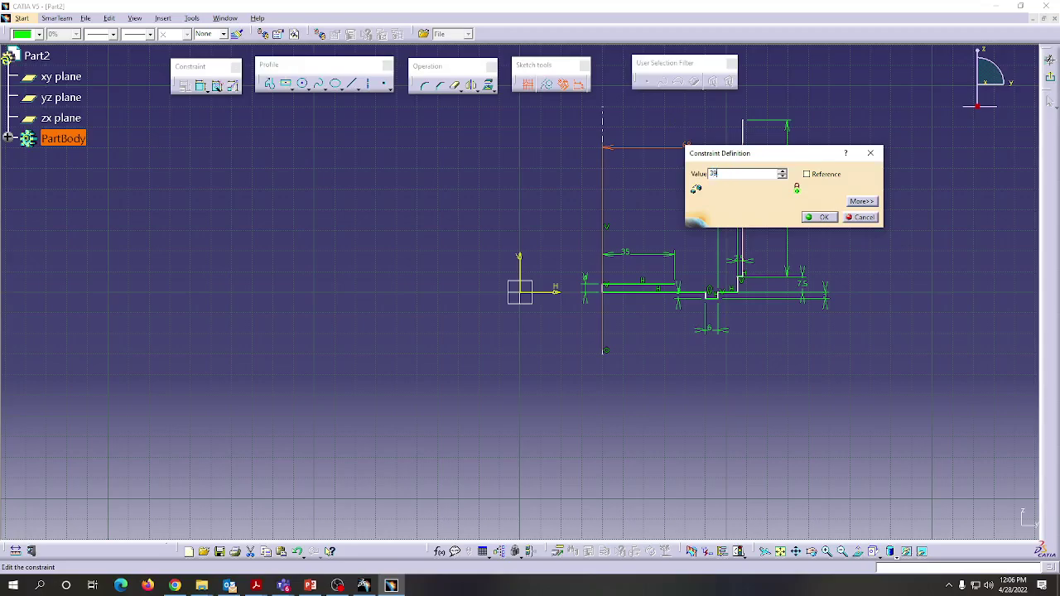
left_click(818, 217)
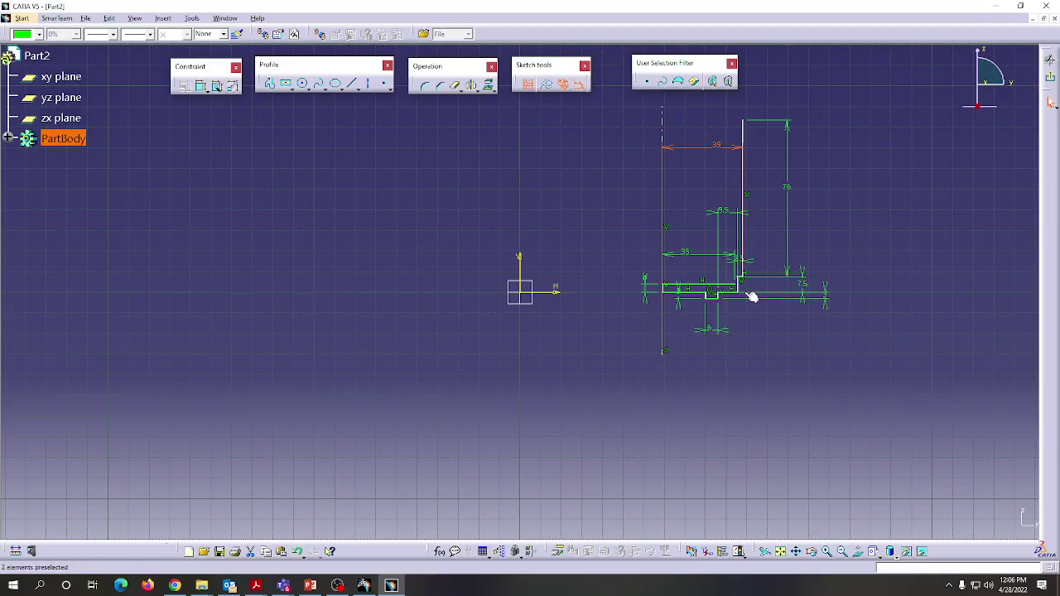
left_click(761, 435)
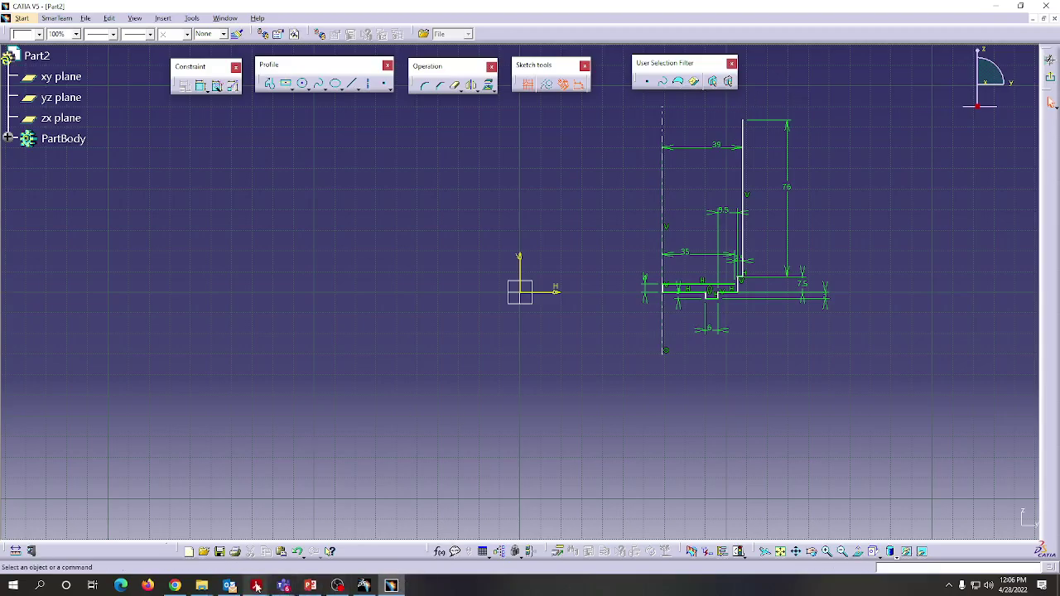
Step: Check the Section A-A dimensions in the Acrobat reference drawing and return to CATIA
mouse_move(256, 587)
left_click(409, 530)
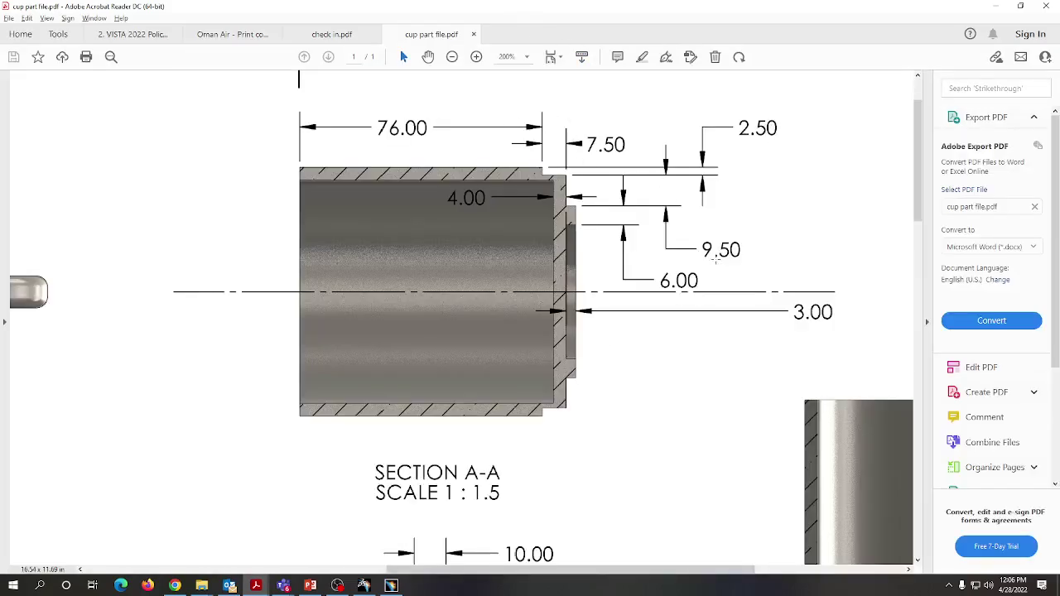
left_click(391, 585)
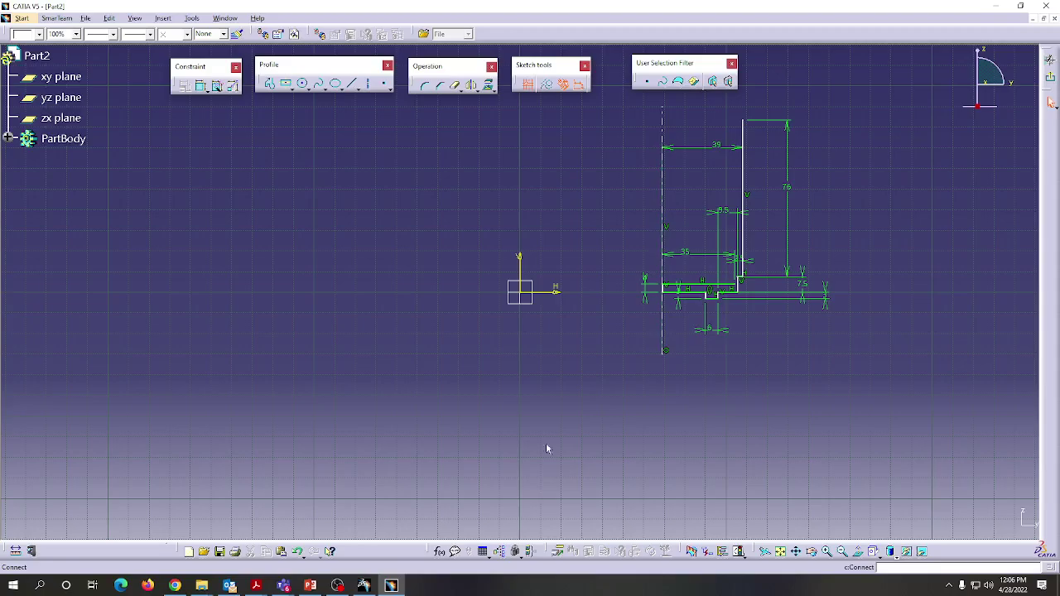
left_click(796, 552)
left_click(826, 555)
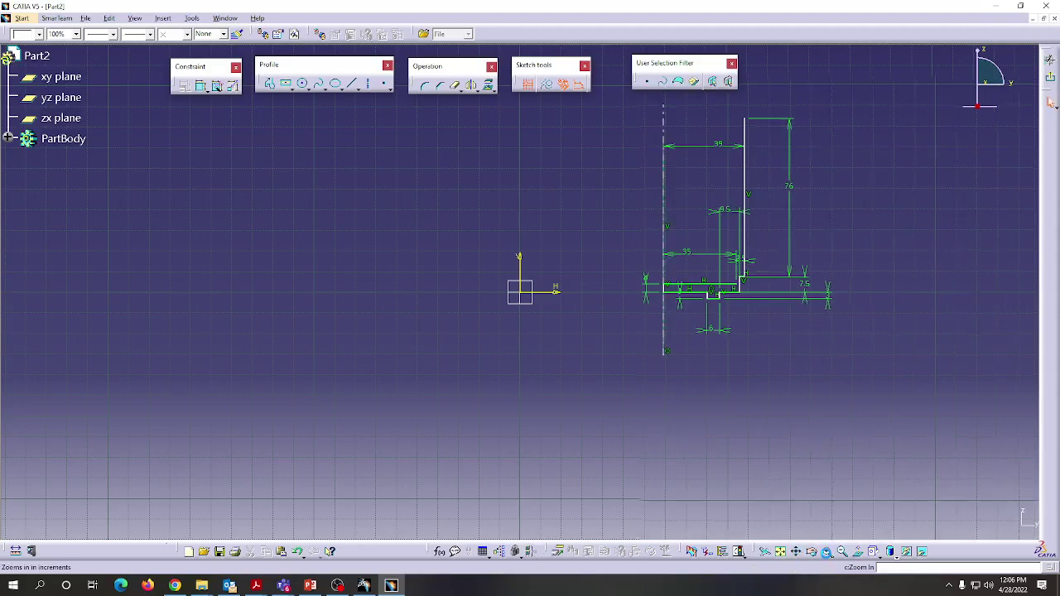
left_click(764, 552)
left_click(607, 315)
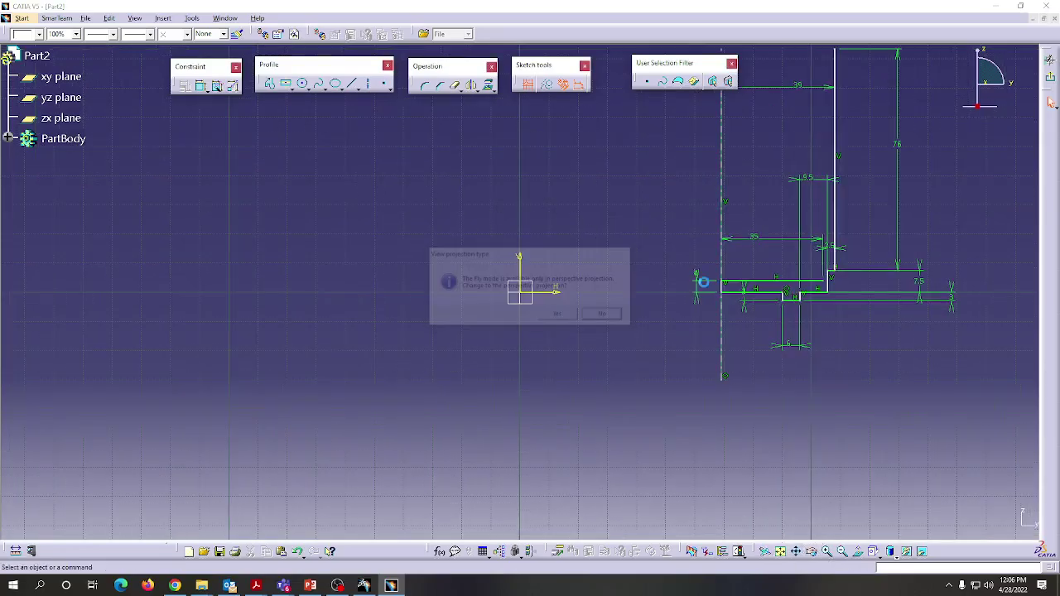
Step: Draw a vertical inner wall line about 86 mm long from the floor's upper line end to above the outer wall's top
left_click(780, 551)
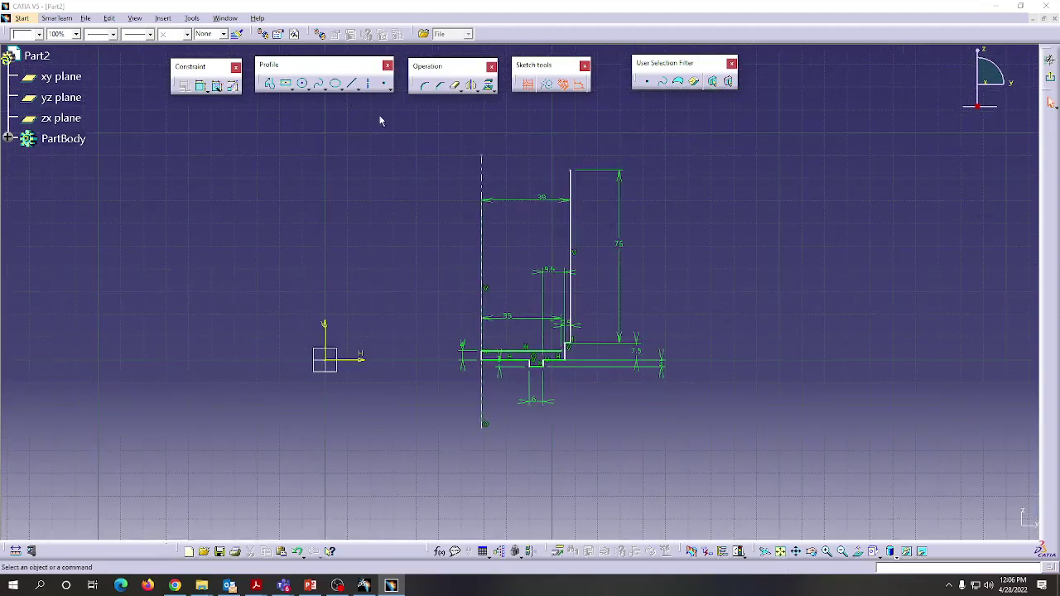
scroll(508, 196, "up", 4)
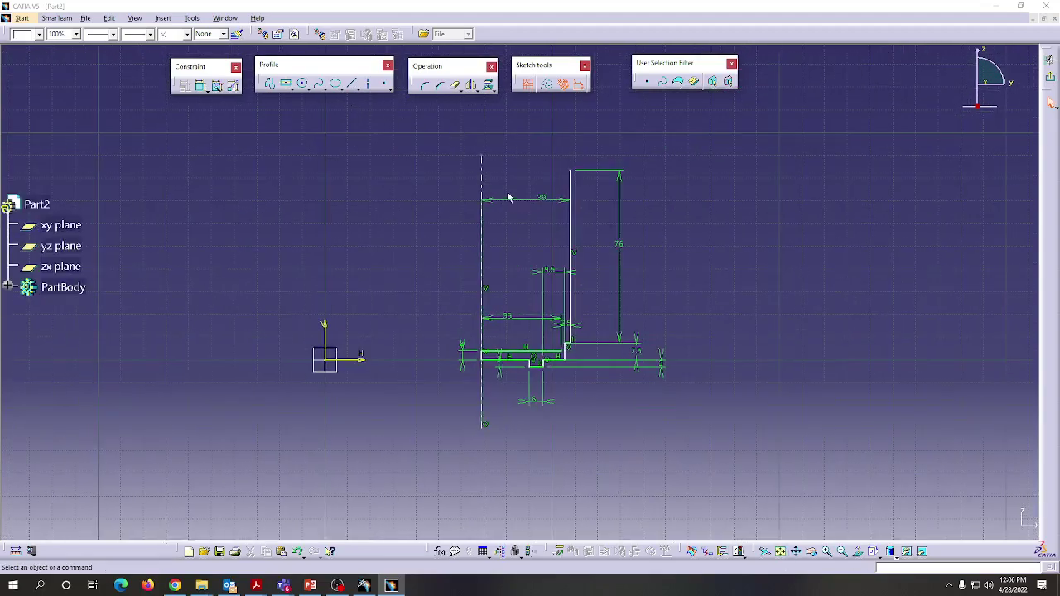
left_click(796, 551)
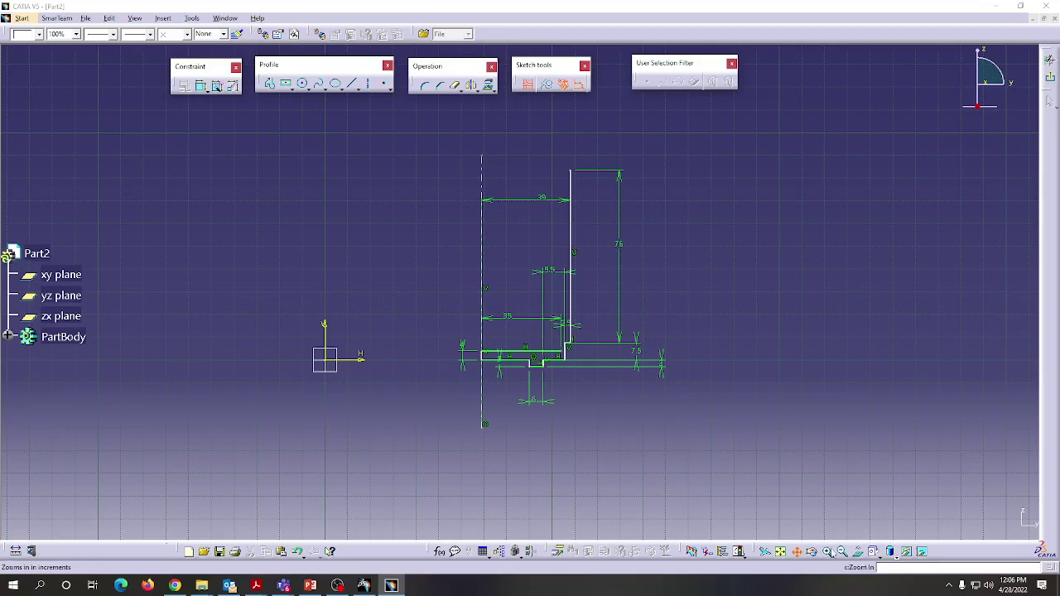
left_click(827, 552)
left_click(827, 552)
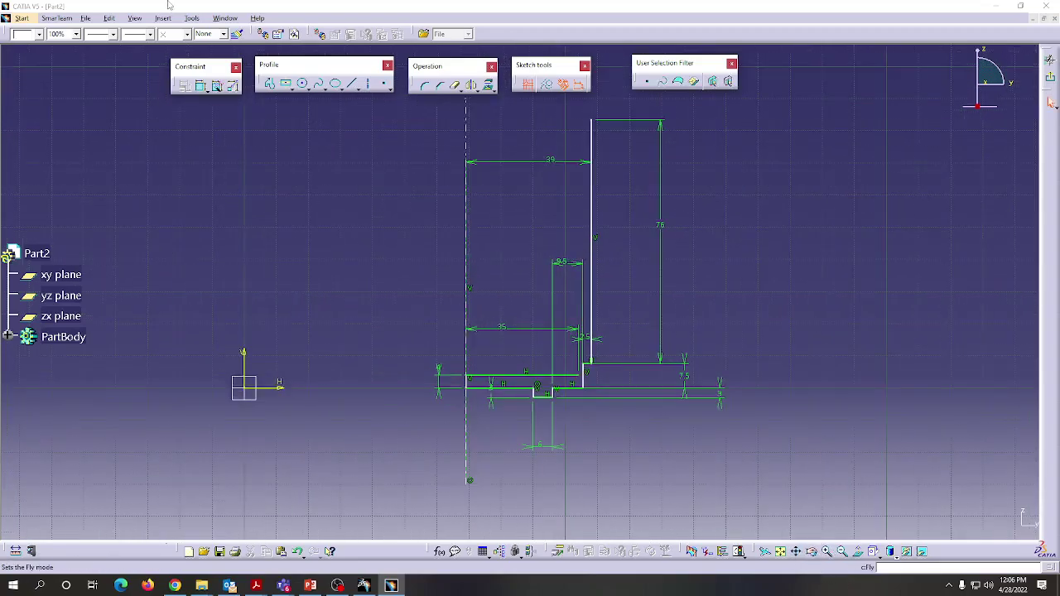
left_click(270, 83)
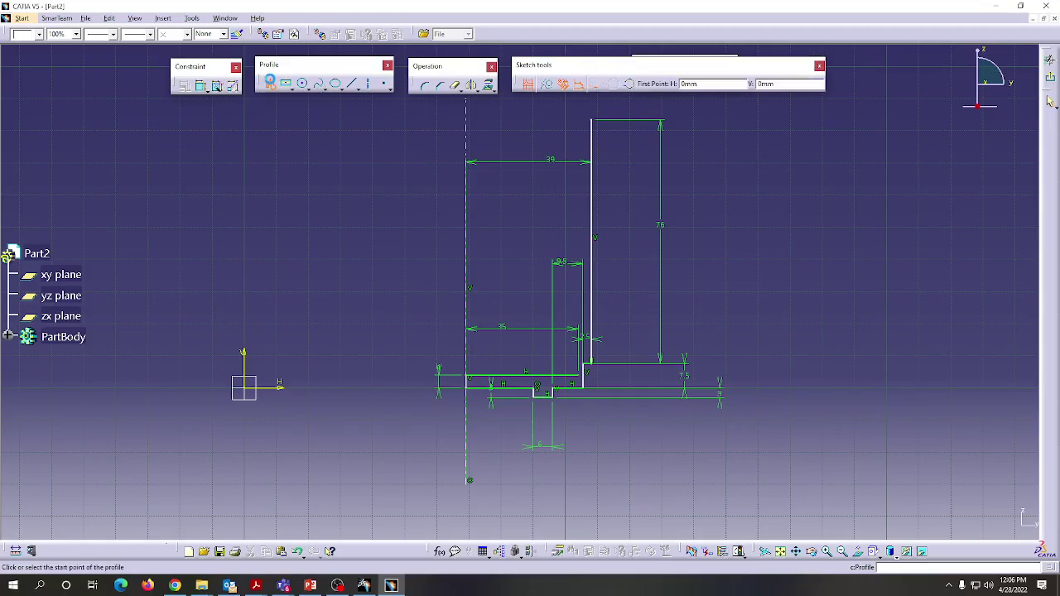
left_click(582, 376)
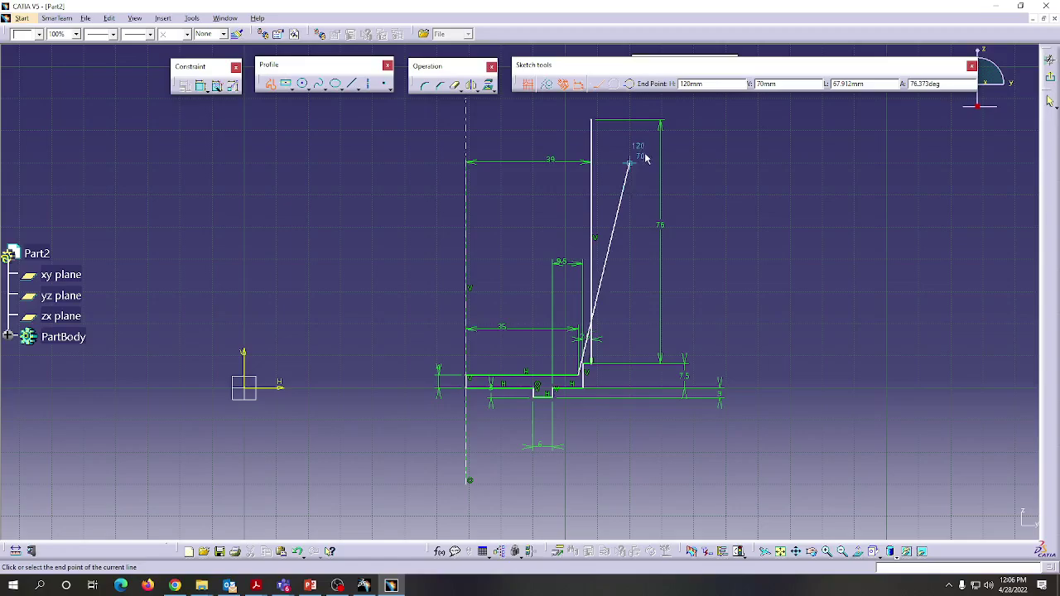
left_click(578, 100)
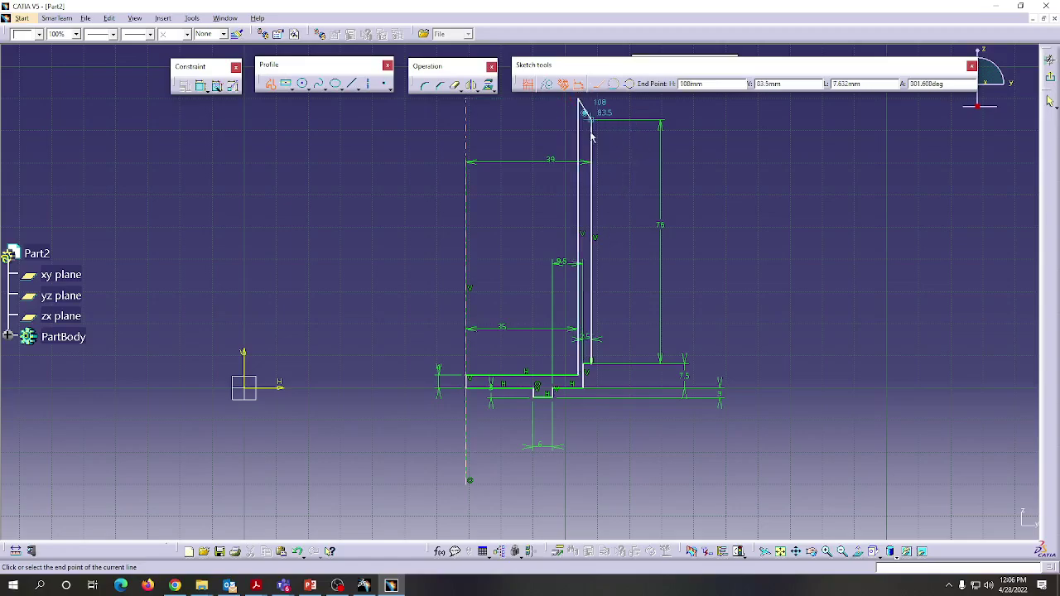
left_click(270, 84)
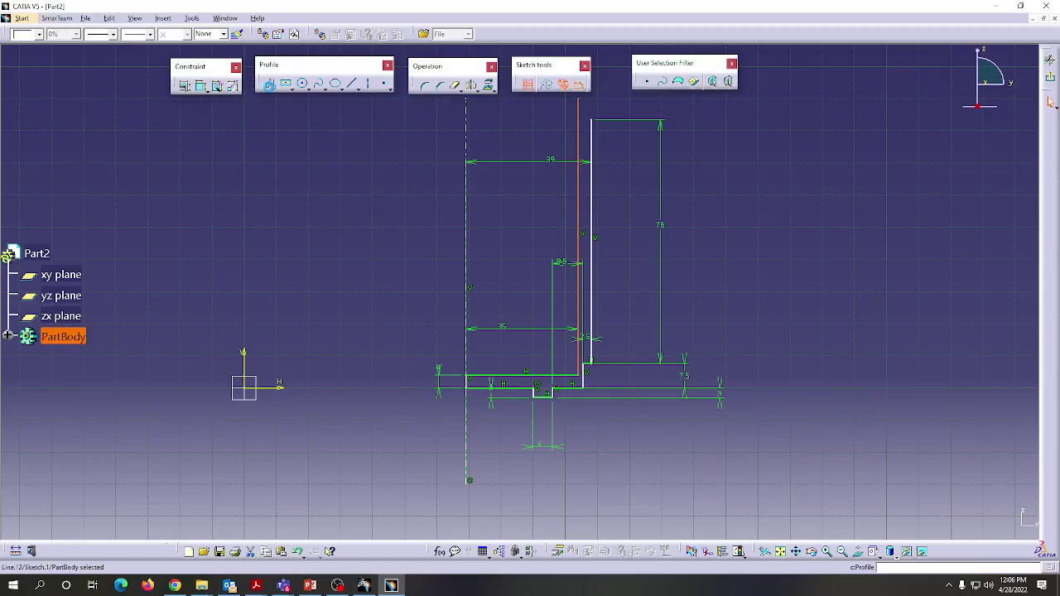
Step: Draw a horizontal line about 8 mm long from the outer wall's top end across the inner wall line
left_click(796, 552)
left_click_drag(585, 382, 510, 592)
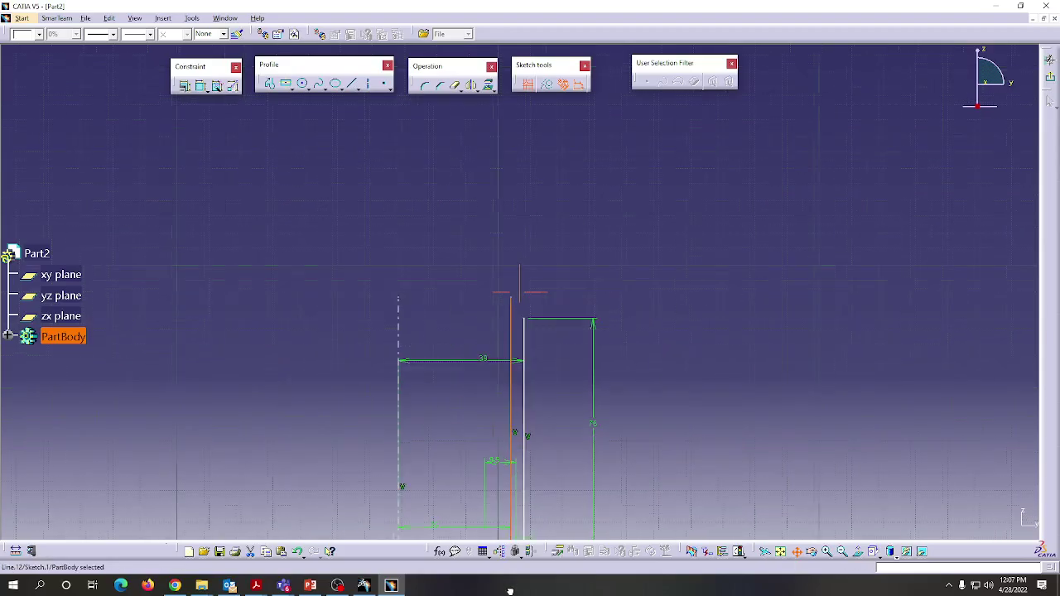
left_click(270, 85)
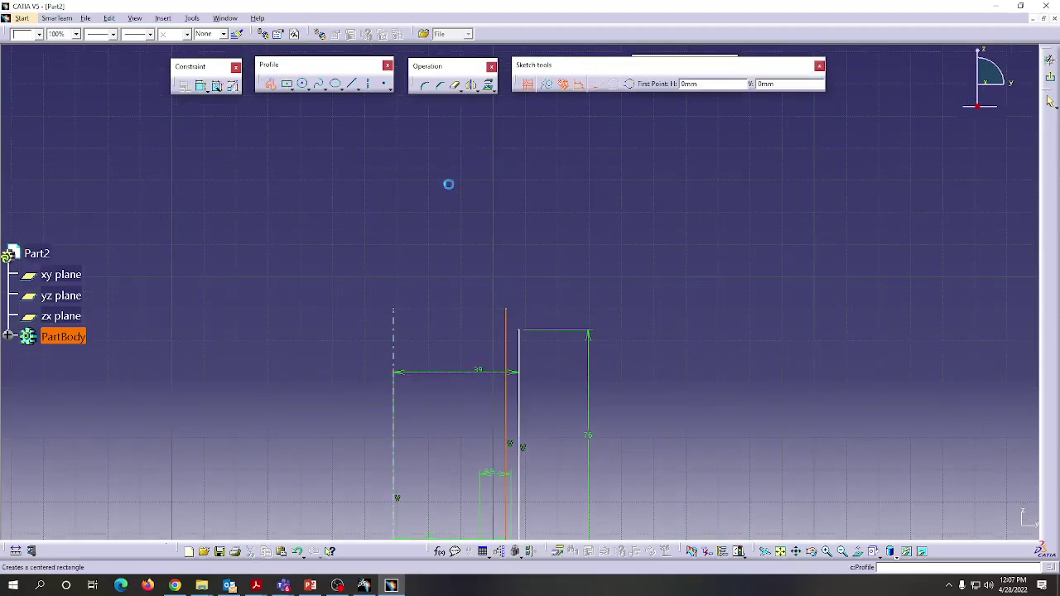
left_click(525, 333)
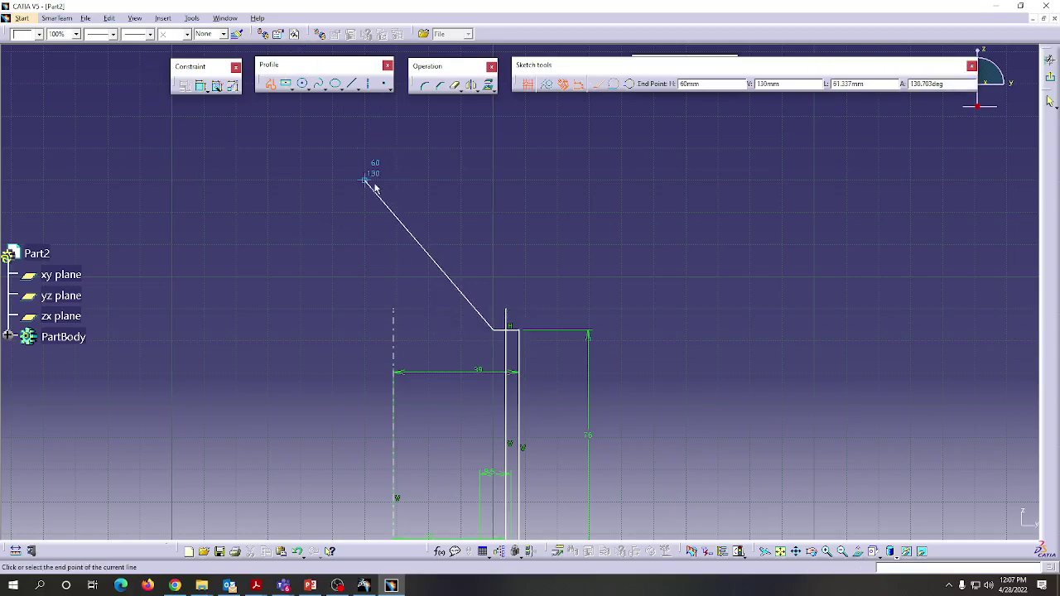
left_click(267, 87)
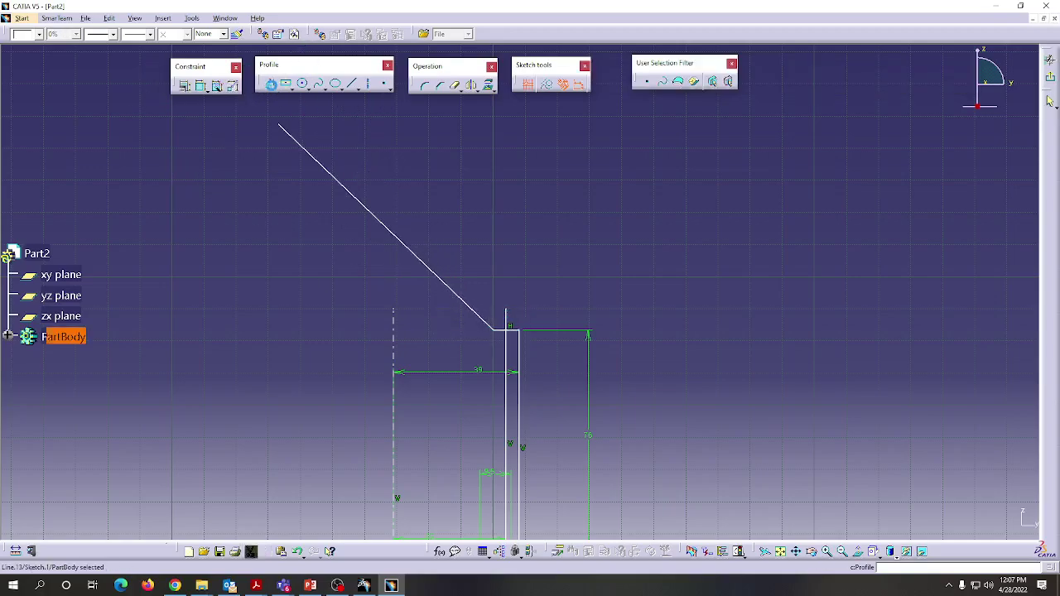
Step: Trim the overhanging ends of the inner wall line and the top horizontal line at their intersection with Quick Trim
left_click(455, 87)
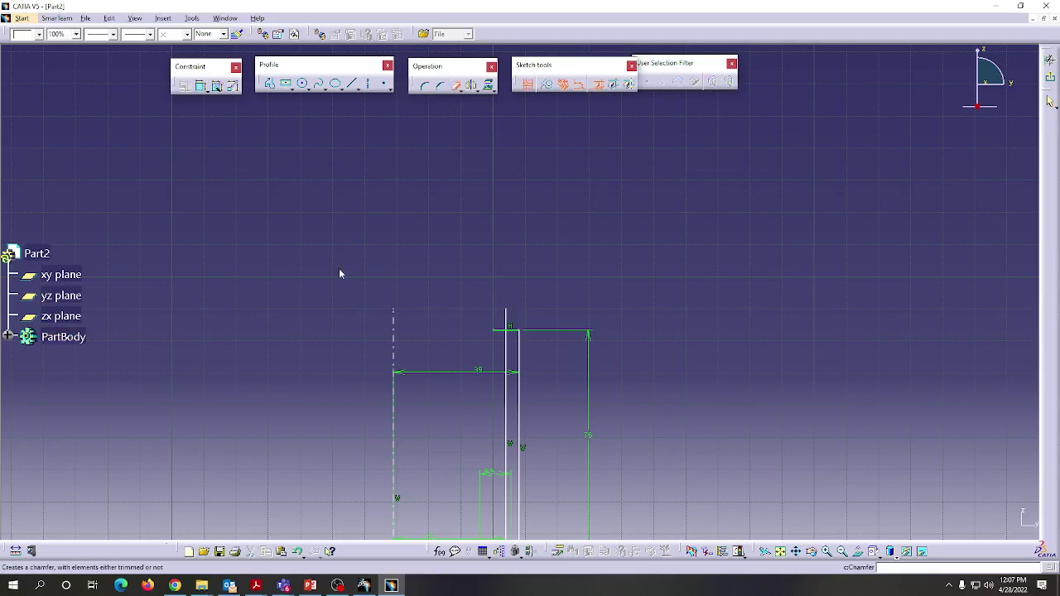
left_click(505, 319)
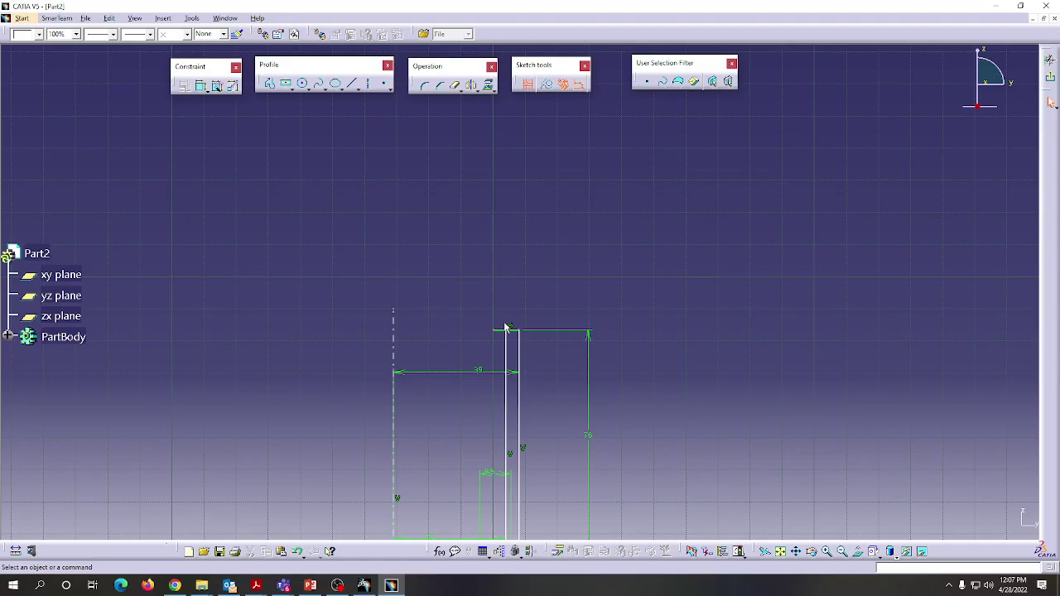
left_click(503, 331)
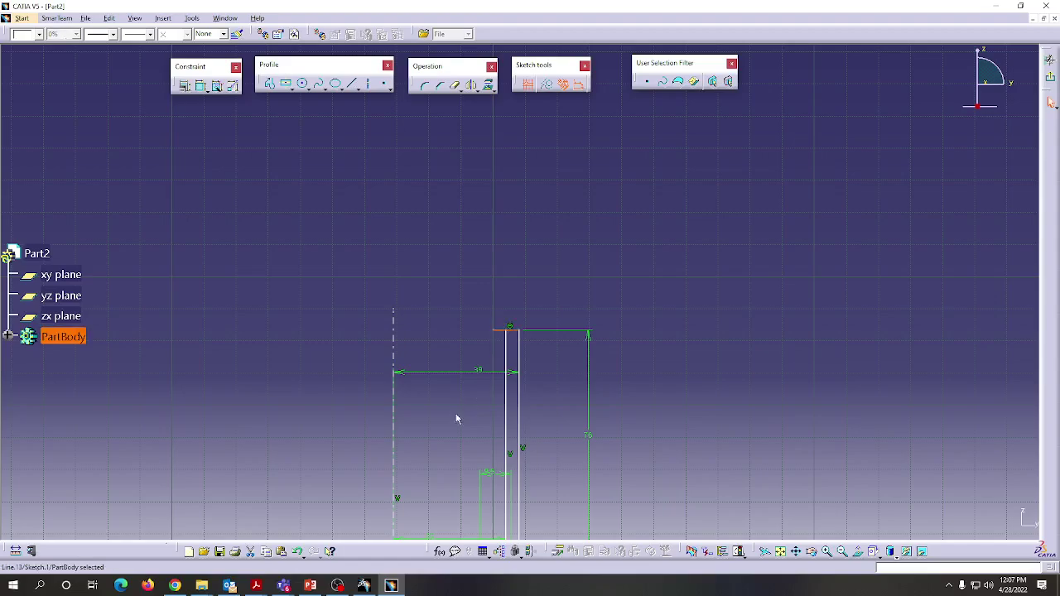
double_click(507, 334)
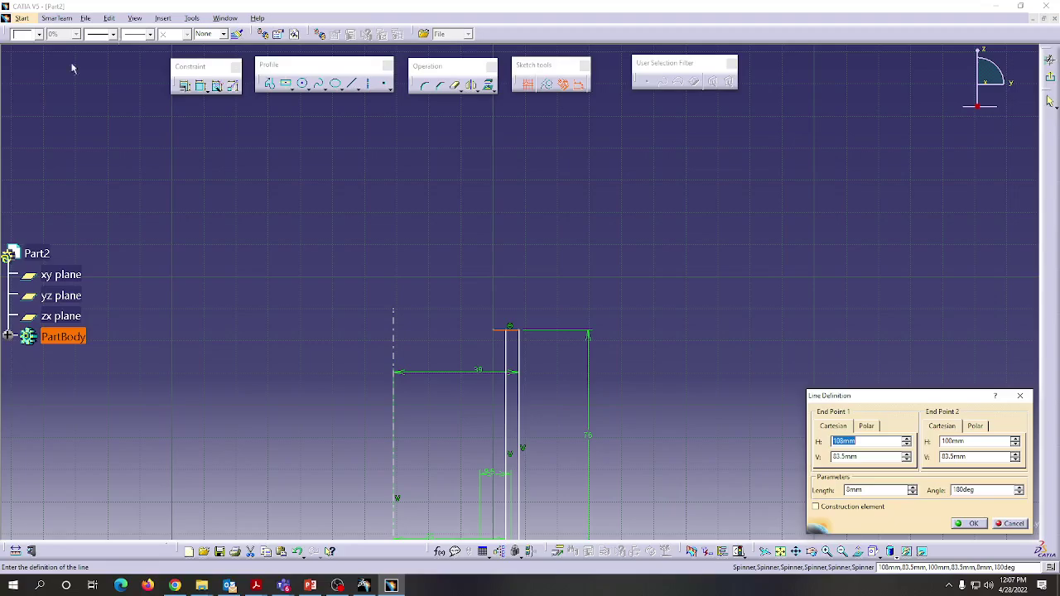
left_click(1021, 397)
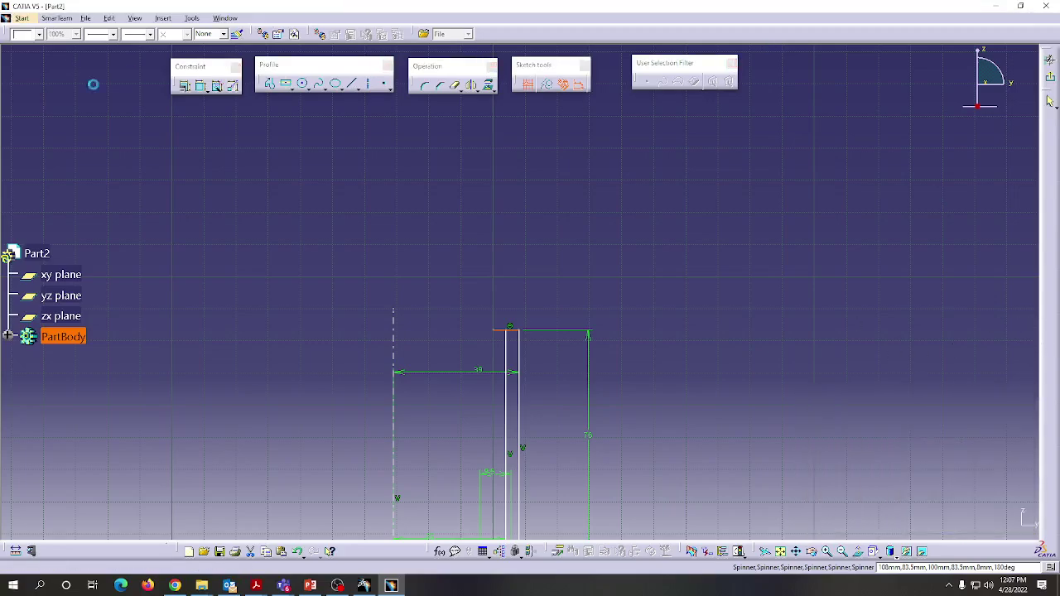
left_click(458, 86)
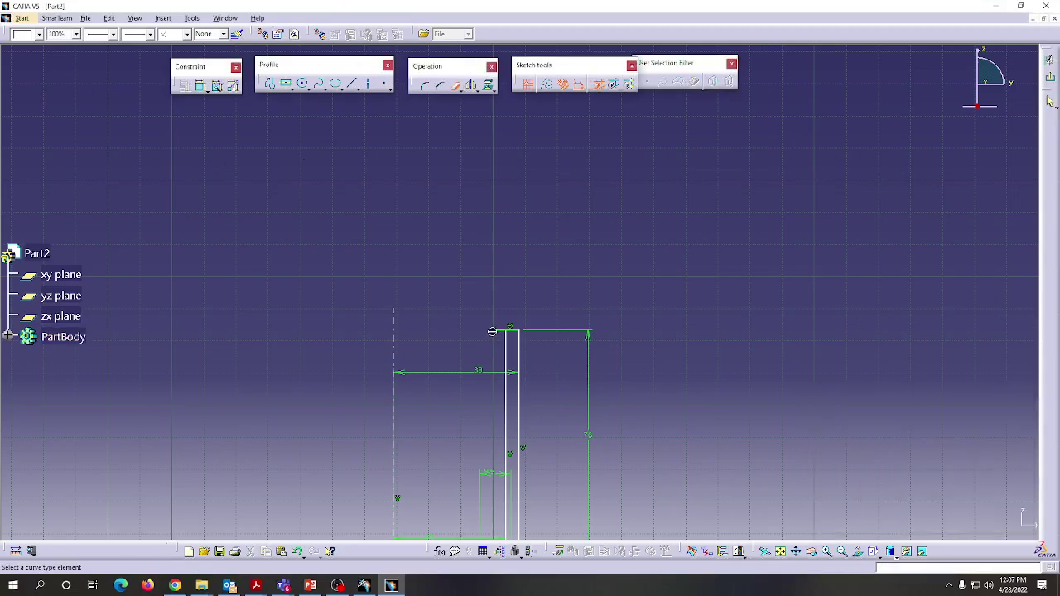
left_click(506, 331)
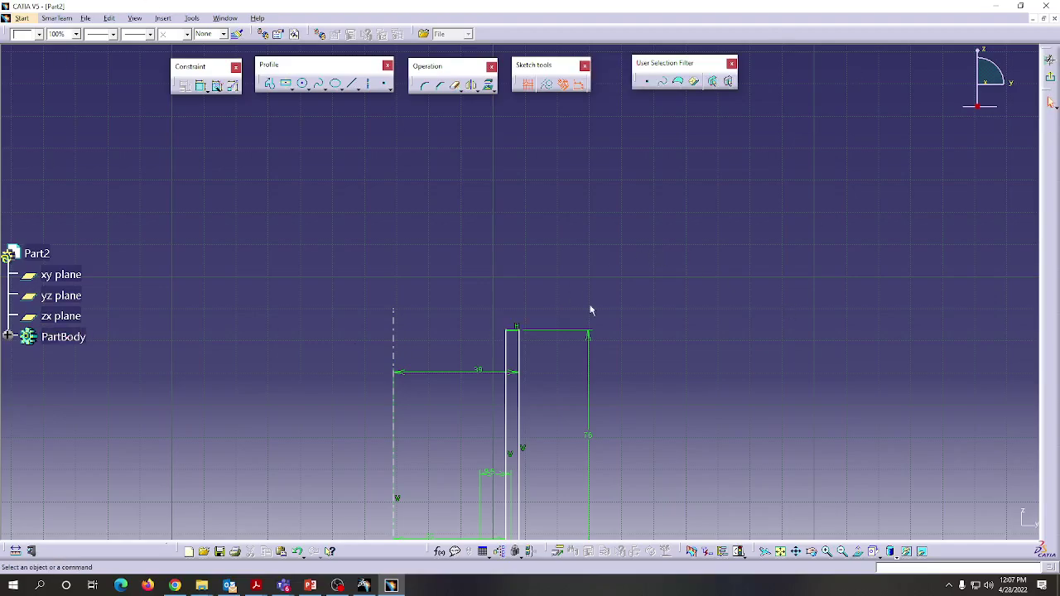
Step: Run Sketch Analysis on the whole sketch to check whether the profile is closed
left_click(780, 551)
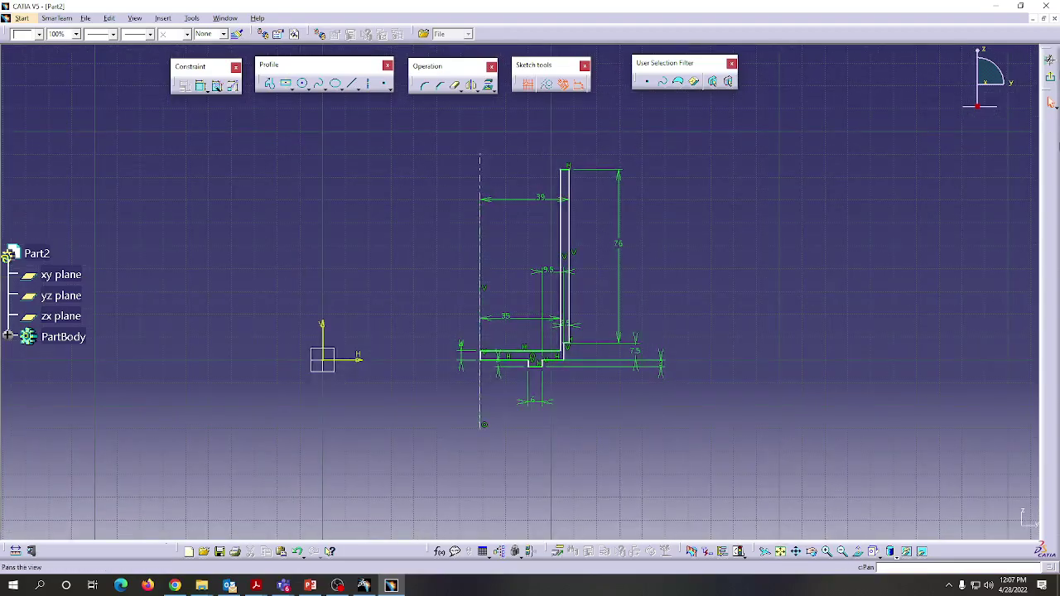
left_click(223, 18)
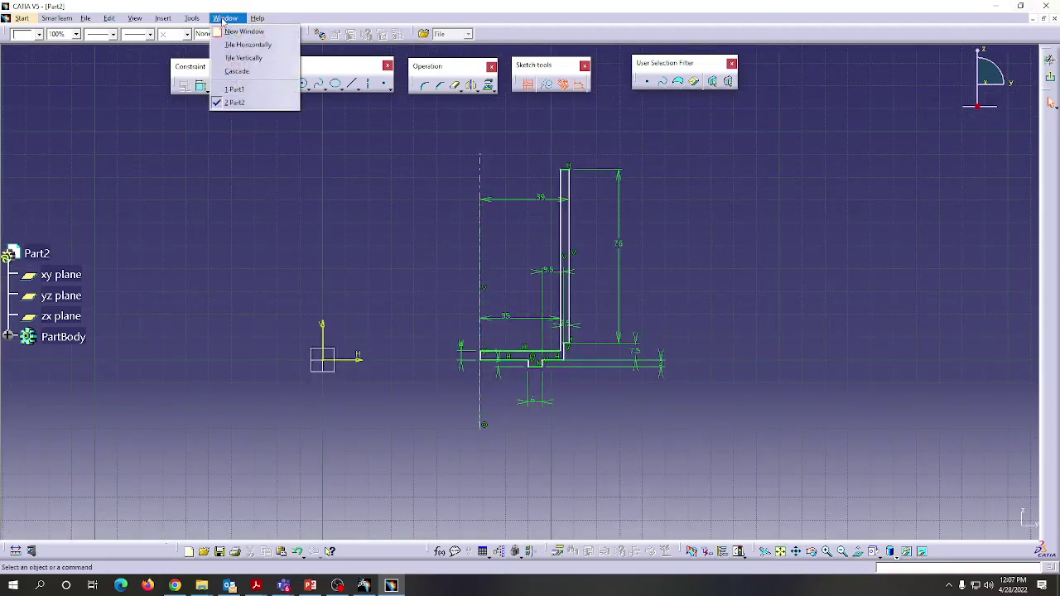
mouse_move(192, 18)
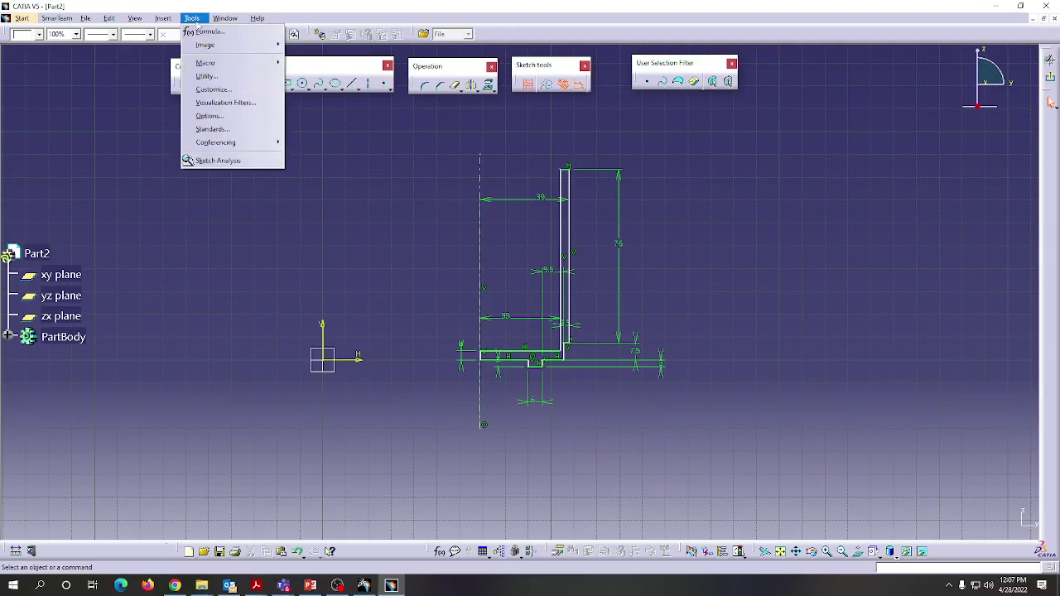
left_click(219, 160)
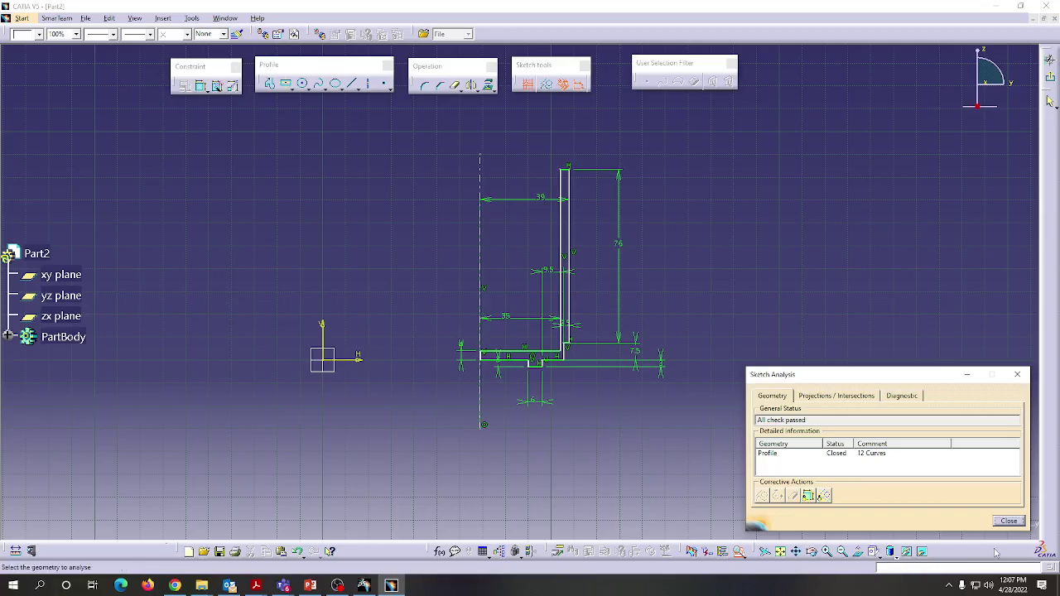
left_click(1009, 520)
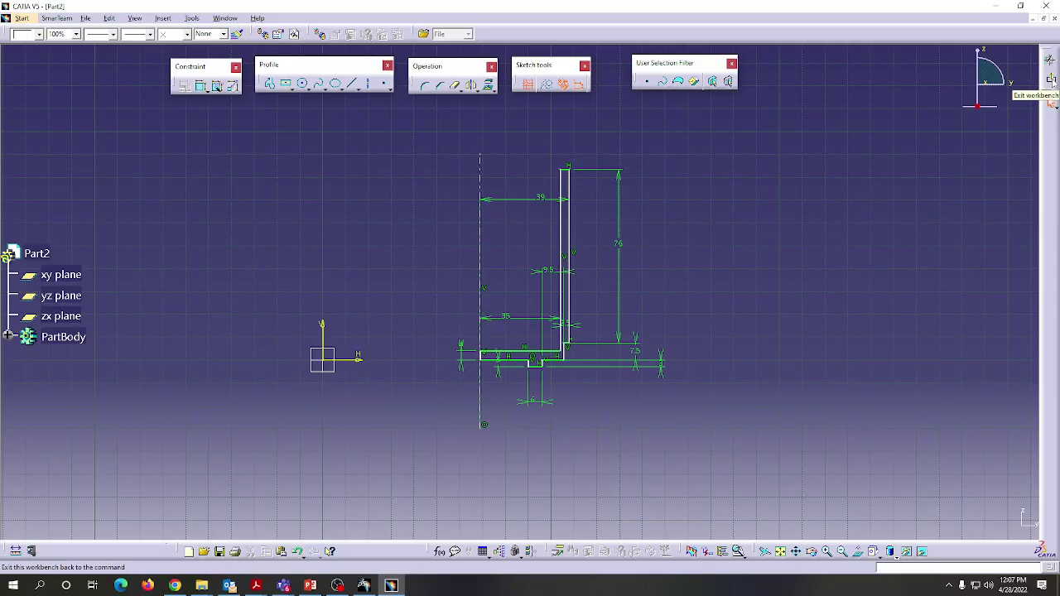
Step: Exit the sketch and revolve the profile 360 degrees about the sketch axis with the Shaft feature
left_click(1050, 79)
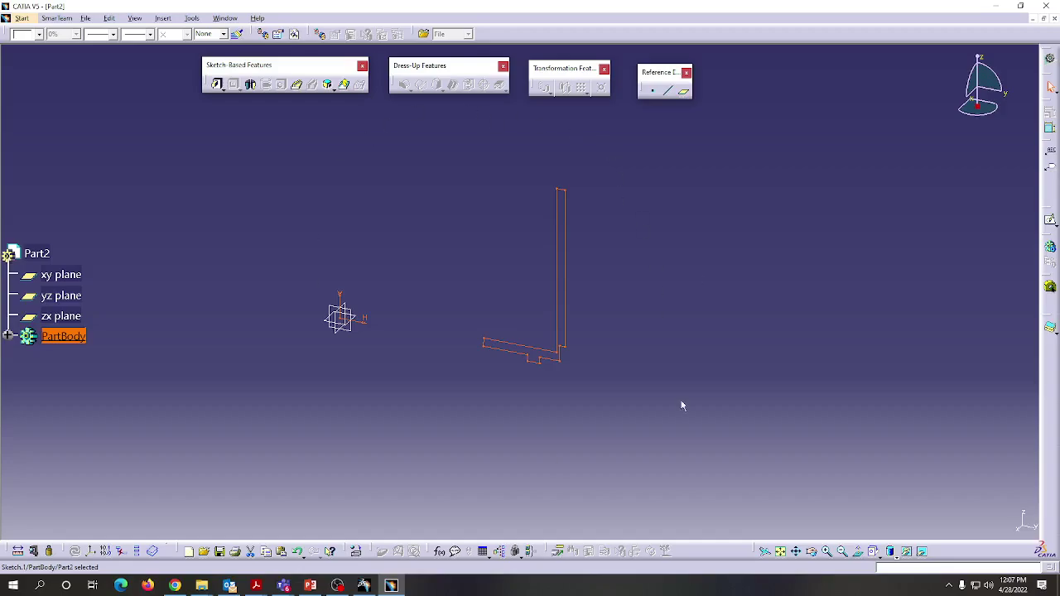
left_click(251, 85)
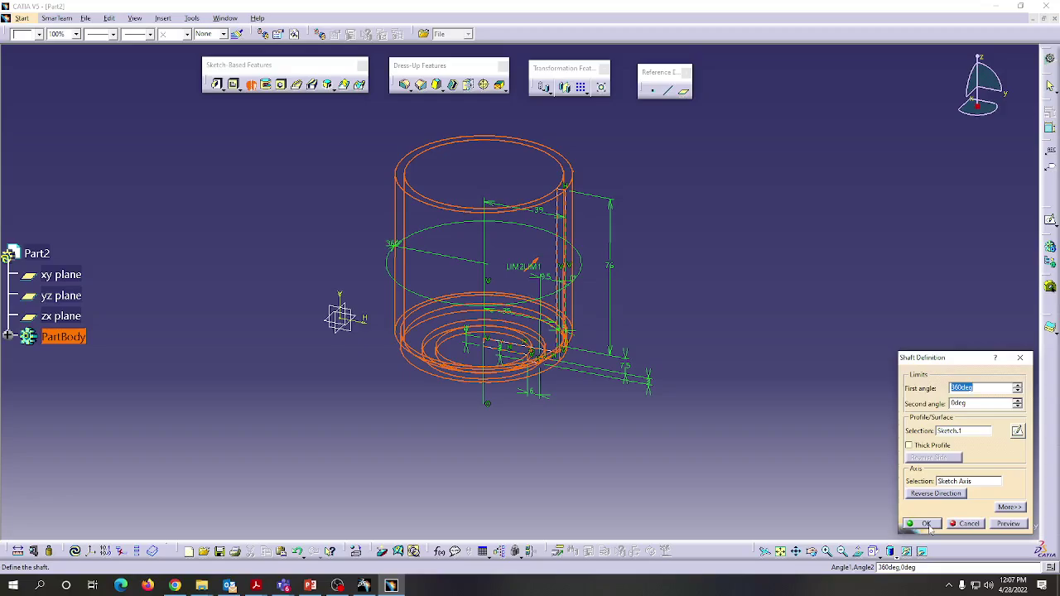
left_click(1009, 522)
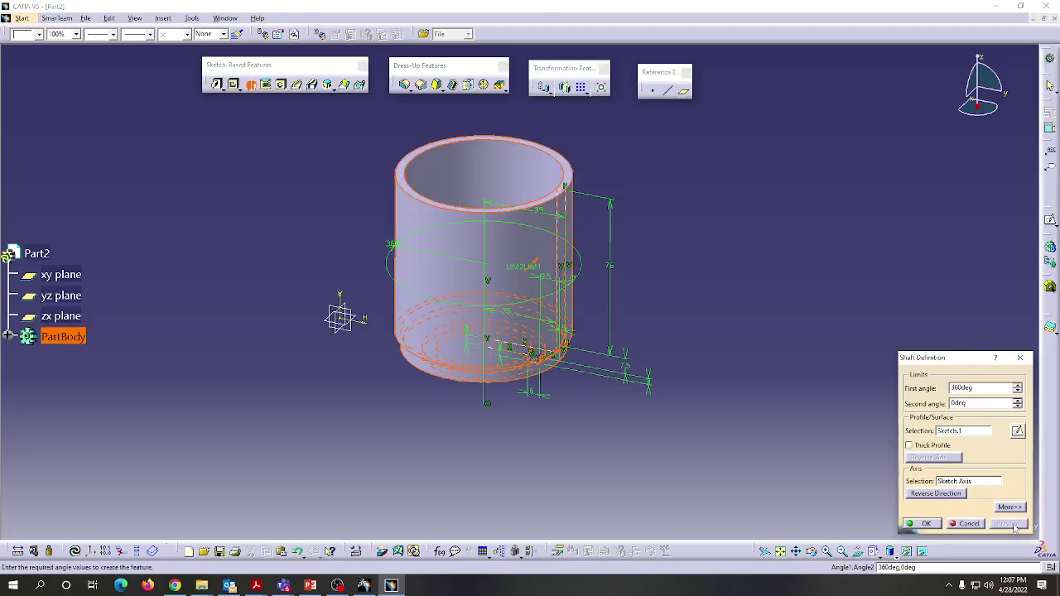
left_click(925, 524)
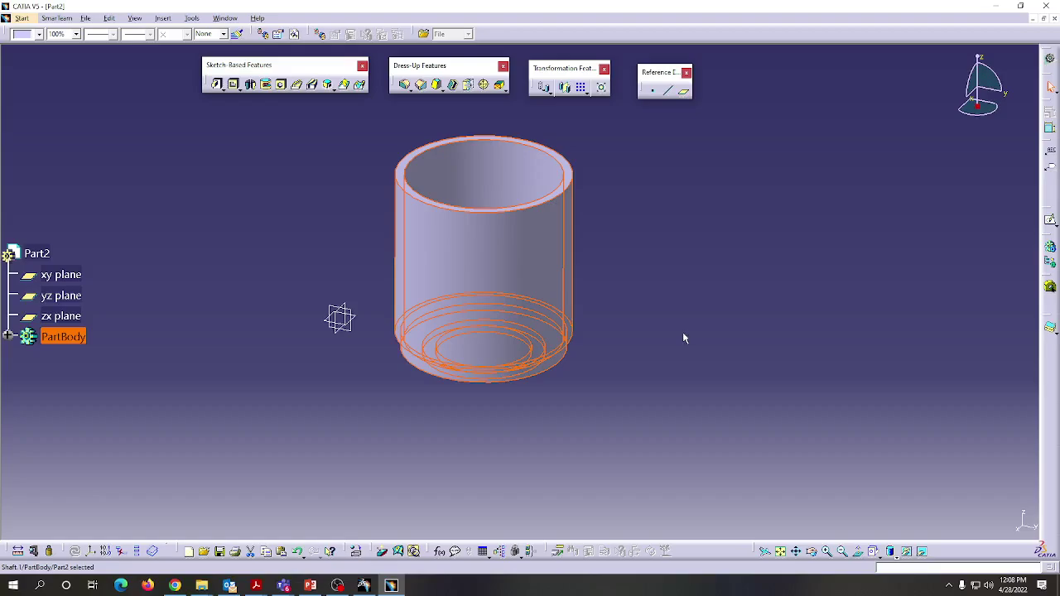
left_click(712, 403)
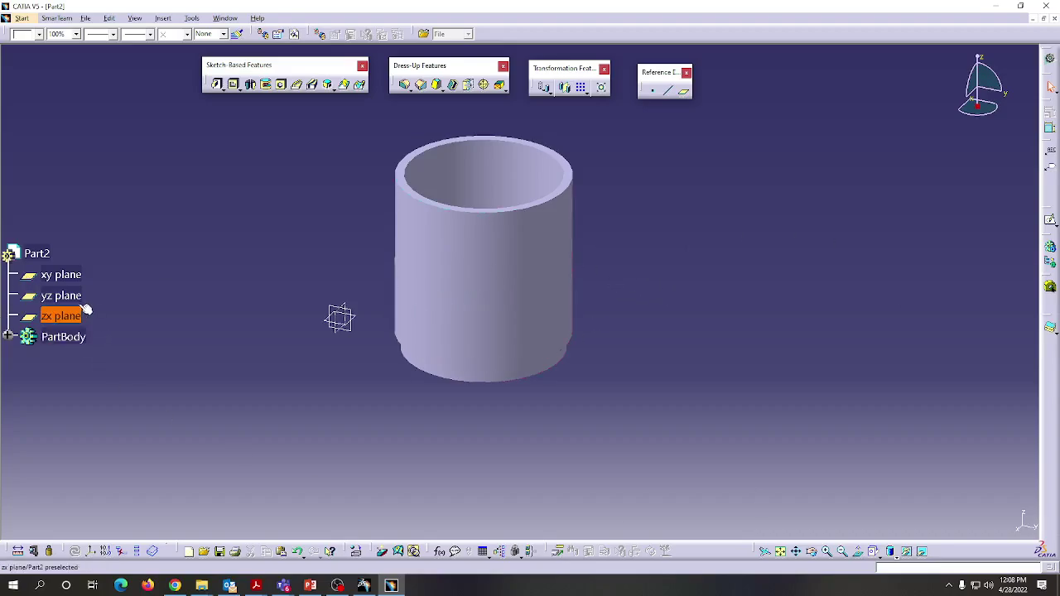
Step: Start a sketch on the yz plane and project the silhouette edges of the cup's outer cylindrical wall onto it
left_click(79, 300)
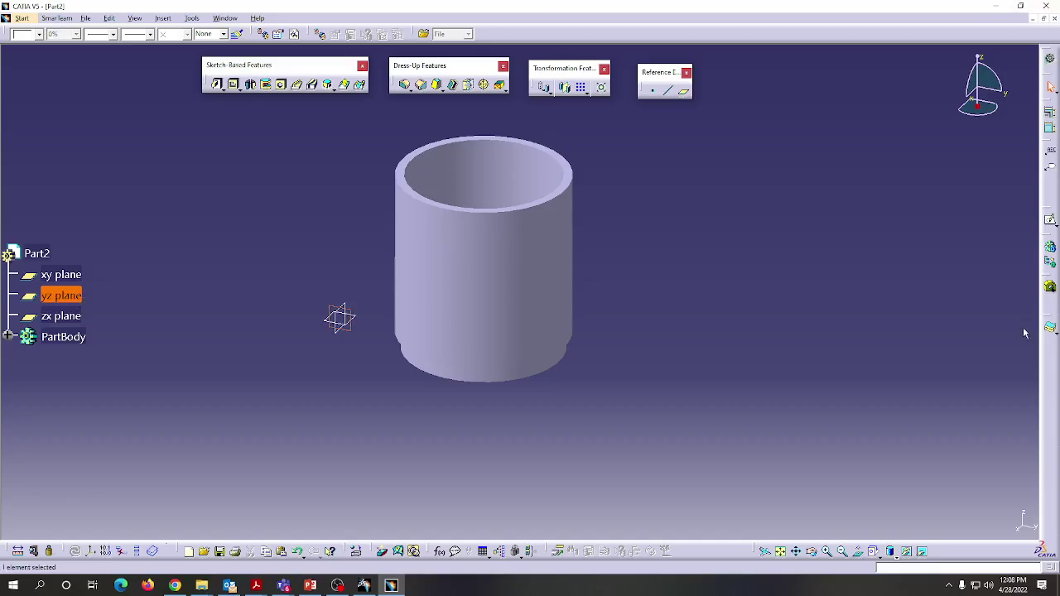
left_click(1050, 222)
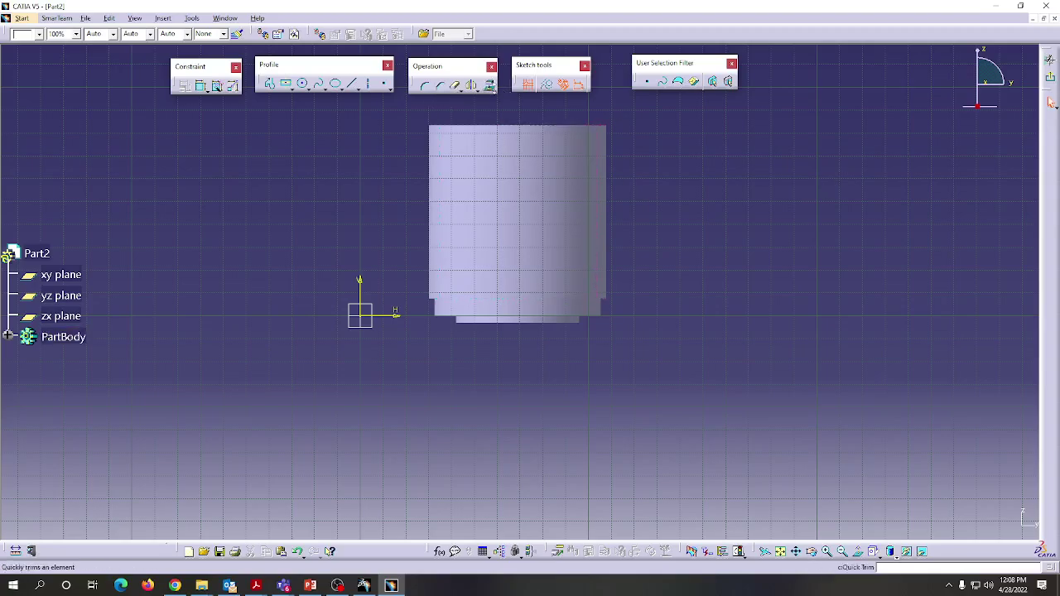
left_click(489, 87)
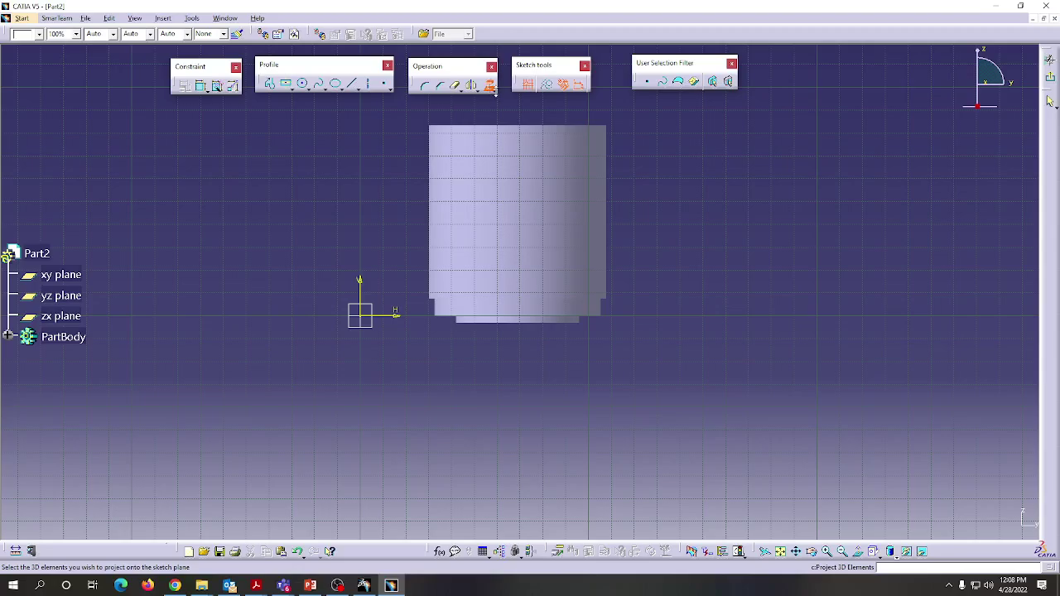
left_click(494, 92)
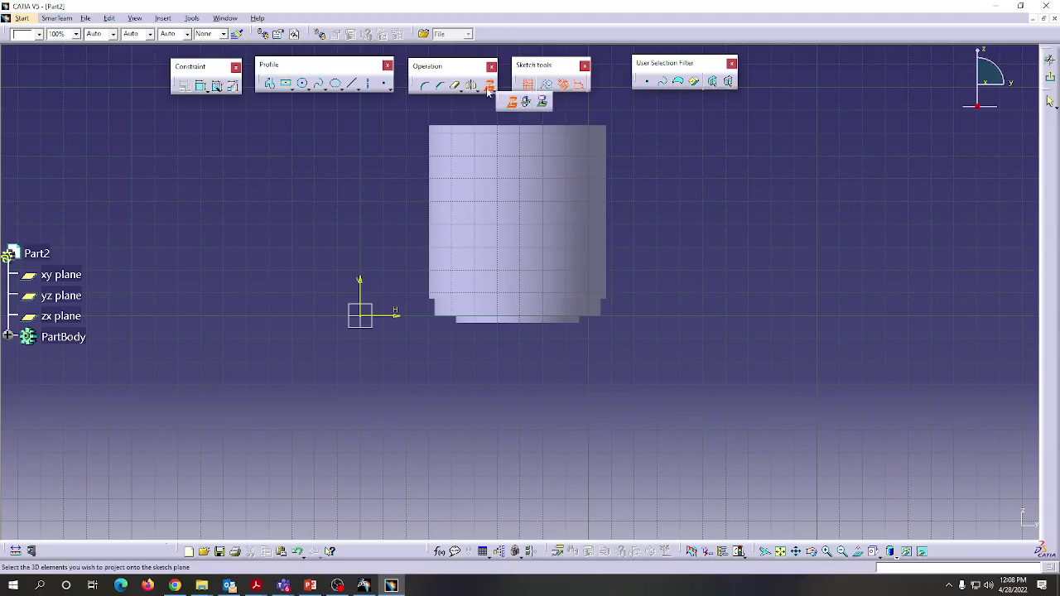
left_click(543, 101)
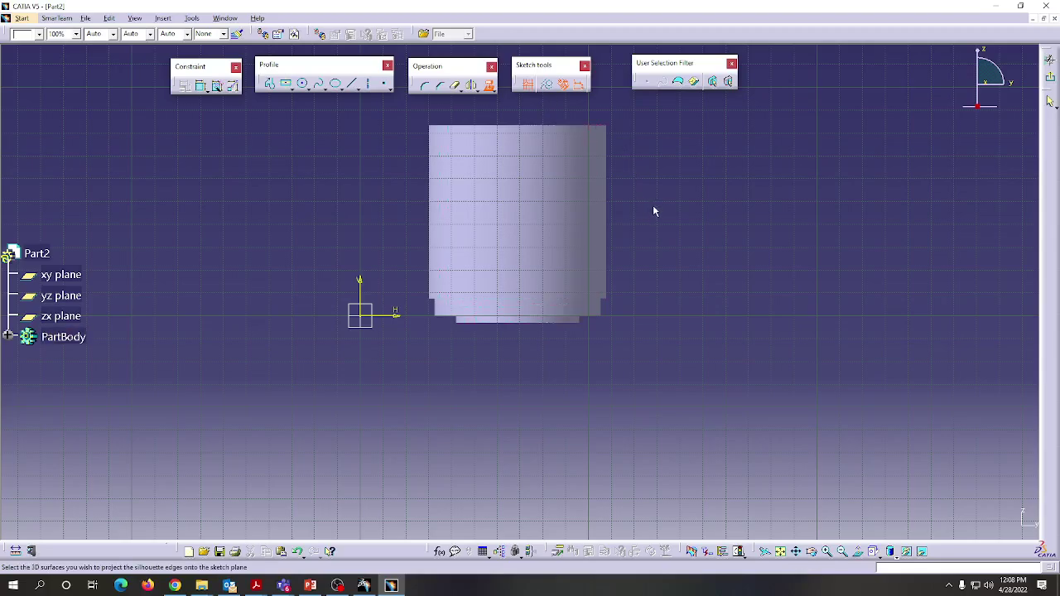
left_click(600, 198)
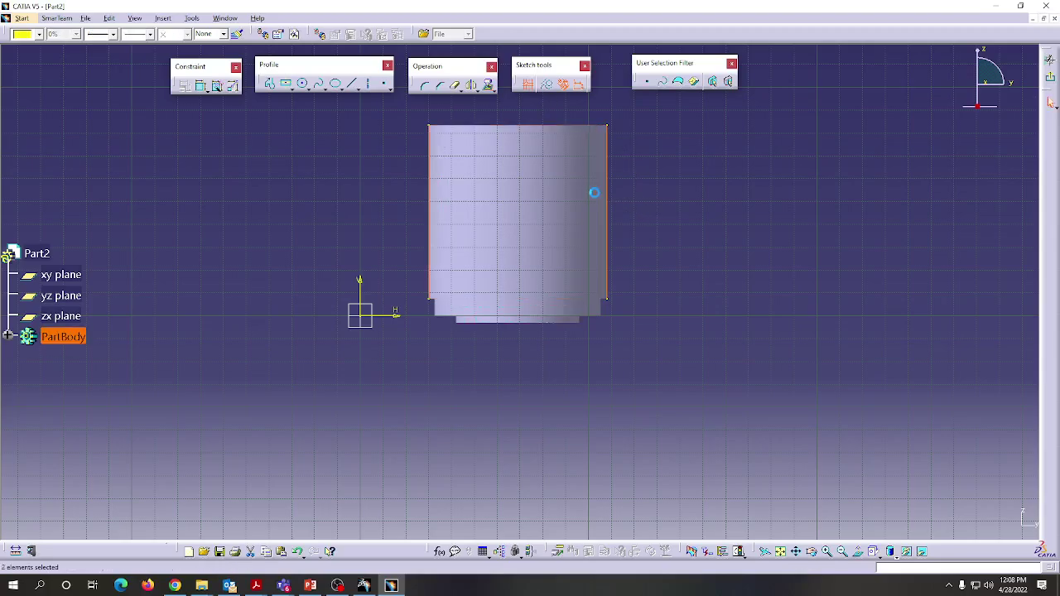
Step: Convert the projected silhouette edges to construction geometry and delete the edge nearer the sketch origin
left_click(546, 86)
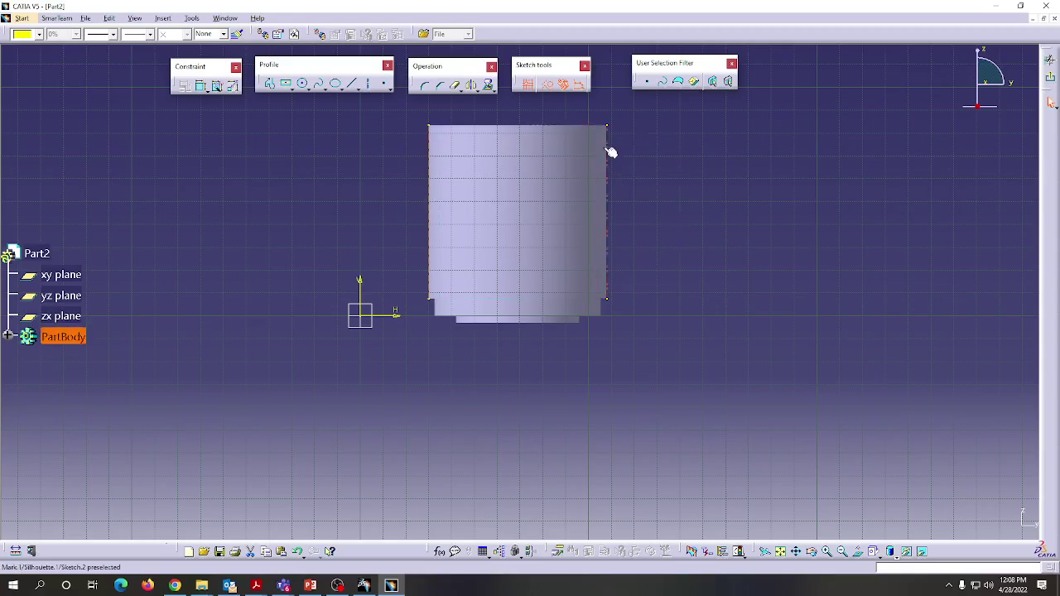
left_click(784, 260)
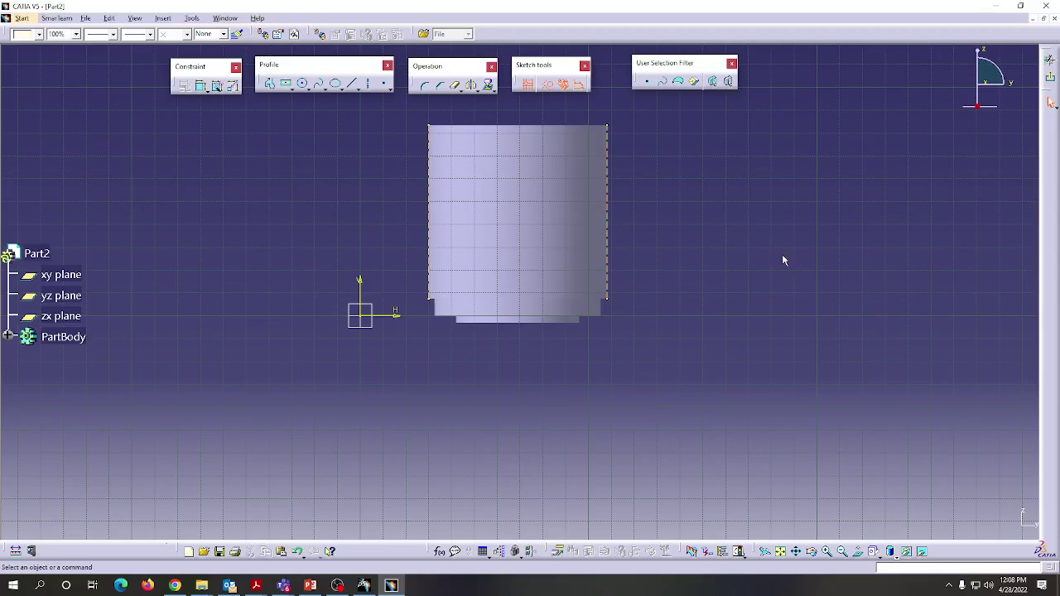
left_click(427, 203)
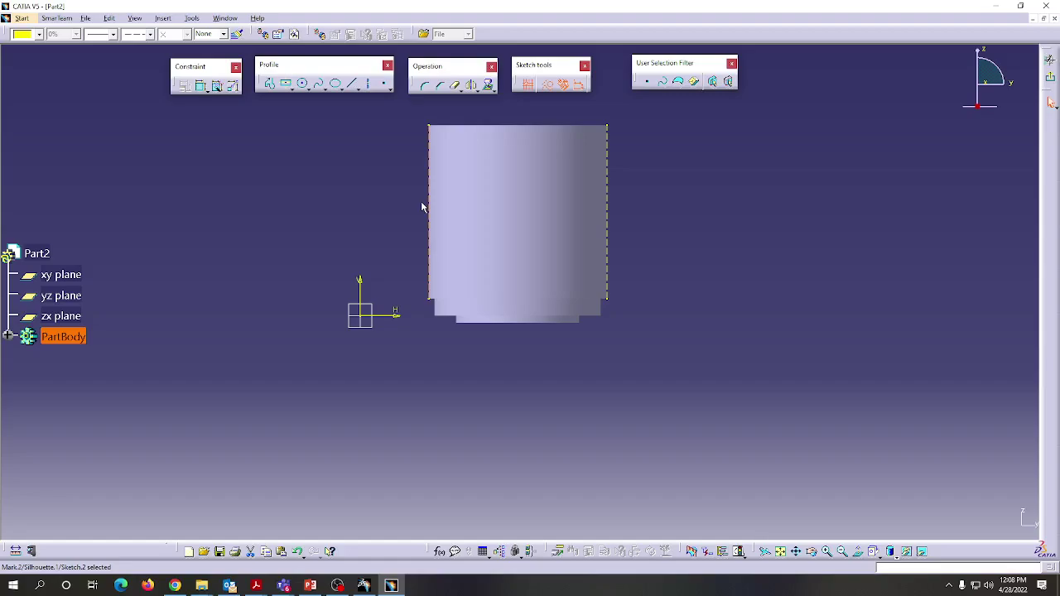
key("Delete")
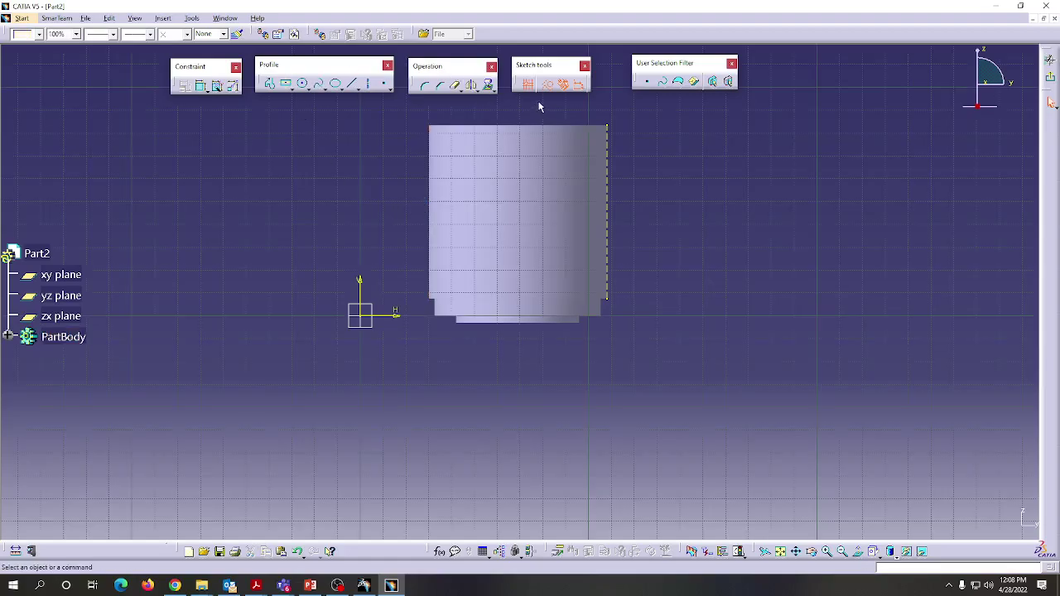
Step: Draw an open handle path from the construction edge: about 32 mm horizontally outward, about 30 mm down, and a slanted line back to the edge
left_click(268, 83)
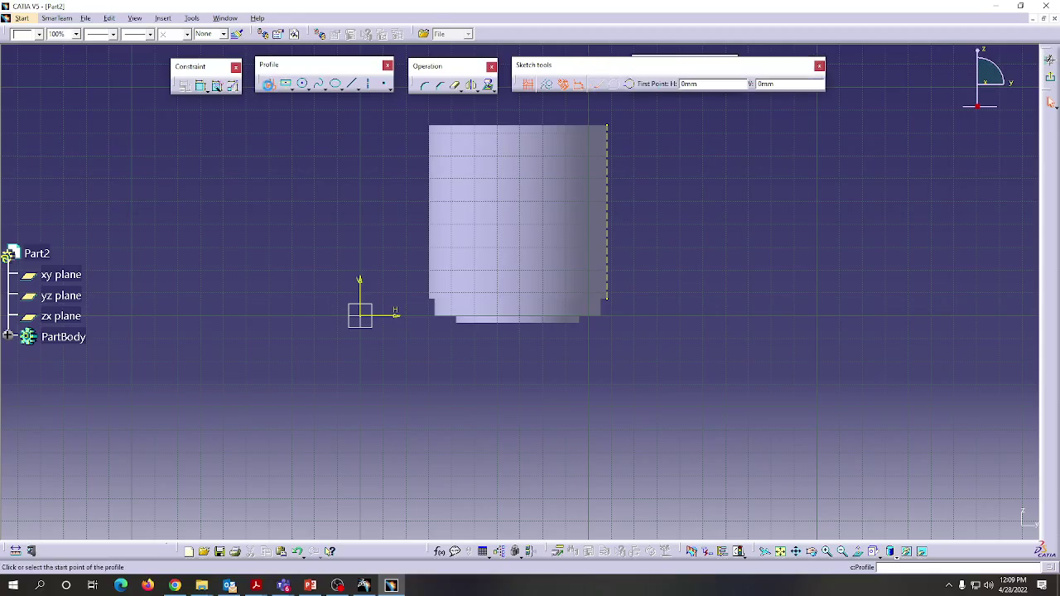
left_click(611, 154)
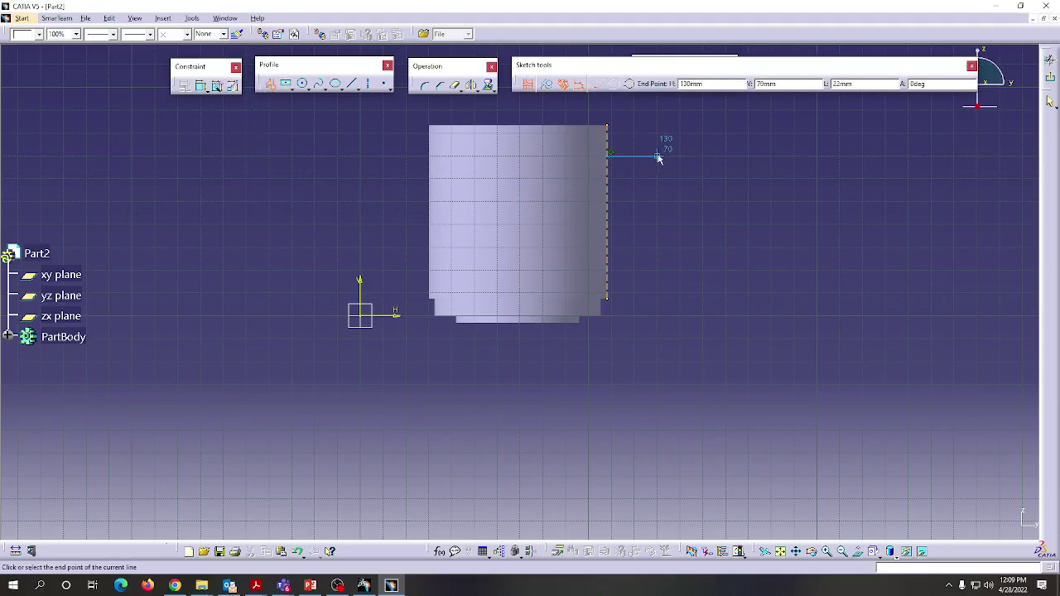
left_click(681, 156)
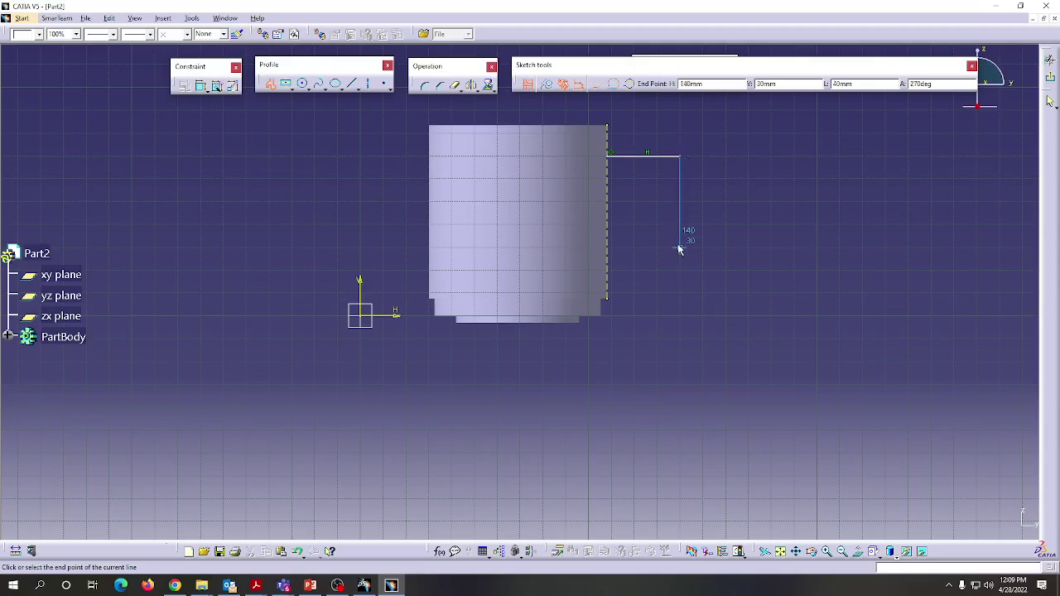
left_click(679, 224)
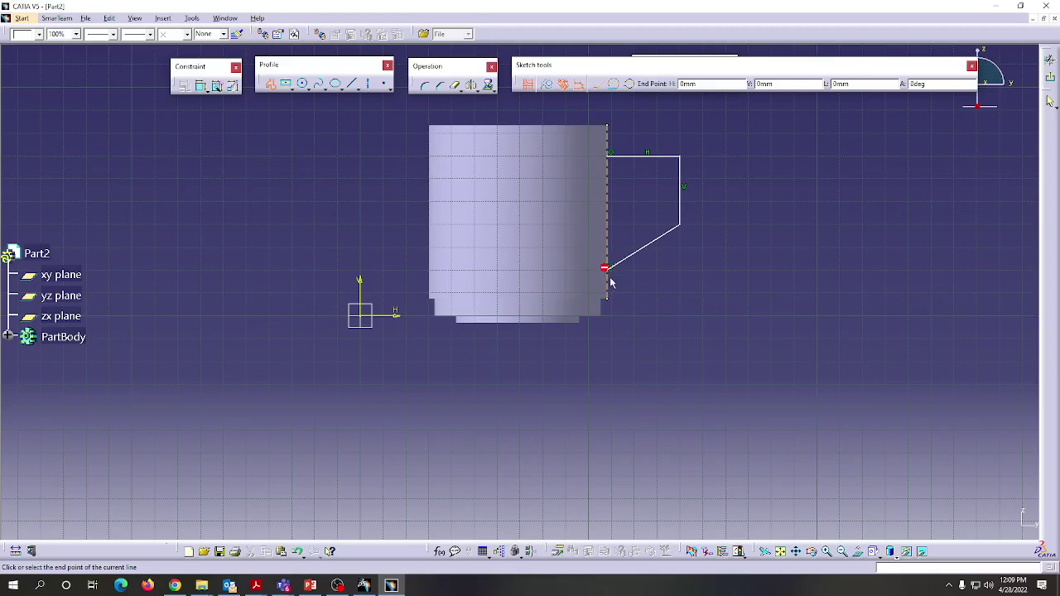
left_click(610, 283)
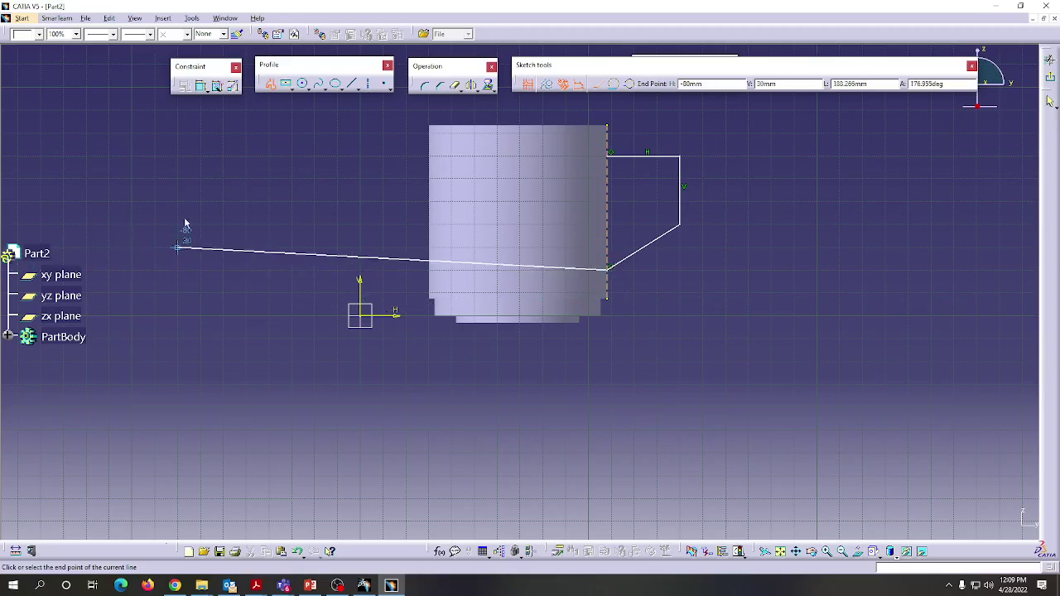
left_click(270, 86)
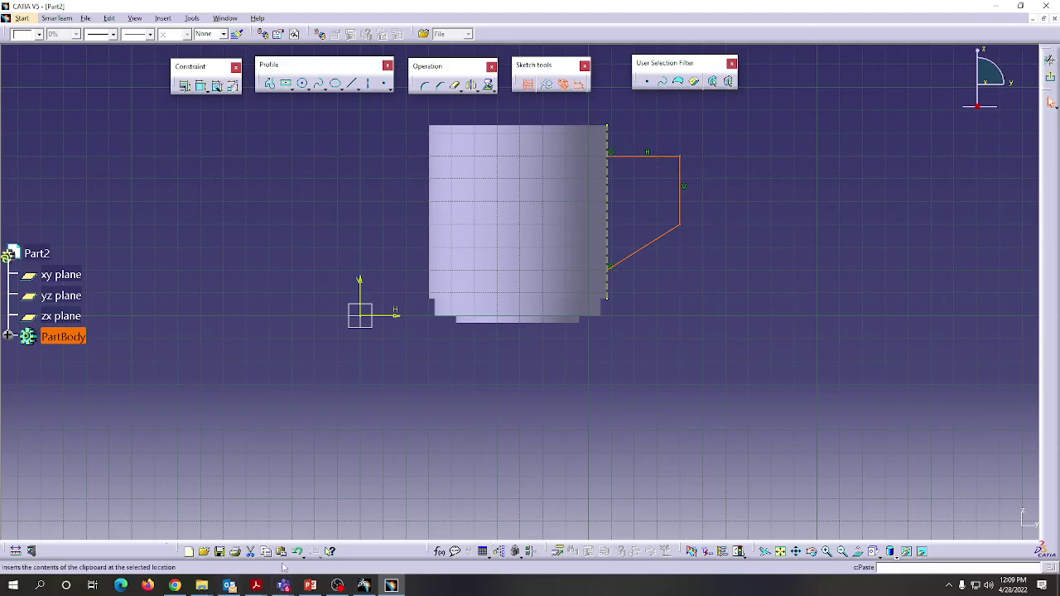
Step: Switch to cup part file.pdf in Acrobat Reader and examine the handle's sweep path dimensions in Section D-D
mouse_move(257, 585)
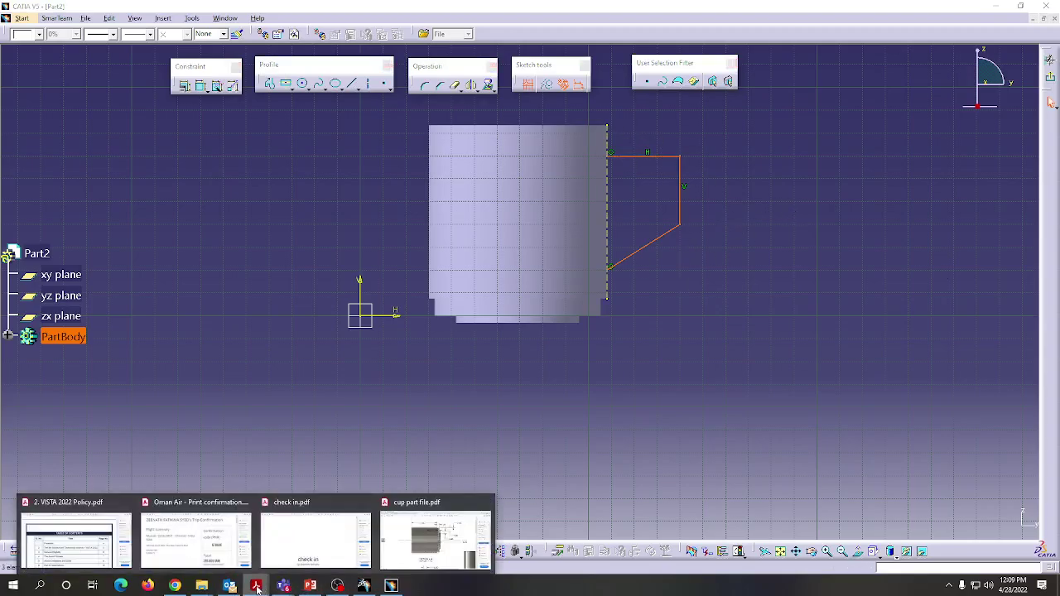
left_click(429, 542)
scroll(428, 374, "down", 2)
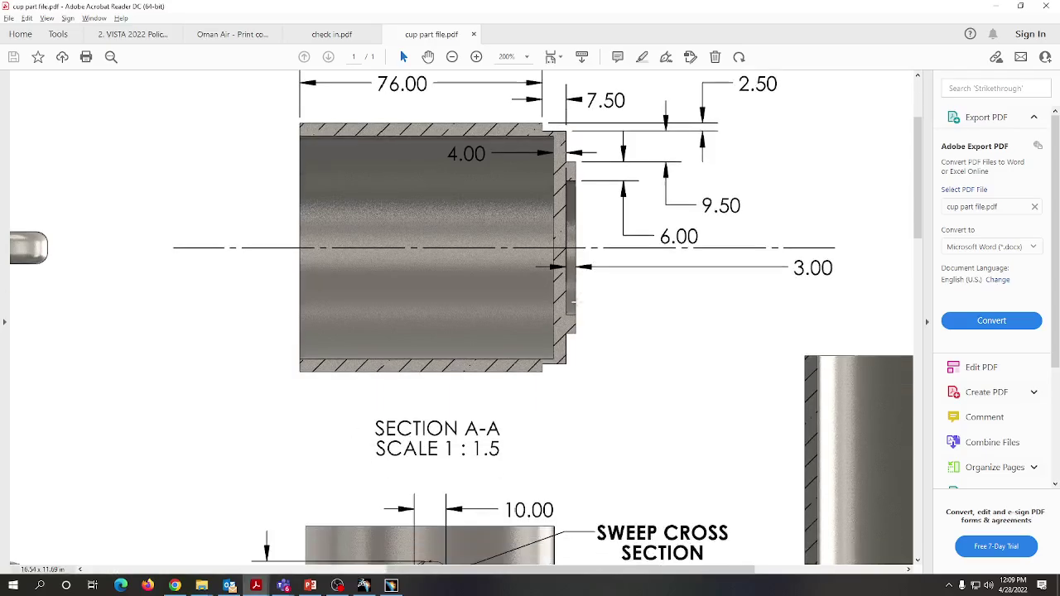
scroll(580, 245, "down", 1, "ctrl")
scroll(580, 246, "down", 5, "ctrl")
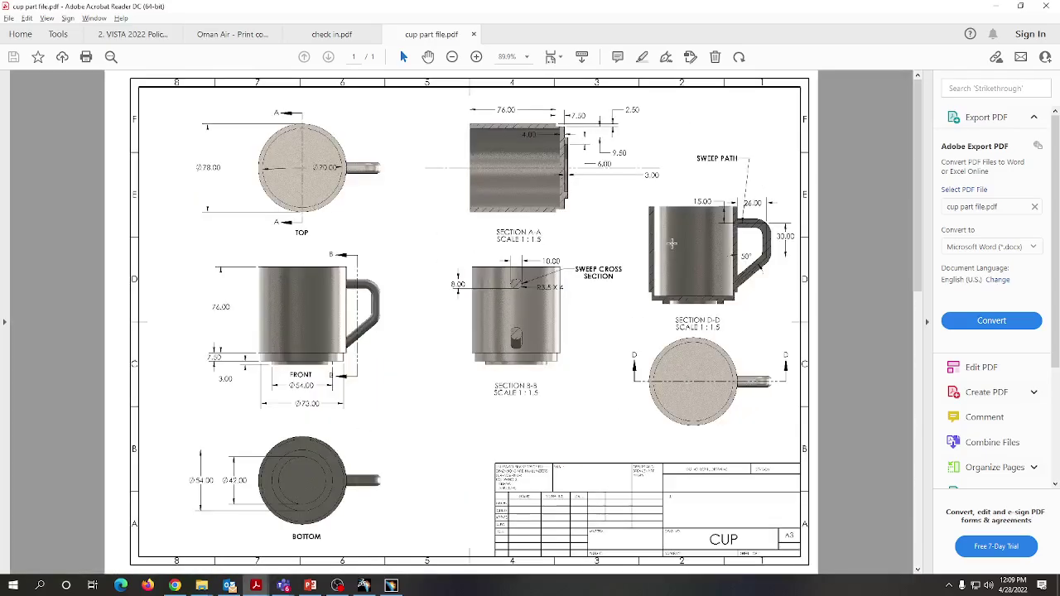
scroll(861, 242, "up", 2, "ctrl")
scroll(853, 228, "down", 1, "ctrl")
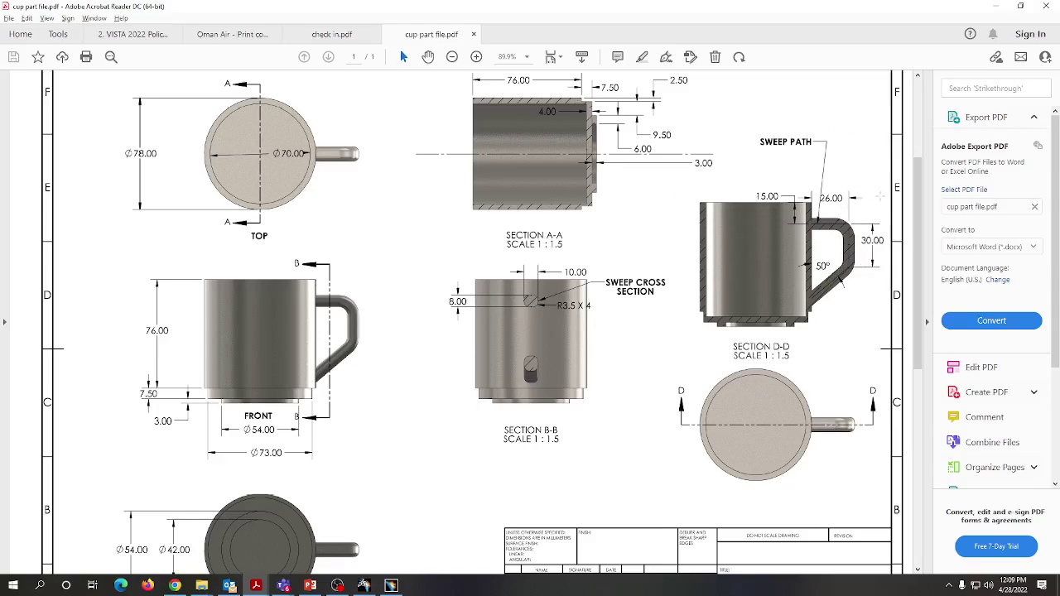
left_click(995, 6)
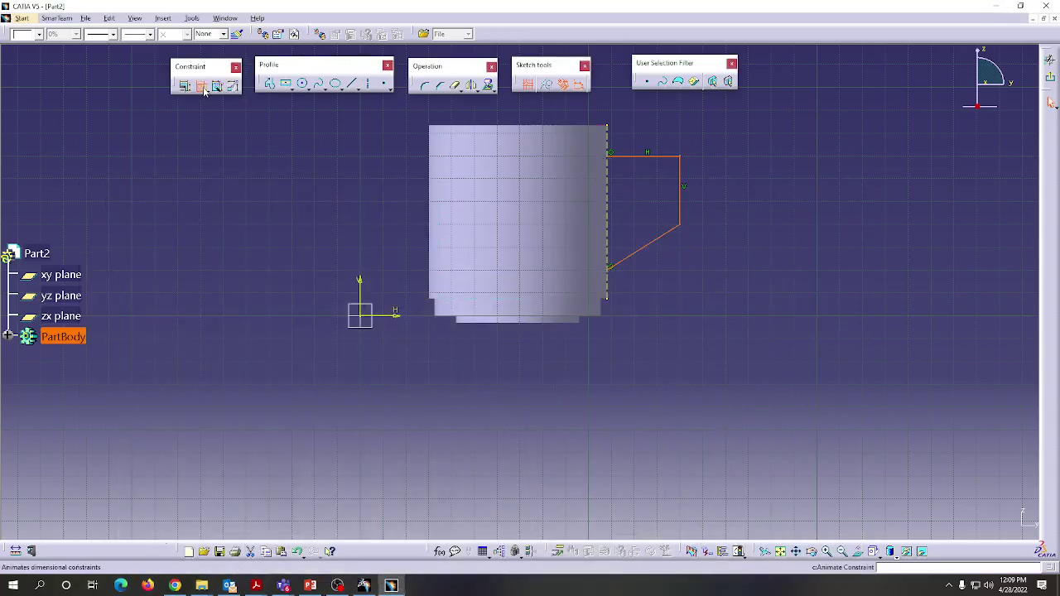
Step: Back in the CATIA sketch, dimension the vertical distance from the construction edge's upper end to the handle path's horizontal line
key("Escape")
left_click(615, 130)
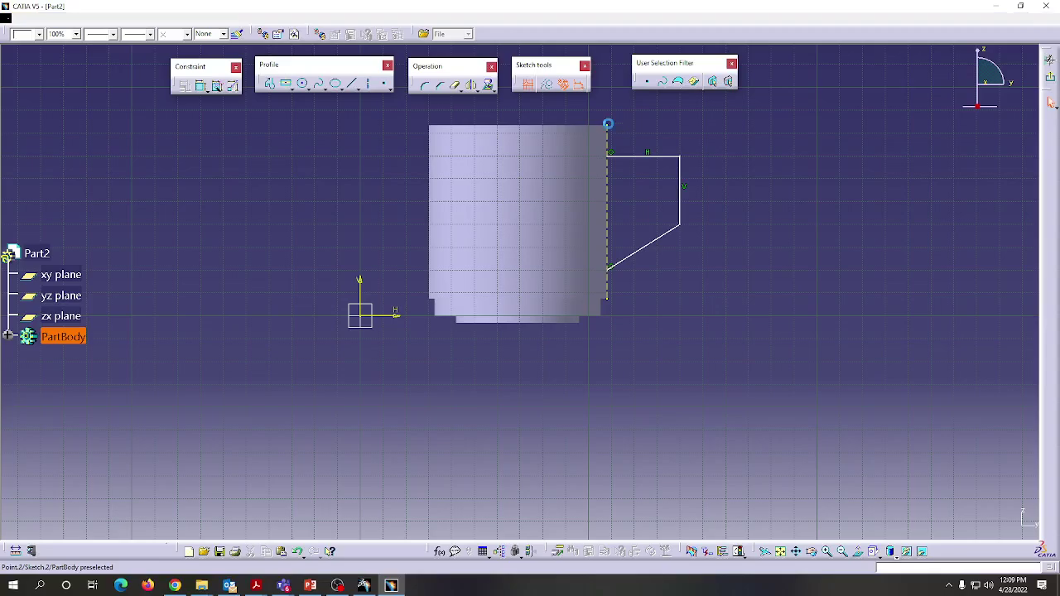
left_click(608, 156)
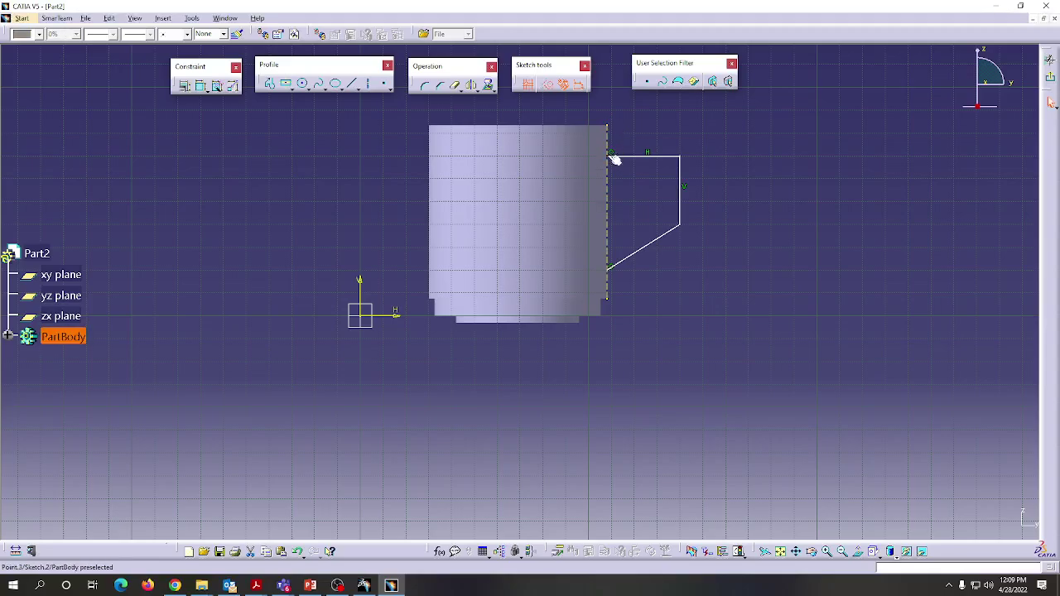
left_click(202, 87)
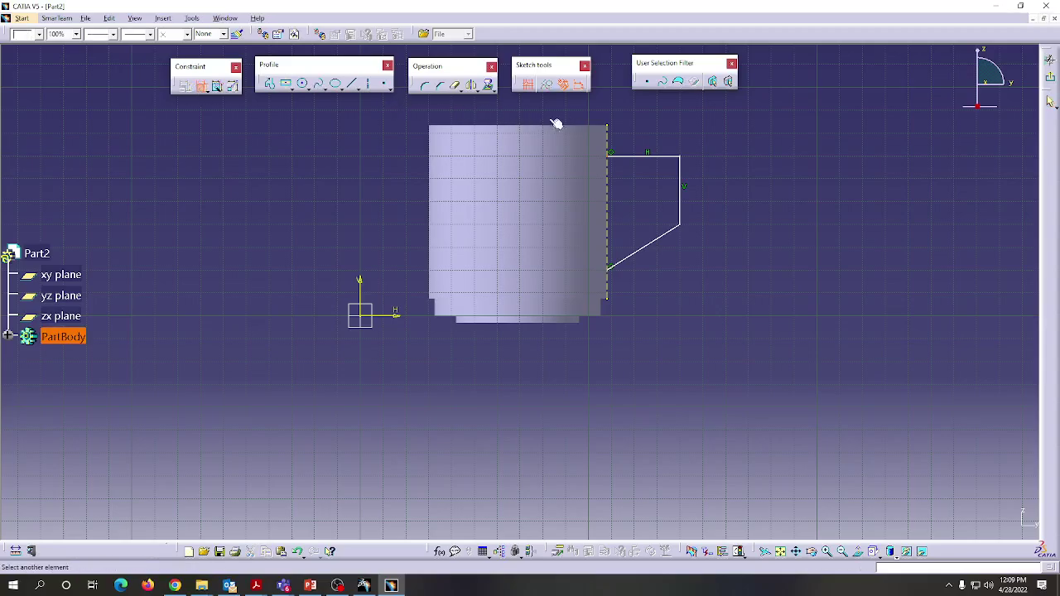
left_click(613, 150)
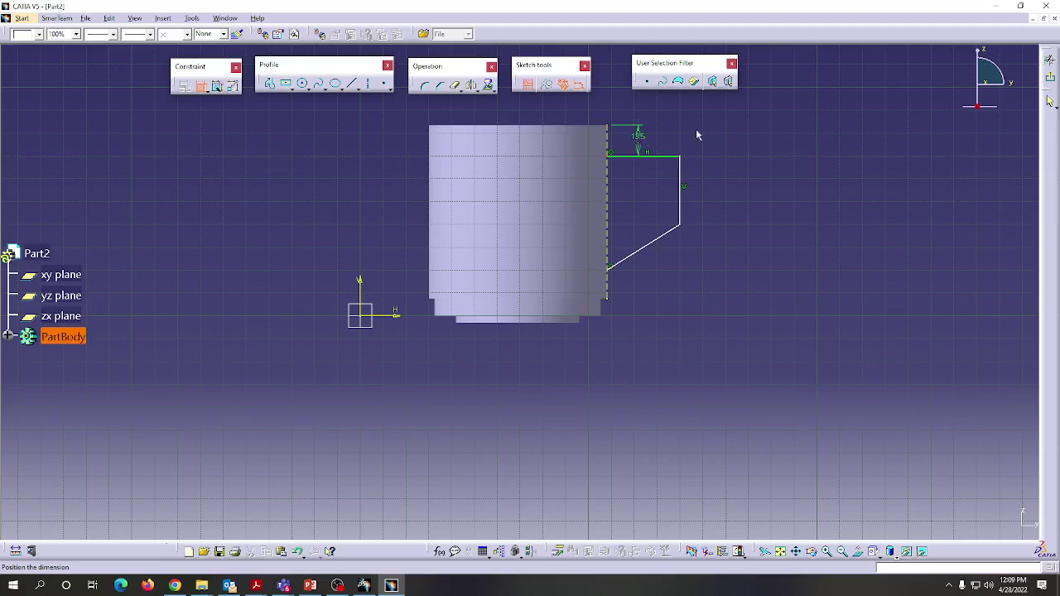
left_click(746, 147)
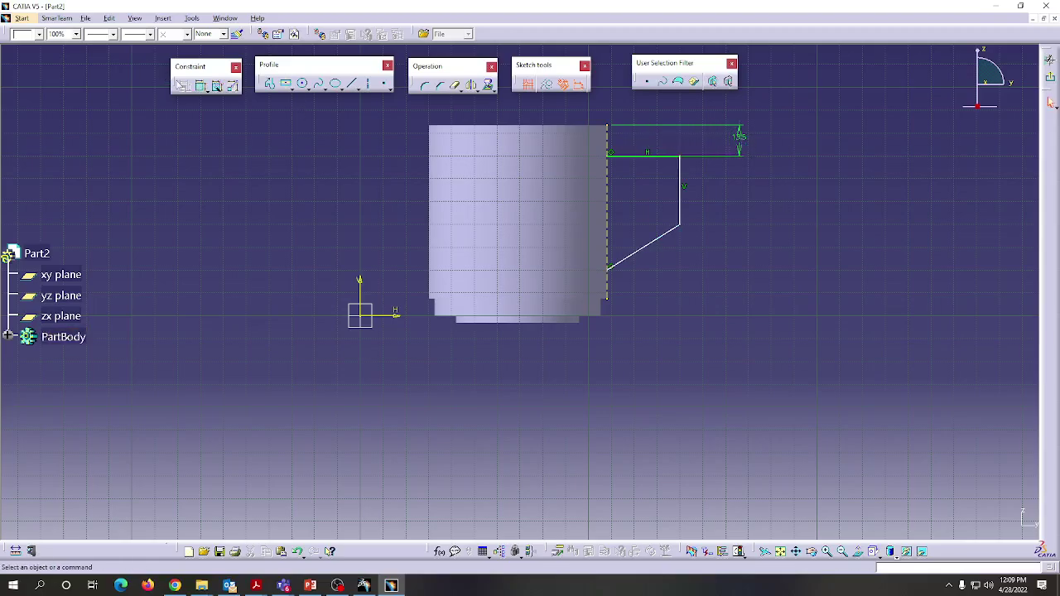
Step: Dimension the horizontal reach of the handle path from the cup wall and the length of its vertical line
left_click(201, 86)
left_click(647, 157)
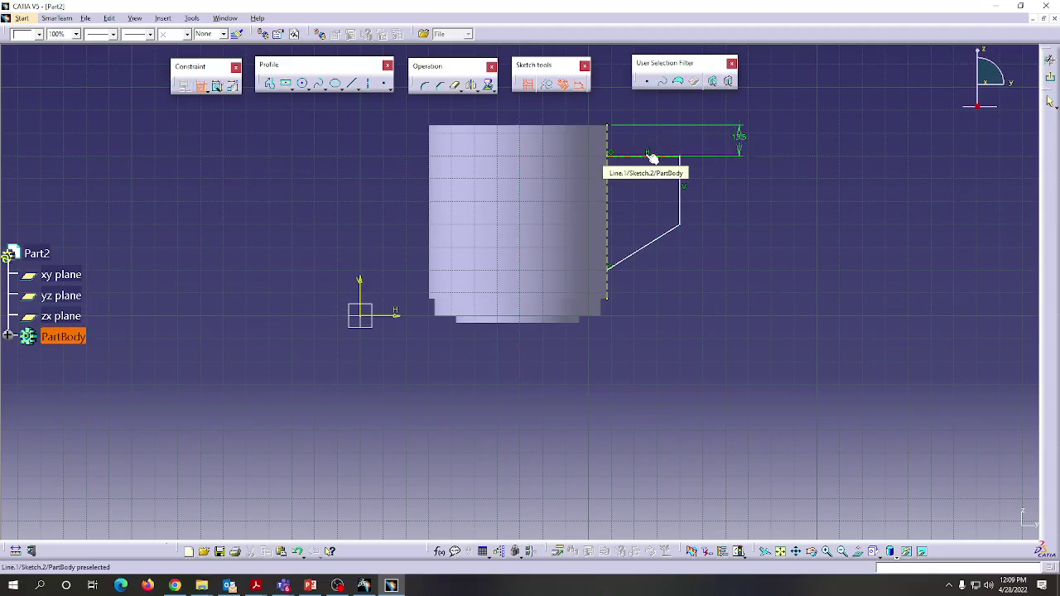
left_click(644, 186)
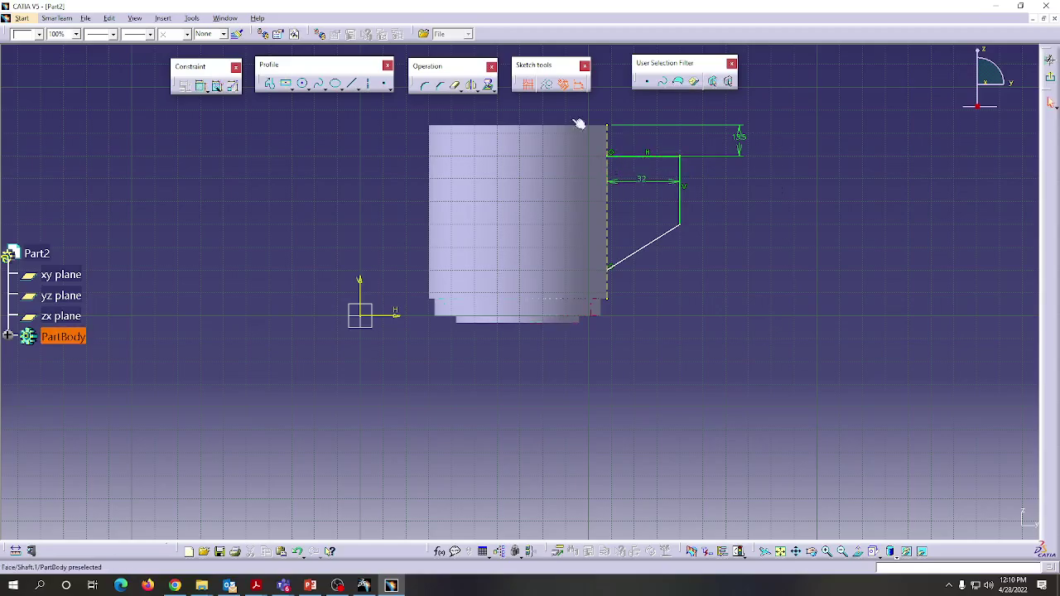
left_click(201, 86)
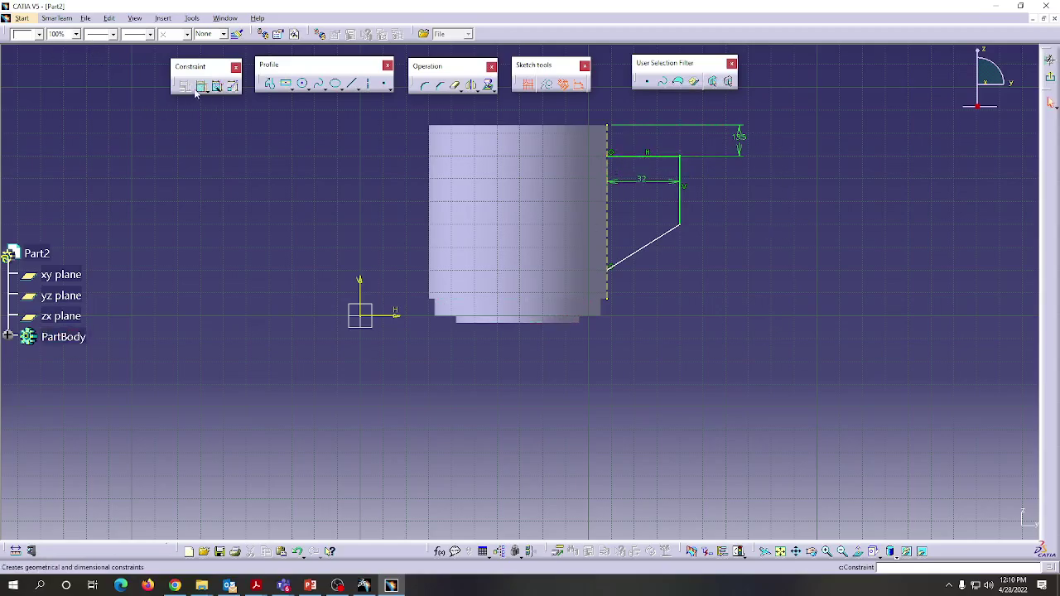
left_click(680, 209)
left_click(768, 205)
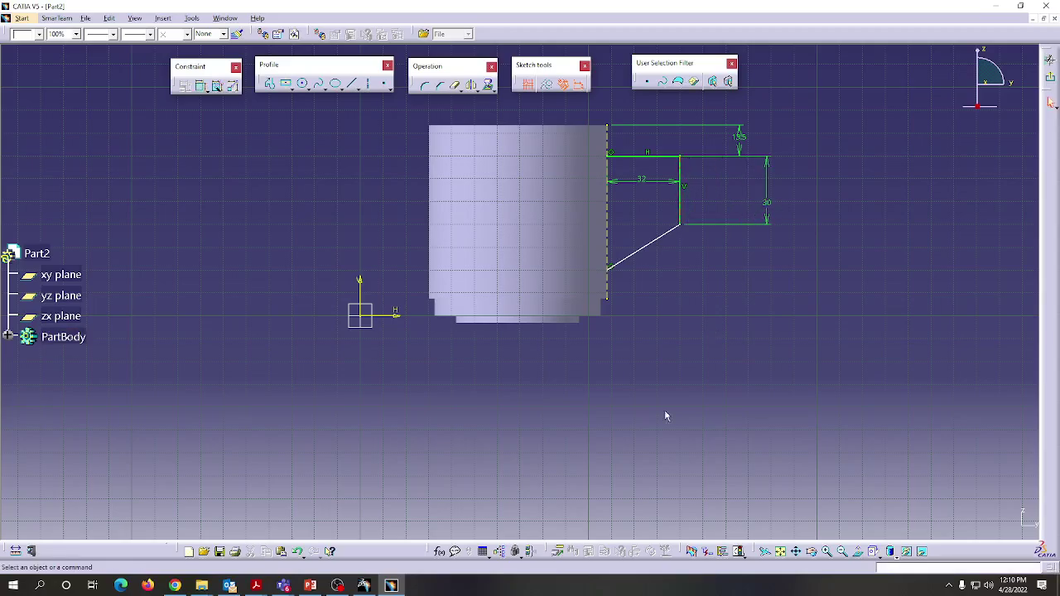
Step: Check the handle dimensions in cup part file.pdf and set the path's offset from the cup's rim to 15 mm
left_click(256, 585)
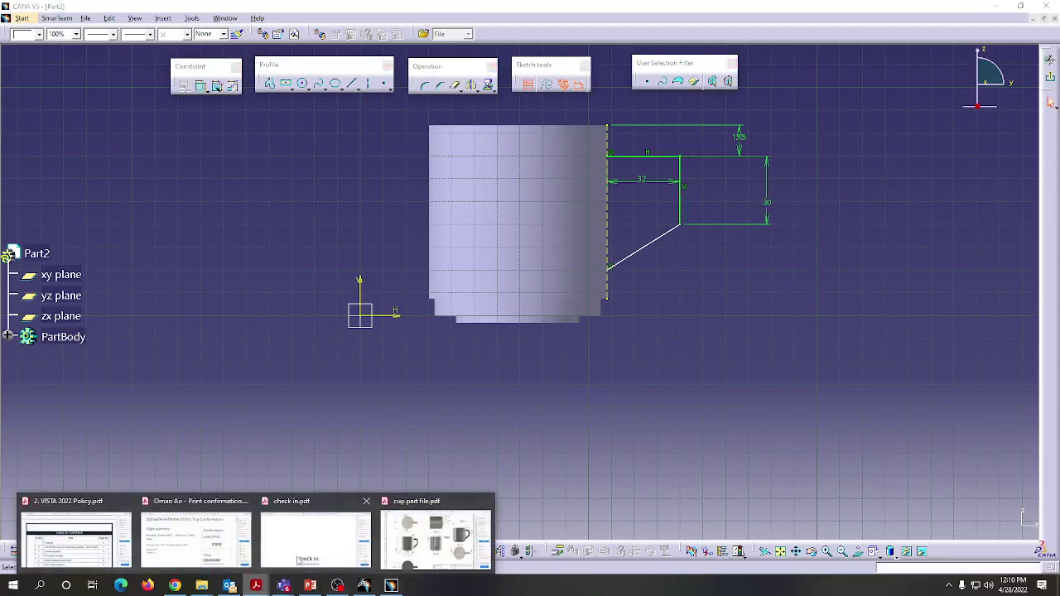
left_click(406, 544)
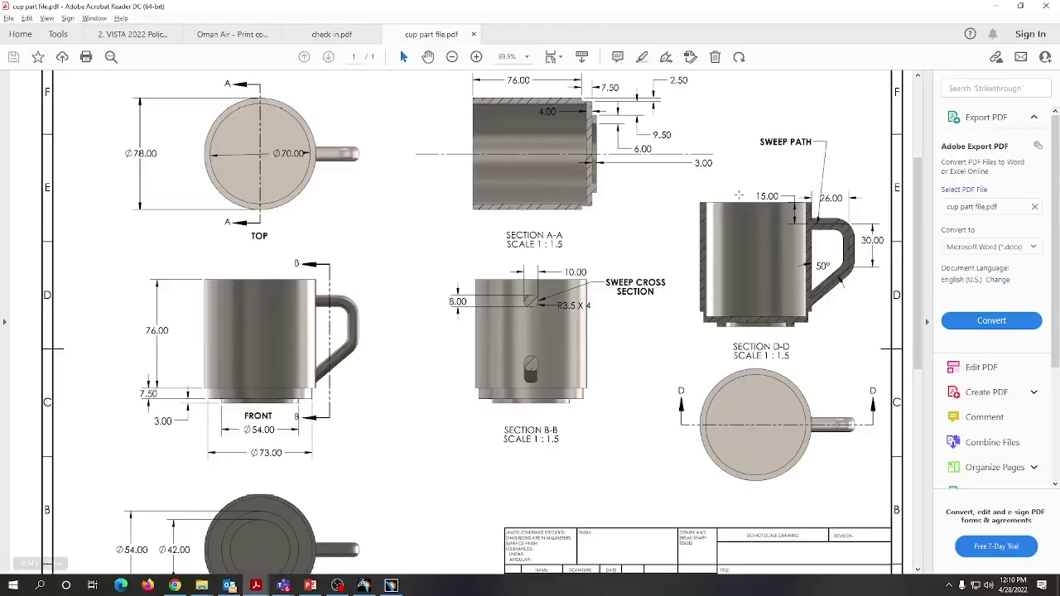
left_click(996, 6)
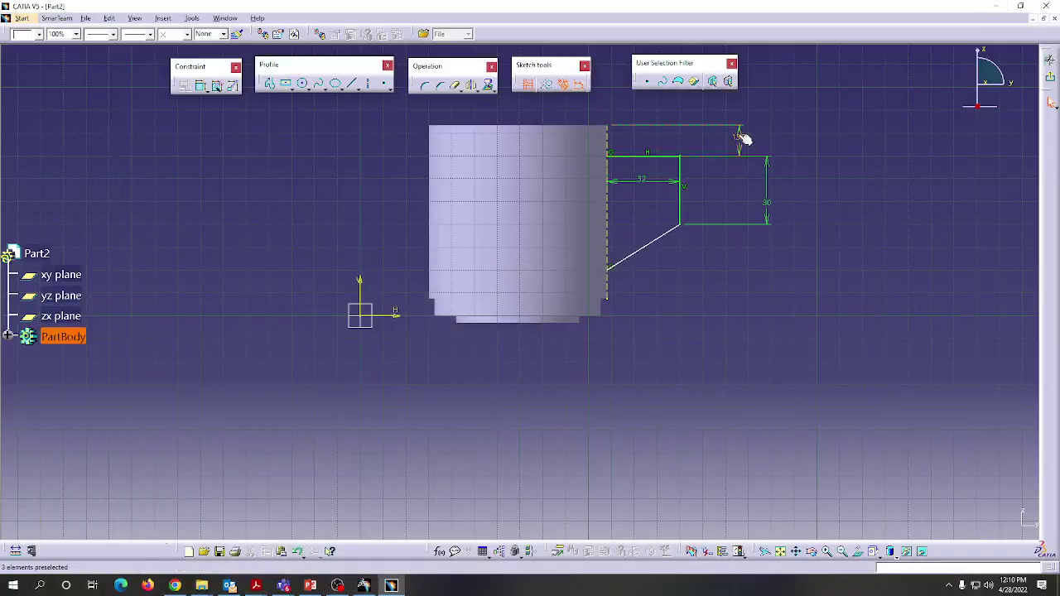
double_click(738, 132)
type("5")
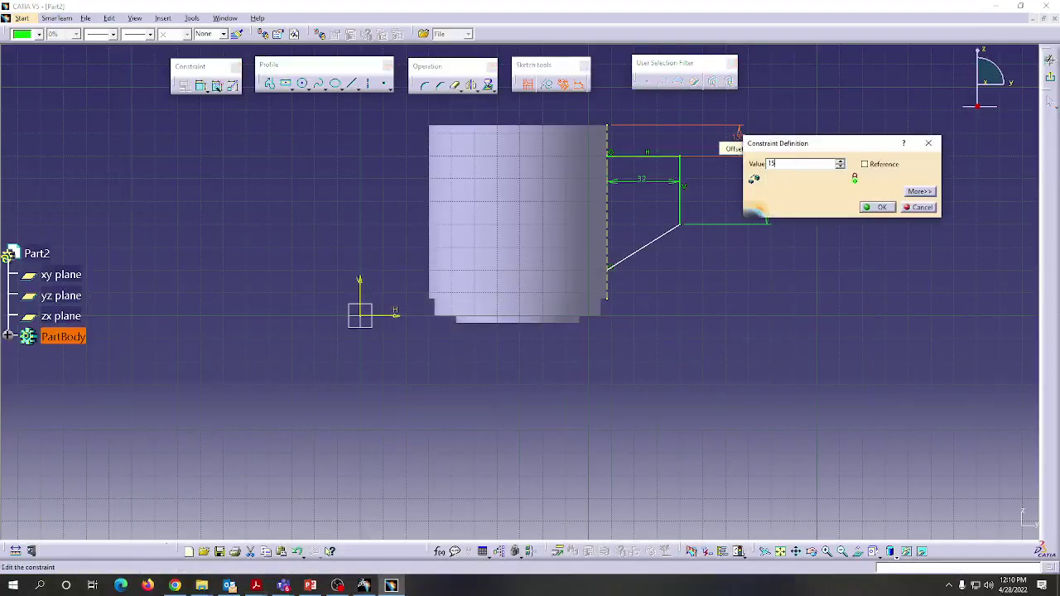
left_click(875, 206)
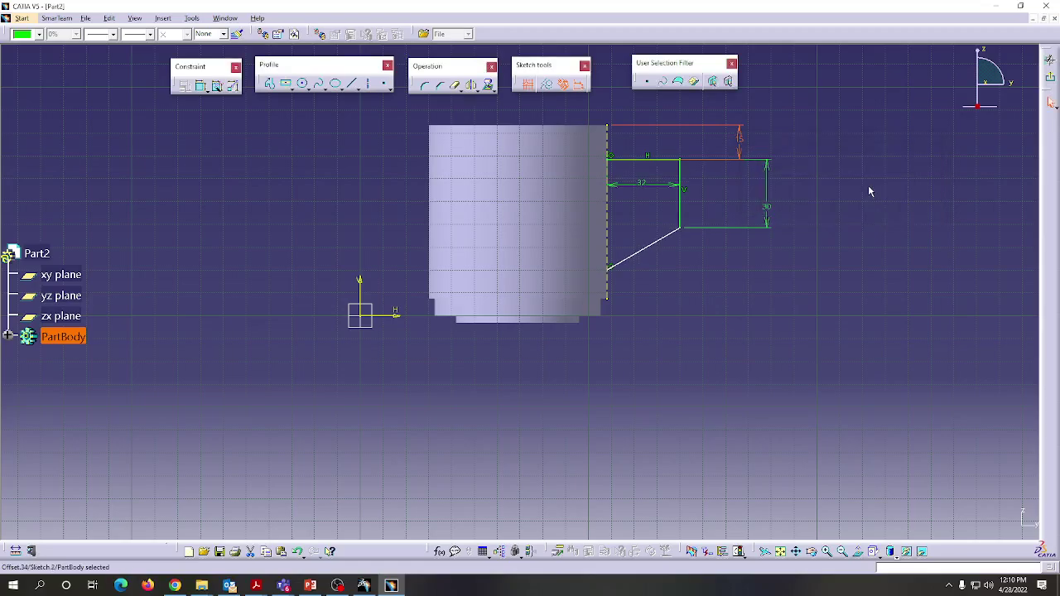
Step: Set the horizontal reach of the handle path from the cup wall to 26 mm
double_click(643, 183)
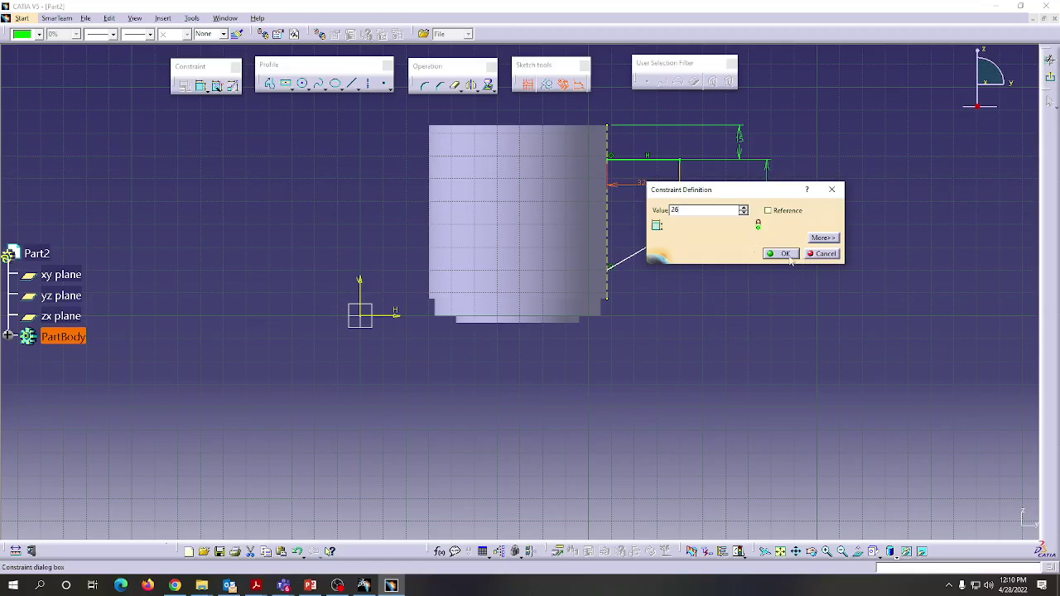
left_click(785, 253)
left_click(759, 191)
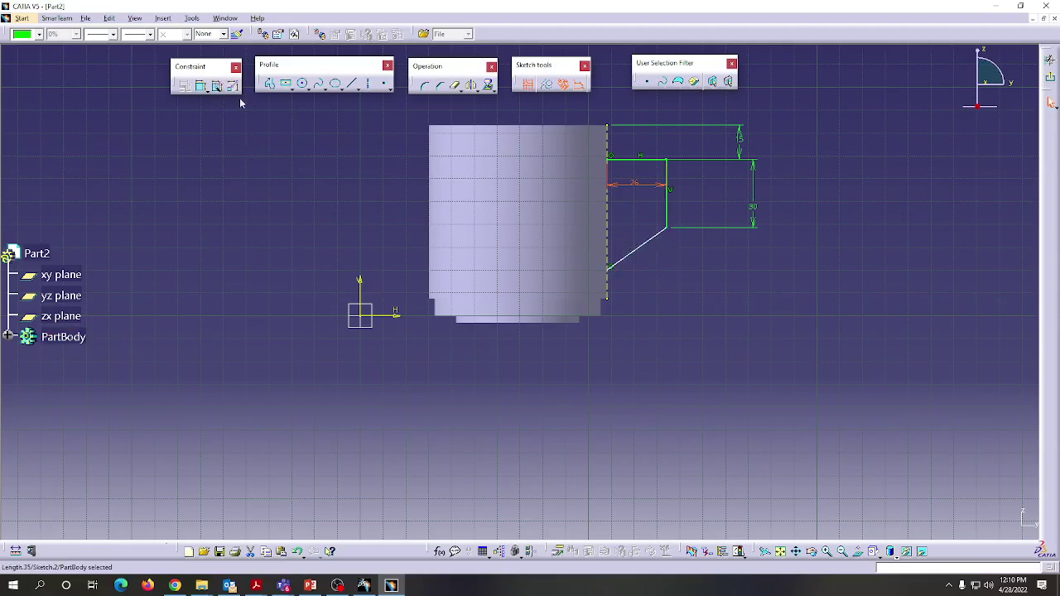
left_click(201, 85)
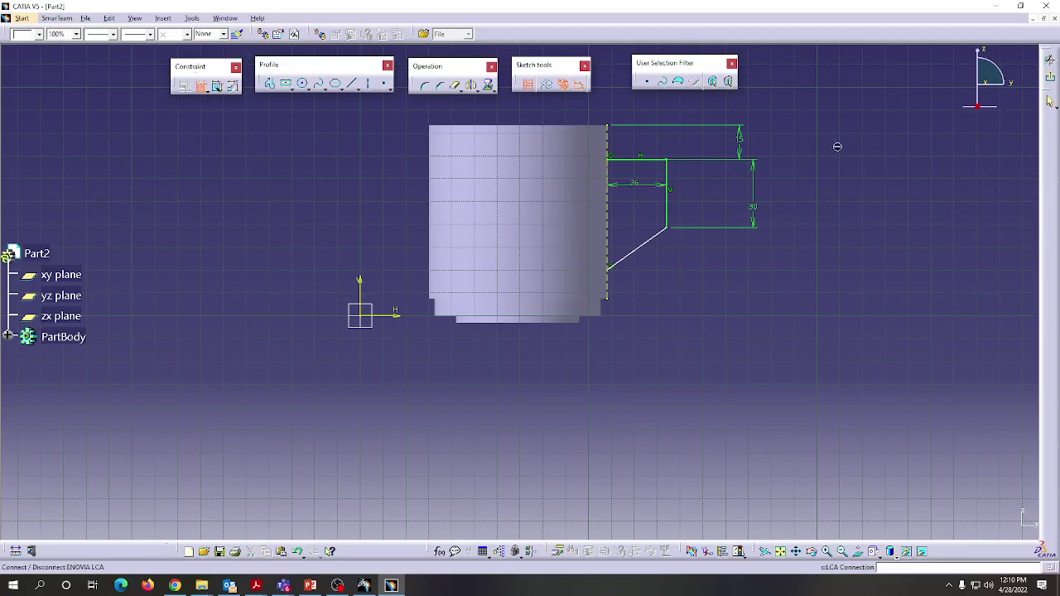
left_click(638, 247)
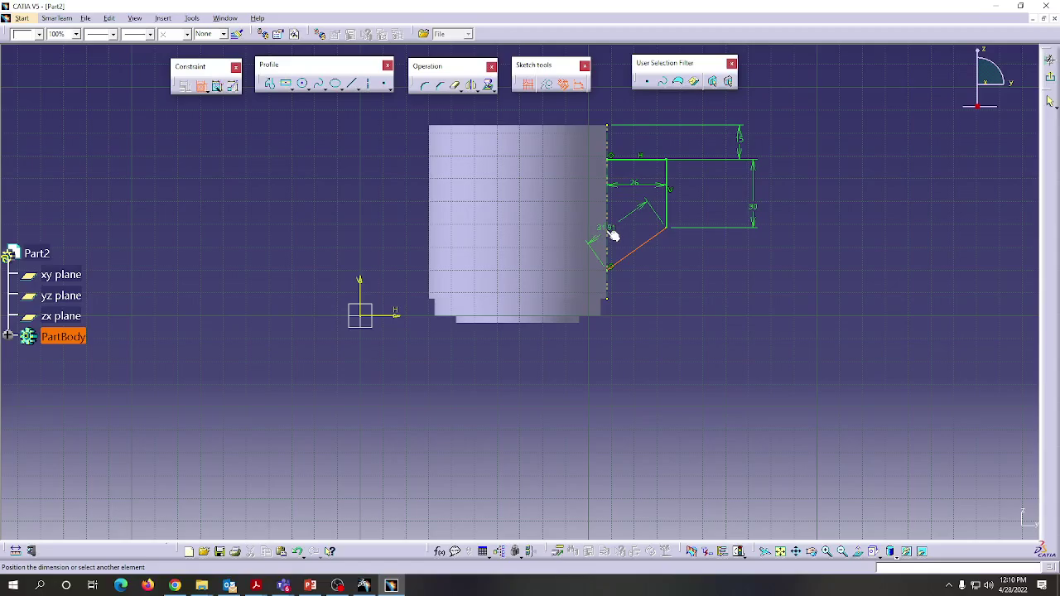
left_click(609, 234)
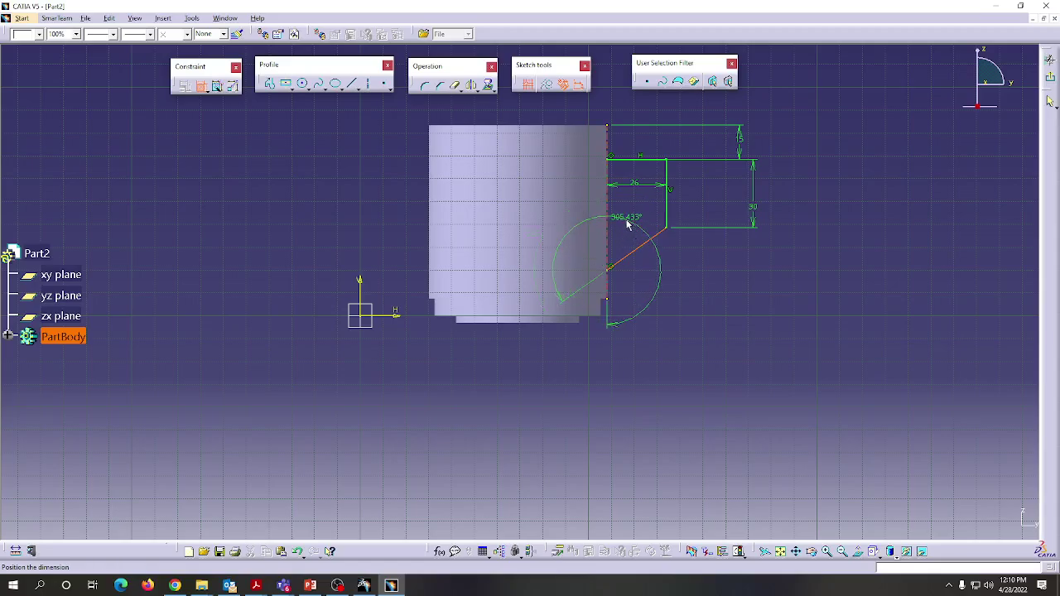
key("Escape")
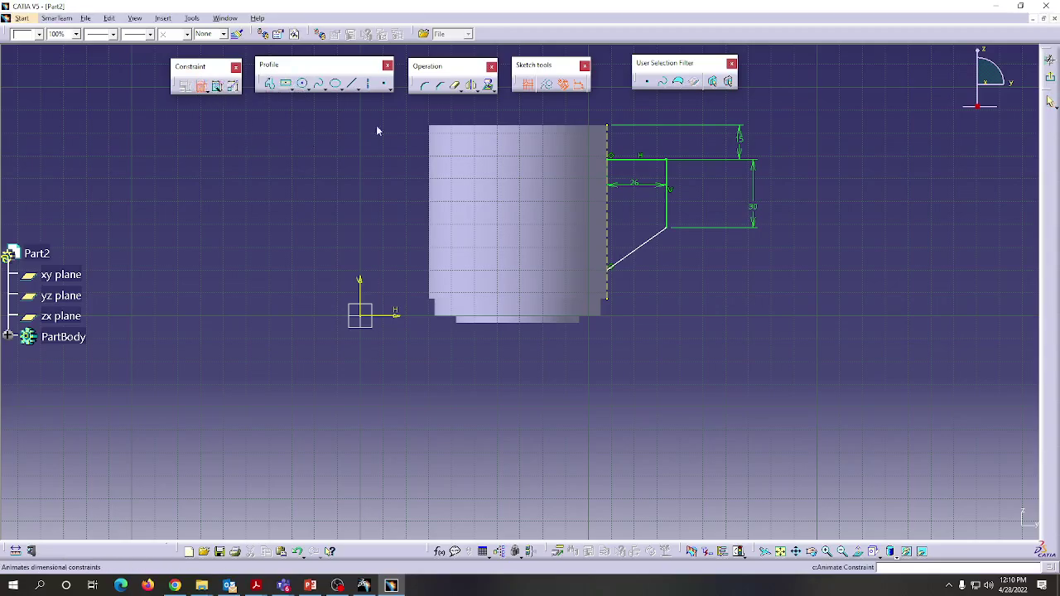
Step: Constrain the angle between the cup wall's construction edge and the handle path's slanted line to 50 degrees
left_click(610, 229)
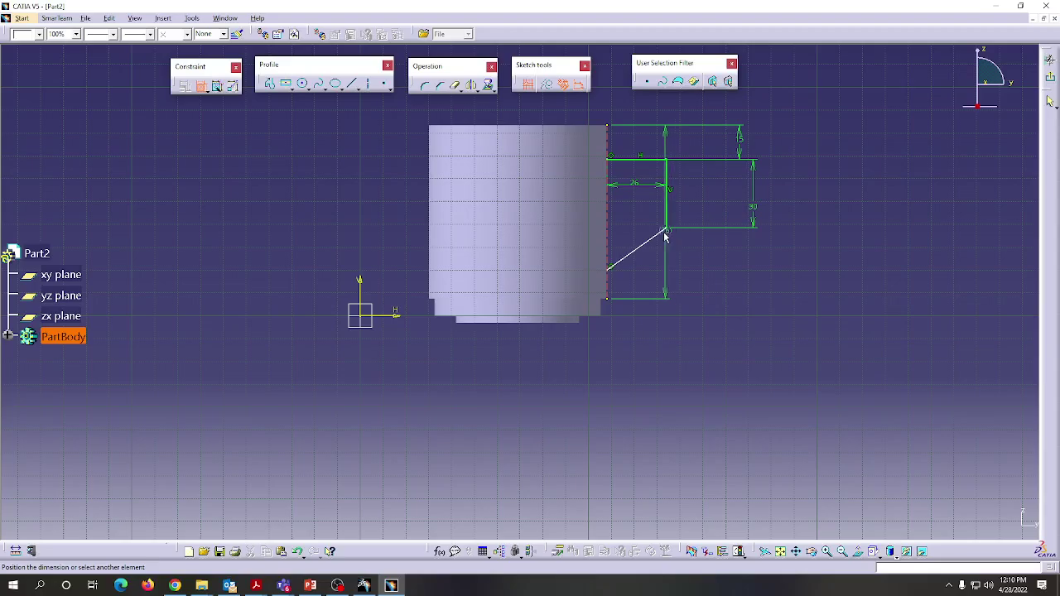
left_click(662, 233)
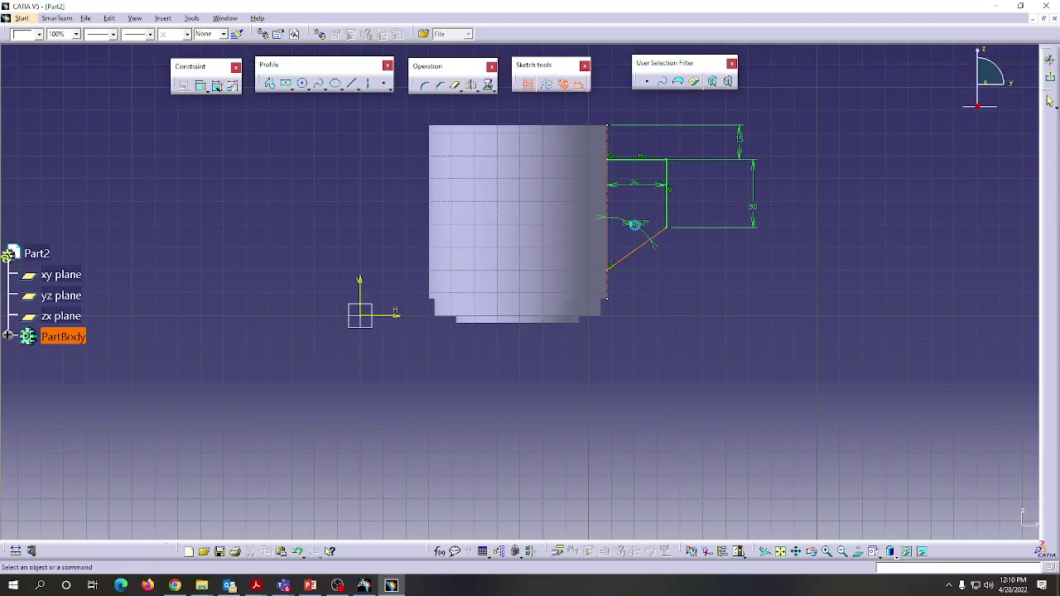
left_click(634, 225)
double_click(636, 220)
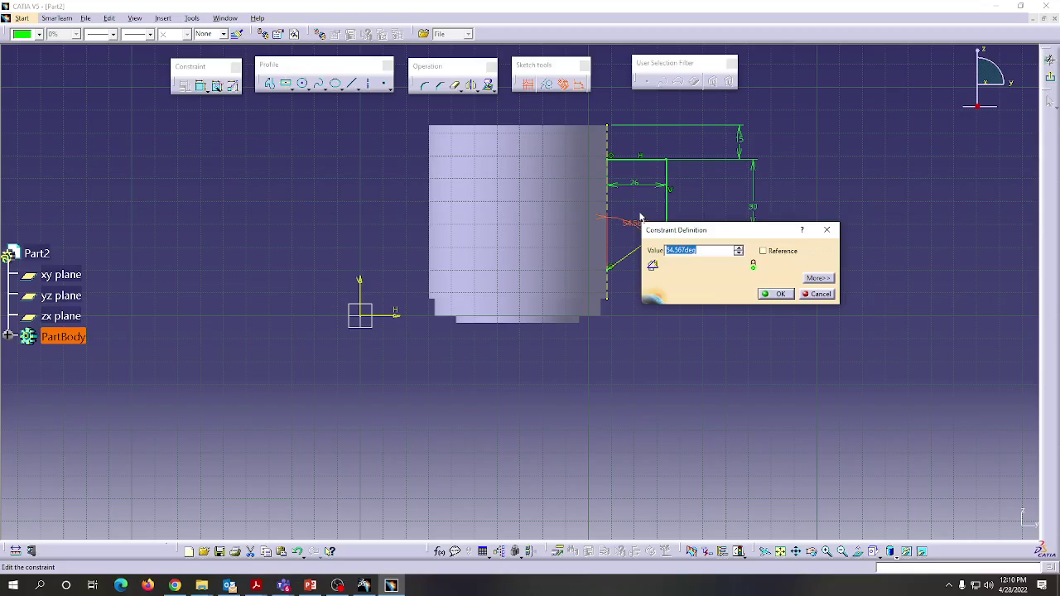
type("50")
left_click(776, 294)
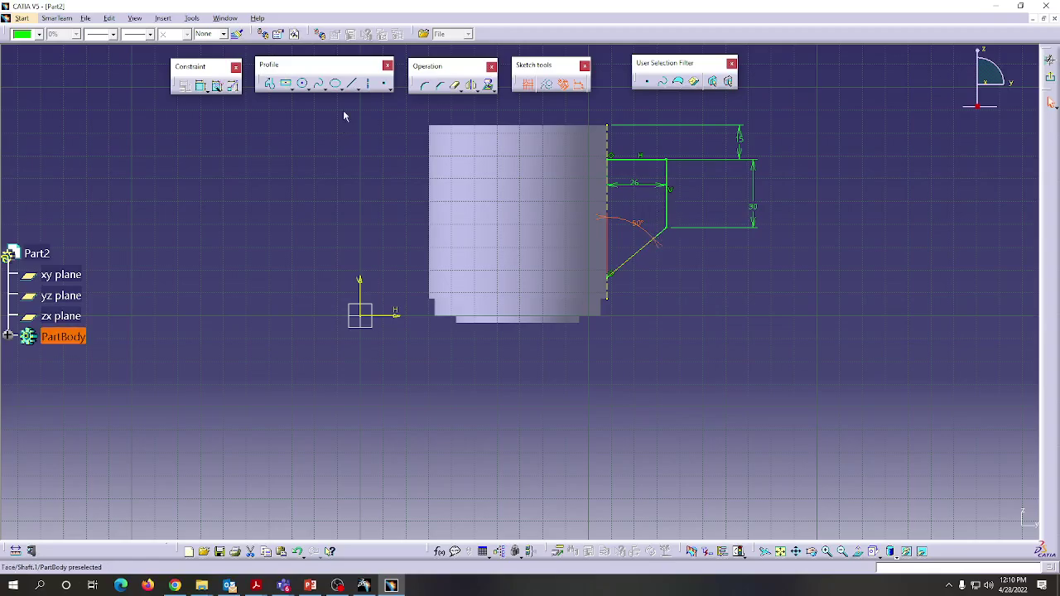
Step: Round the corner between the handle path's horizontal and vertical lines to a 10 mm radius, accepting the length-to-distance conversion
left_click(423, 84)
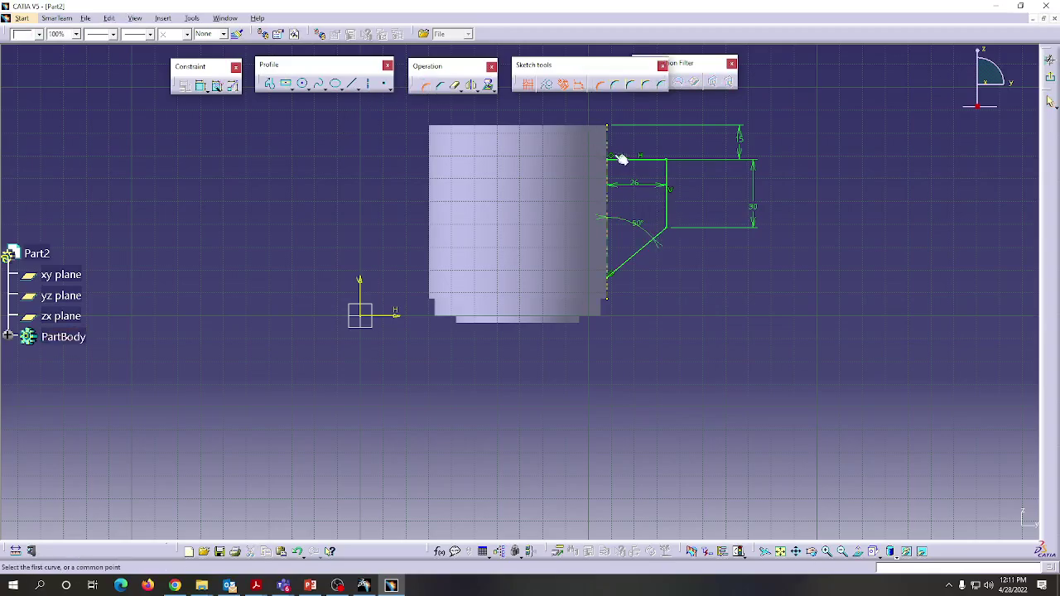
left_click(661, 163)
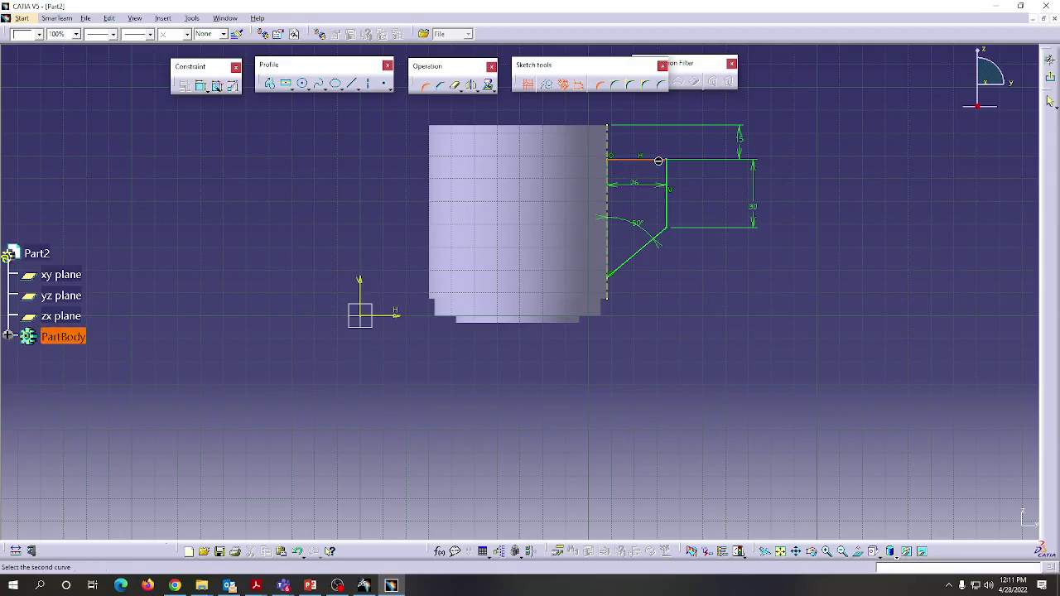
left_click(667, 174)
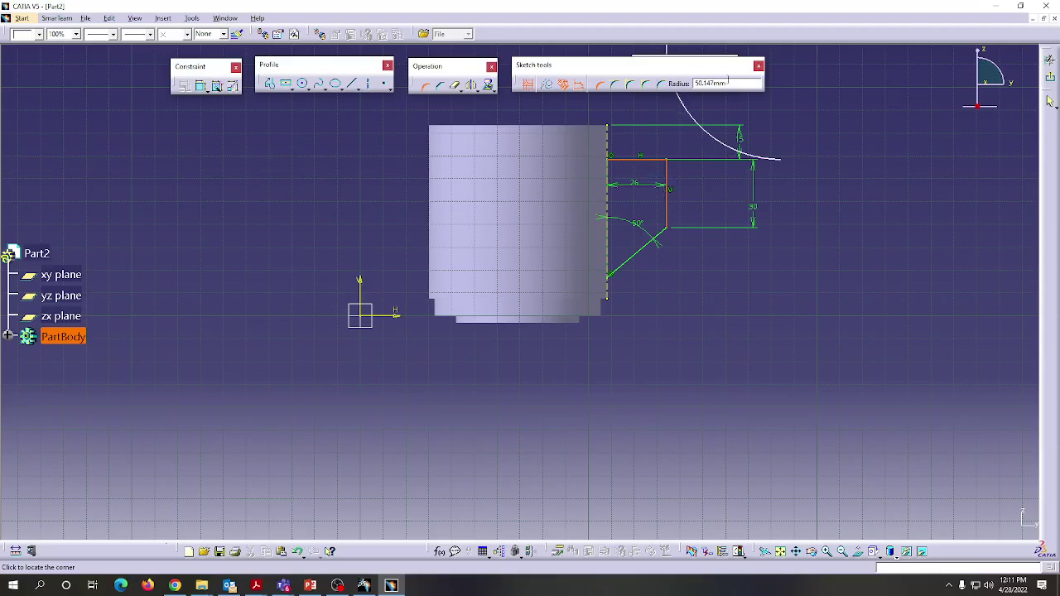
left_click_drag(729, 83, 694, 86)
type("10")
key("Return")
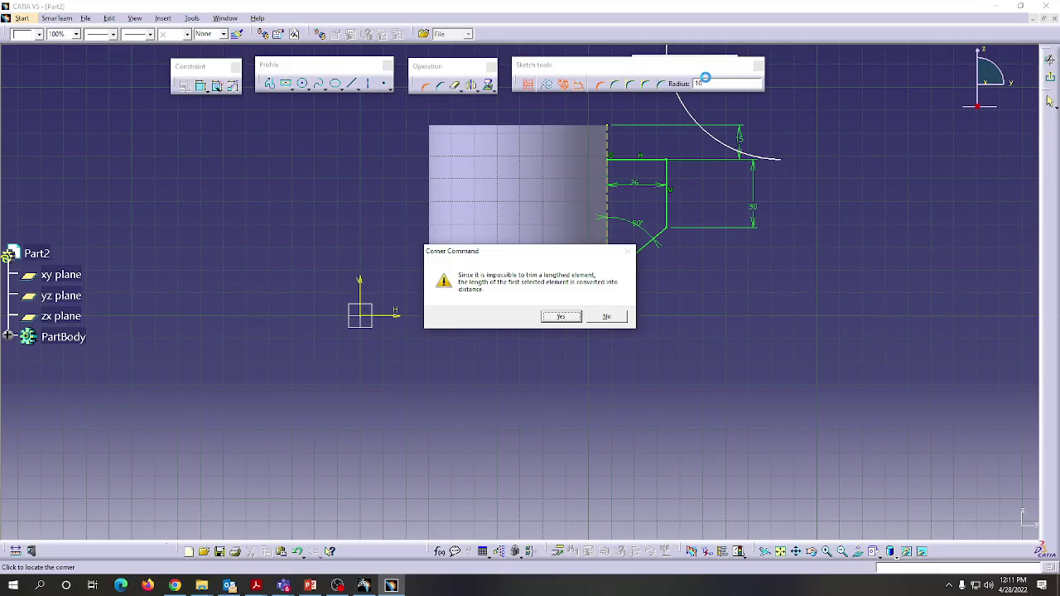
left_click(560, 317)
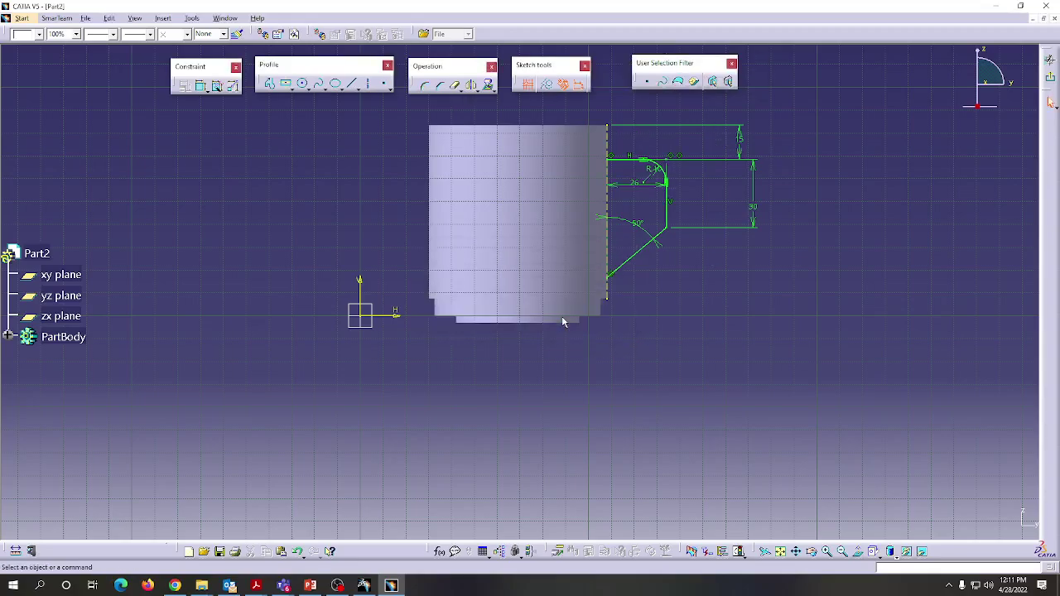
Step: Round the corner between the path's vertical and slanted lines to a 30 mm radius and exit the sketch
left_click(424, 85)
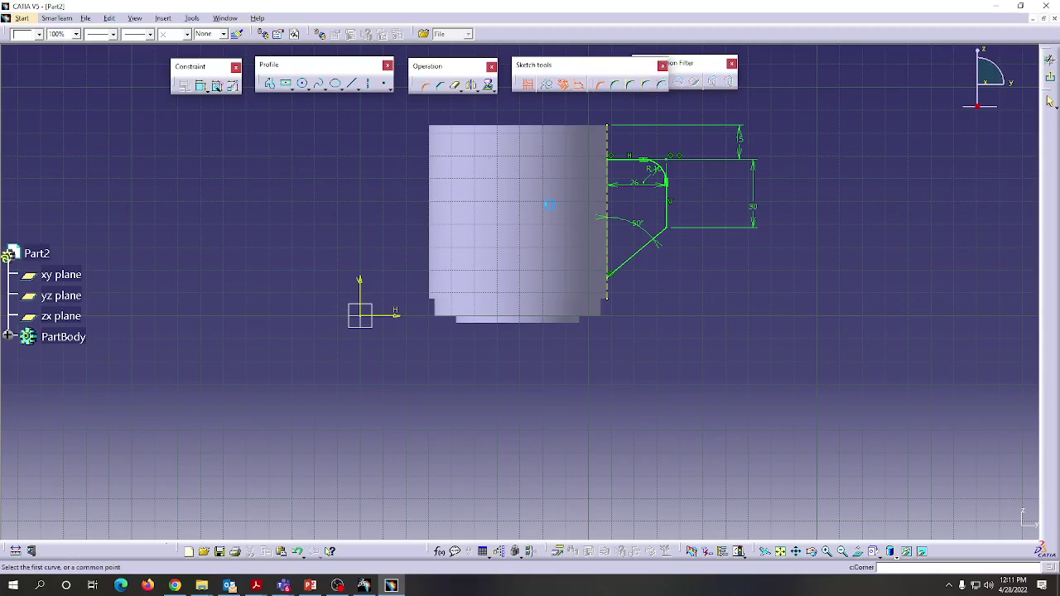
left_click(665, 225)
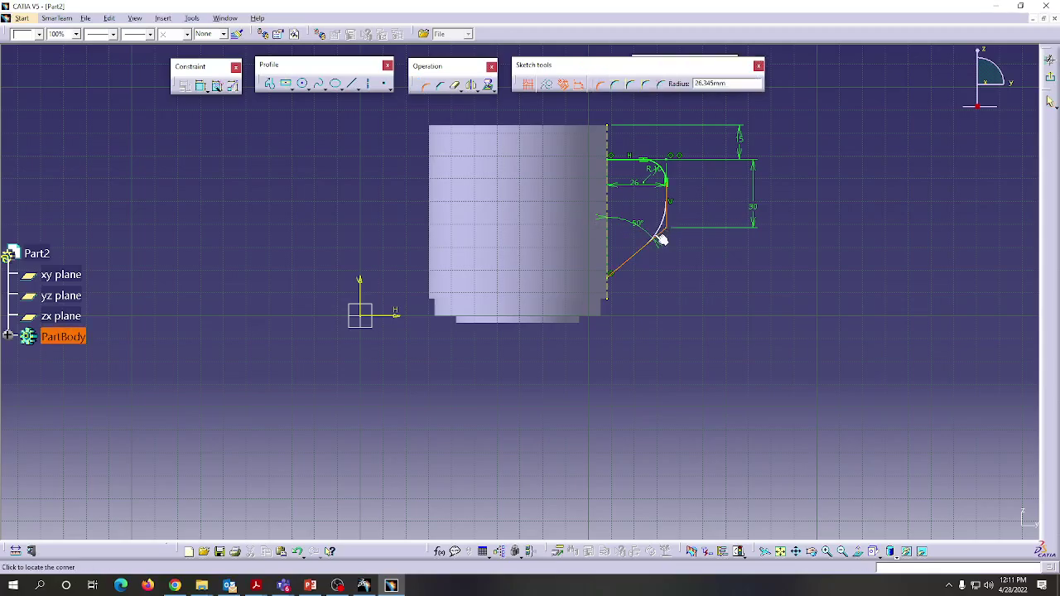
left_click(695, 82)
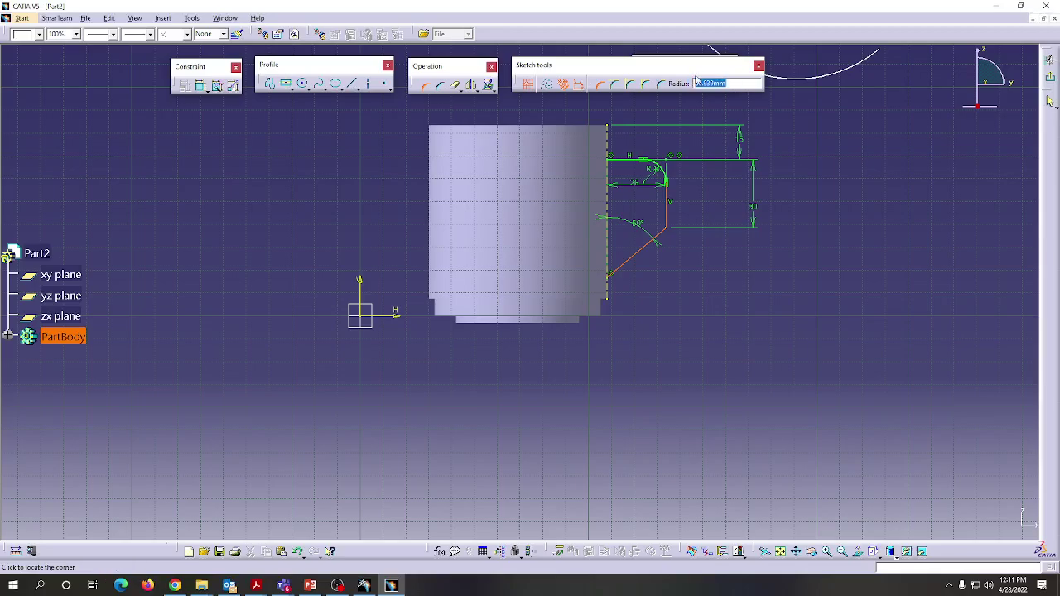
type("30")
key("Return")
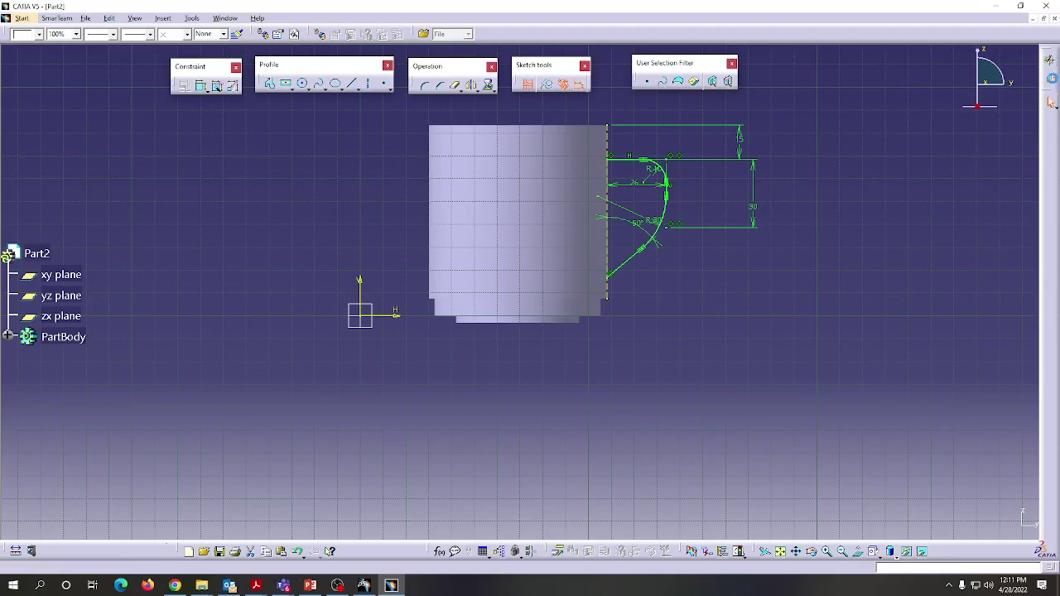
left_click(1050, 80)
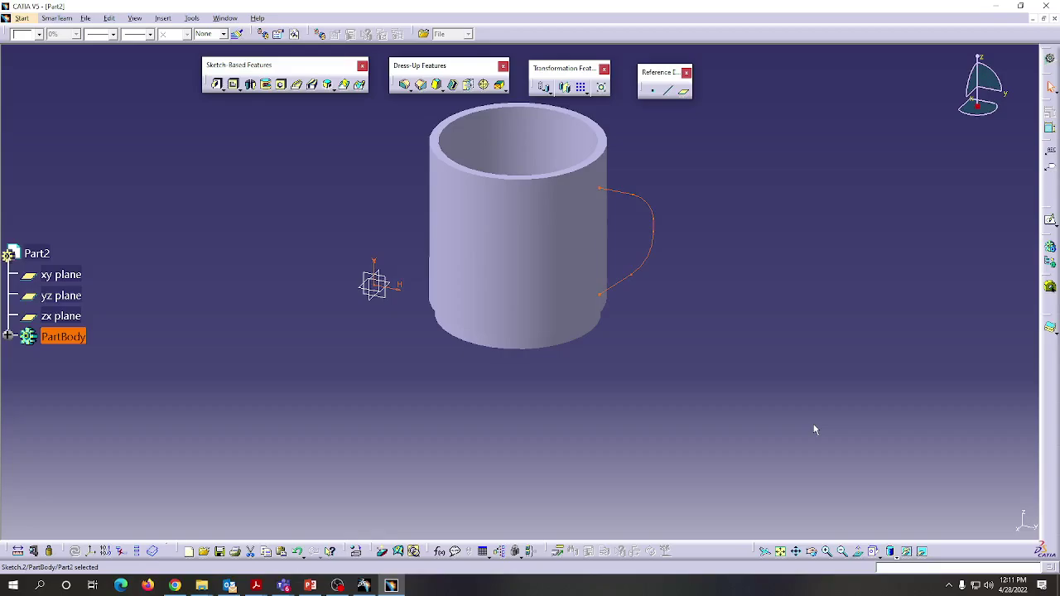
Step: Create a reference plane of type Tangent to surface on the cup's outer wall through the handle path's upper endpoint
left_click(687, 96)
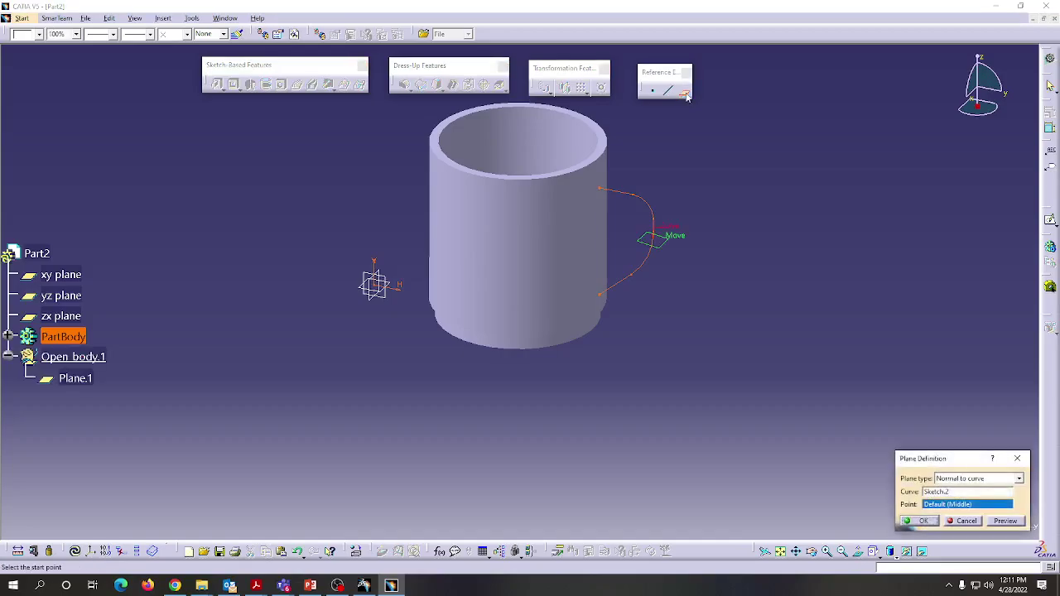
left_click(1019, 479)
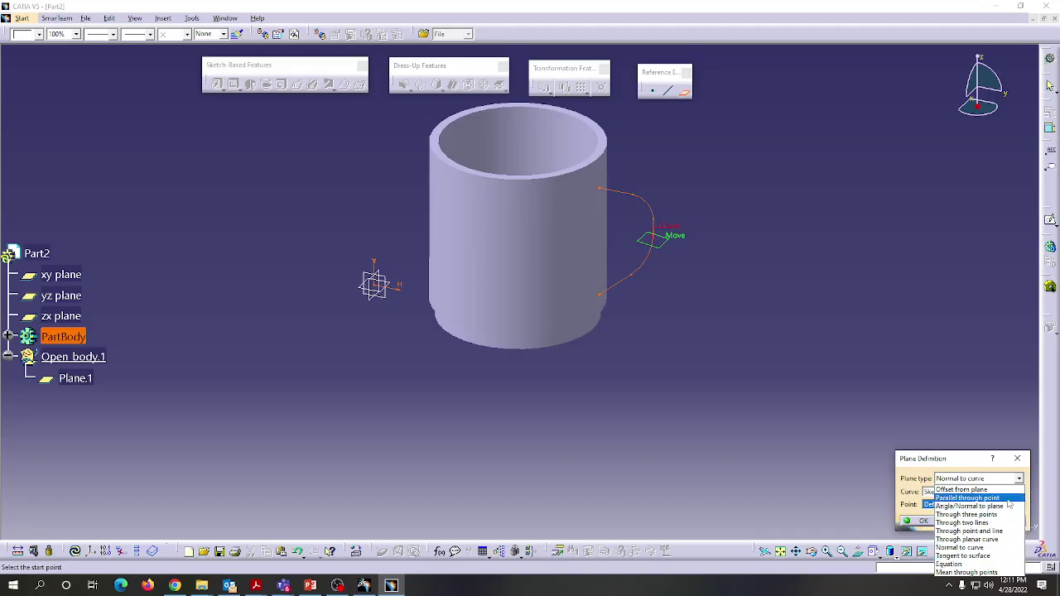
left_click(999, 556)
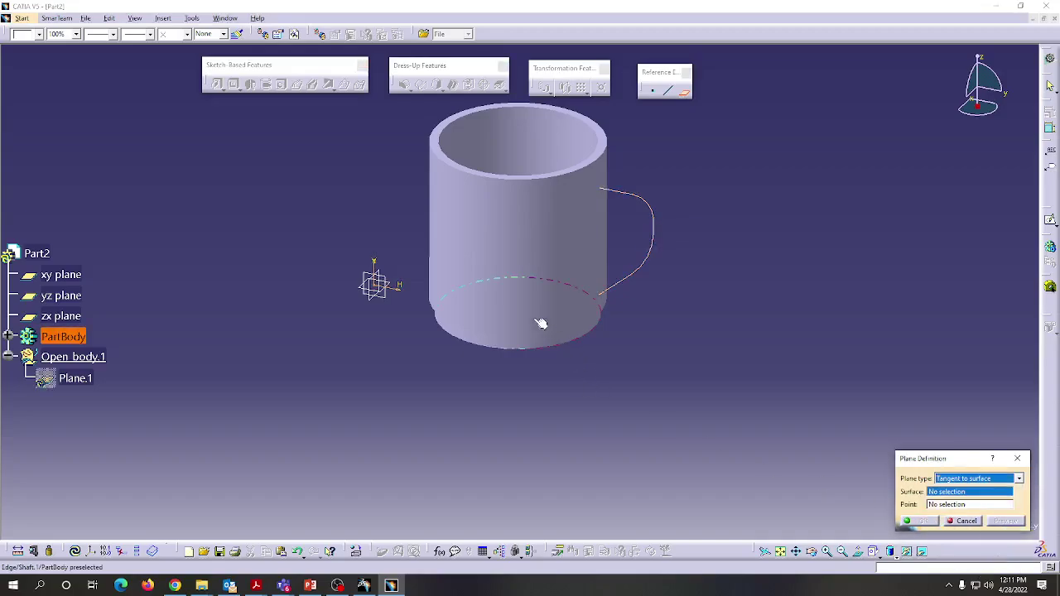
left_click(567, 234)
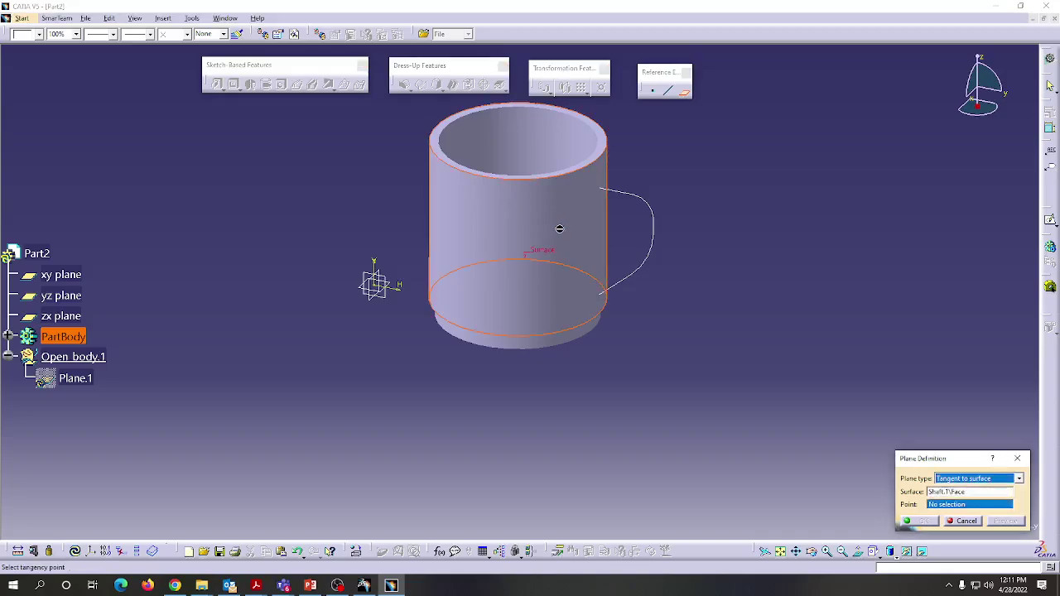
left_click(601, 191)
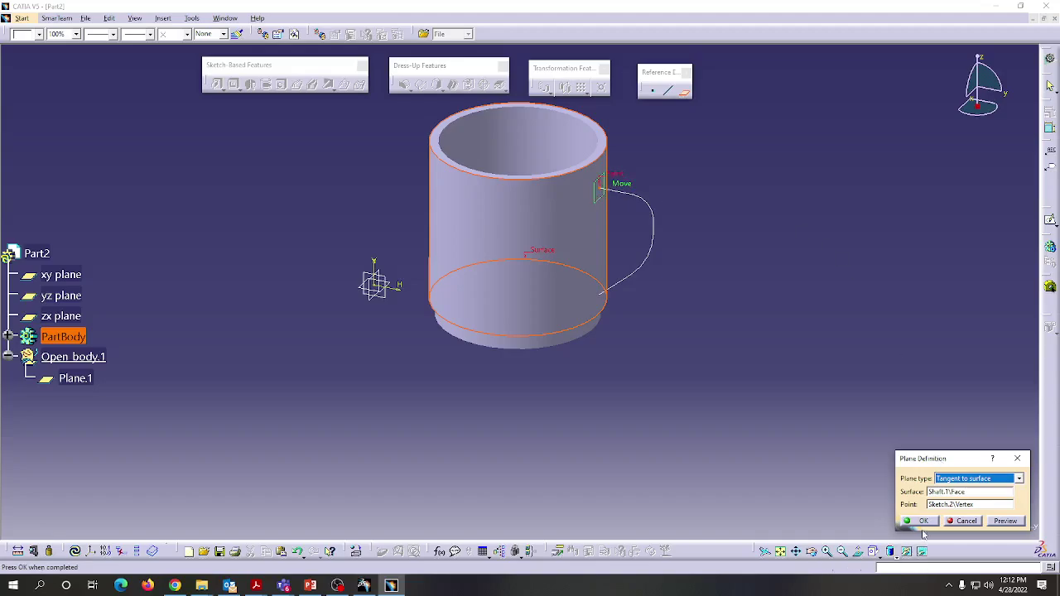
left_click(922, 521)
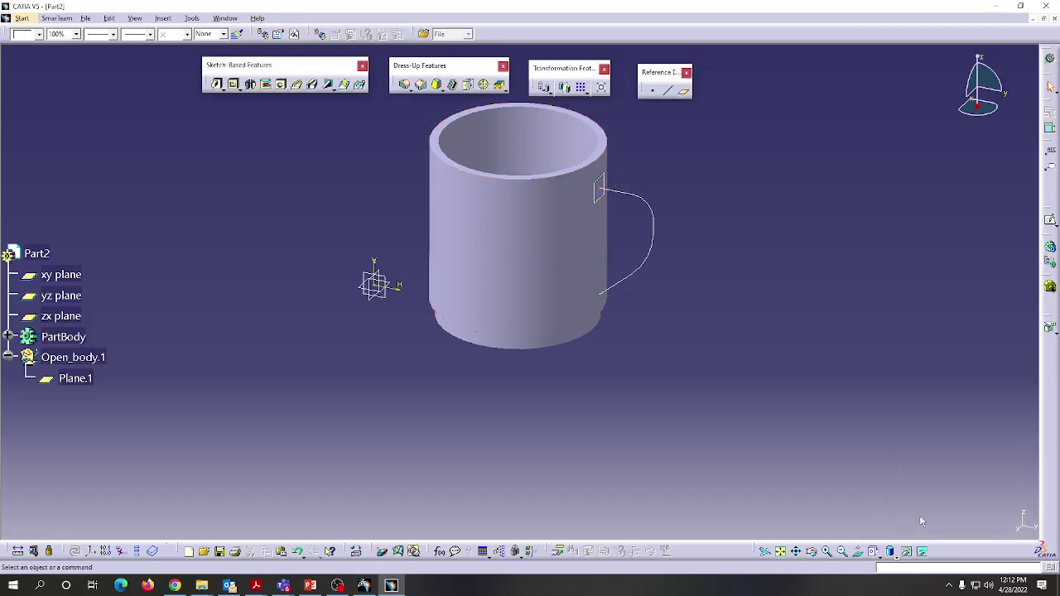
Step: Open a sketch on the new tangent plane and draw a centered rectangle around the handle path's upper endpoint
left_click(593, 211)
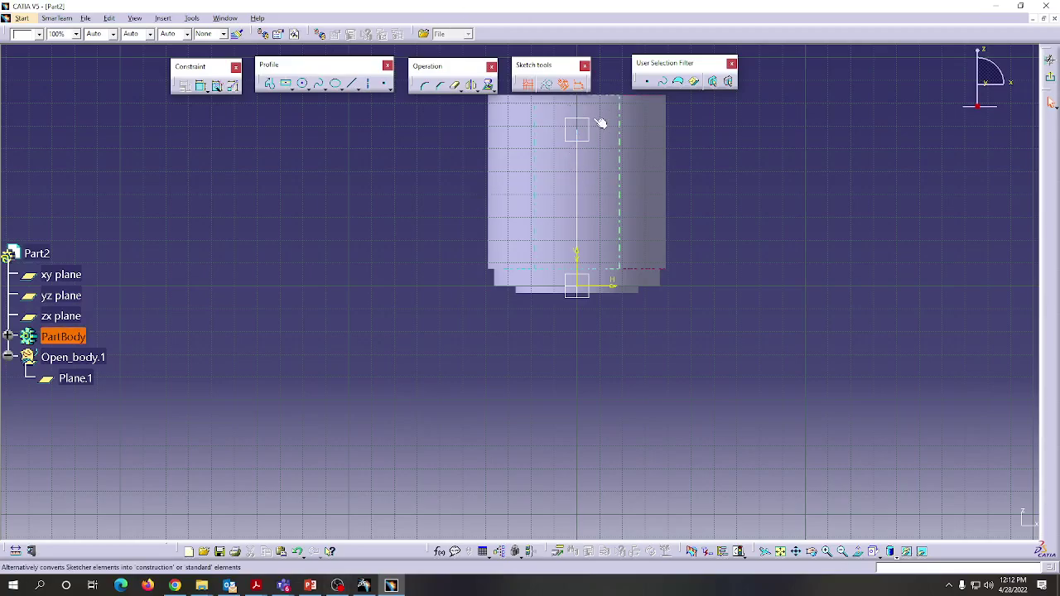
left_click(288, 85)
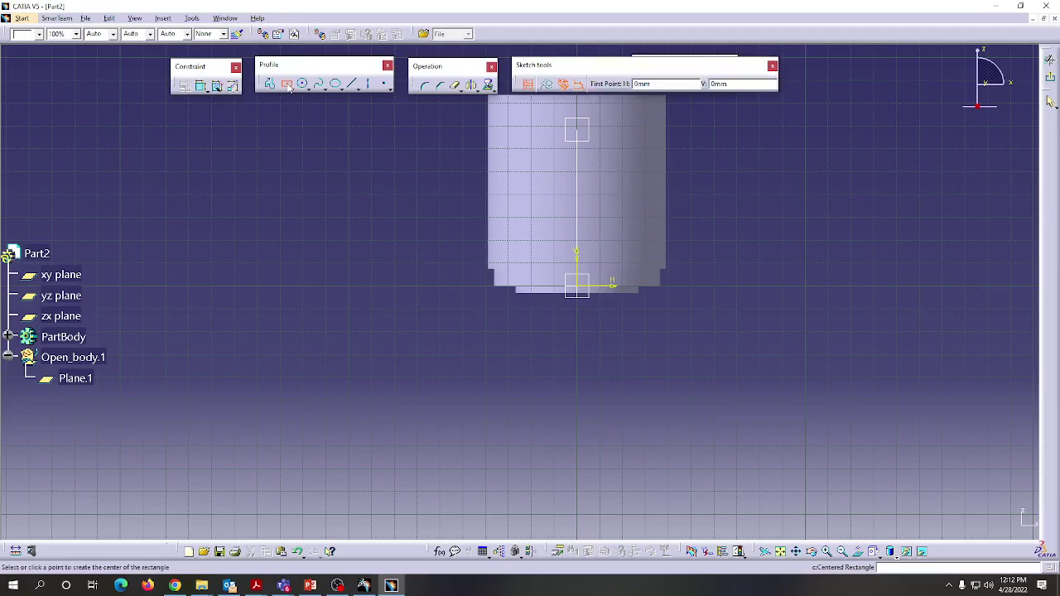
left_click(580, 126)
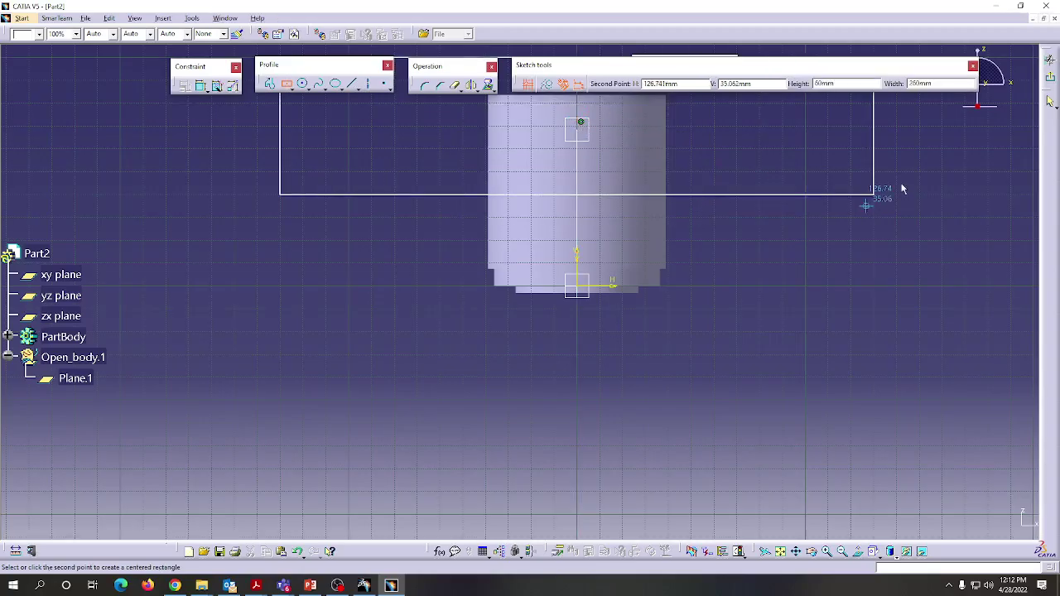
left_click(850, 172)
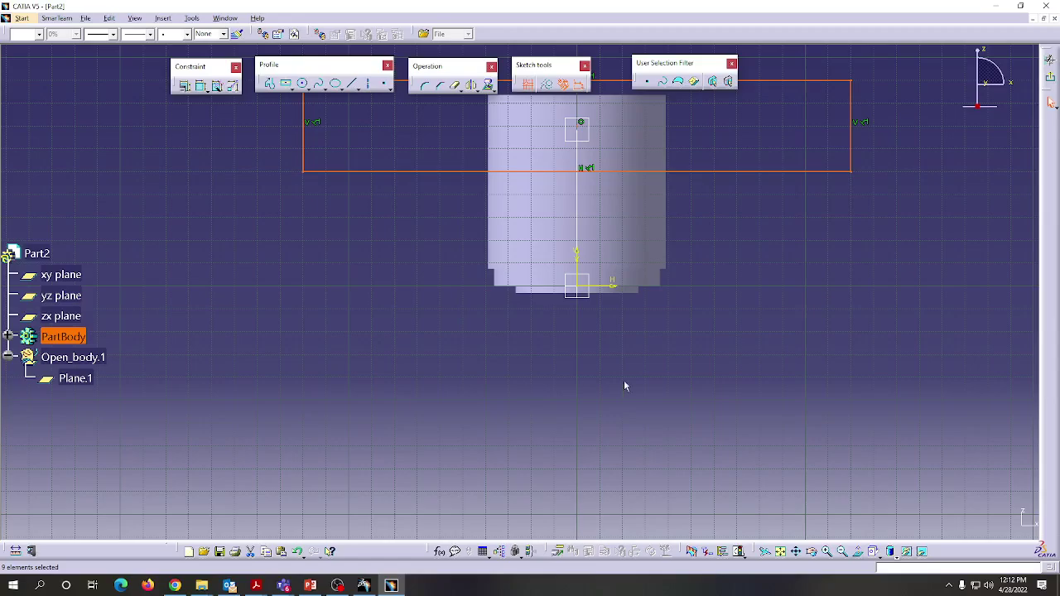
middle_click_drag(659, 433, 647, 587)
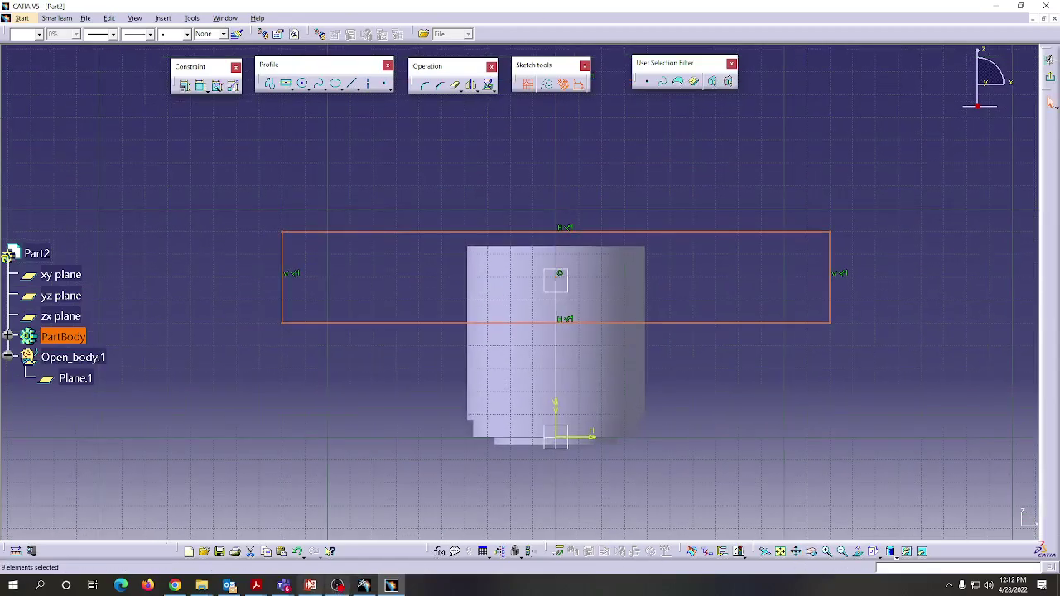
Step: Check the sweep cross section in cup part file.pdf, return to CATIA, and dimension the rectangle's width and height
left_click(257, 588)
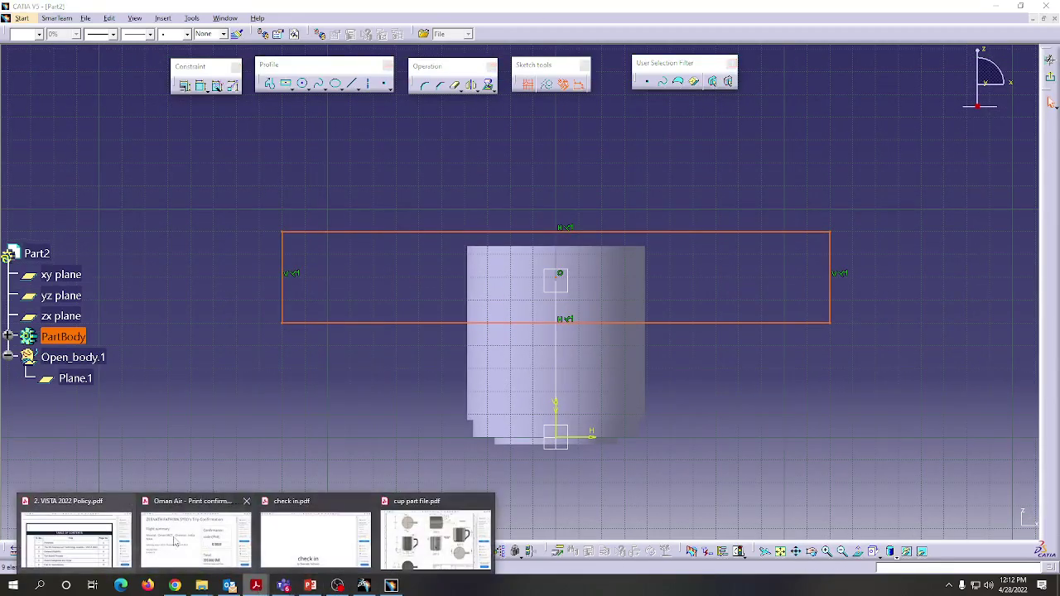
left_click(435, 539)
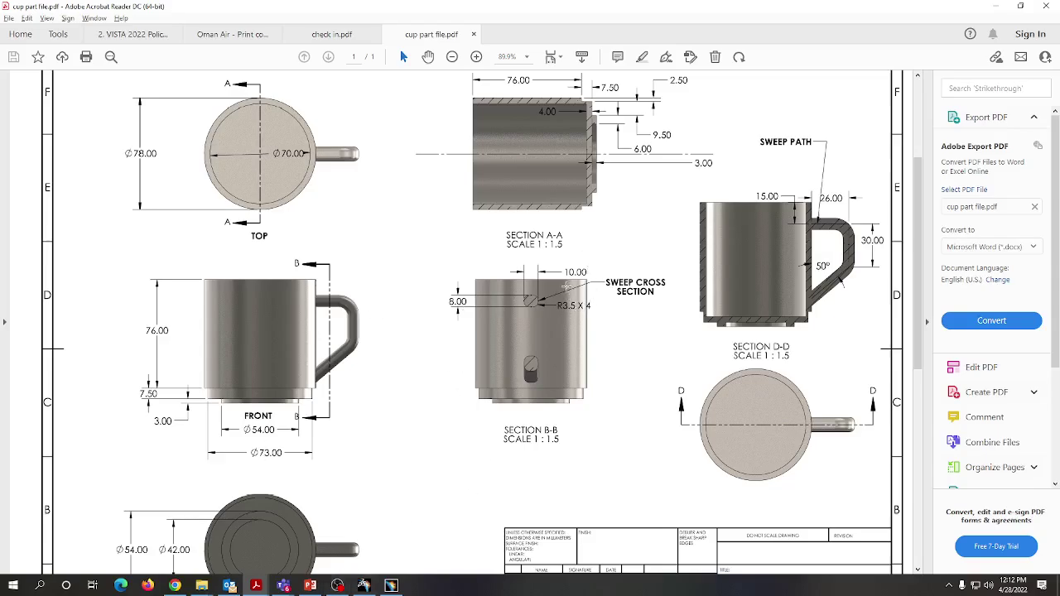
left_click(995, 6)
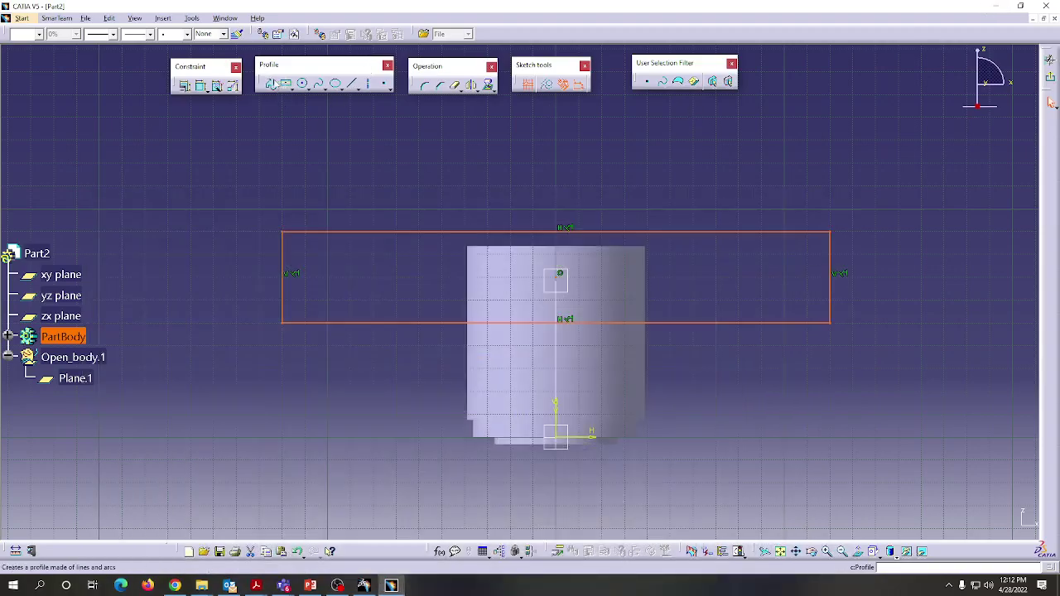
left_click(202, 87)
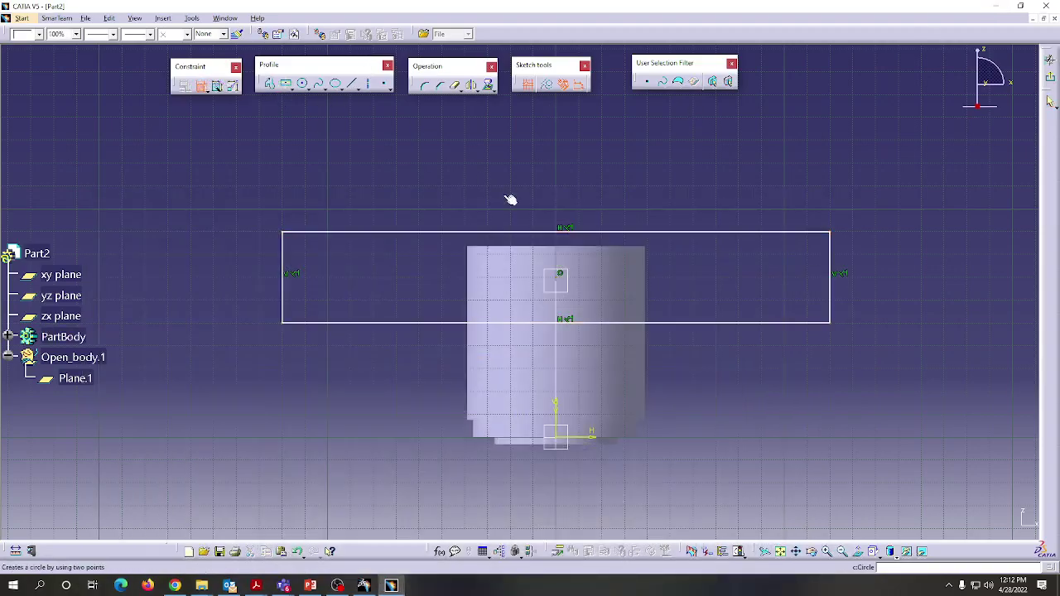
left_click(548, 232)
left_click(552, 200)
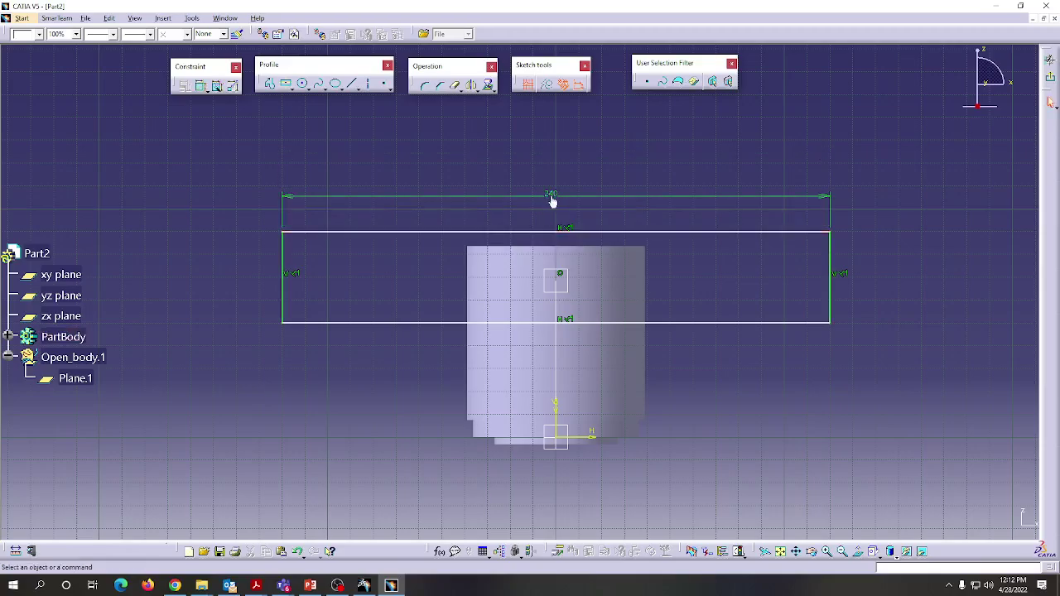
left_click(833, 276)
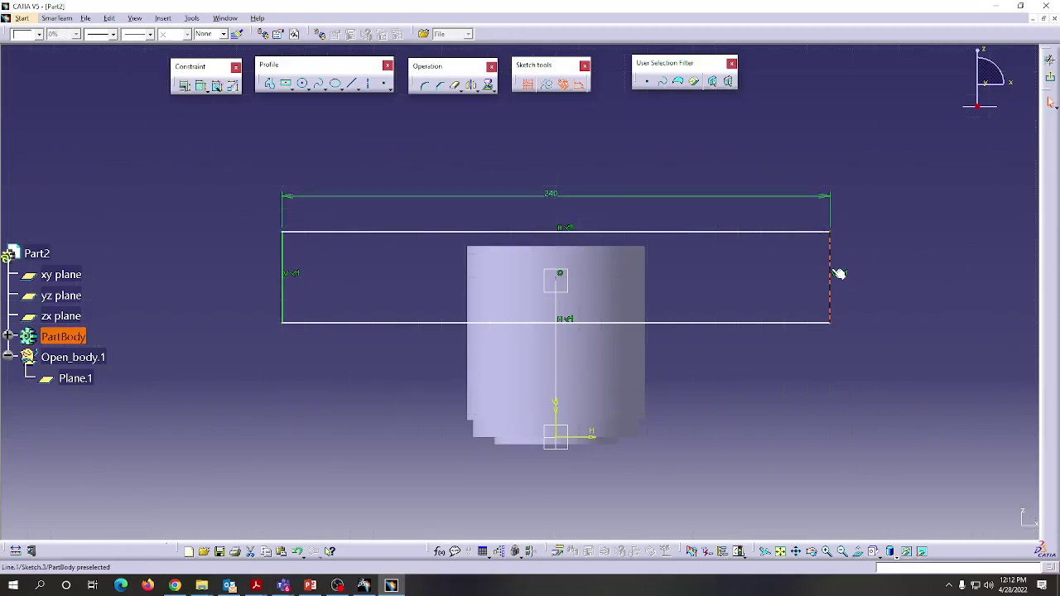
left_click(828, 270)
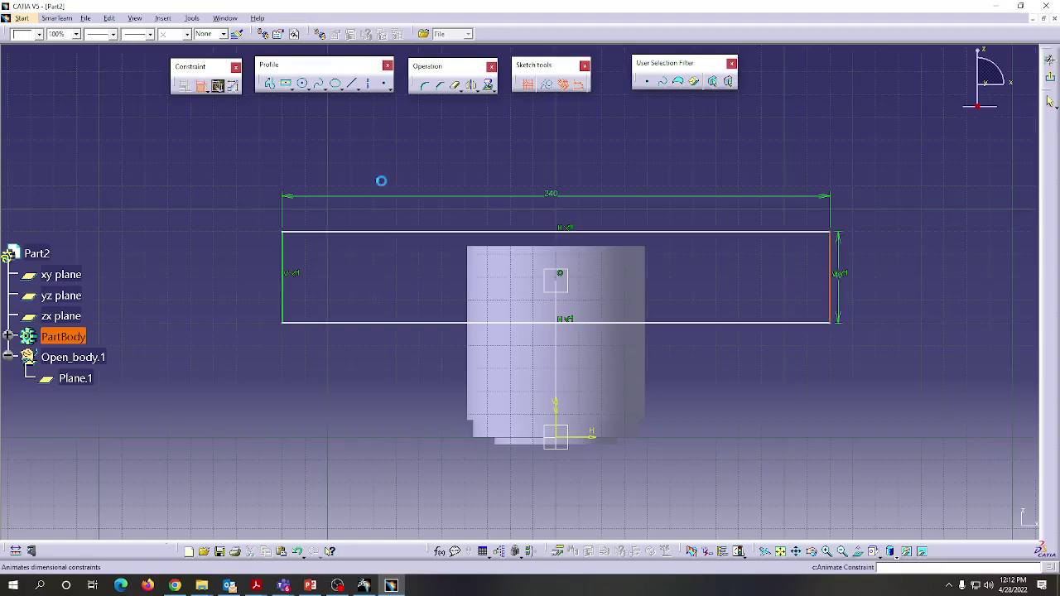
left_click(864, 271)
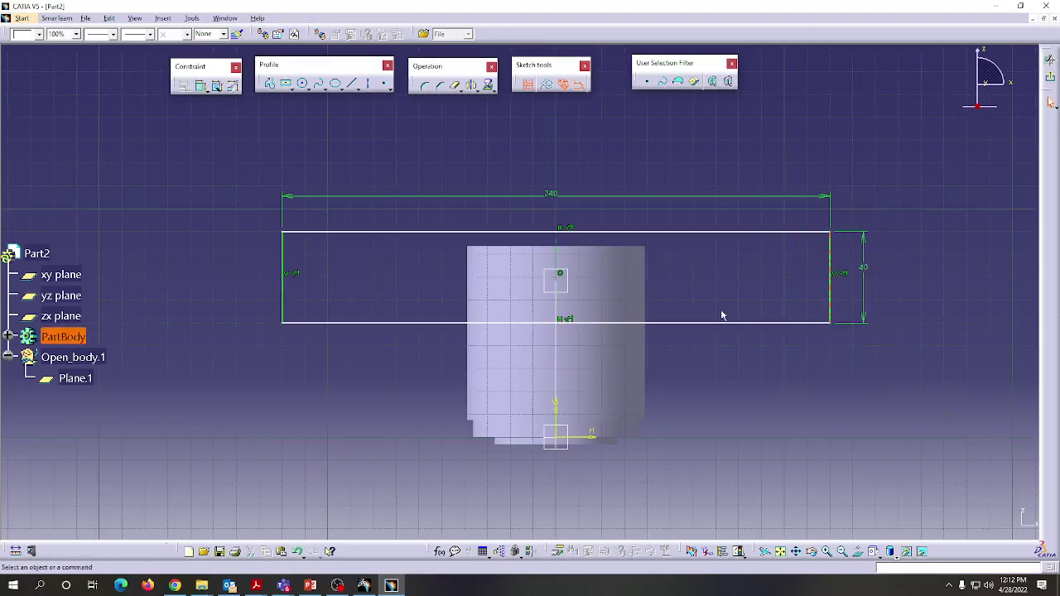
Step: Set the cross-section rectangle's width to 10 mm and its height to 8 mm
double_click(555, 196)
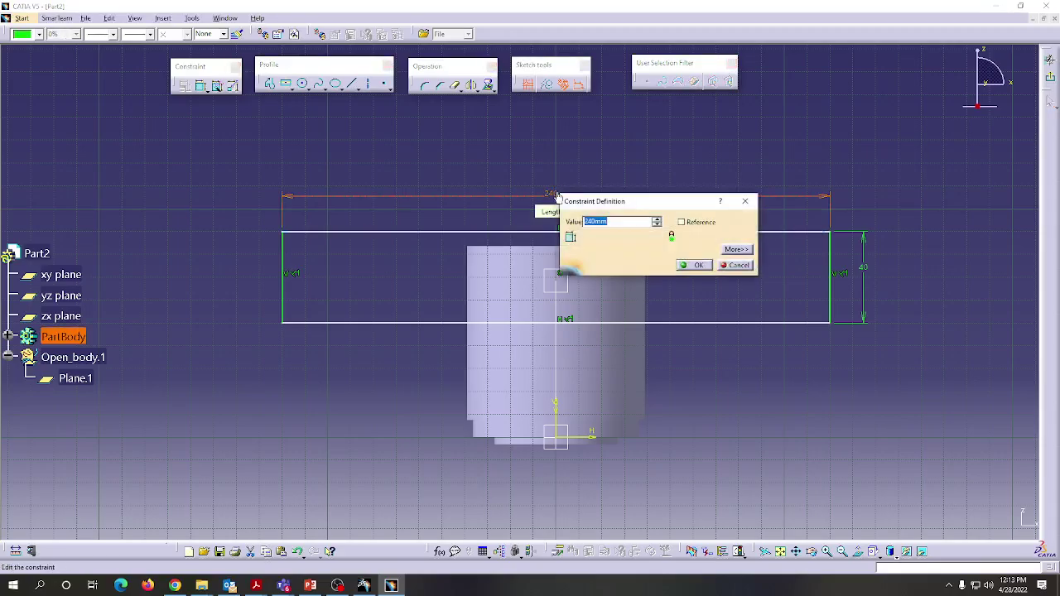
left_click(694, 265)
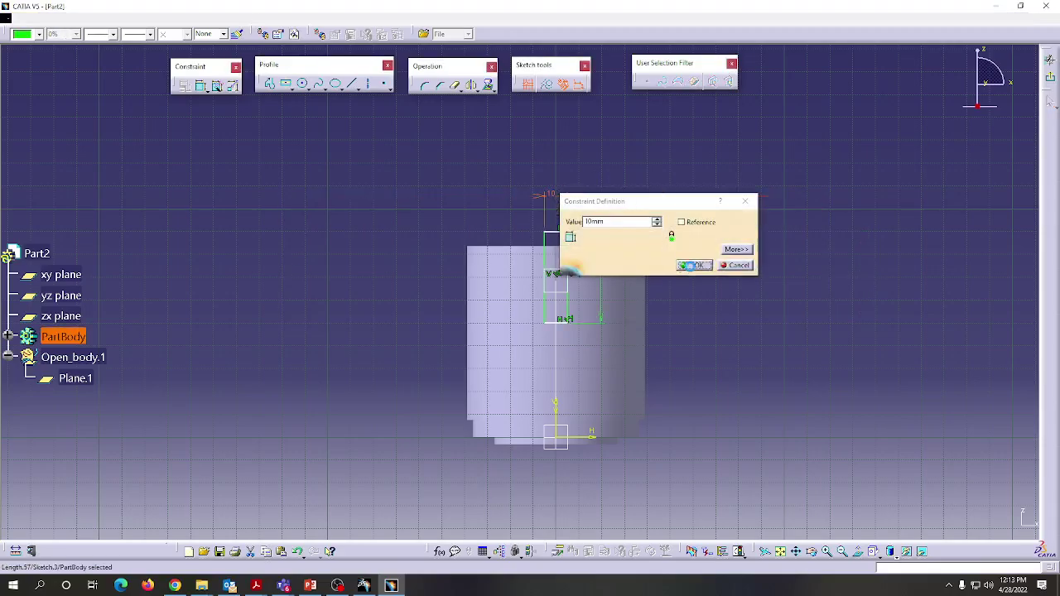
double_click(602, 268)
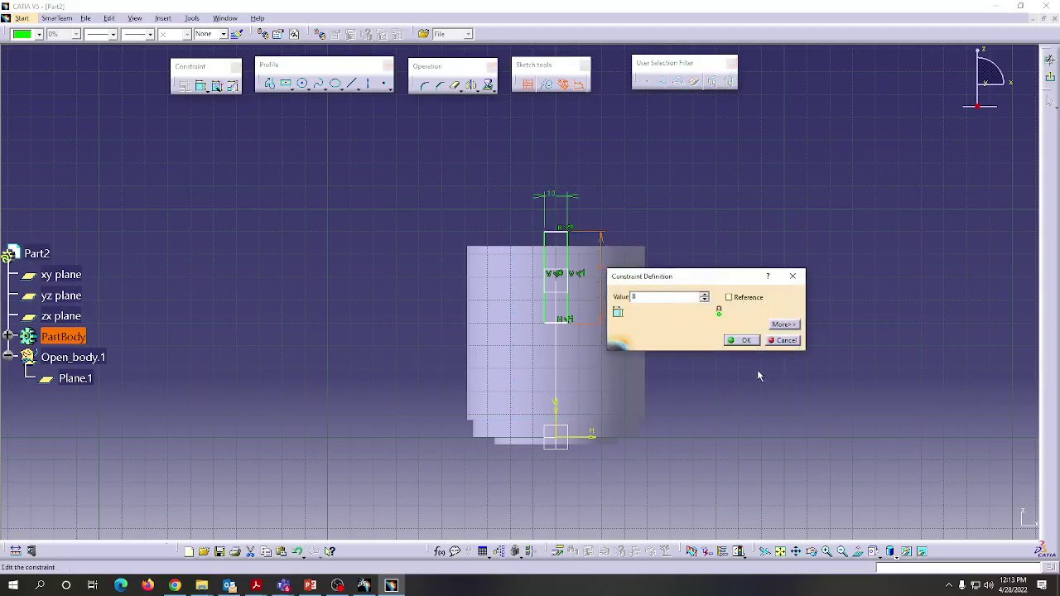
left_click(748, 341)
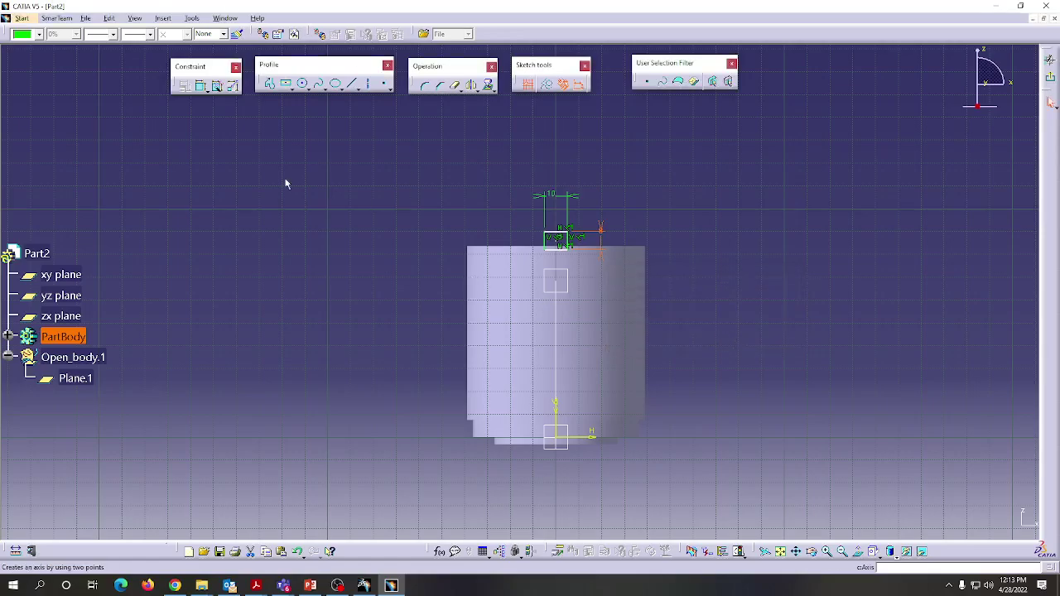
left_click(330, 200)
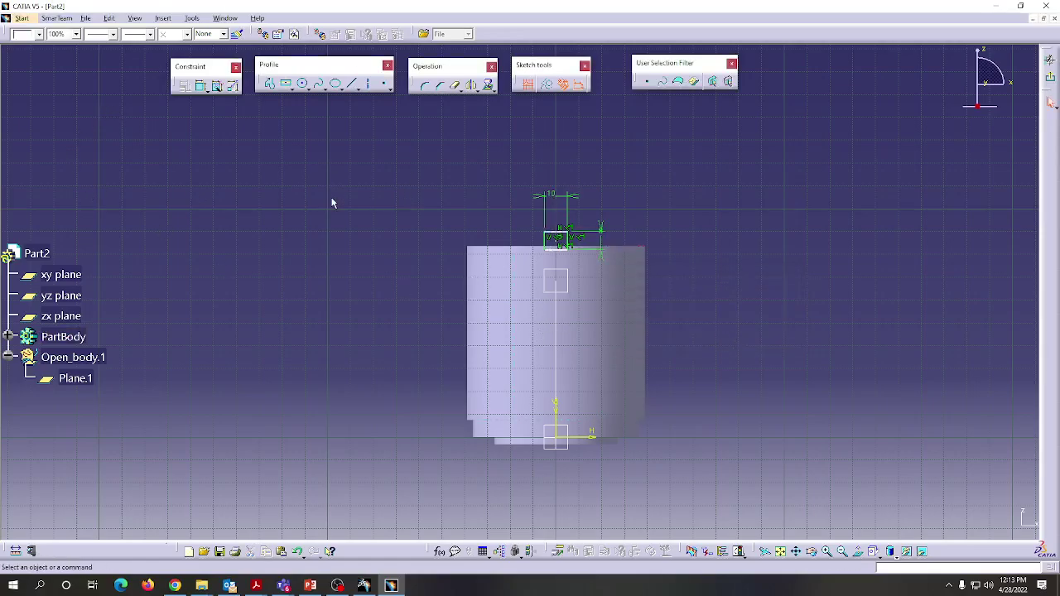
Step: Constrain the rectangle's center point to be coincident with the handle path's upper endpoint
left_click(562, 245)
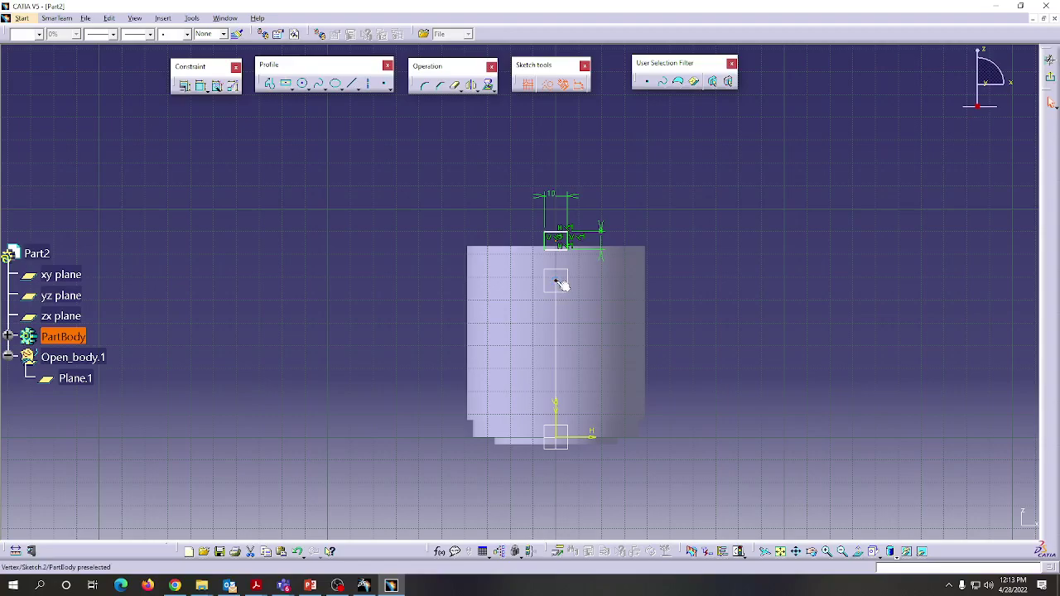
left_click(184, 85)
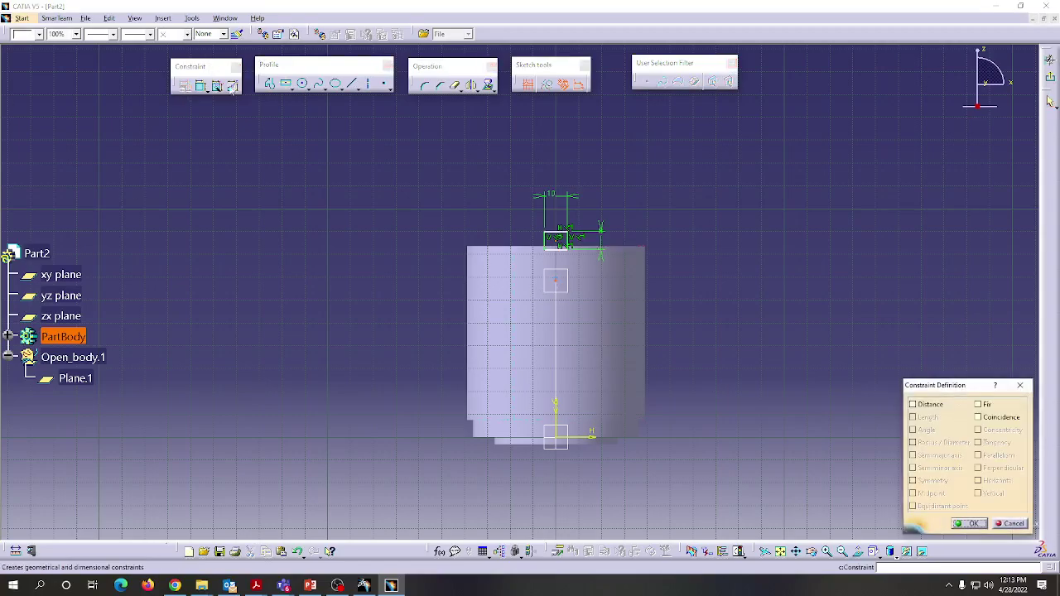
left_click(978, 418)
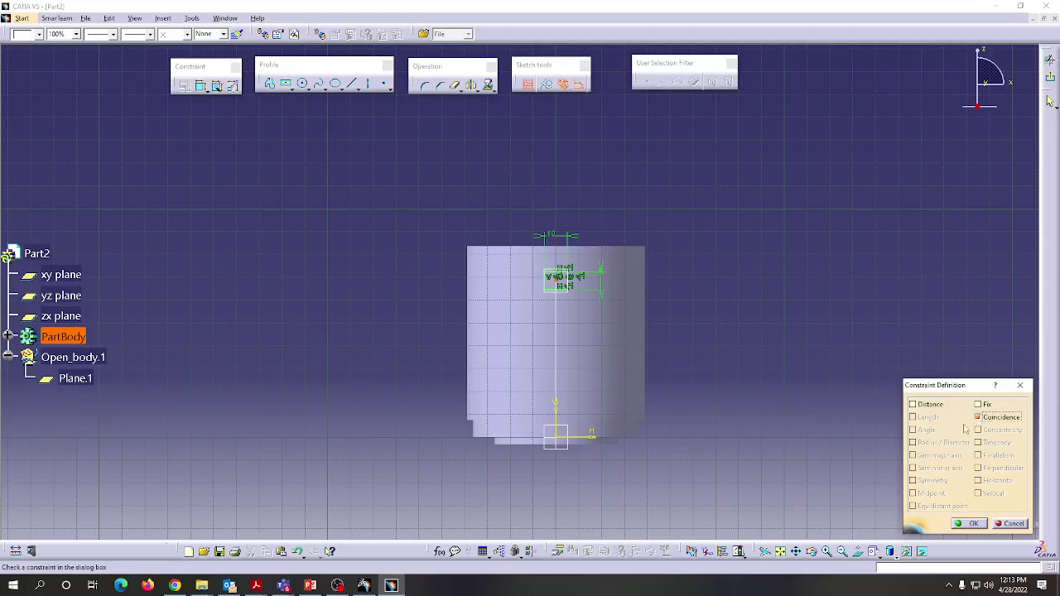
left_click(968, 523)
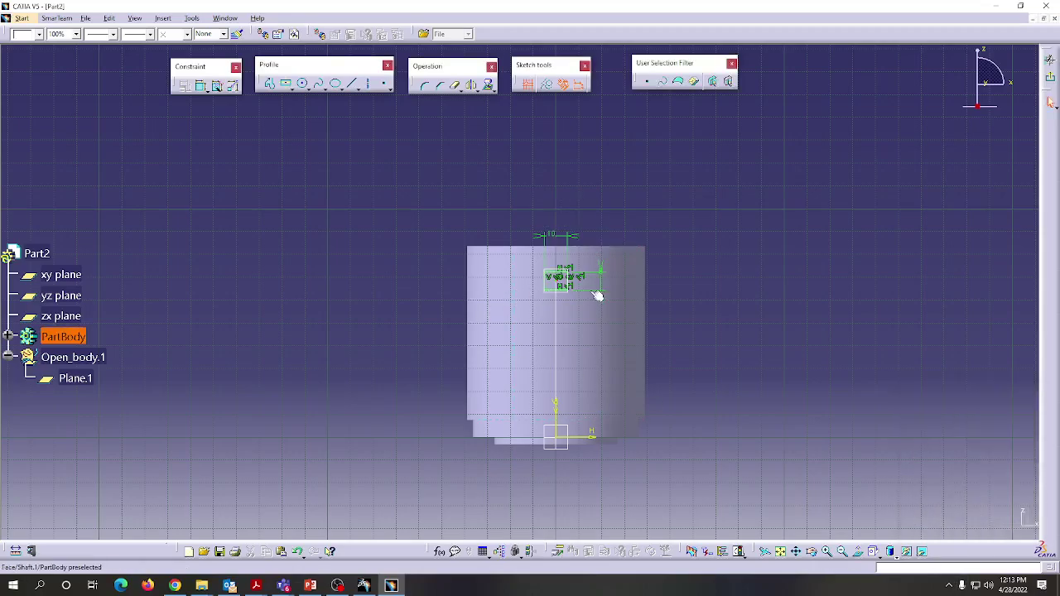
Step: Round the rectangle's upper-right corner to a 3.5 mm radius, accepting the length-to-distance conversion
middle_click_drag(600, 339, 615, 274, "ctrl")
left_click(828, 553)
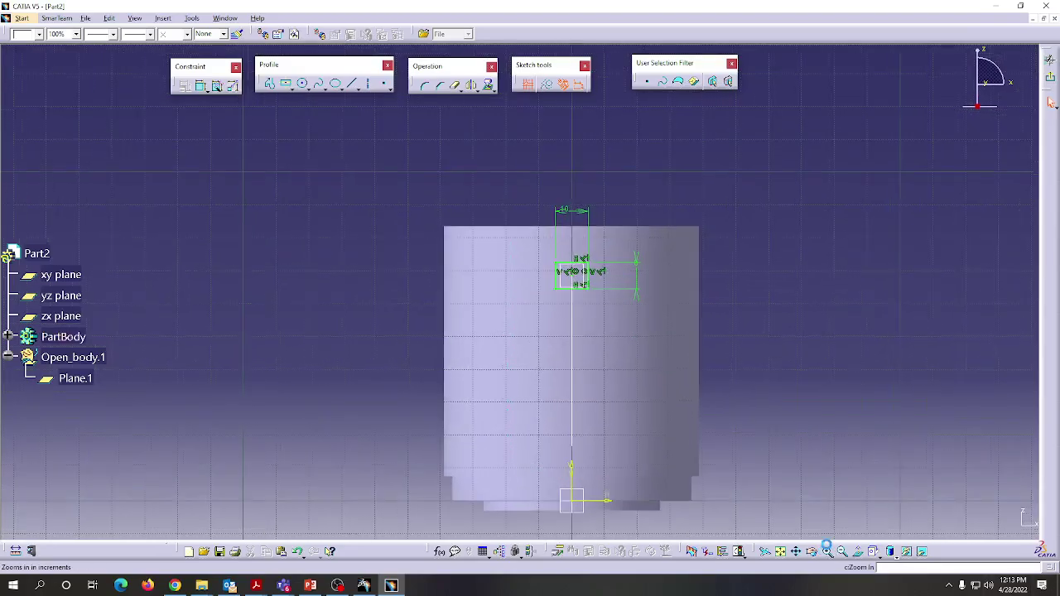
left_click(828, 552)
left_click(828, 553)
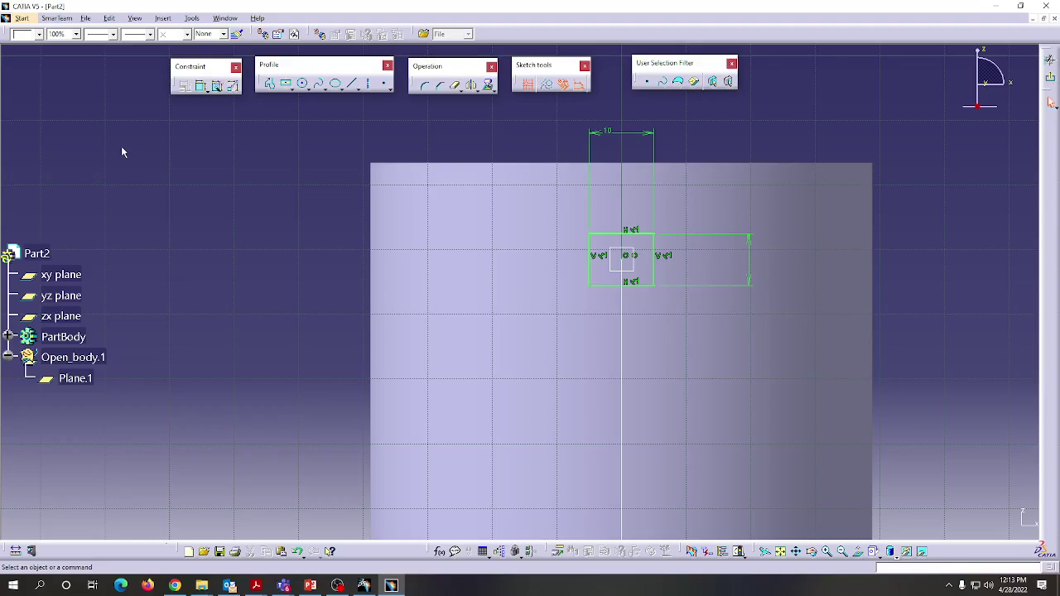
left_click(425, 86)
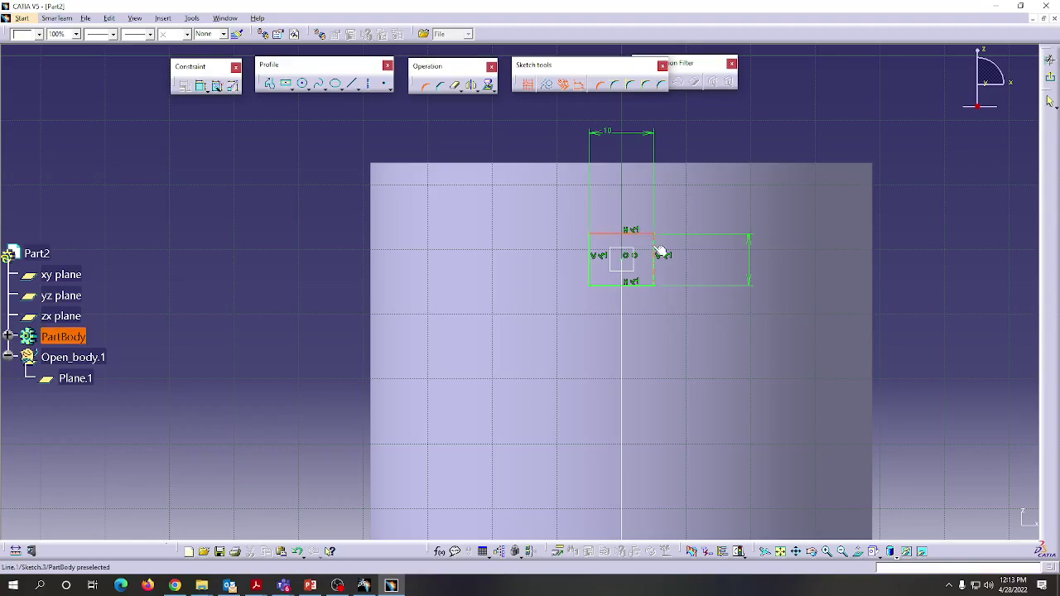
left_click(660, 250)
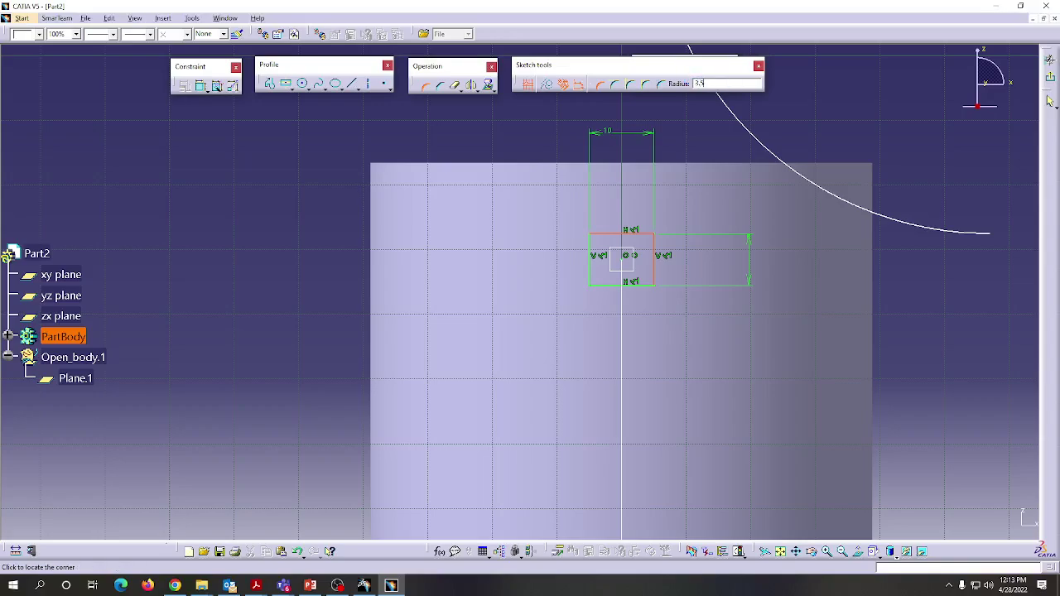
type("3.5")
key("Return")
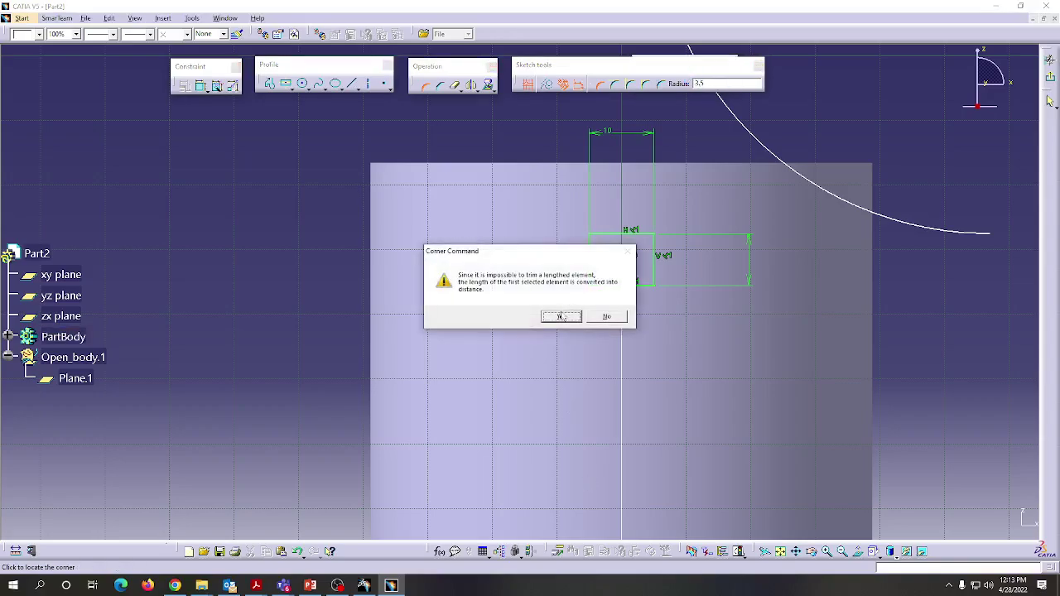
left_click(559, 316)
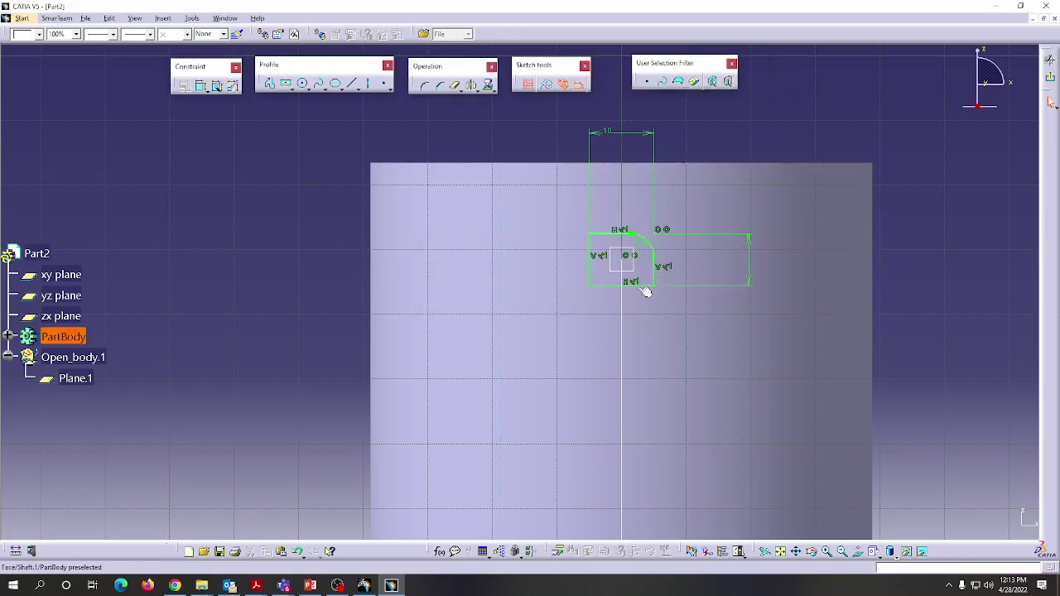
Step: Round the rectangle's lower-right corner to a 3.5 mm radius
left_click(426, 90)
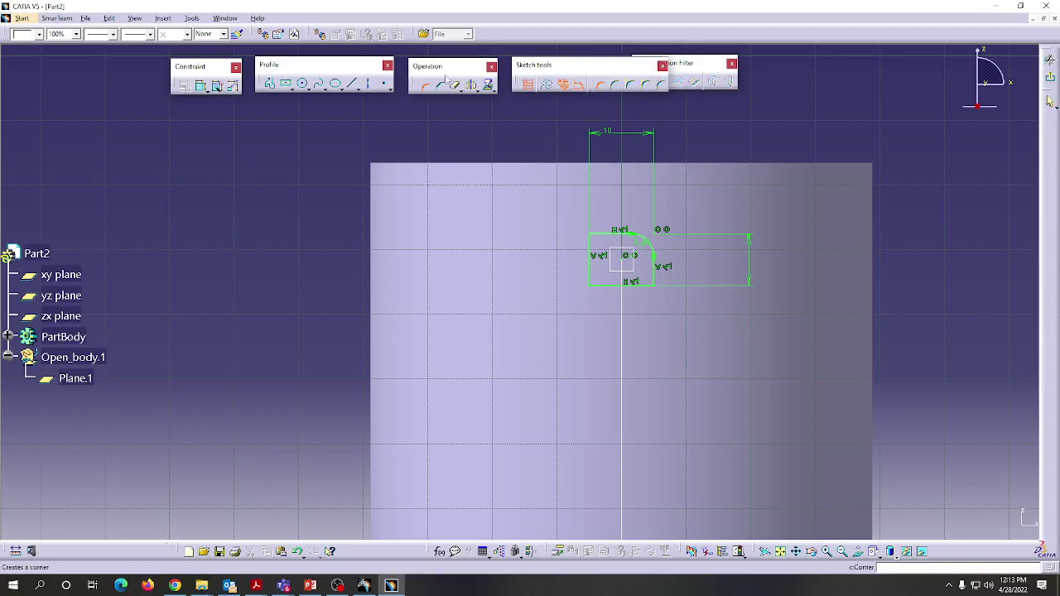
left_click(648, 281)
left_click(643, 282)
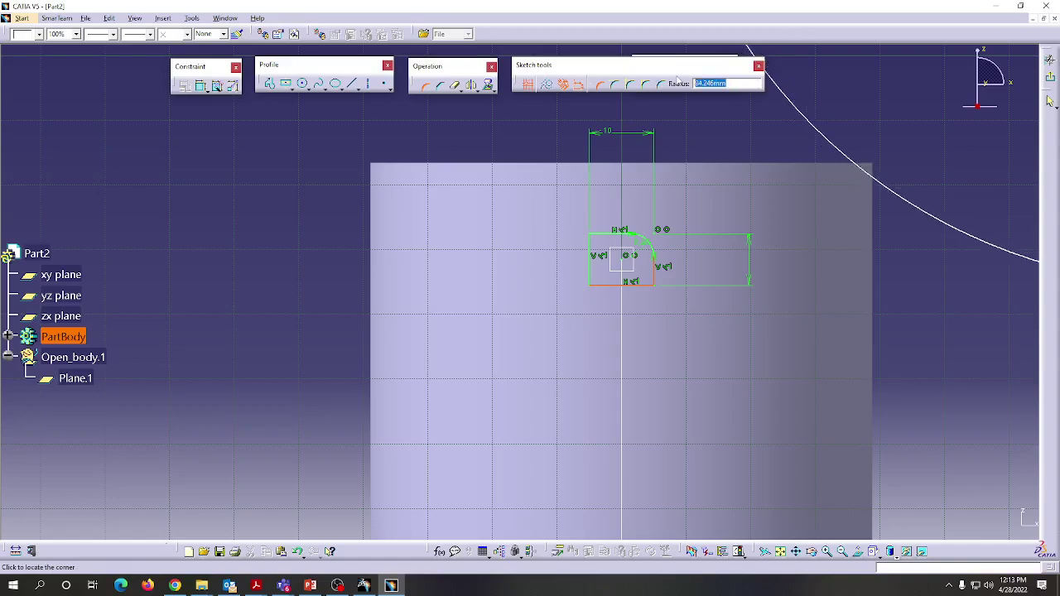
key("Return")
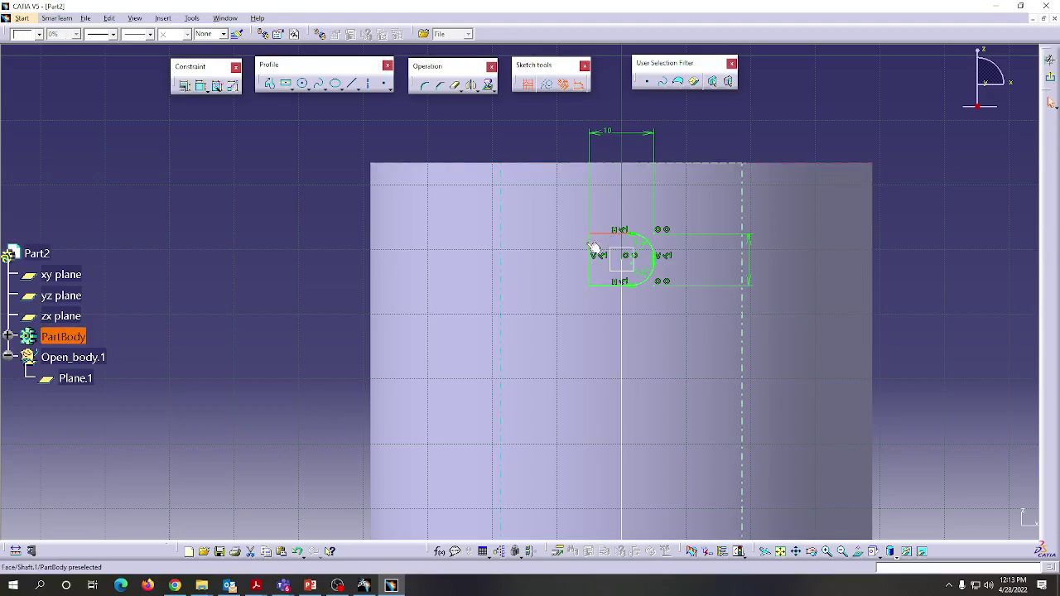
Step: Round the rectangle's upper-left and lower-left corners to a 3.5 mm radius
left_click(424, 87)
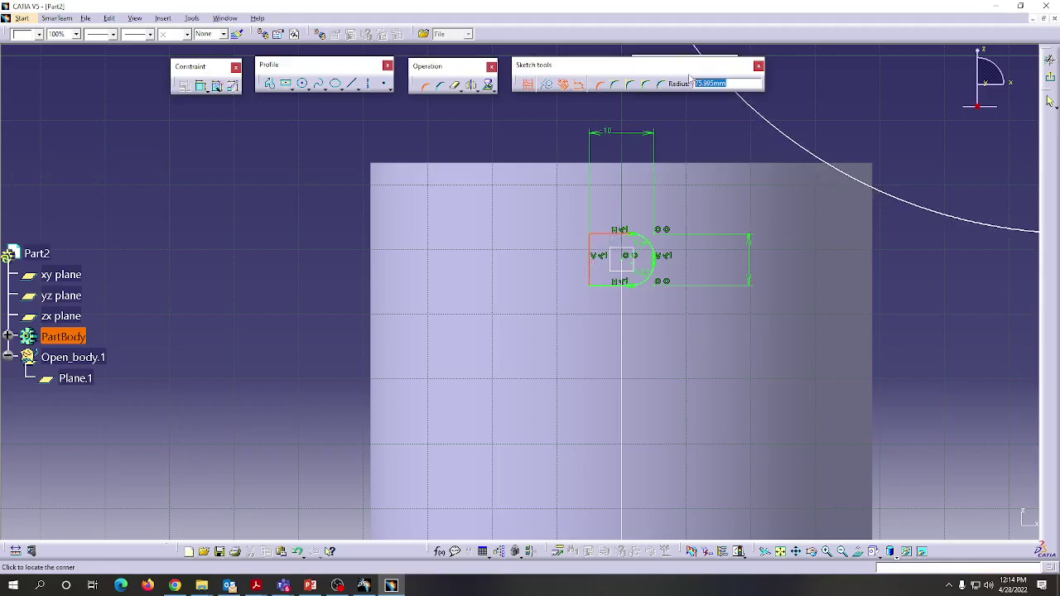
key("Return")
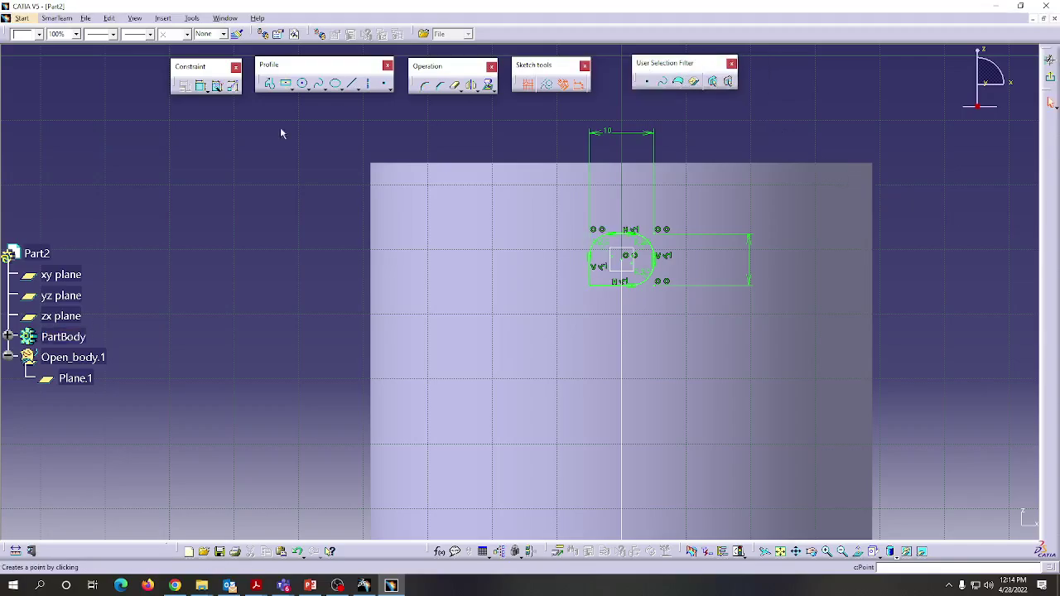
left_click(425, 88)
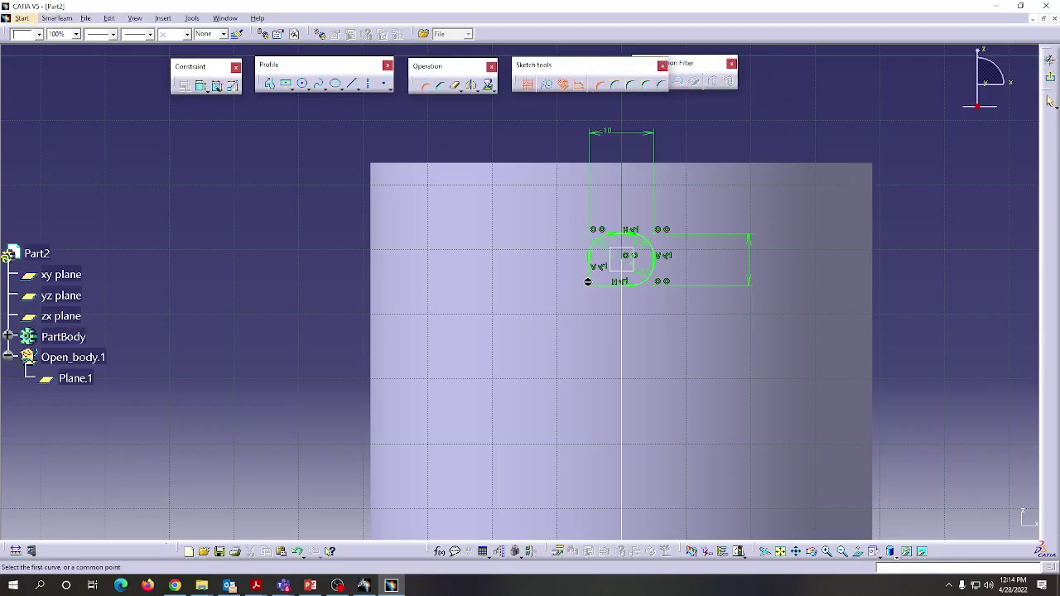
left_click(589, 283)
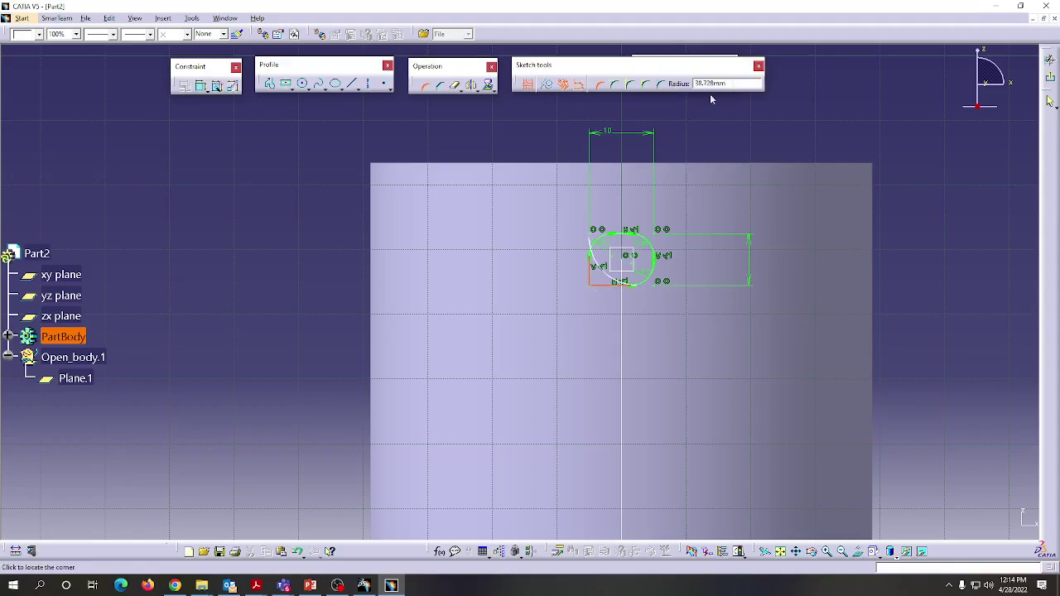
left_click_drag(727, 83, 687, 81)
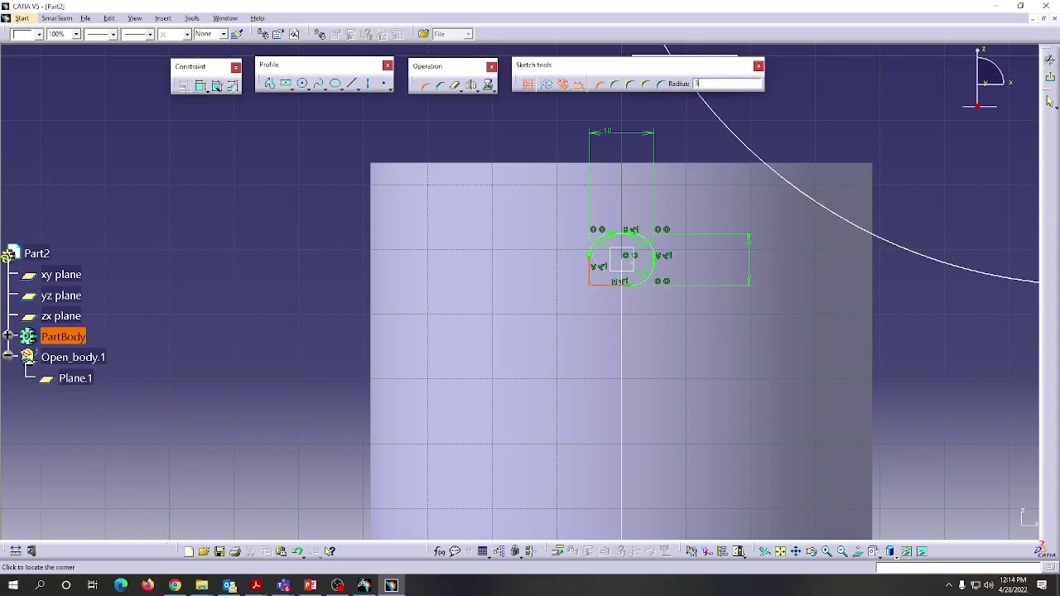
key("Return")
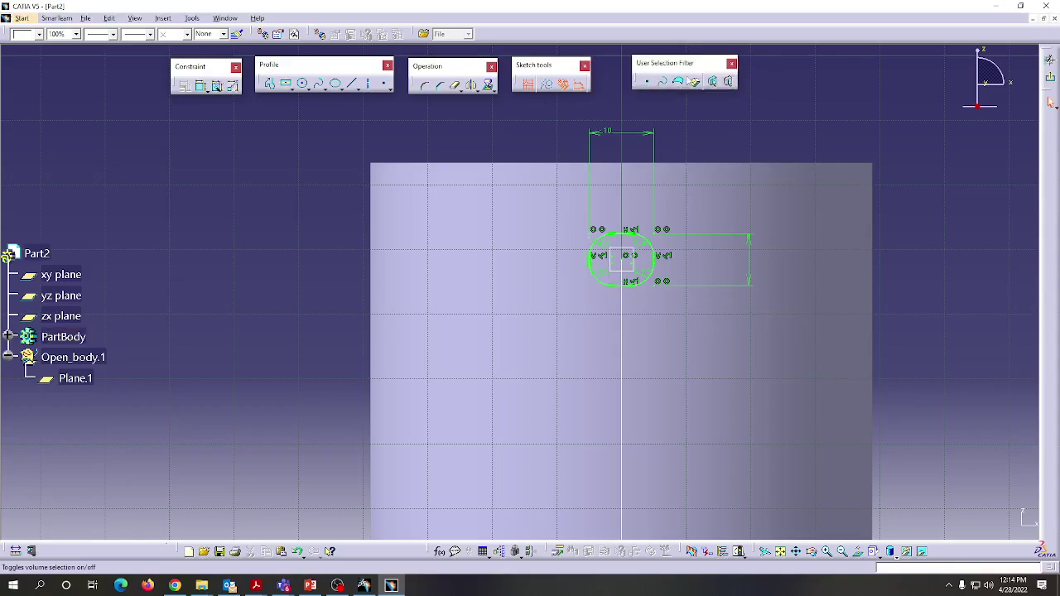
Step: Exit the handle's cross-section sketch and return to the 3D part
left_click(1050, 79)
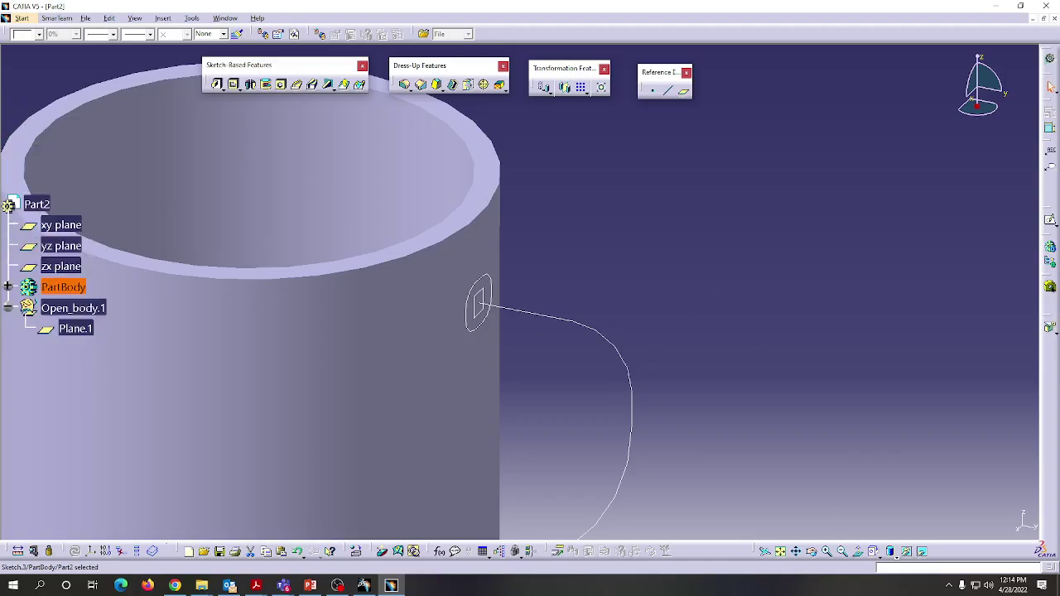
left_click(843, 552)
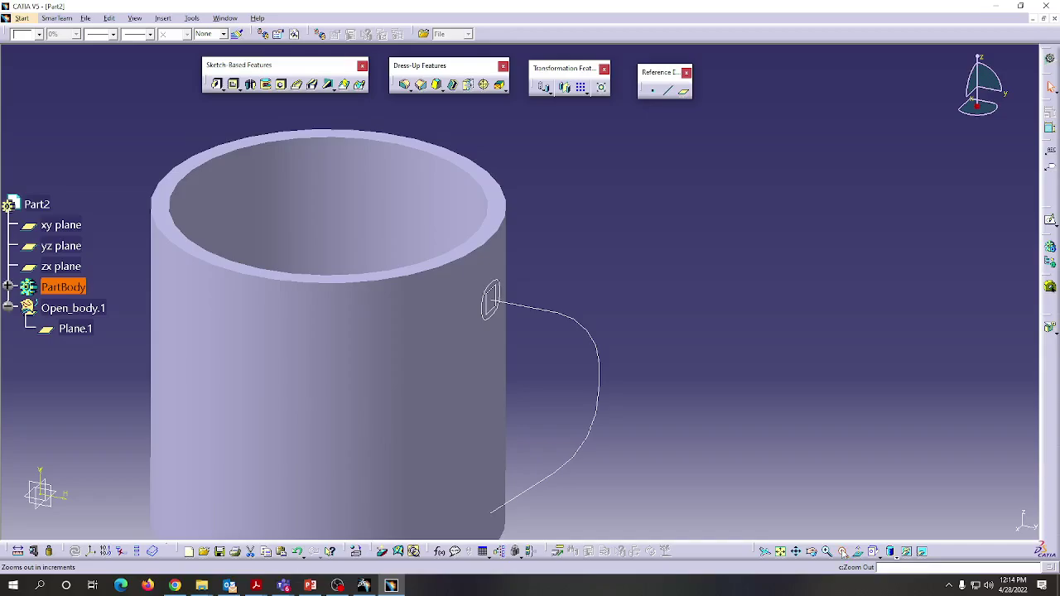
left_click(842, 552)
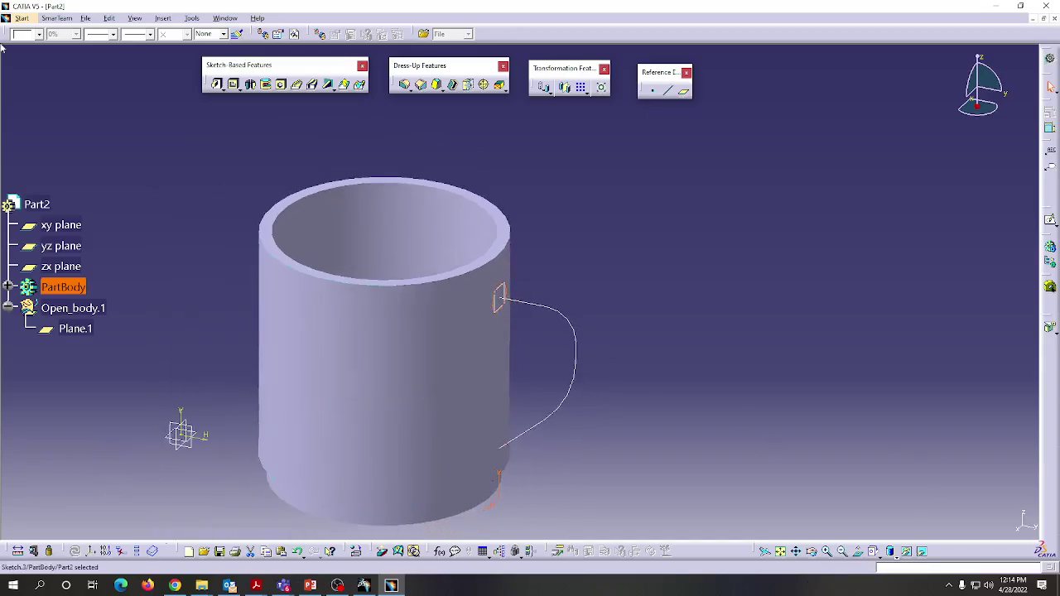
Step: Create a rib from the rounded rectangular profile along the handle path, with the rib's ends merged
left_click(298, 85)
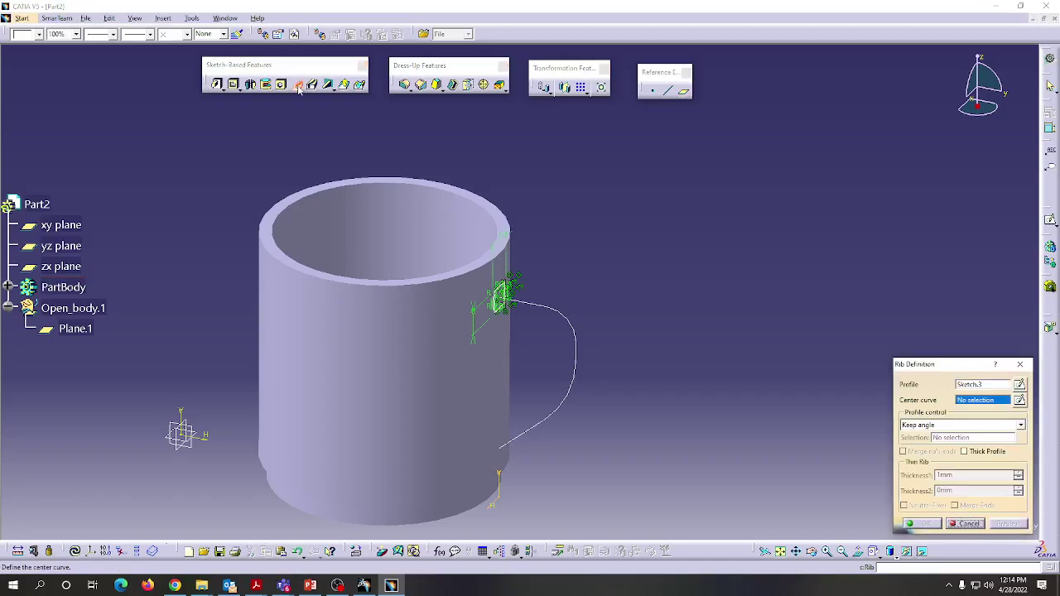
left_click(577, 331)
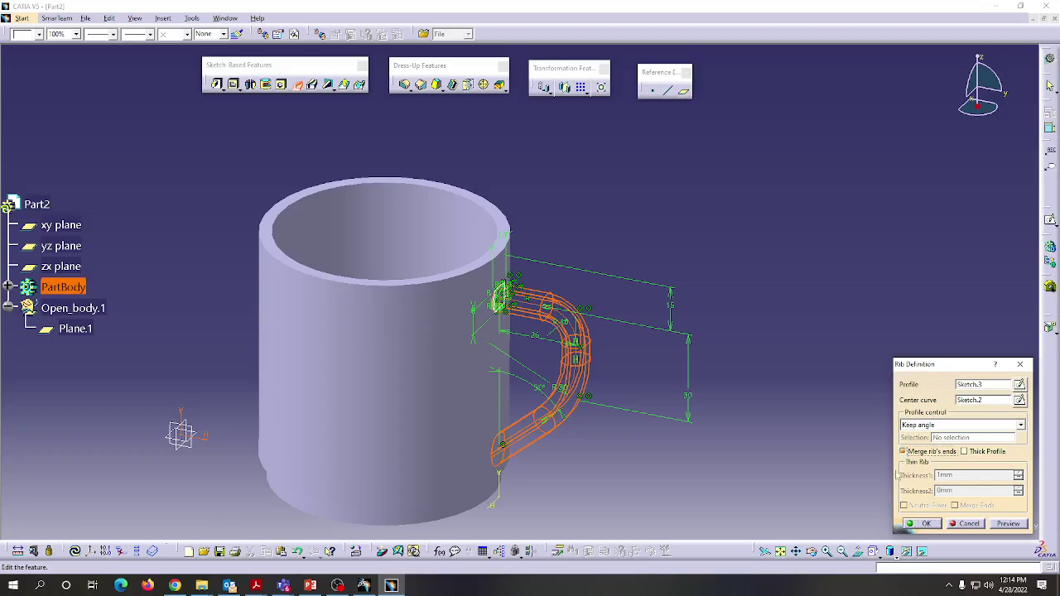
left_click(924, 523)
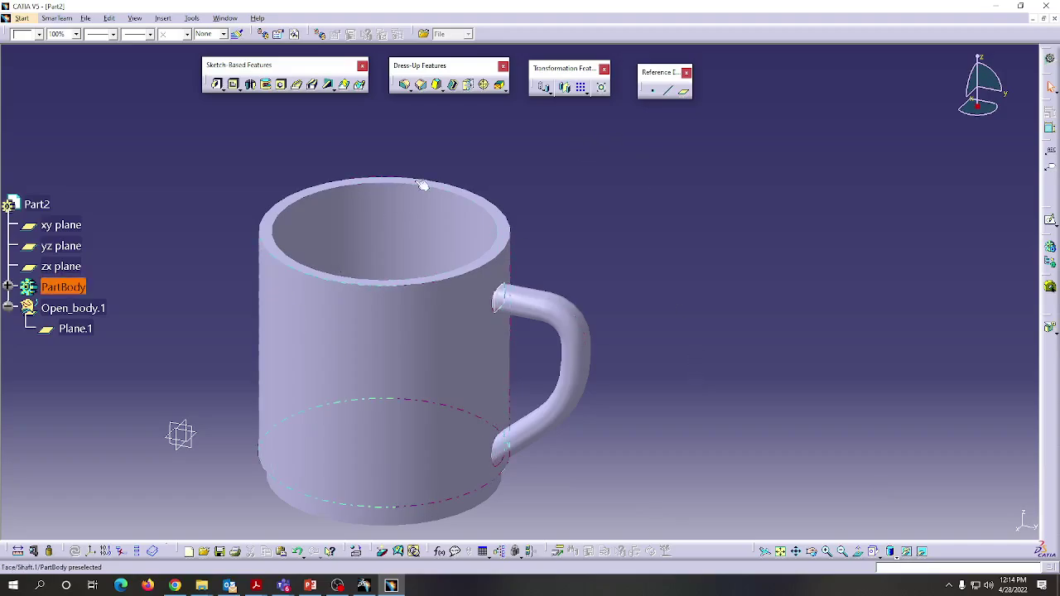
left_click(406, 86)
left_click(455, 274)
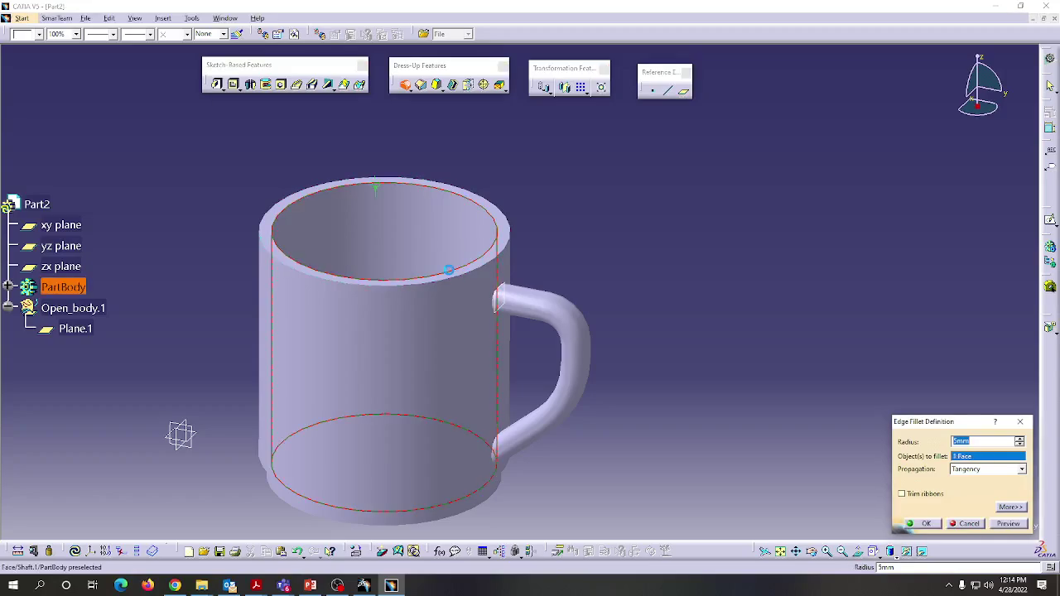
left_click(967, 524)
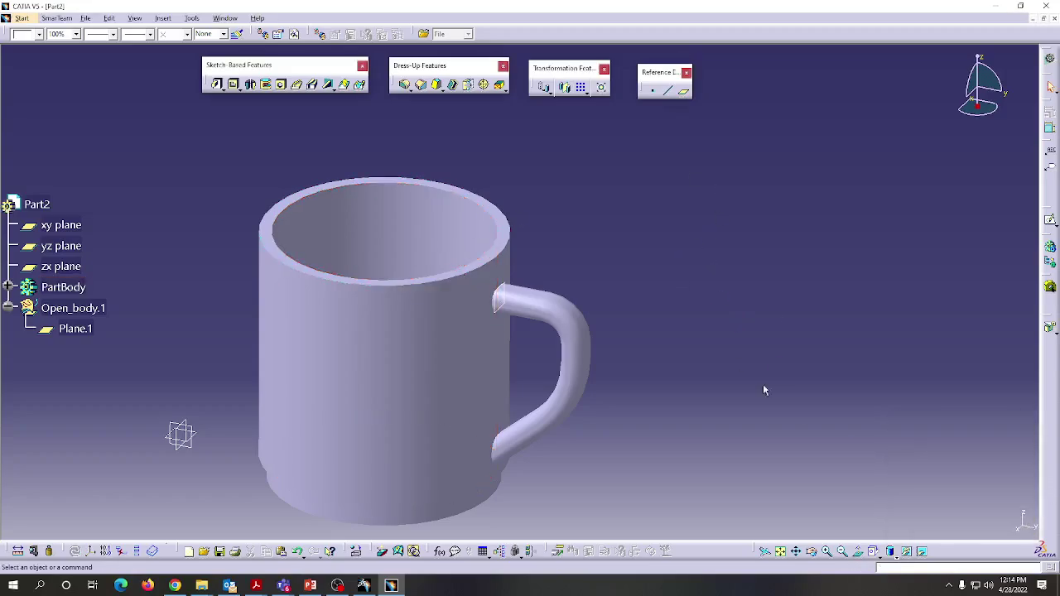
Step: Fillet the cup's top rim face with a 2 mm edge radius
left_click(404, 87)
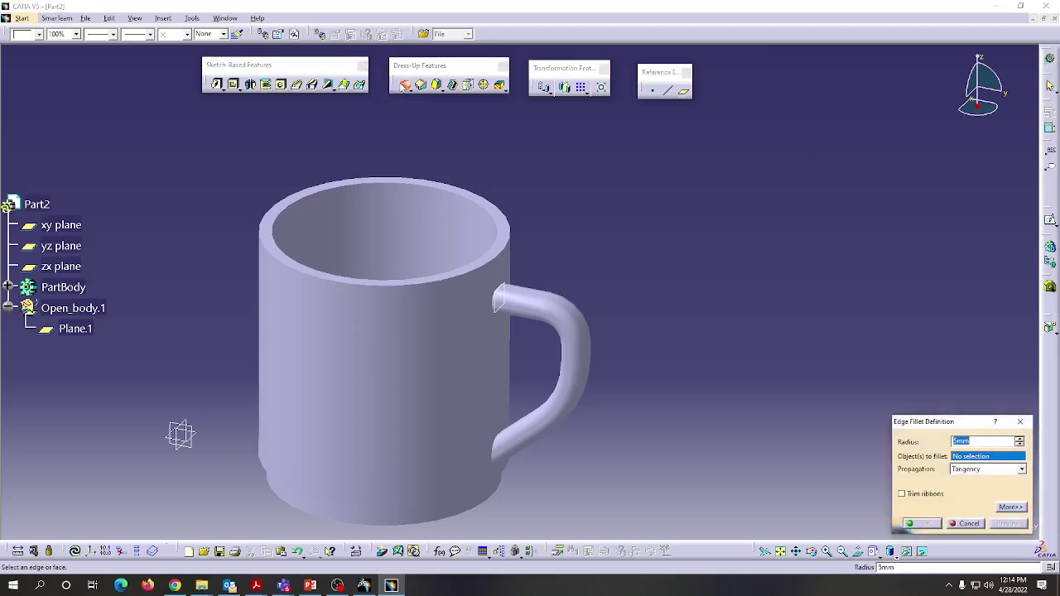
left_click(428, 281)
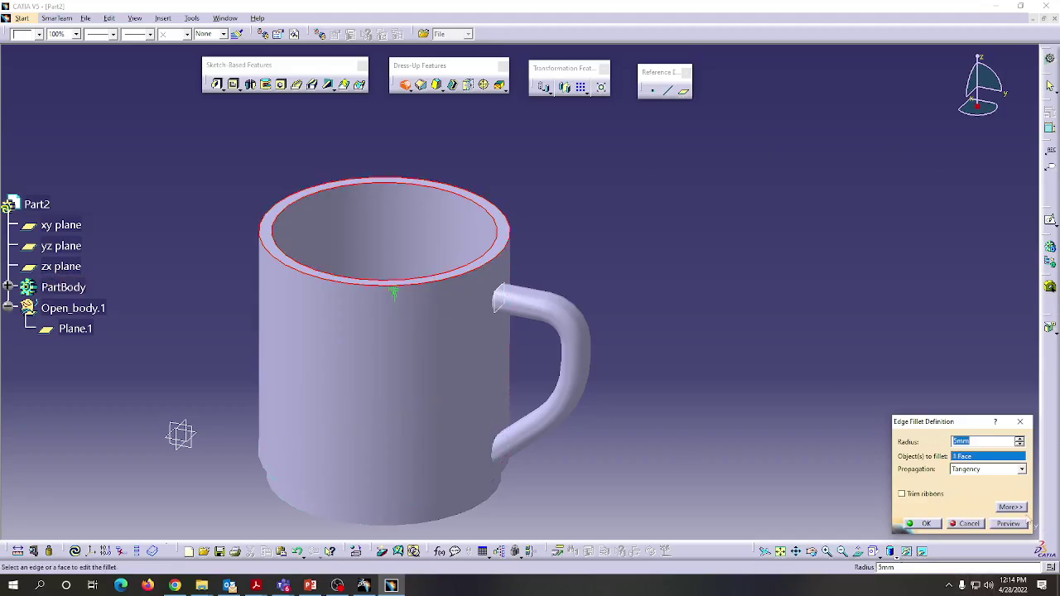
type("2")
left_click(927, 524)
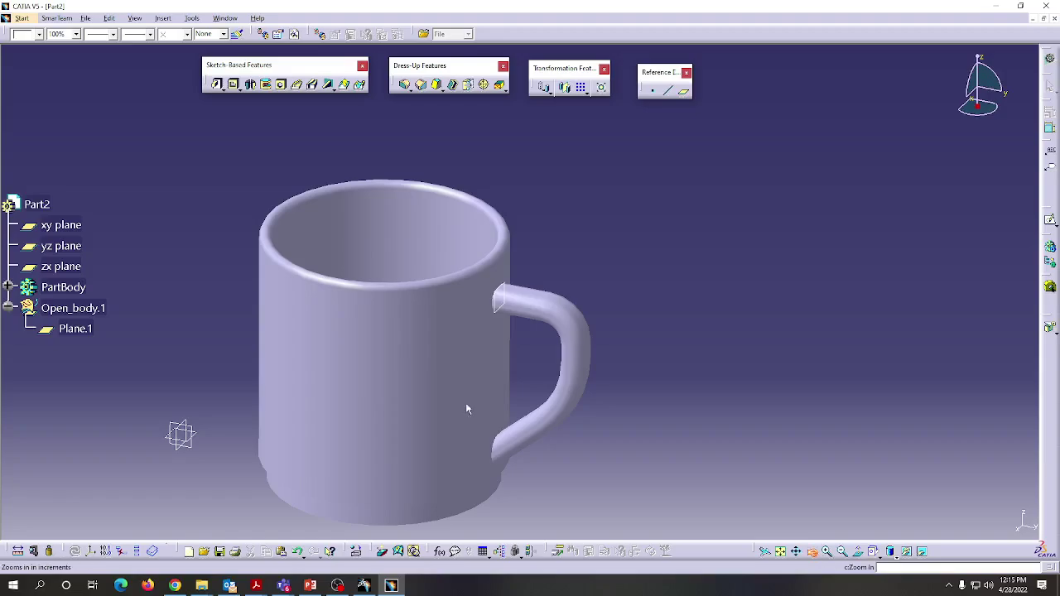
Step: Fillet the outer step and the concentric circular edges on the cup's underside with a 2 mm radius and restore the isometric view
middle_click_drag(469, 407, 674, 187)
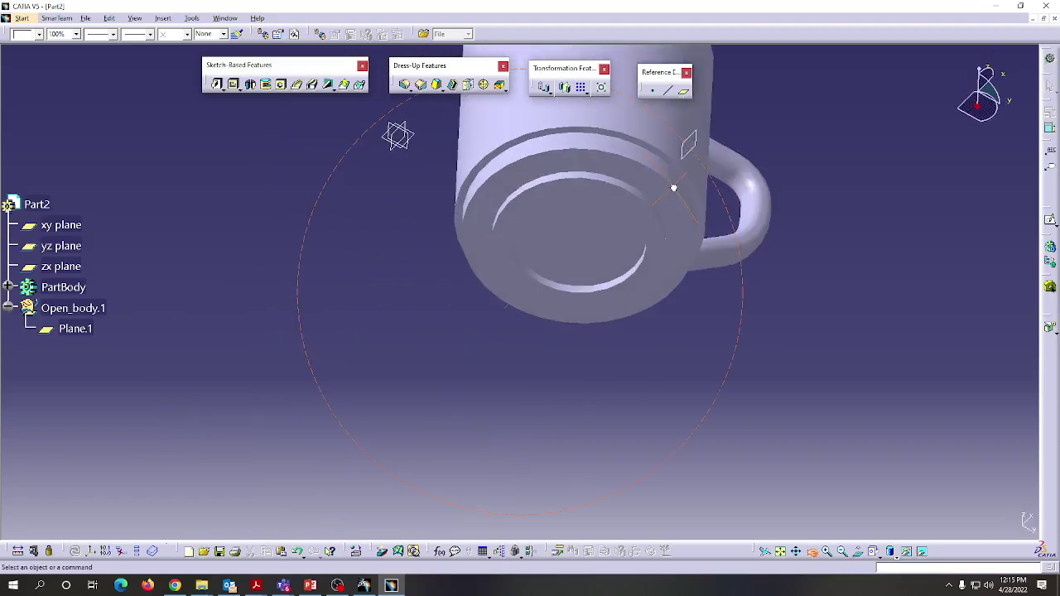
left_click(404, 85)
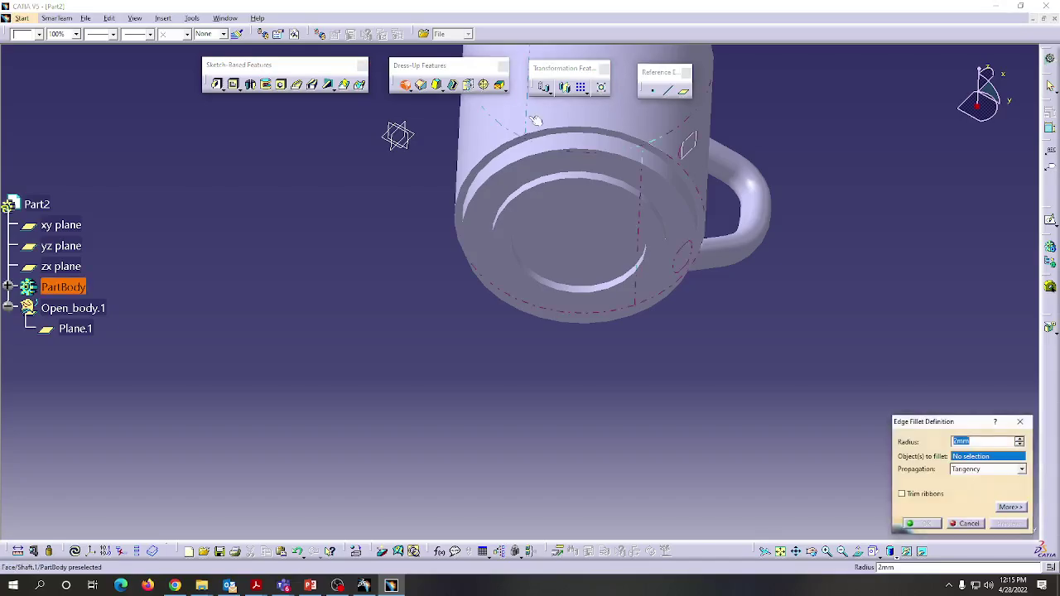
left_click(544, 137)
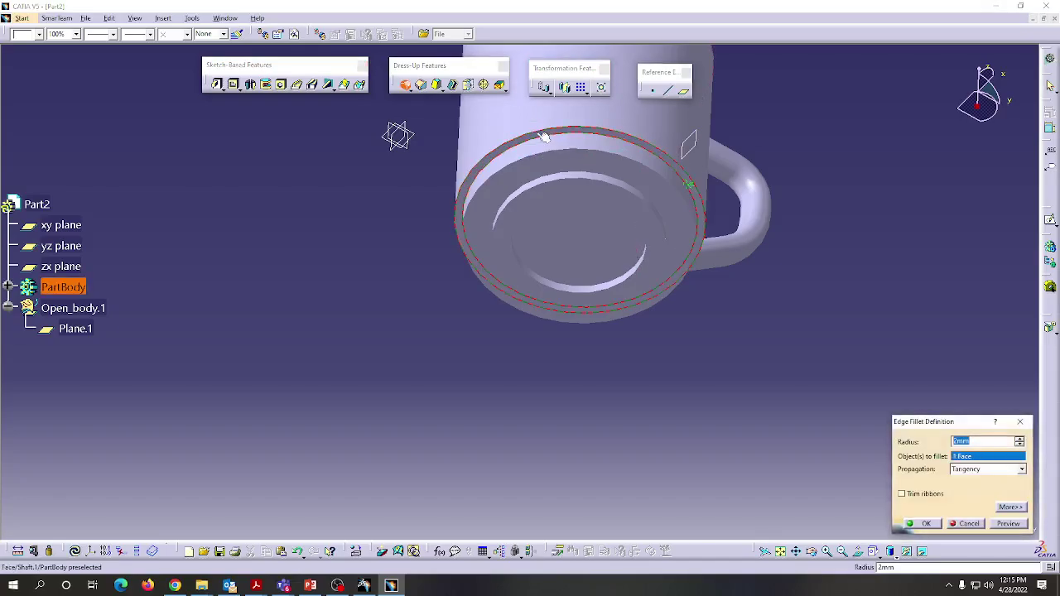
left_click(553, 149)
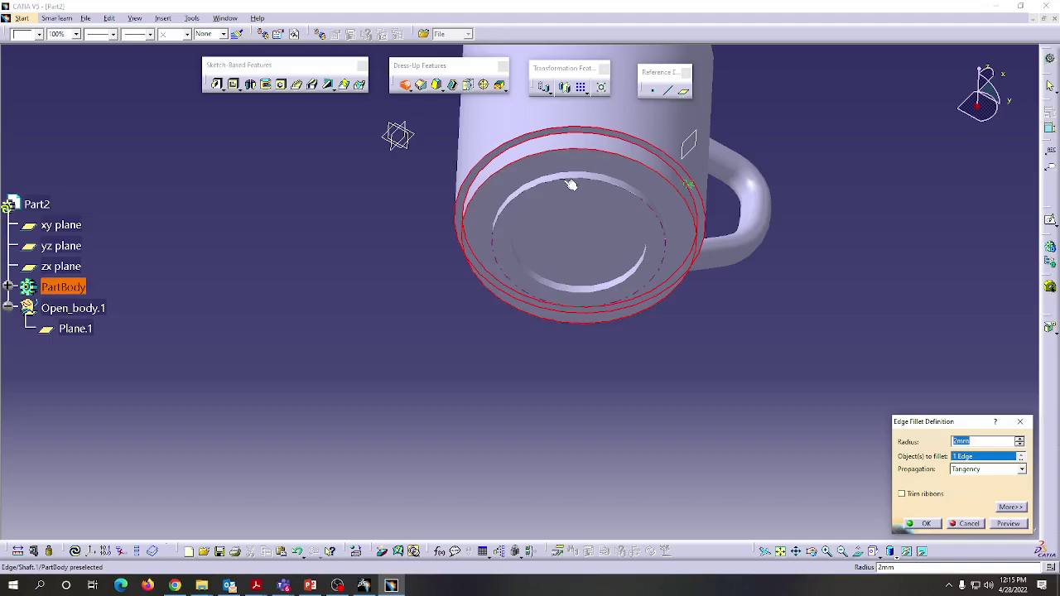
left_click(575, 177)
left_click(517, 261)
left_click(537, 272)
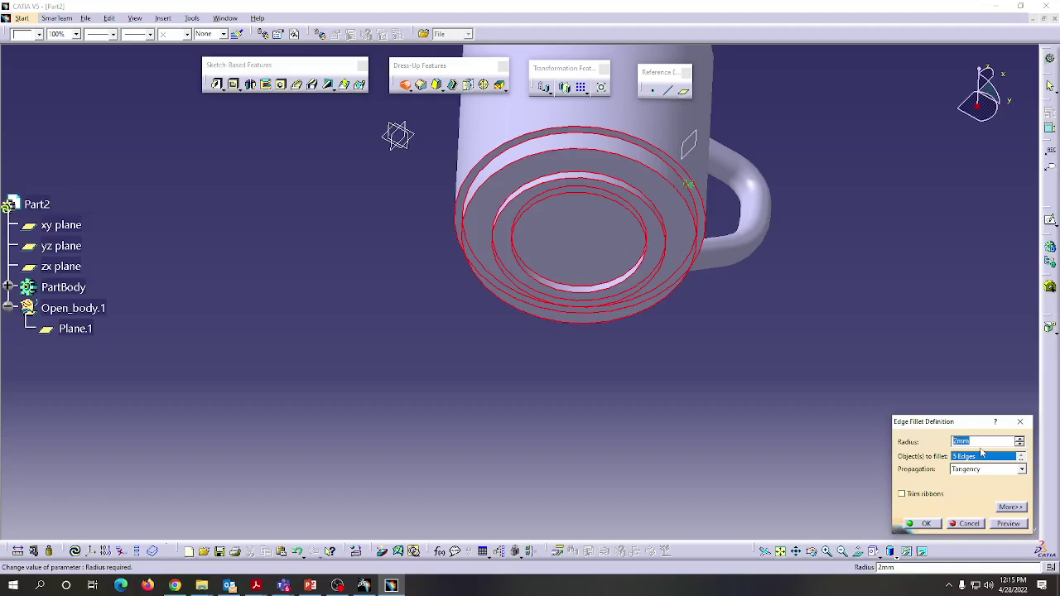
left_click(922, 523)
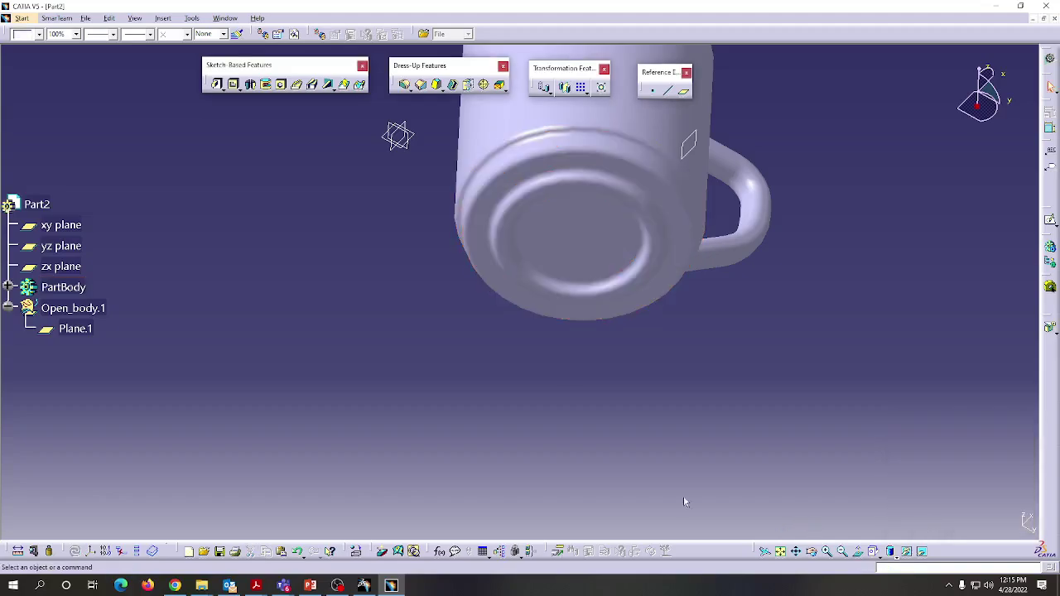
left_click(874, 552)
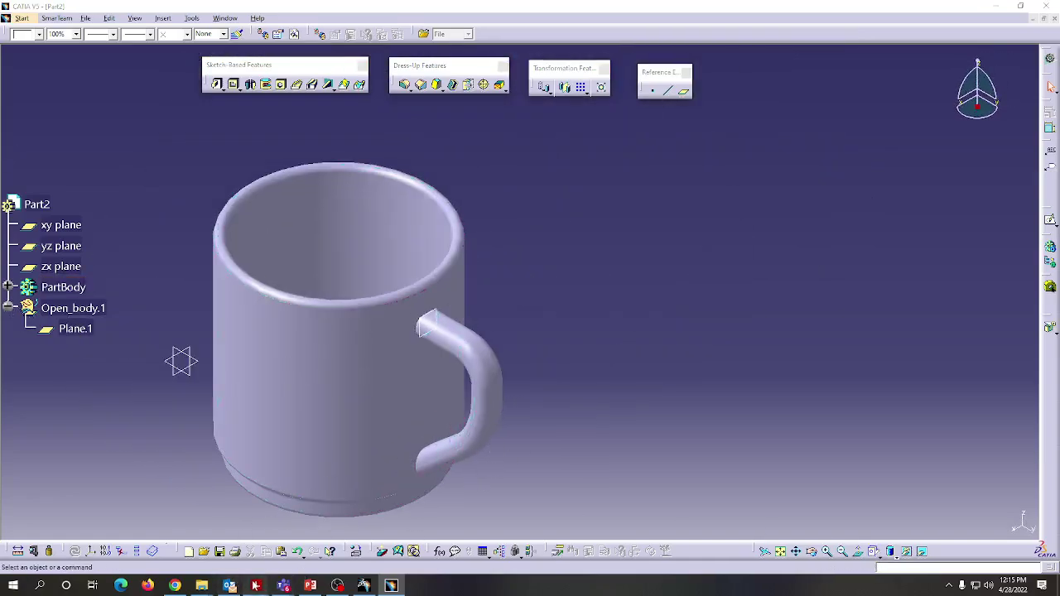
Step: Switch to the cup drawing PDF in Adobe Acrobat Reader, review its dimensioned views, and return to CATIA
mouse_move(256, 585)
left_click(414, 534)
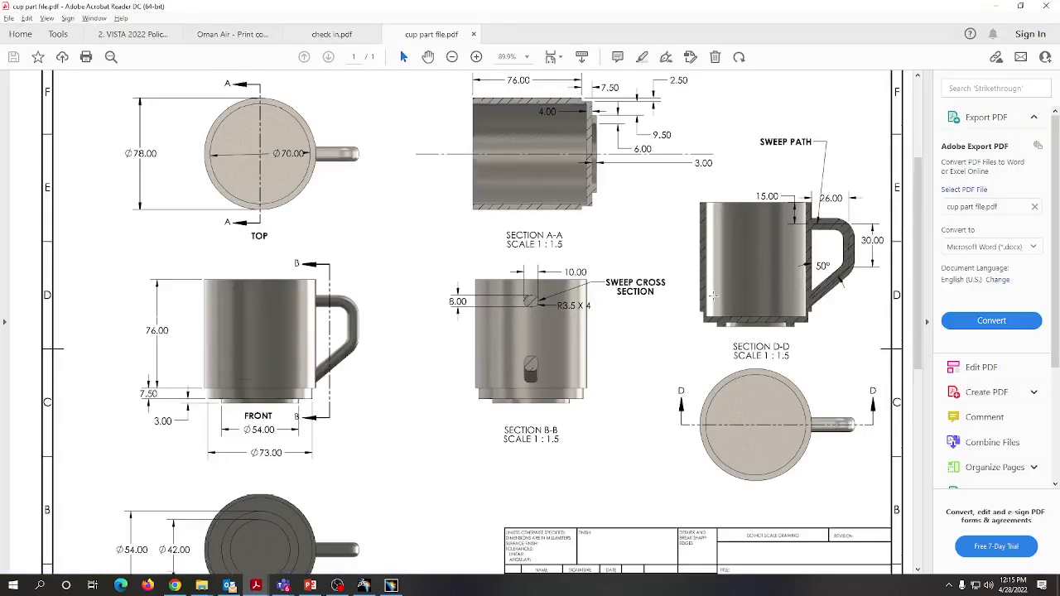
scroll(712, 296, "down", 1)
left_click(998, 10)
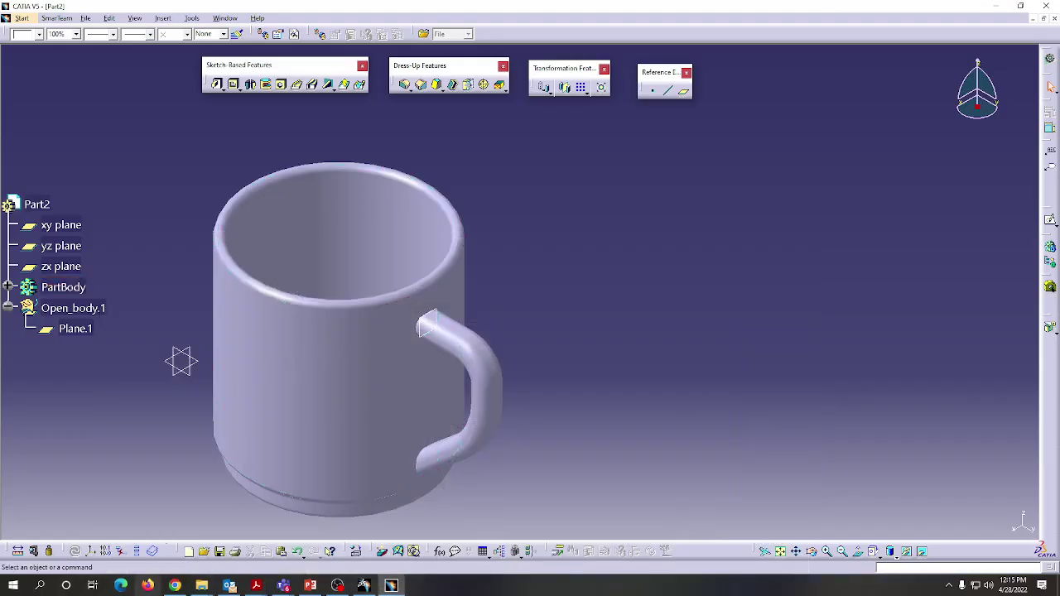
Step: Switch to the PowerPoint presentation, read the 3D-printing slide, and return to CATIA
left_click(311, 586)
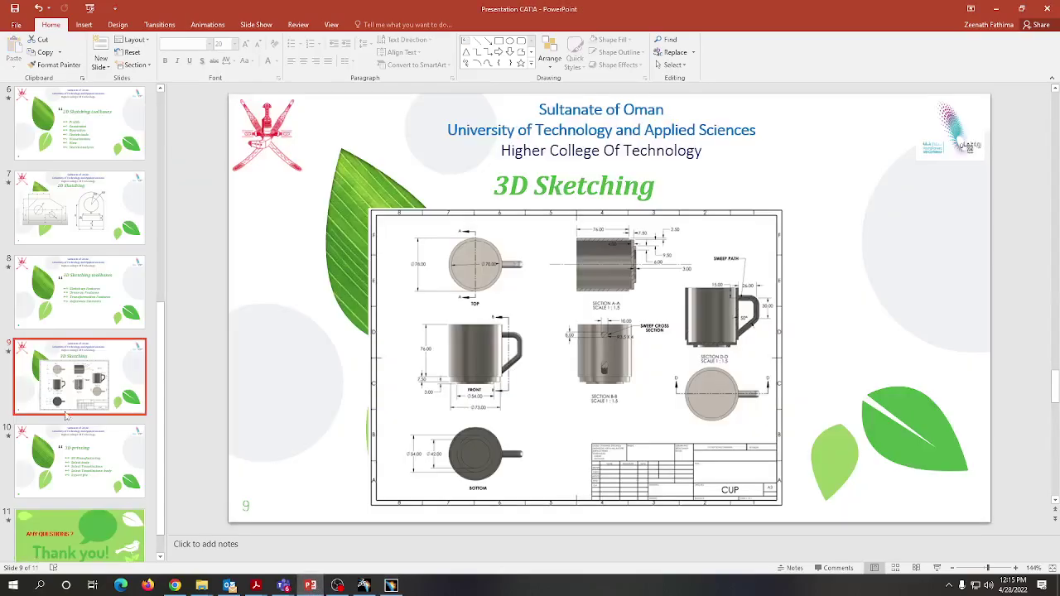
left_click(87, 473)
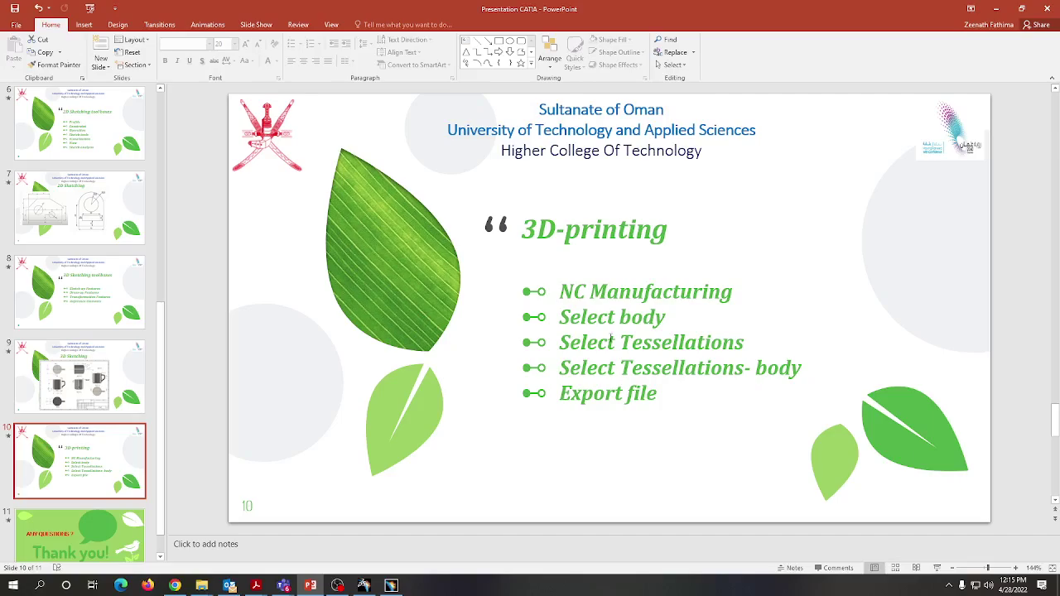
left_click(997, 9)
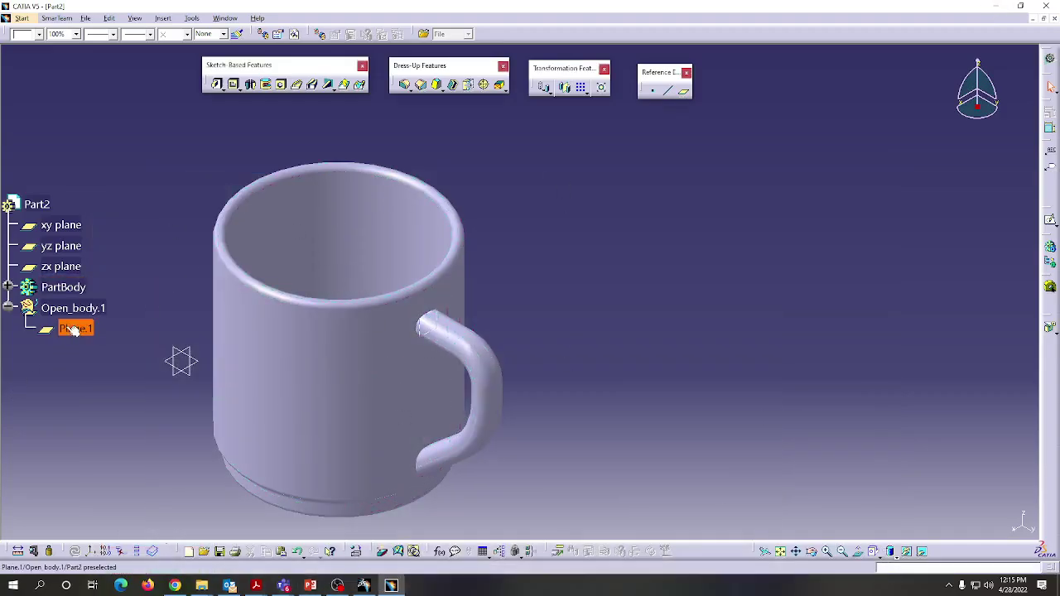
Step: Define PartBody as the in-work object and colour the whole cup body cyan
right_click(59, 289)
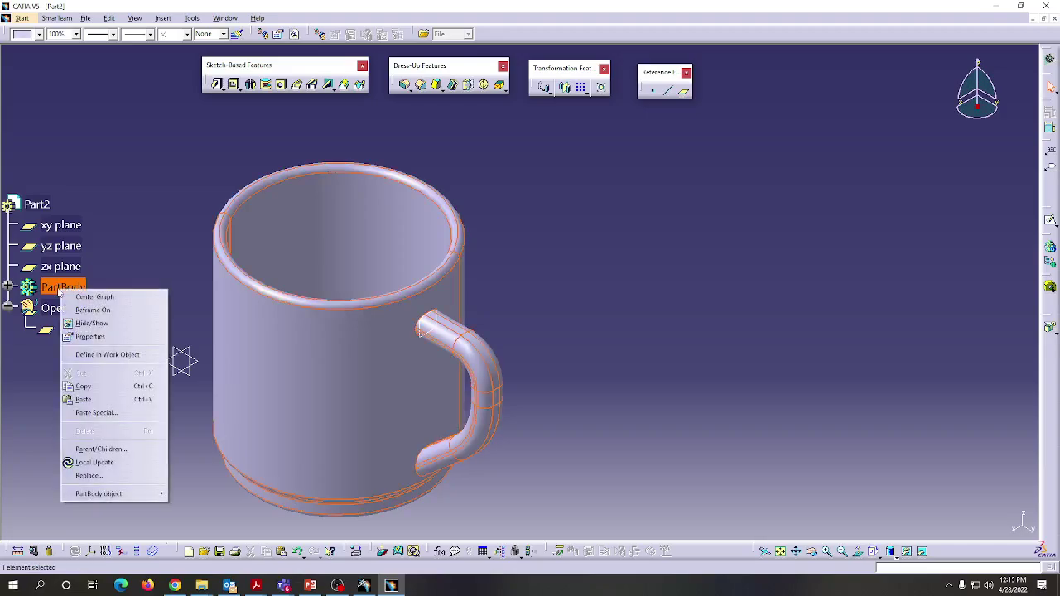
left_click(106, 360)
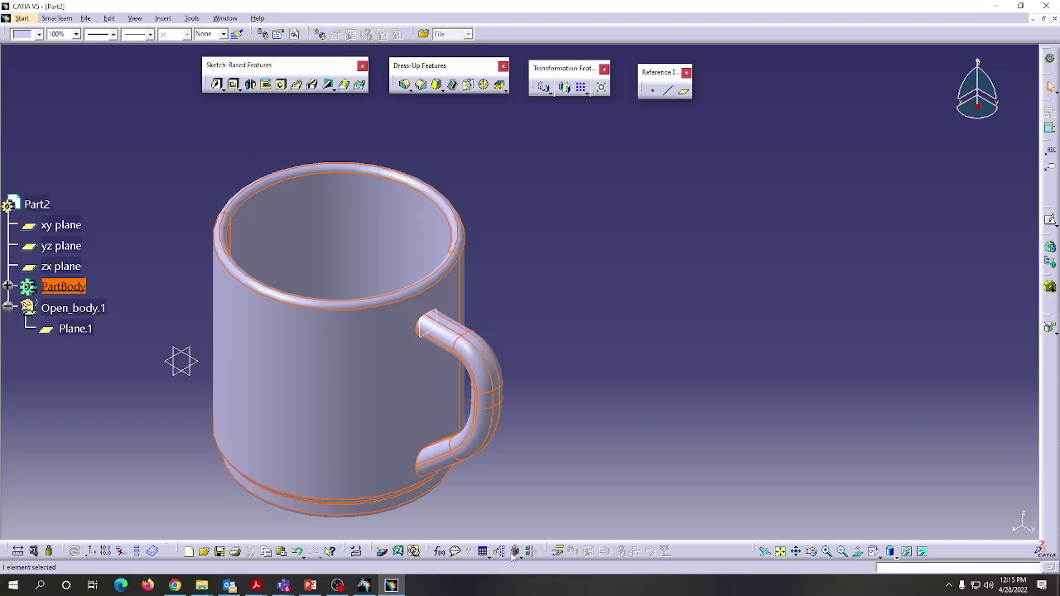
left_click(37, 35)
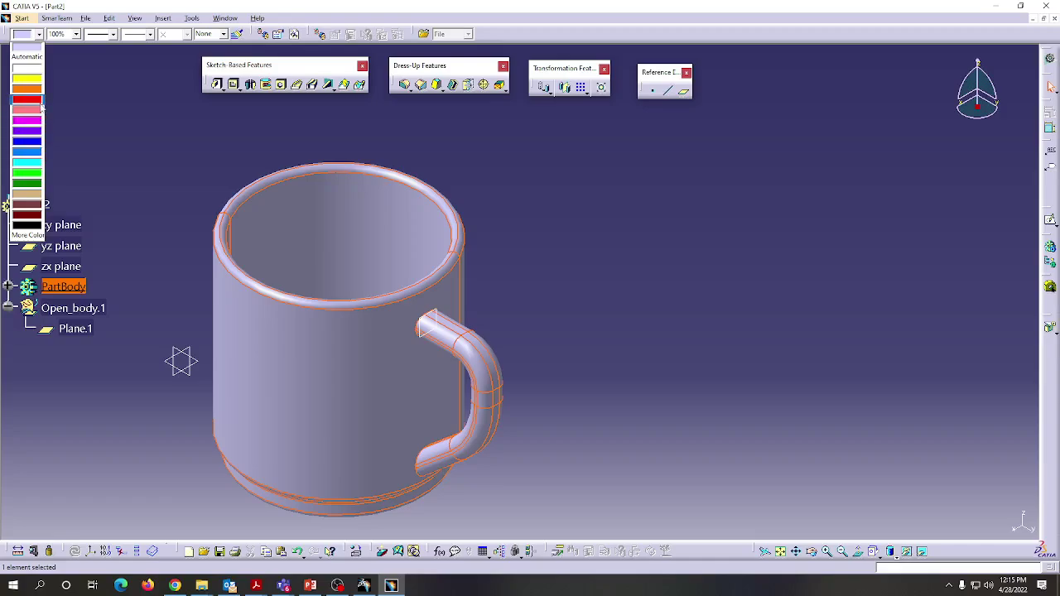
left_click(35, 171)
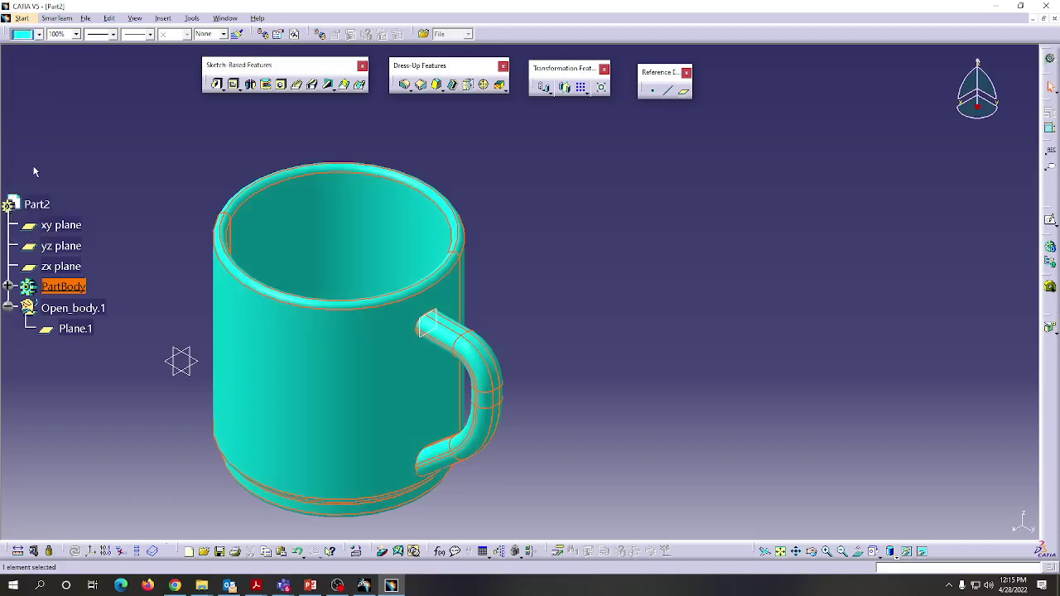
left_click(487, 313)
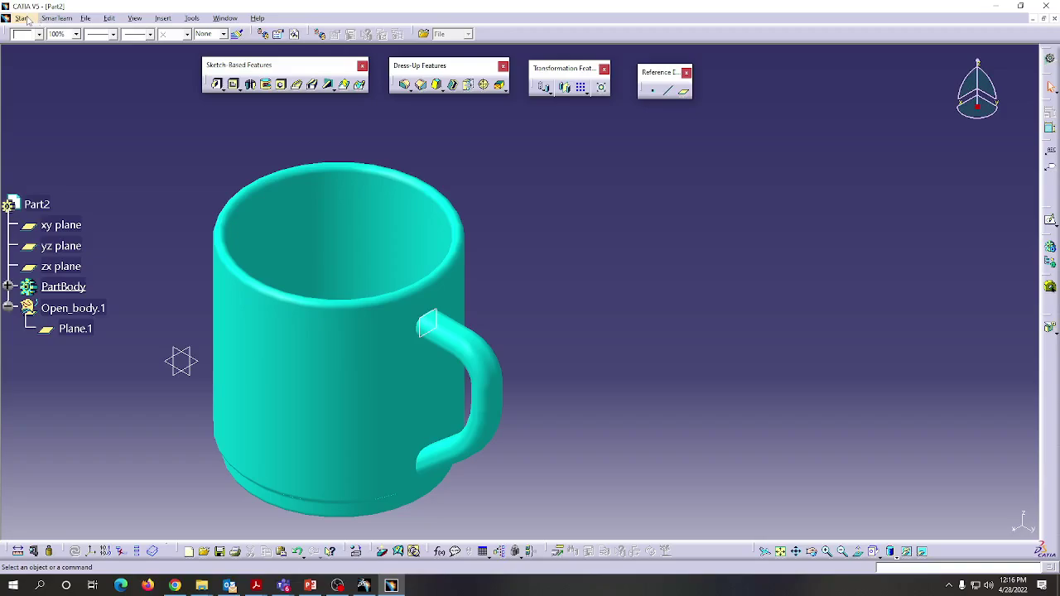
Step: Save the part in the Documents folder as a CATPart named "cofee cup"
left_click(85, 18)
left_click(114, 103)
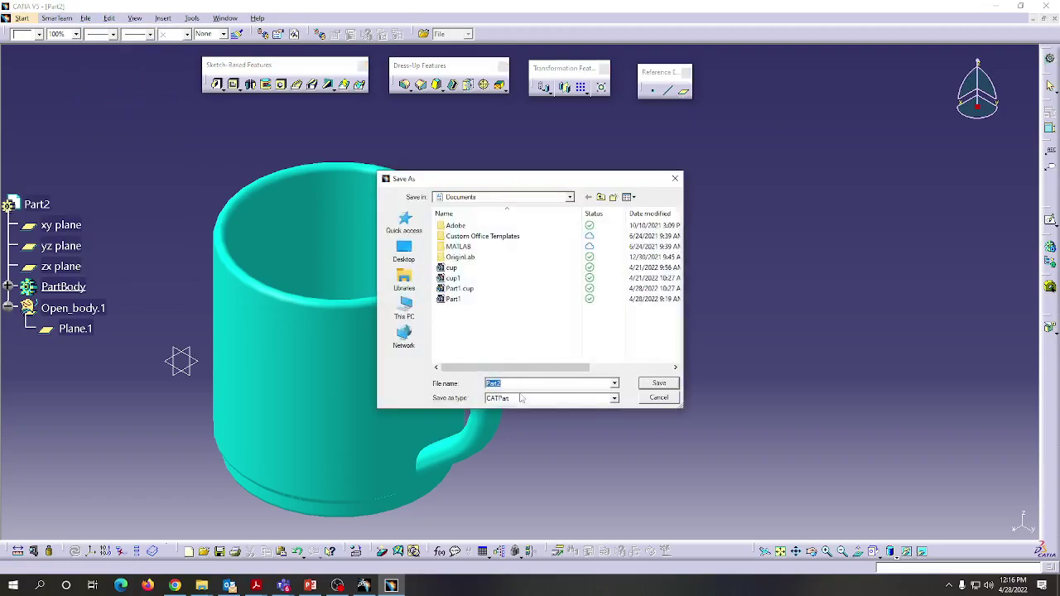
key("BackSpace")
type("cofee cup")
left_click(659, 384)
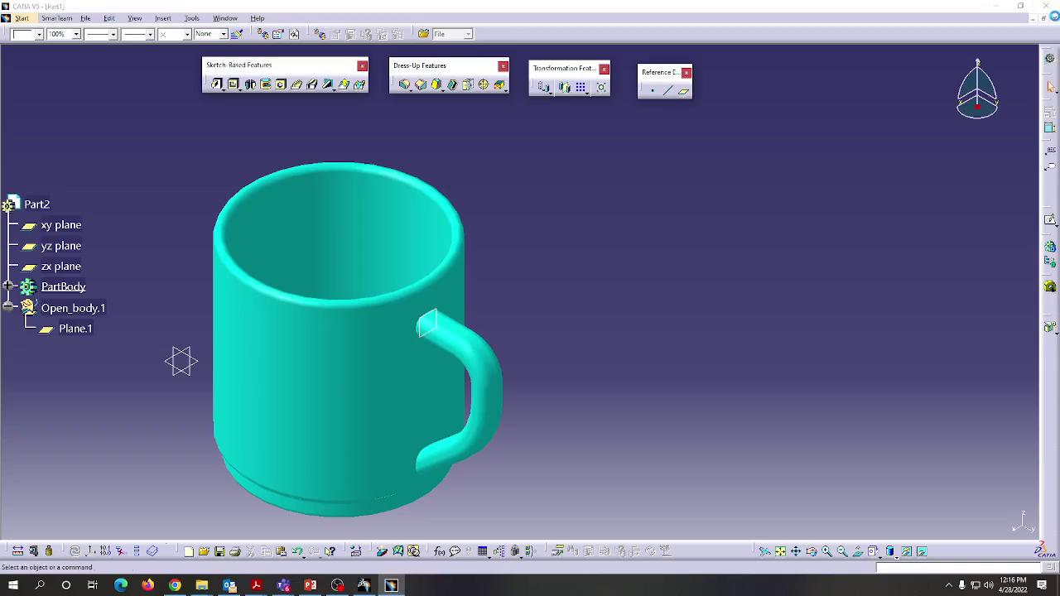
Step: Close both open part documents and start the STL Rapid Prototyping workbench from NC Manufacturing
left_click(1055, 19)
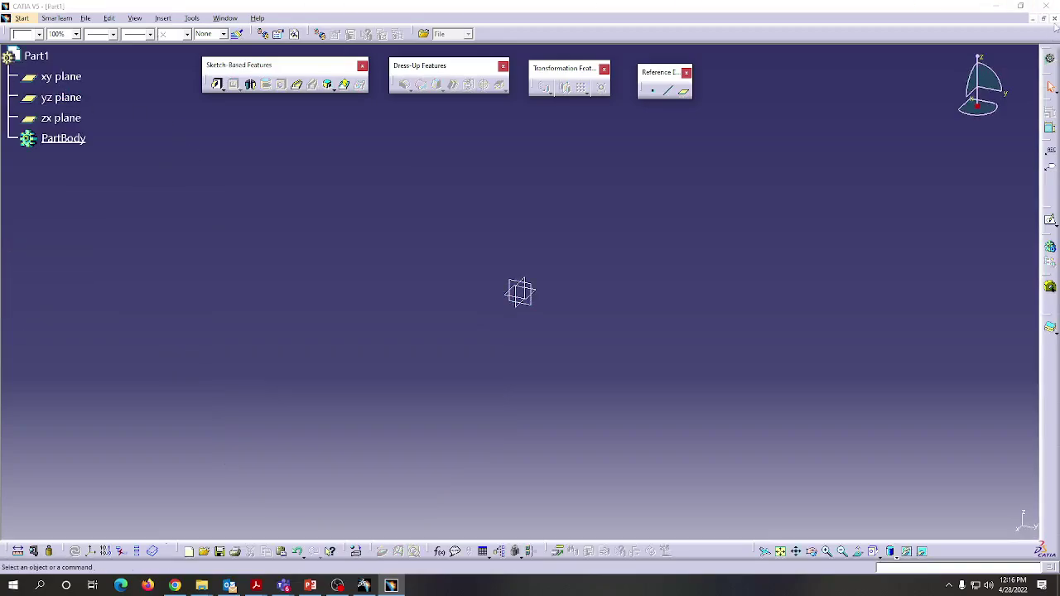
left_click(1054, 18)
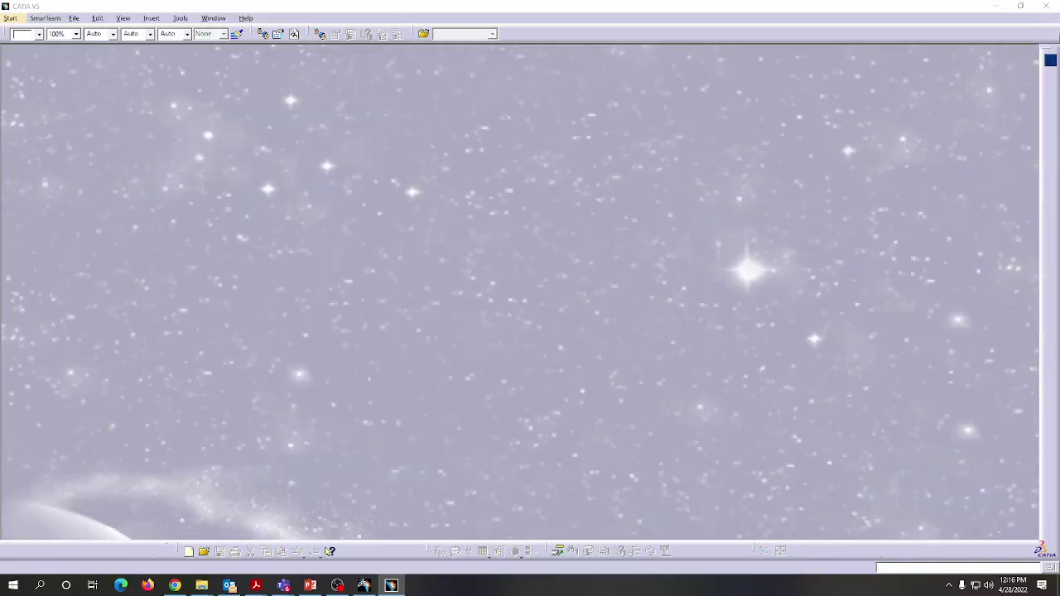
left_click(10, 19)
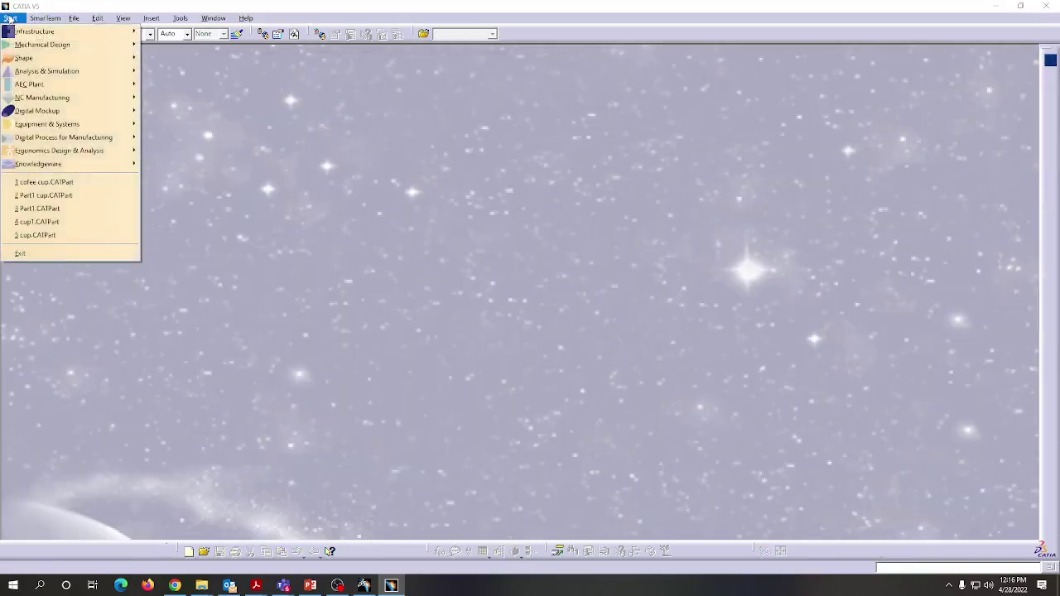
mouse_move(15, 45)
mouse_move(28, 103)
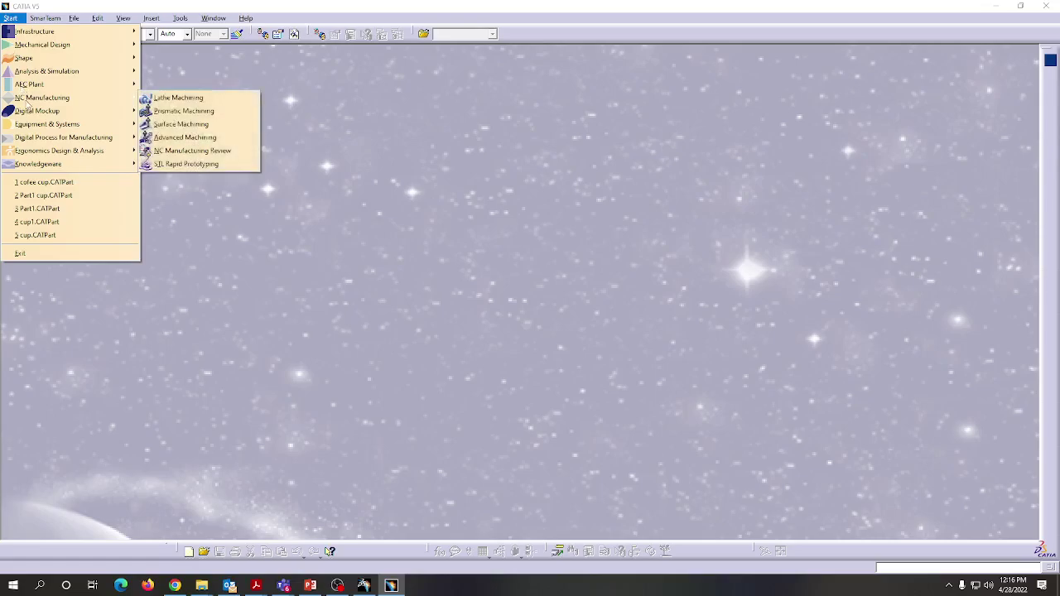
left_click(194, 164)
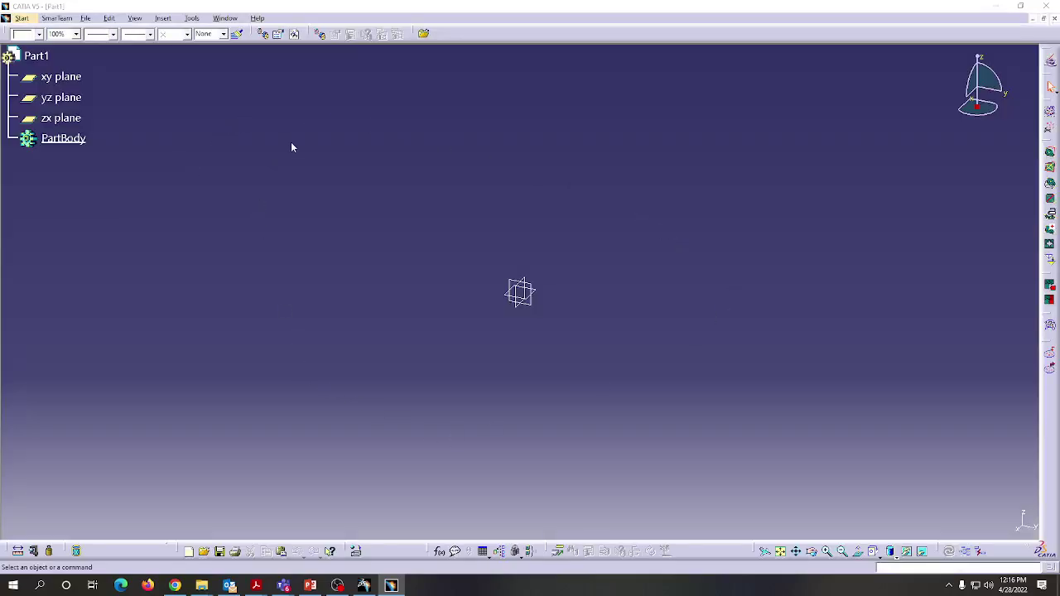
Step: Open the "cofee cup" part from the Documents folder
left_click(86, 18)
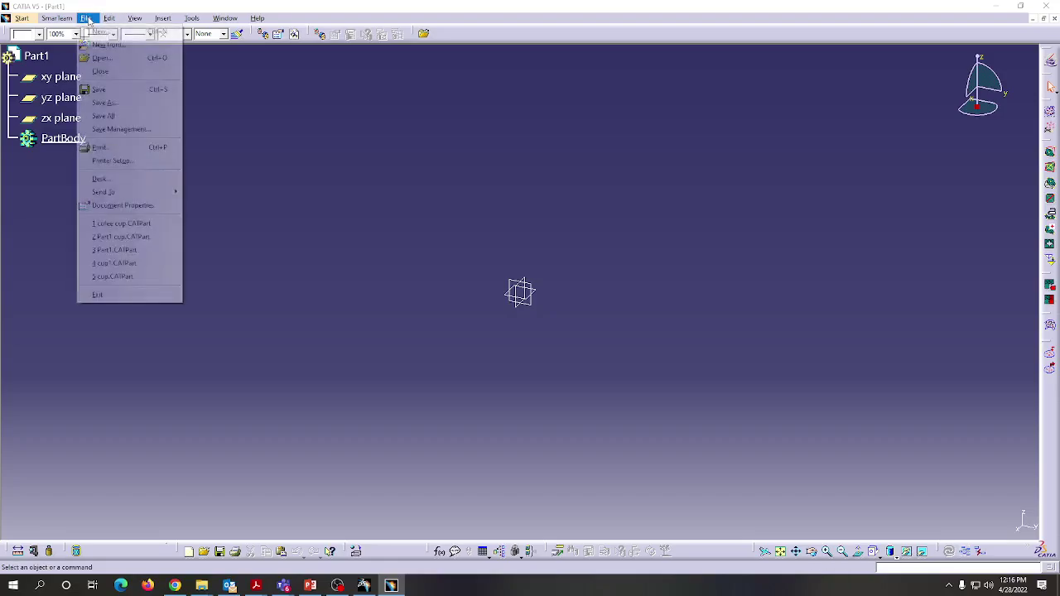
left_click(100, 58)
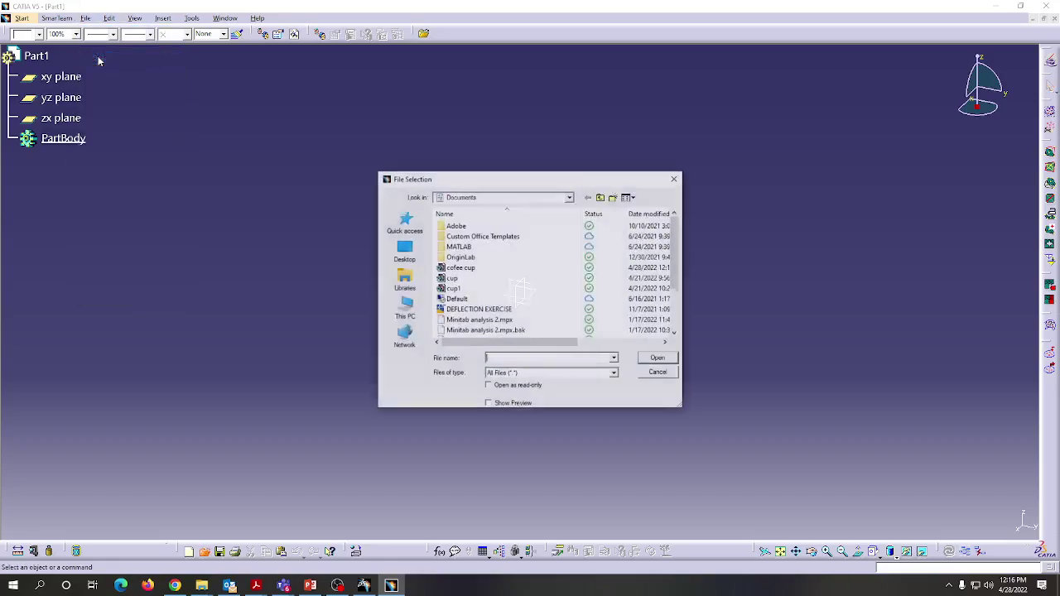
scroll(548, 278, "down", 2)
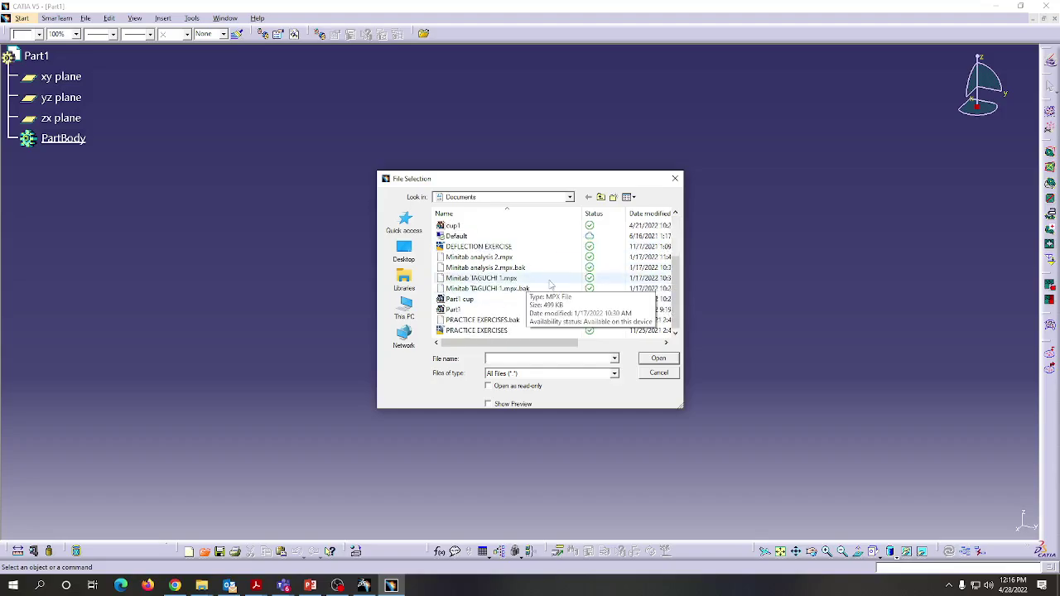
scroll(571, 283, "up", 2)
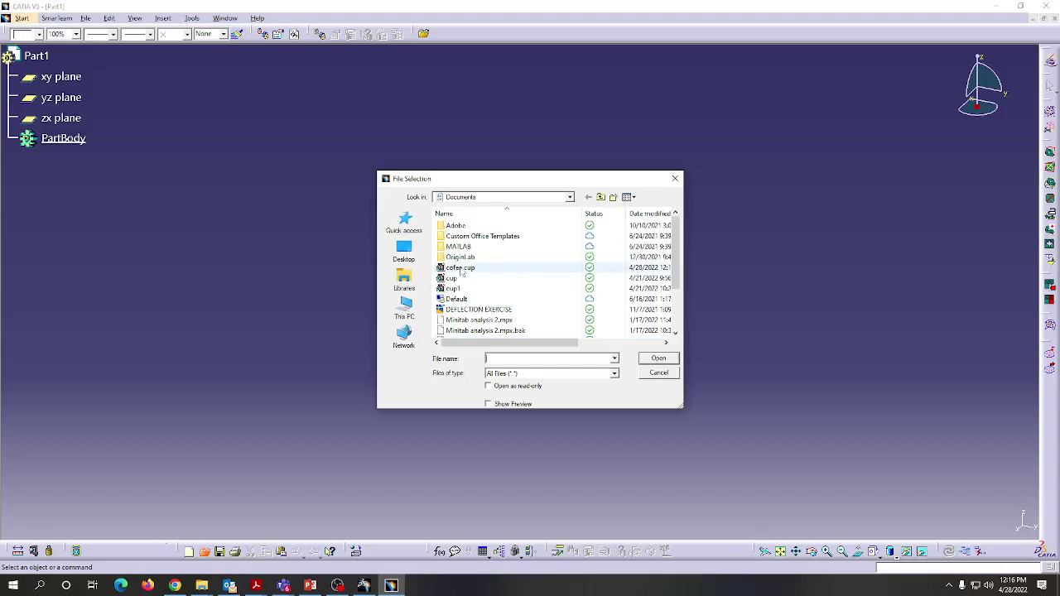
left_click(461, 269)
left_click(668, 358)
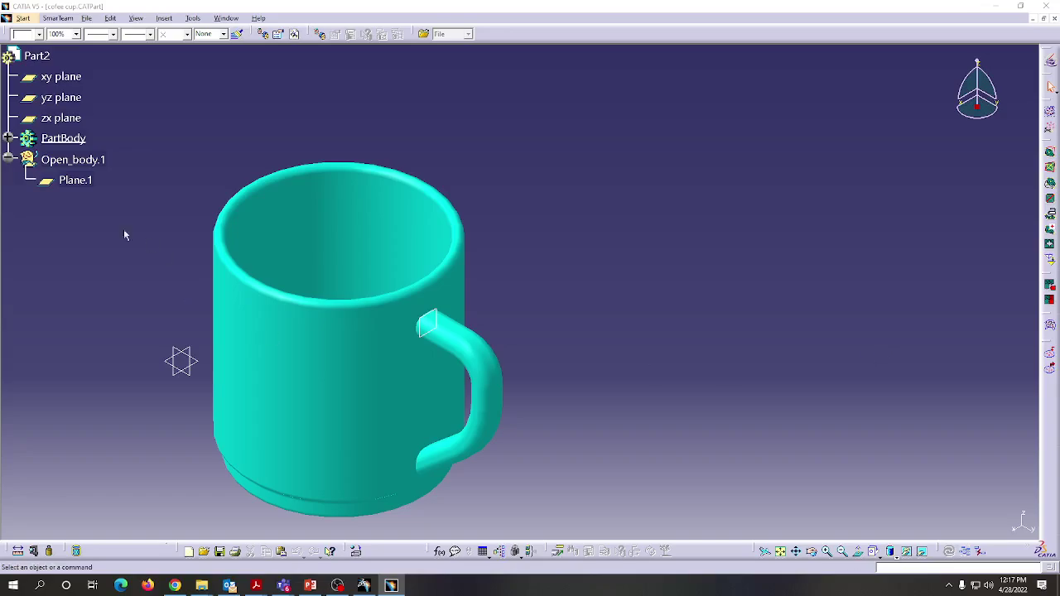
Step: Tessellate the cup's PartBody with a sag of 0.2 mm and no step limit
left_click(75, 141)
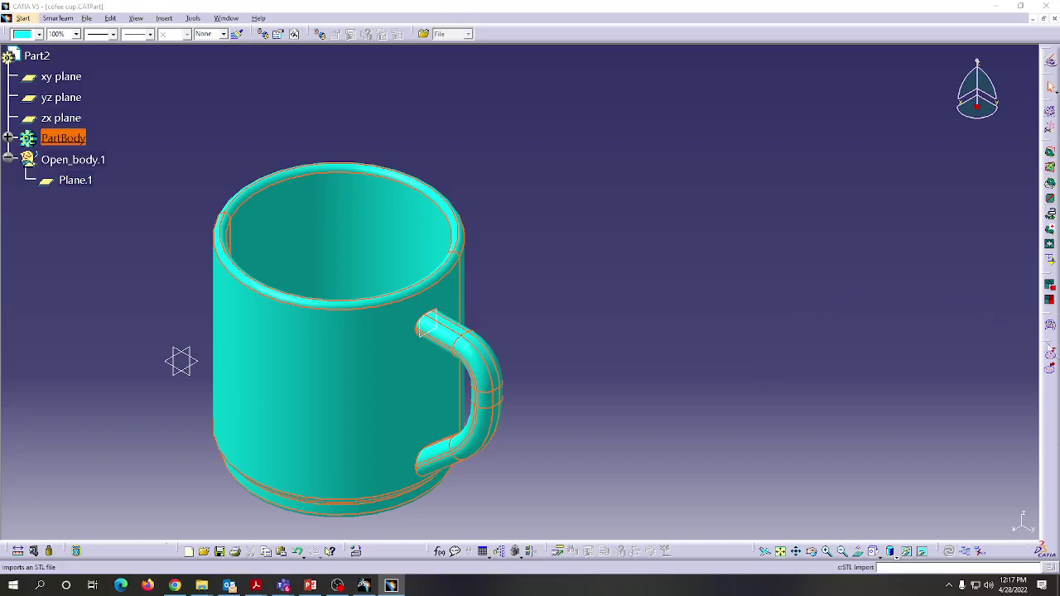
left_click(1050, 168)
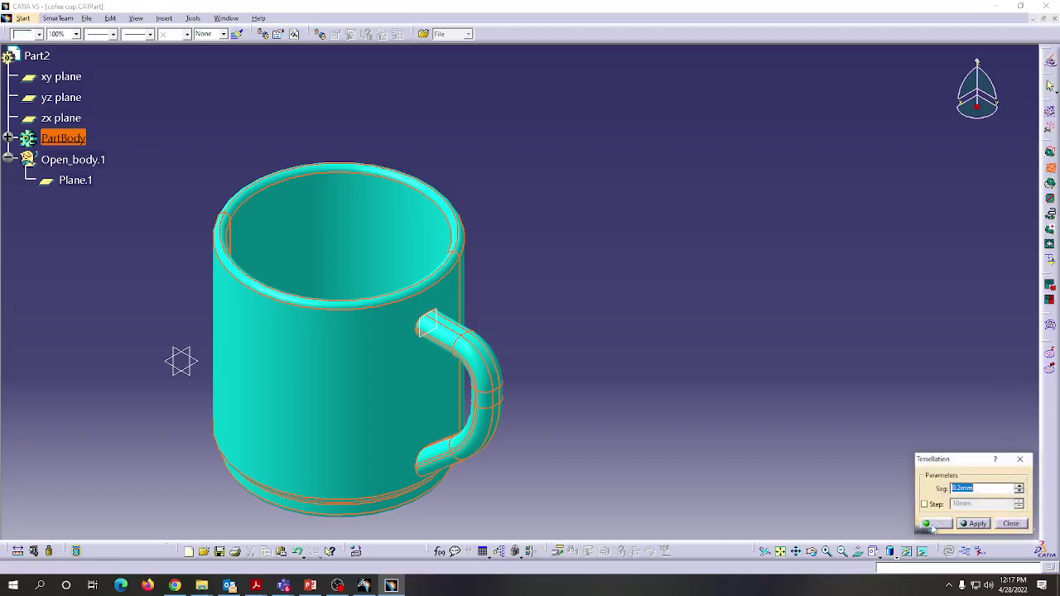
left_click(973, 524)
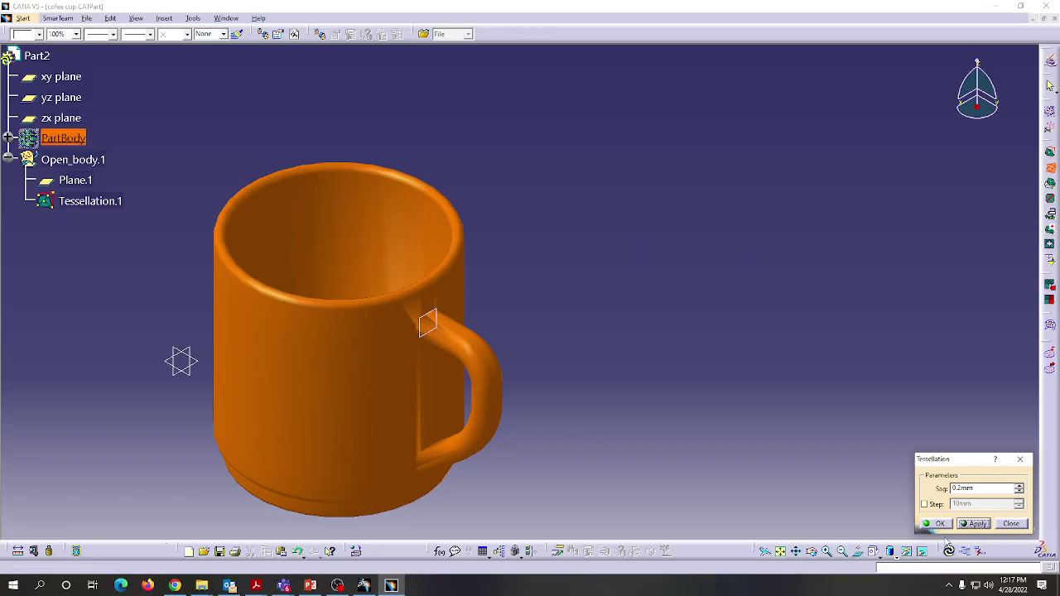
left_click(938, 525)
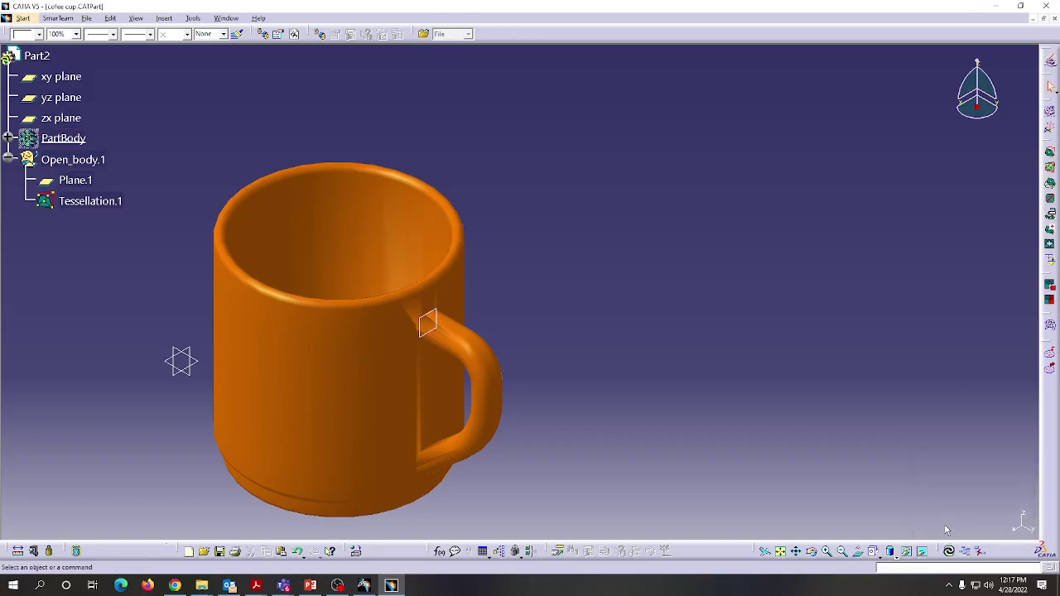
Step: Export the cup's tessellation to the Desktop as an STL file named "cofee cup"
left_click(331, 313)
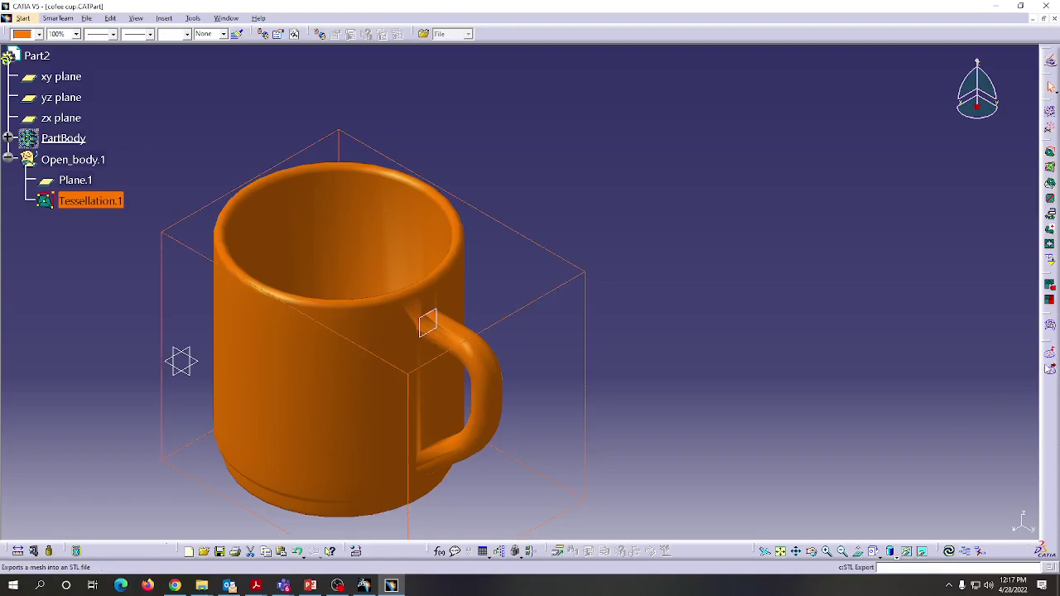
left_click(1050, 370)
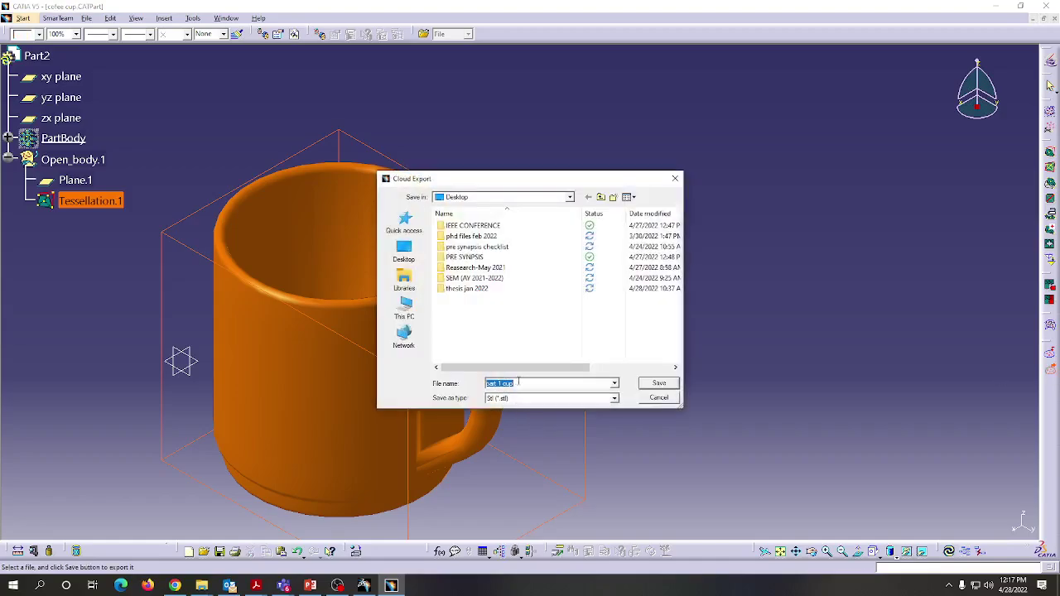
type("cofee")
left_click(658, 383)
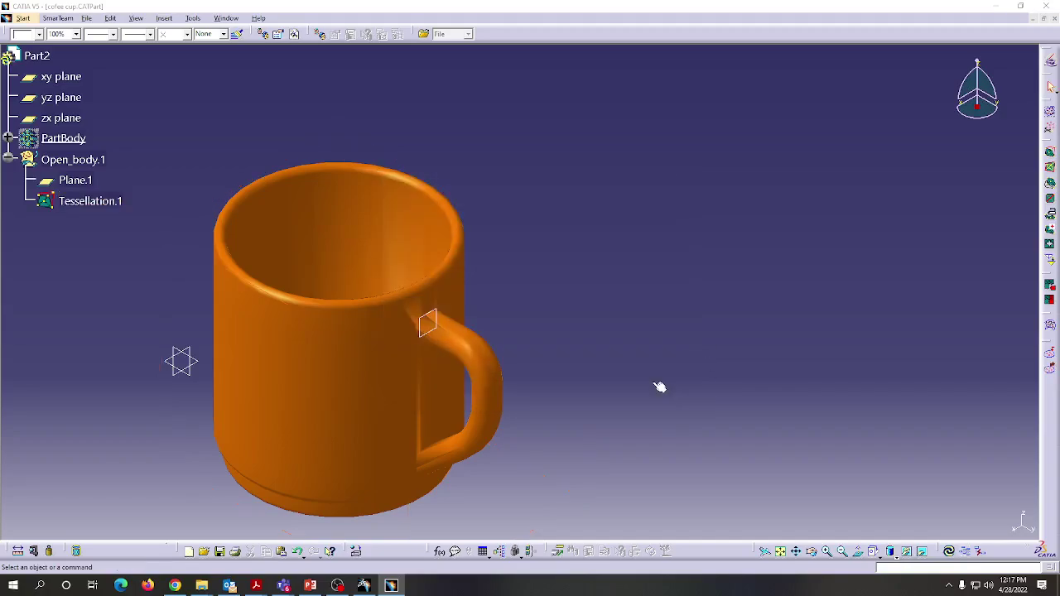
Step: Move the exported cofee cup file to a free spot on the Windows desktop
left_click(993, 6)
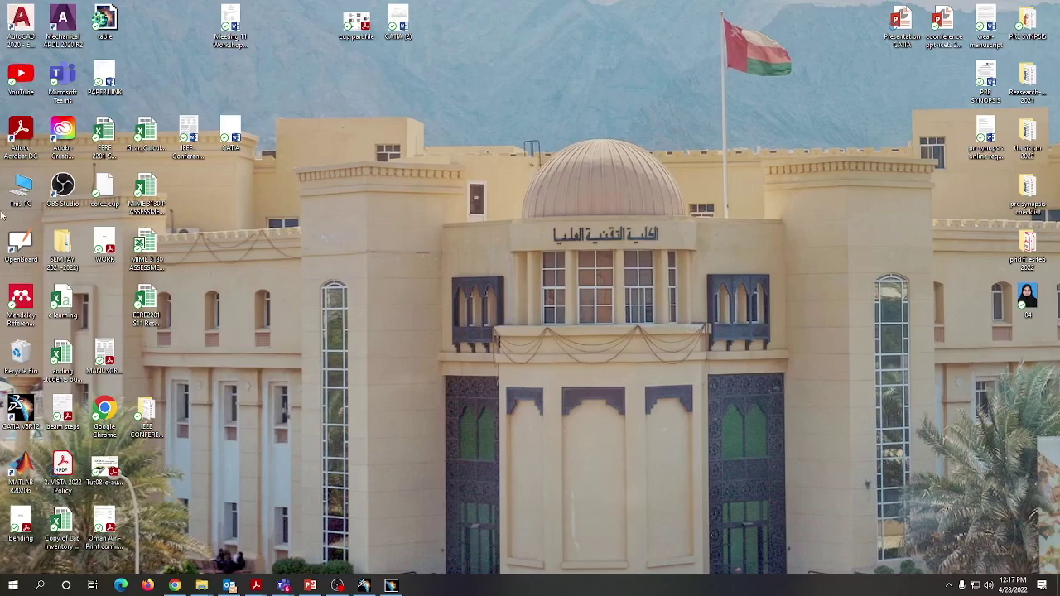
left_click_drag(104, 187, 282, 81)
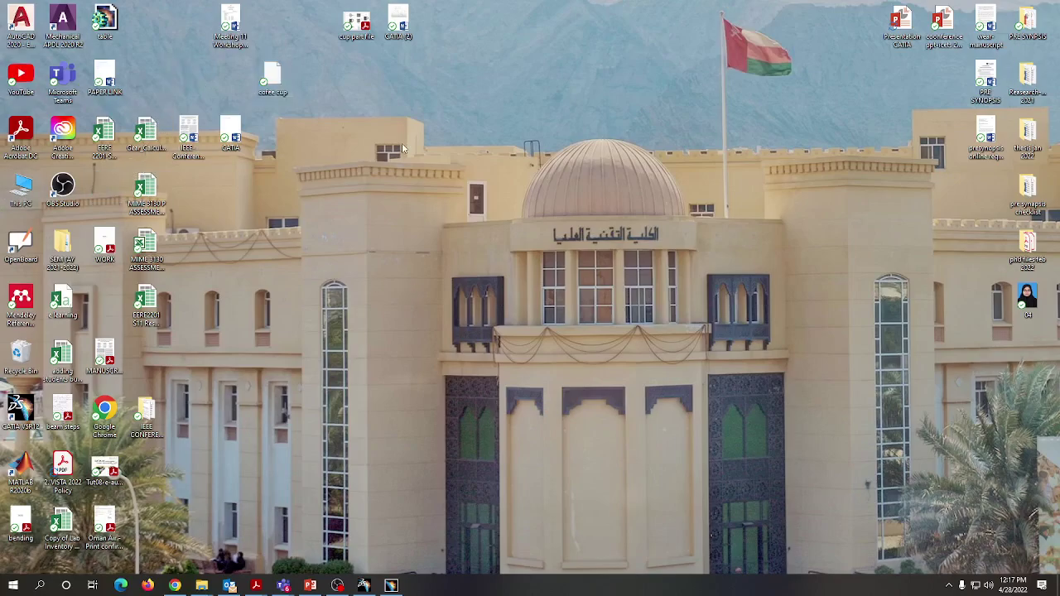
left_click(392, 585)
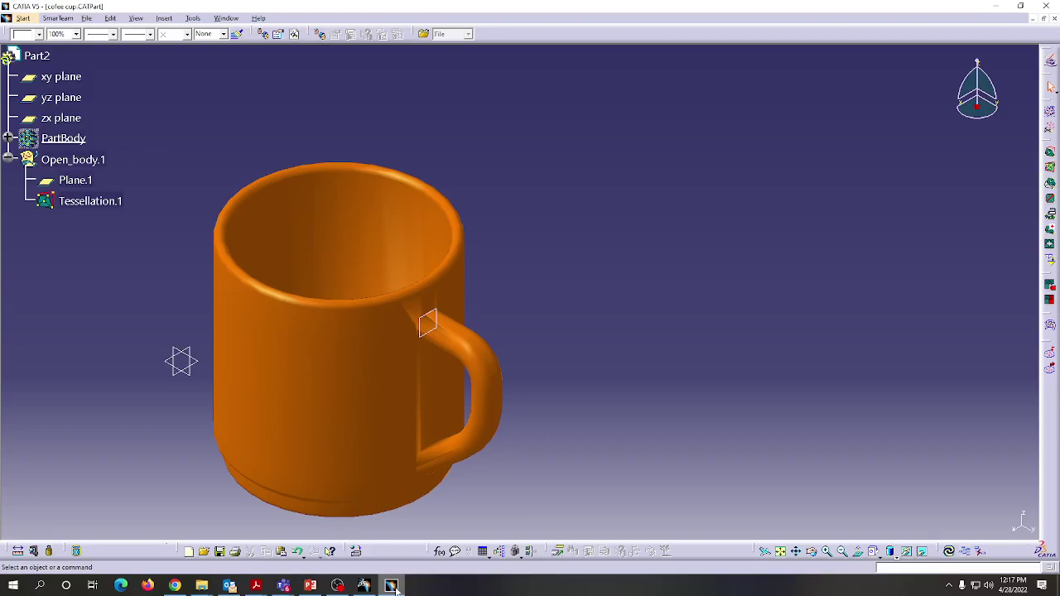
left_click(997, 7)
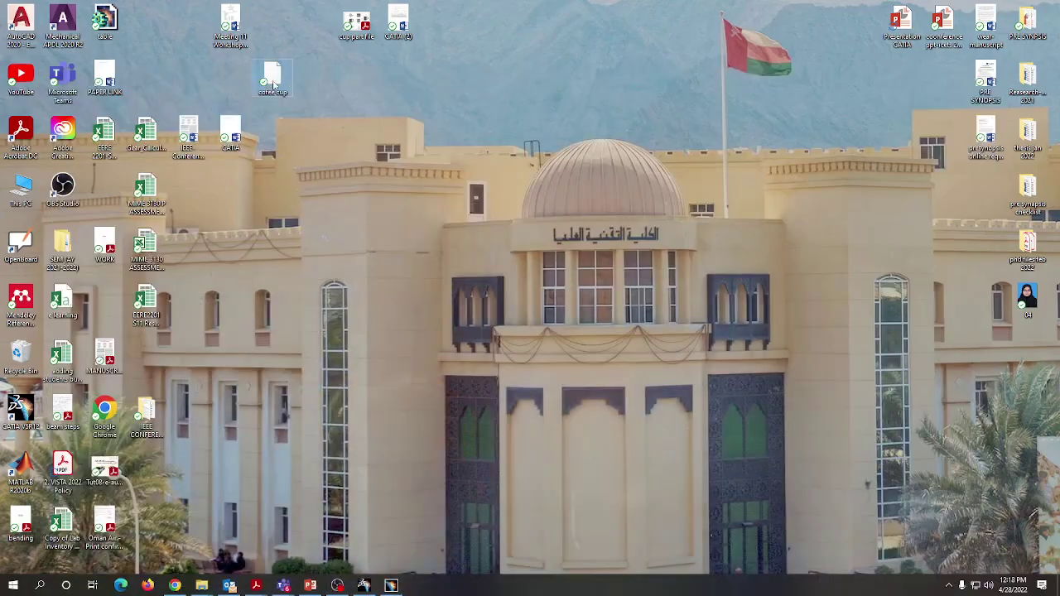
Step: Open the cofee cup file in Print 3D and examine the model and its handle from several sides
double_click(272, 81)
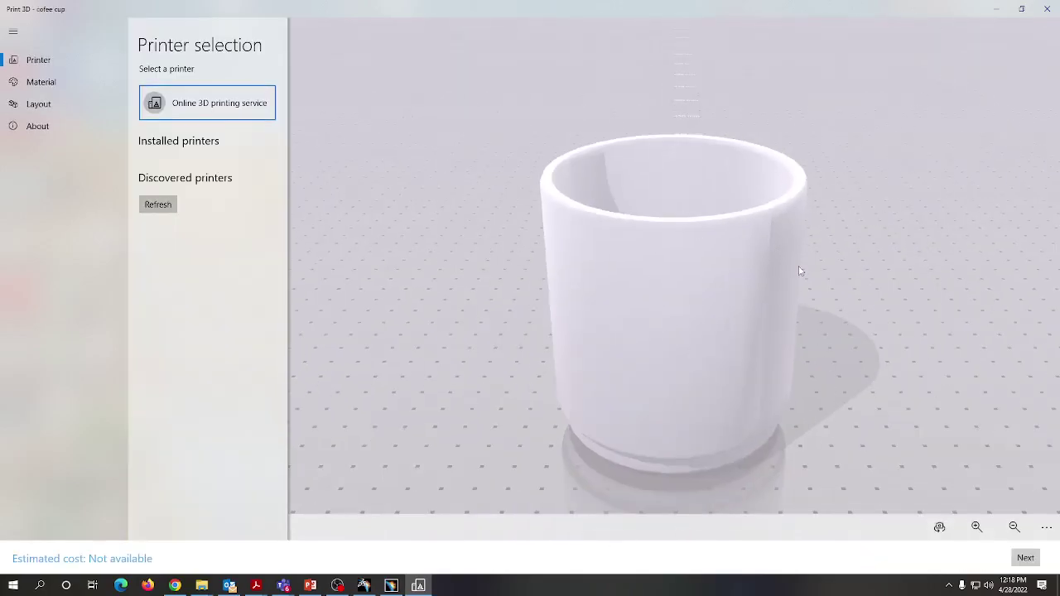
left_click_drag(689, 371, 599, 442)
left_click_drag(364, 410, 468, 315)
left_click_drag(501, 267, 414, 278)
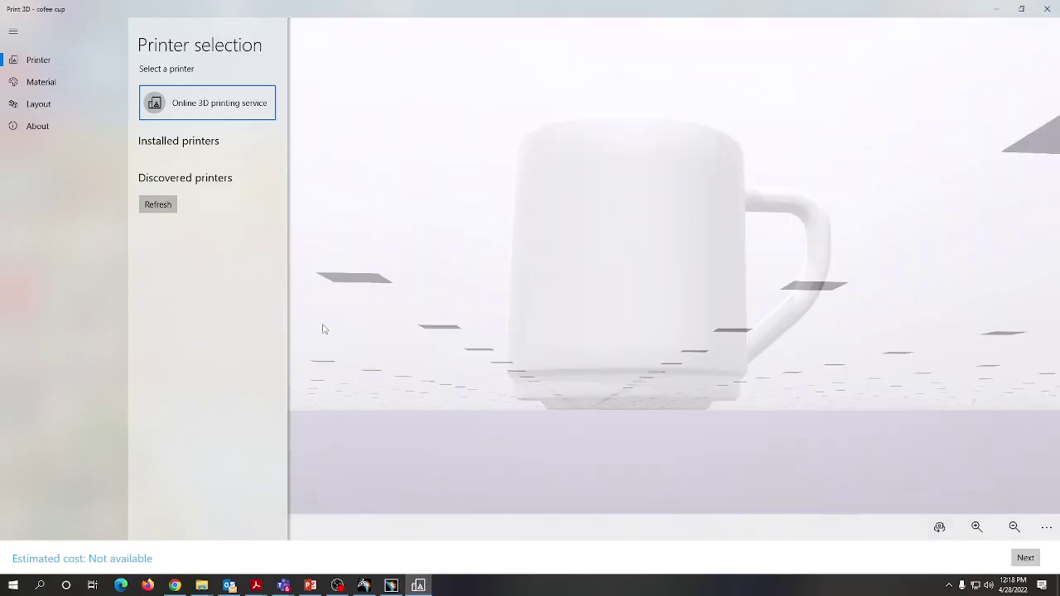
left_click_drag(323, 329, 425, 372)
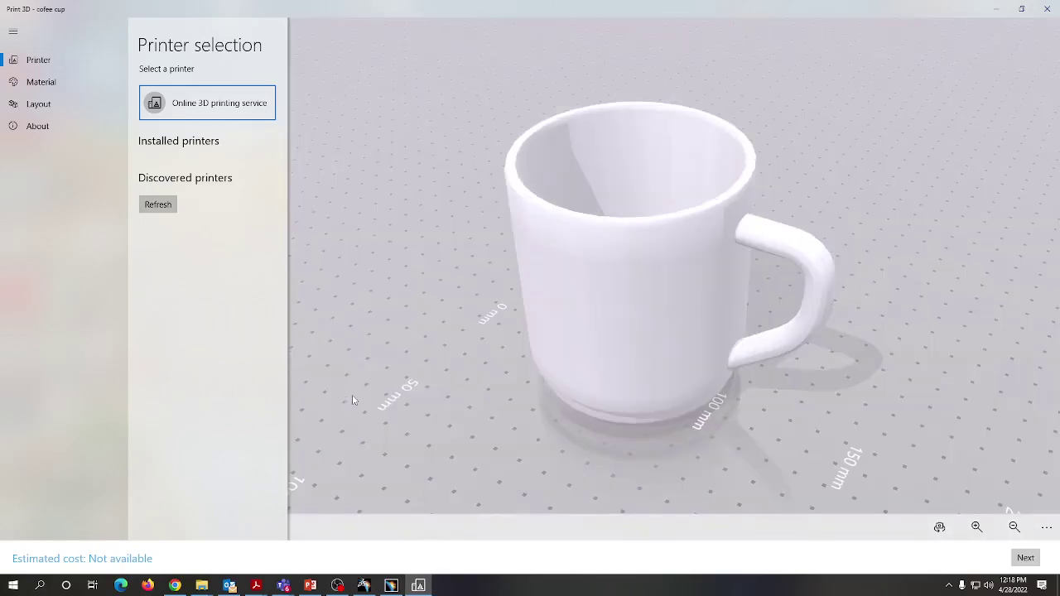
mouse_move(352, 400)
left_mouse_down()
mouse_move(431, 406)
mouse_move(341, 398)
left_mouse_up()
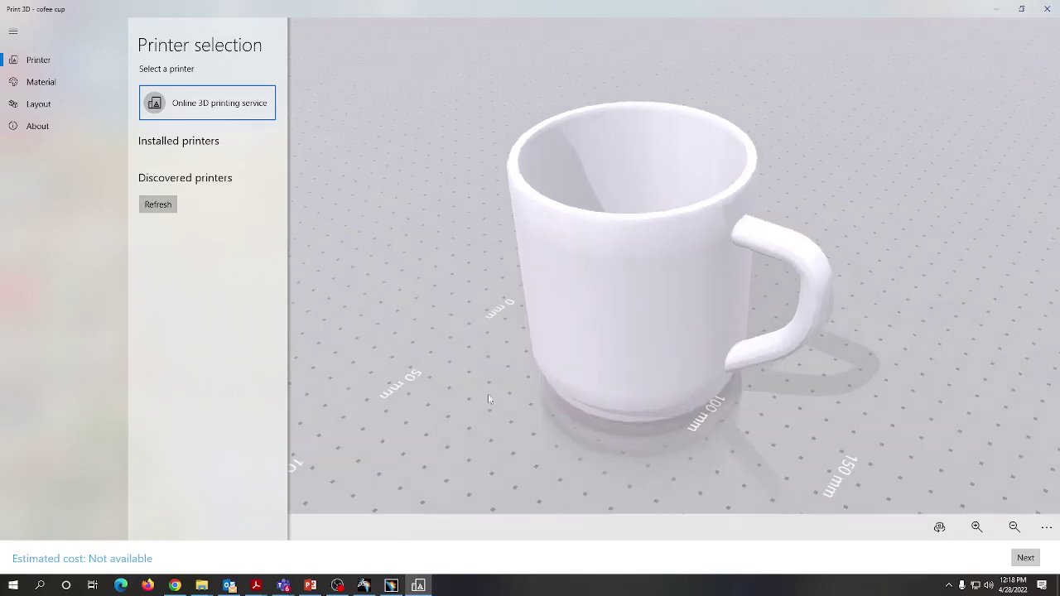
Step: Try the Dyed yellow, Polished natural white, Natural white and a green polyamide finish on the cup
left_click(39, 83)
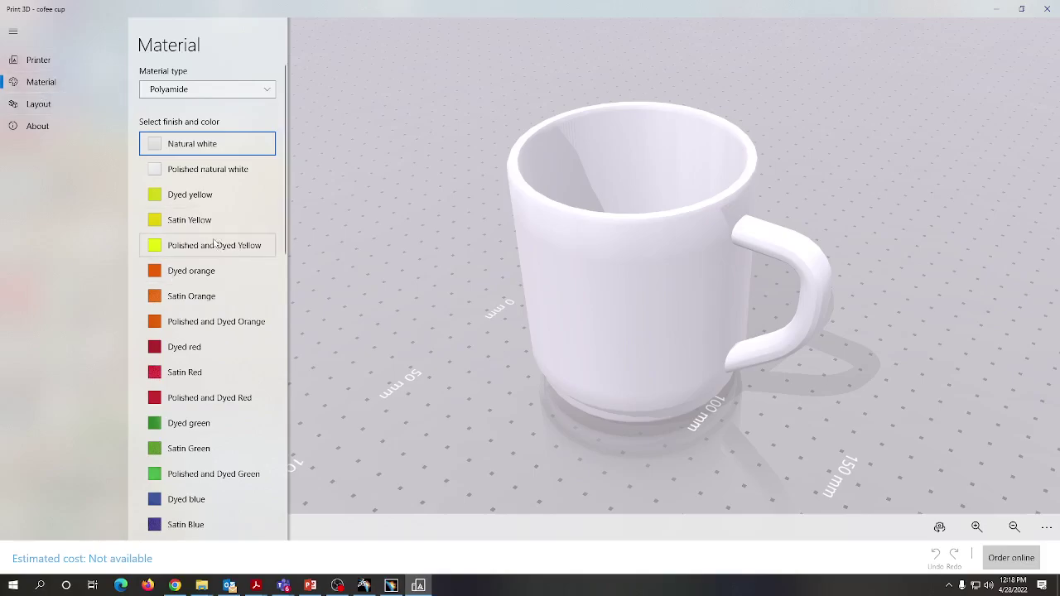
left_click(207, 197)
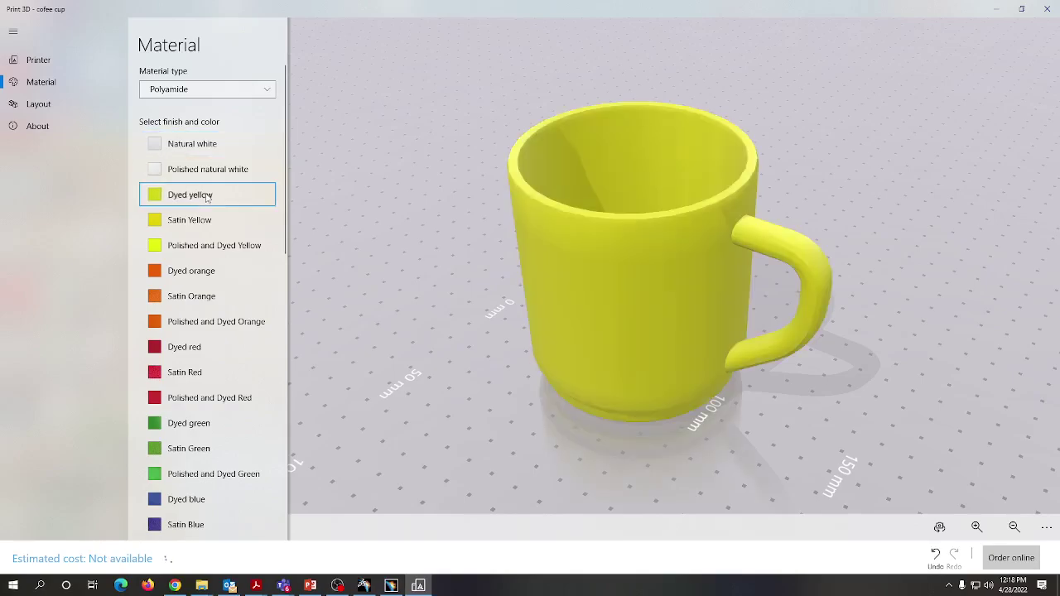
left_click(198, 170)
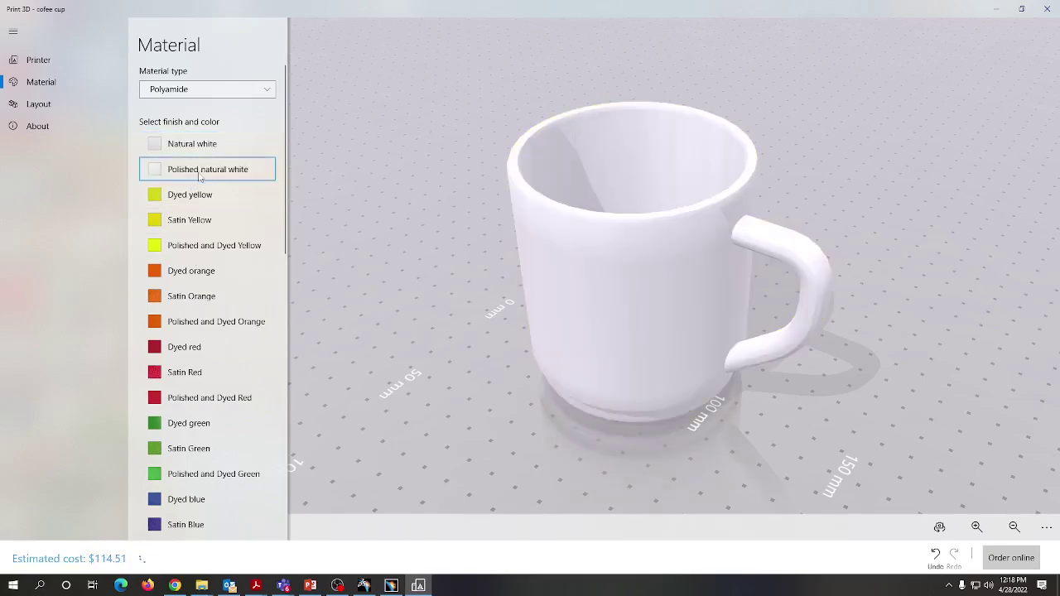
left_click(200, 147)
scroll(217, 372, "down", 3)
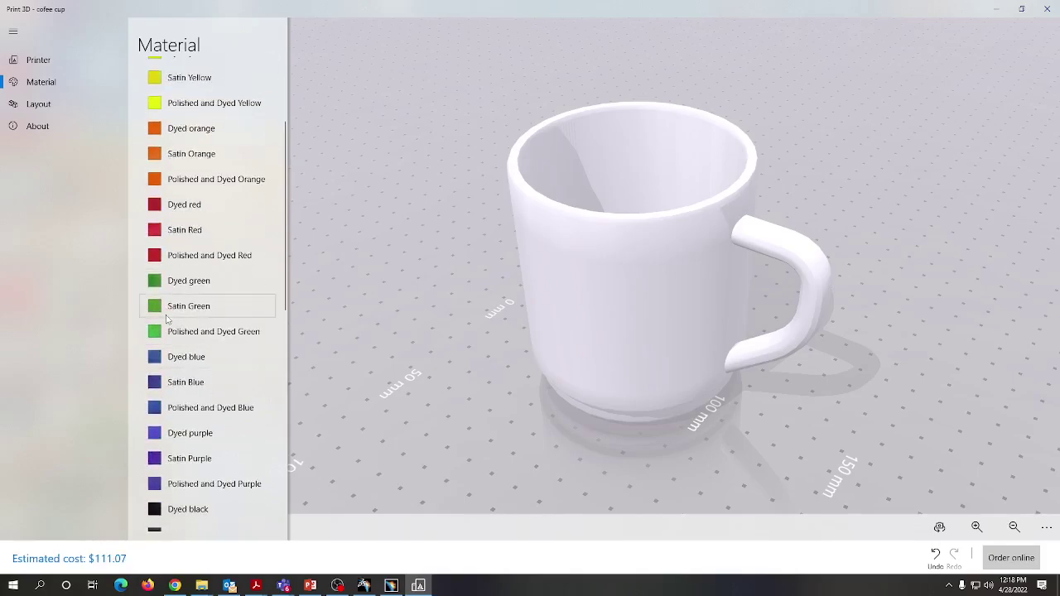
left_click(171, 308)
scroll(244, 414, "down", 3)
scroll(240, 414, "down", 5)
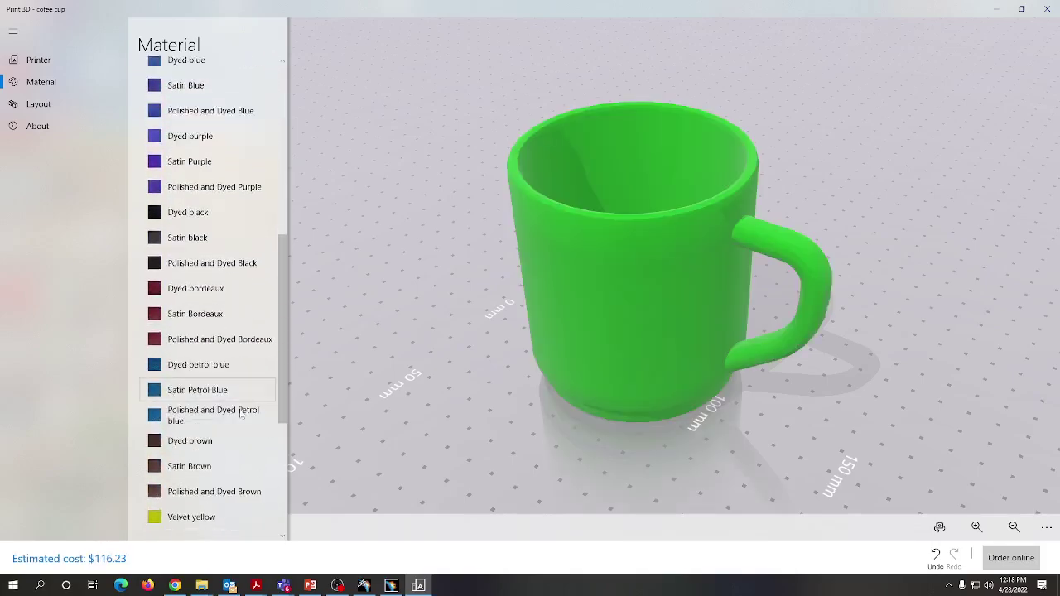
Step: Try Velvet ochre, Velvet bordeaux and Spray painted white on the cup, and set its finish to Dyed petrol blue
left_click(215, 348)
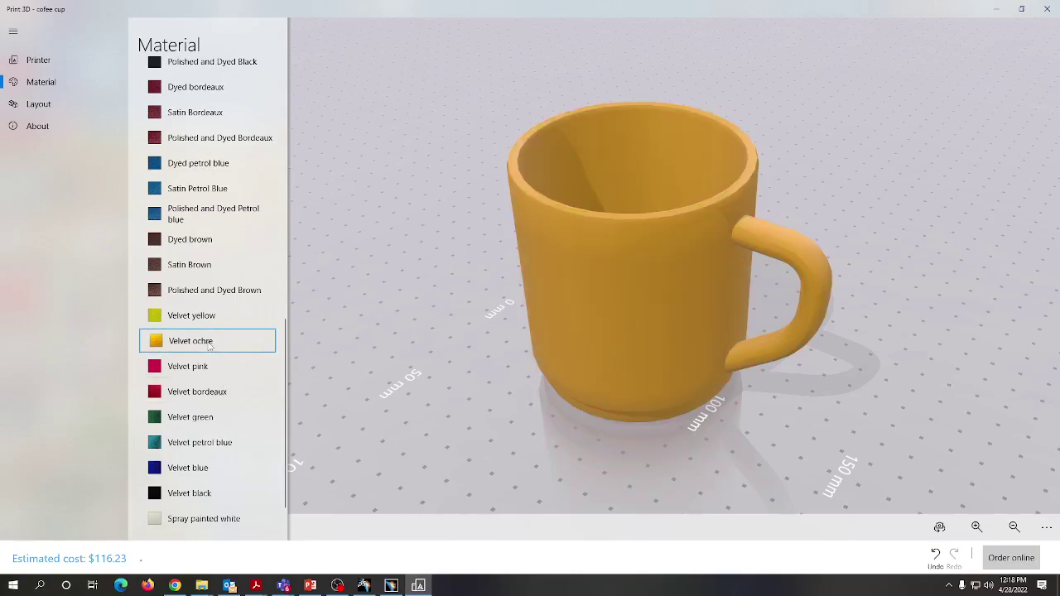
left_click(215, 395)
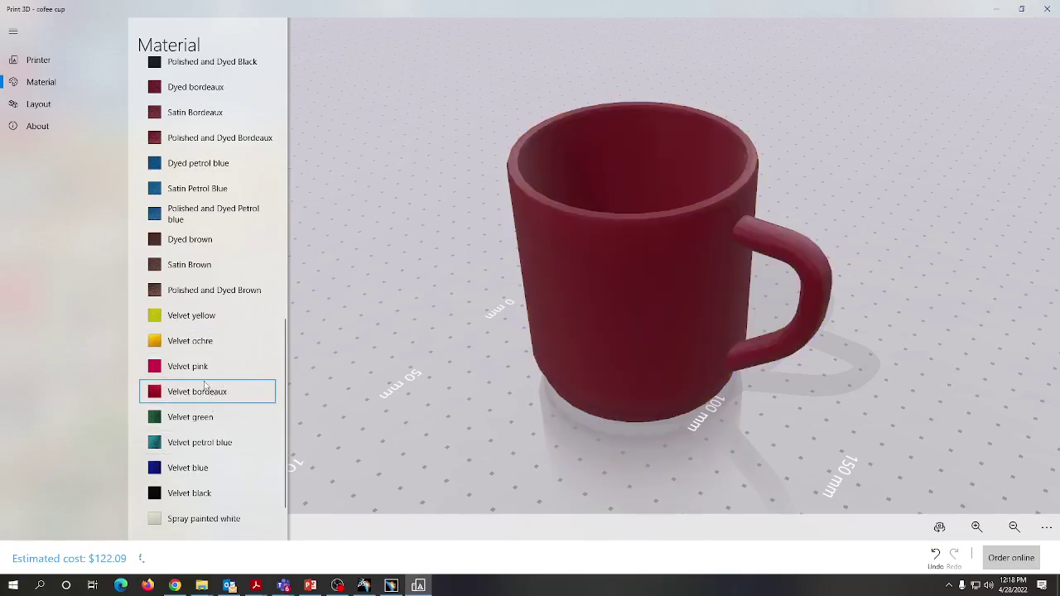
left_click(207, 342)
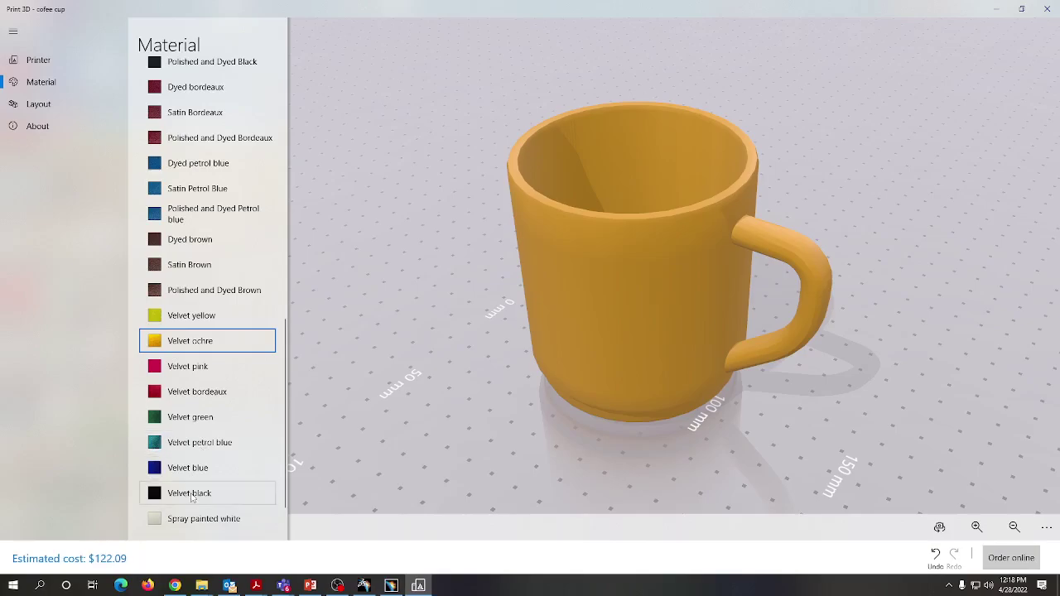
left_click(197, 518)
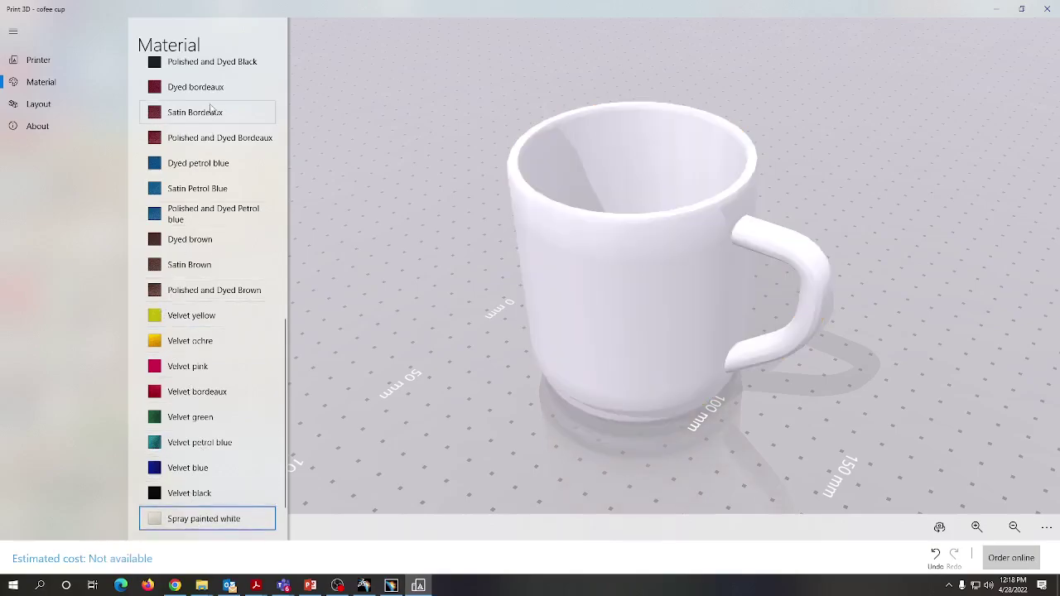
left_click(199, 163)
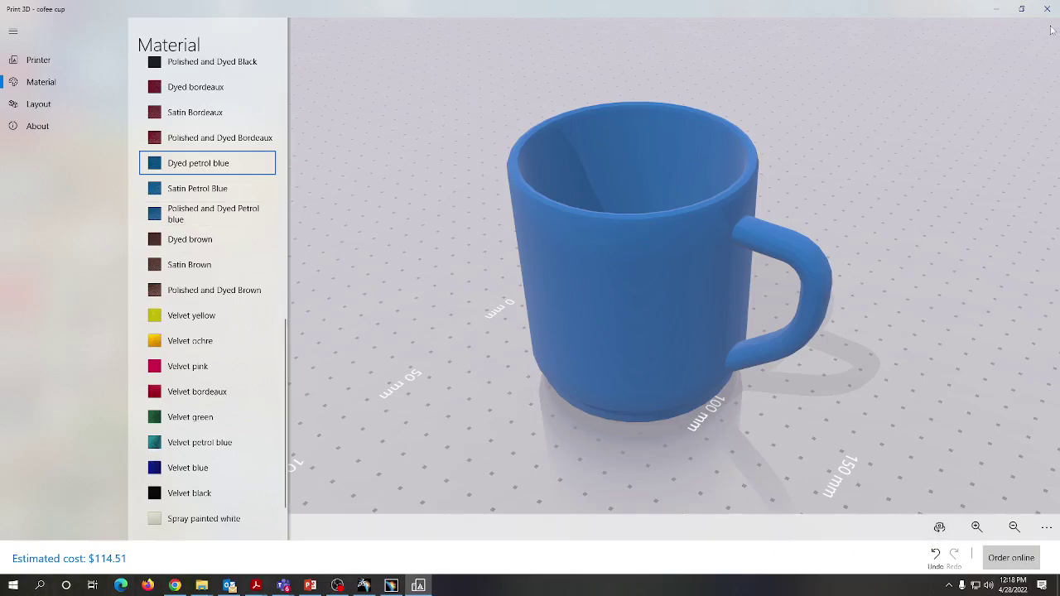
Step: Switch to the PowerPoint 3D-printing slide and on to the Microsoft Teams meeting window
left_click(999, 12)
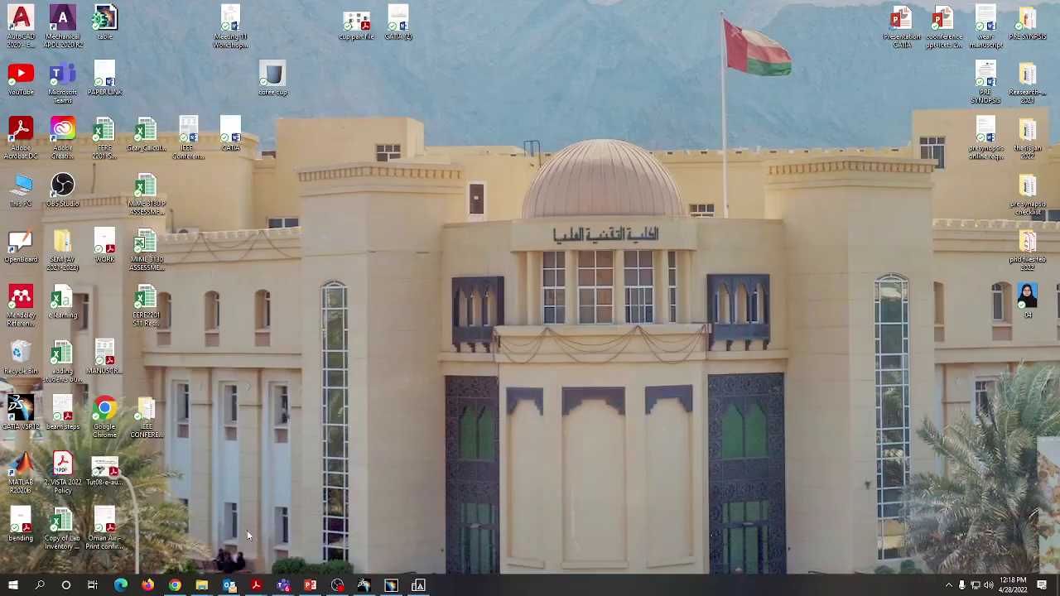
left_click(418, 585)
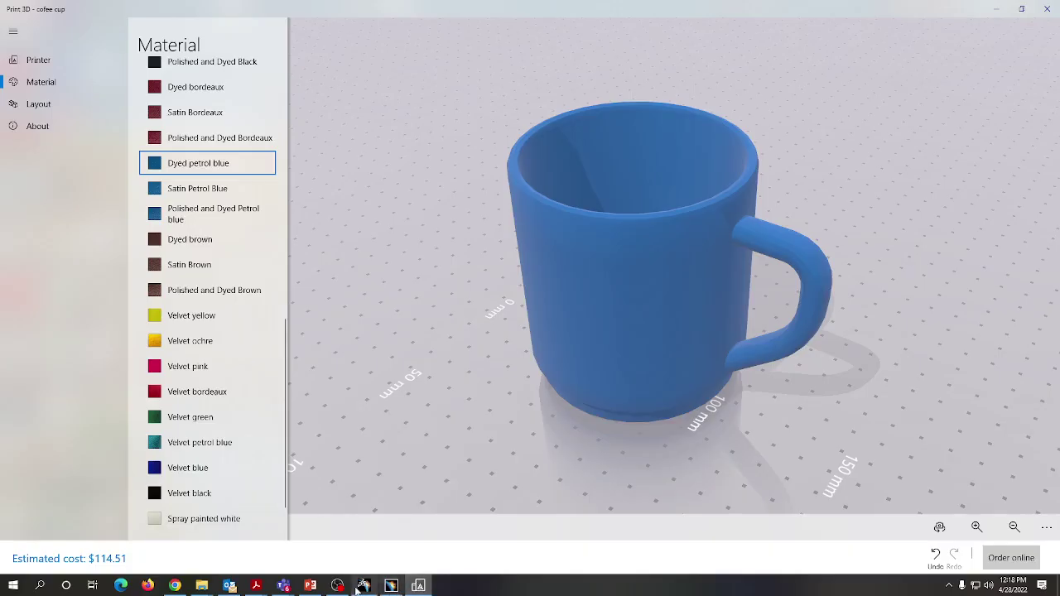
left_click(311, 585)
mouse_move(283, 586)
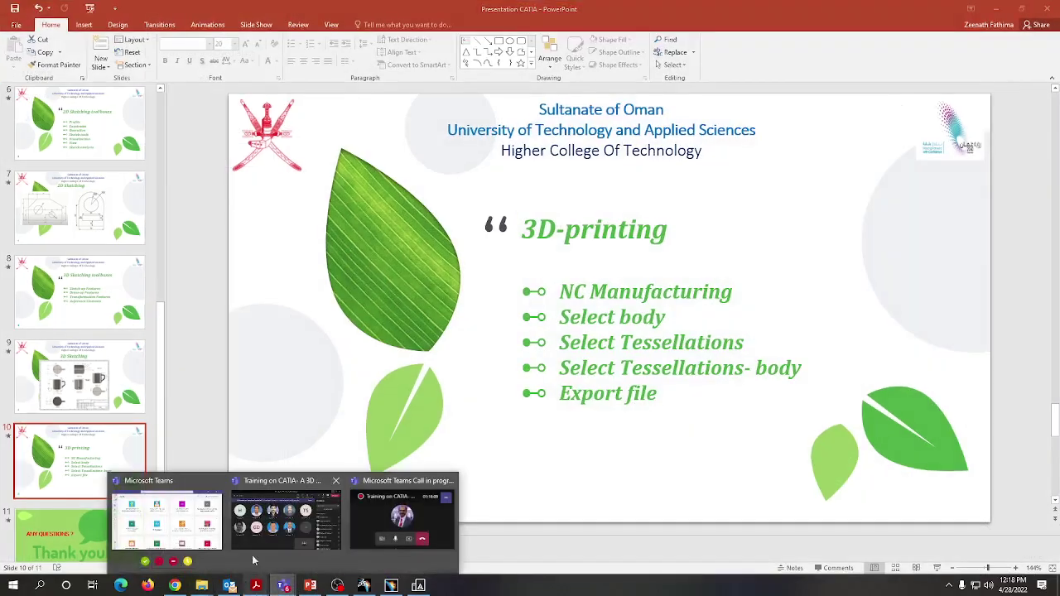
left_click(291, 535)
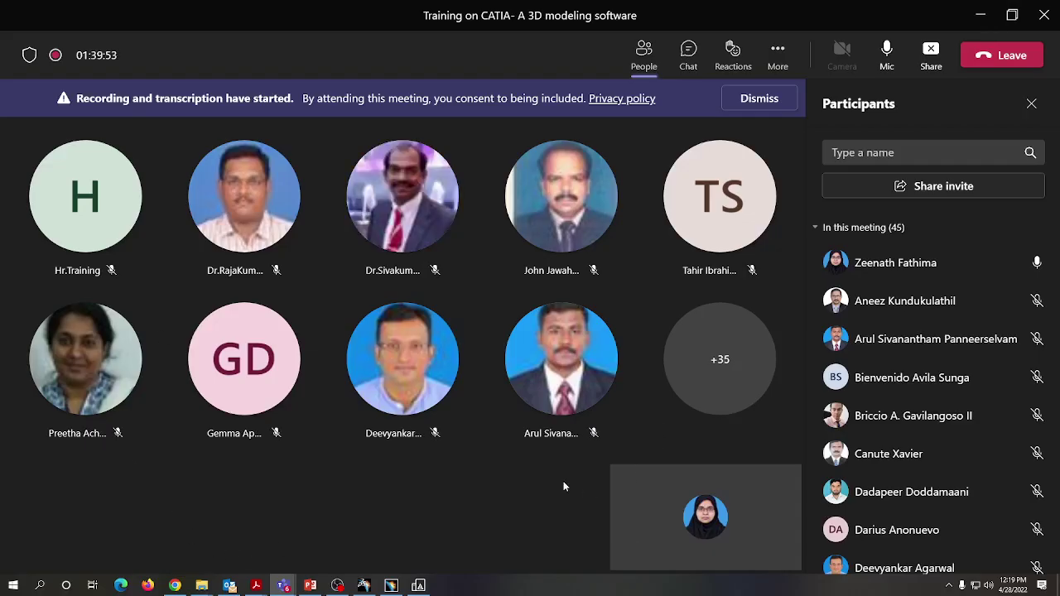
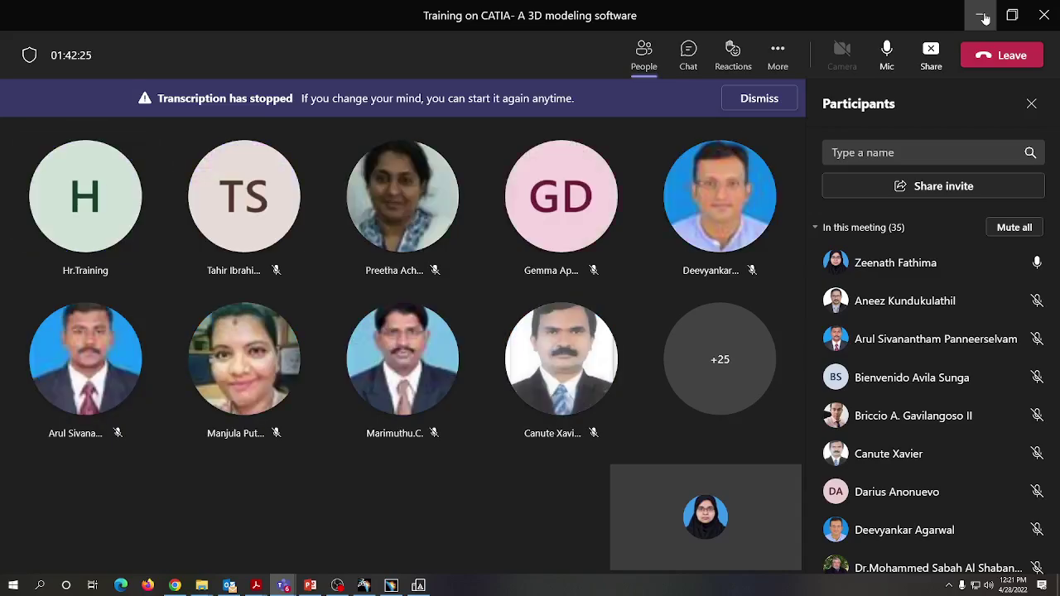
Step: Leave the Teams meeting and bring up the OBS Studio window
left_click(987, 60)
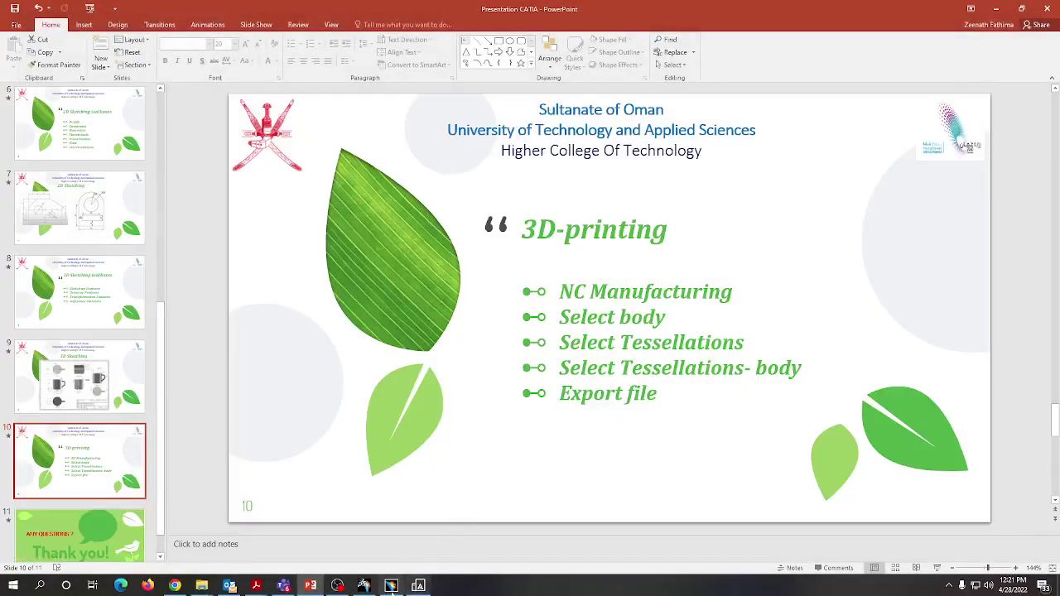
left_click(337, 585)
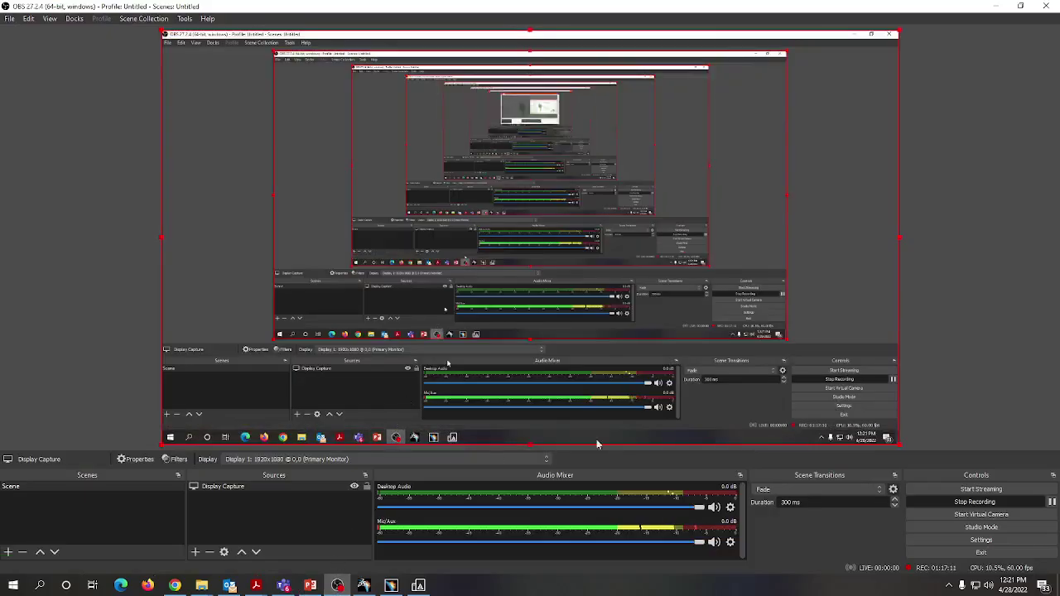